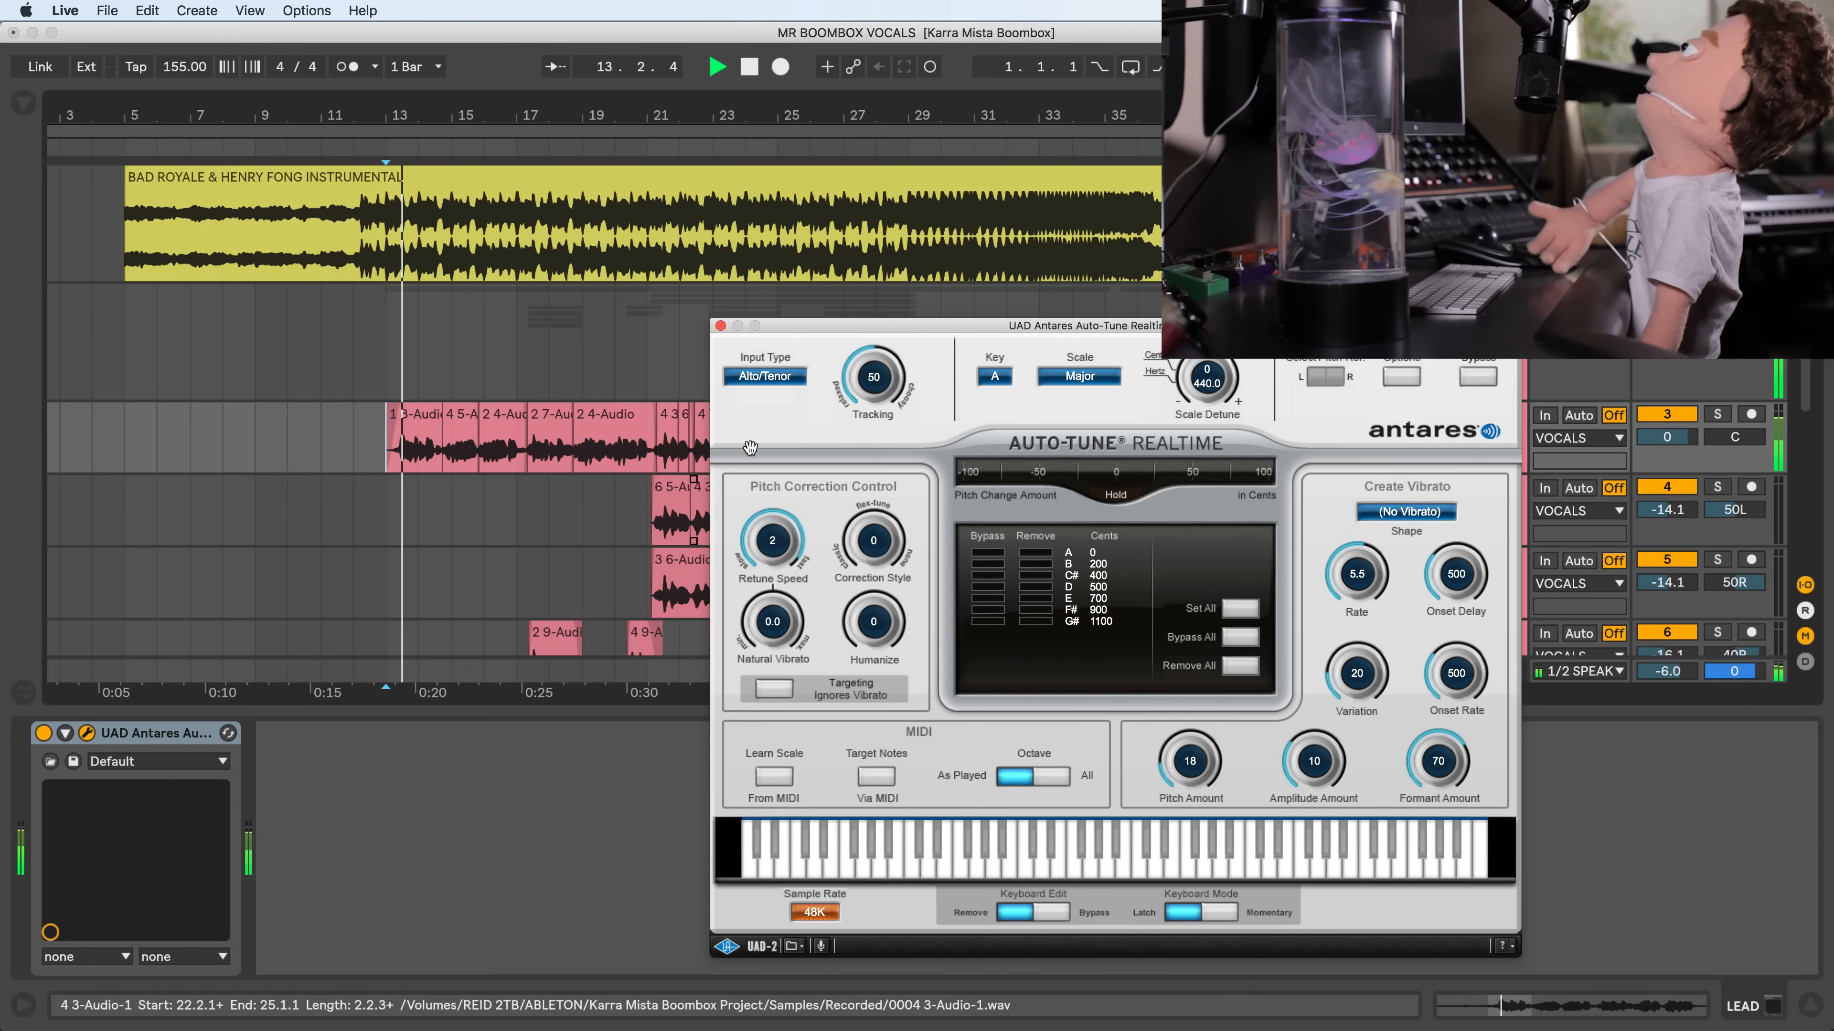
- Set the Auto-Tune Retune Speed to 20 and play the lead vocal from bar 13 to audition it
{"action": "mouse_move", "coordinate": [767, 514]}
{"action": "left_mouse_down"}
{"action": "mouse_move", "coordinate": [786, 608]}
{"action": "mouse_move", "coordinate": [779, 549]}
{"action": "left_mouse_up"}
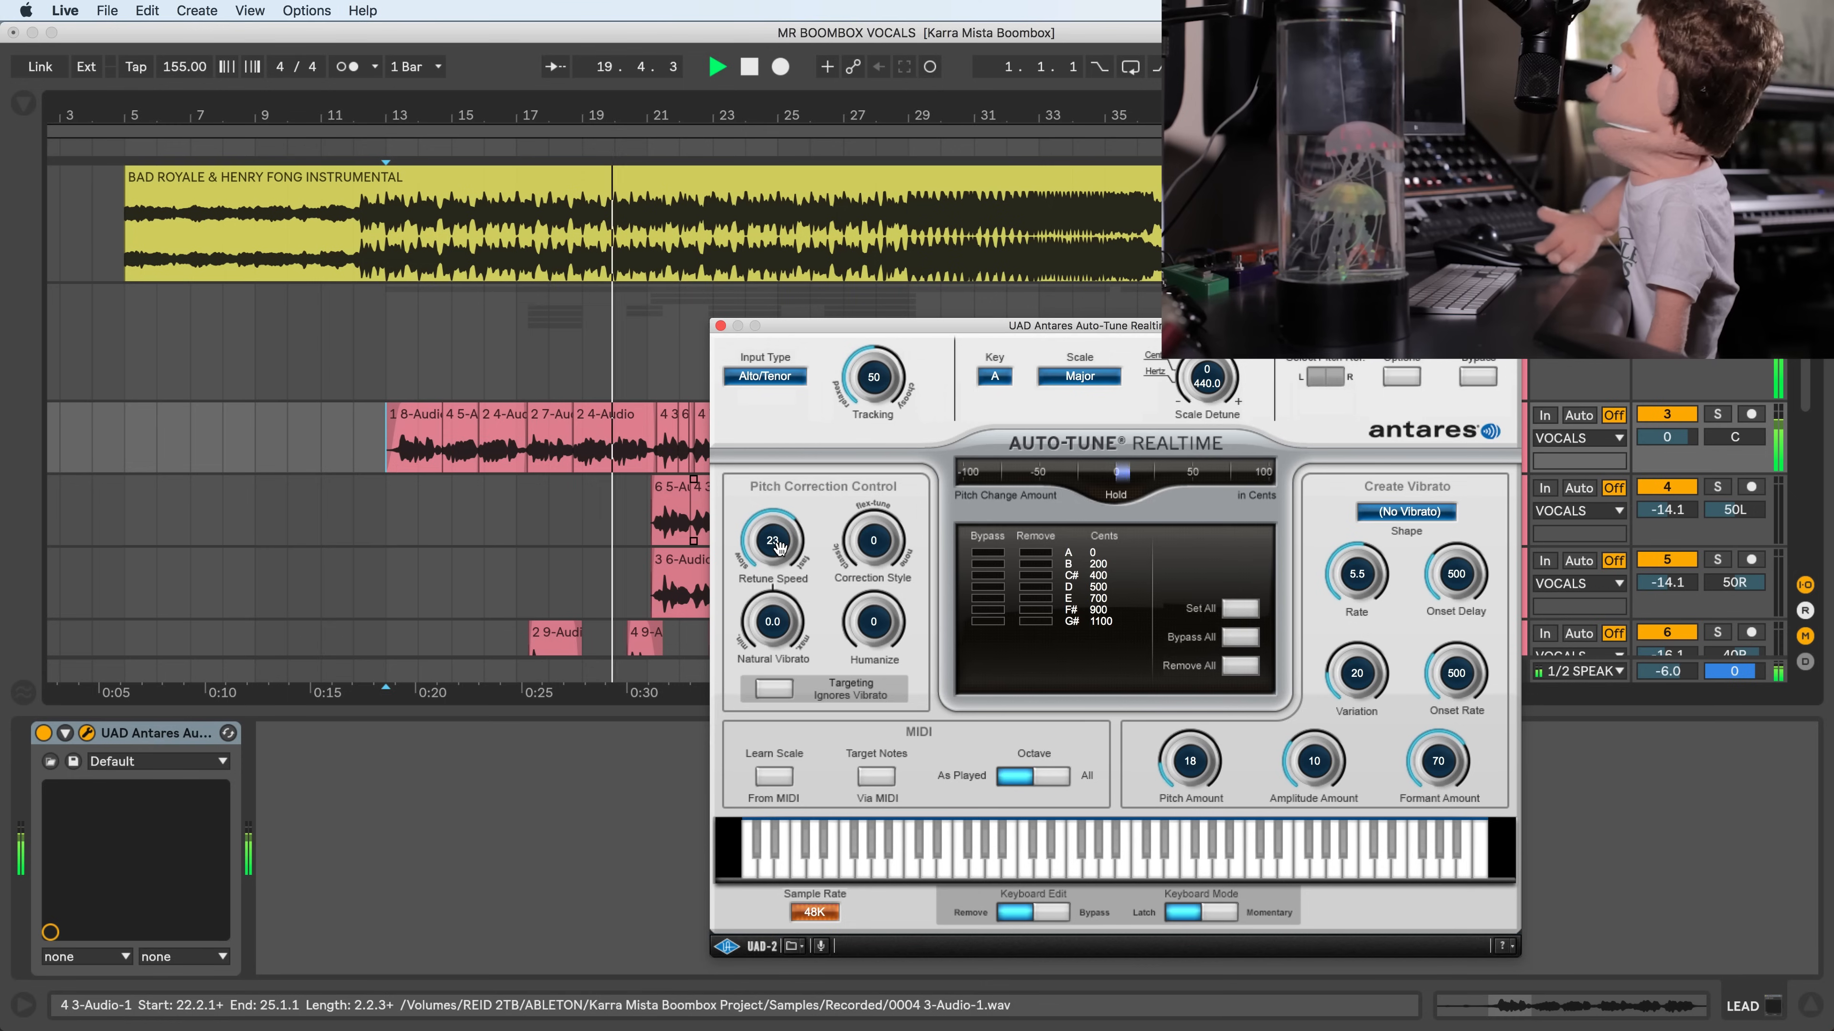
{"action": "key", "text": "space"}
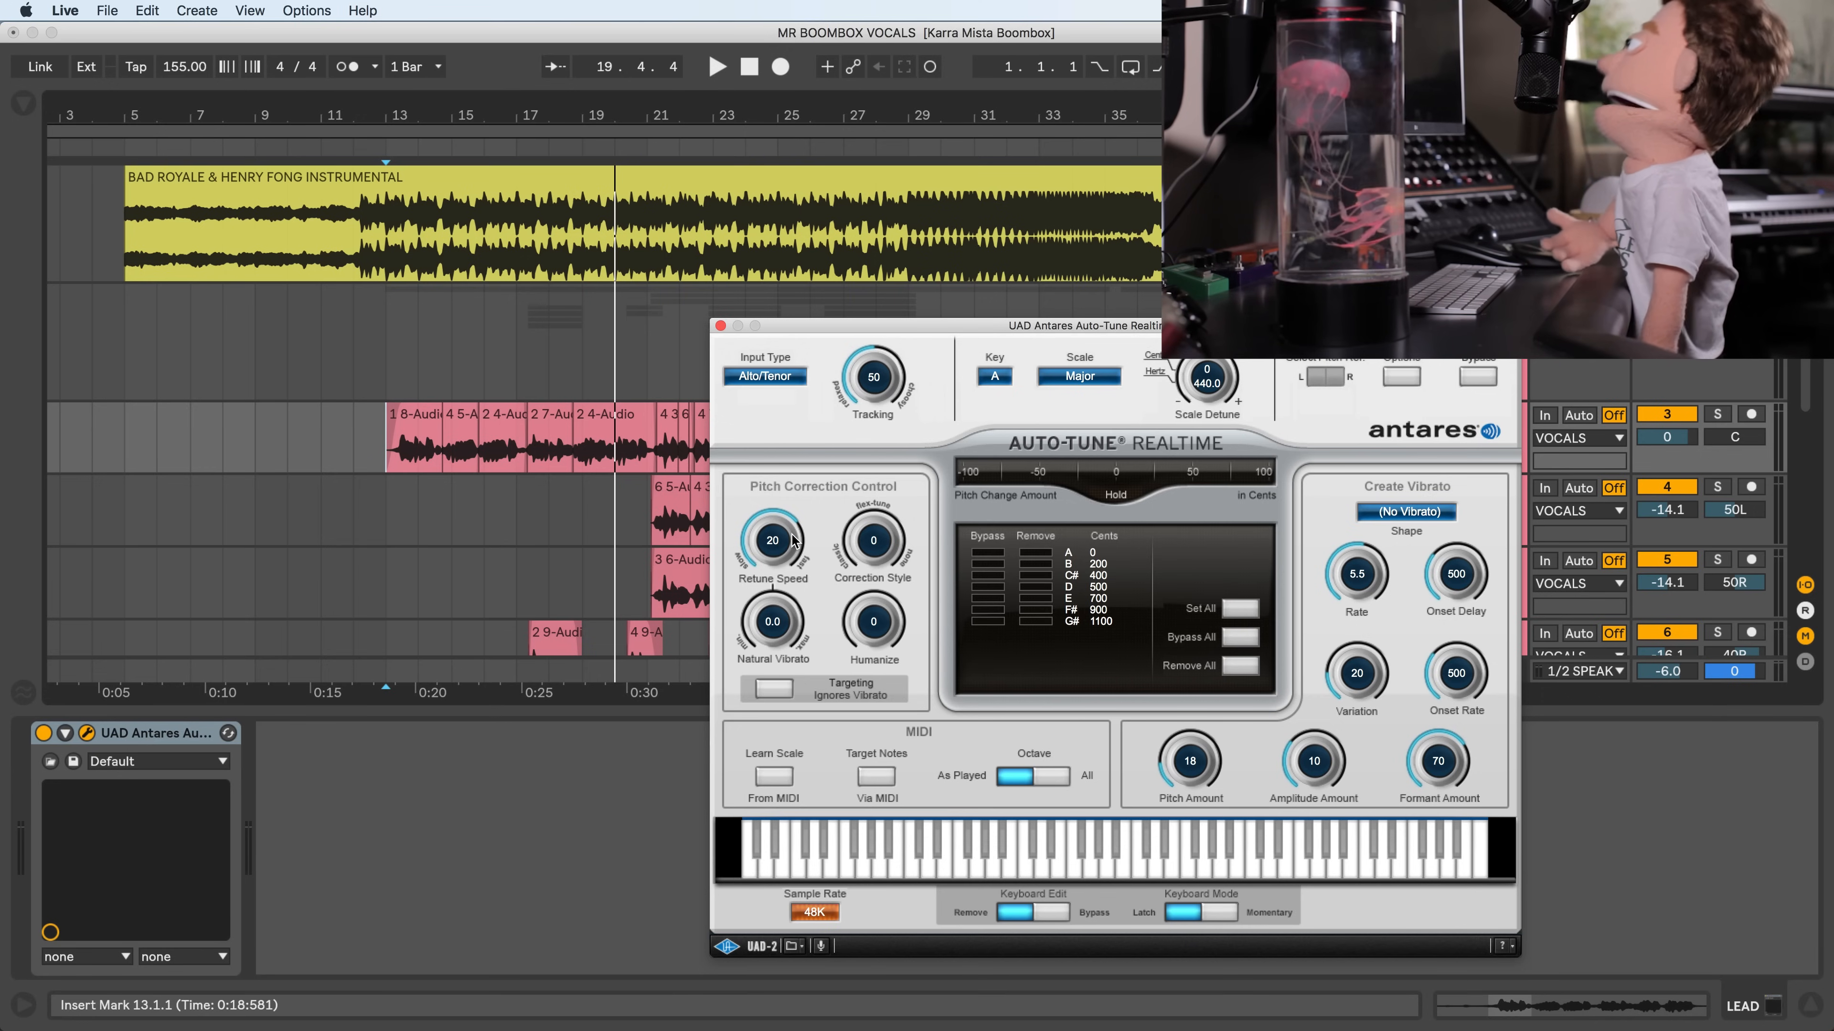
{"action": "left_click", "coordinate": [470, 449]}
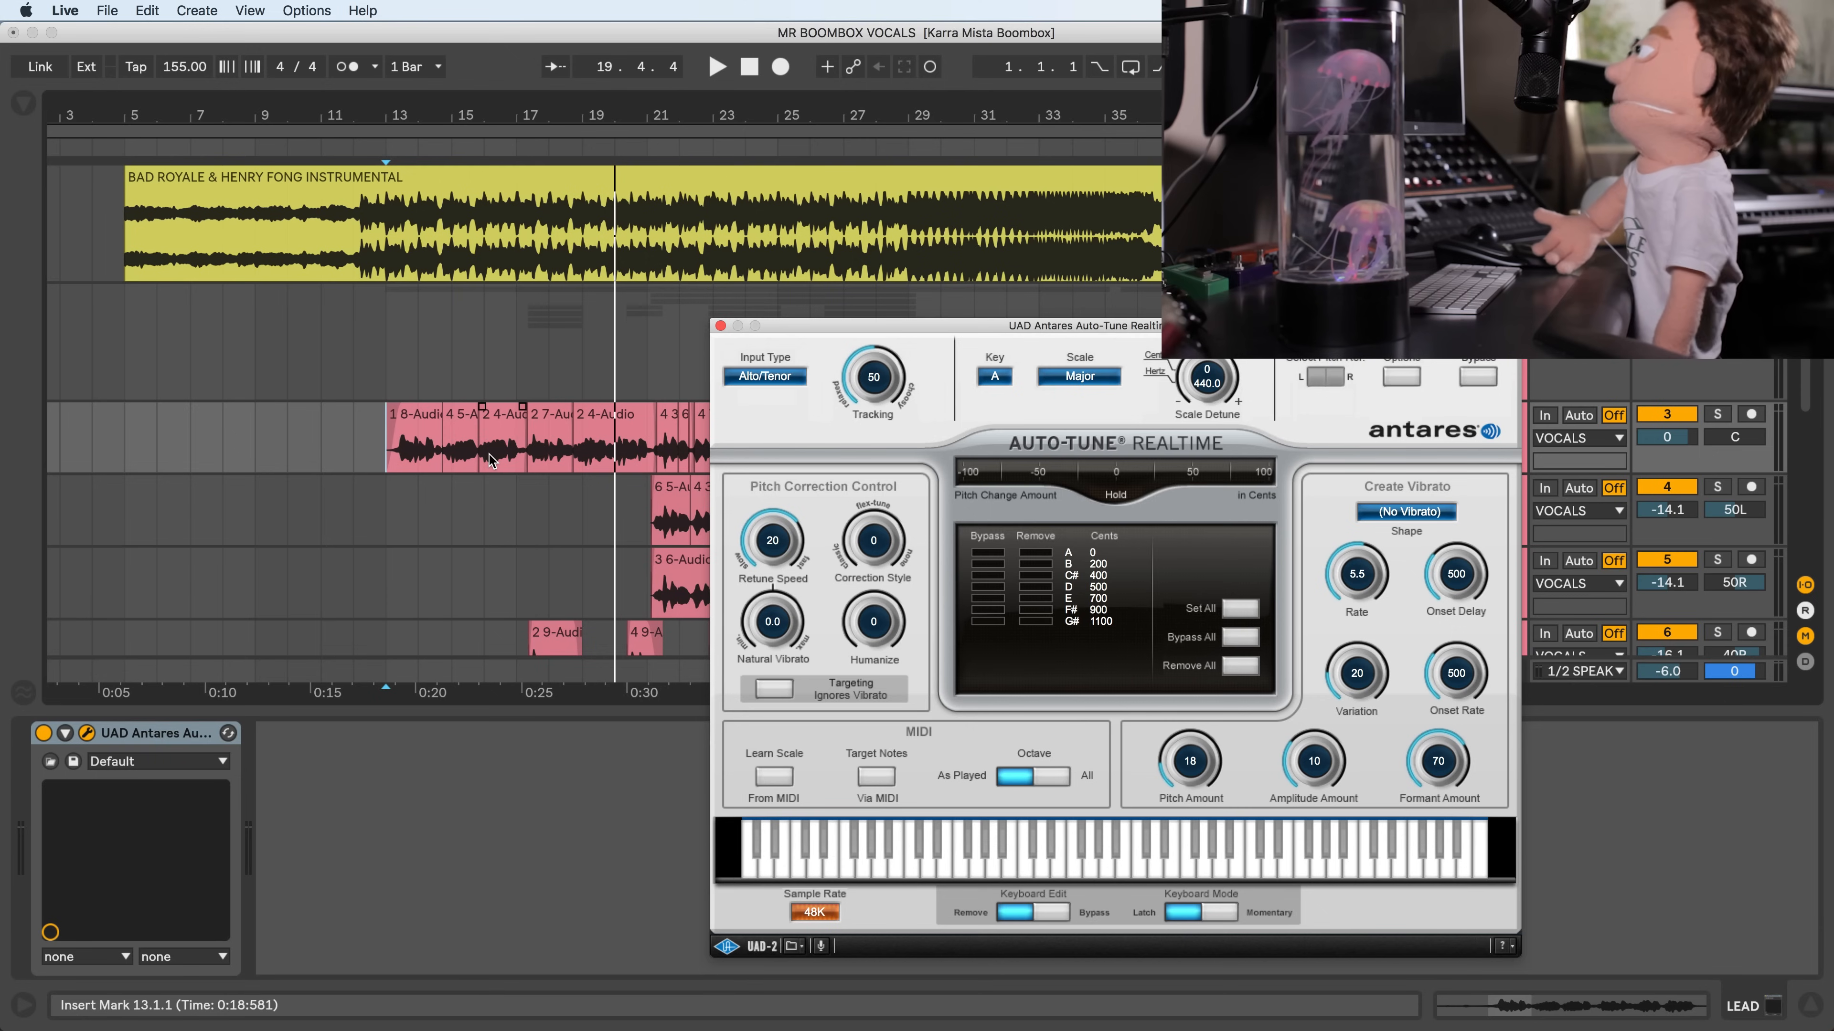
{"action": "left_click", "coordinate": [440, 468]}
{"action": "left_click", "coordinate": [699, 509]}
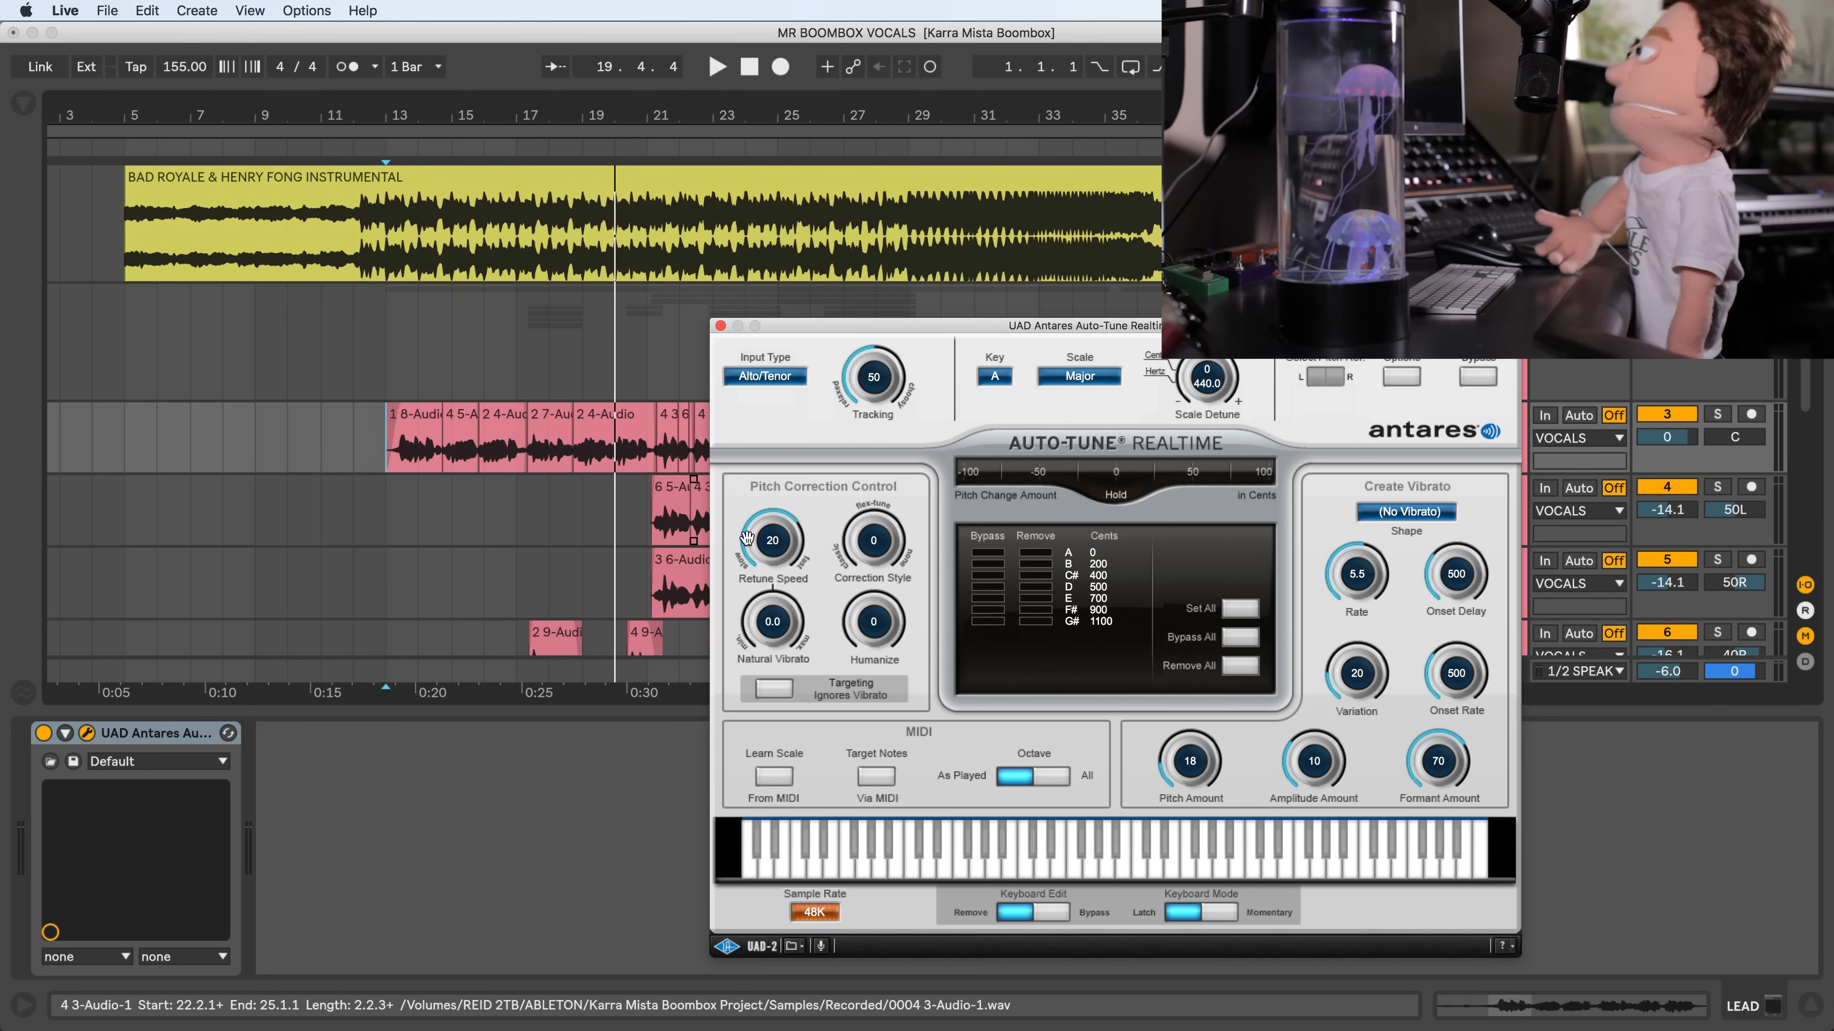
{"action": "key", "text": "space"}
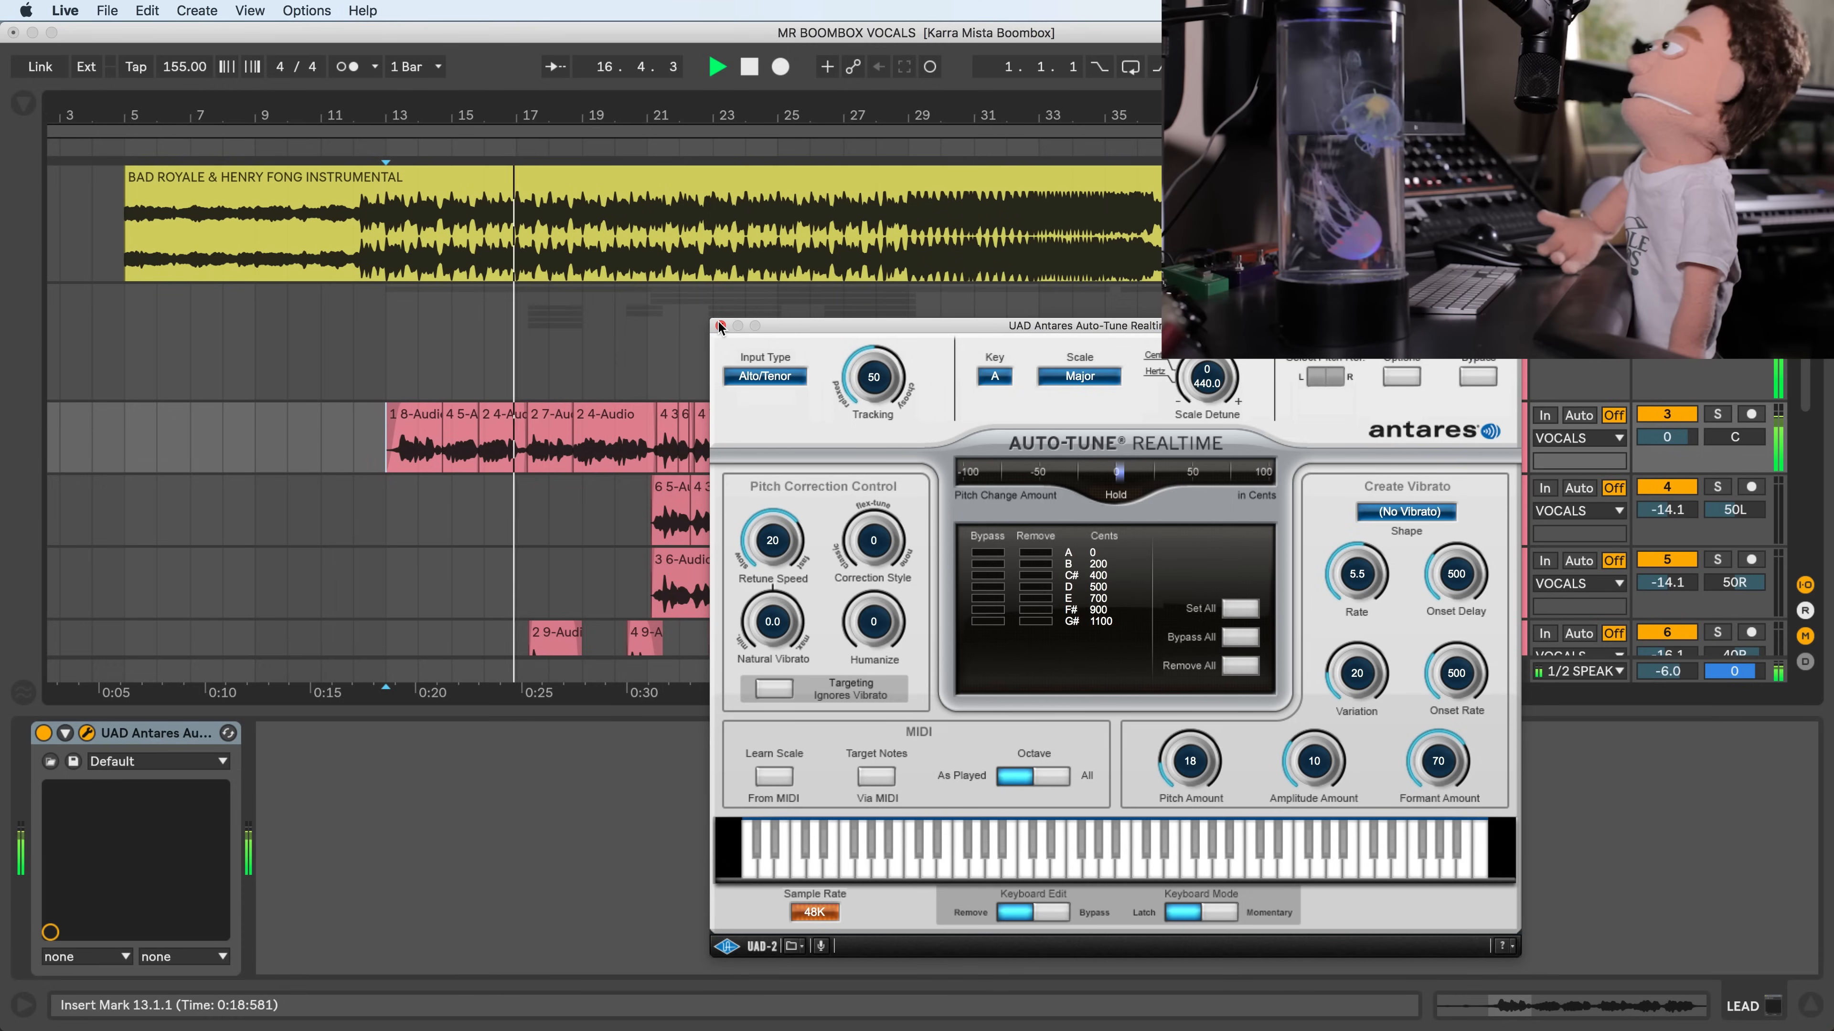
{"action": "key", "text": "space"}
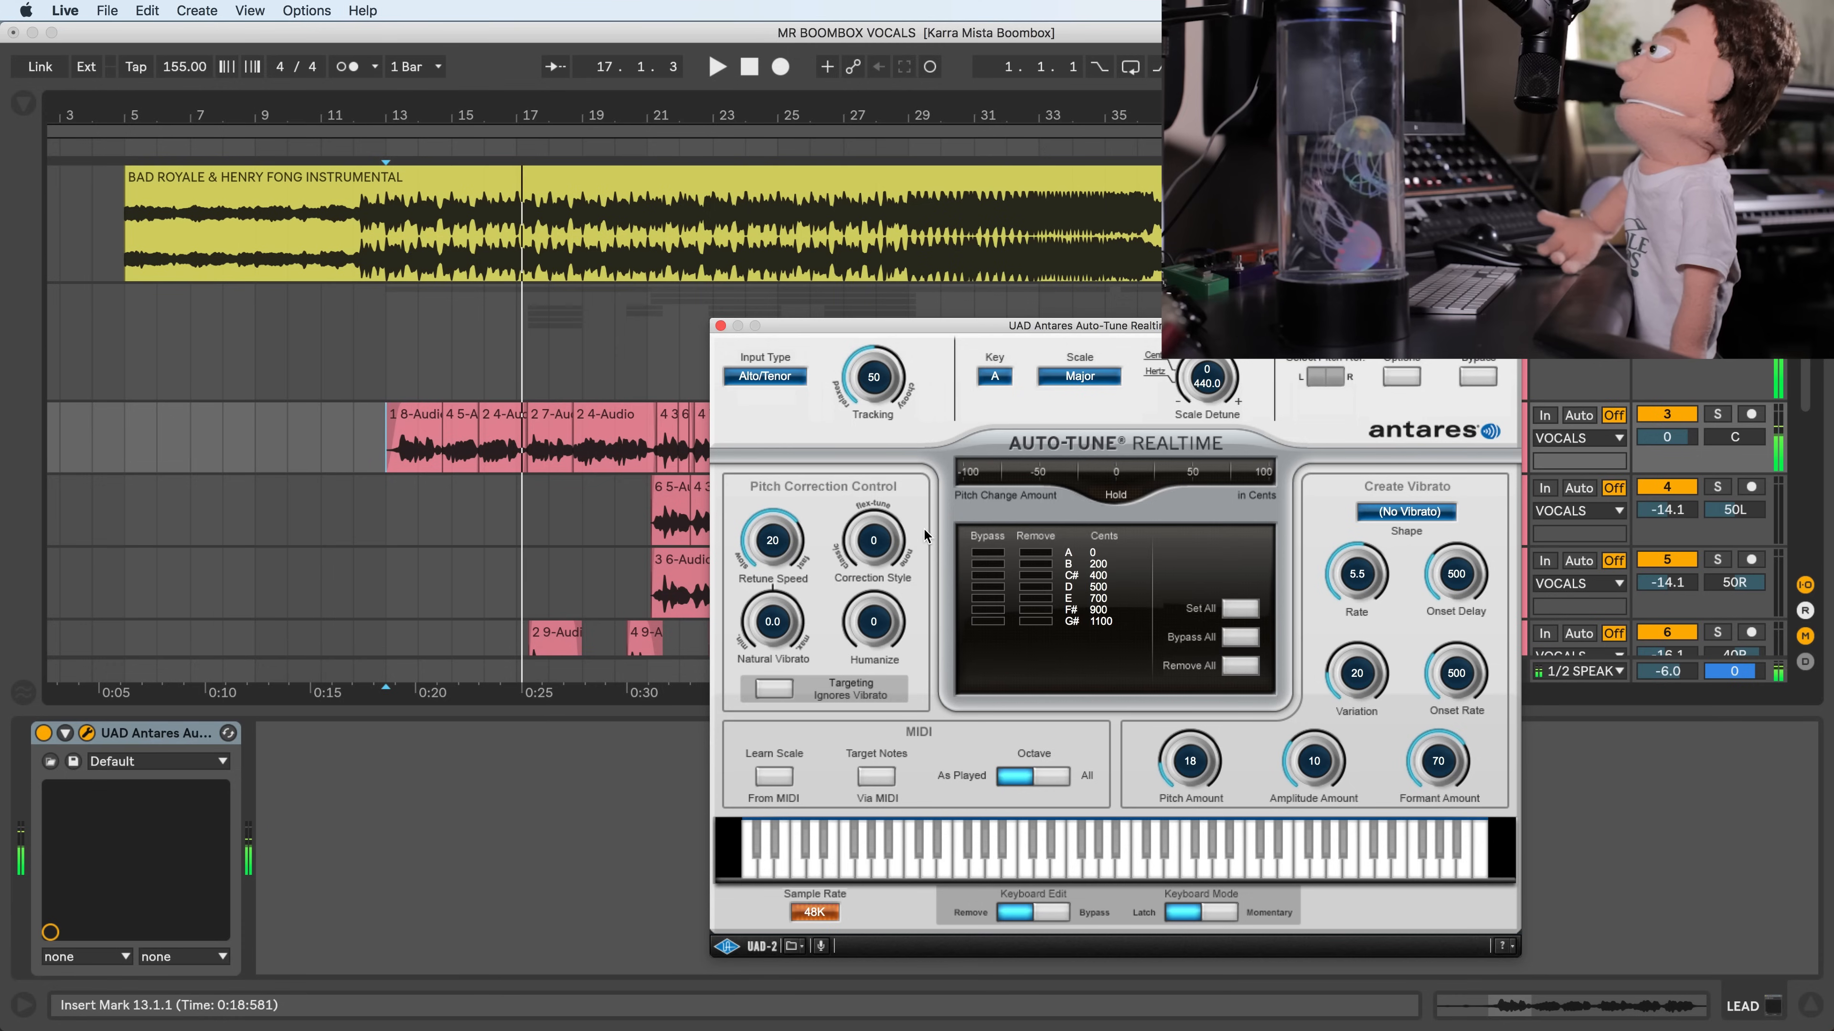
- Close the Auto-Tune window and select the LEAD track at bar 12
{"action": "left_click", "coordinate": [719, 326]}
{"action": "left_click", "coordinate": [605, 489]}
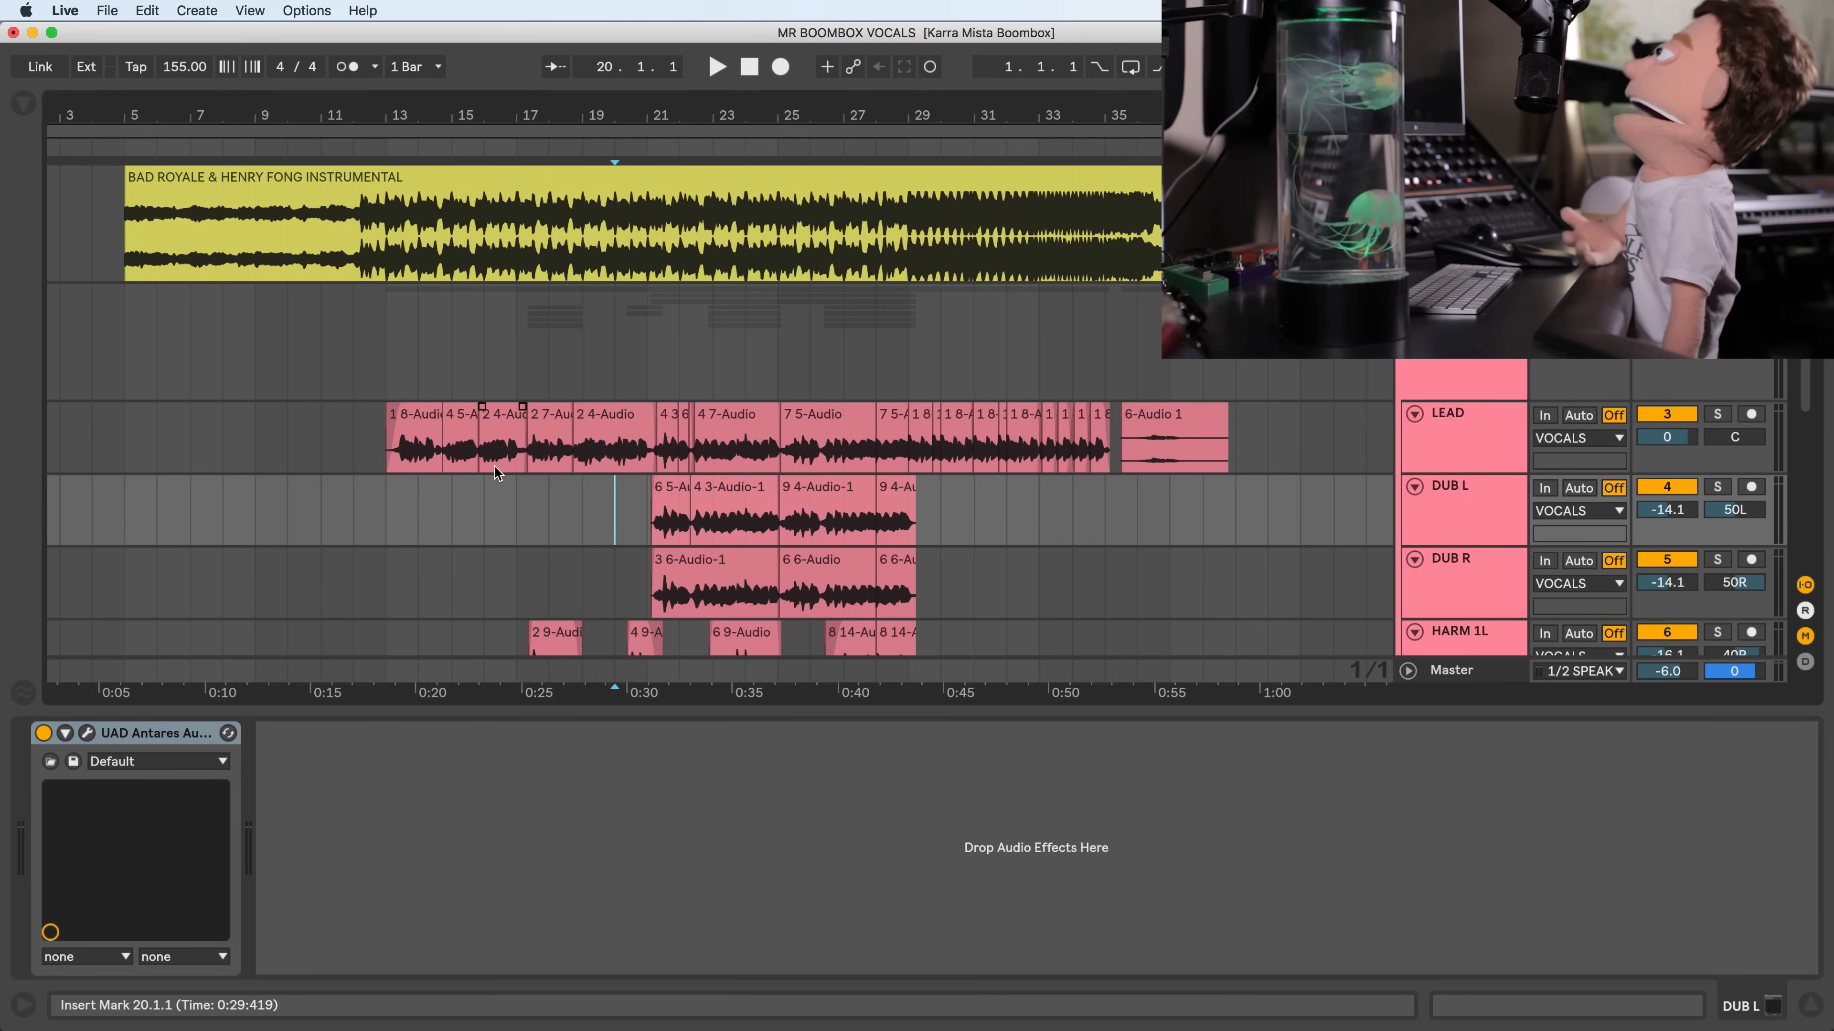
{"action": "scroll", "coordinate": [433, 434], "scroll_direction": "down", "scroll_amount": 3}
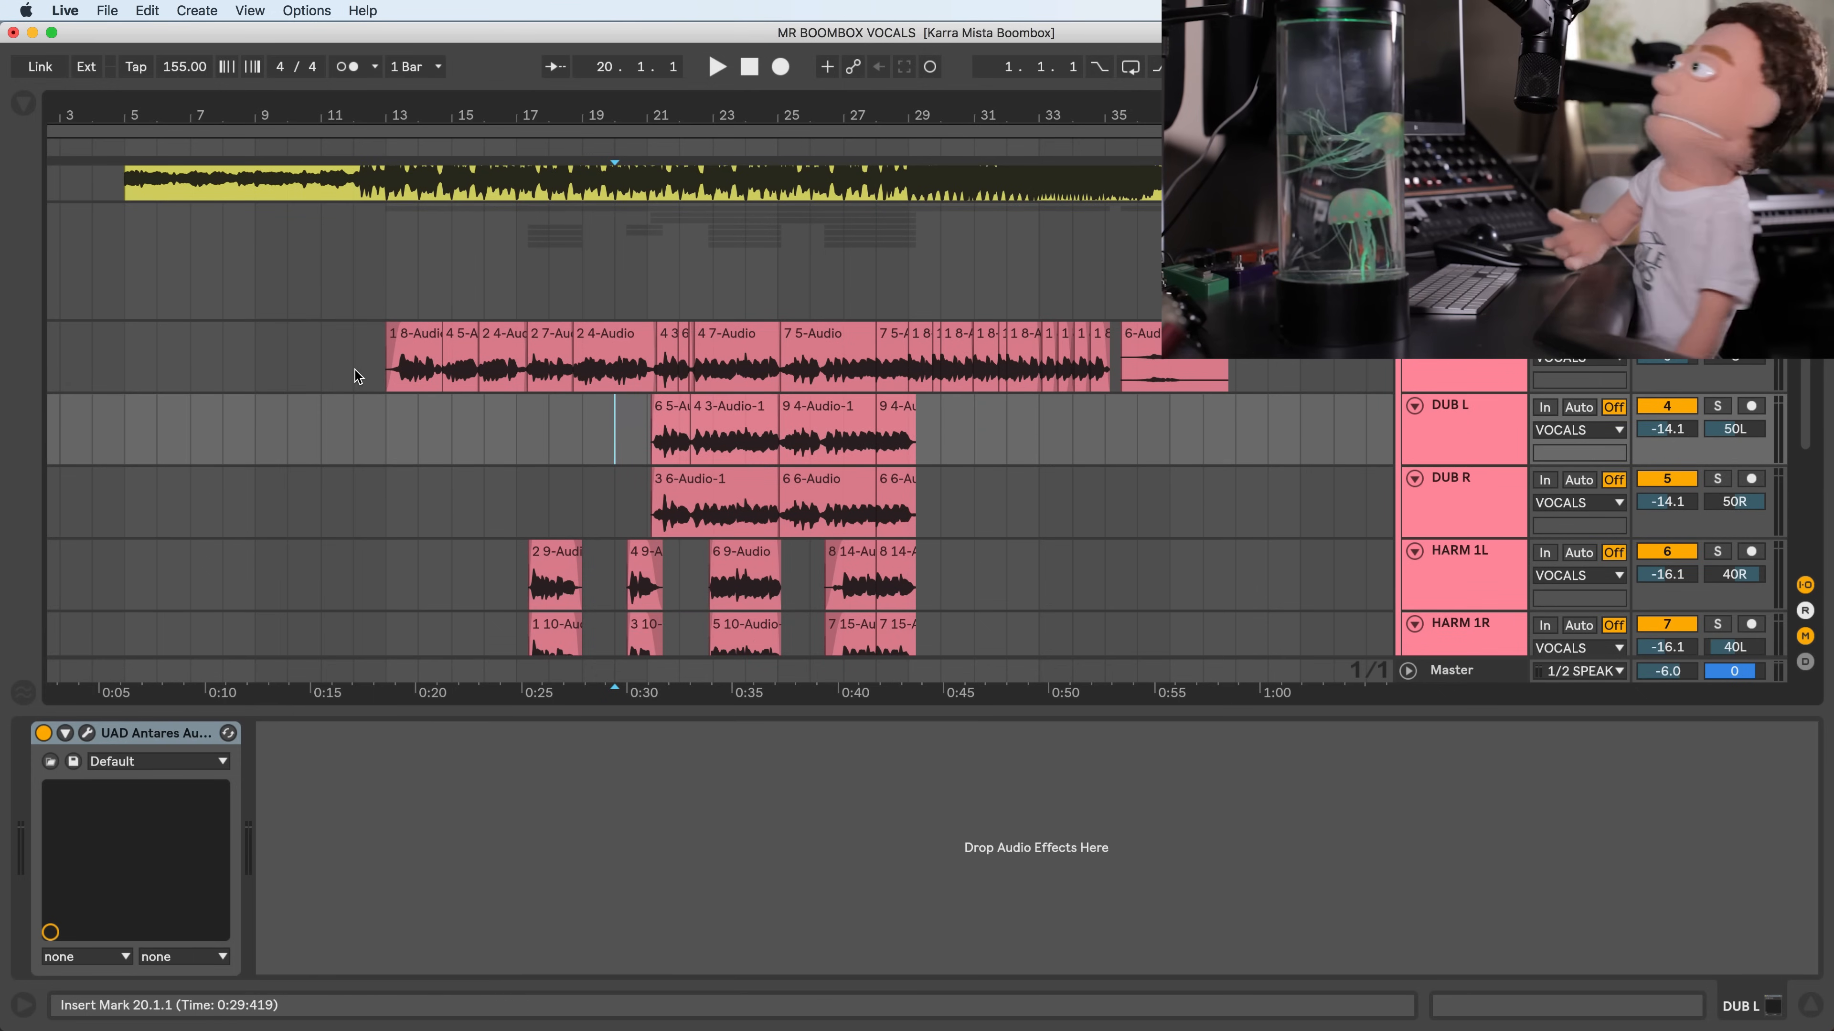
{"action": "left_click", "coordinate": [349, 364]}
- Search the plug-ins for 76 and add CLA-76 Mono after Auto-Tune on the LEAD track
{"action": "left_click", "coordinate": [24, 103]}
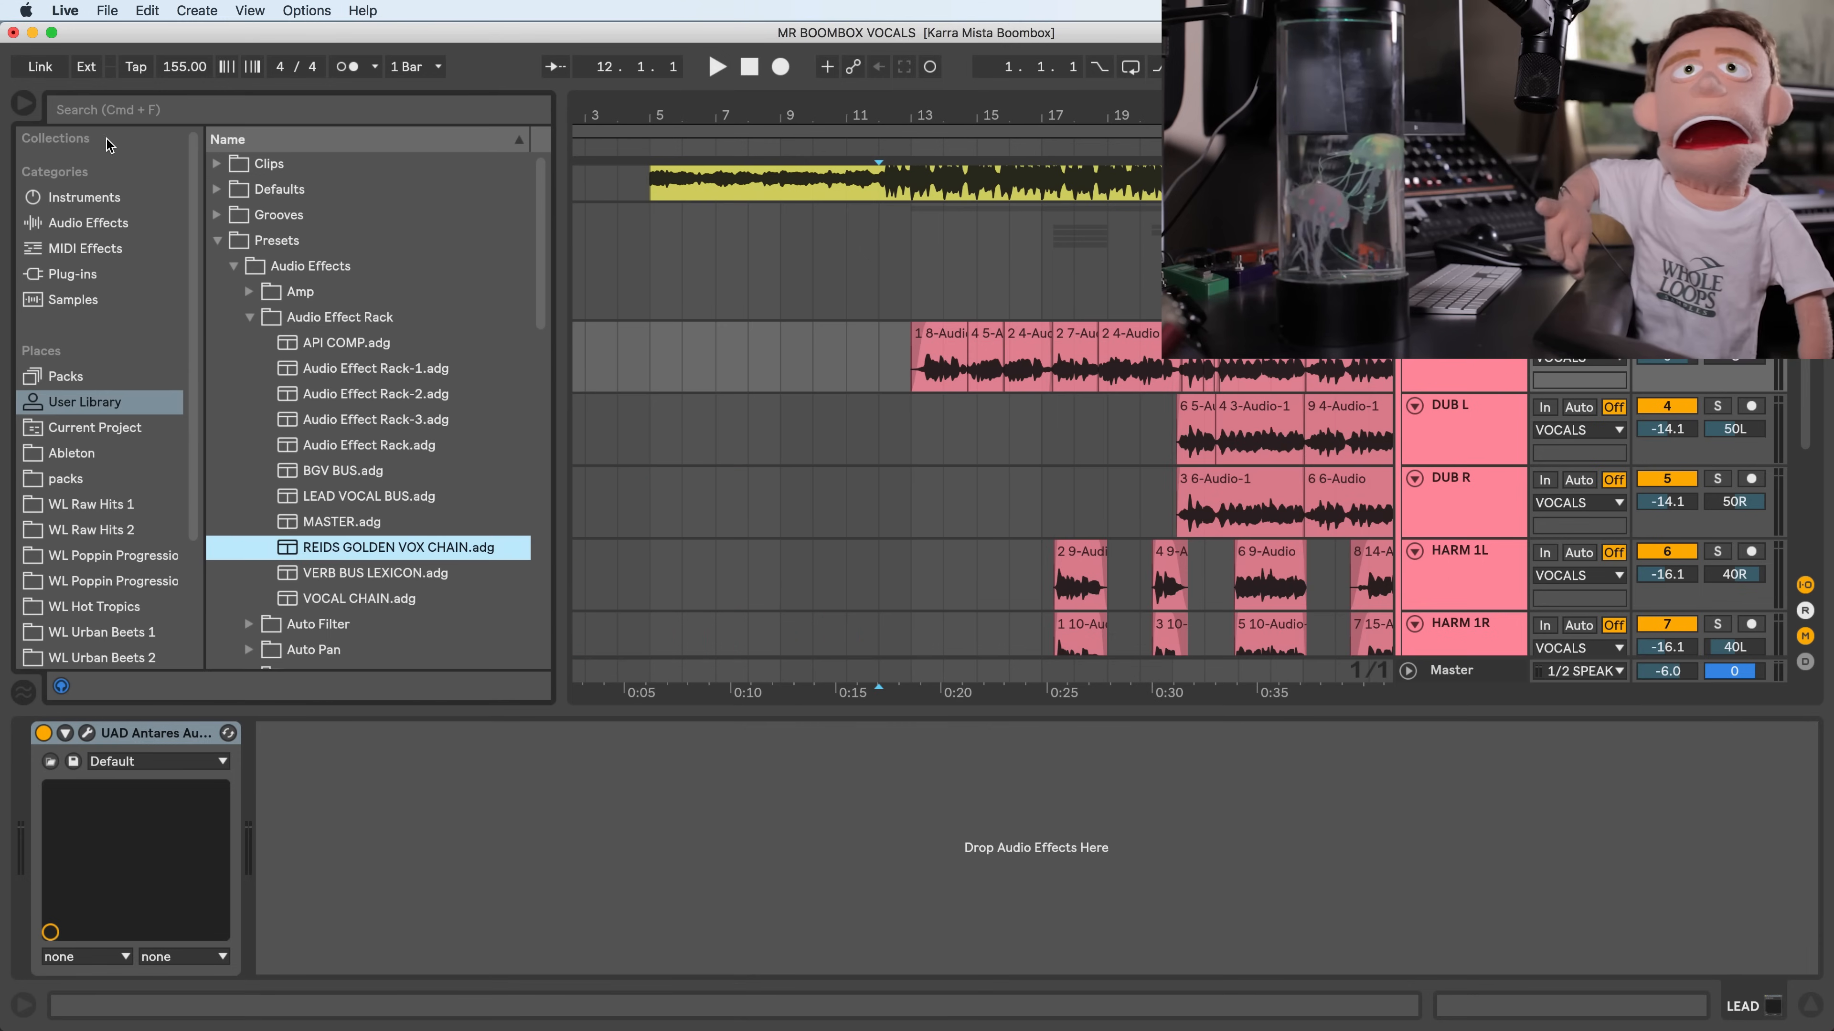
{"action": "left_click", "coordinate": [94, 276]}
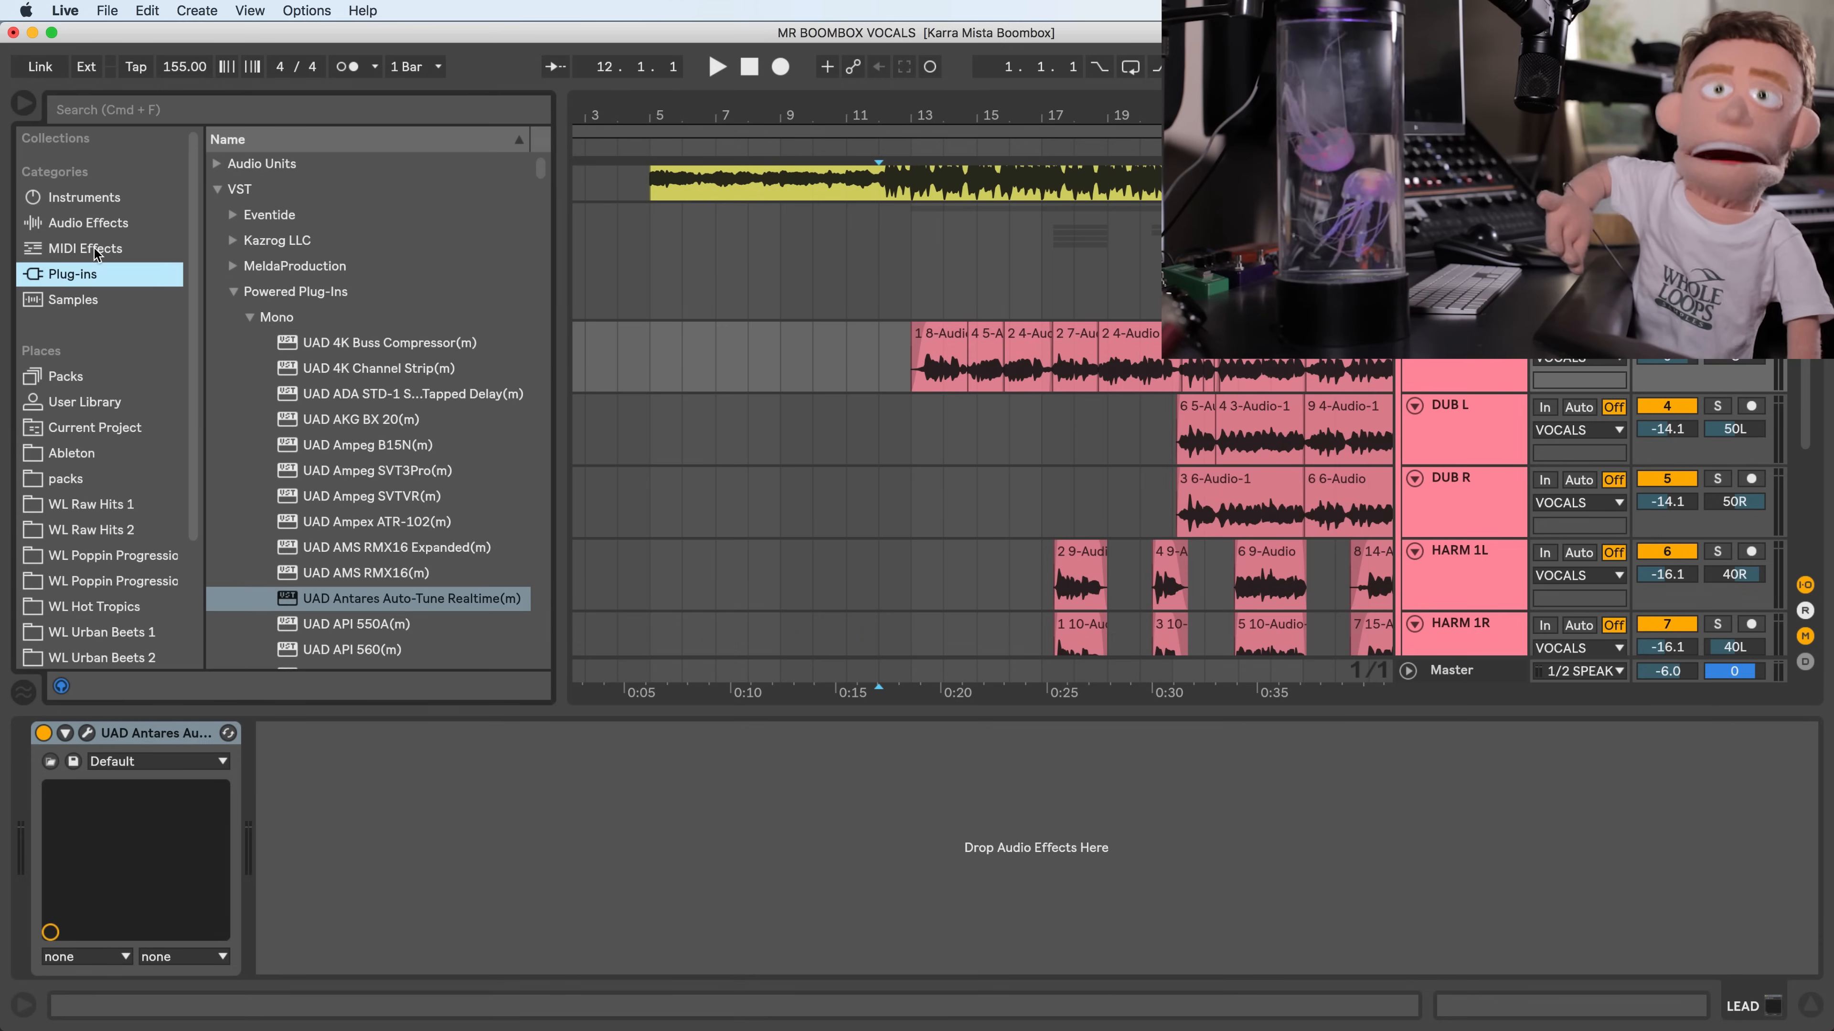
{"action": "left_click", "coordinate": [109, 104]}
{"action": "type", "text": "76"}
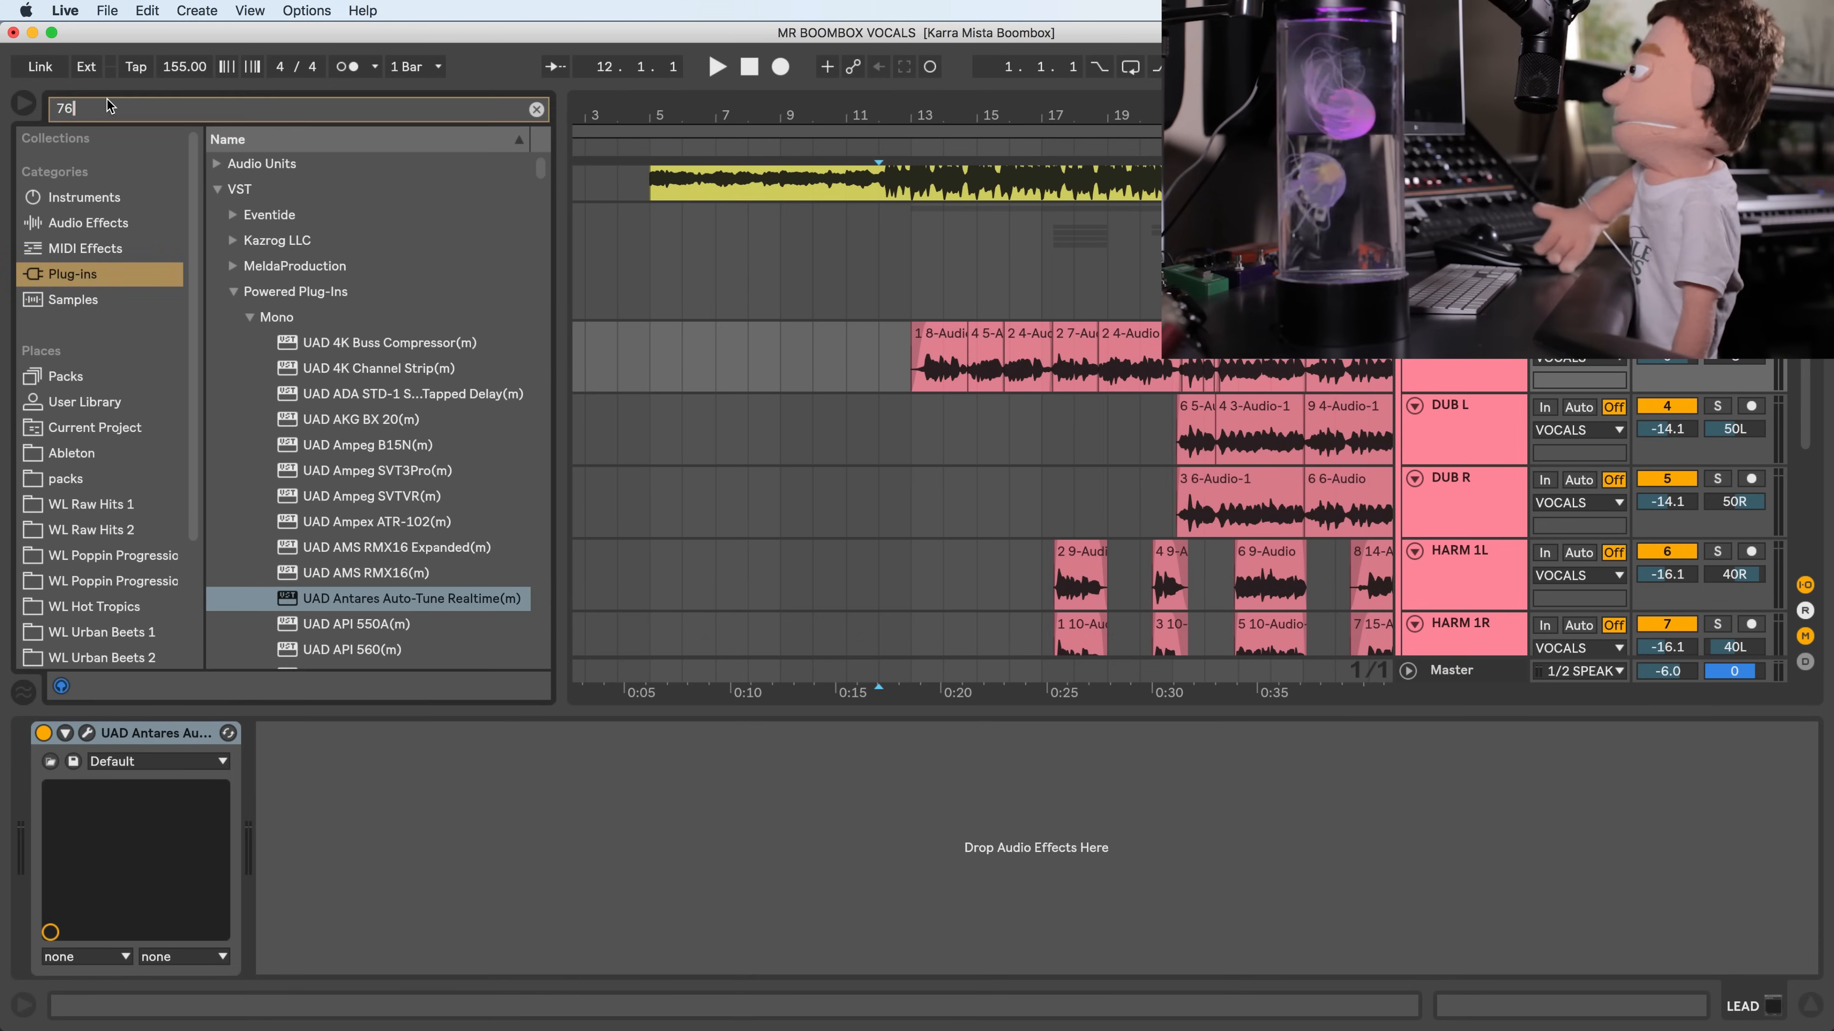
{"action": "left_click", "coordinate": [296, 323]}
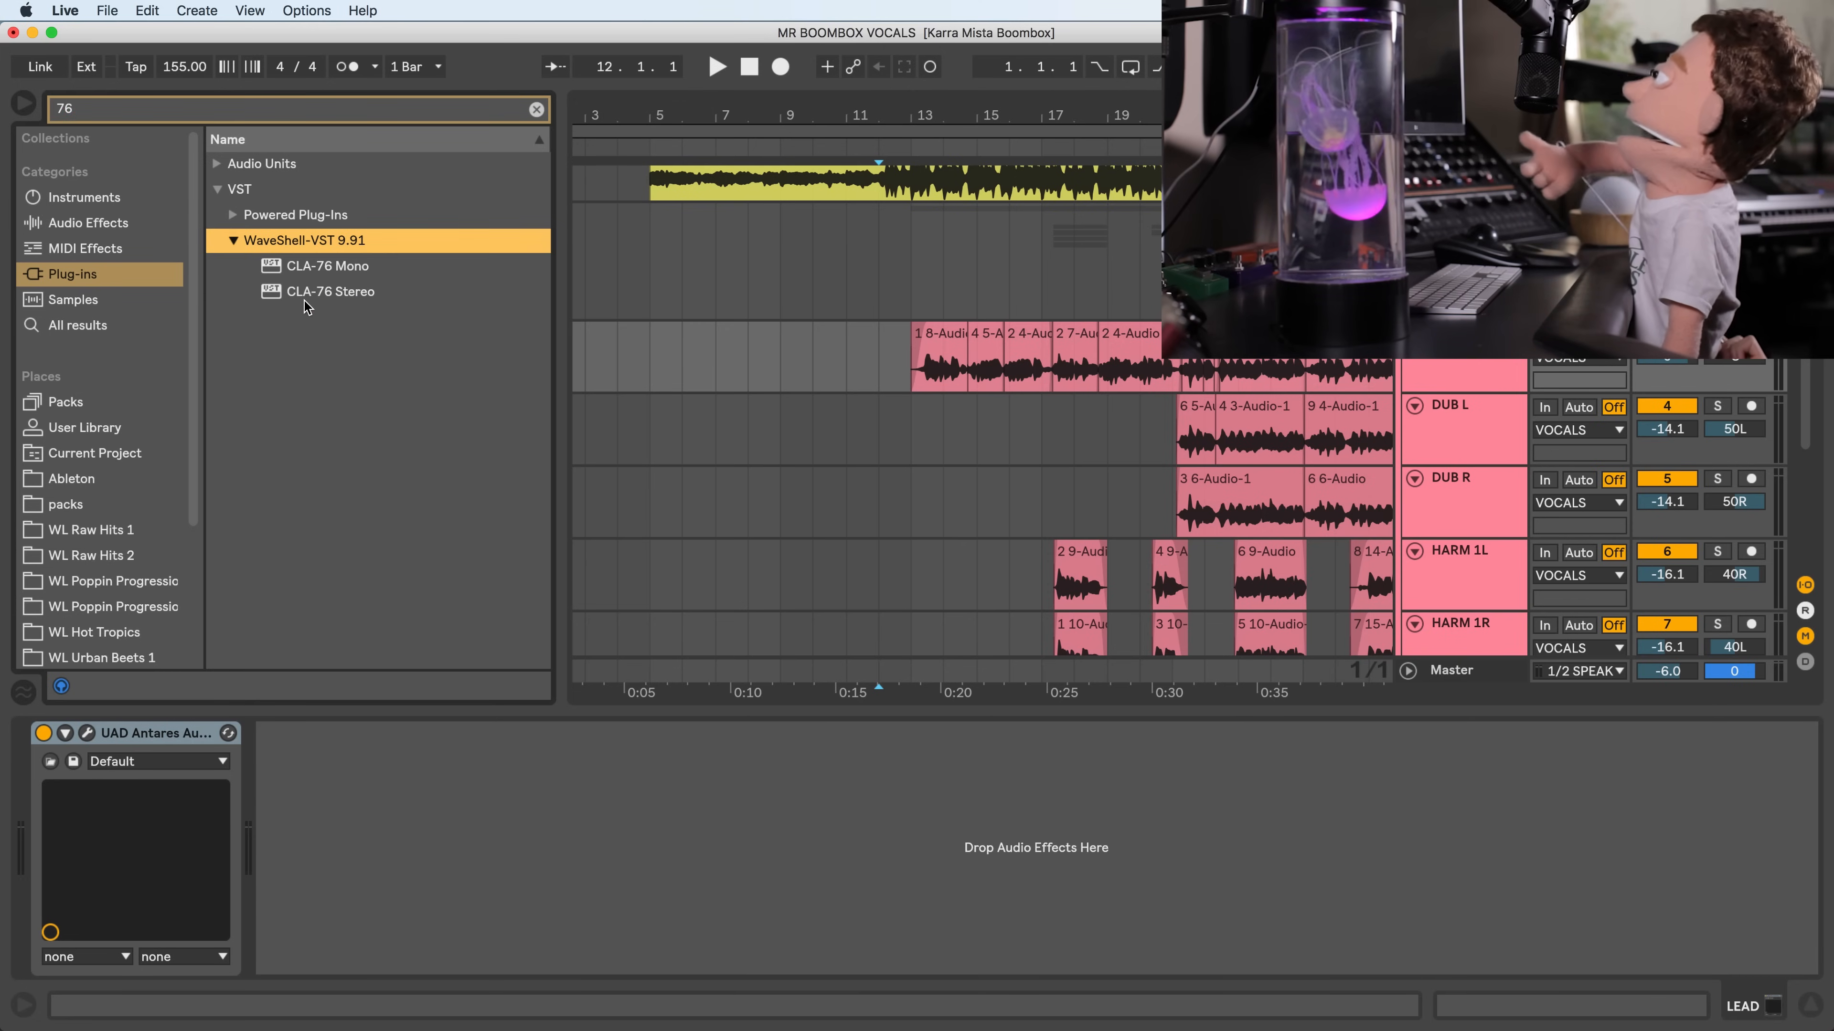
{"action": "left_click", "coordinate": [315, 295]}
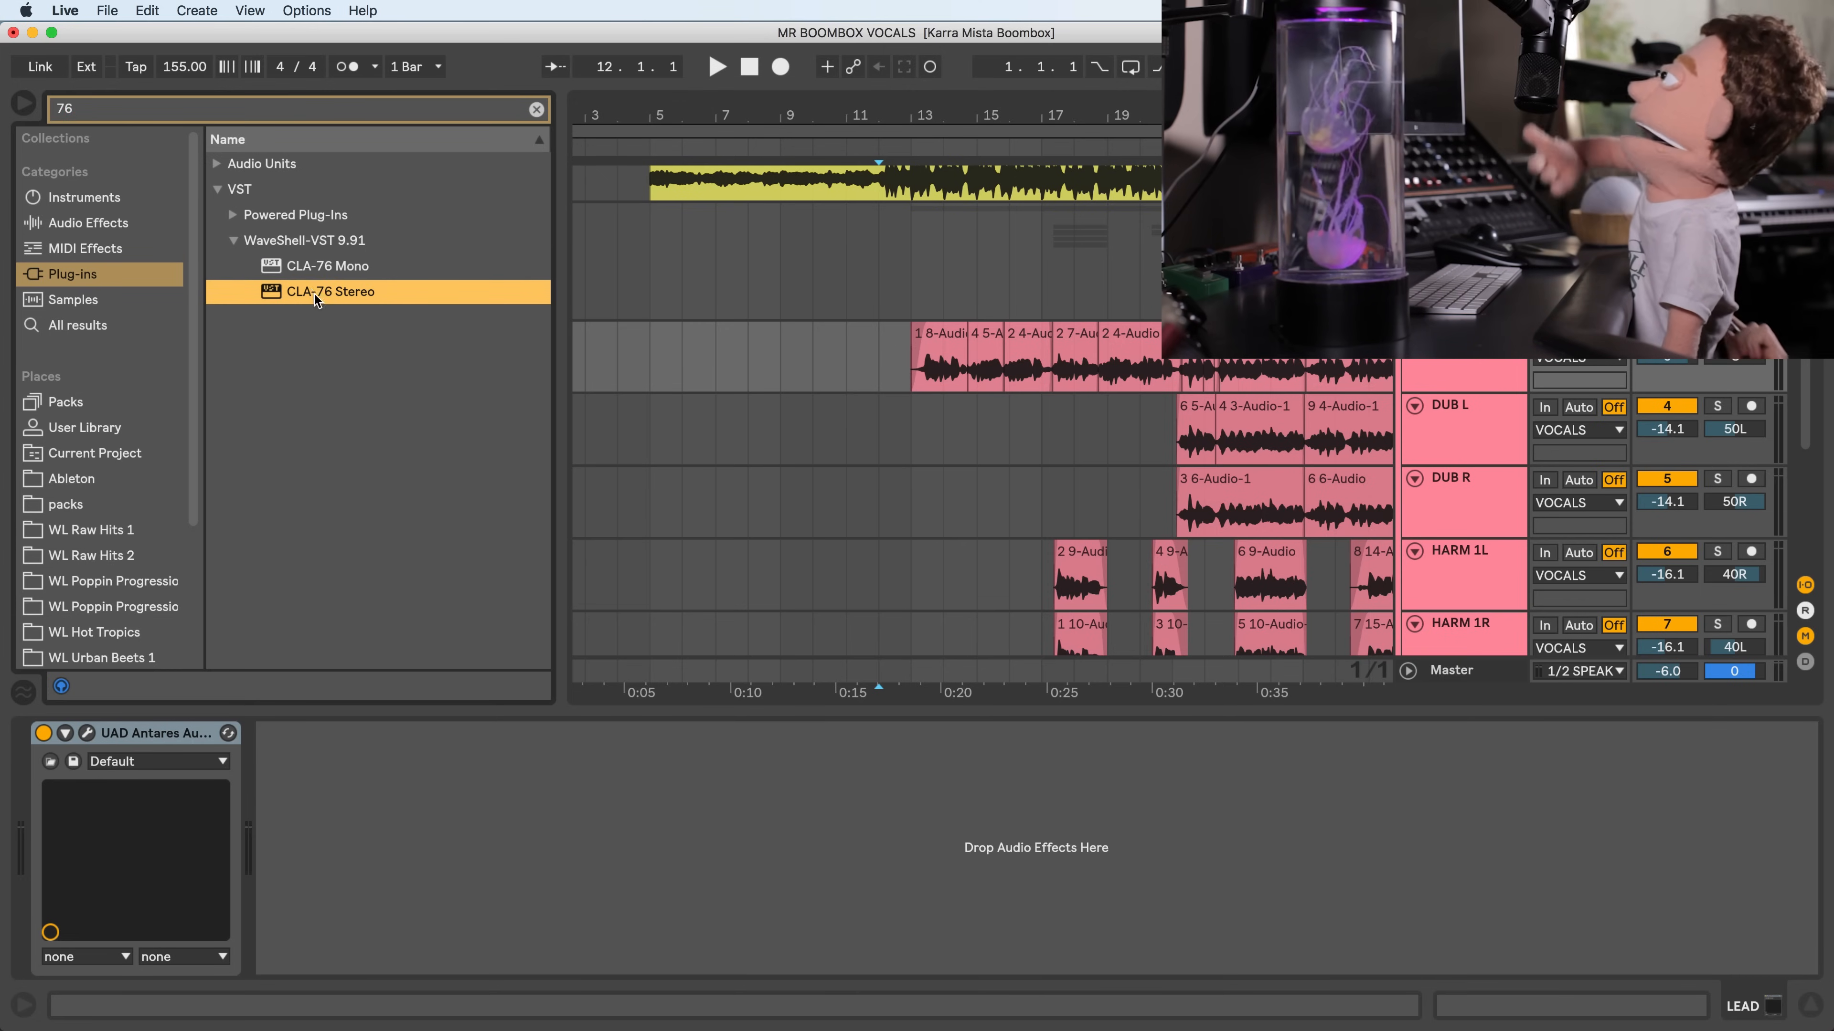
{"action": "left_click", "coordinate": [314, 263]}
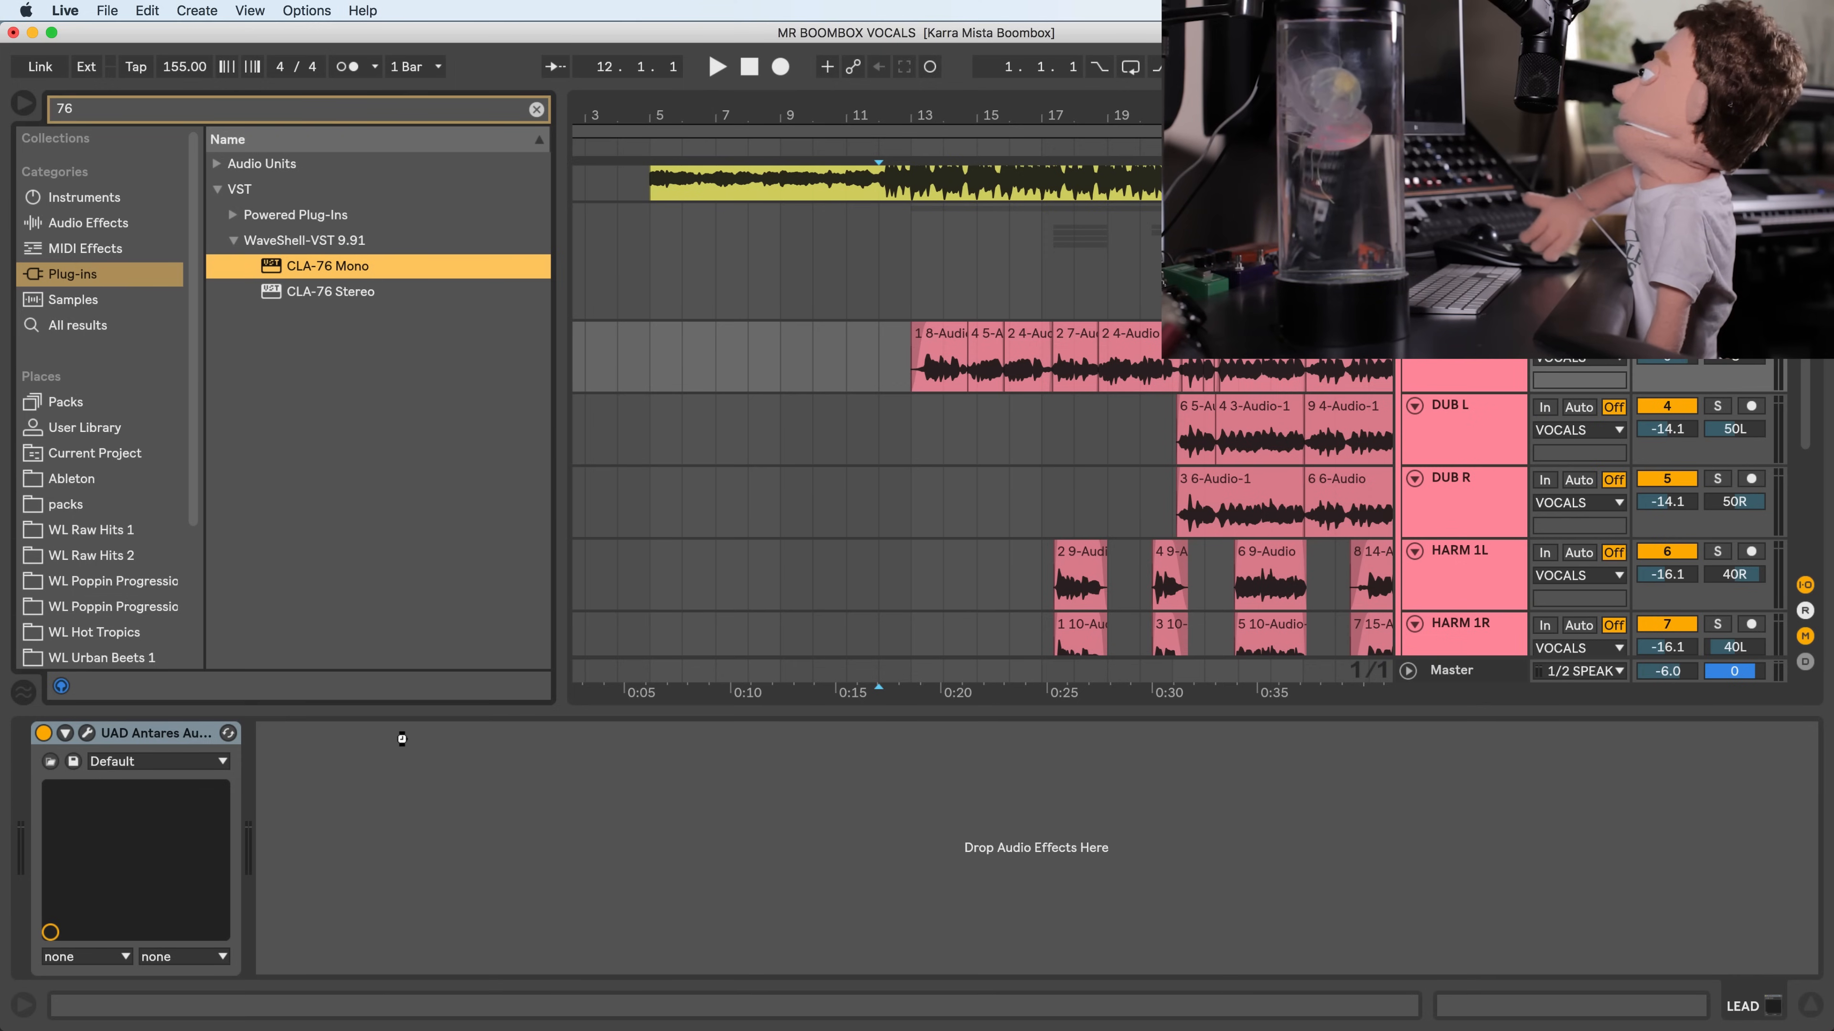
{"action": "left_click_drag", "start_coordinate": [404, 744], "coordinate": [405, 744]}
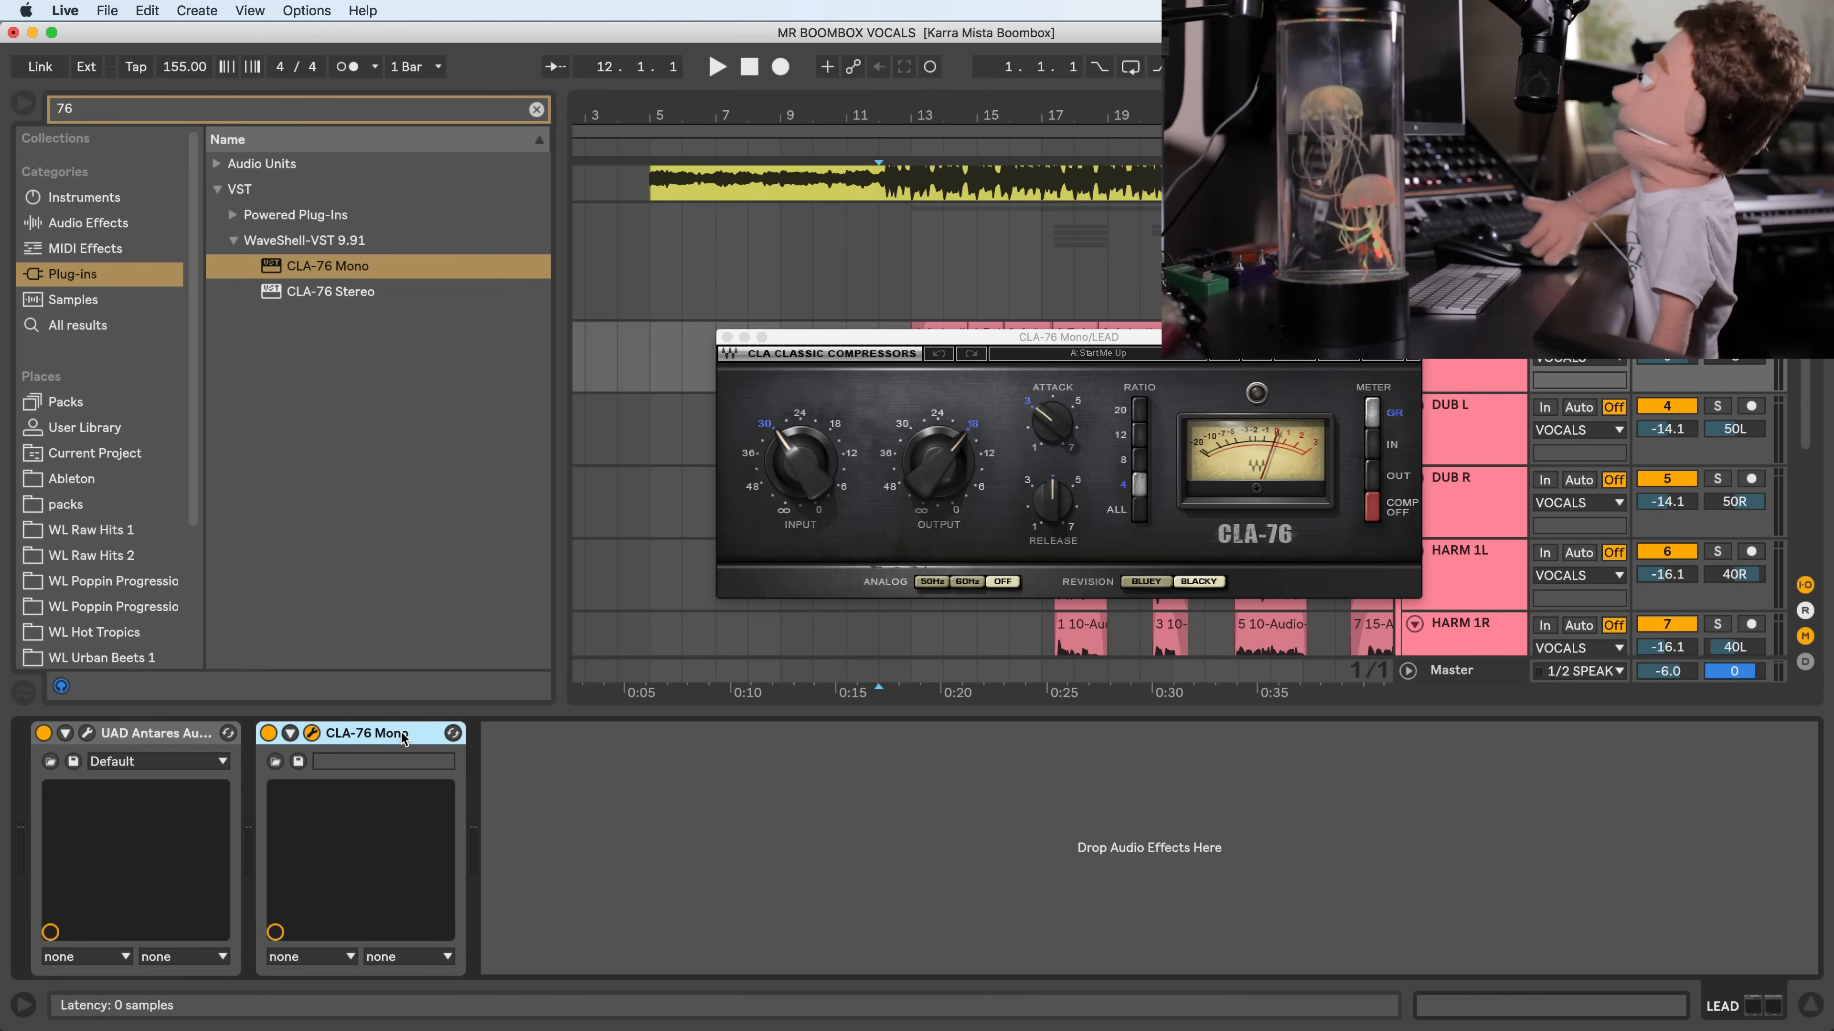
- Group the CLA-76 Mono into an Audio Effect Rack and rename its chain COMP 76
{"action": "key", "text": "super+g"}
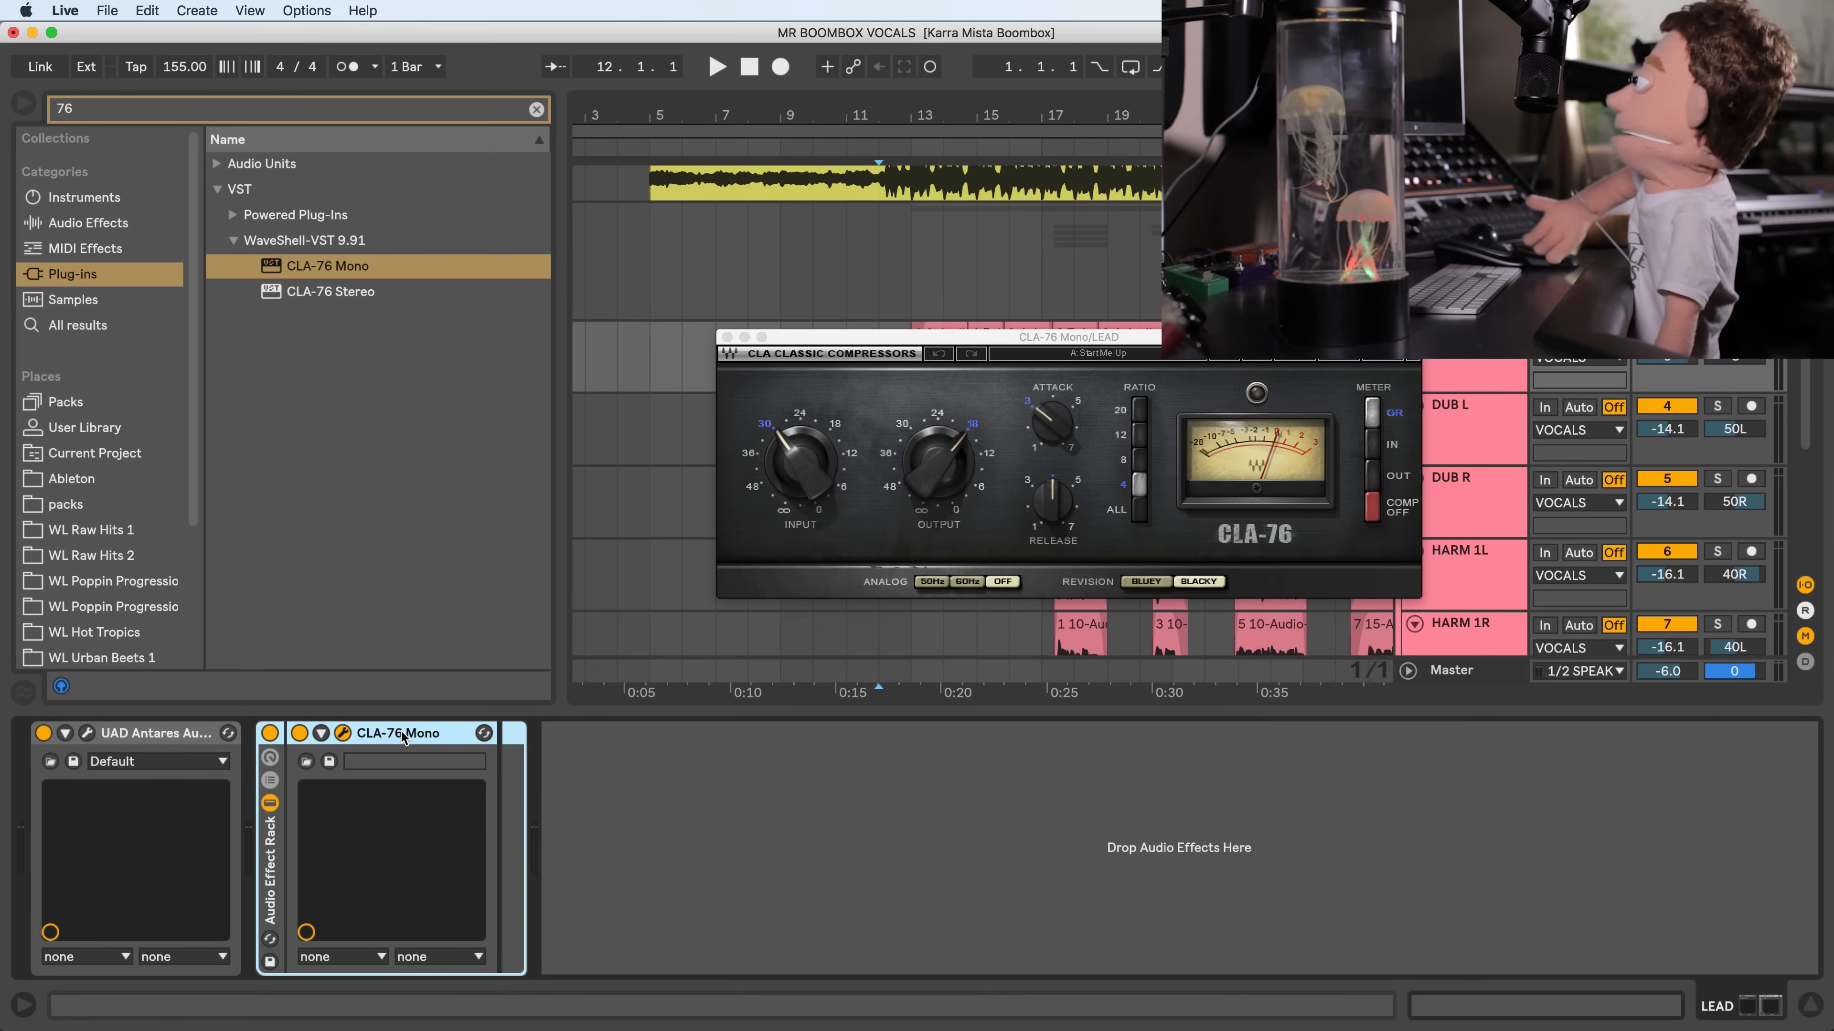
{"action": "left_click", "coordinate": [271, 780]}
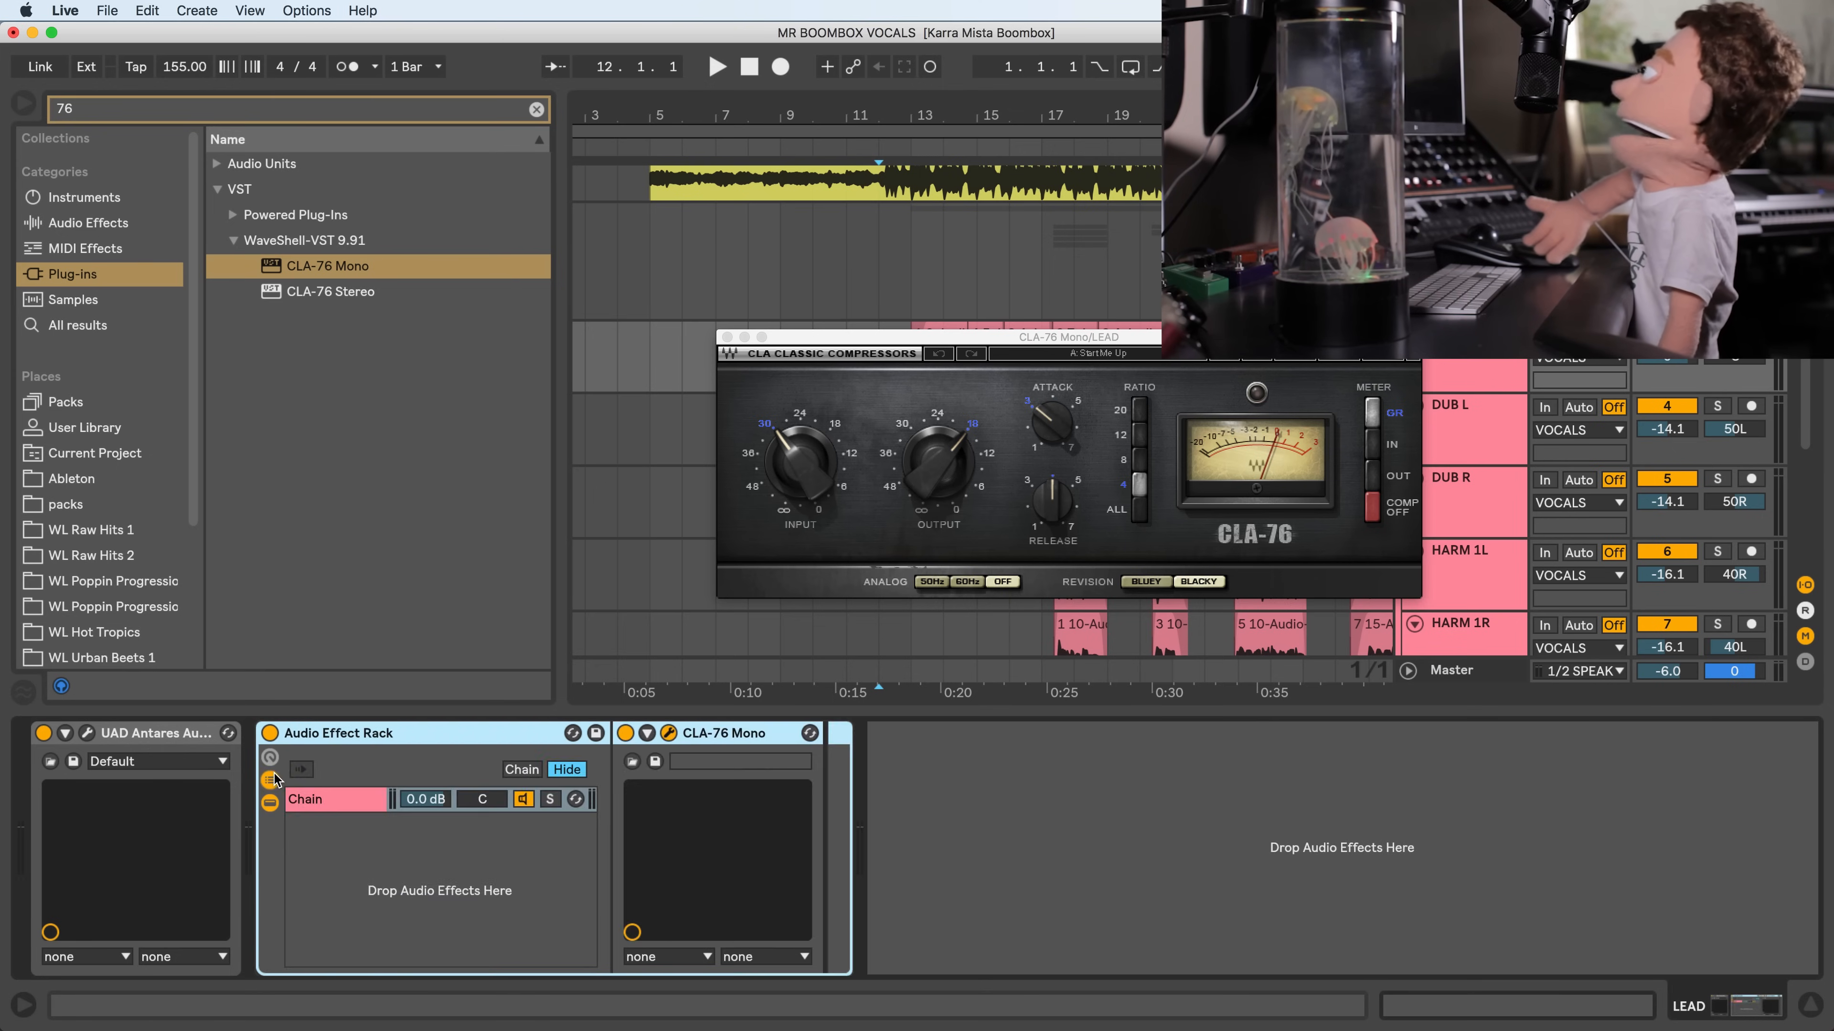
{"action": "left_click", "coordinate": [315, 801]}
{"action": "key", "text": "super+r"}
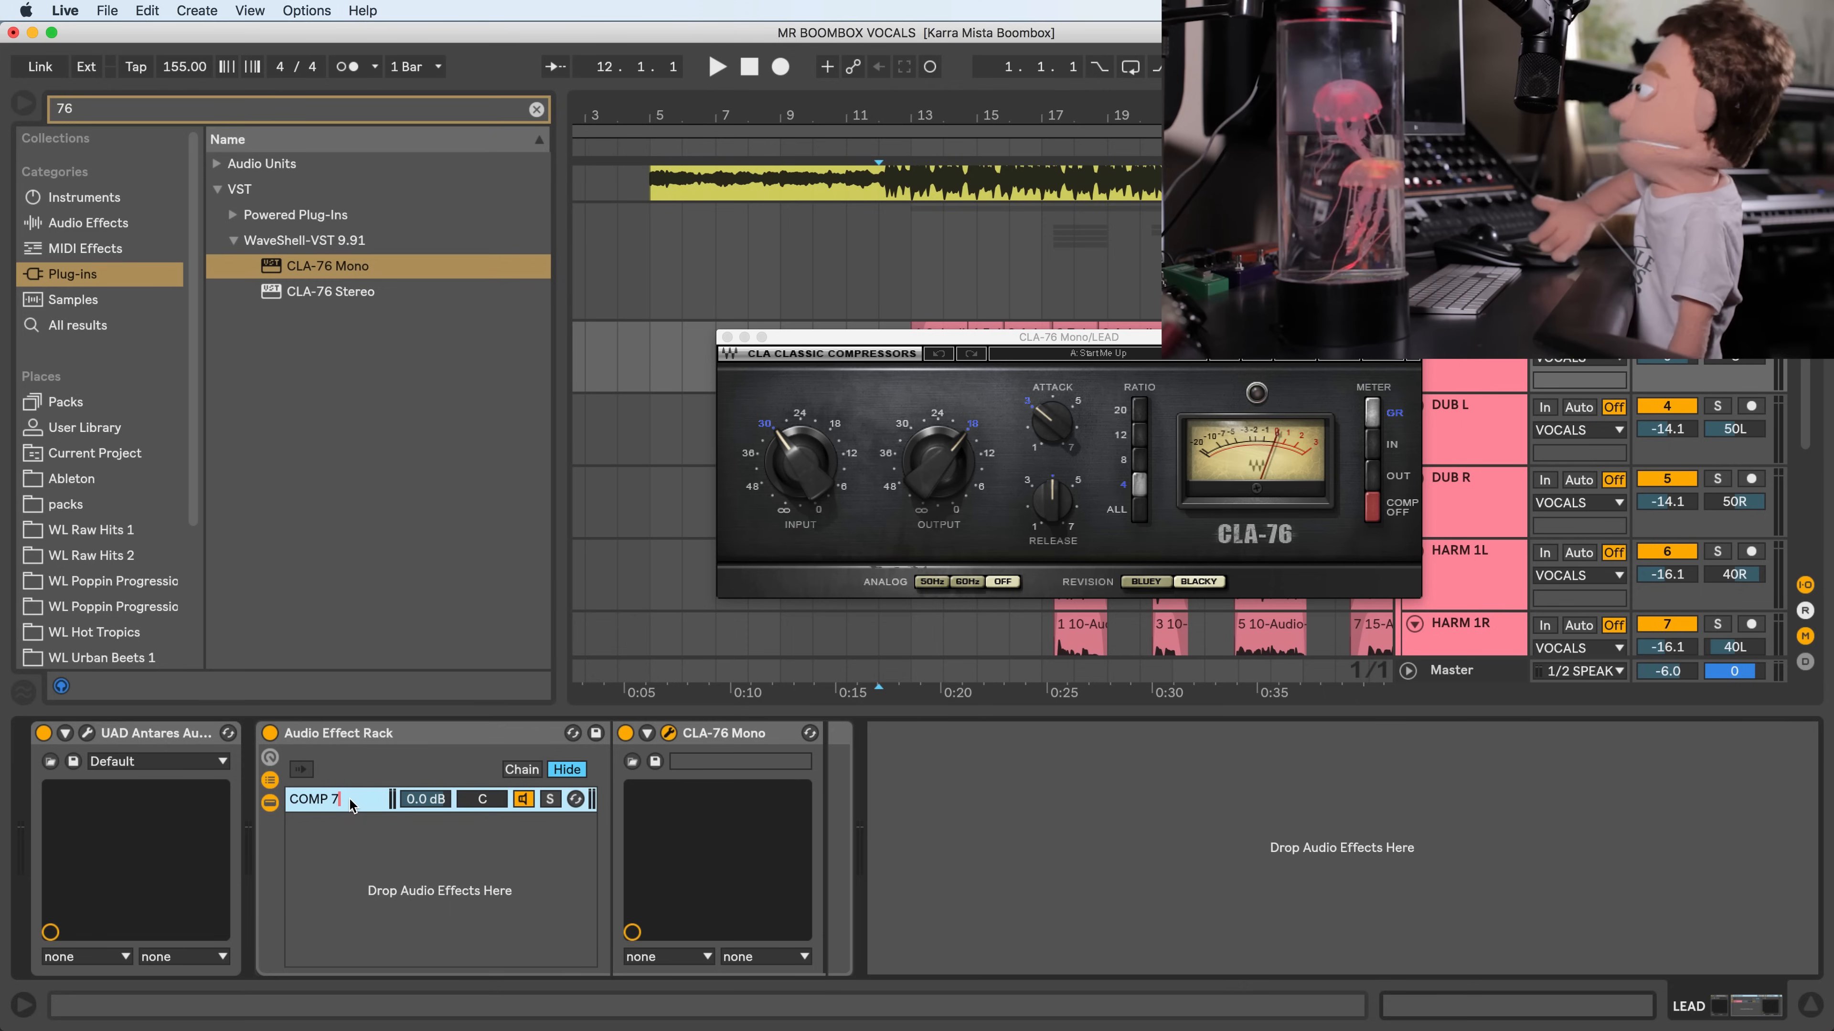
{"action": "type", "text": "COMP 76"}
{"action": "key", "text": "Return"}
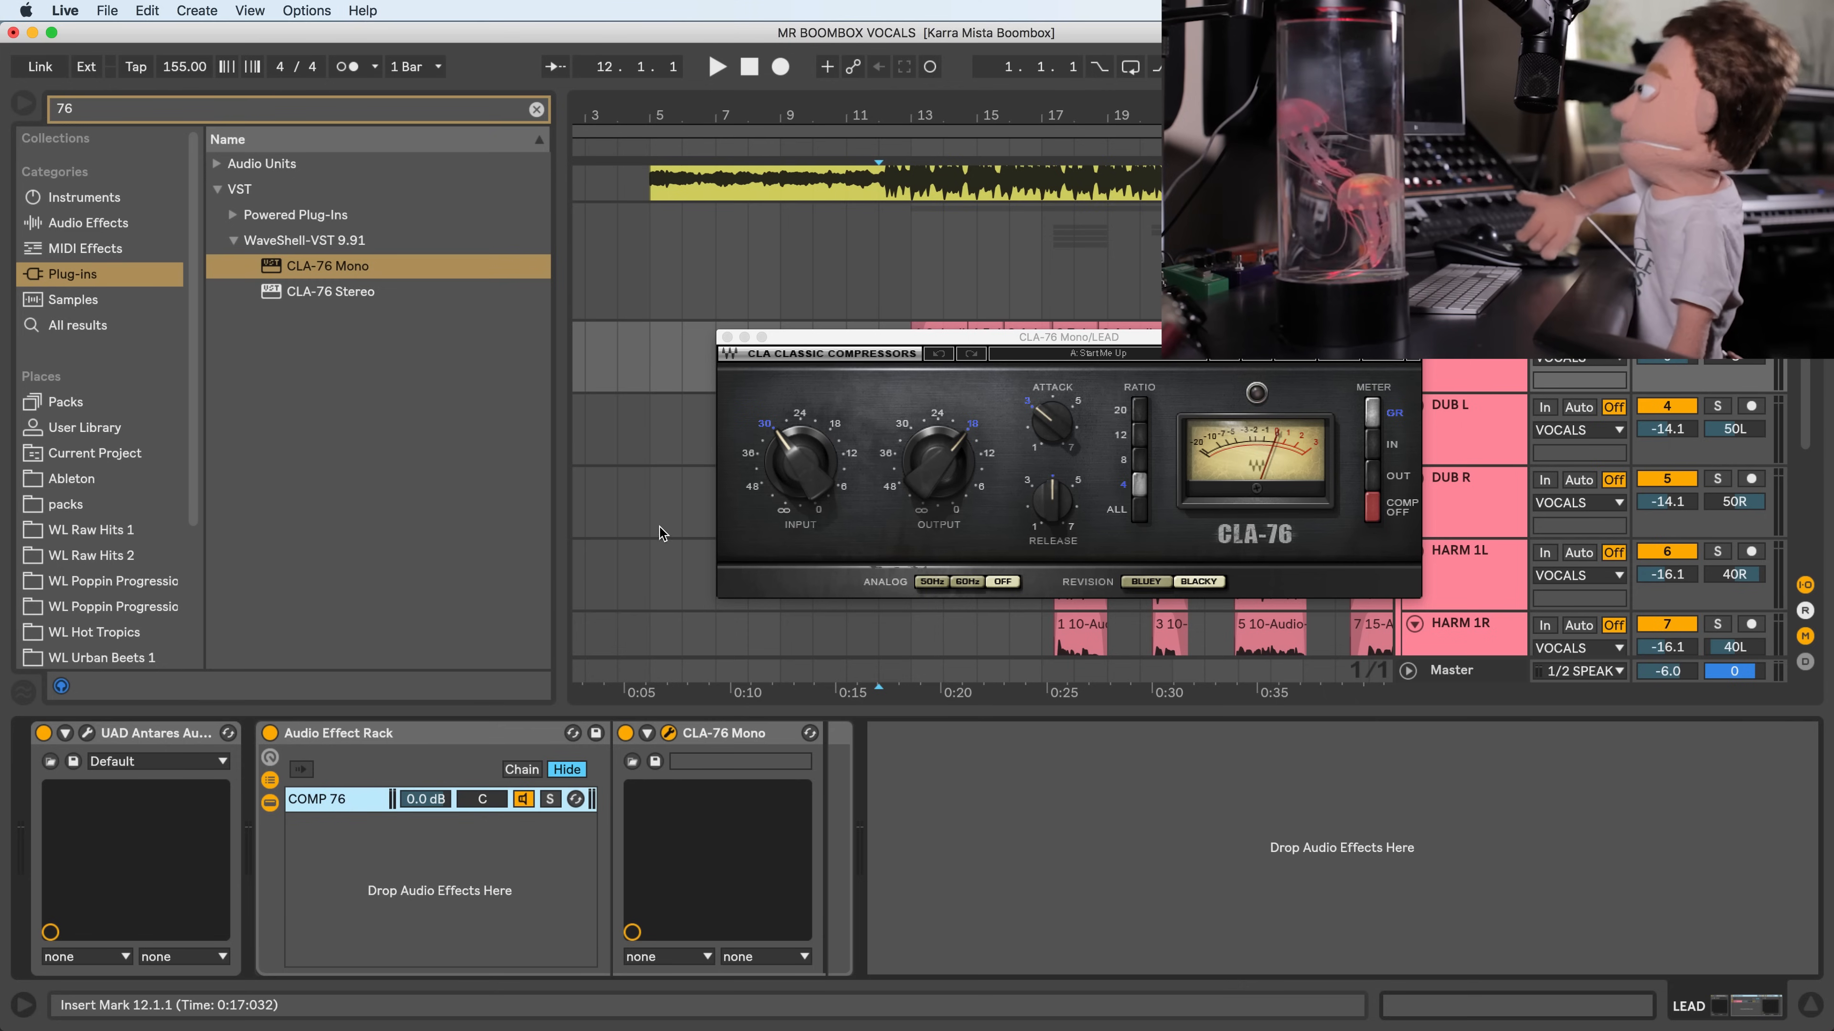
- Set the CLA-76 ratio to ALL and move its window clear of the lead vocal clips
{"action": "left_click", "coordinate": [1139, 508]}
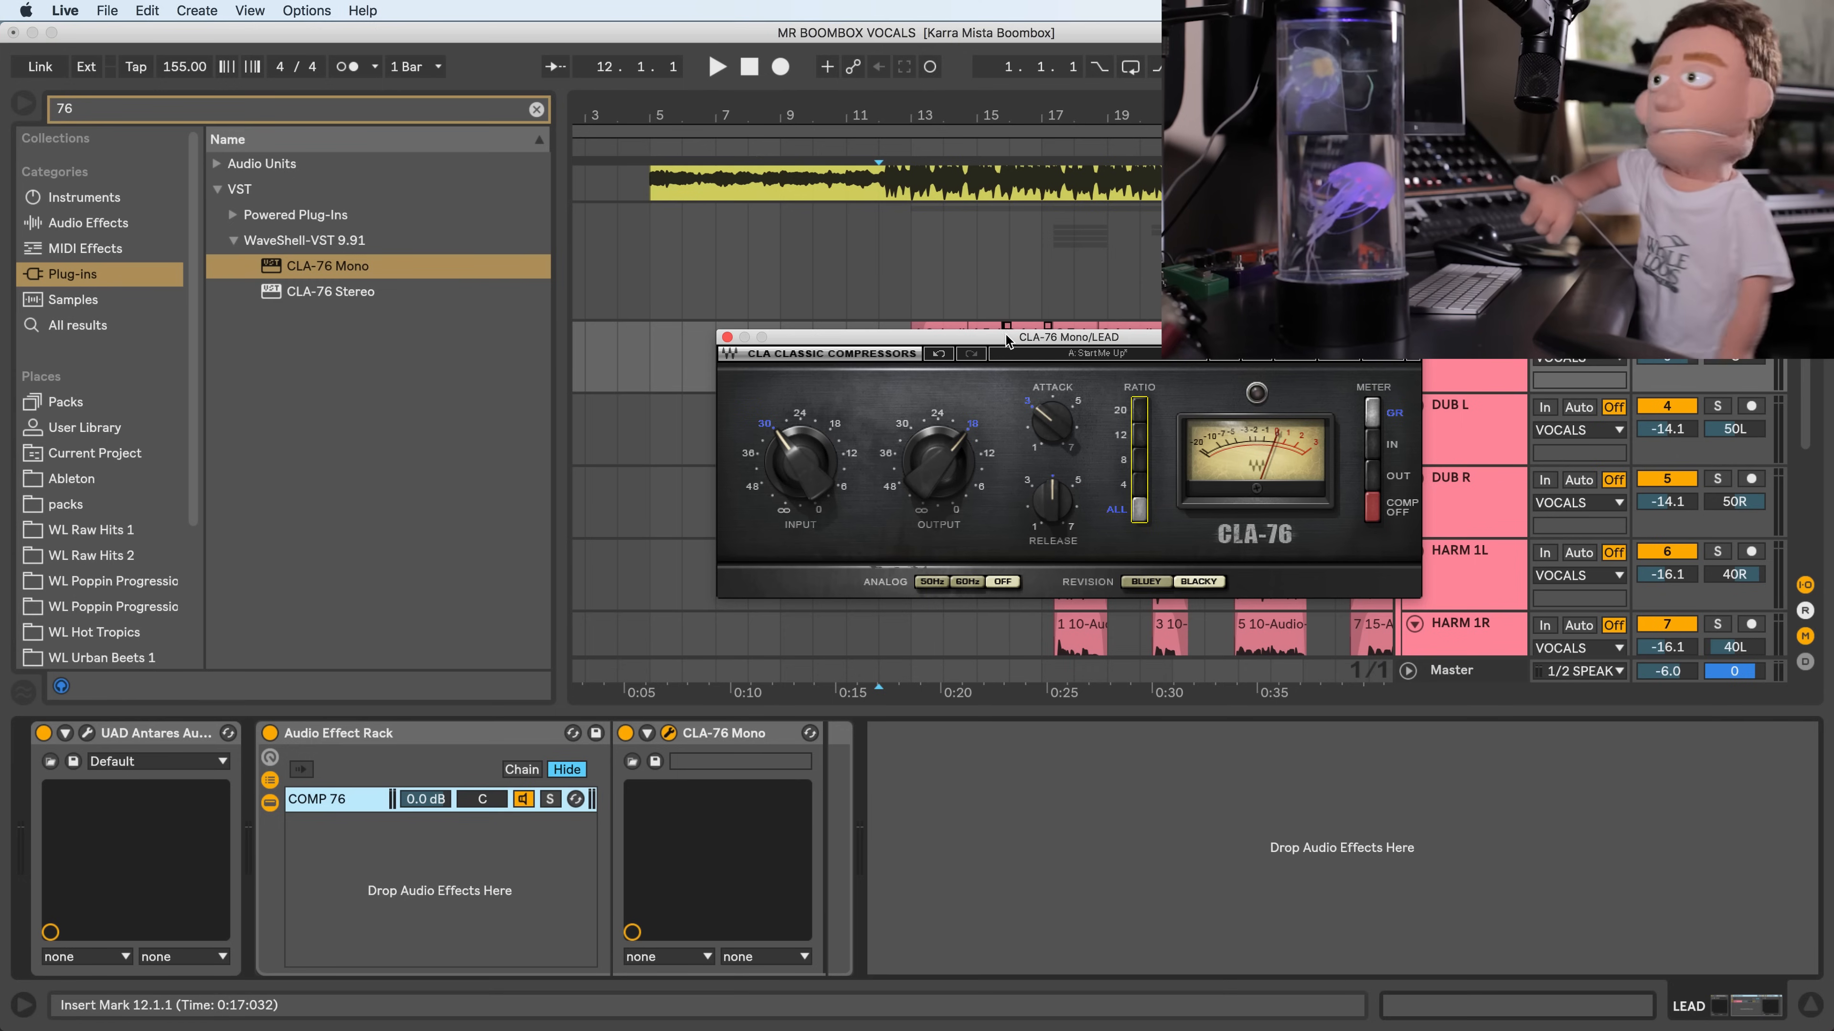
{"action": "left_click_drag", "start_coordinate": [1007, 339], "coordinate": [1011, 467]}
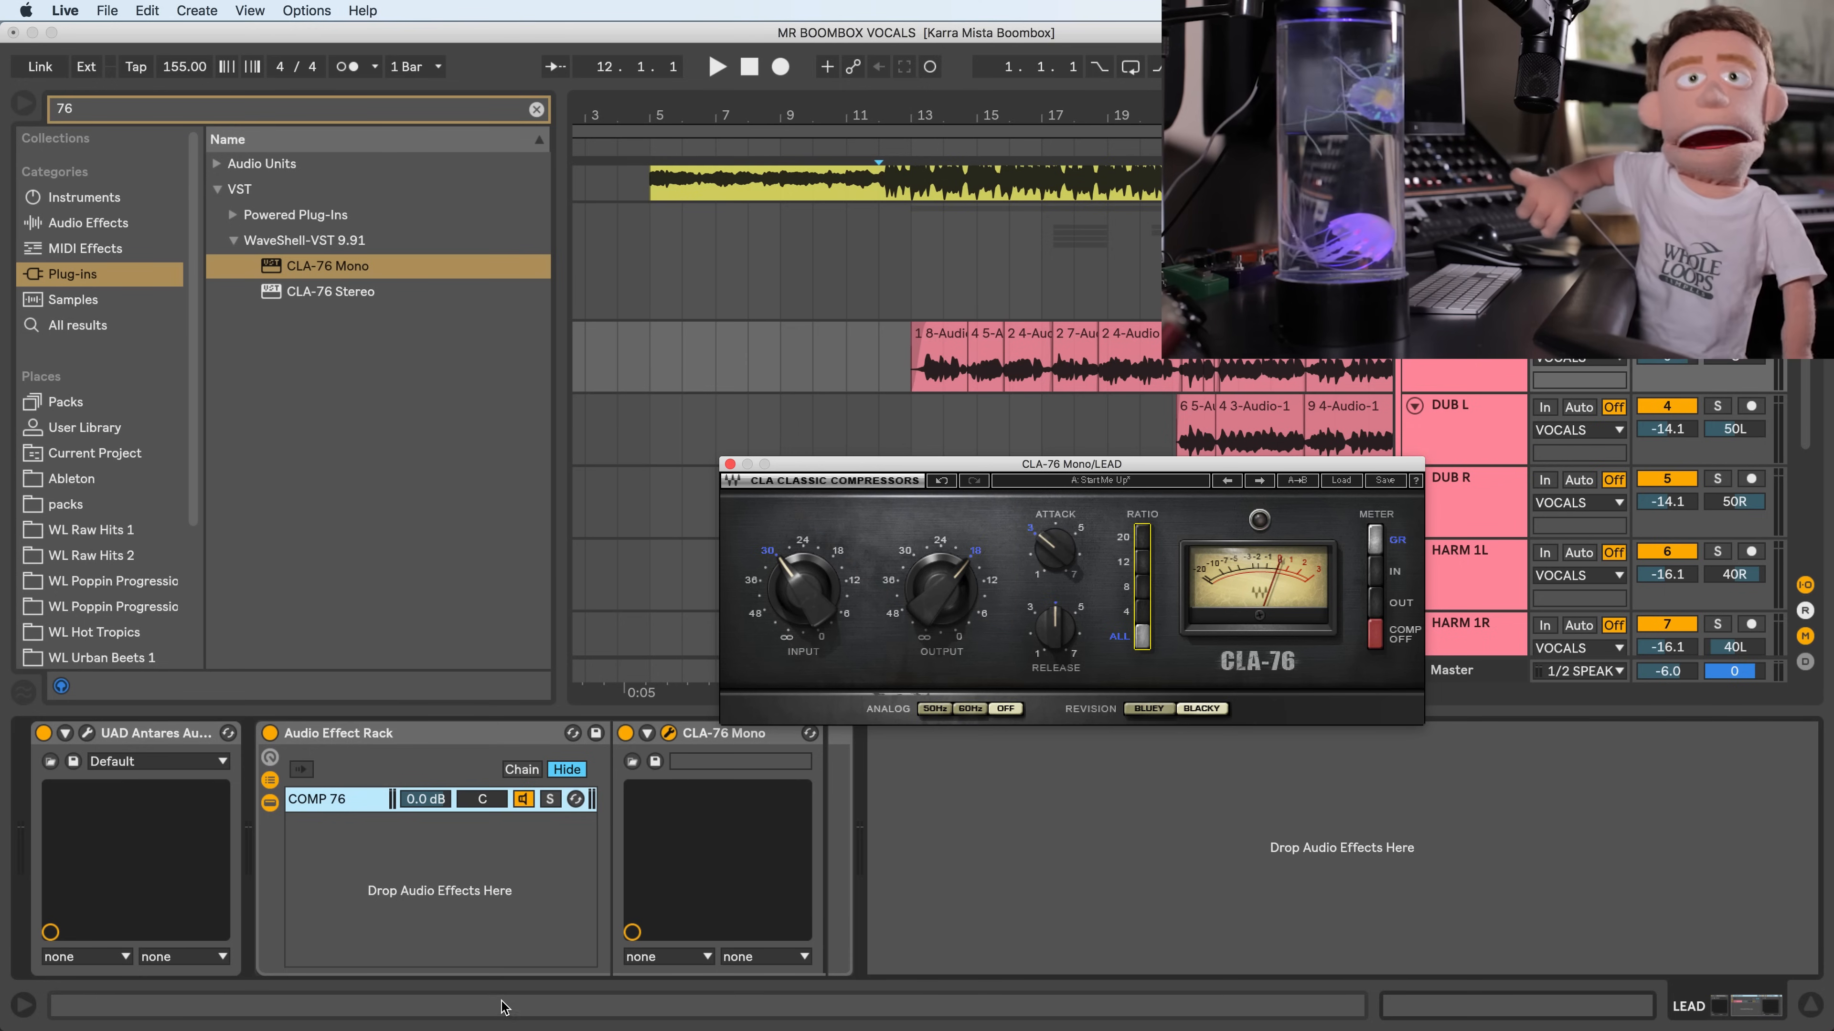
- Create a second rack chain named DRY and place it above the COMP 76 chain
{"action": "right_click", "coordinate": [453, 882]}
{"action": "left_click", "coordinate": [494, 881]}
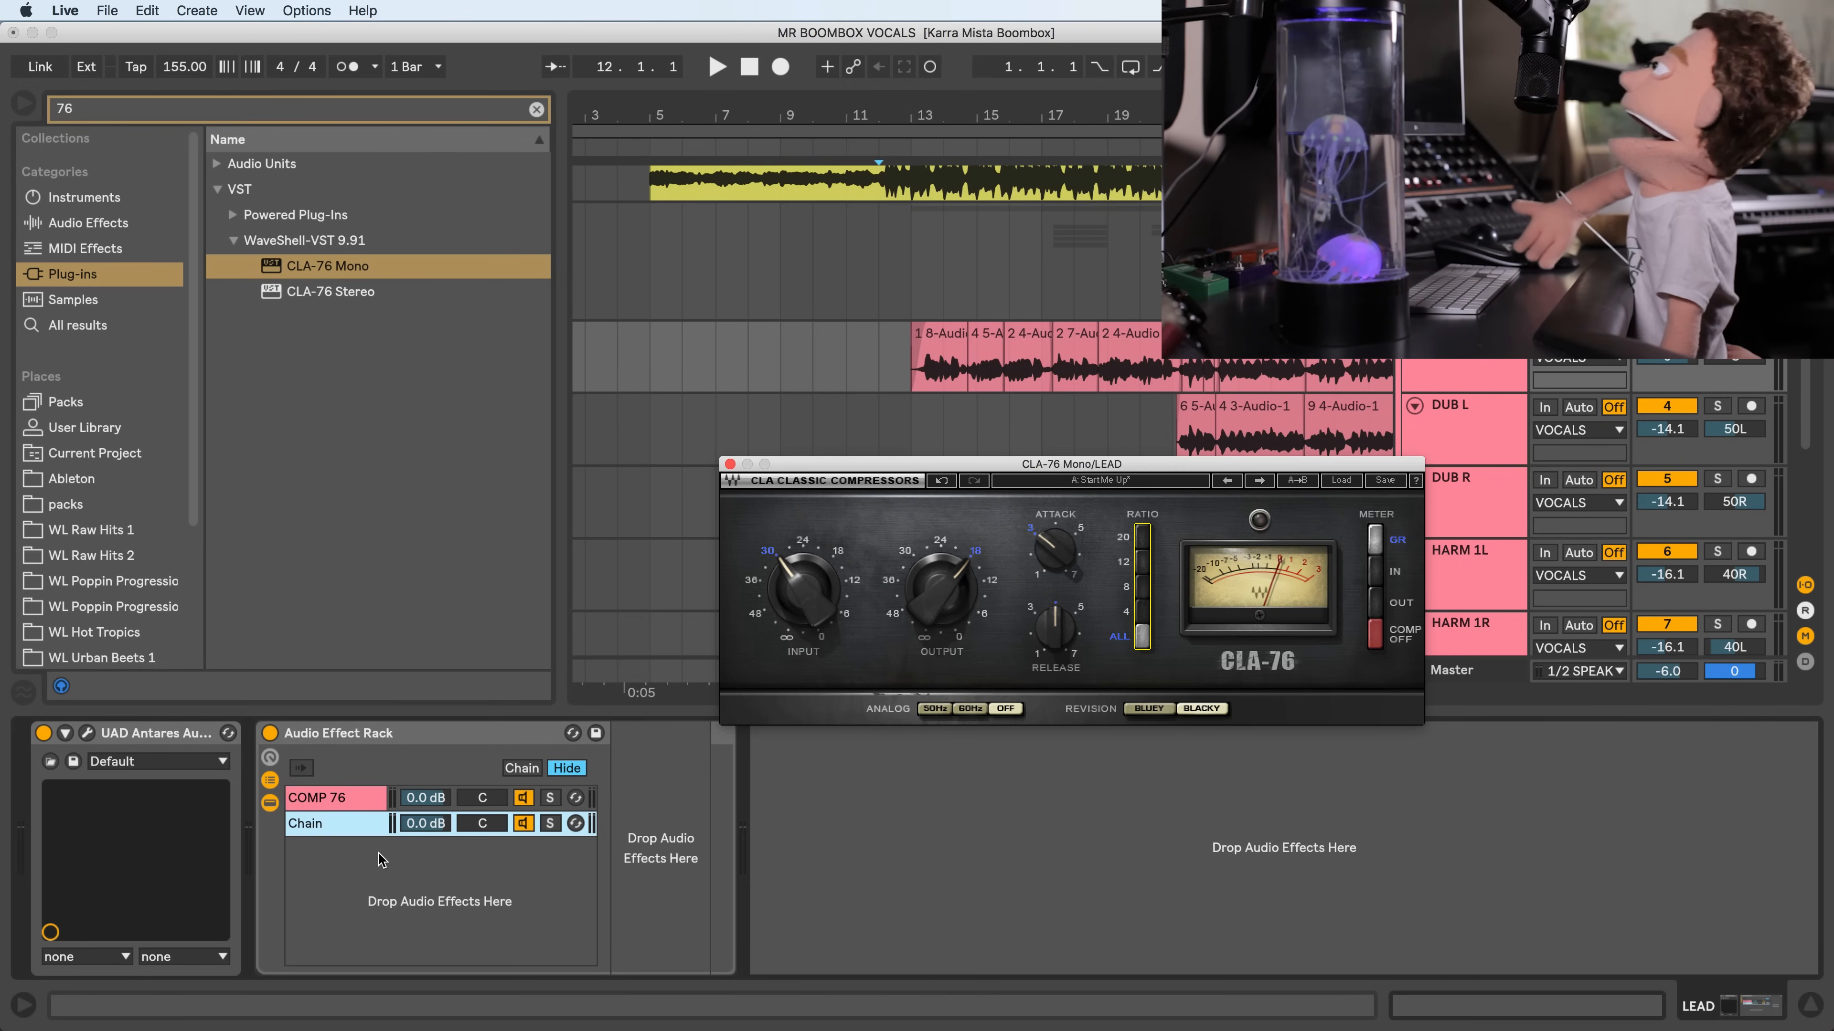
{"action": "double_click", "coordinate": [309, 826]}
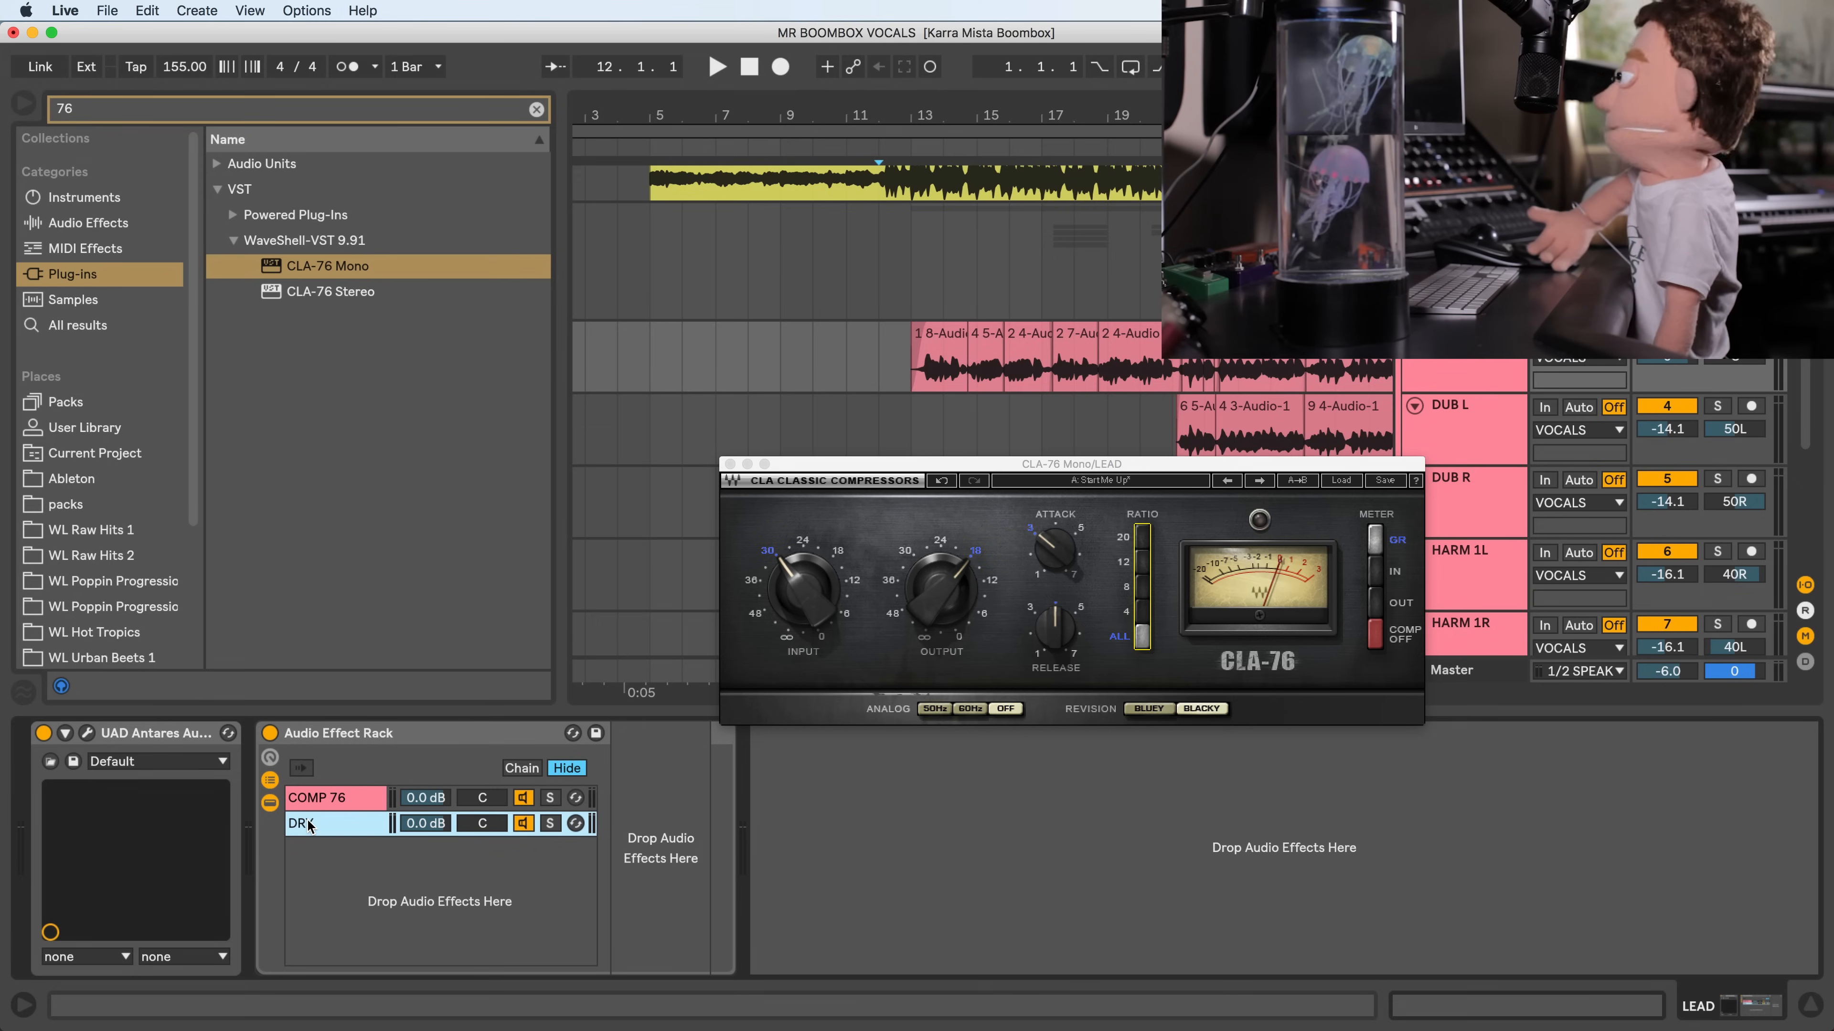
{"action": "left_click_drag", "start_coordinate": [307, 821], "coordinate": [306, 795]}
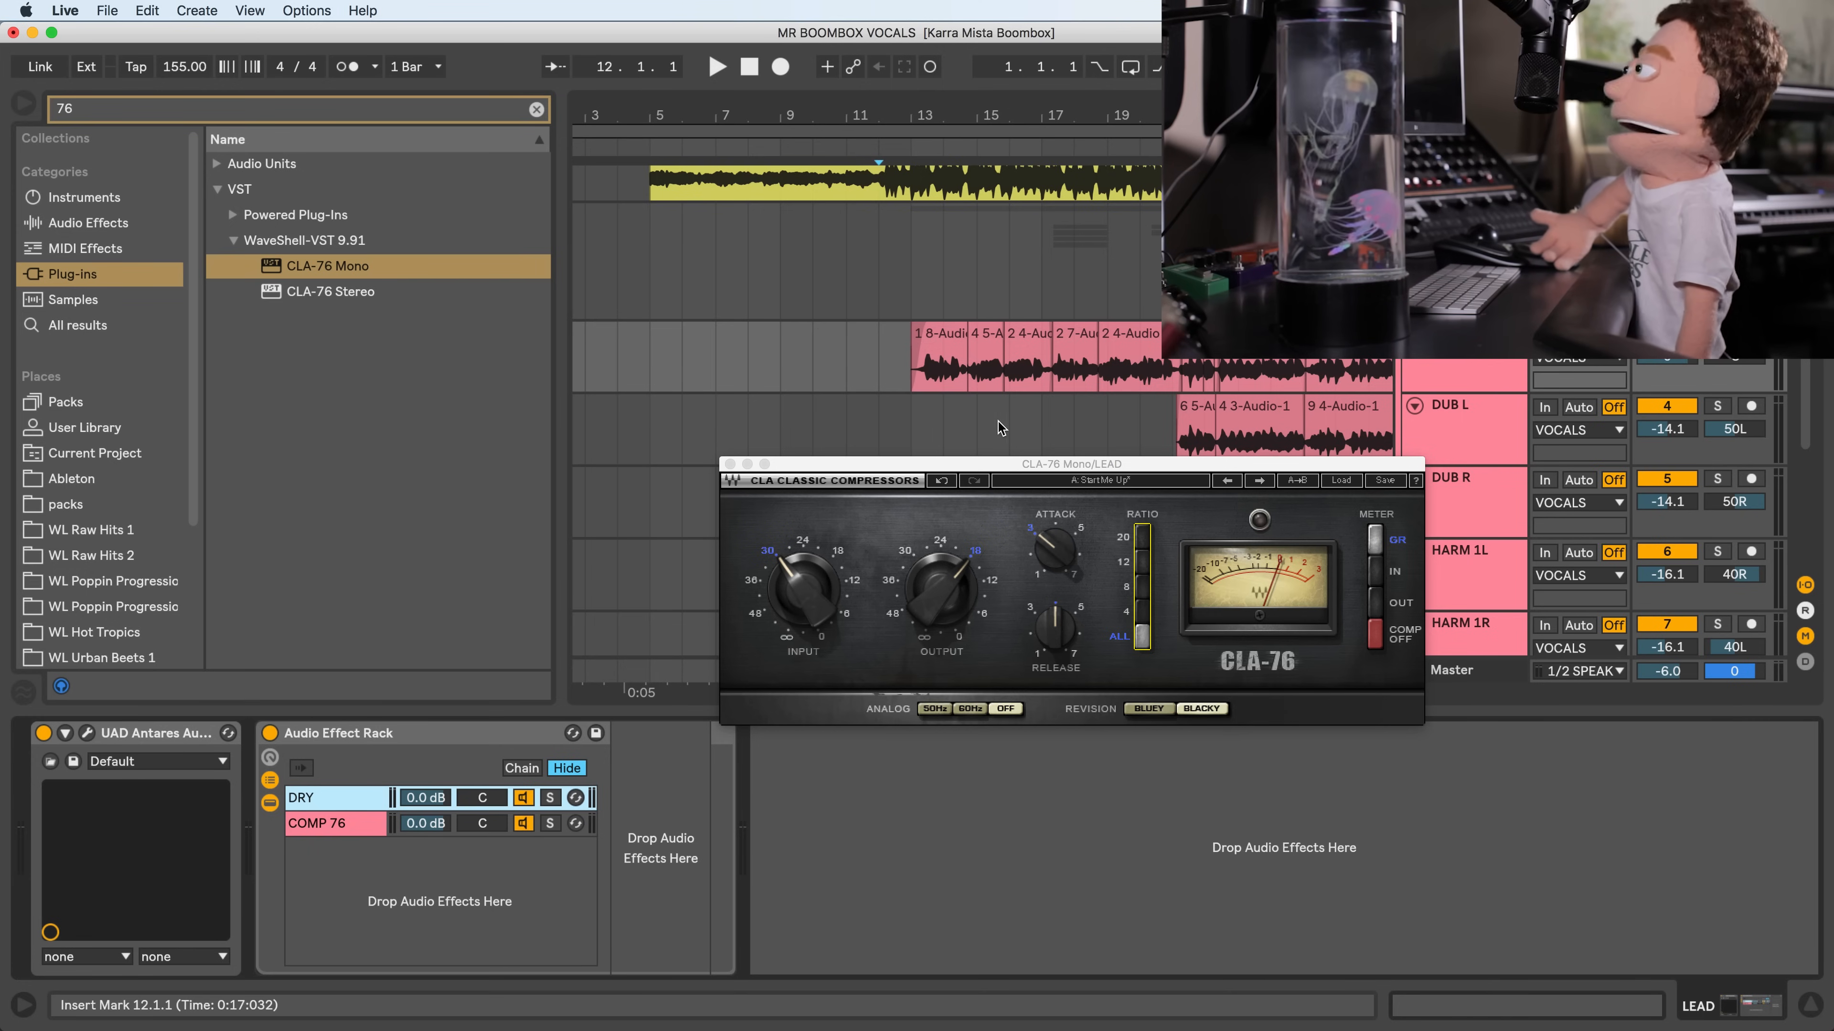
- Play the lead vocal from bar 13 while setting the CLA-76 output to about -30 and the input to about -18
{"action": "left_click", "coordinate": [912, 369]}
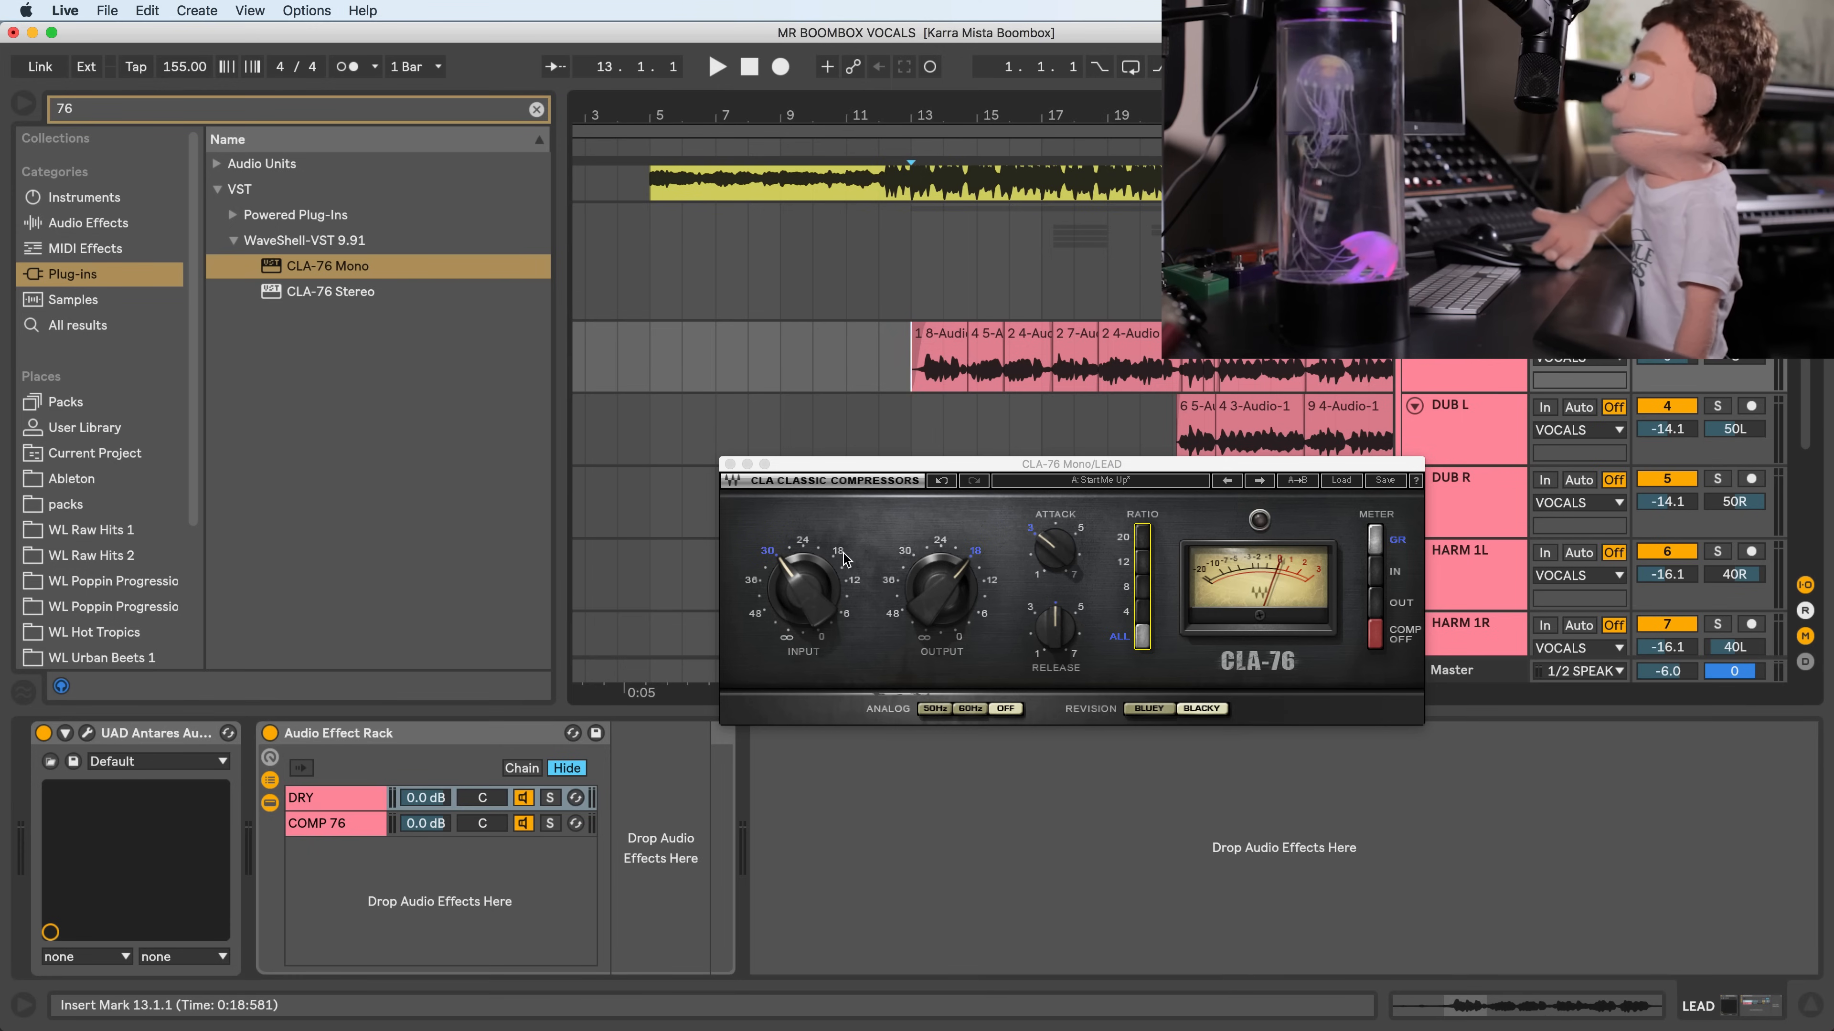
{"action": "key", "text": "space"}
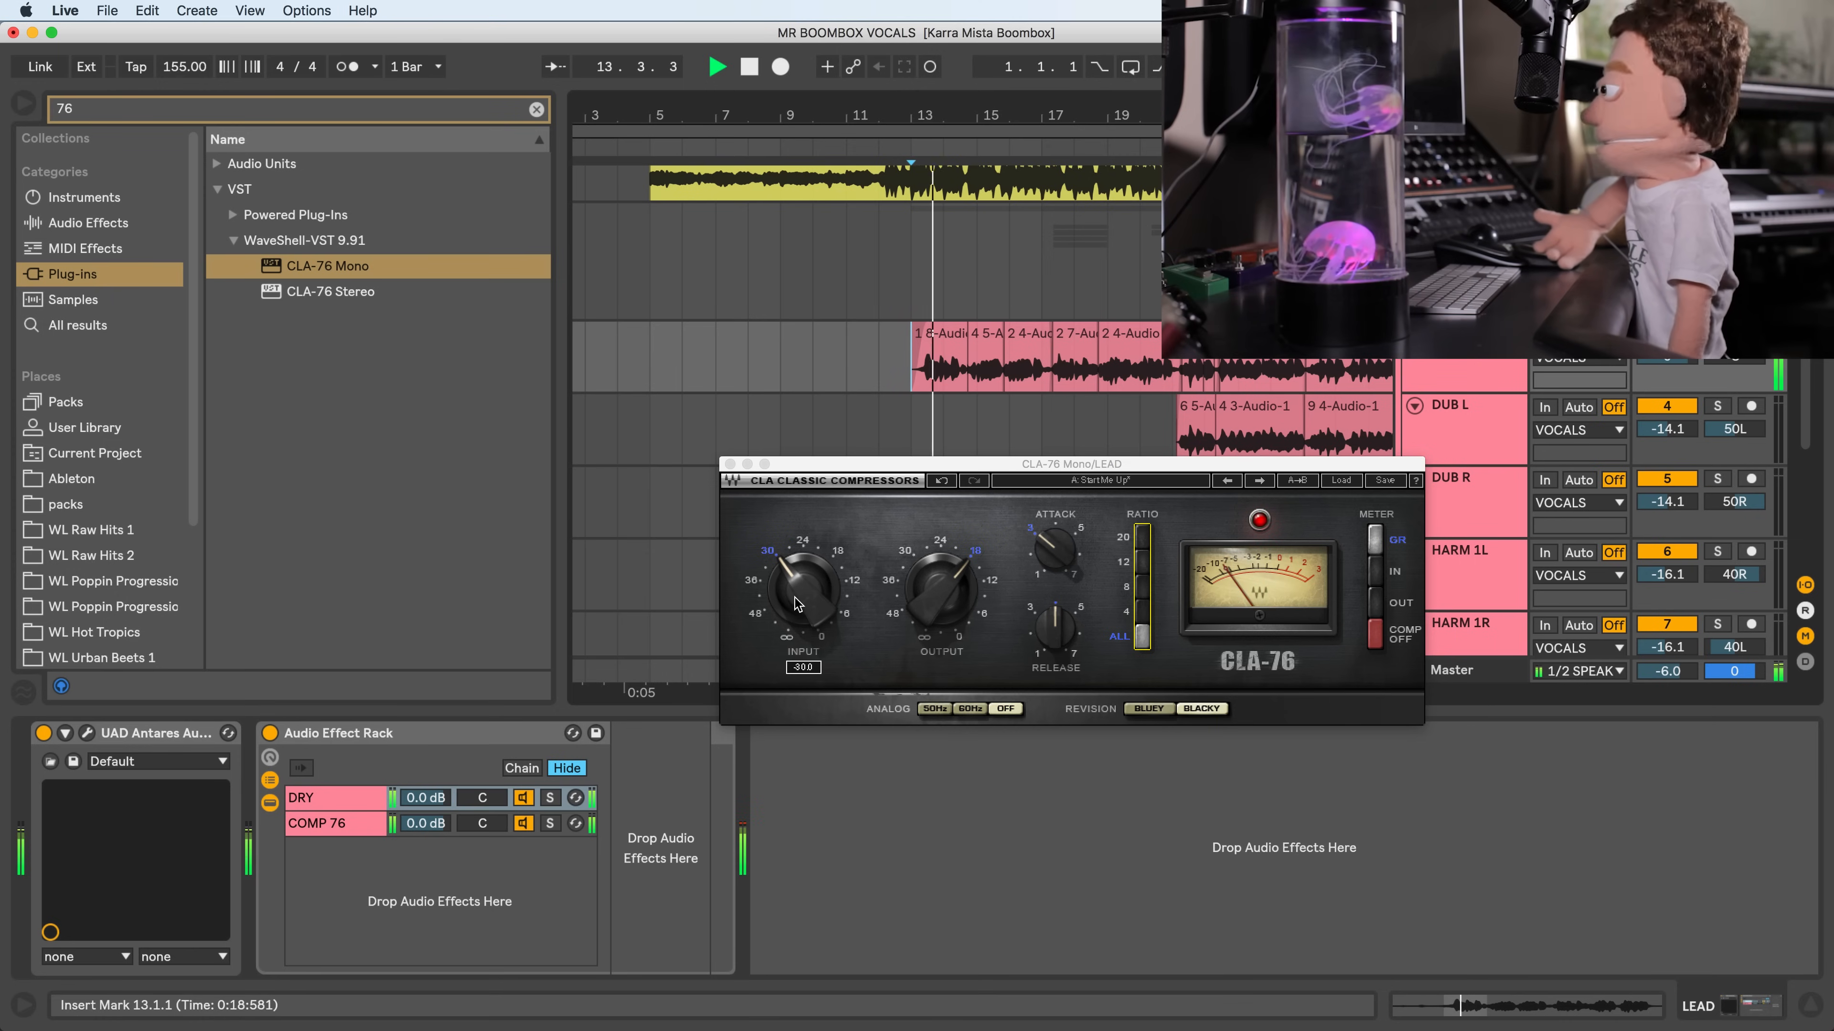
{"action": "left_click_drag", "start_coordinate": [941, 590], "coordinate": [941, 639]}
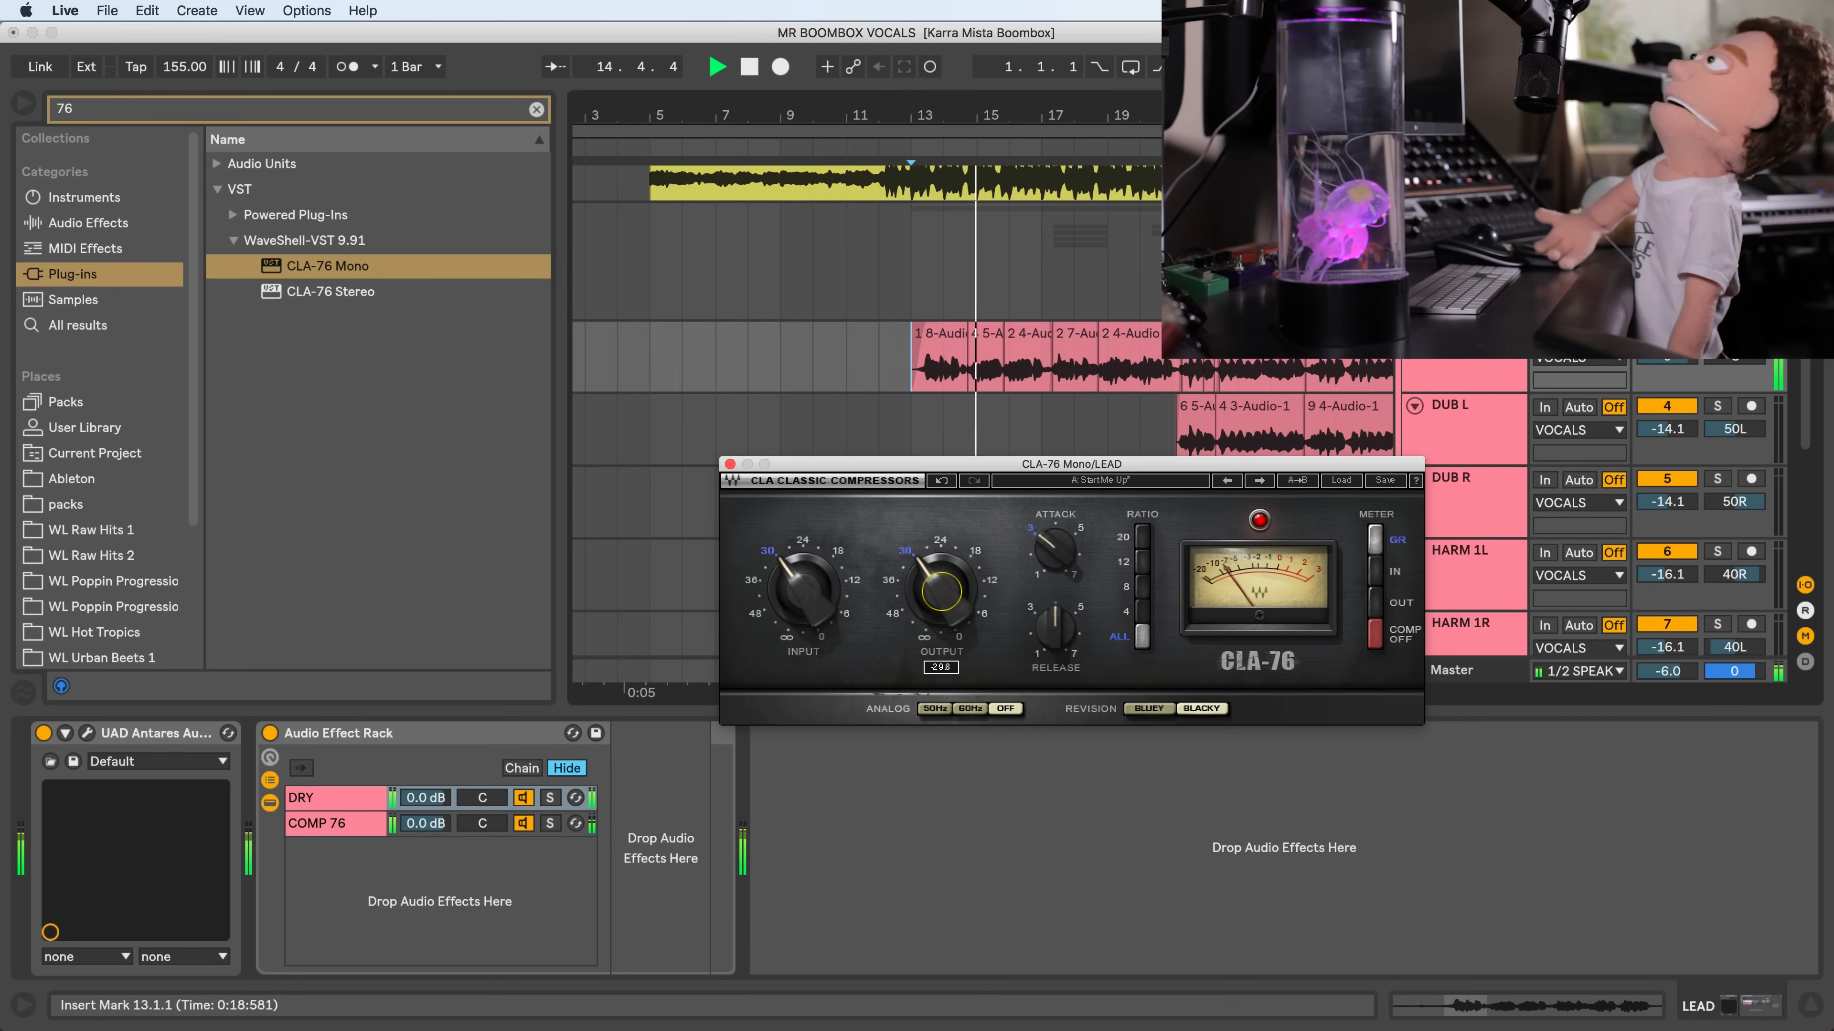
{"action": "left_click_drag", "start_coordinate": [808, 581], "coordinate": [808, 509]}
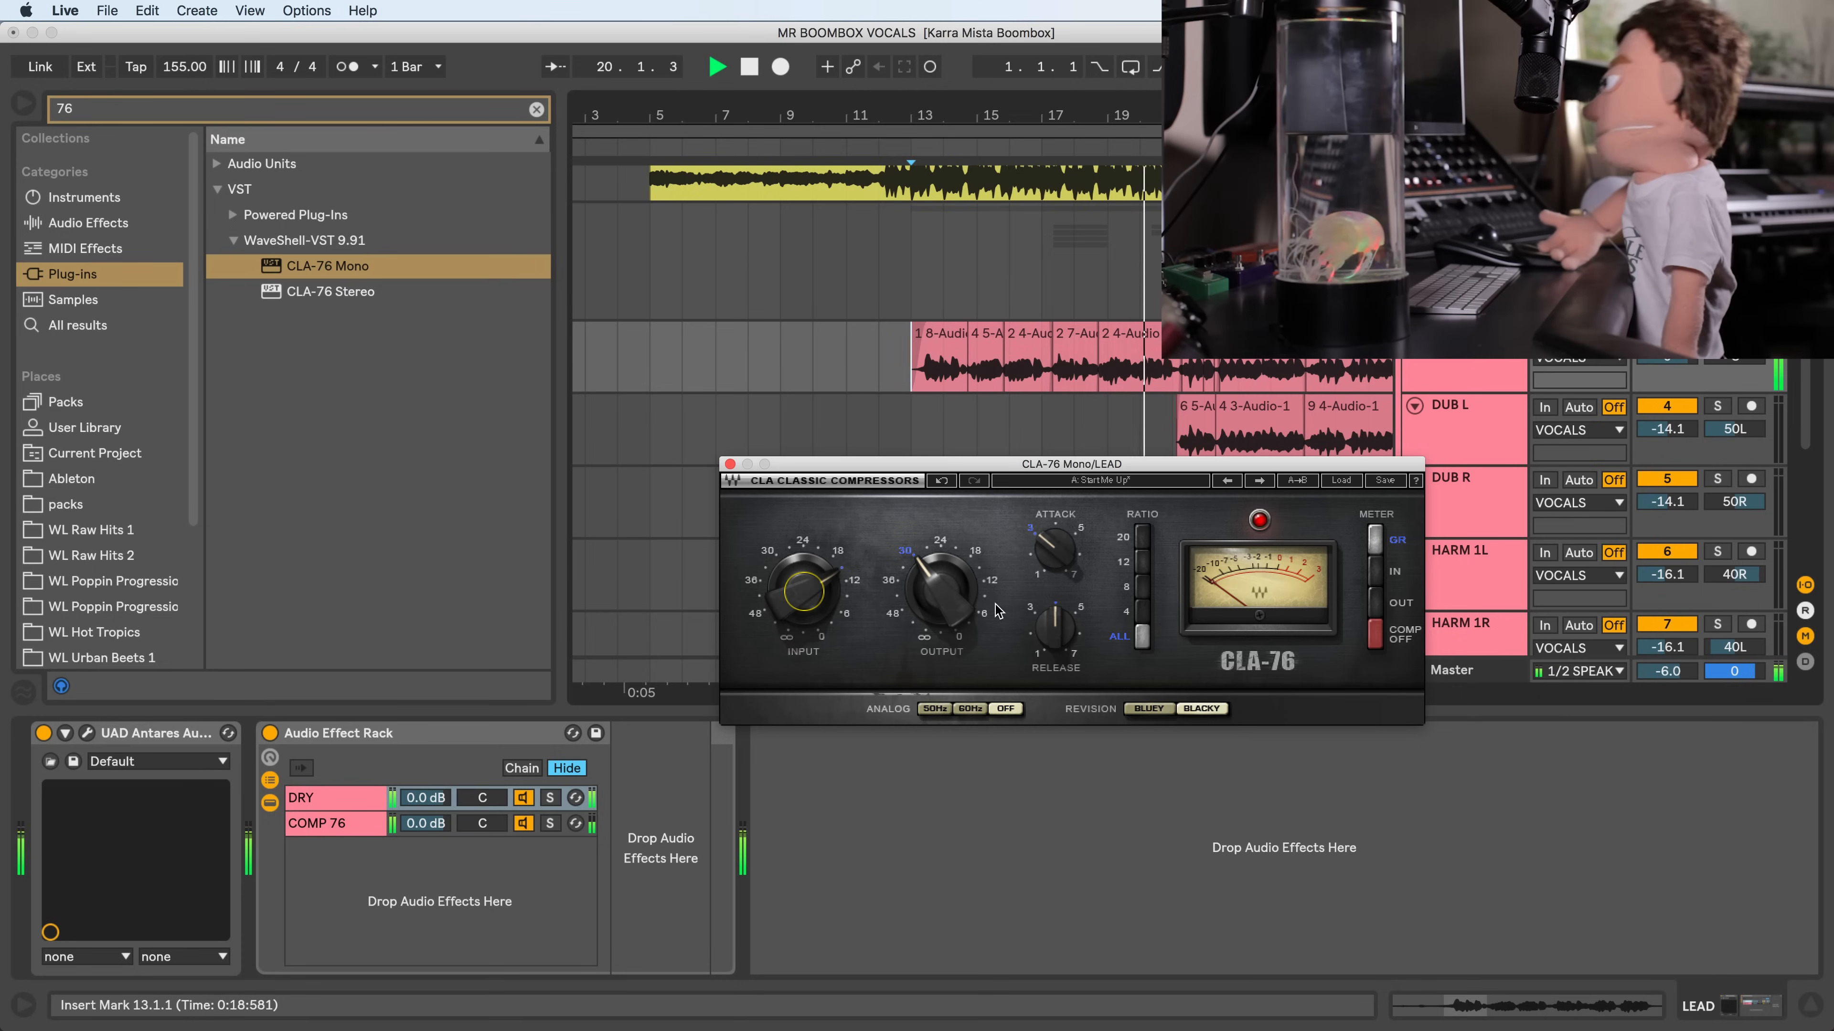
{"action": "left_click_drag", "start_coordinate": [837, 596], "coordinate": [839, 604]}
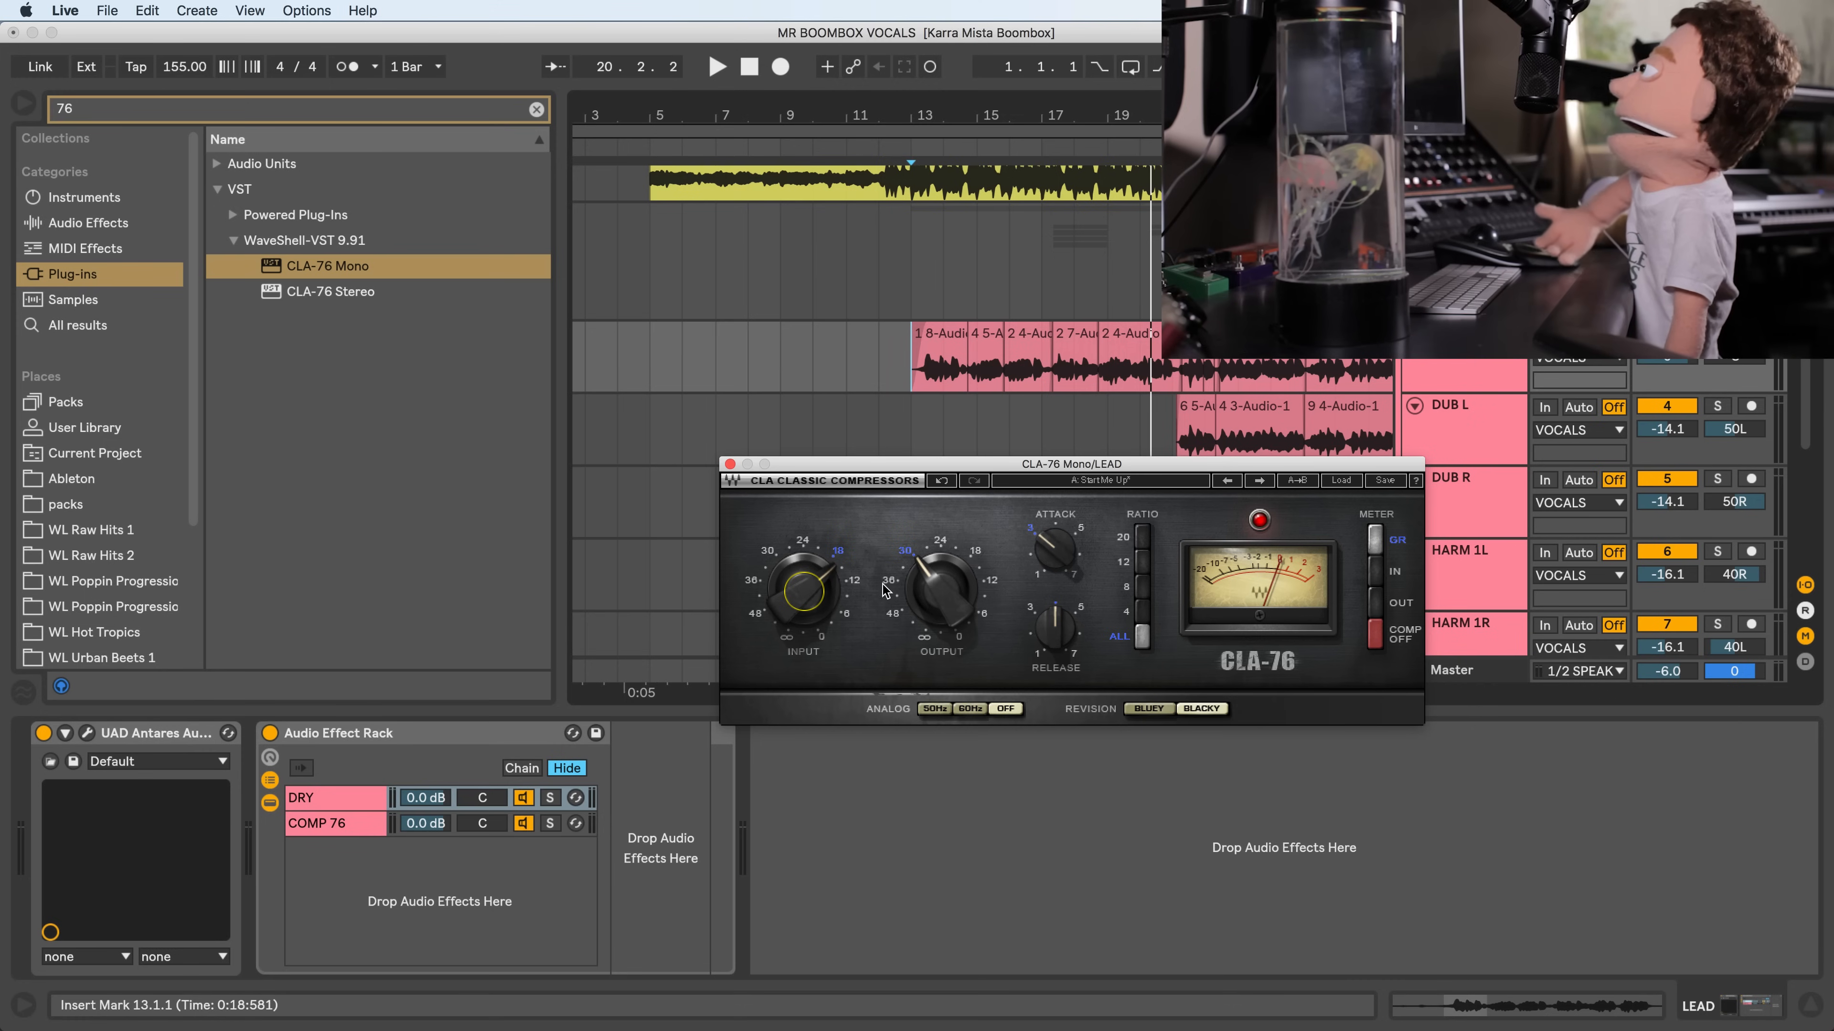
- Raise the CLA-76 output to about -24 during playback and toggle the COMP 76 chain off and on to compare
{"action": "left_click", "coordinate": [344, 826]}
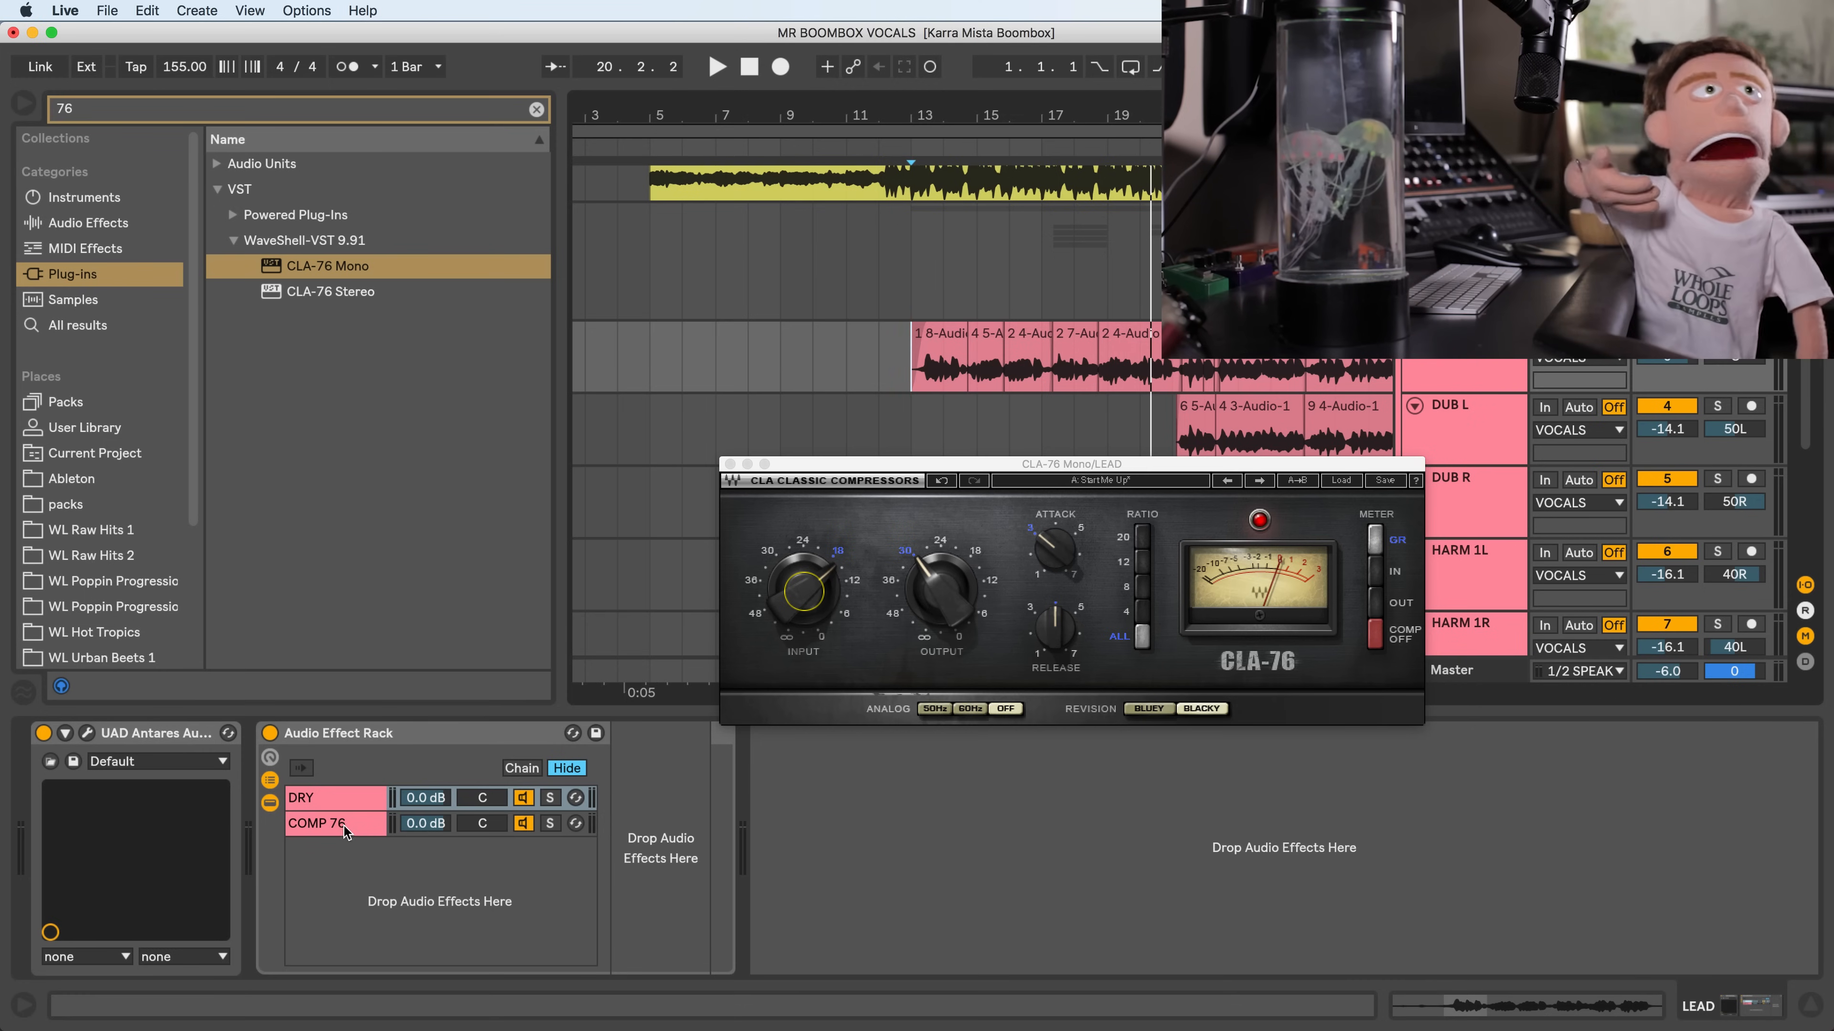
{"action": "left_click", "coordinate": [365, 802]}
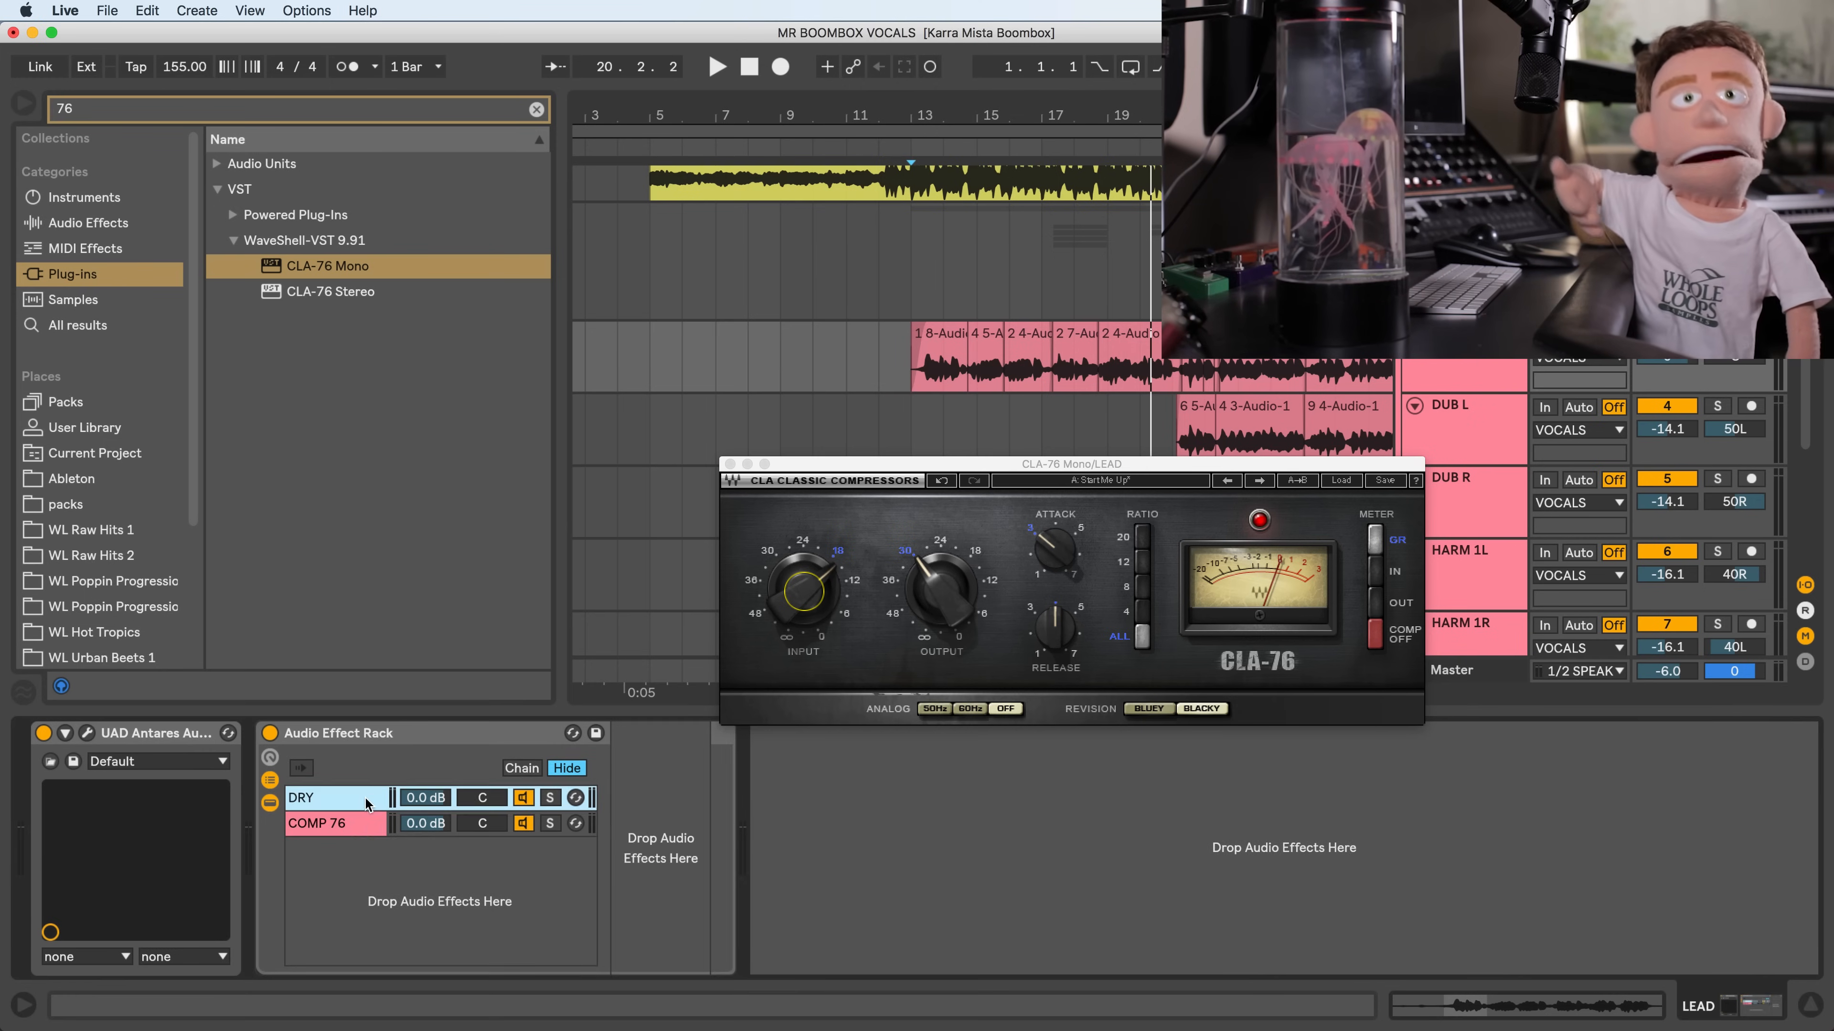
{"action": "left_click", "coordinate": [354, 827]}
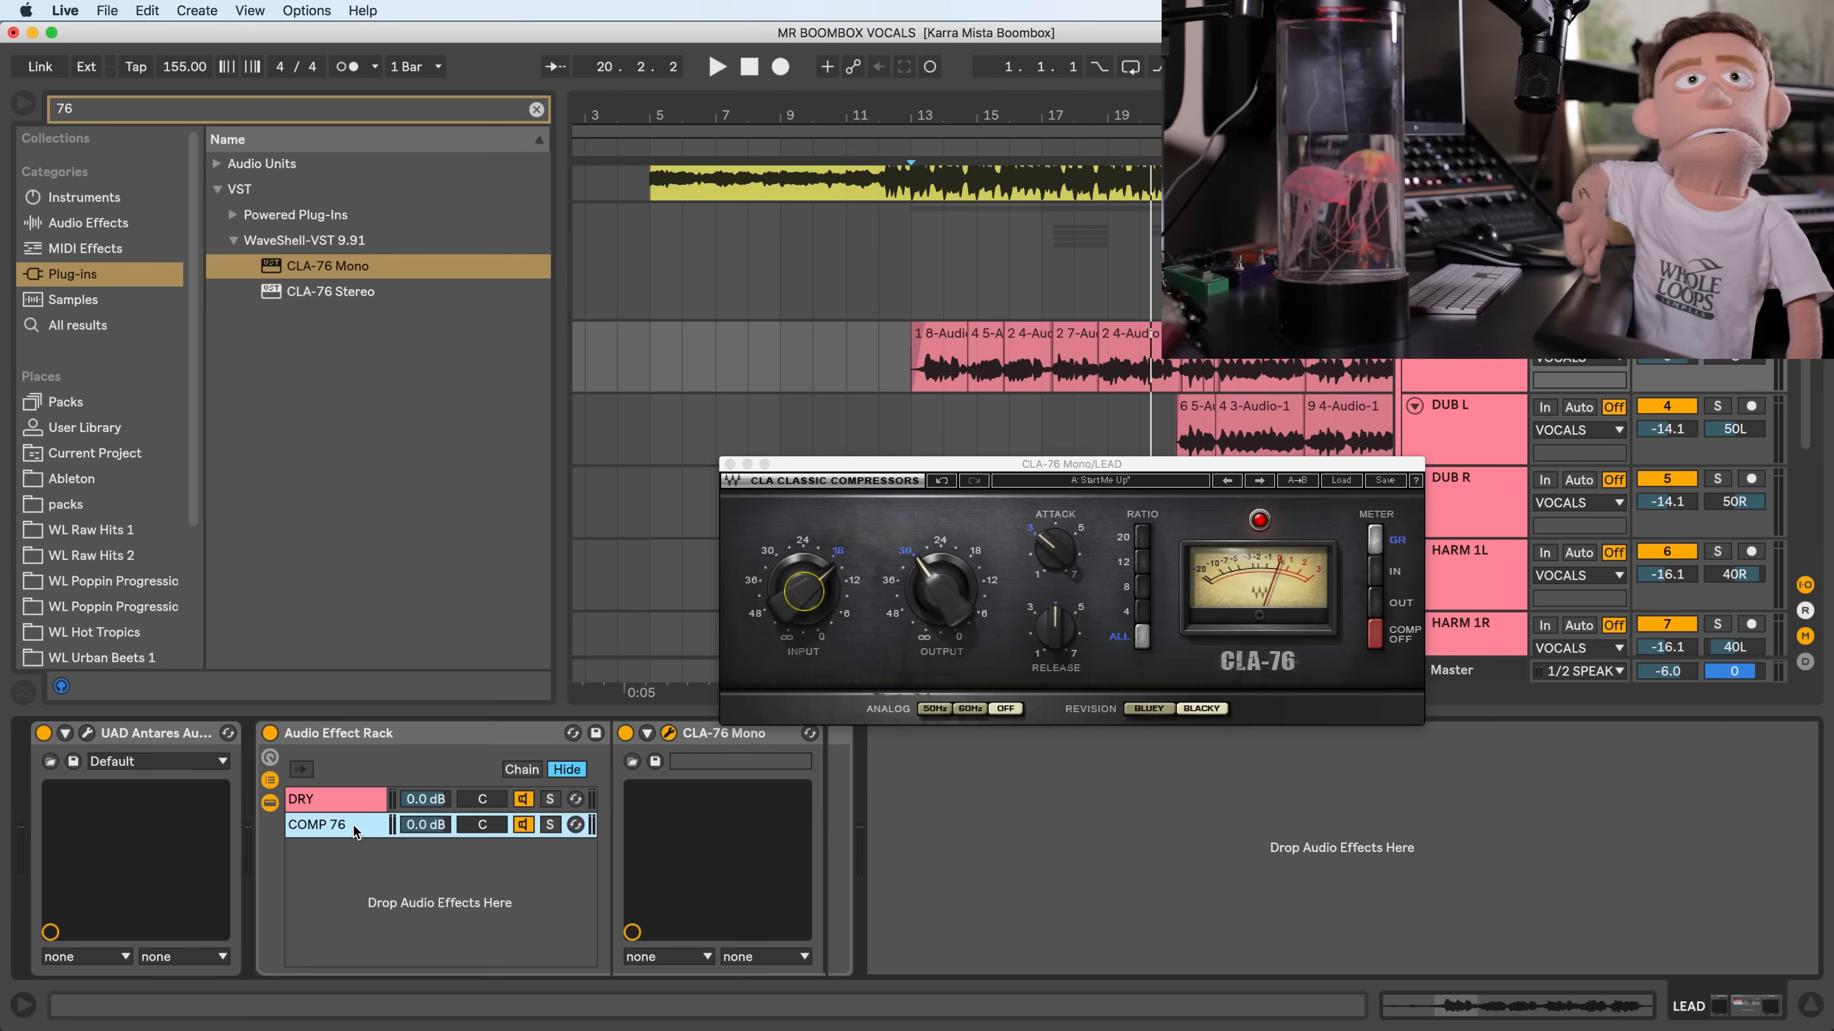
{"action": "key", "text": "space"}
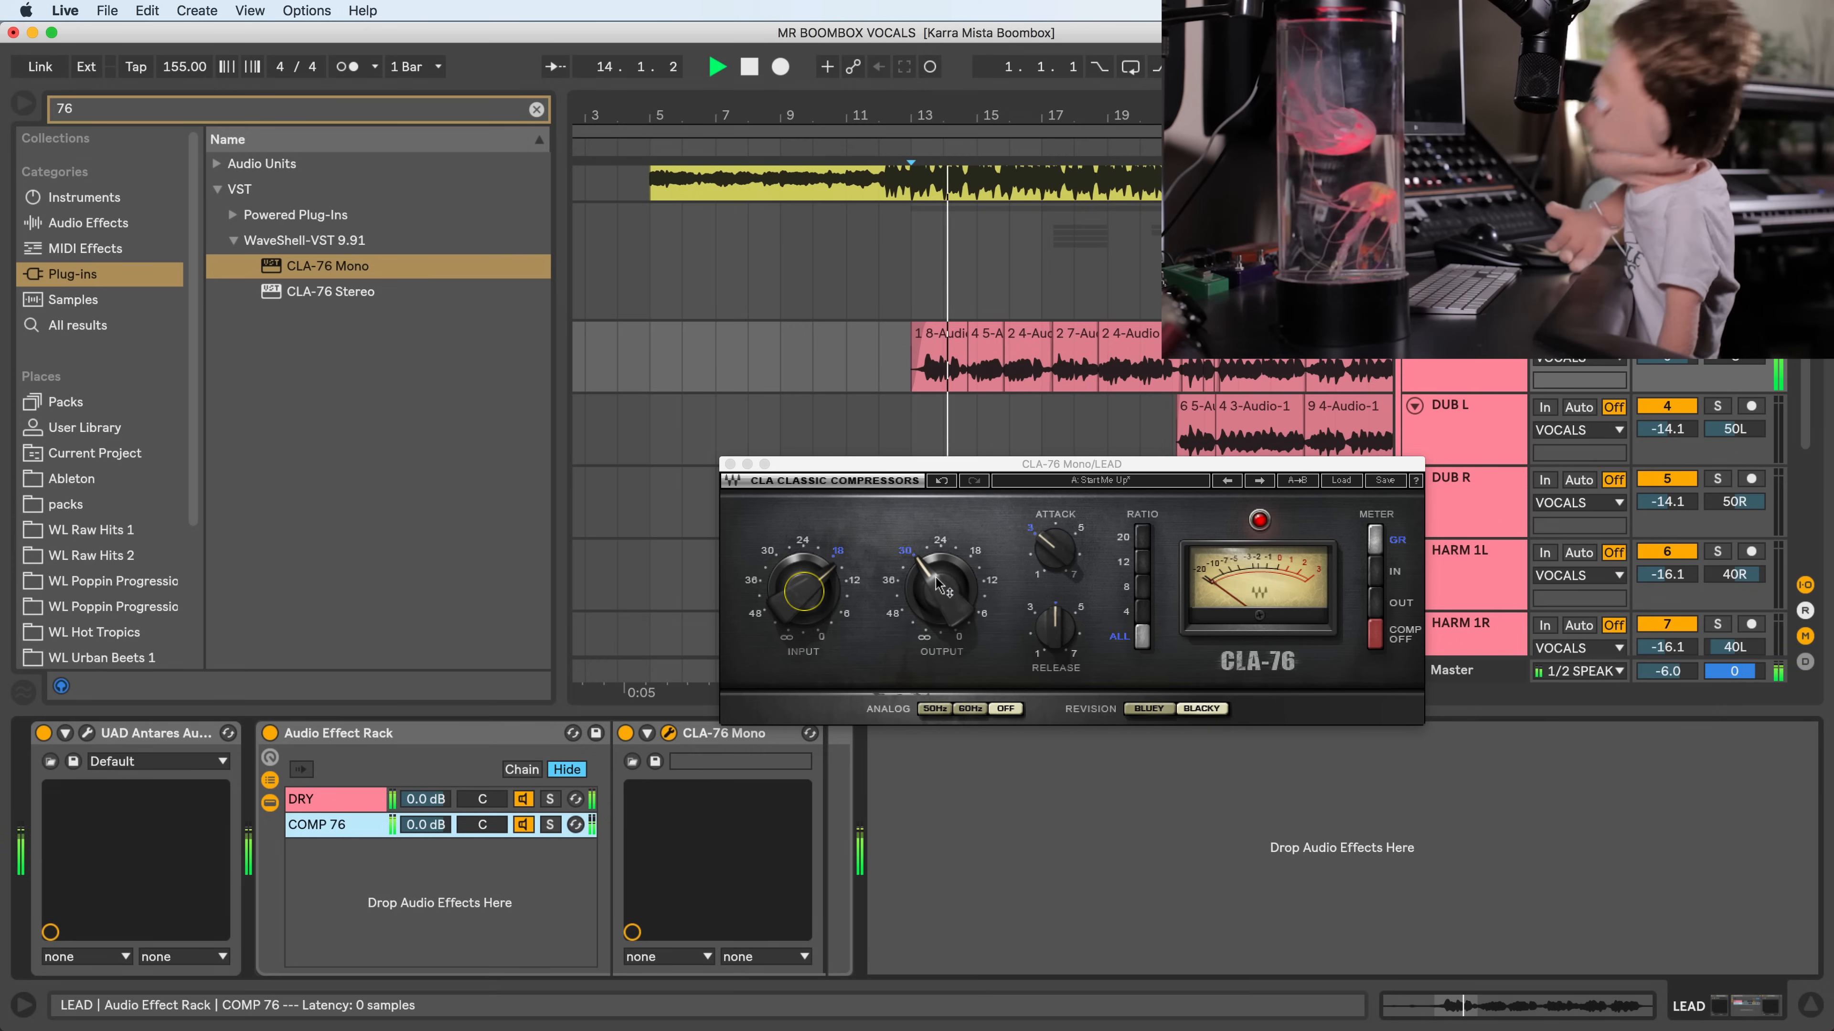
{"action": "left_click_drag", "start_coordinate": [938, 585], "coordinate": [938, 554]}
{"action": "left_click", "coordinate": [532, 824]}
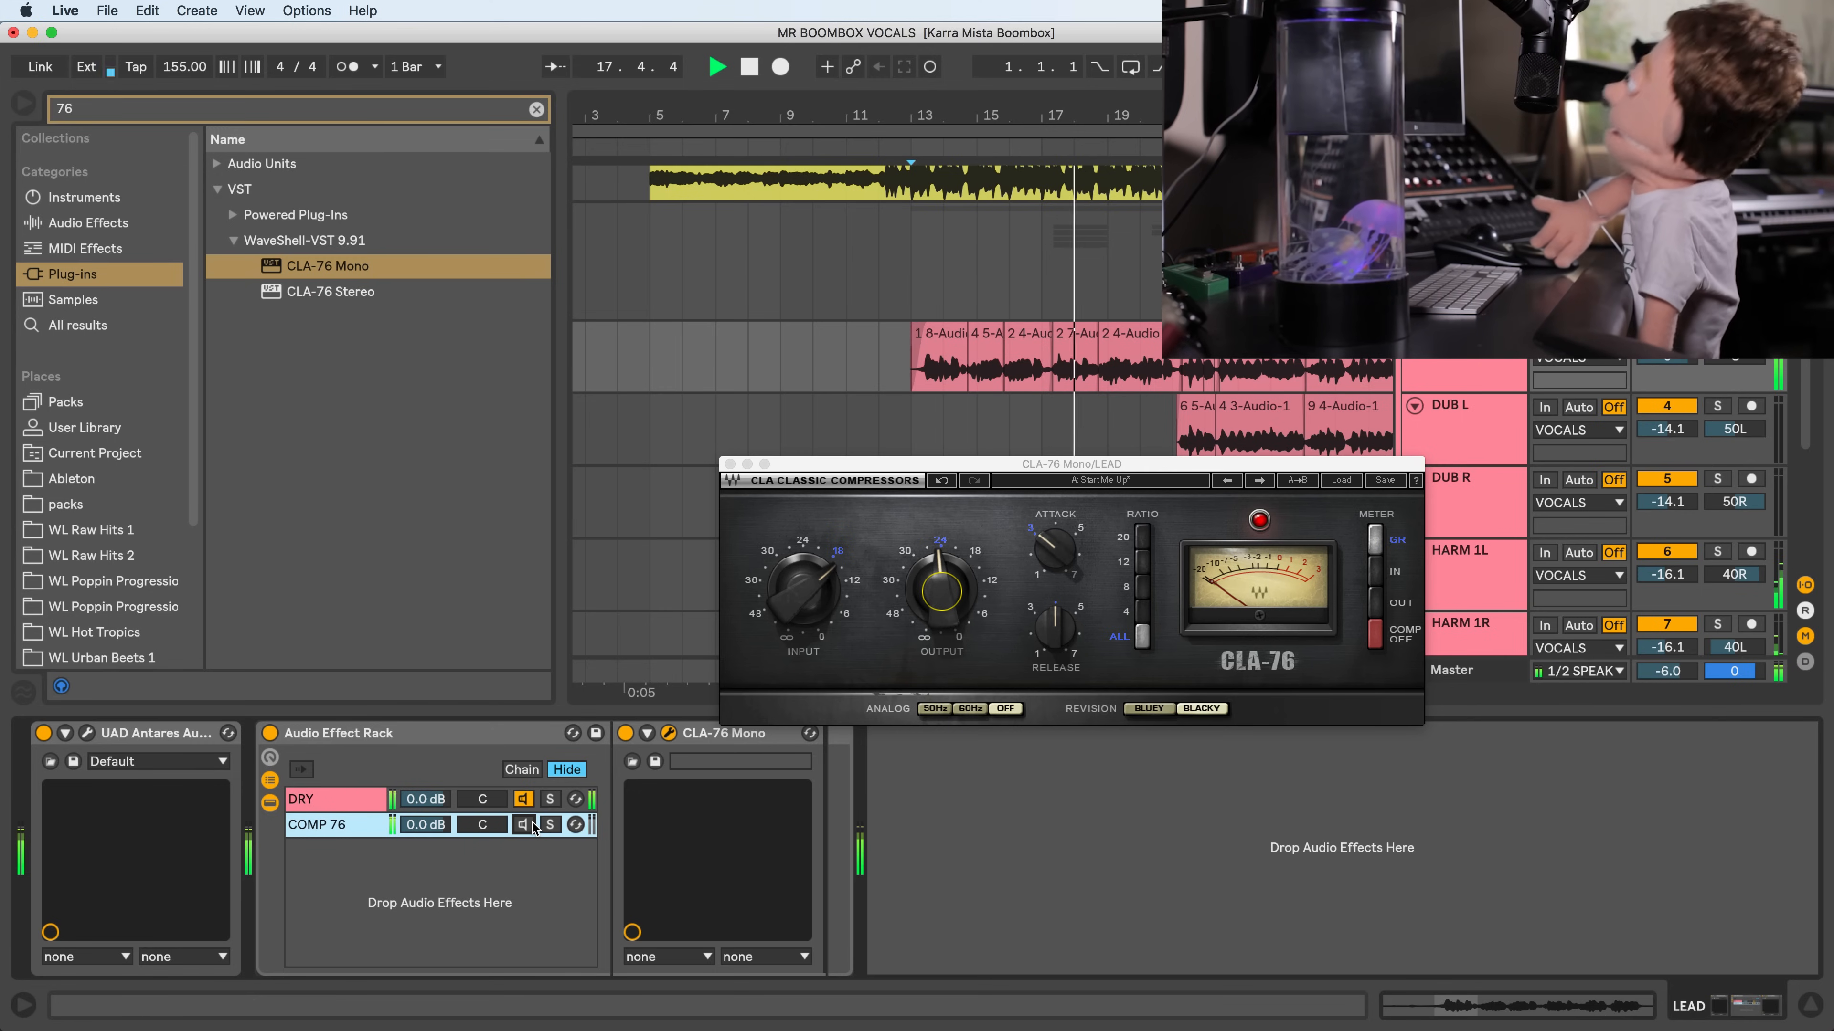
{"action": "left_click", "coordinate": [524, 824]}
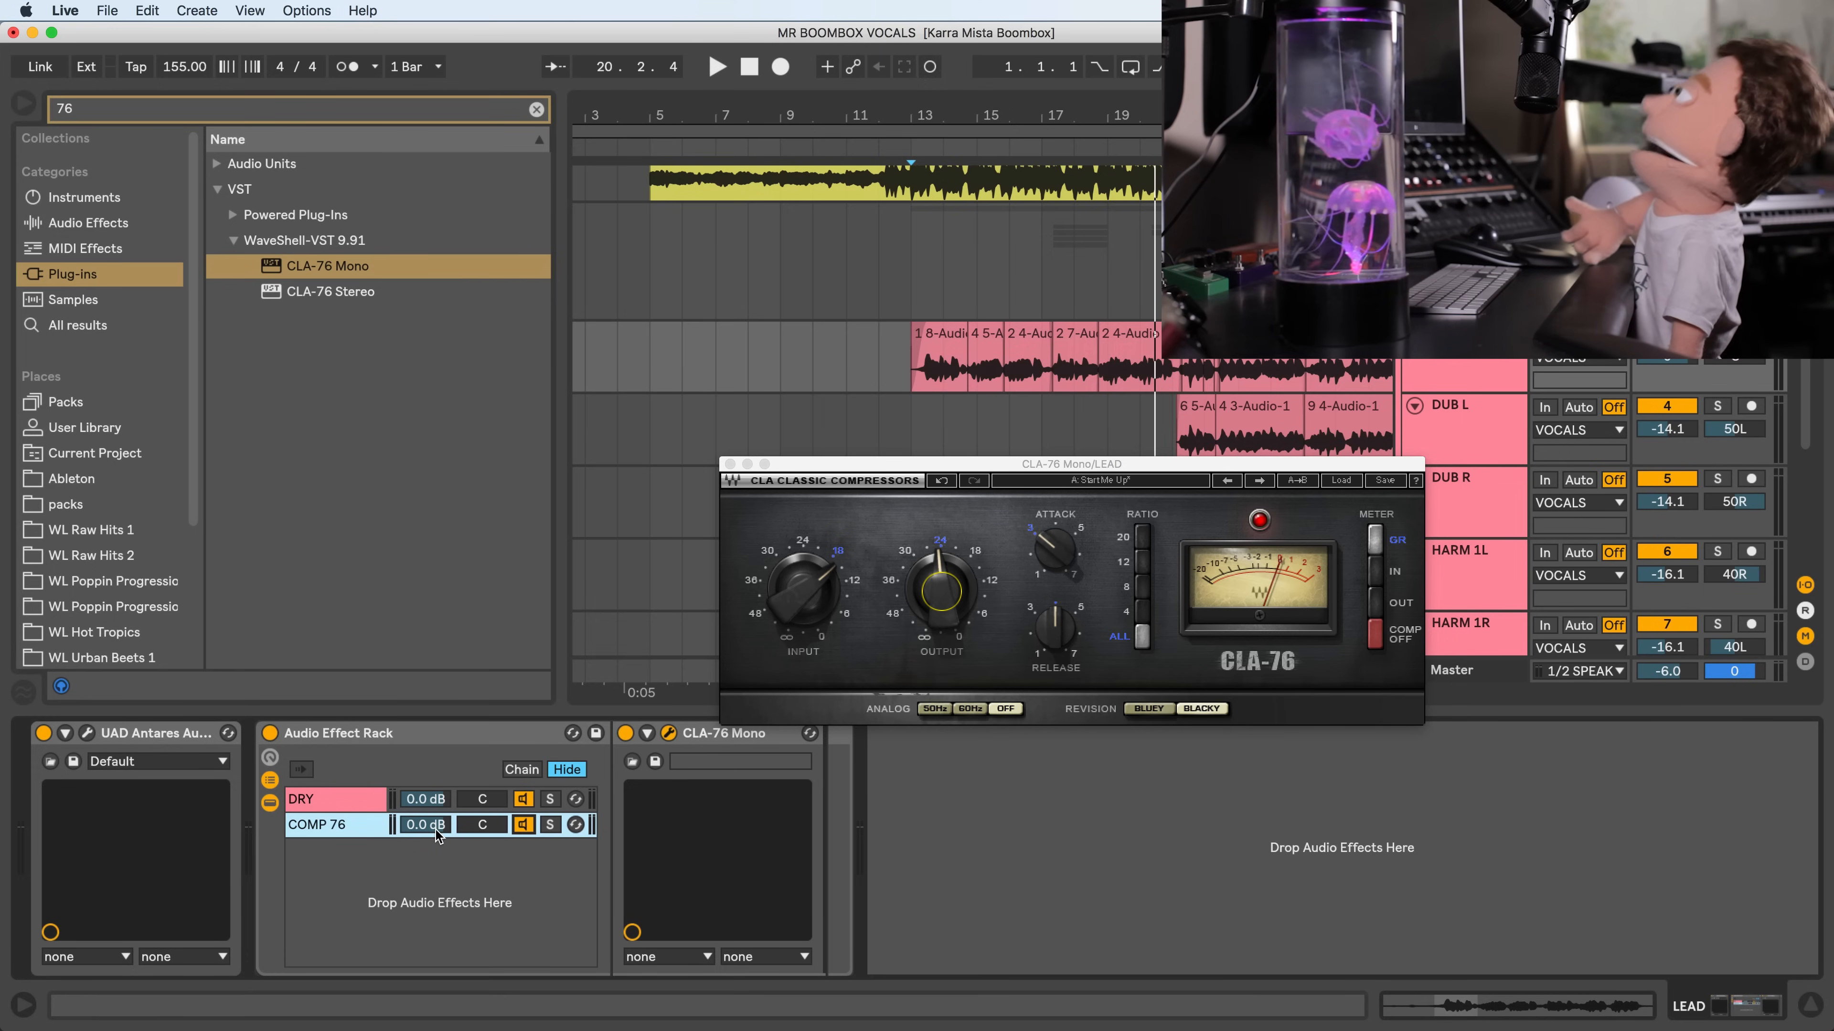
- Search the plug-ins for l2 and add L2 Mono after the CLA-76 in the COMP 76 chain
{"action": "left_click", "coordinate": [222, 117]}
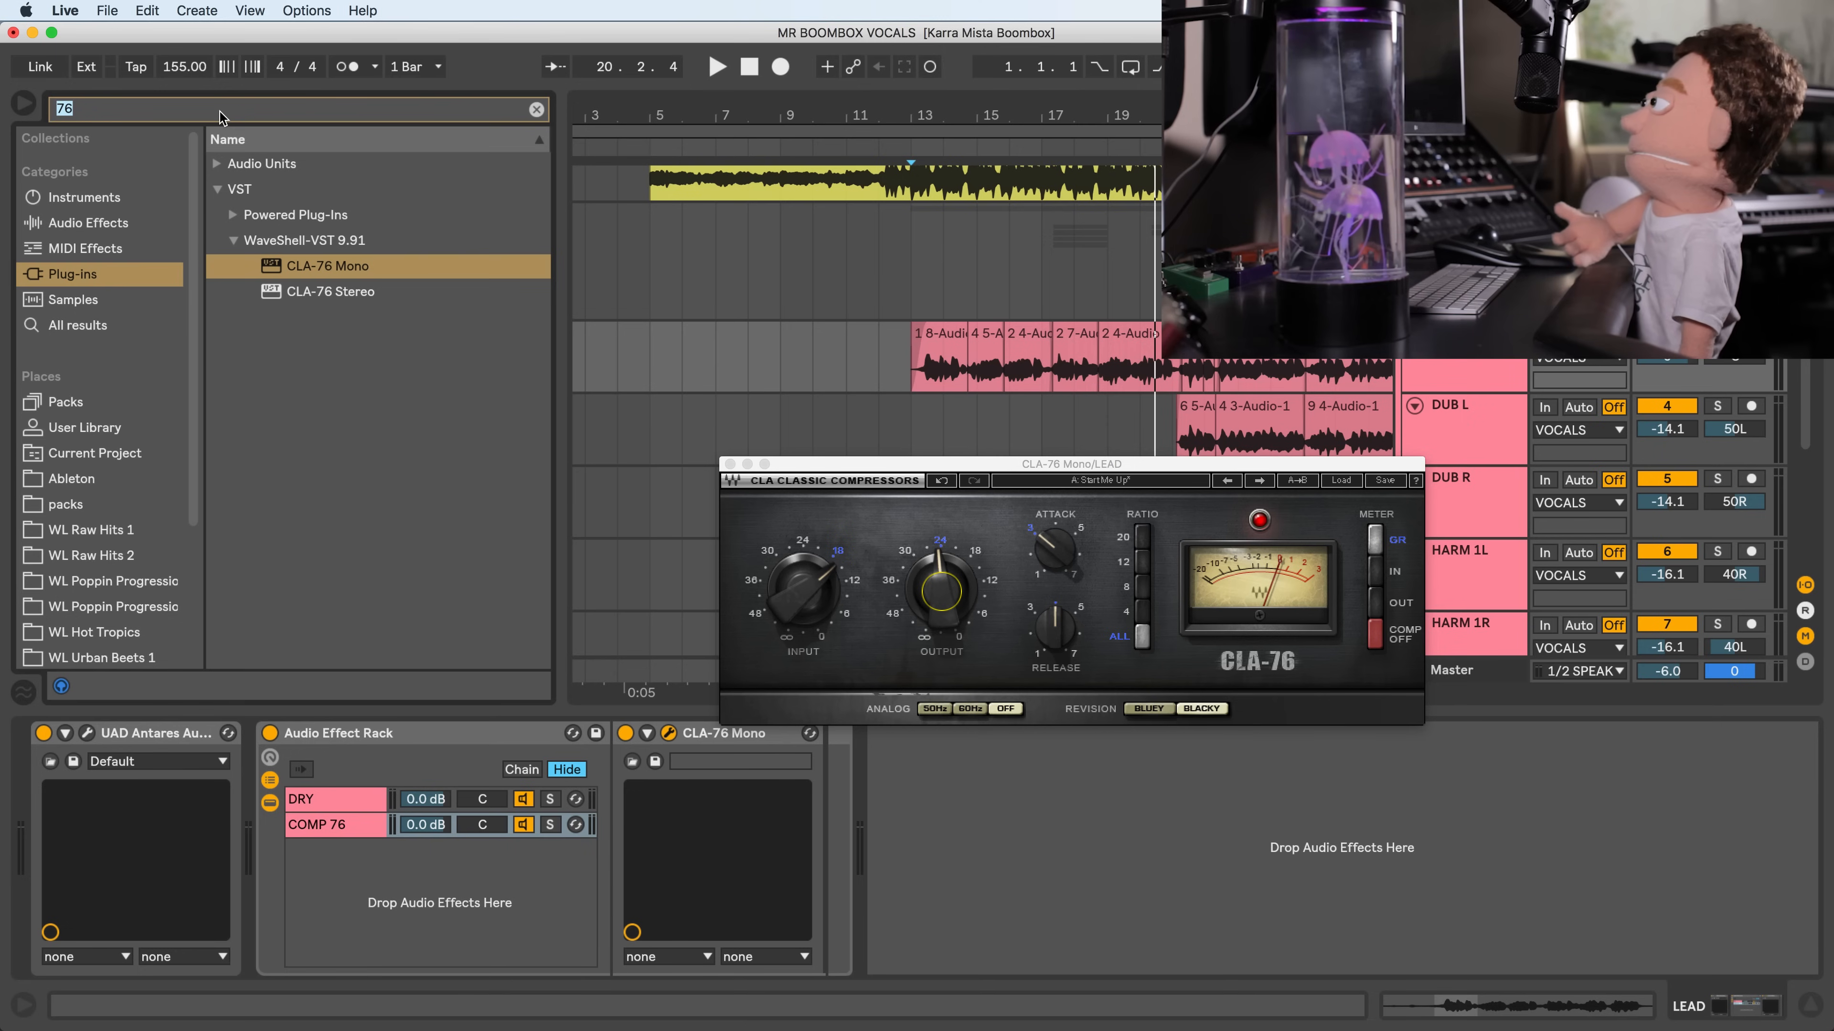
{"action": "type", "text": "l3"}
{"action": "key", "text": "BackSpace"}
{"action": "type", "text": "2"}
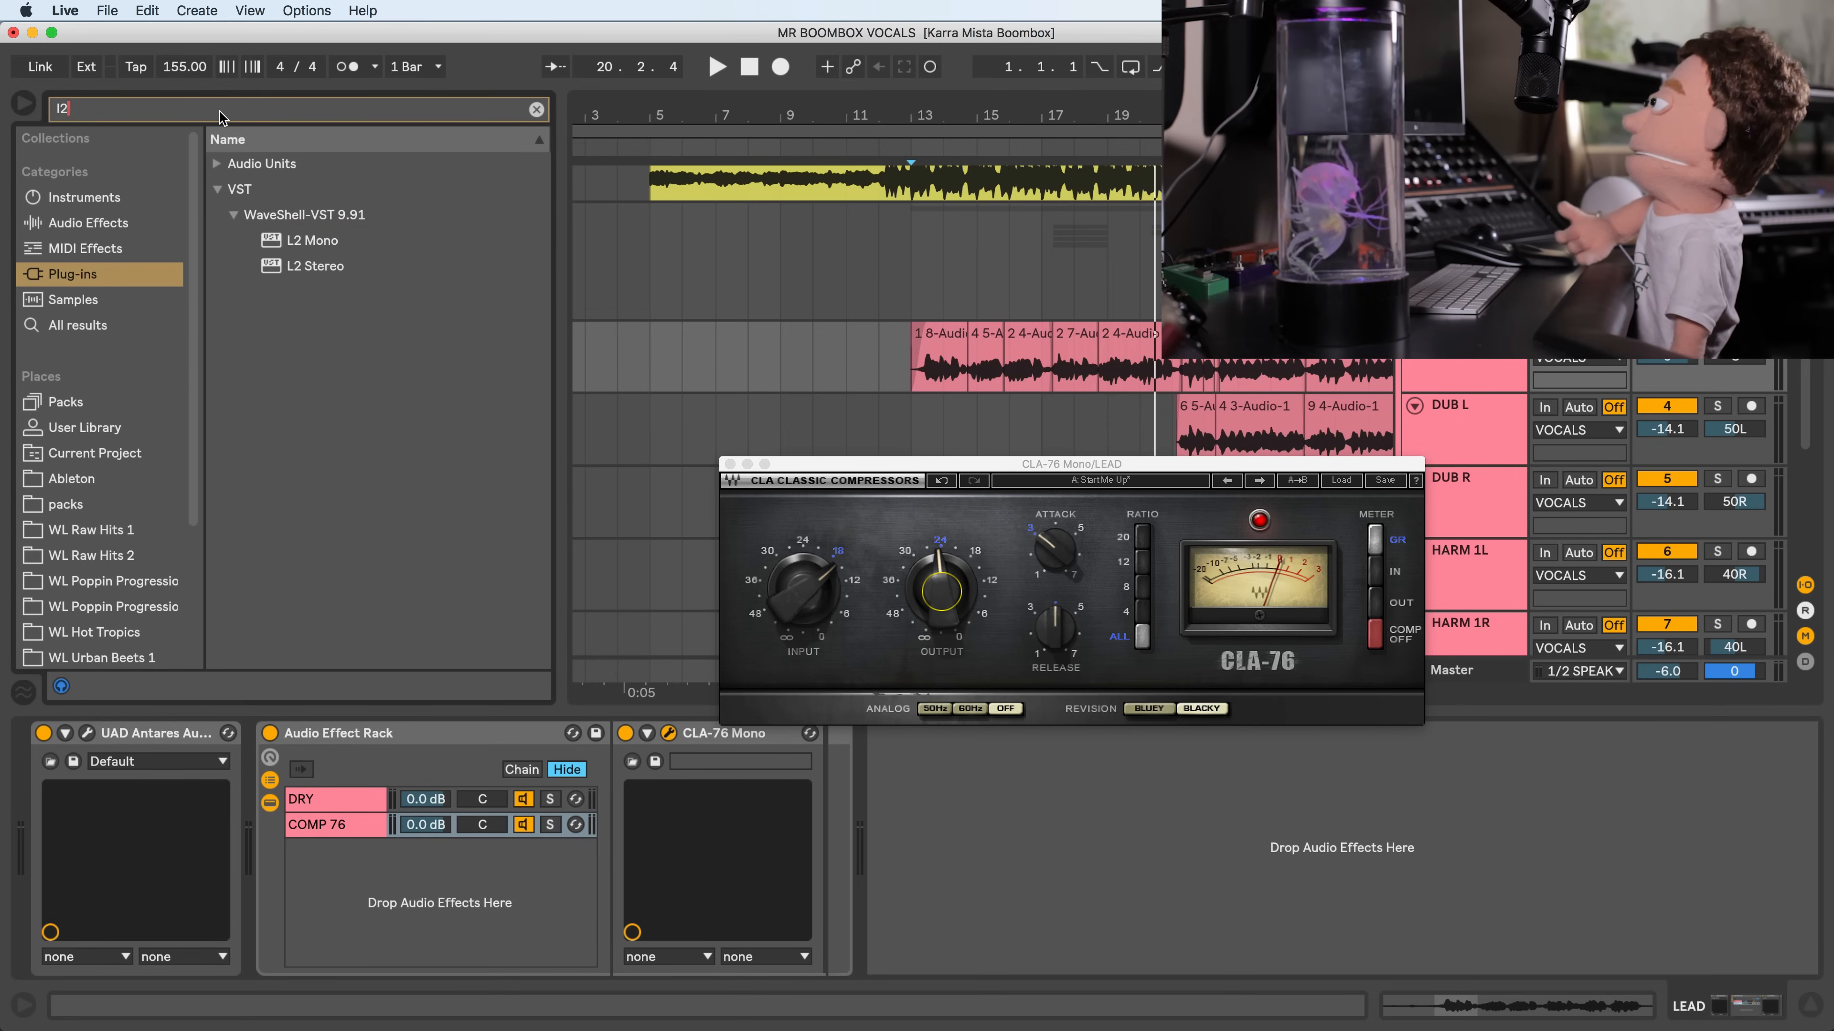
{"action": "left_click_drag", "start_coordinate": [296, 246], "coordinate": [821, 839]}
- Play the lead vocal from bar 13 while setting the L2 threshold to about -16.1 and the out ceiling to about -13.4
{"action": "key", "text": "space"}
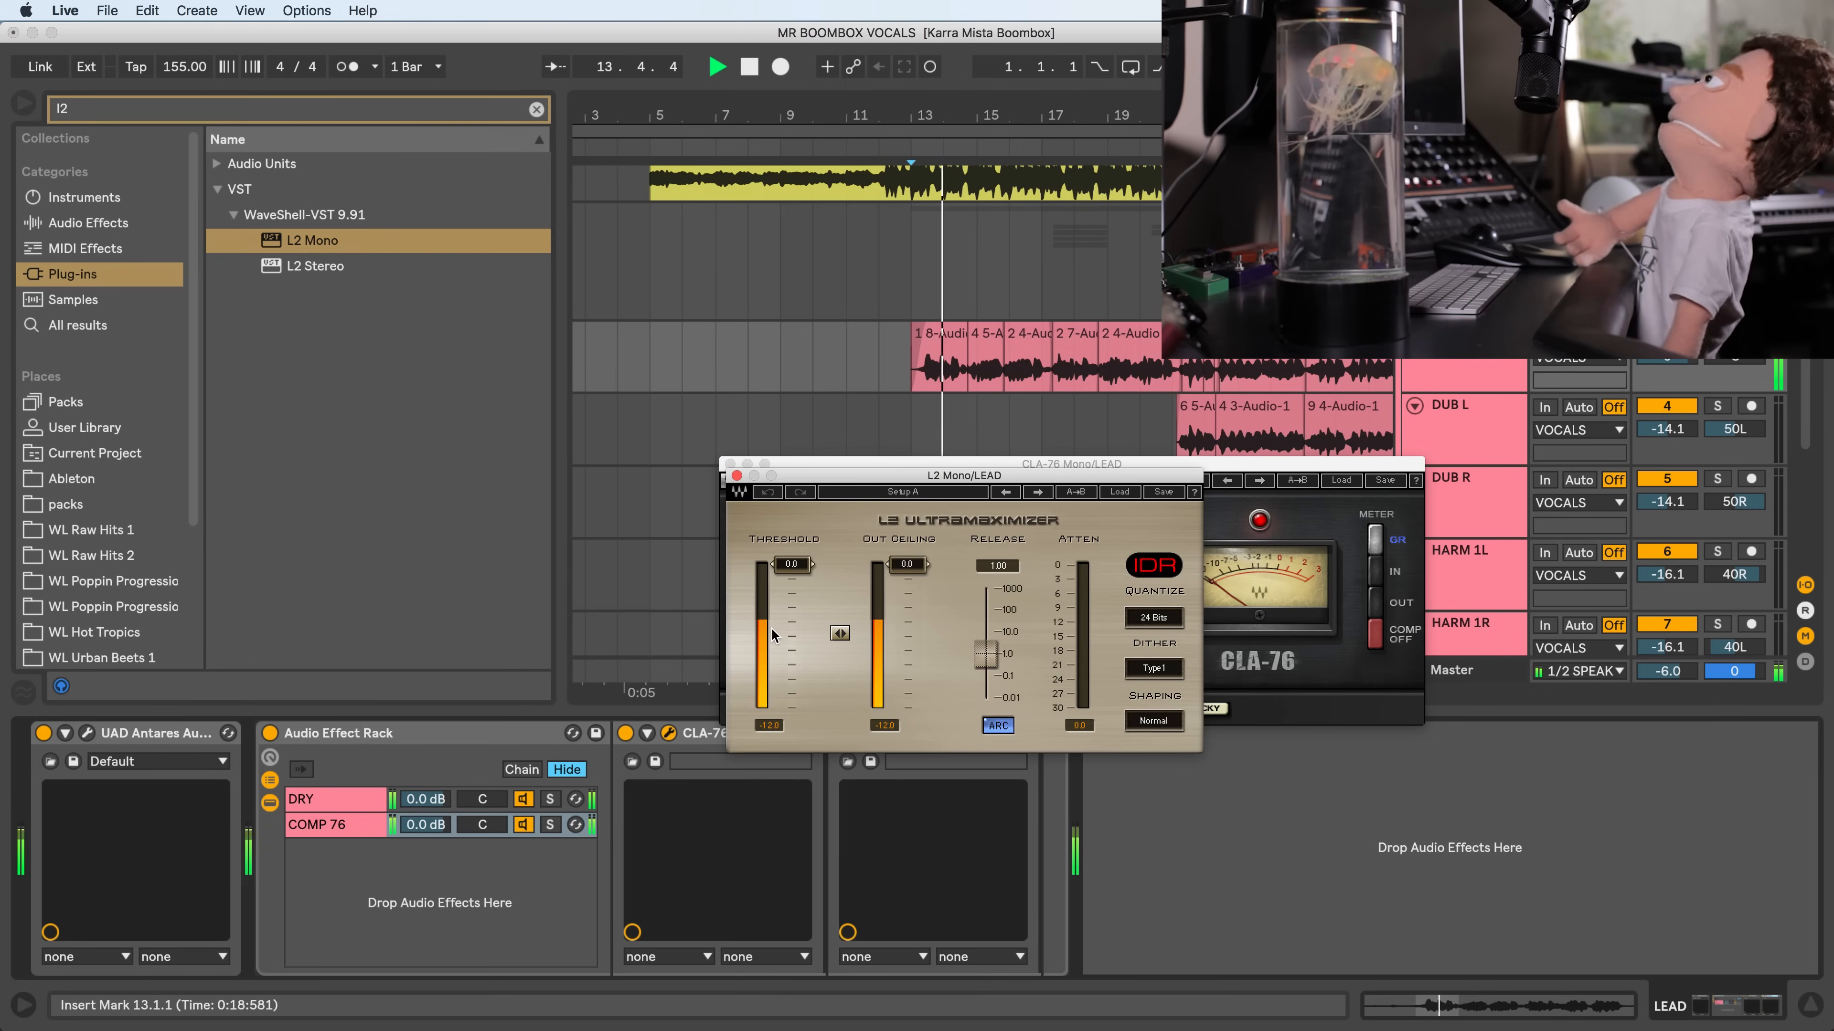
{"action": "key", "text": "space"}
{"action": "left_click_drag", "start_coordinate": [791, 564], "coordinate": [791, 592]}
{"action": "left_click_drag", "start_coordinate": [907, 564], "coordinate": [906, 590]}
{"action": "key", "text": "space"}
{"action": "left_click_drag", "start_coordinate": [791, 591], "coordinate": [791, 631]}
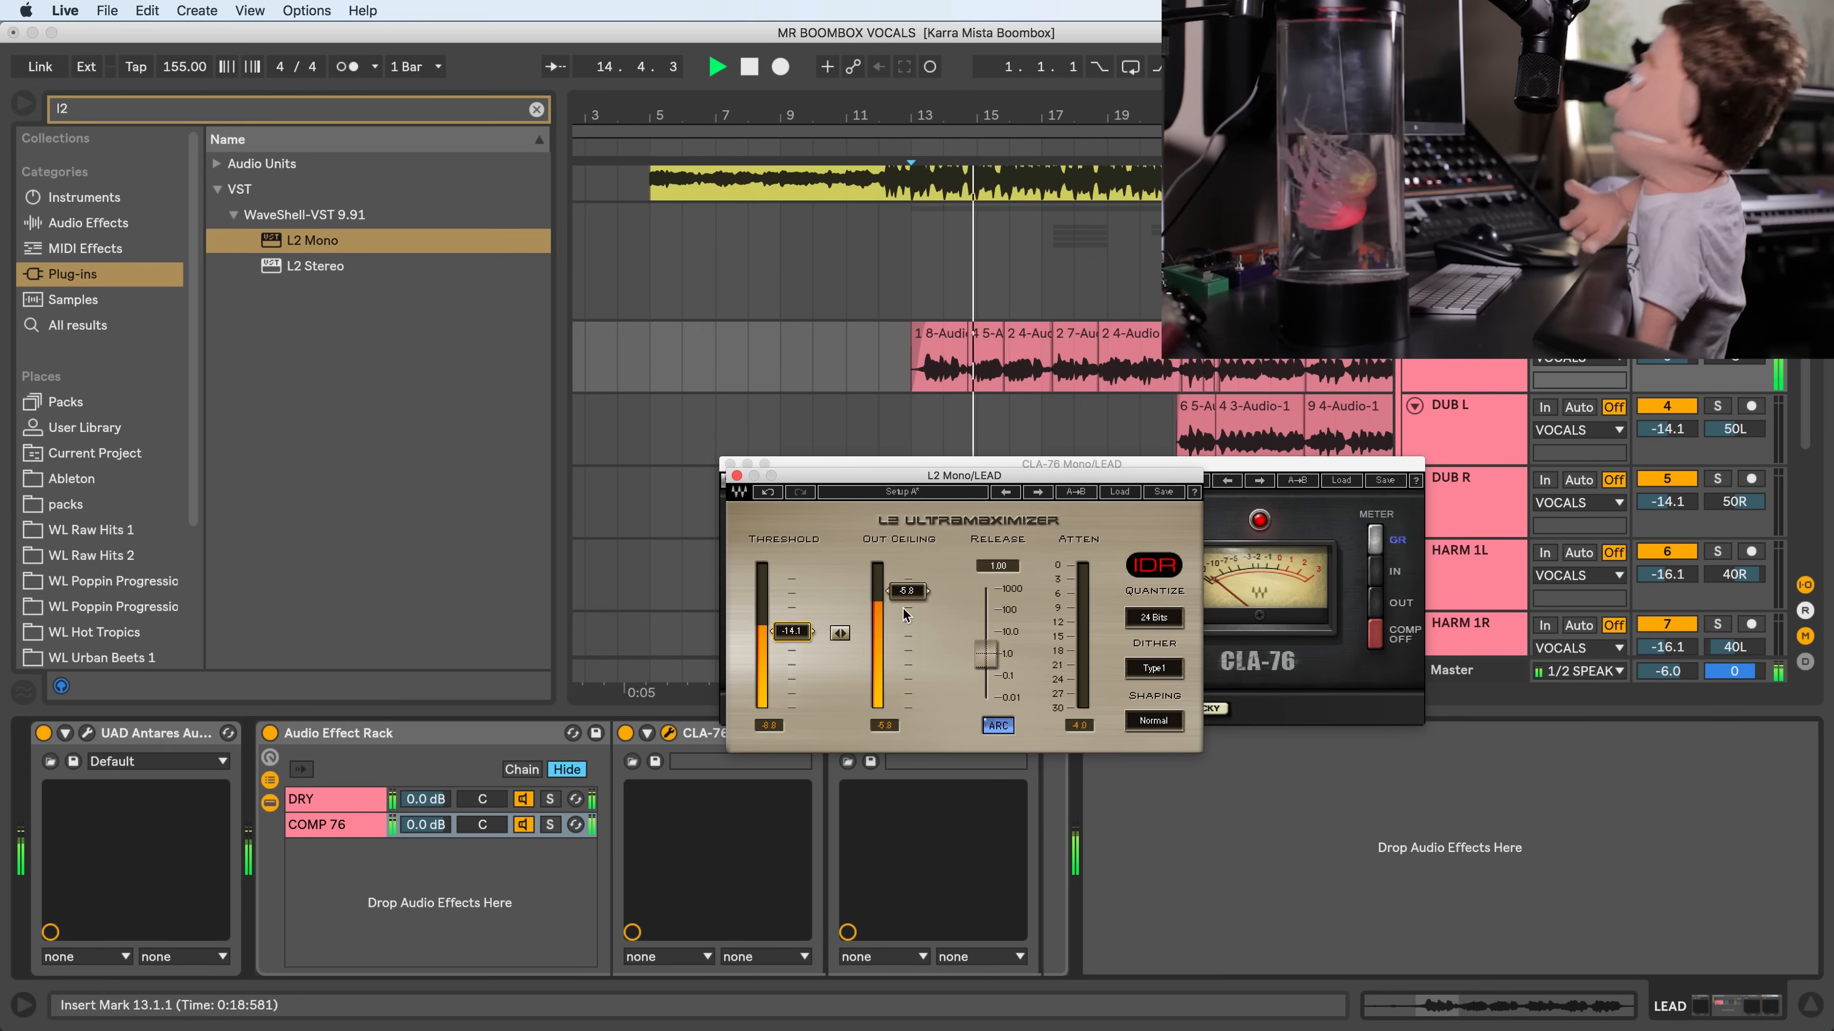
{"action": "left_click_drag", "start_coordinate": [906, 590], "coordinate": [907, 637]}
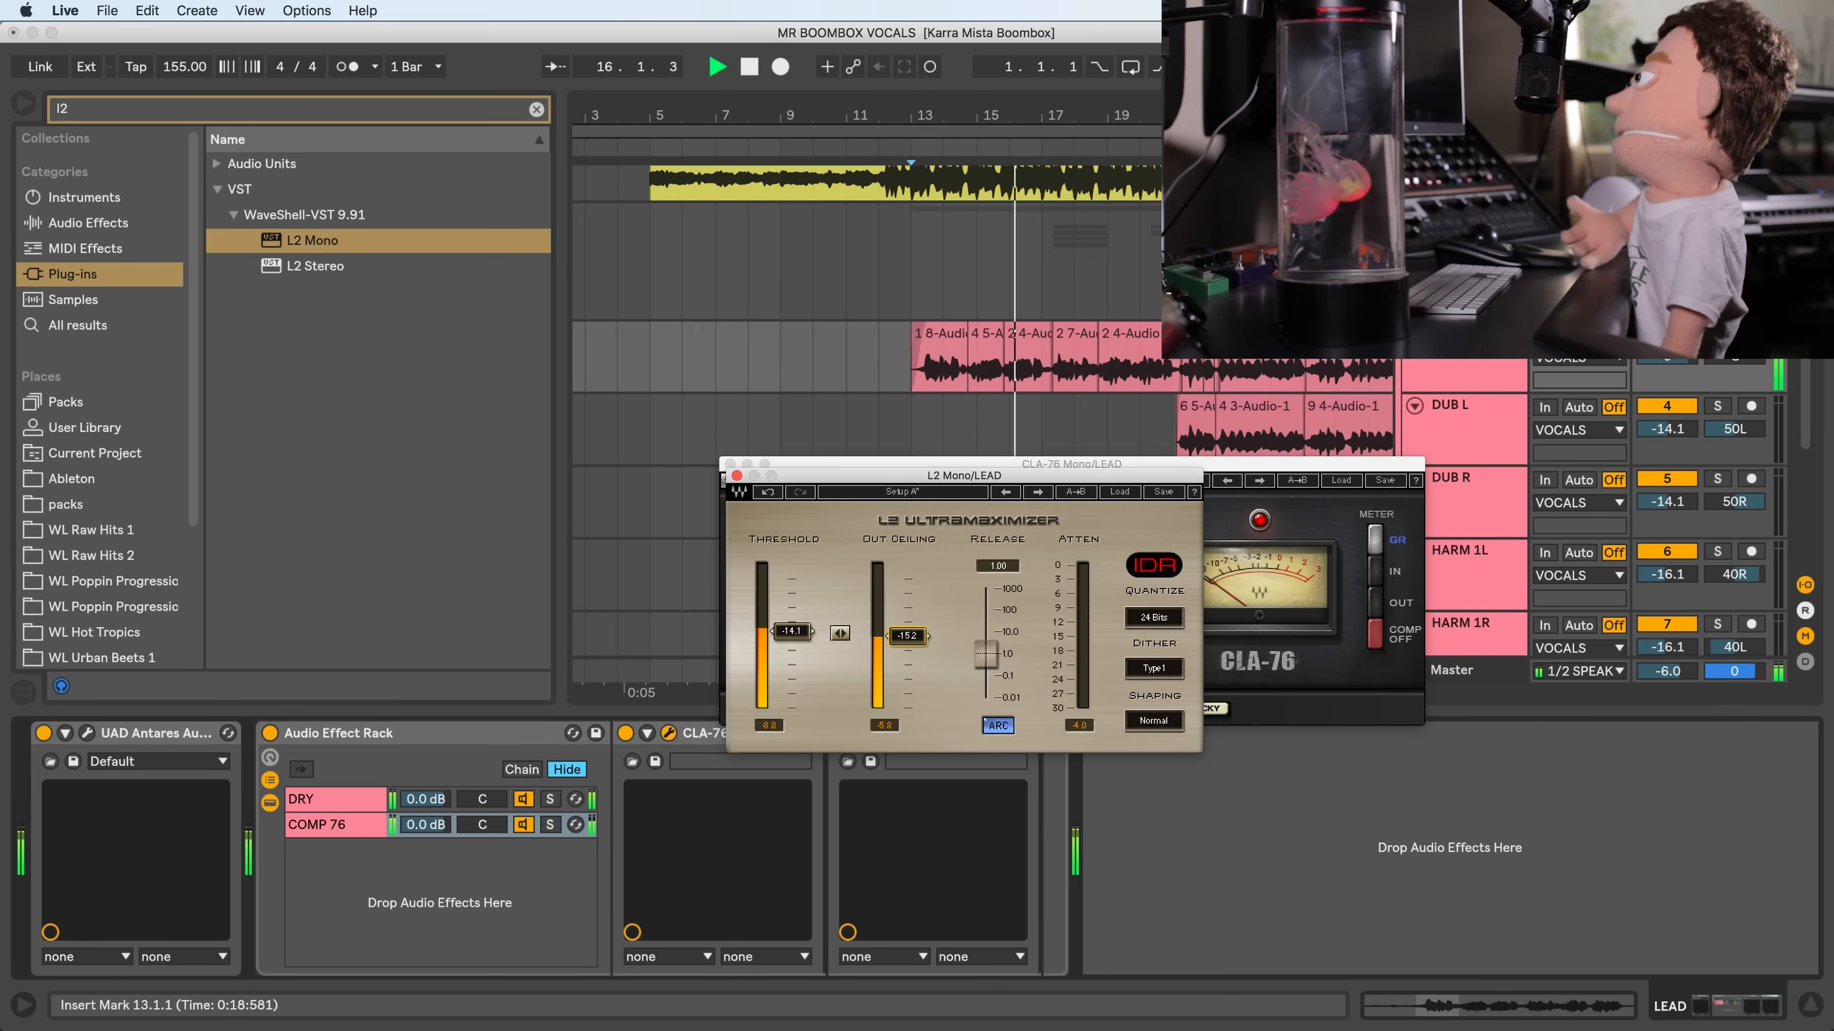
{"action": "left_click_drag", "start_coordinate": [792, 630], "coordinate": [791, 640]}
{"action": "left_click_drag", "start_coordinate": [906, 637], "coordinate": [906, 627]}
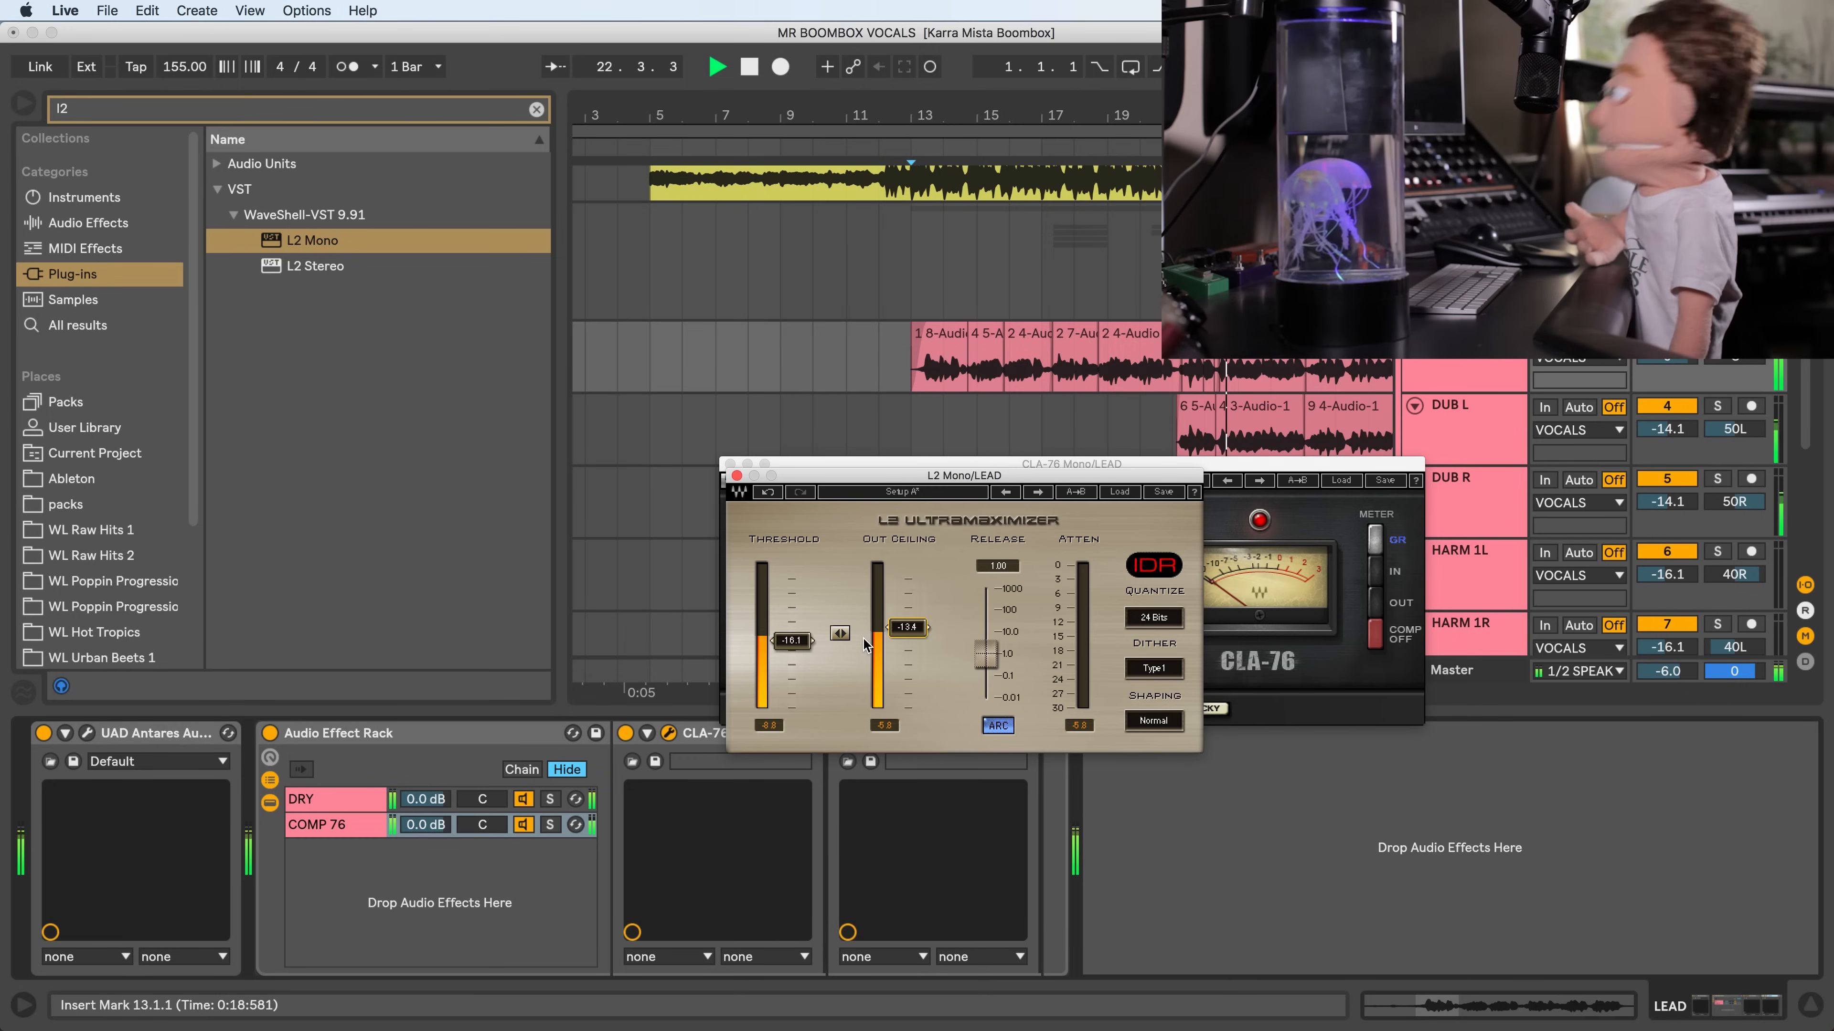
- Select the COMP 76 chain and close the L2 and CLA-76 plug-in windows
{"action": "left_click", "coordinate": [419, 831]}
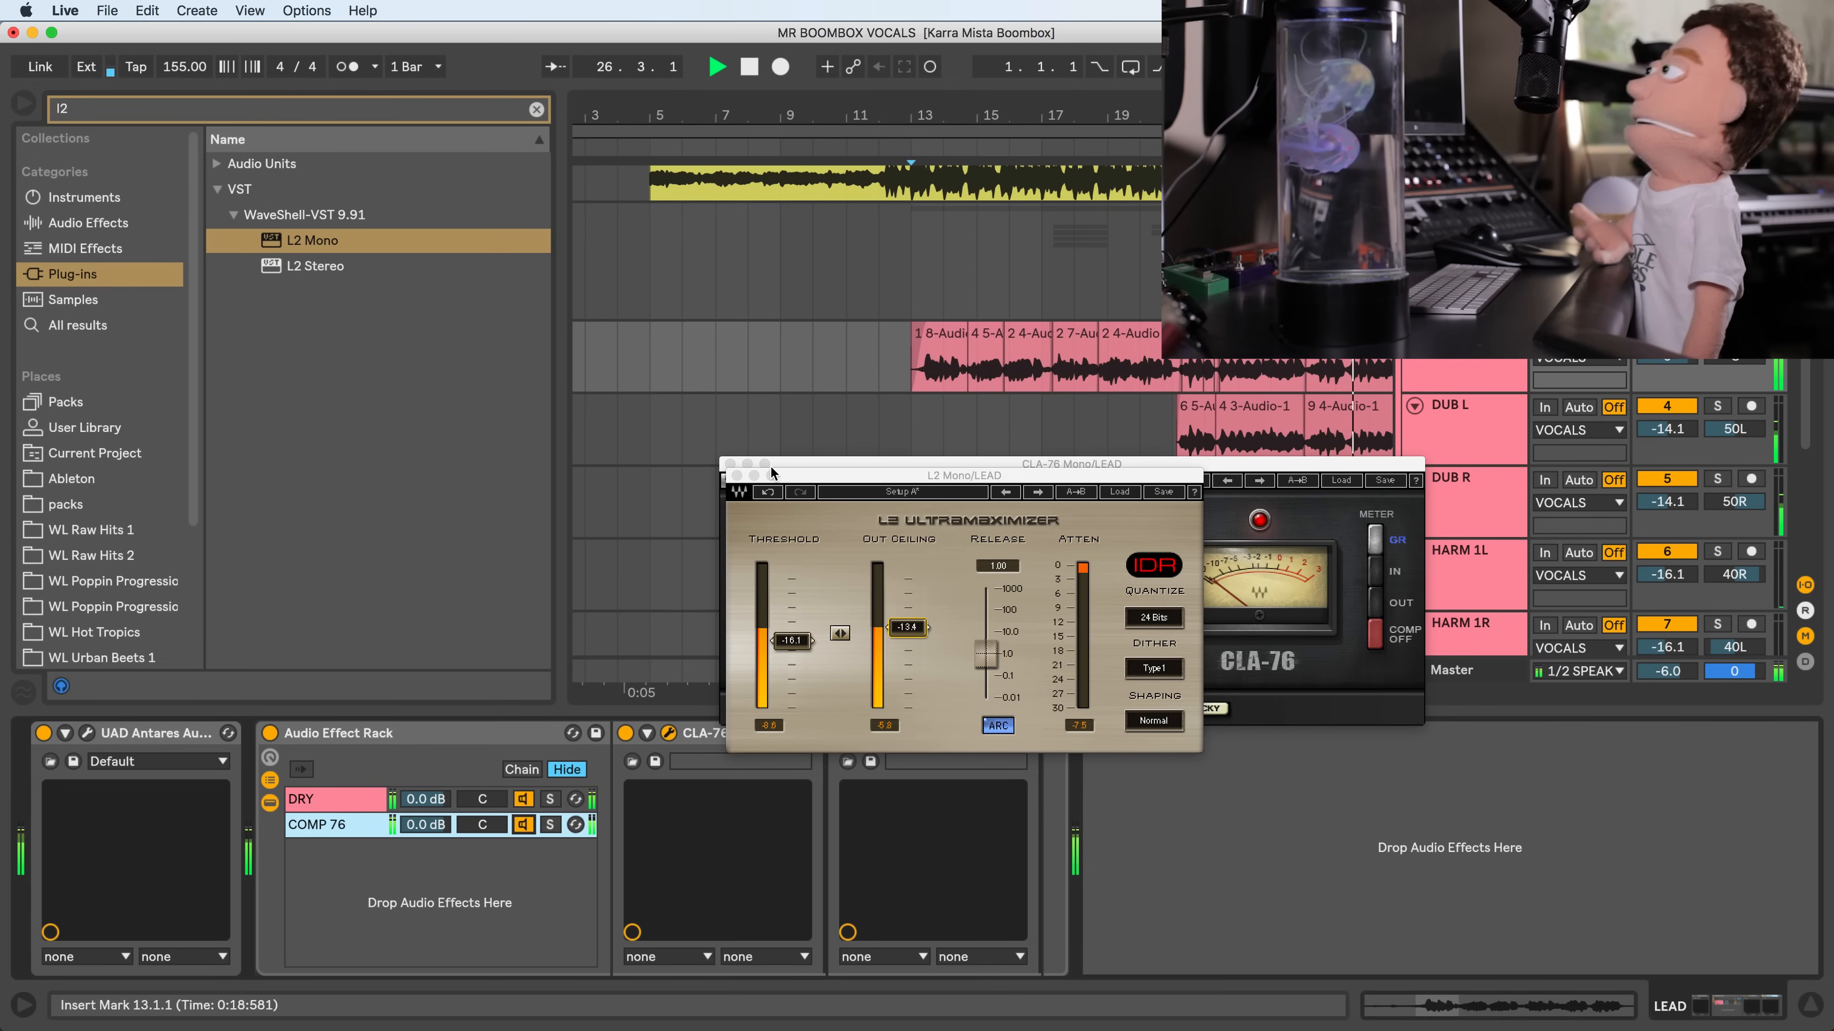
{"action": "left_click", "coordinate": [736, 477]}
{"action": "left_click", "coordinate": [730, 464]}
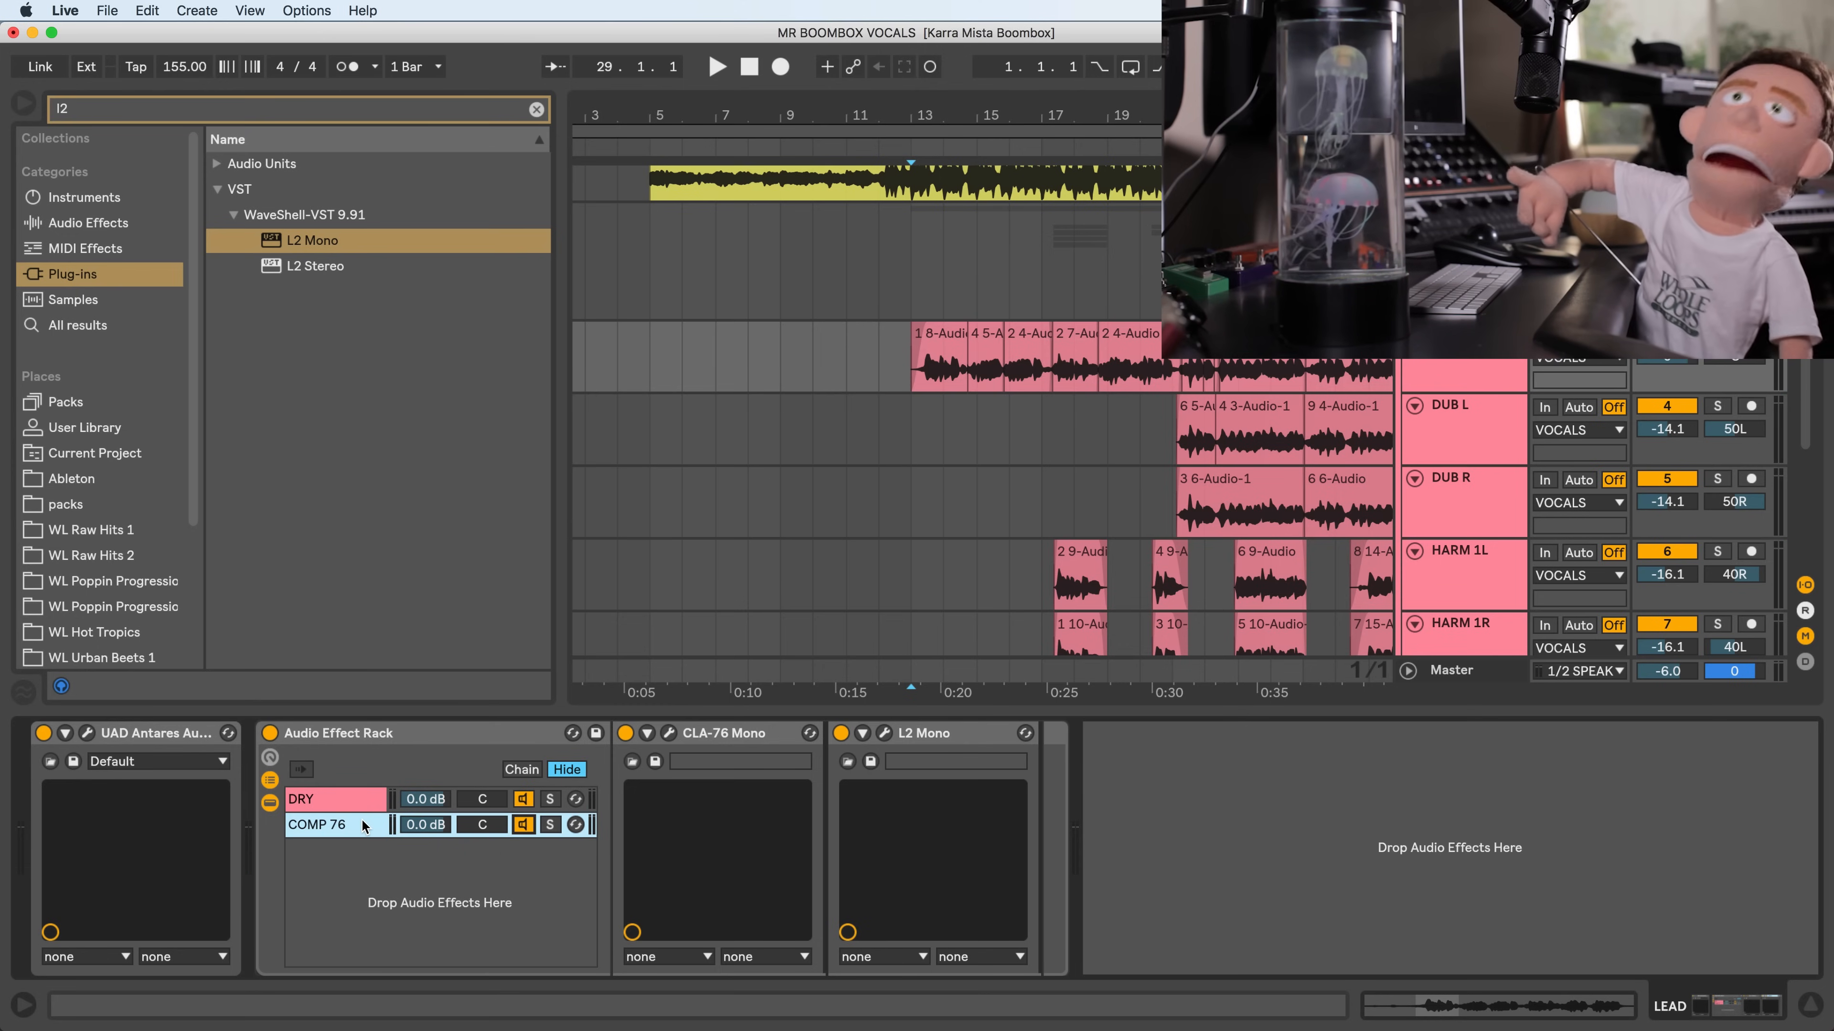
- Create a third rack chain named FLANGER and load MetaFlanger Mono/Stereo onto it
{"action": "right_click", "coordinate": [382, 868]}
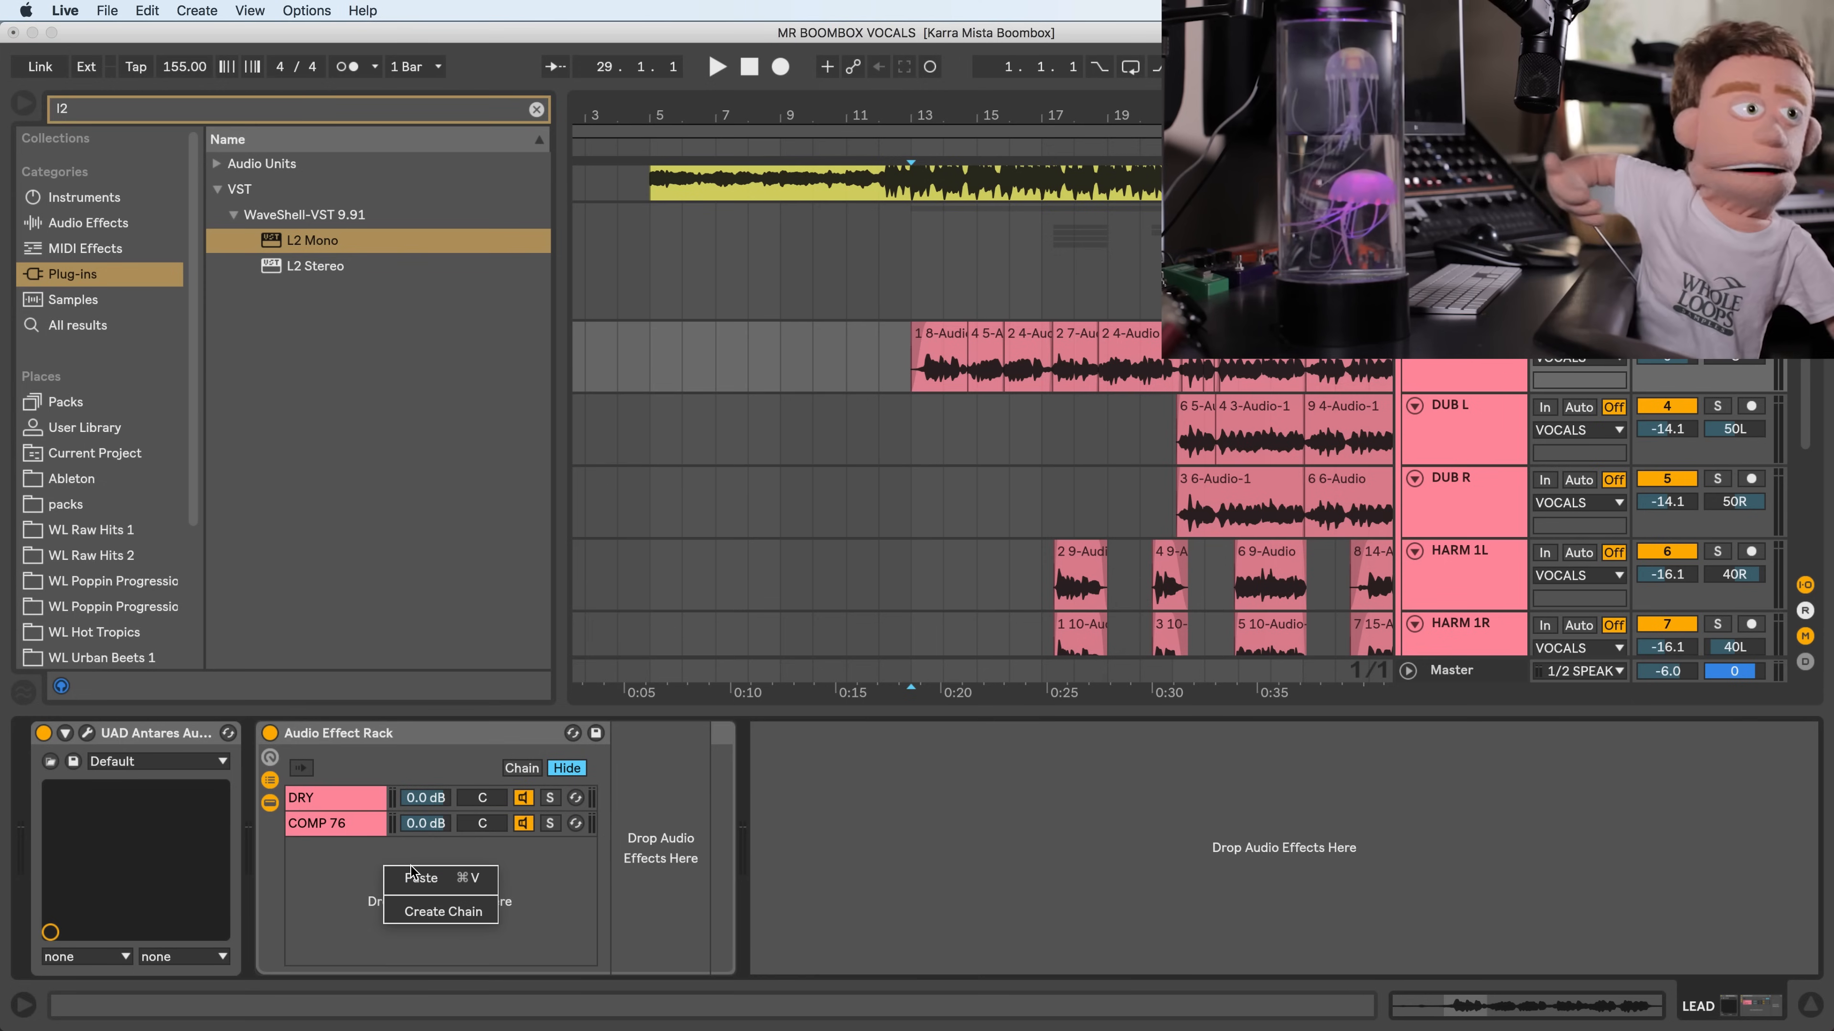
{"action": "left_click", "coordinate": [423, 911]}
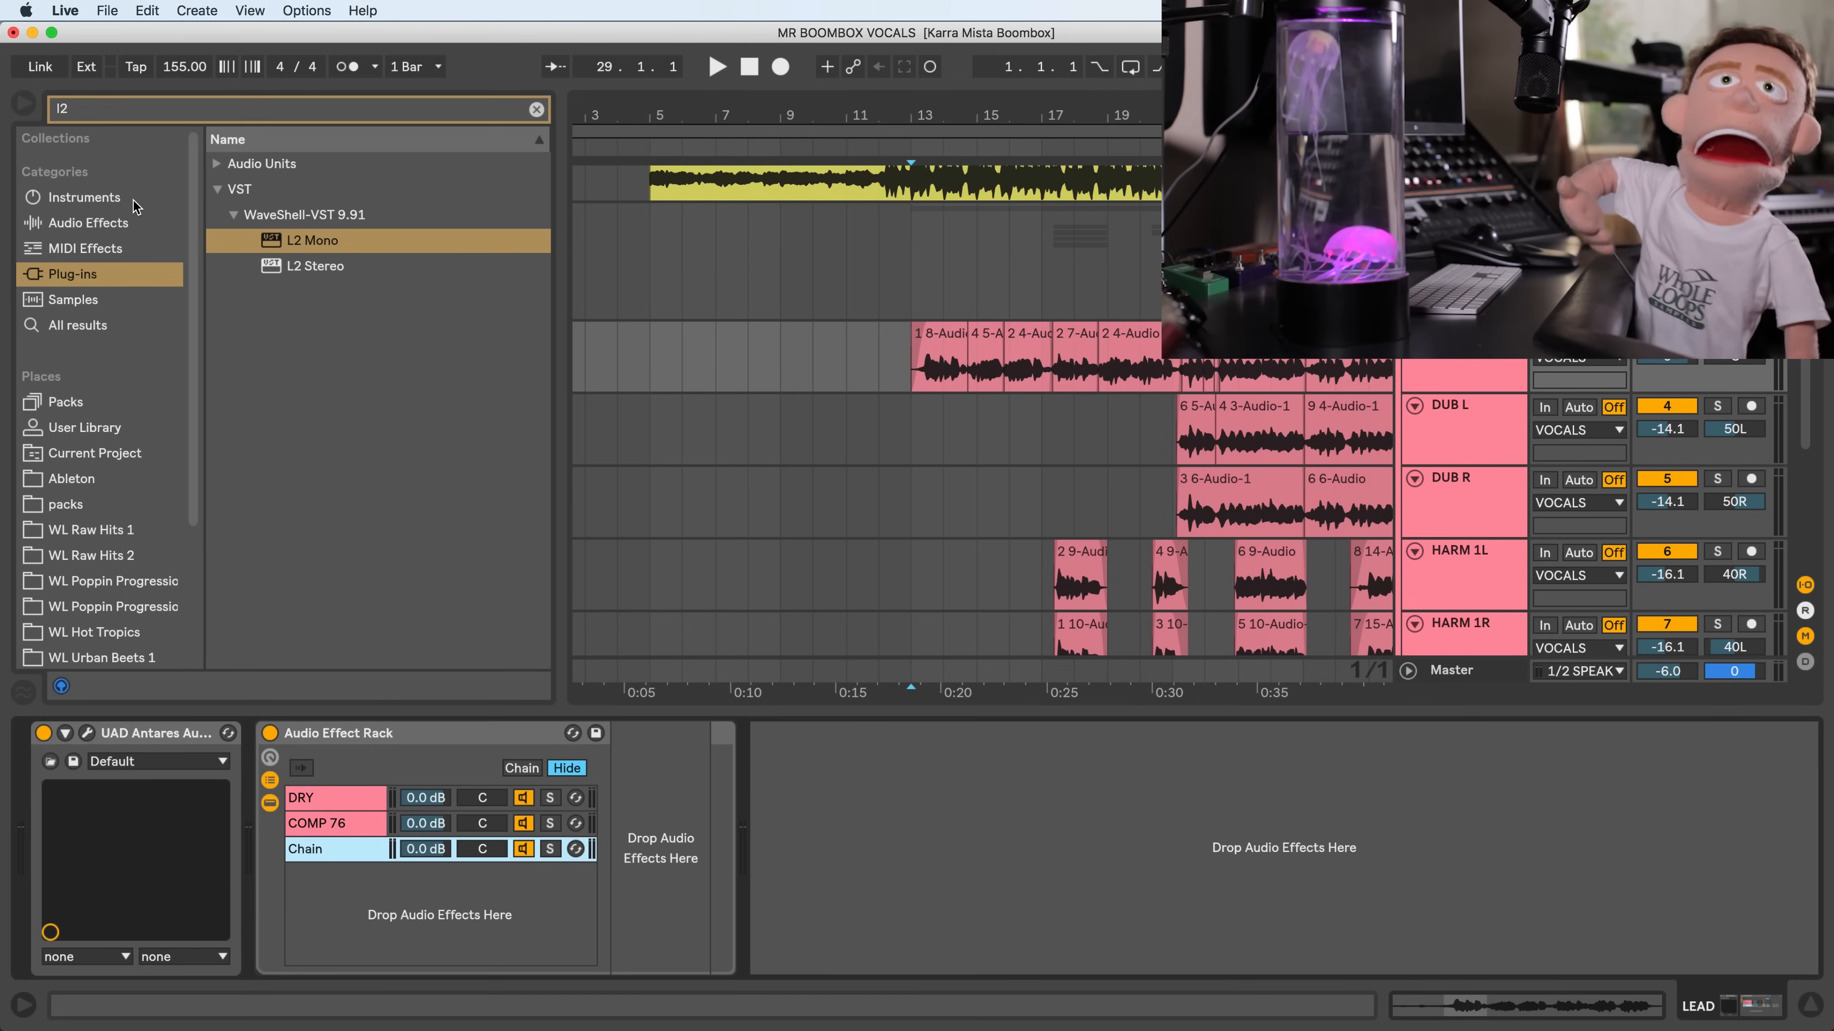
{"action": "left_click", "coordinate": [180, 108]}
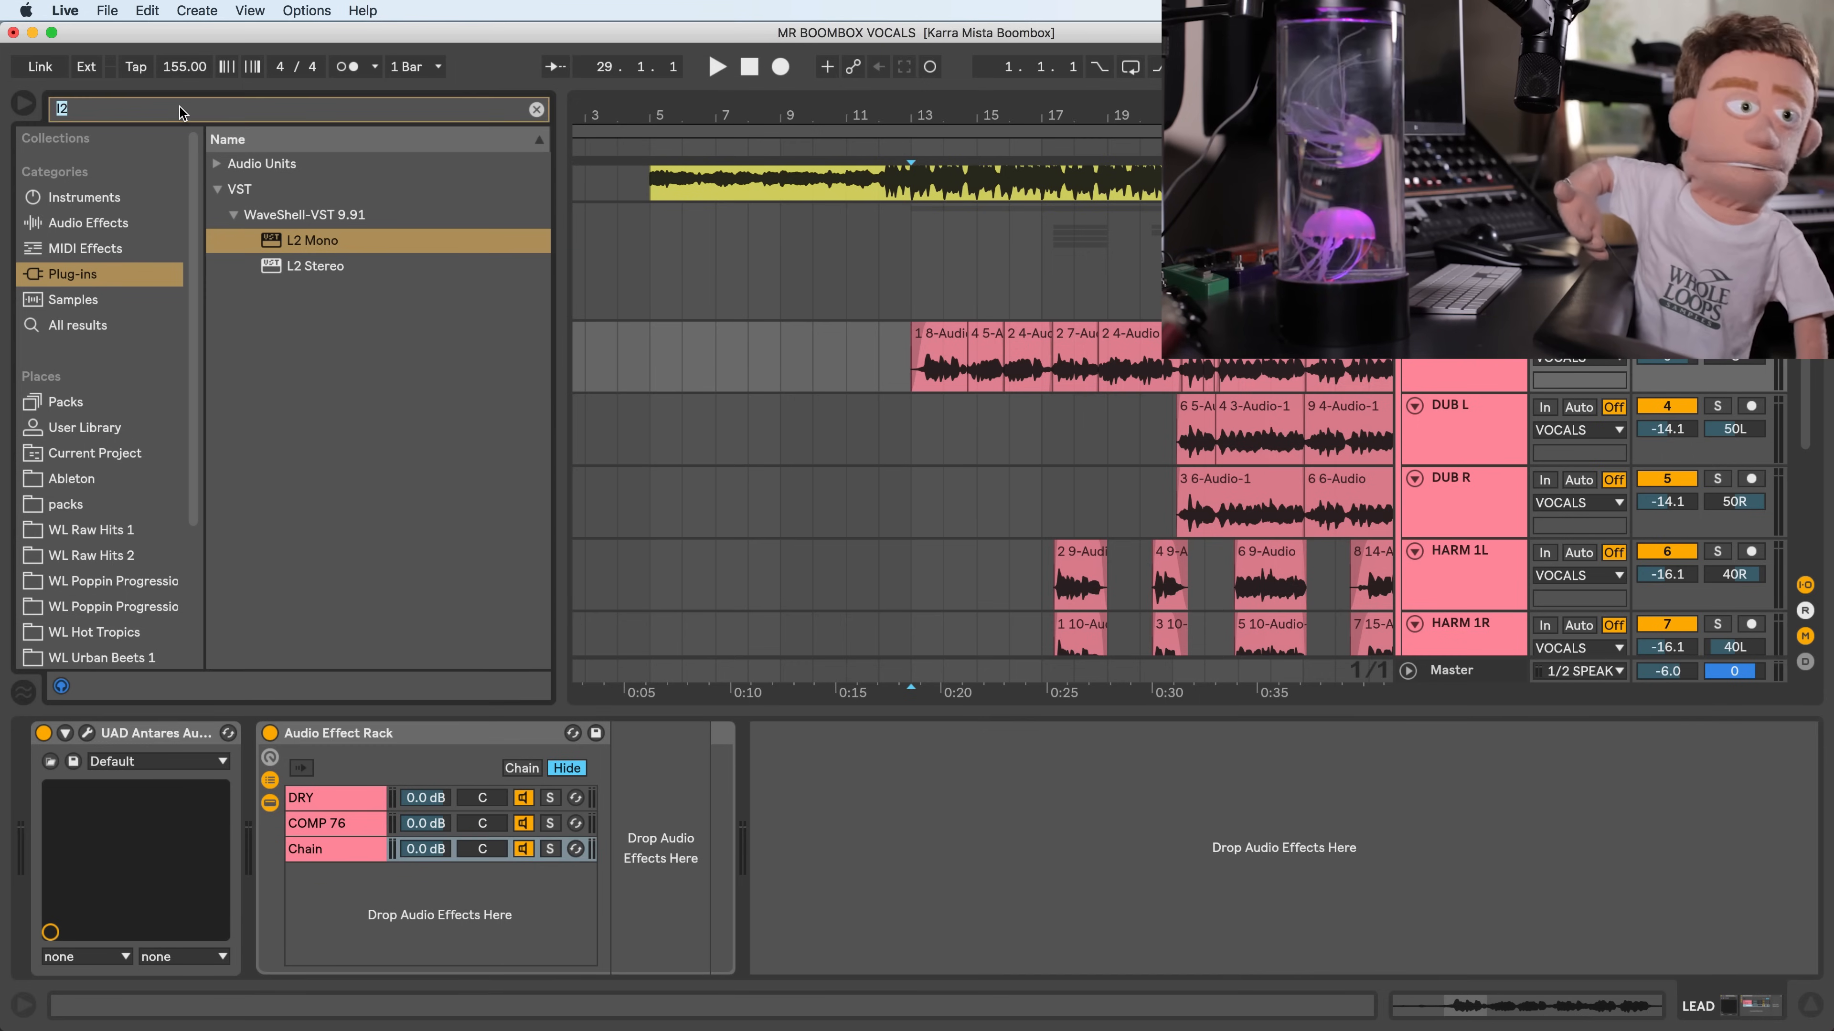
{"action": "type", "text": "meta"}
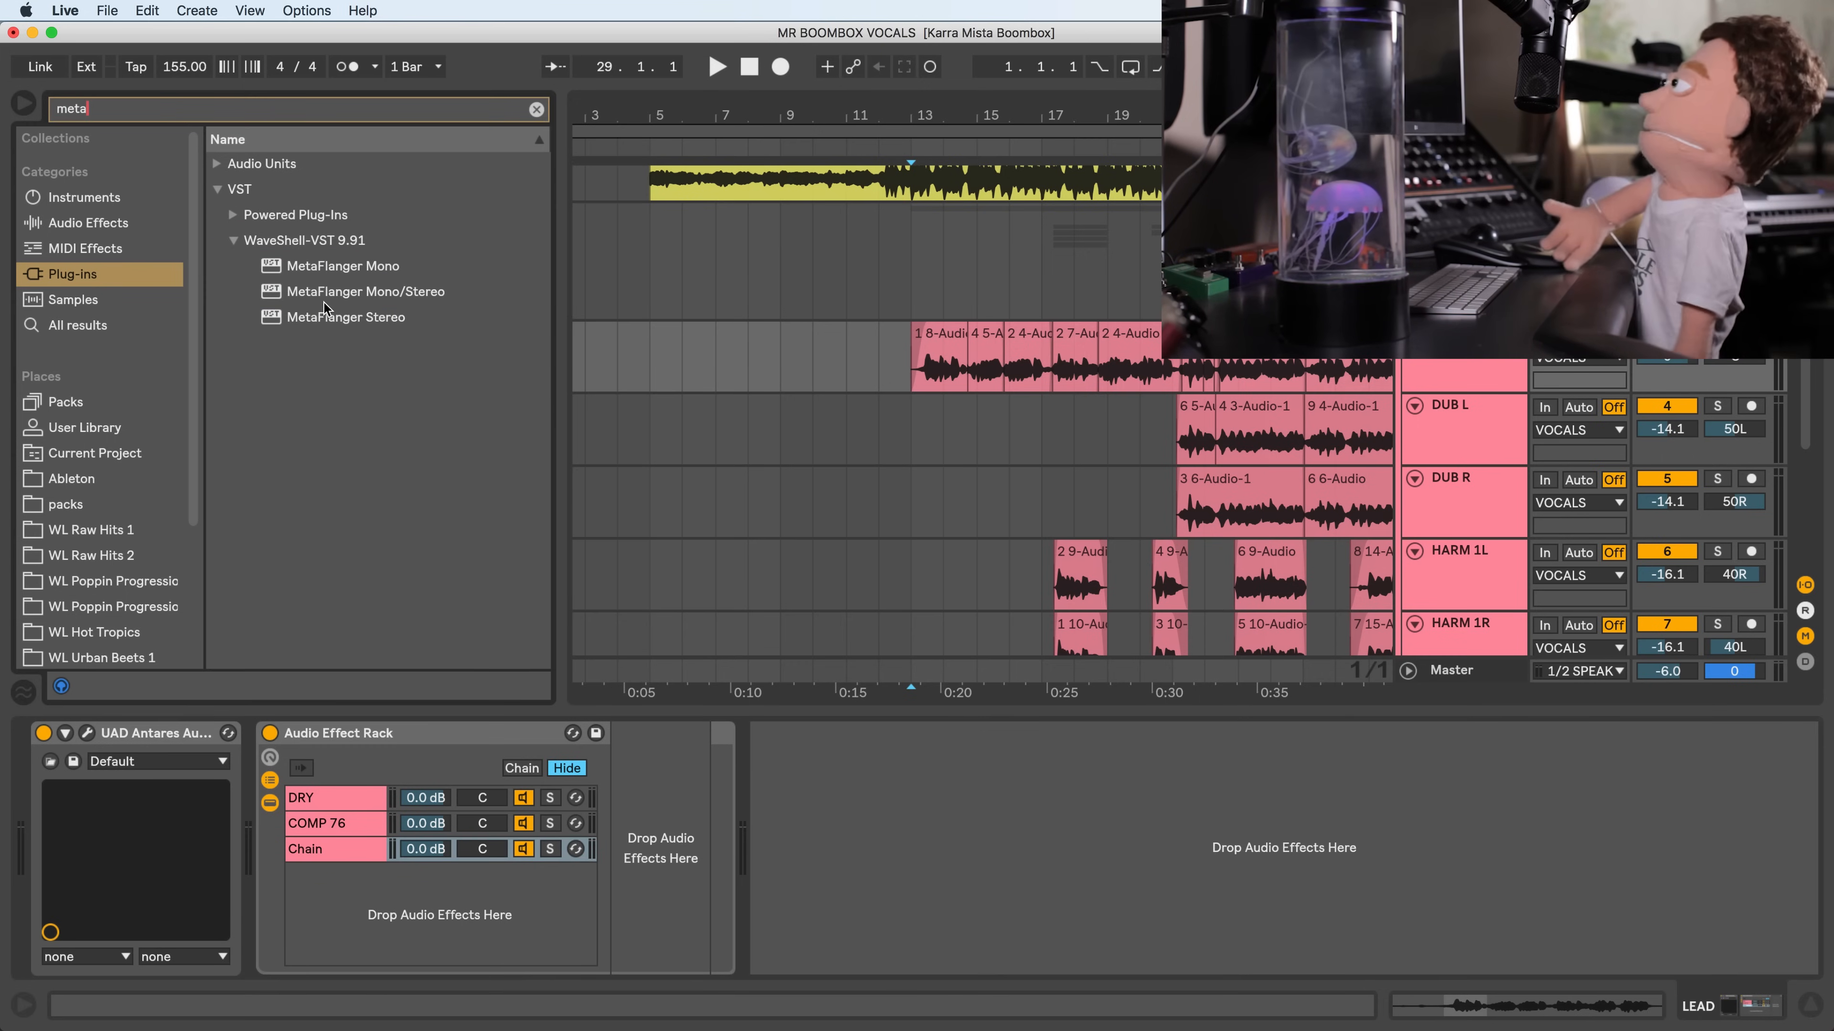
{"action": "left_click", "coordinate": [322, 317]}
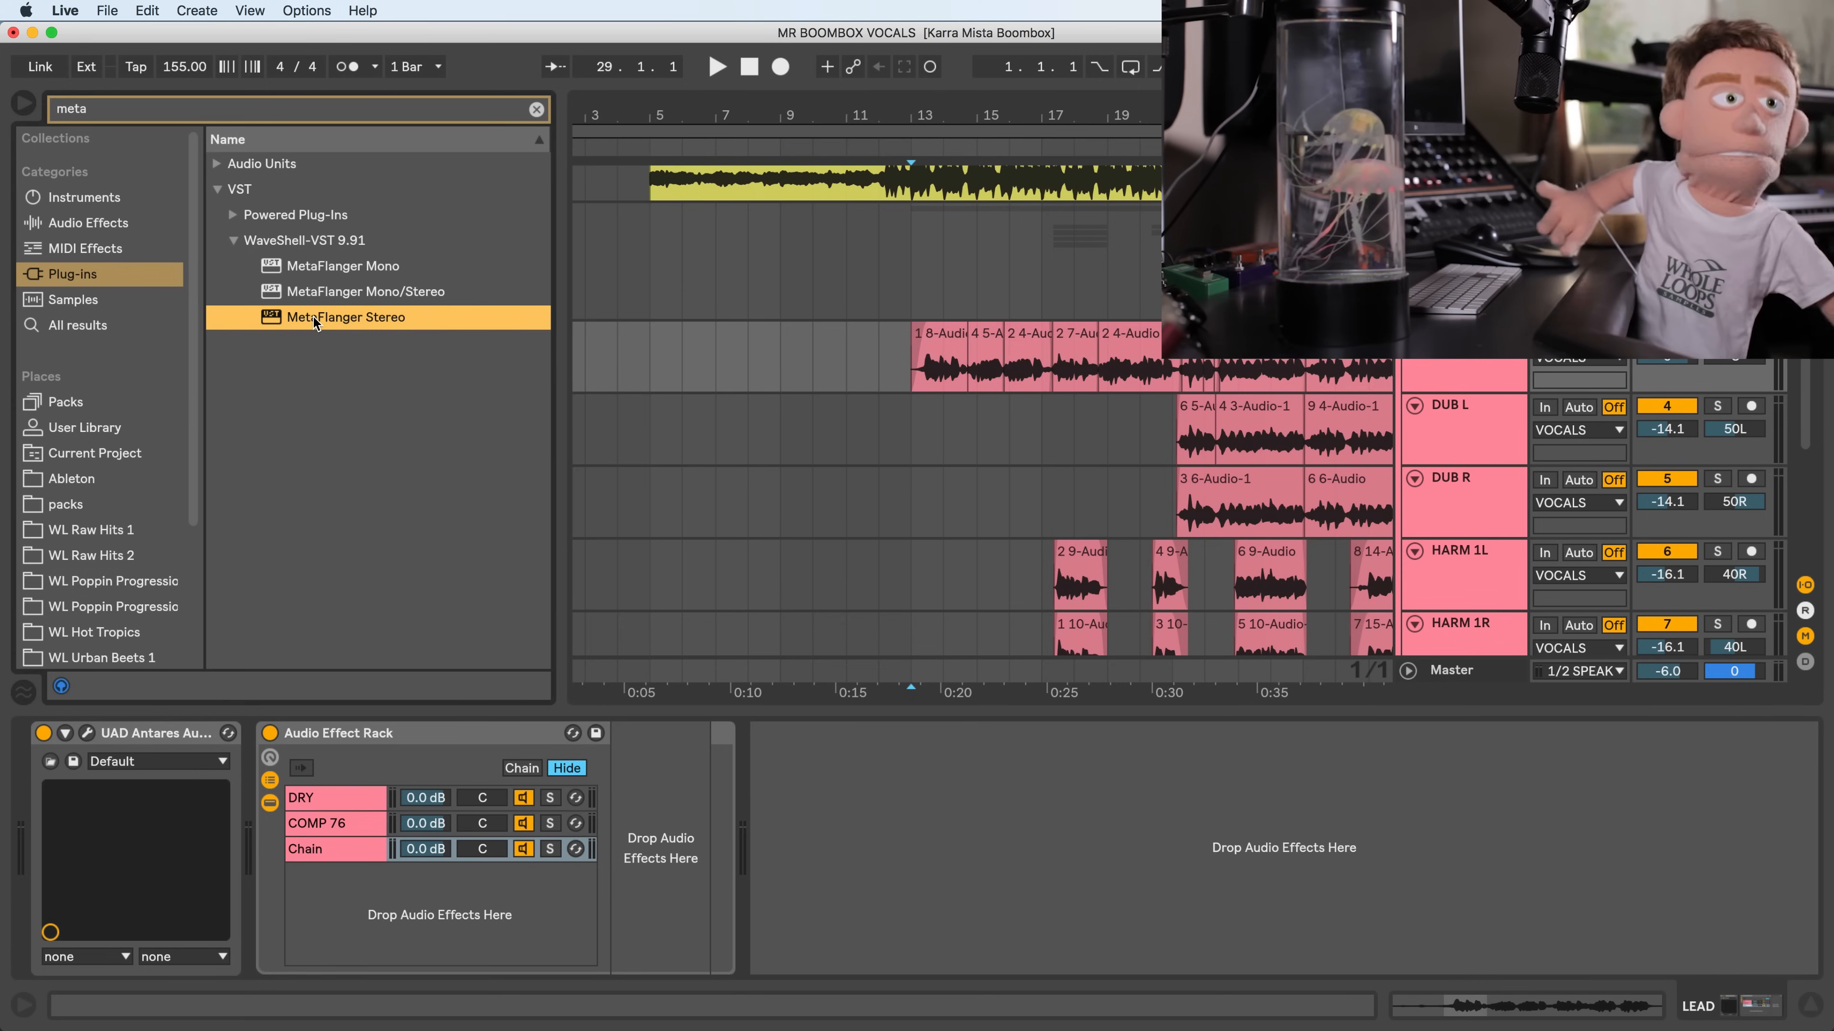
{"action": "left_click_drag", "start_coordinate": [314, 317], "coordinate": [383, 317]}
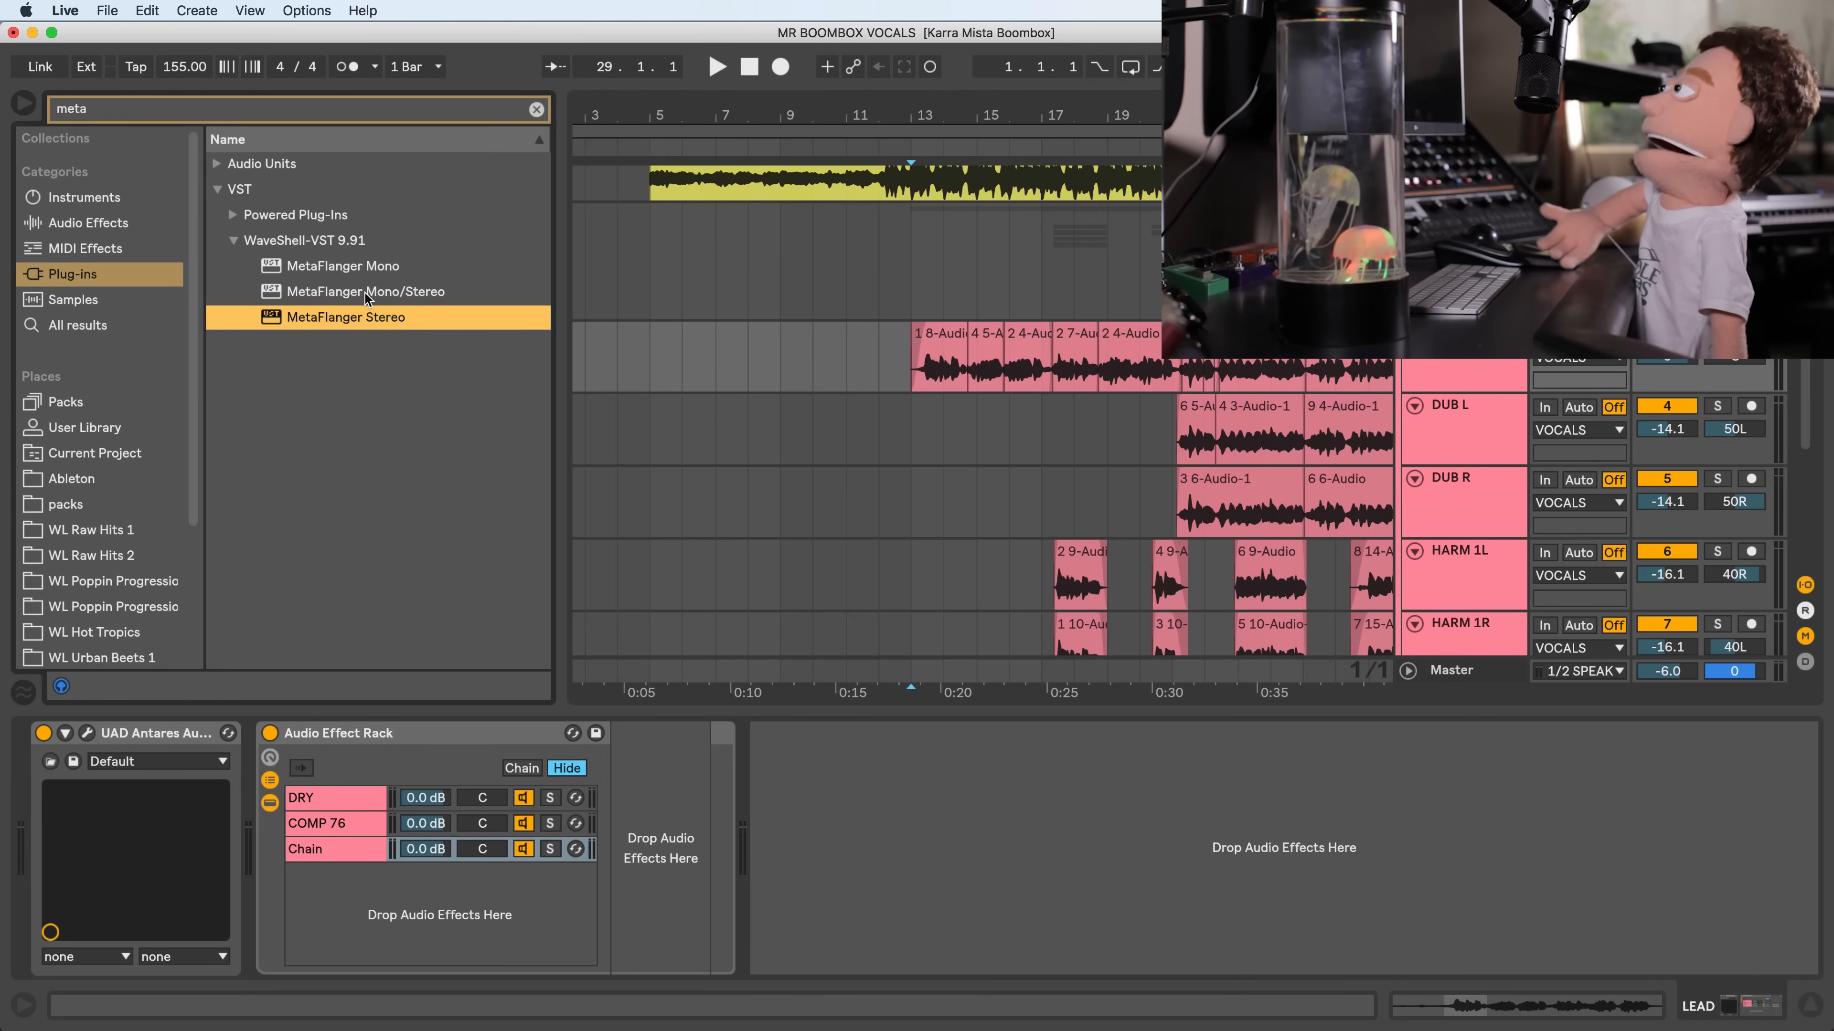
{"action": "left_click", "coordinate": [335, 292]}
{"action": "left_click_drag", "start_coordinate": [467, 731], "coordinate": [341, 852]}
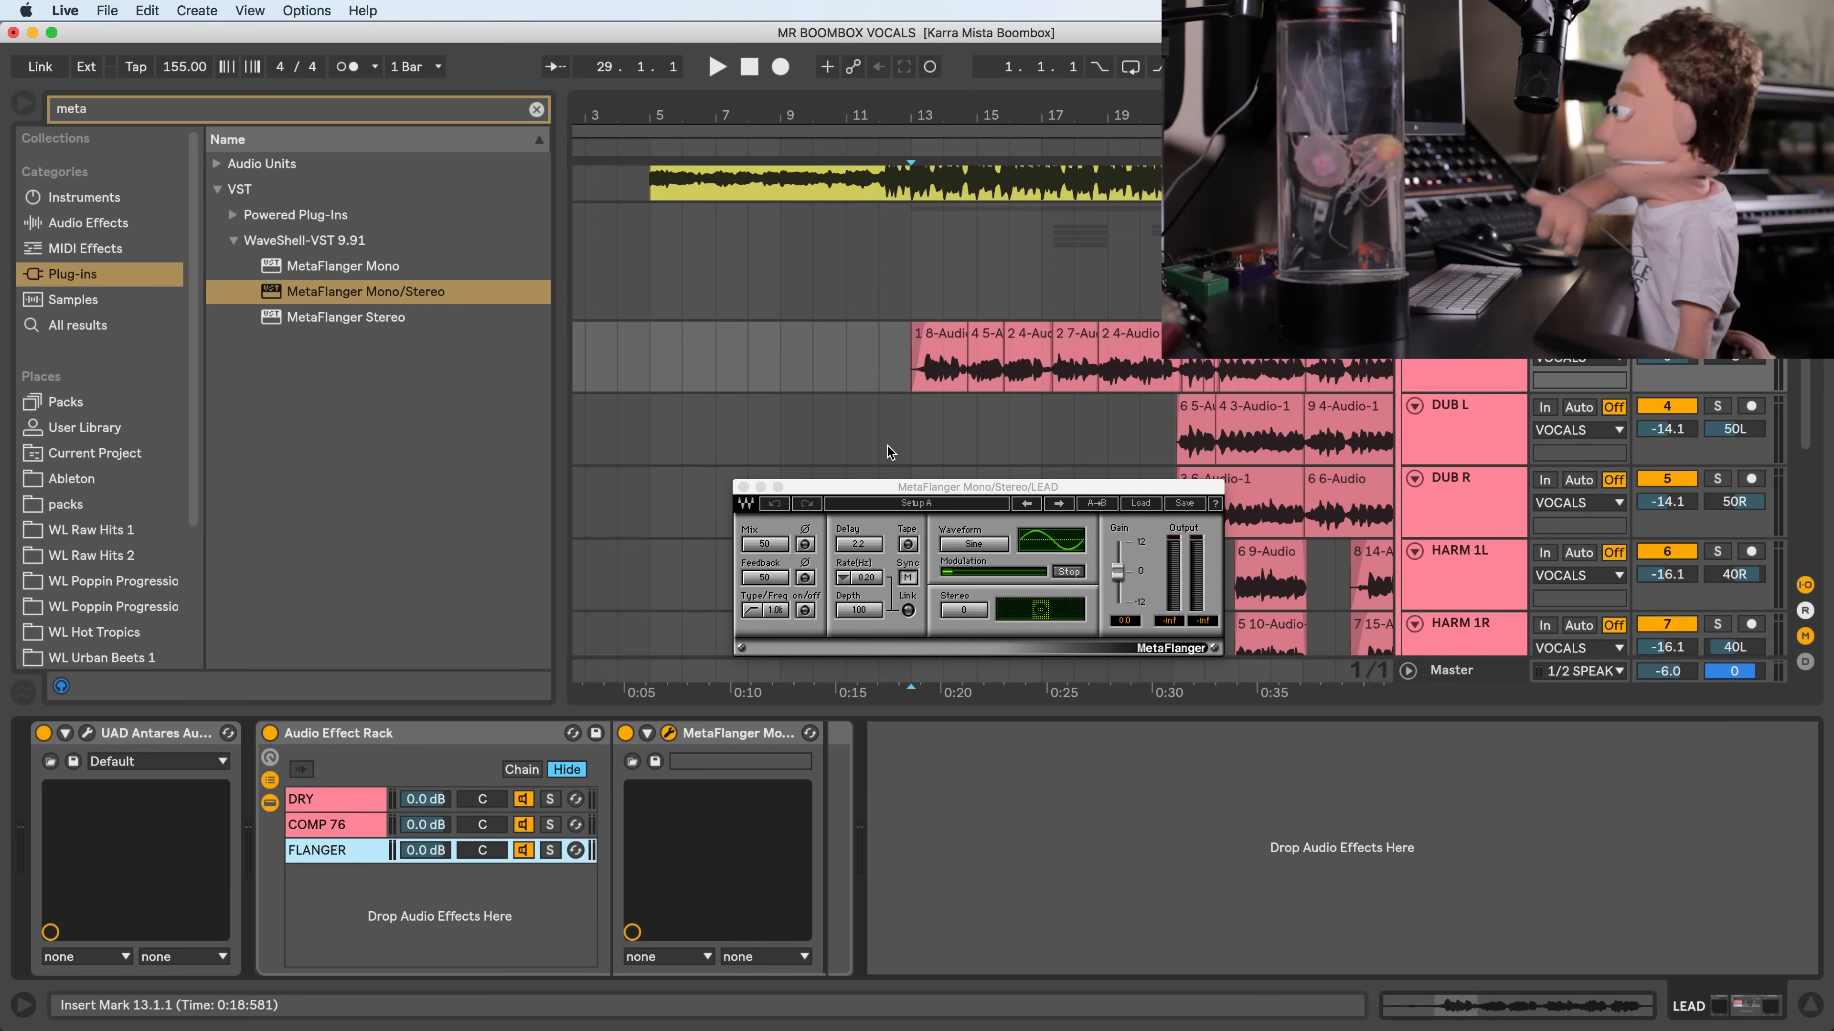
- Start playback, move the MetaFlanger window aside and set its mix to 100
{"action": "key", "text": "space"}
{"action": "left_click", "coordinate": [929, 489]}
{"action": "left_click_drag", "start_coordinate": [929, 489], "coordinate": [844, 500]}
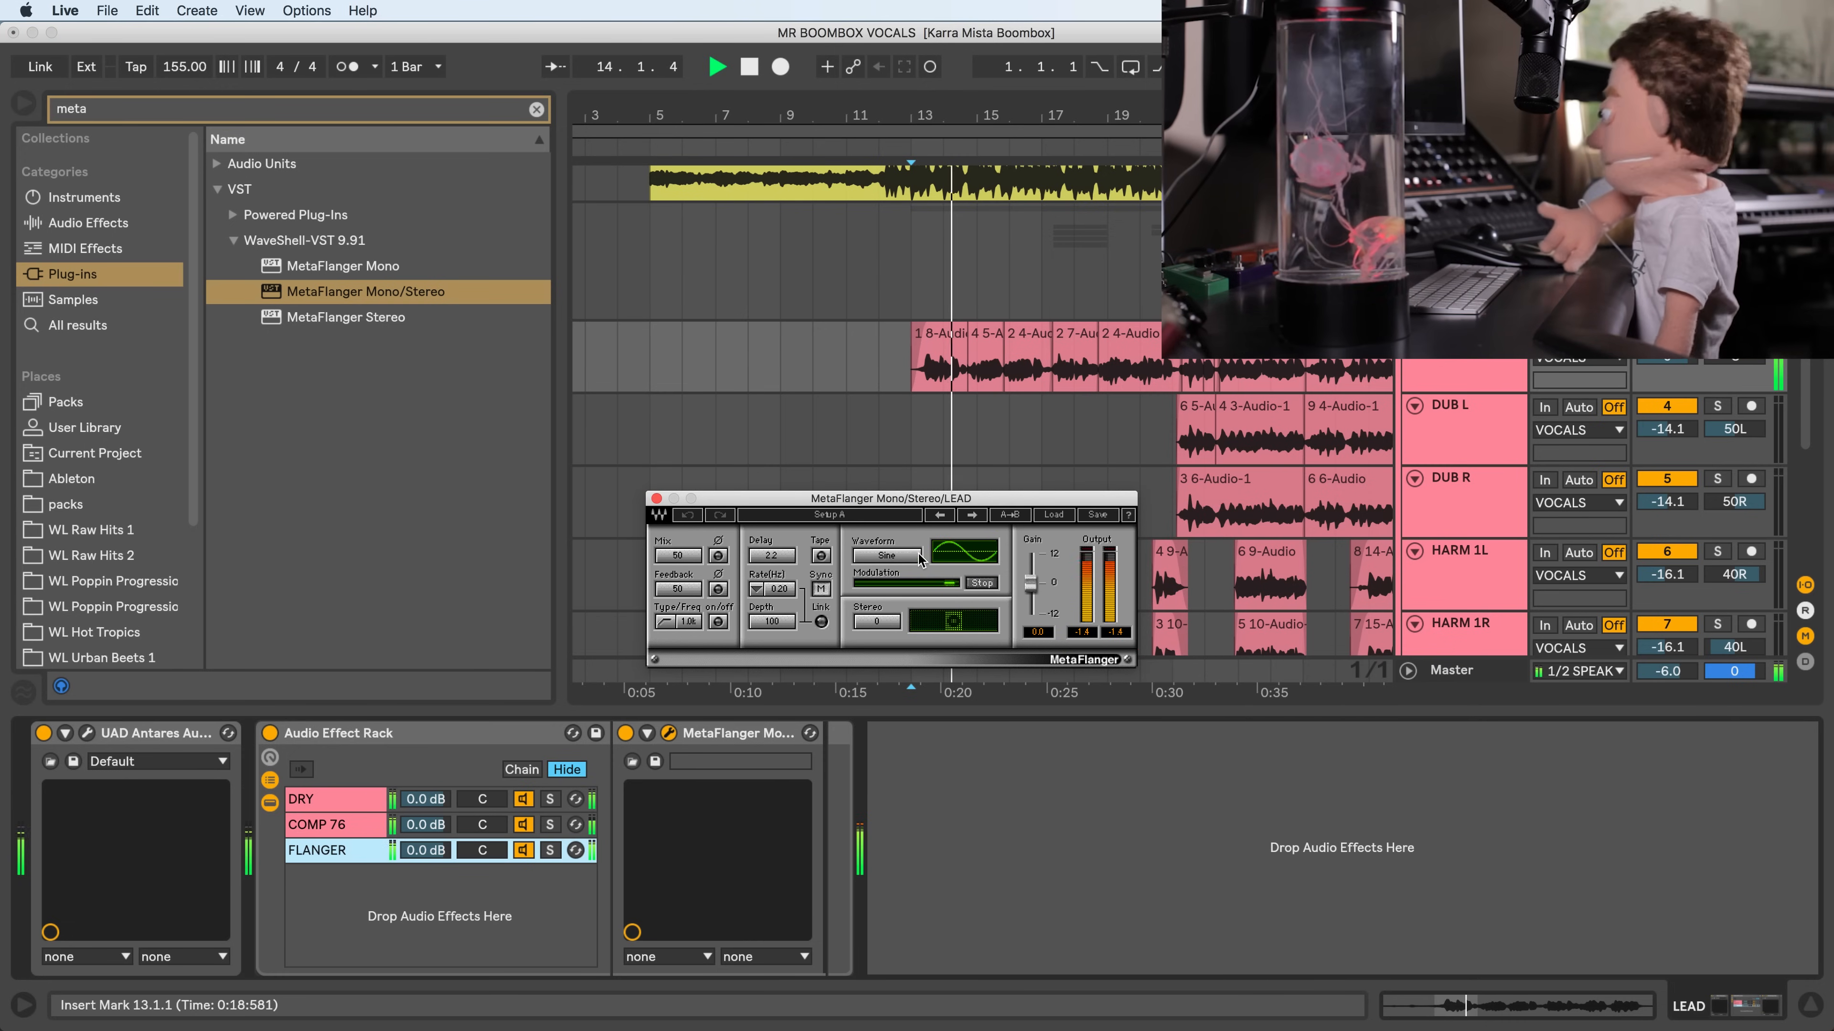
{"action": "left_click_drag", "start_coordinate": [665, 557], "coordinate": [511, 421]}
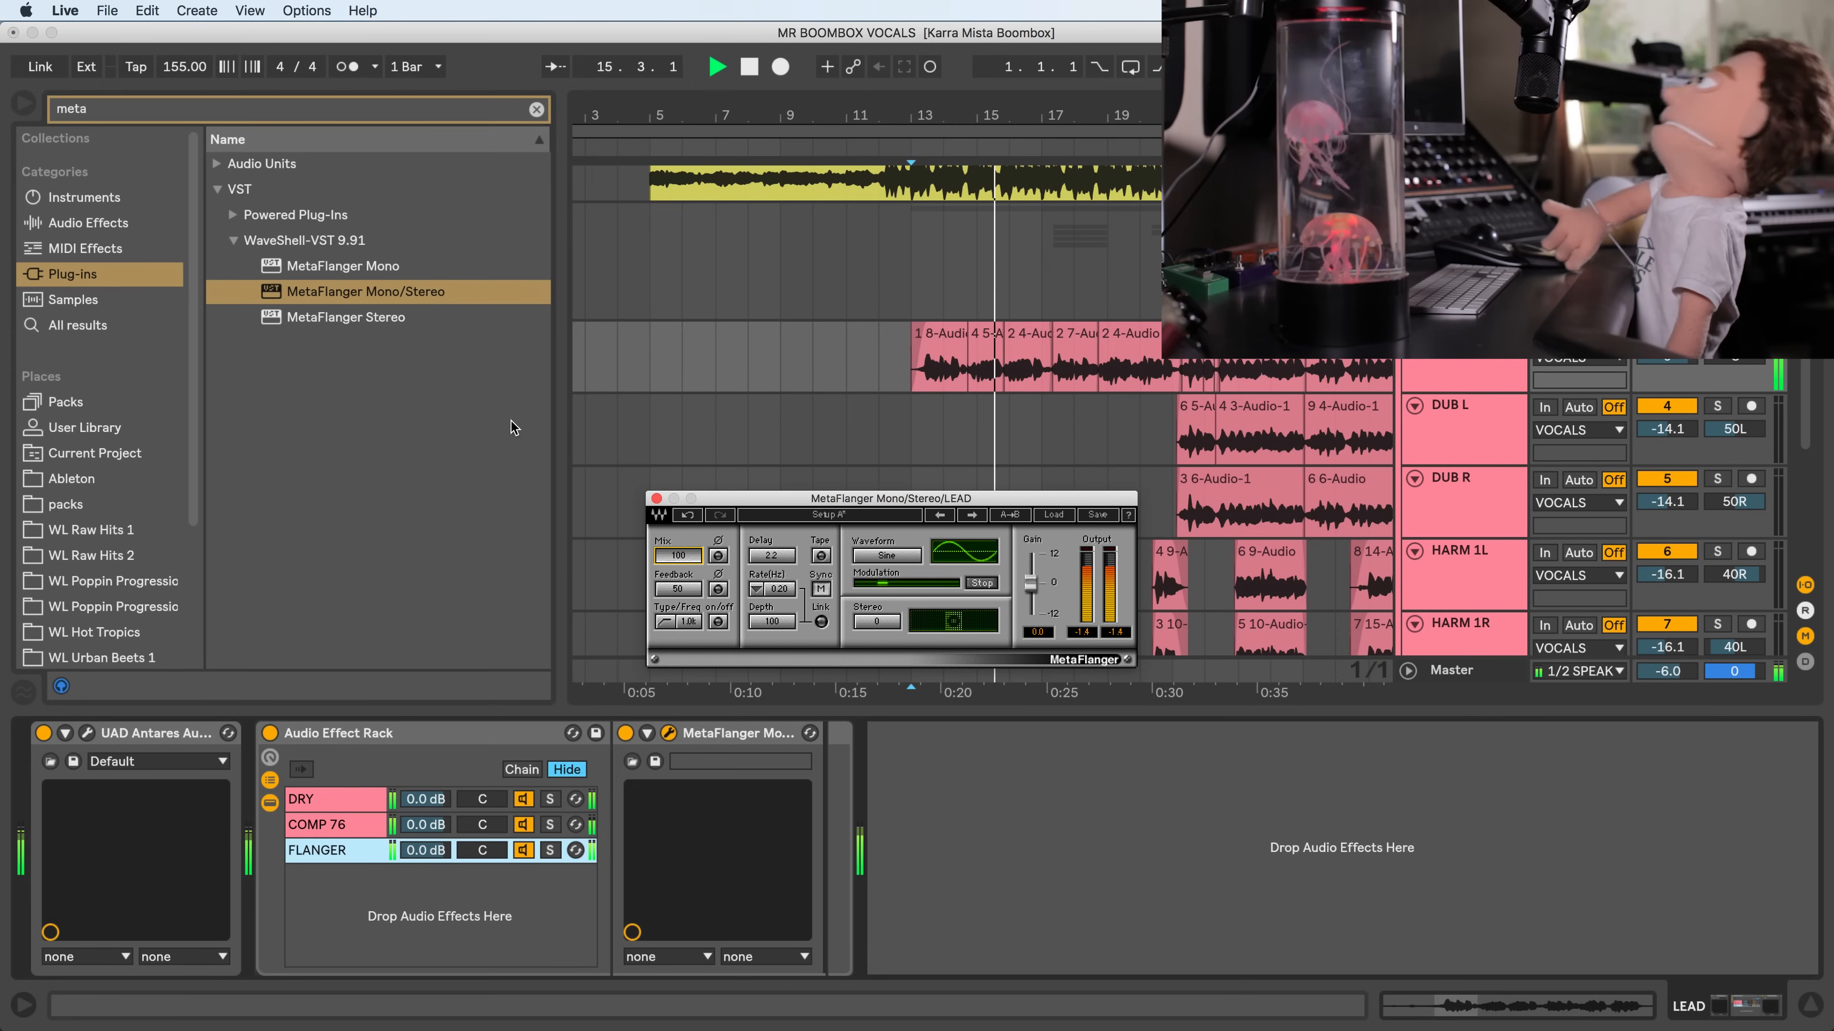
- Pull the FLANGER chain volume fully down, then bring it up to about -11.2 dB while replaying the vocal
{"action": "left_click_drag", "start_coordinate": [437, 853], "coordinate": [437, 931]}
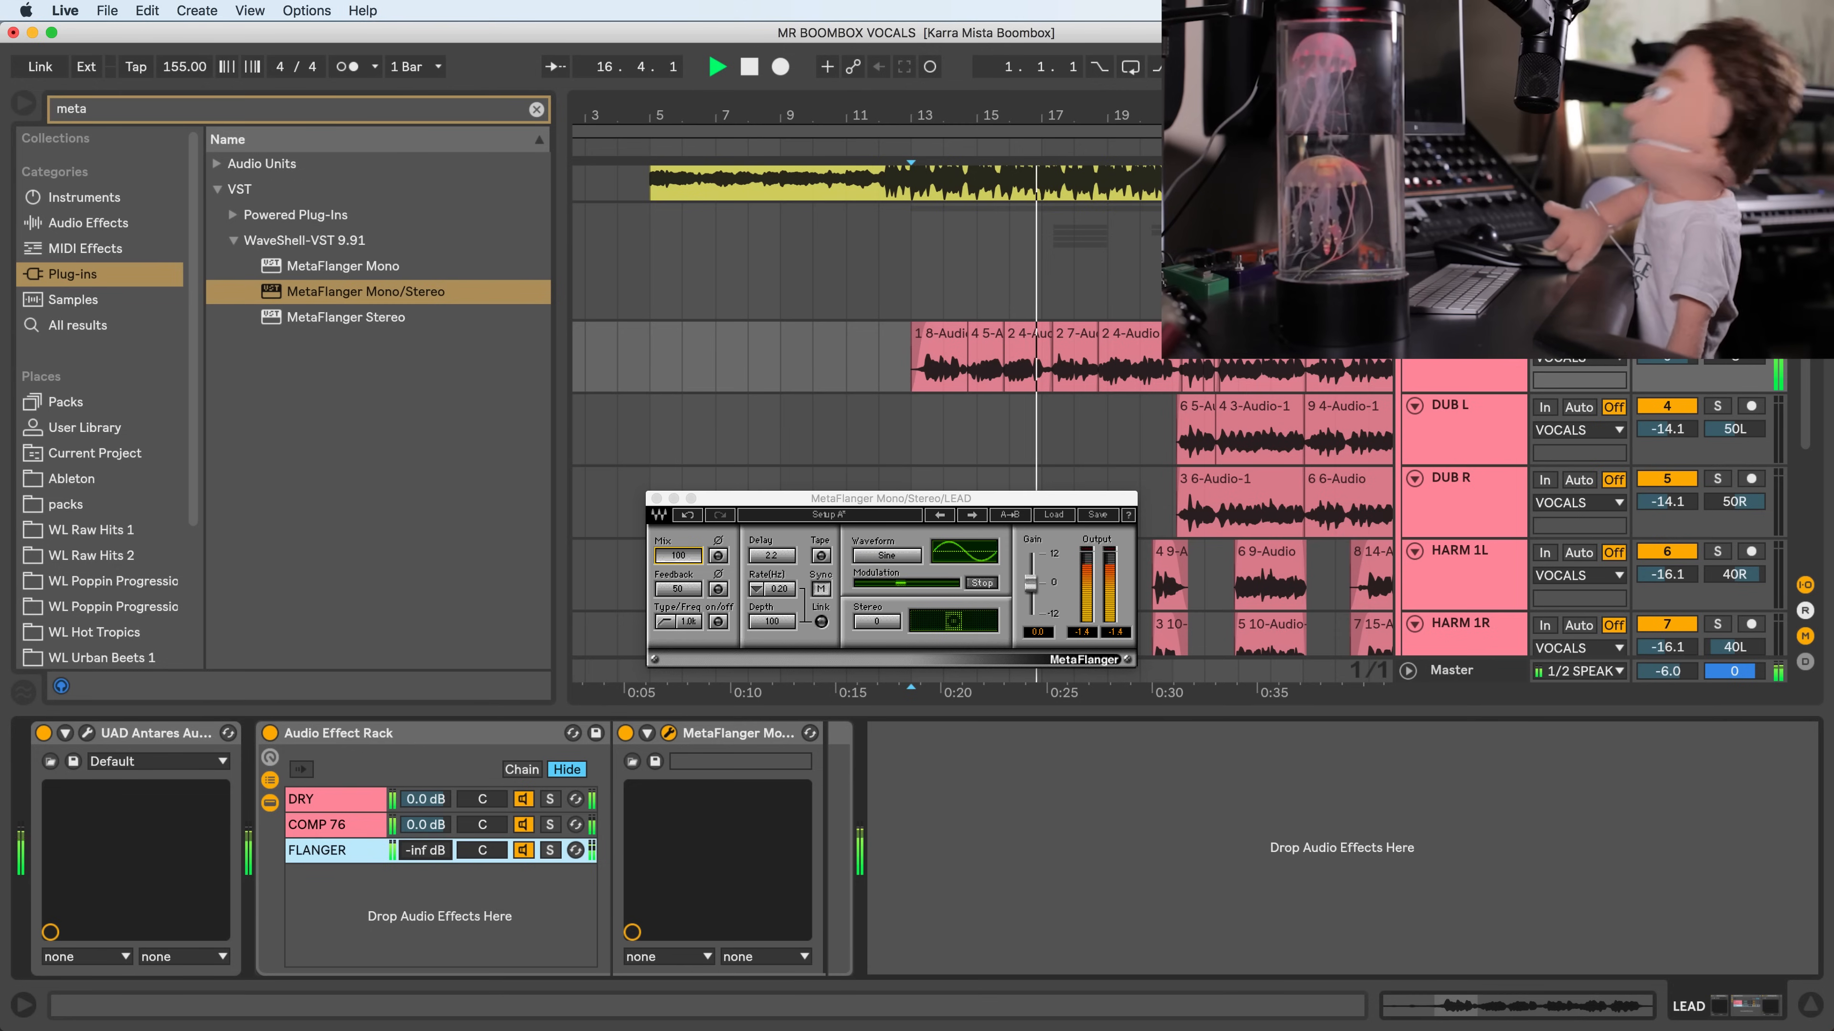
{"action": "key", "text": "space"}
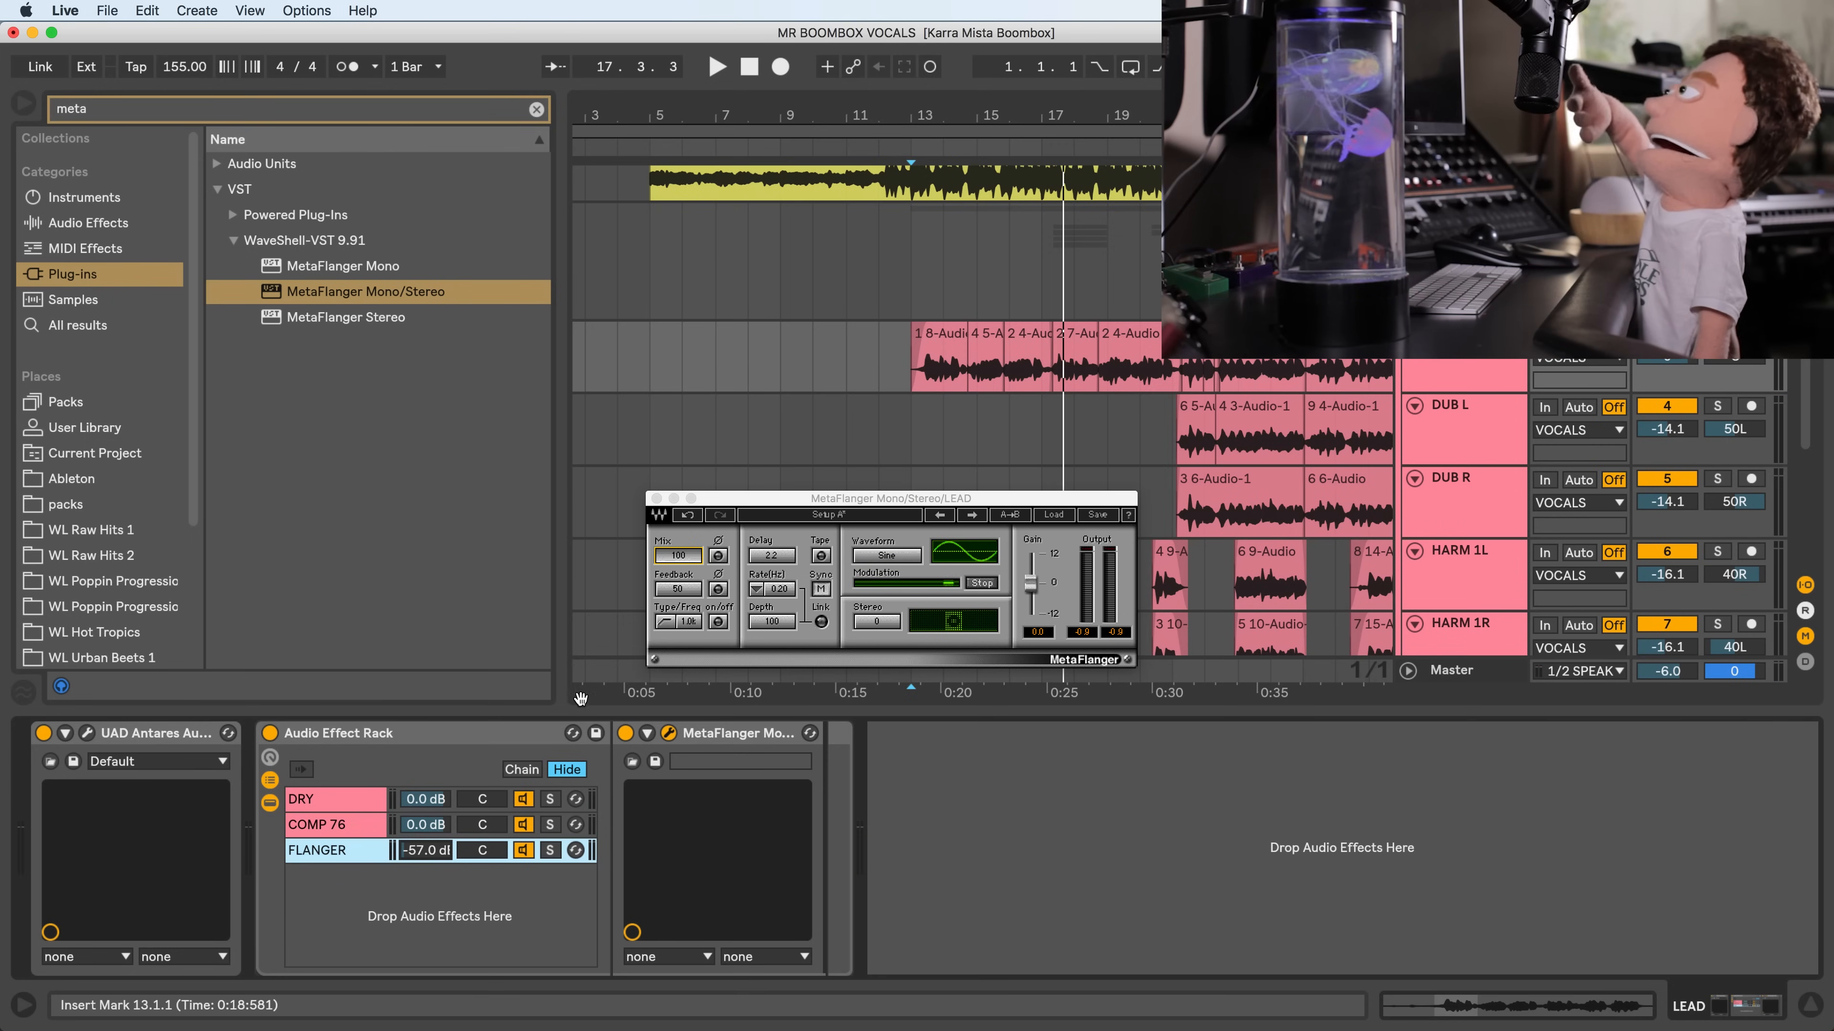
{"action": "key", "text": "space"}
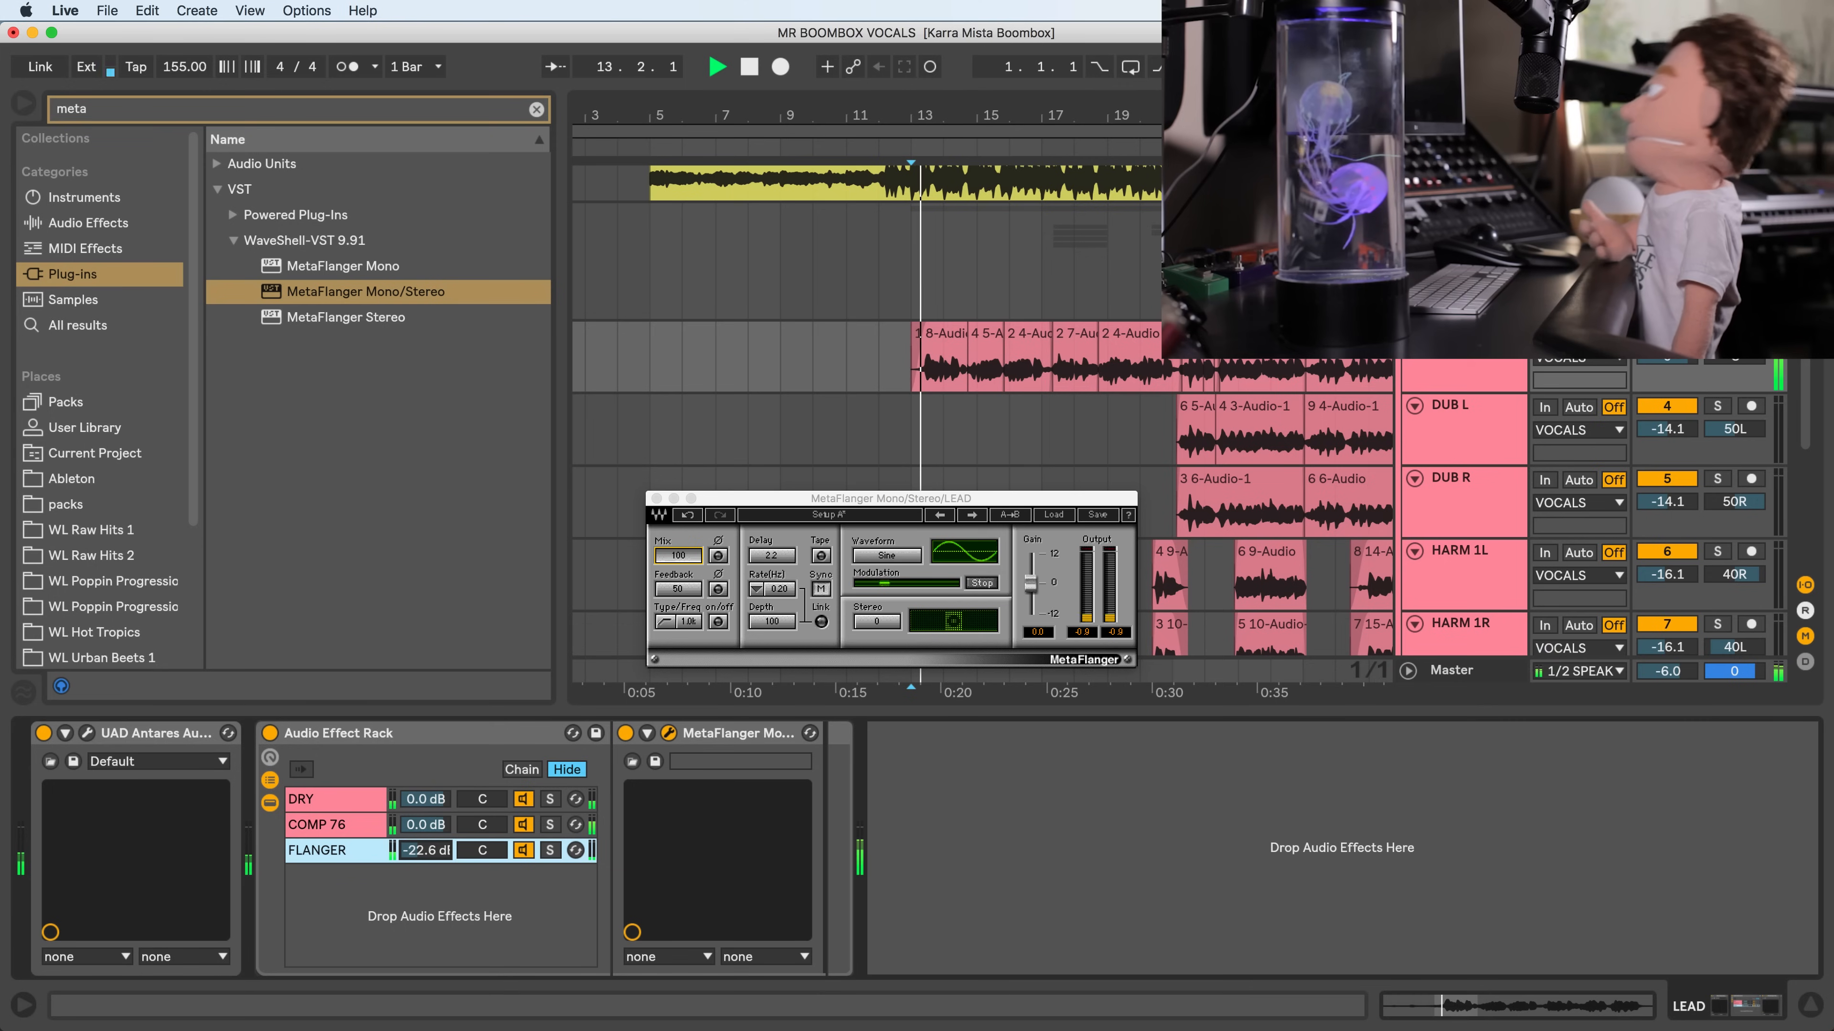
{"action": "left_click_drag", "start_coordinate": [425, 850], "coordinate": [424, 804]}
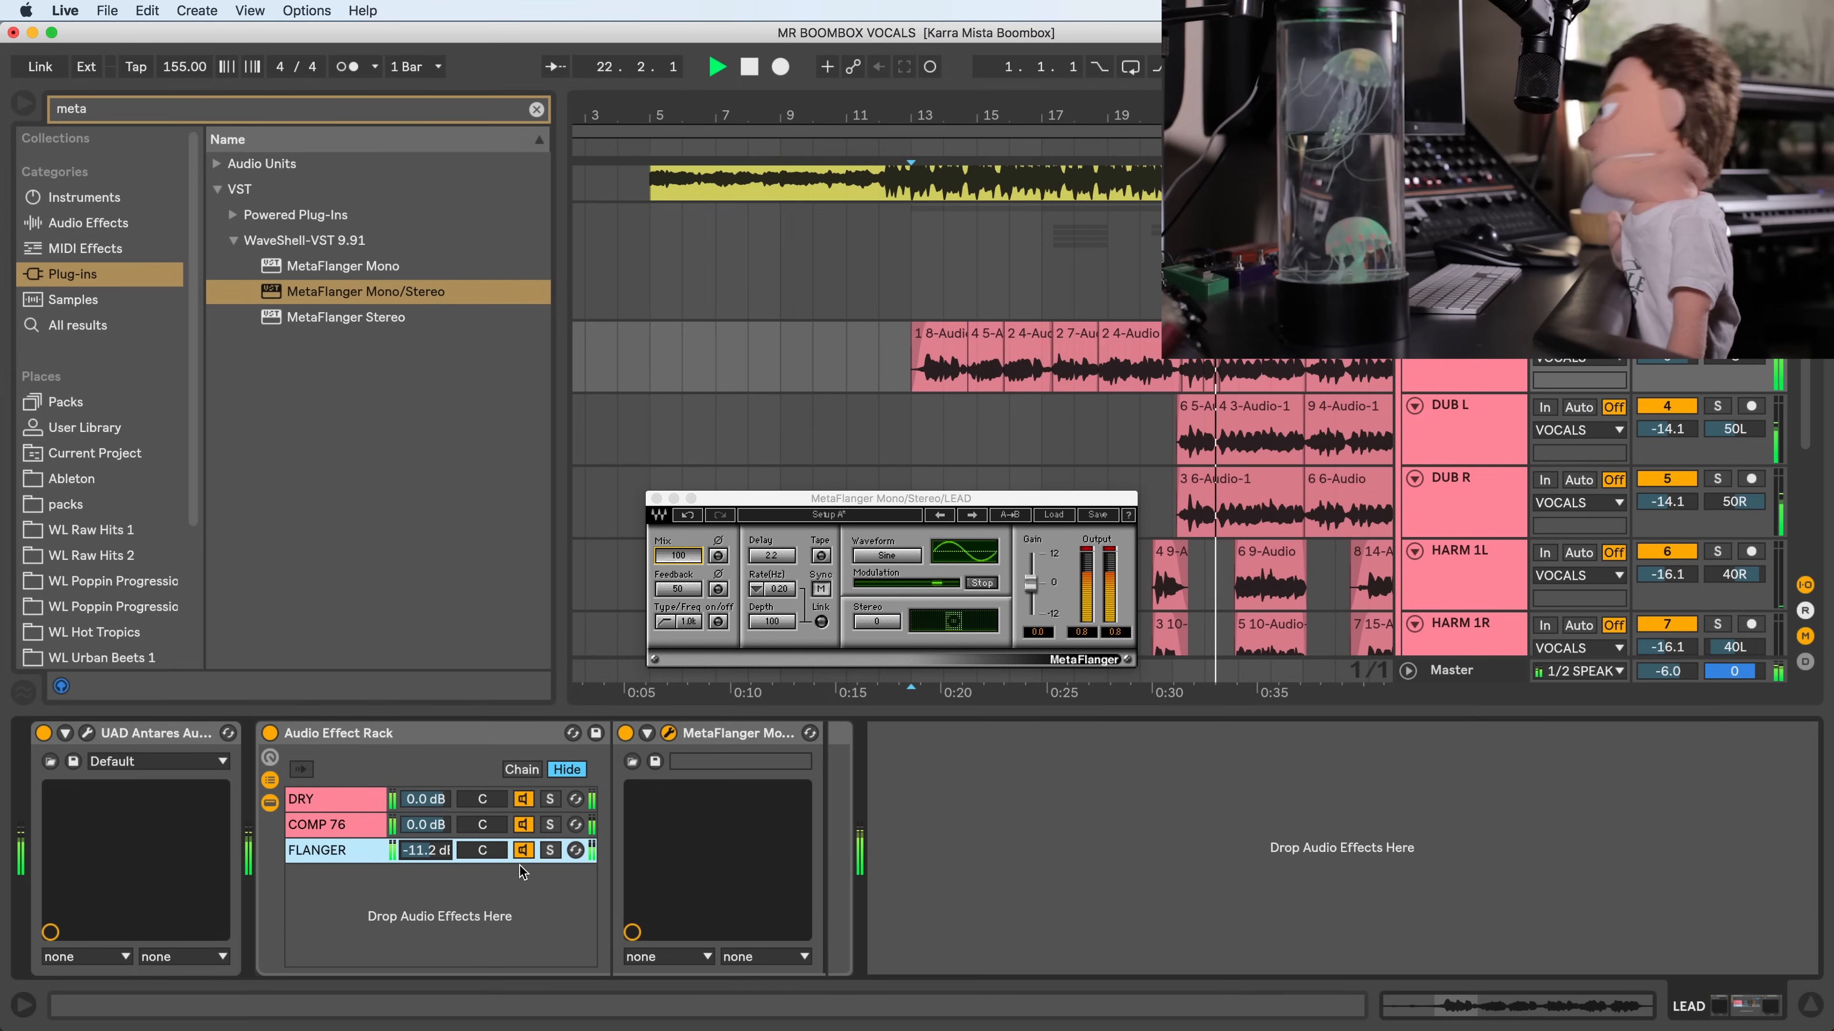
- Set the MetaFlanger feedback to 74 and stereo to 141, and toggle the FLANGER chain to compare
{"action": "left_click_drag", "start_coordinate": [677, 589], "coordinate": [677, 571]}
{"action": "left_click_drag", "start_coordinate": [870, 623], "coordinate": [870, 582]}
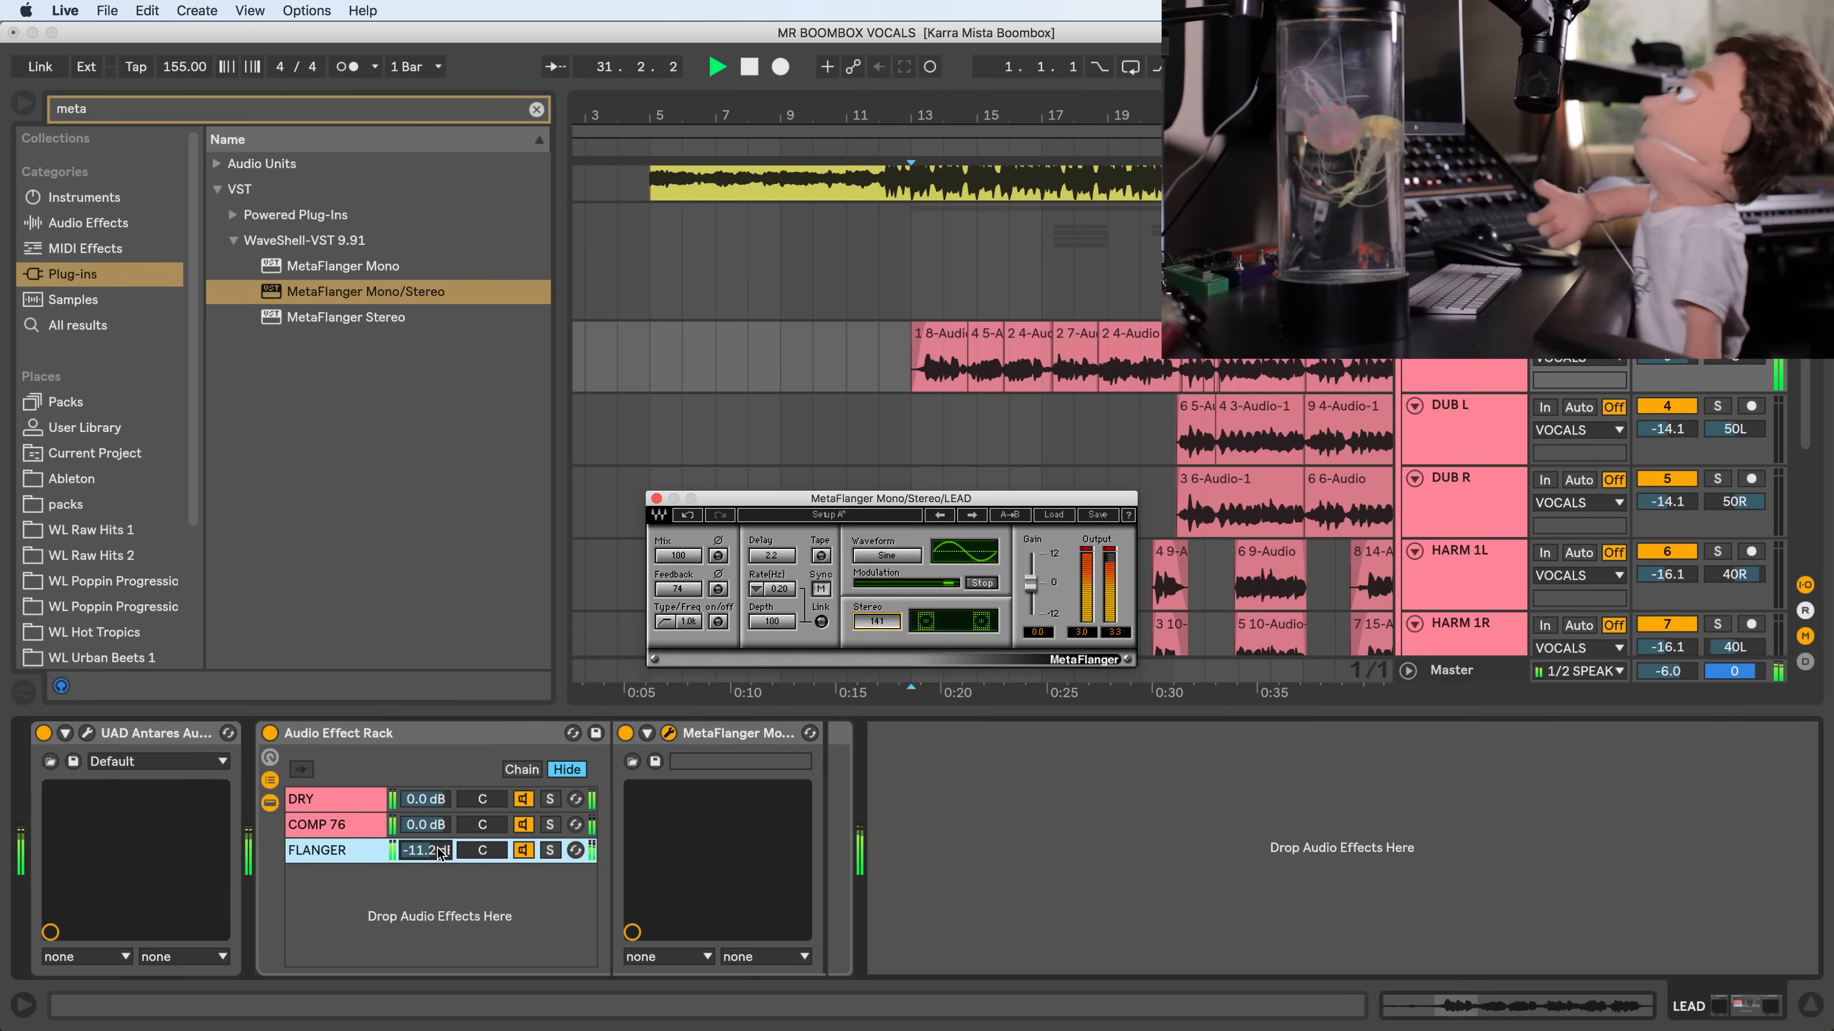
{"action": "left_click", "coordinate": [524, 851]}
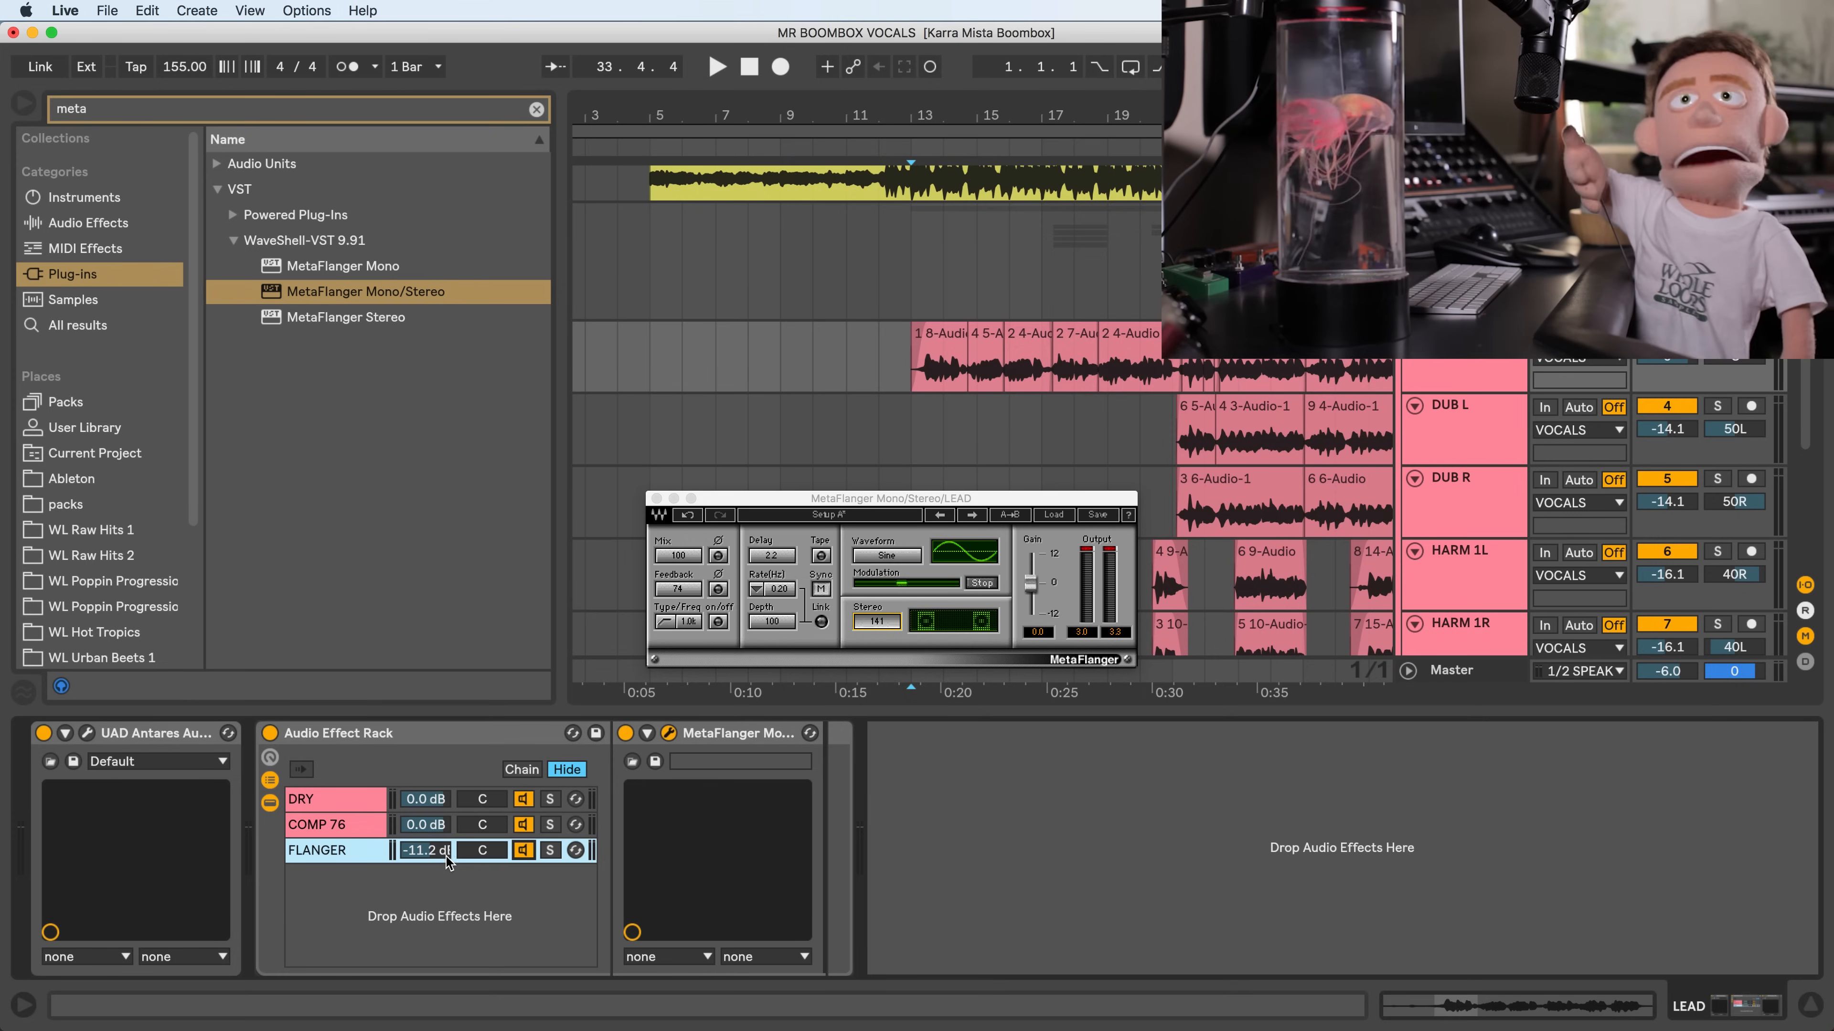
- Play the lead vocal from bar 13 and lower the FLANGER chain volume to about -12.7 dB
{"action": "left_click", "coordinate": [909, 370]}
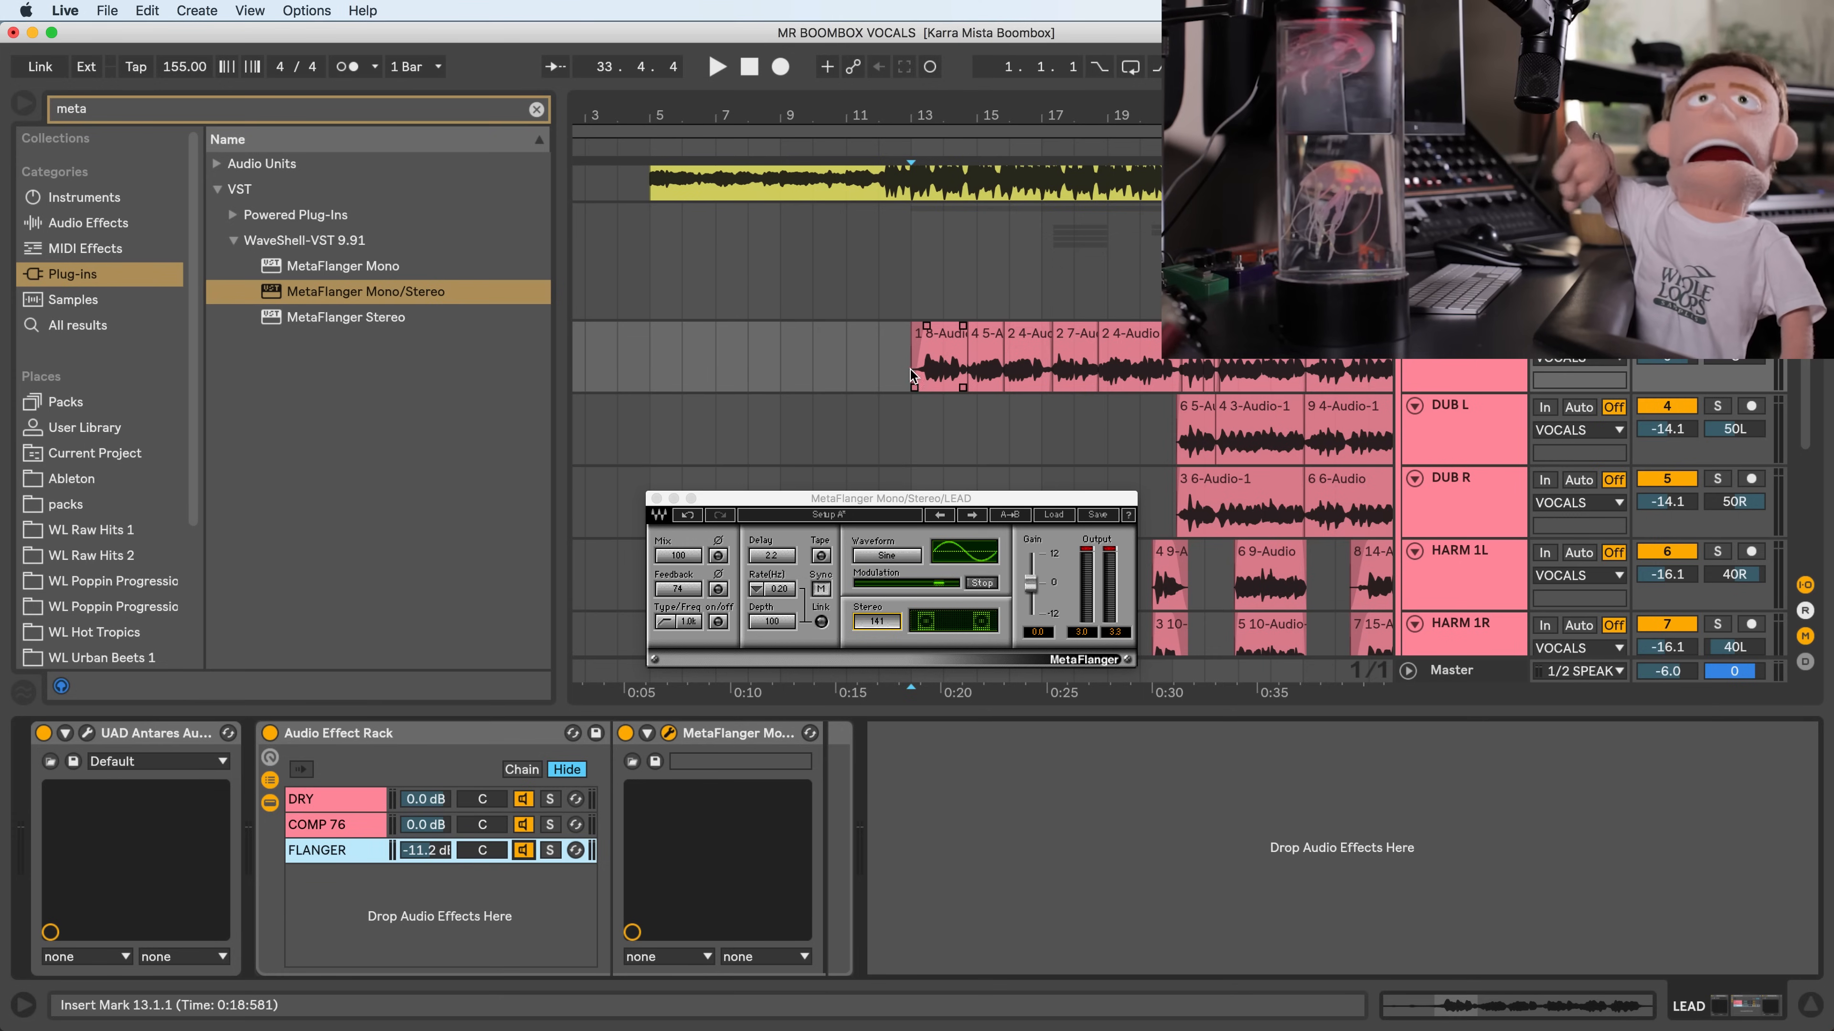
{"action": "left_click", "coordinate": [909, 369]}
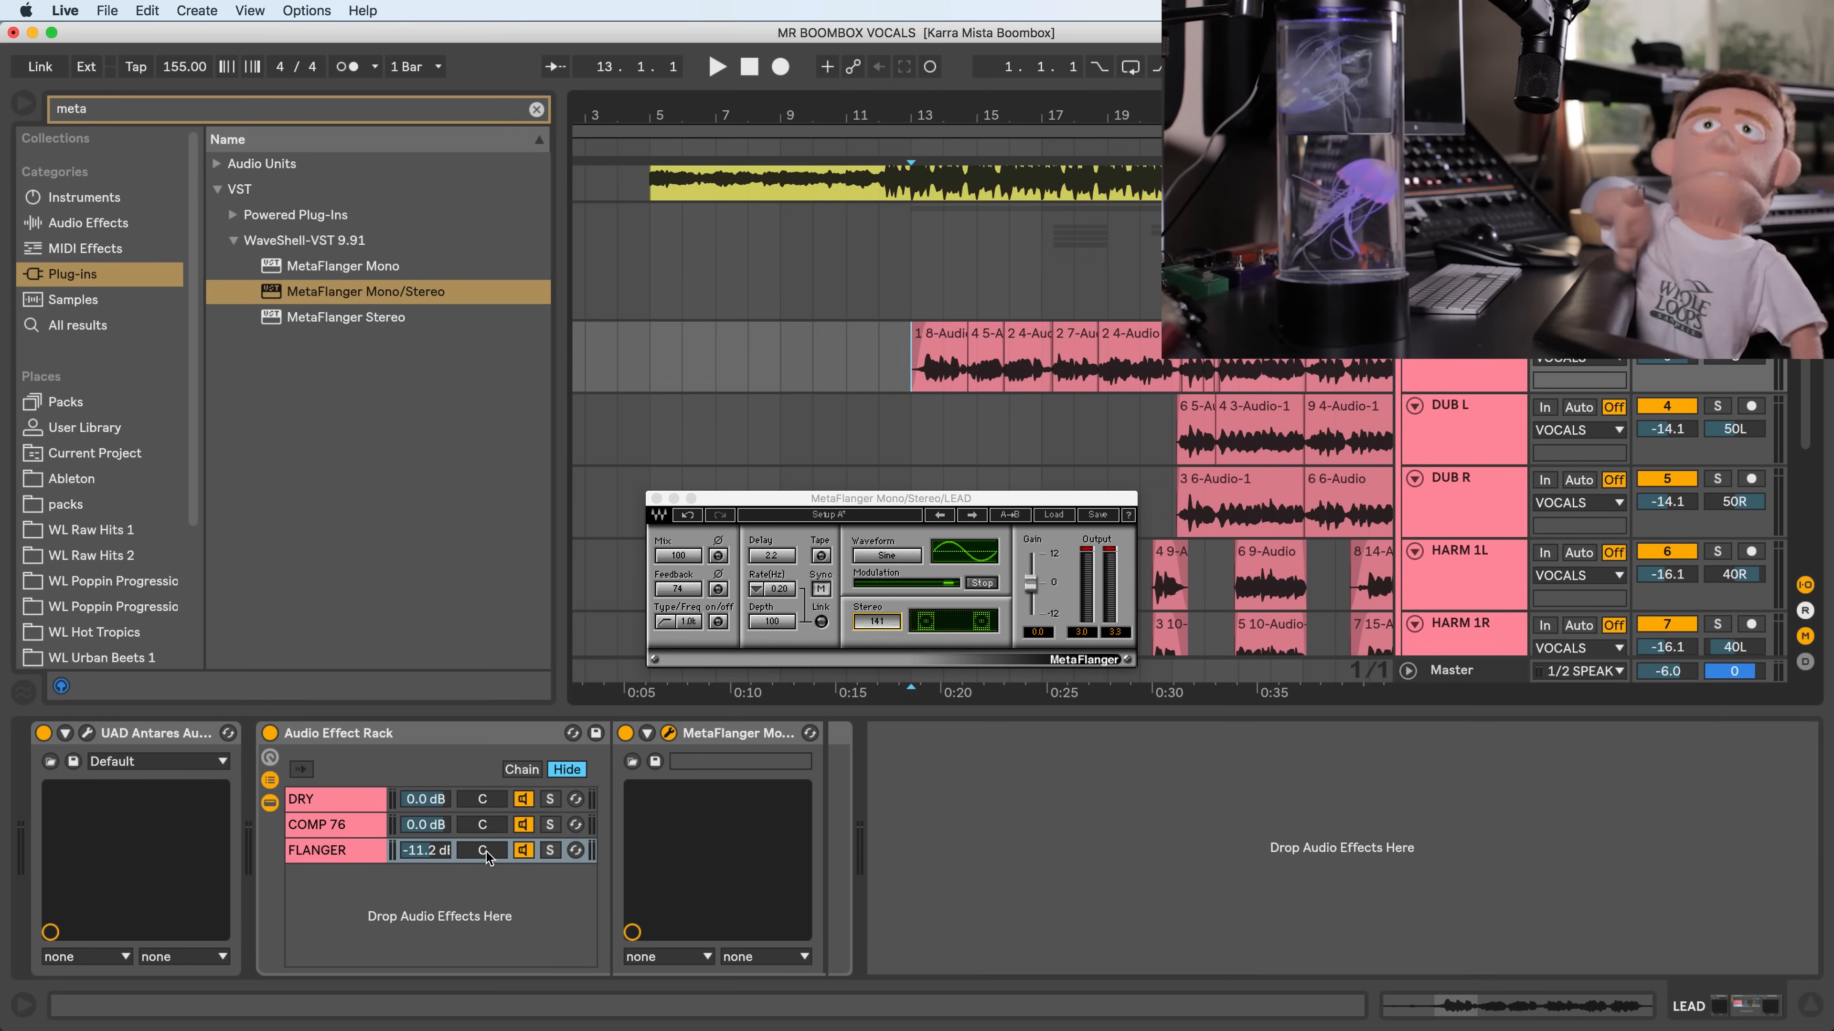
{"action": "key", "text": "space"}
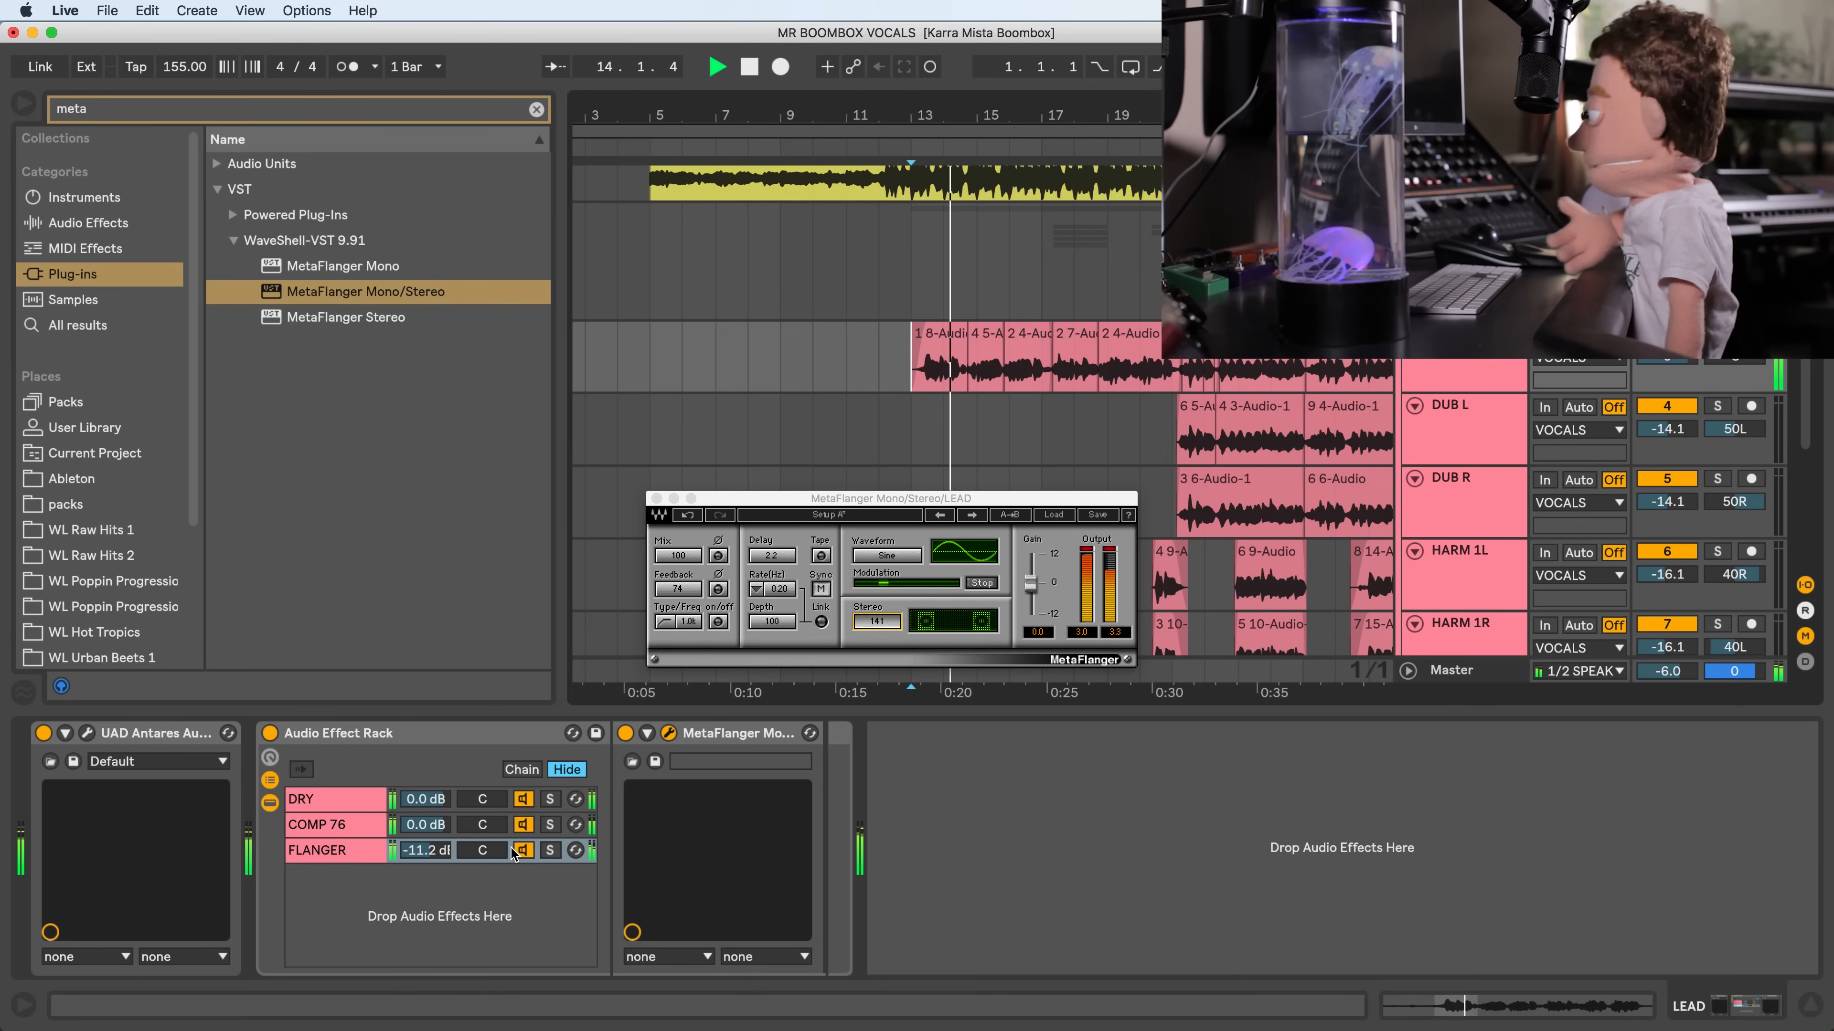
{"action": "mouse_move", "coordinate": [432, 852]}
{"action": "left_mouse_down"}
{"action": "mouse_move", "coordinate": [431, 960]}
{"action": "mouse_move", "coordinate": [432, 827]}
{"action": "mouse_move", "coordinate": [427, 853]}
{"action": "left_mouse_up"}
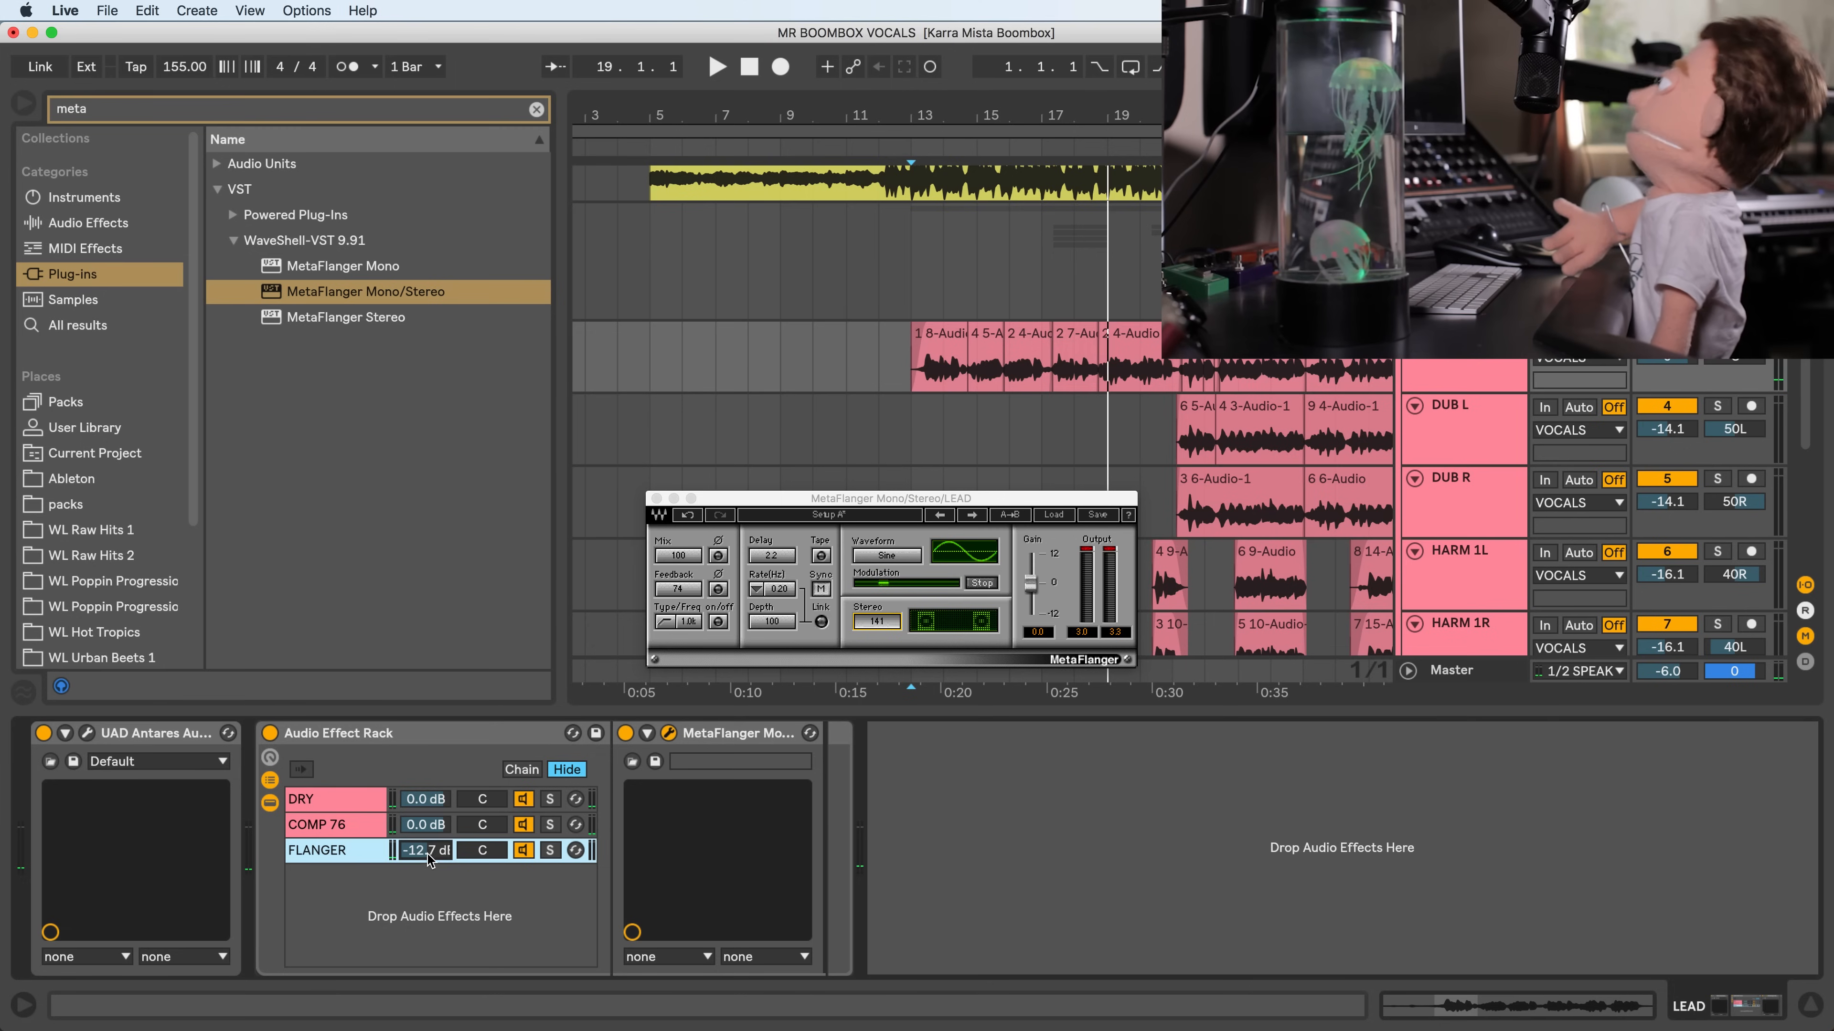
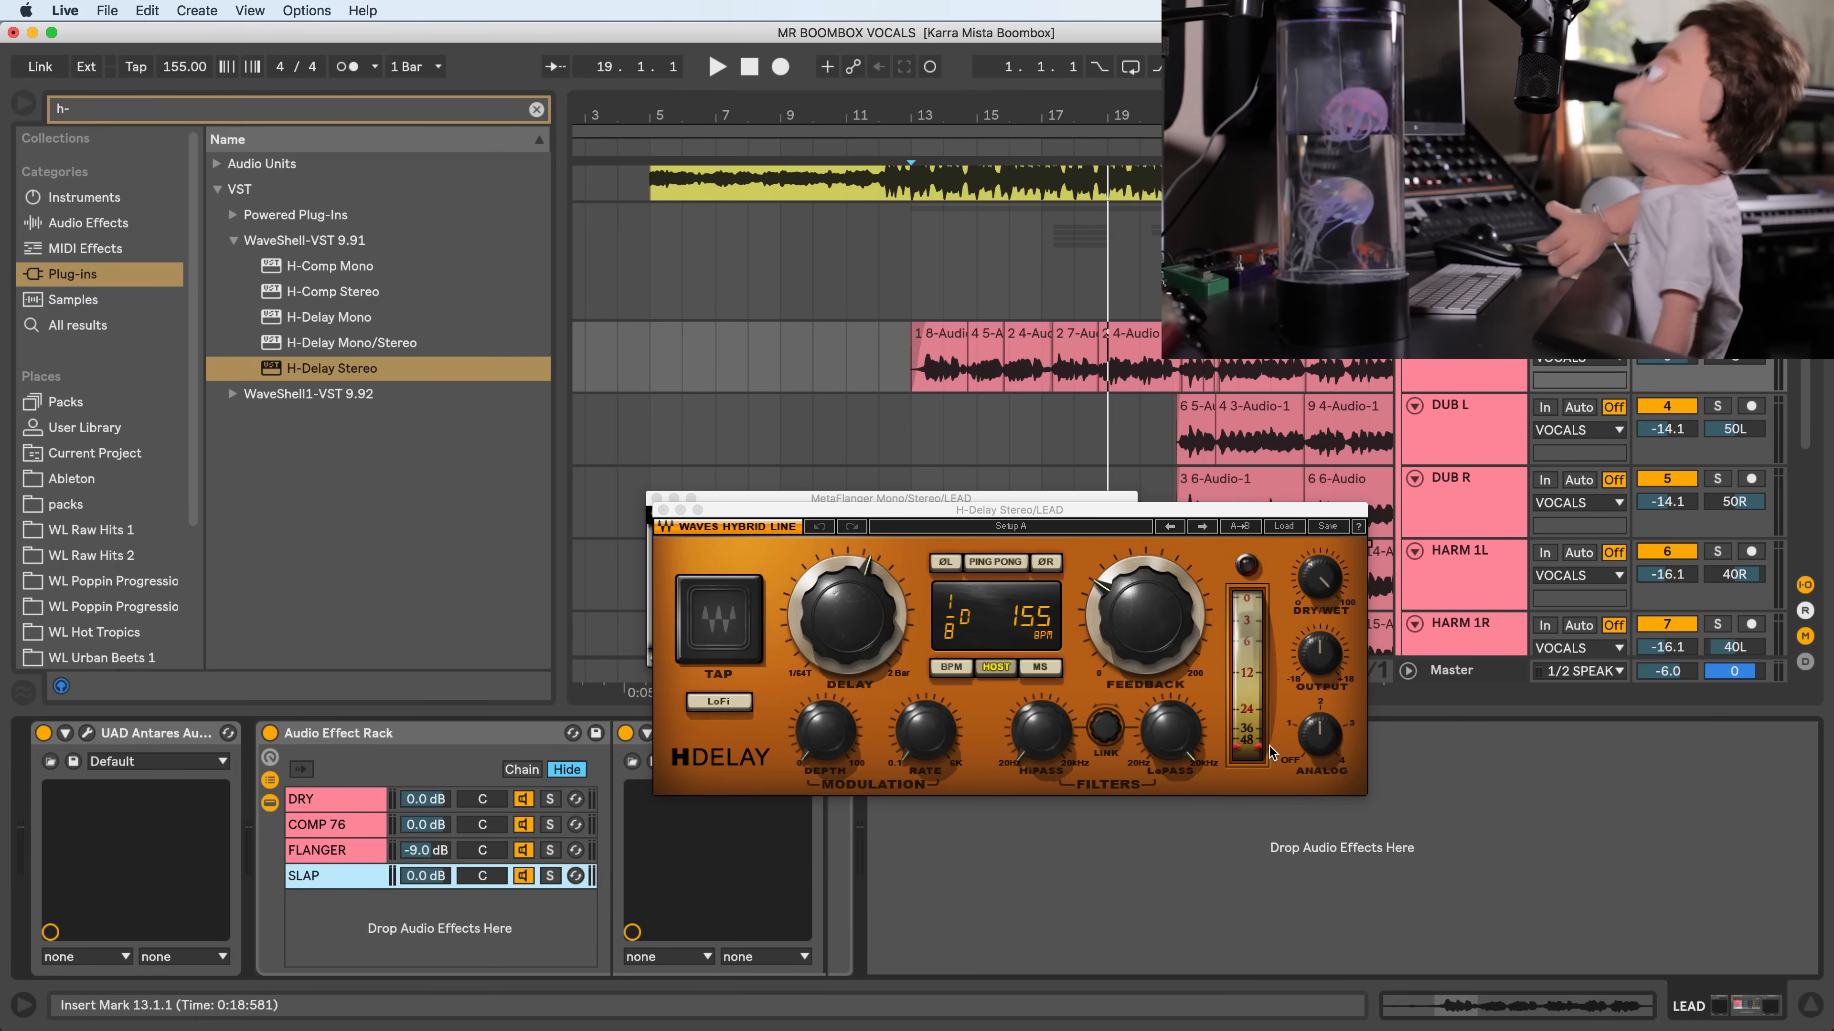
- Raise the high-pass filter on the SLAP chain's H-Delay and set a 98 ms delay in MS mode with slightly lower feedback
{"action": "left_click_drag", "start_coordinate": [1037, 737], "coordinate": [1059, 728]}
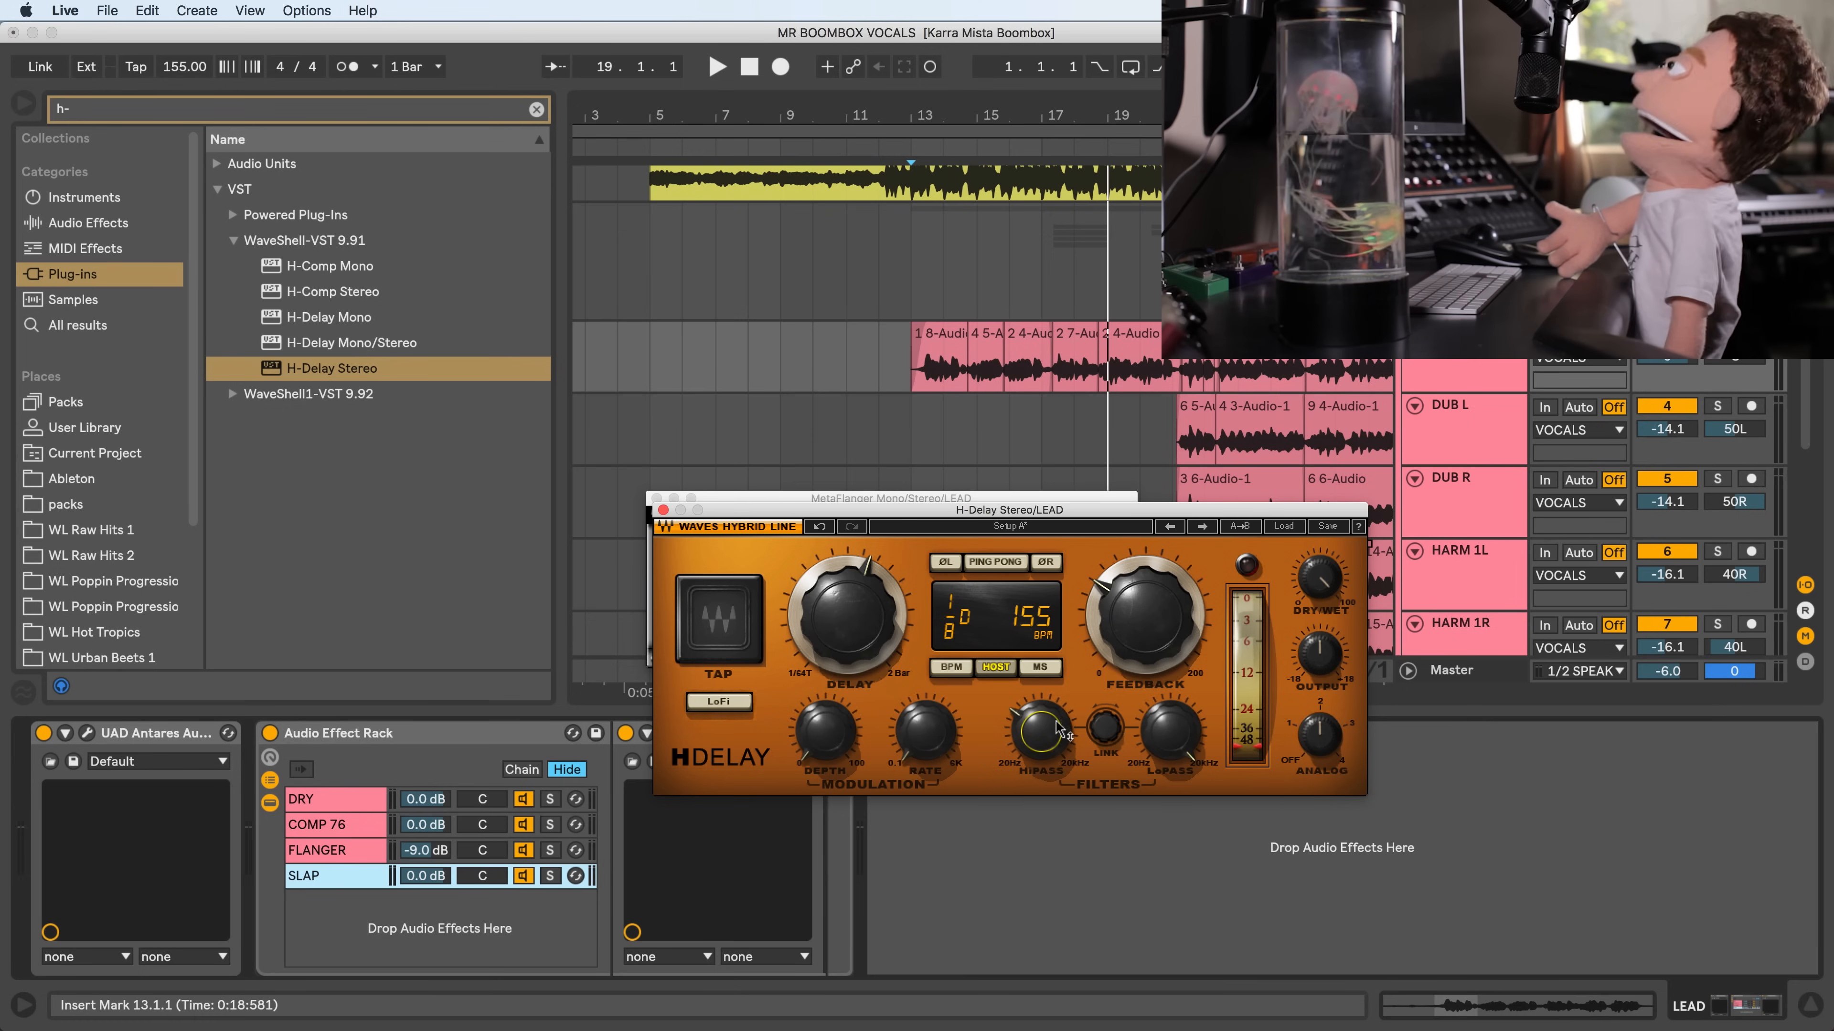
{"action": "left_click_drag", "start_coordinate": [1170, 731], "coordinate": [1040, 734]}
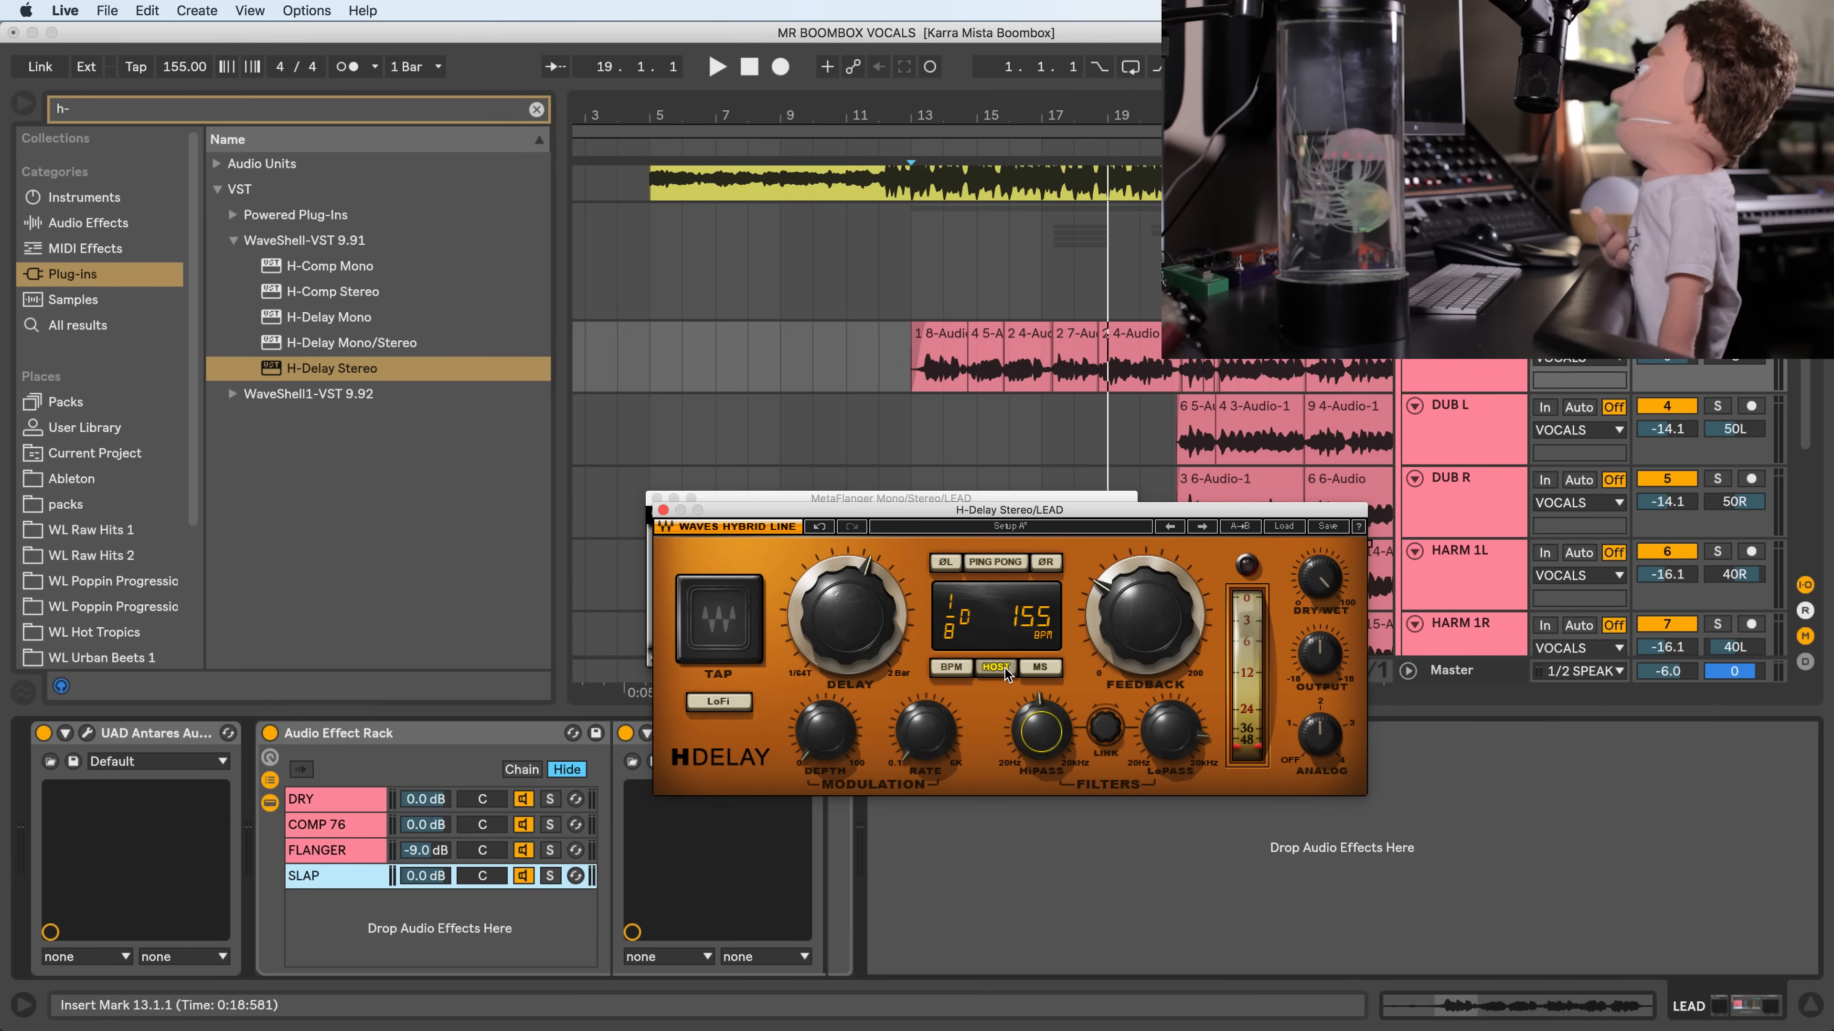
{"action": "left_click", "coordinate": [1039, 668]}
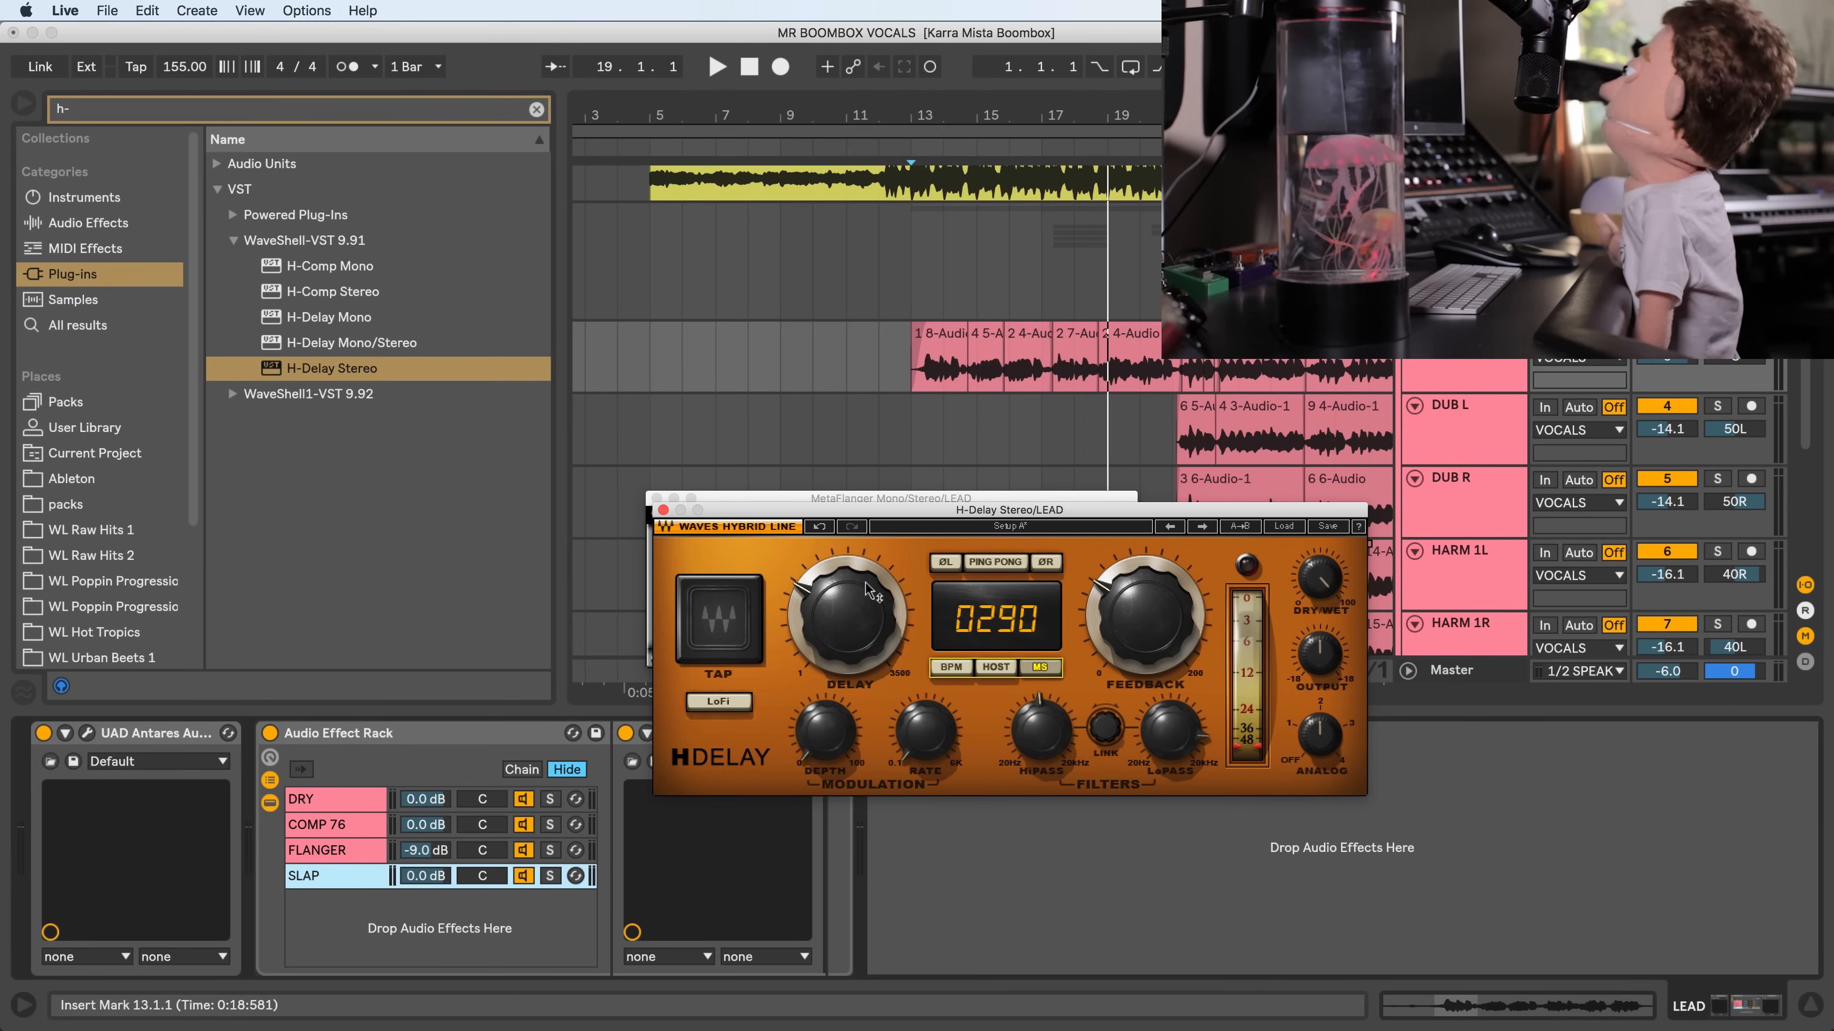
{"action": "left_click_drag", "start_coordinate": [871, 613], "coordinate": [871, 679]}
{"action": "left_click_drag", "start_coordinate": [1146, 616], "coordinate": [1145, 623]}
- During playback from bar 13, enable H-Delay's Ping Pong and LoFi, shorten the delay to 44 ms and reduce the feedback
{"action": "key", "text": "space"}
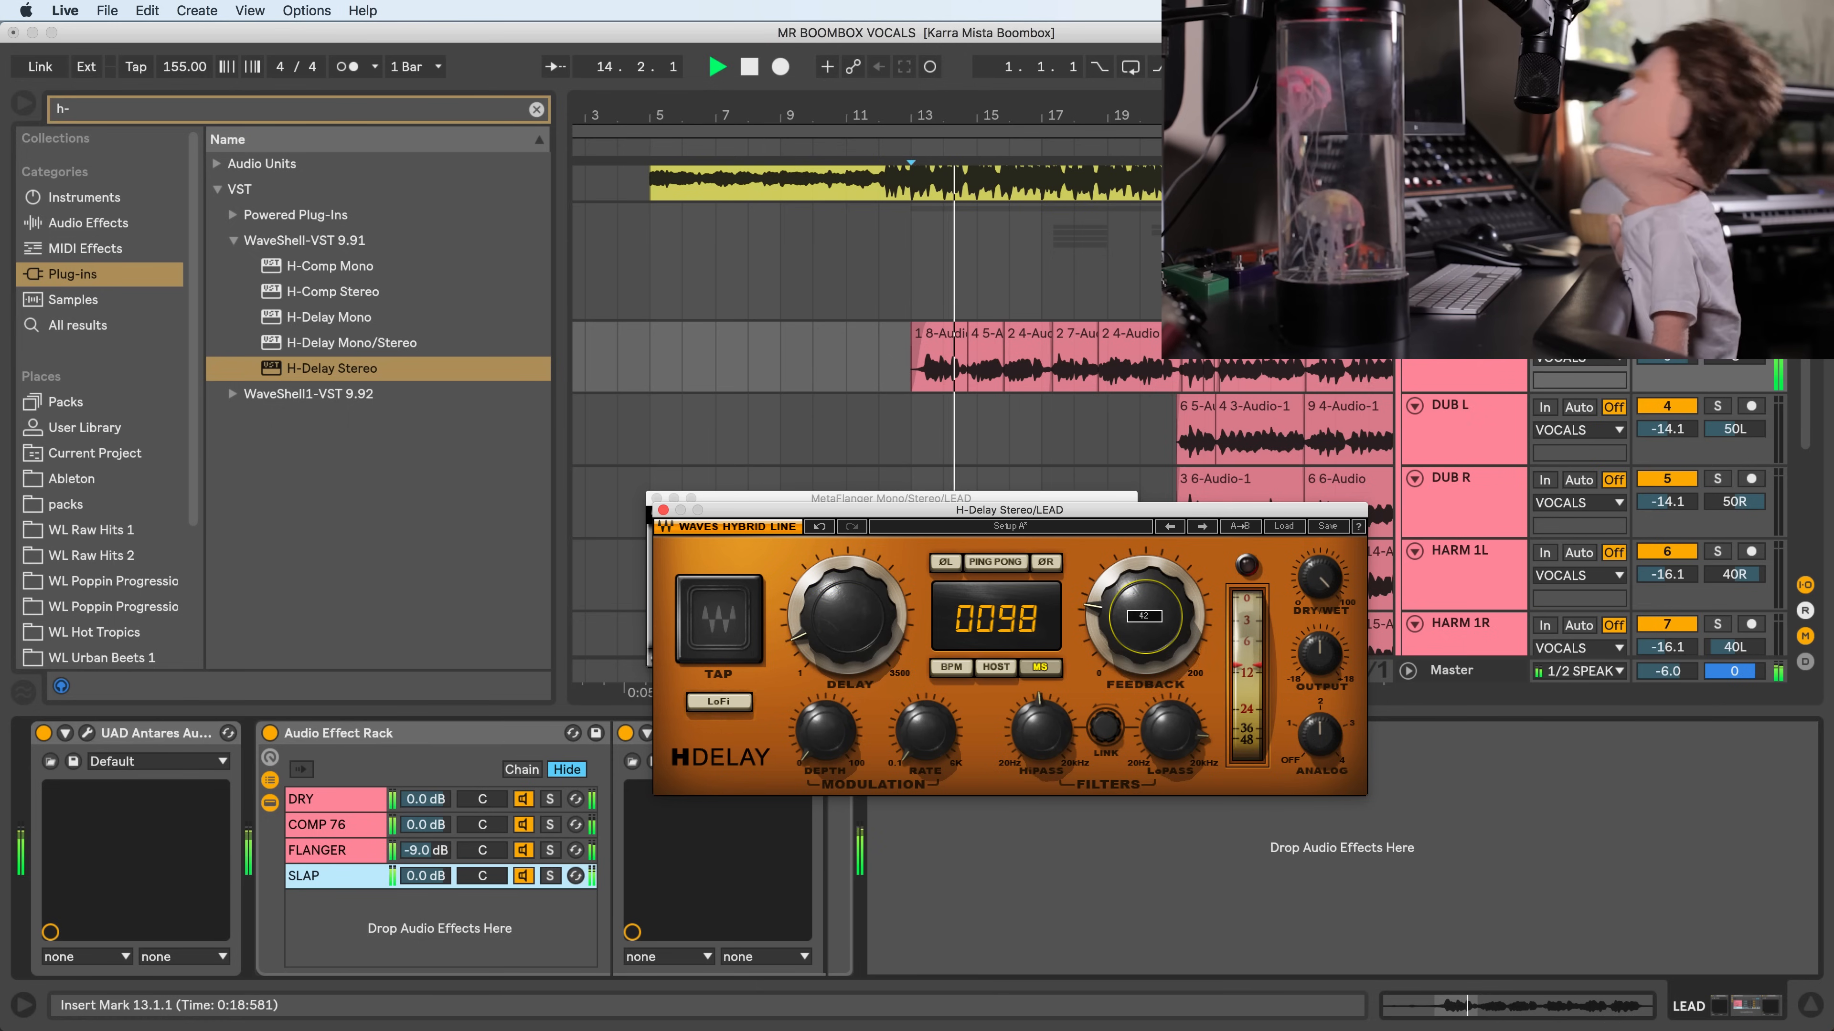
{"action": "left_click", "coordinate": [989, 562]}
{"action": "left_click_drag", "start_coordinate": [855, 602], "coordinate": [855, 638]}
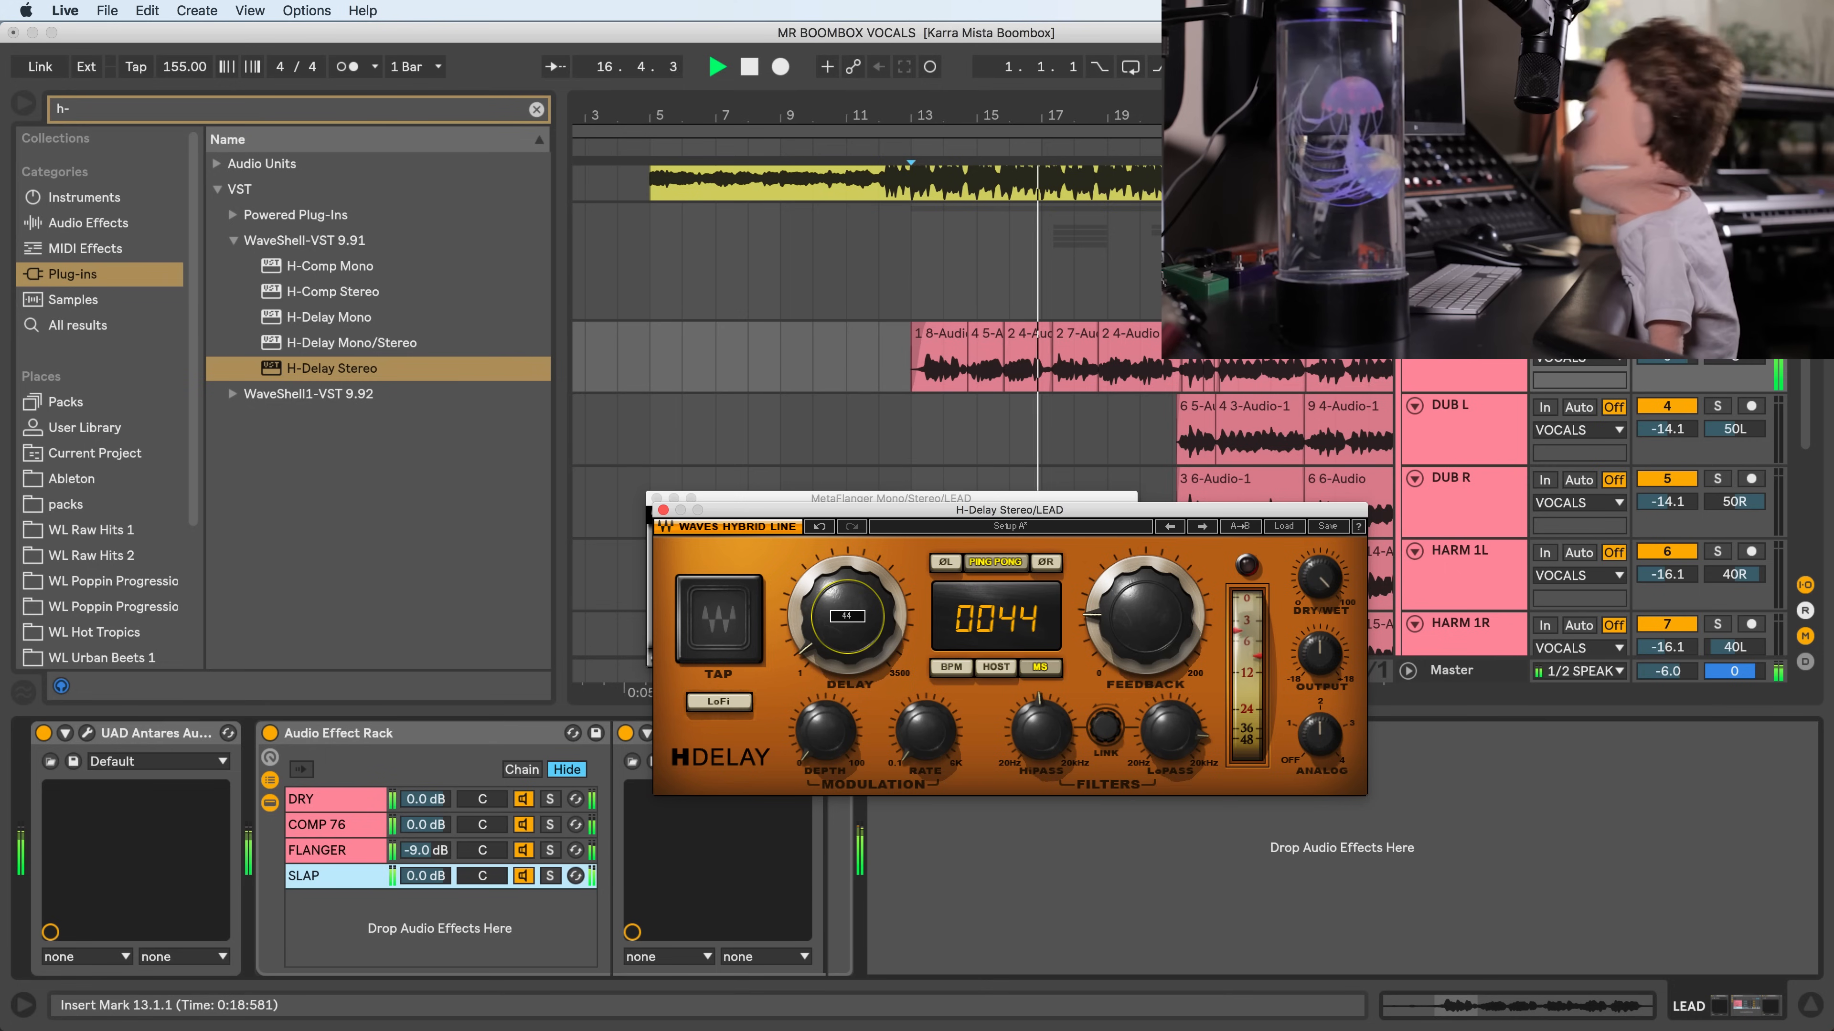
{"action": "left_click_drag", "start_coordinate": [1148, 599], "coordinate": [1148, 607]}
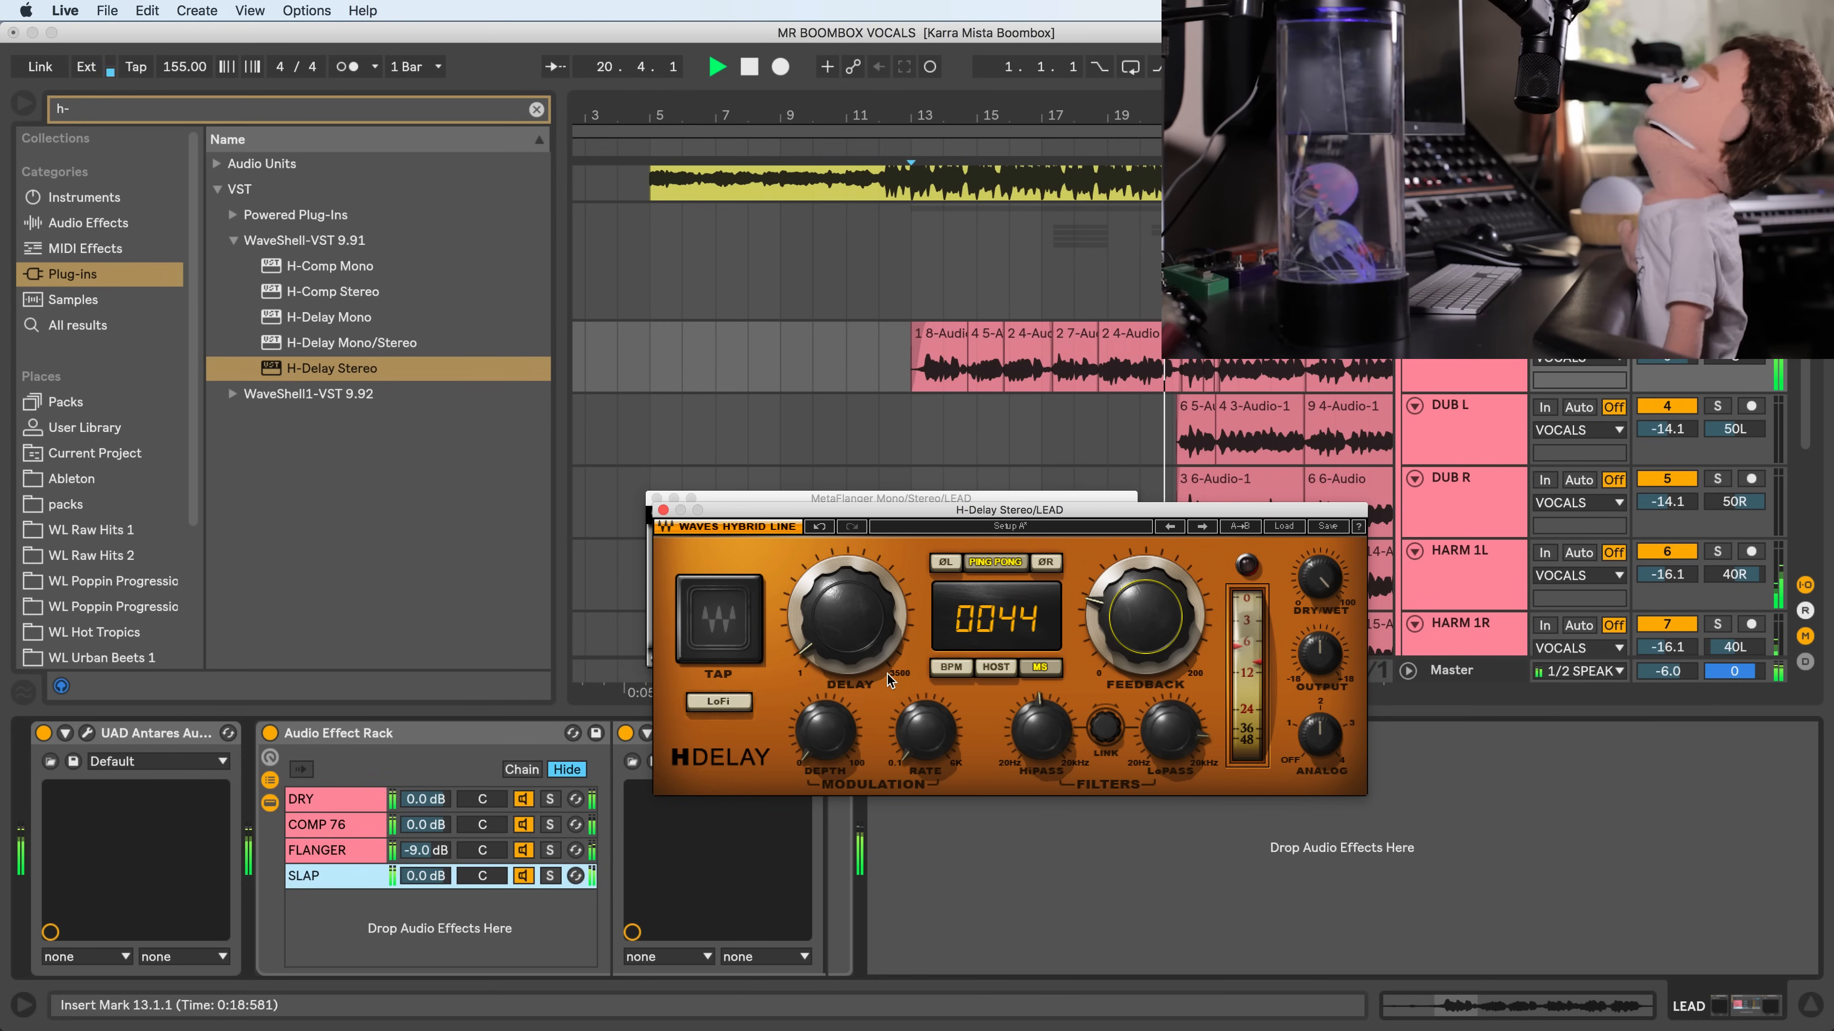
{"action": "left_click", "coordinate": [722, 704]}
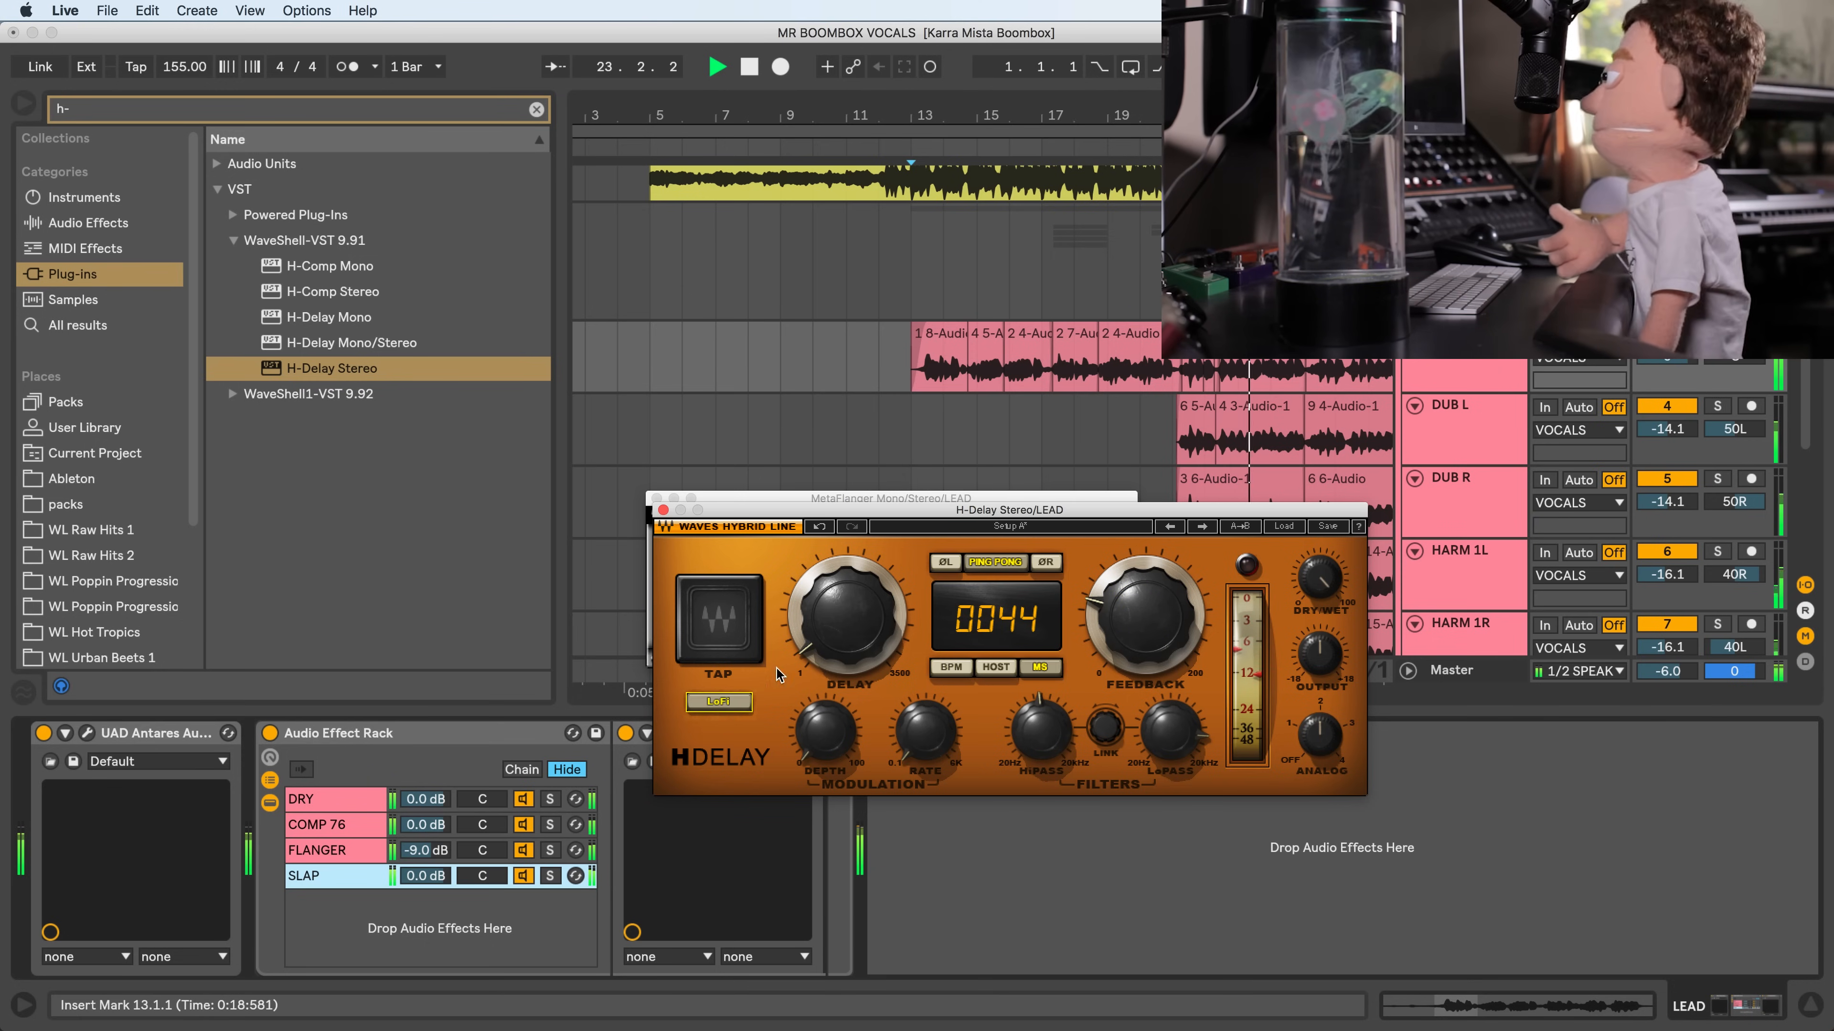
- Toggle LoFi off and on in the SLAP chain's H-Delay during playback to compare the sound
{"action": "left_click", "coordinate": [709, 707]}
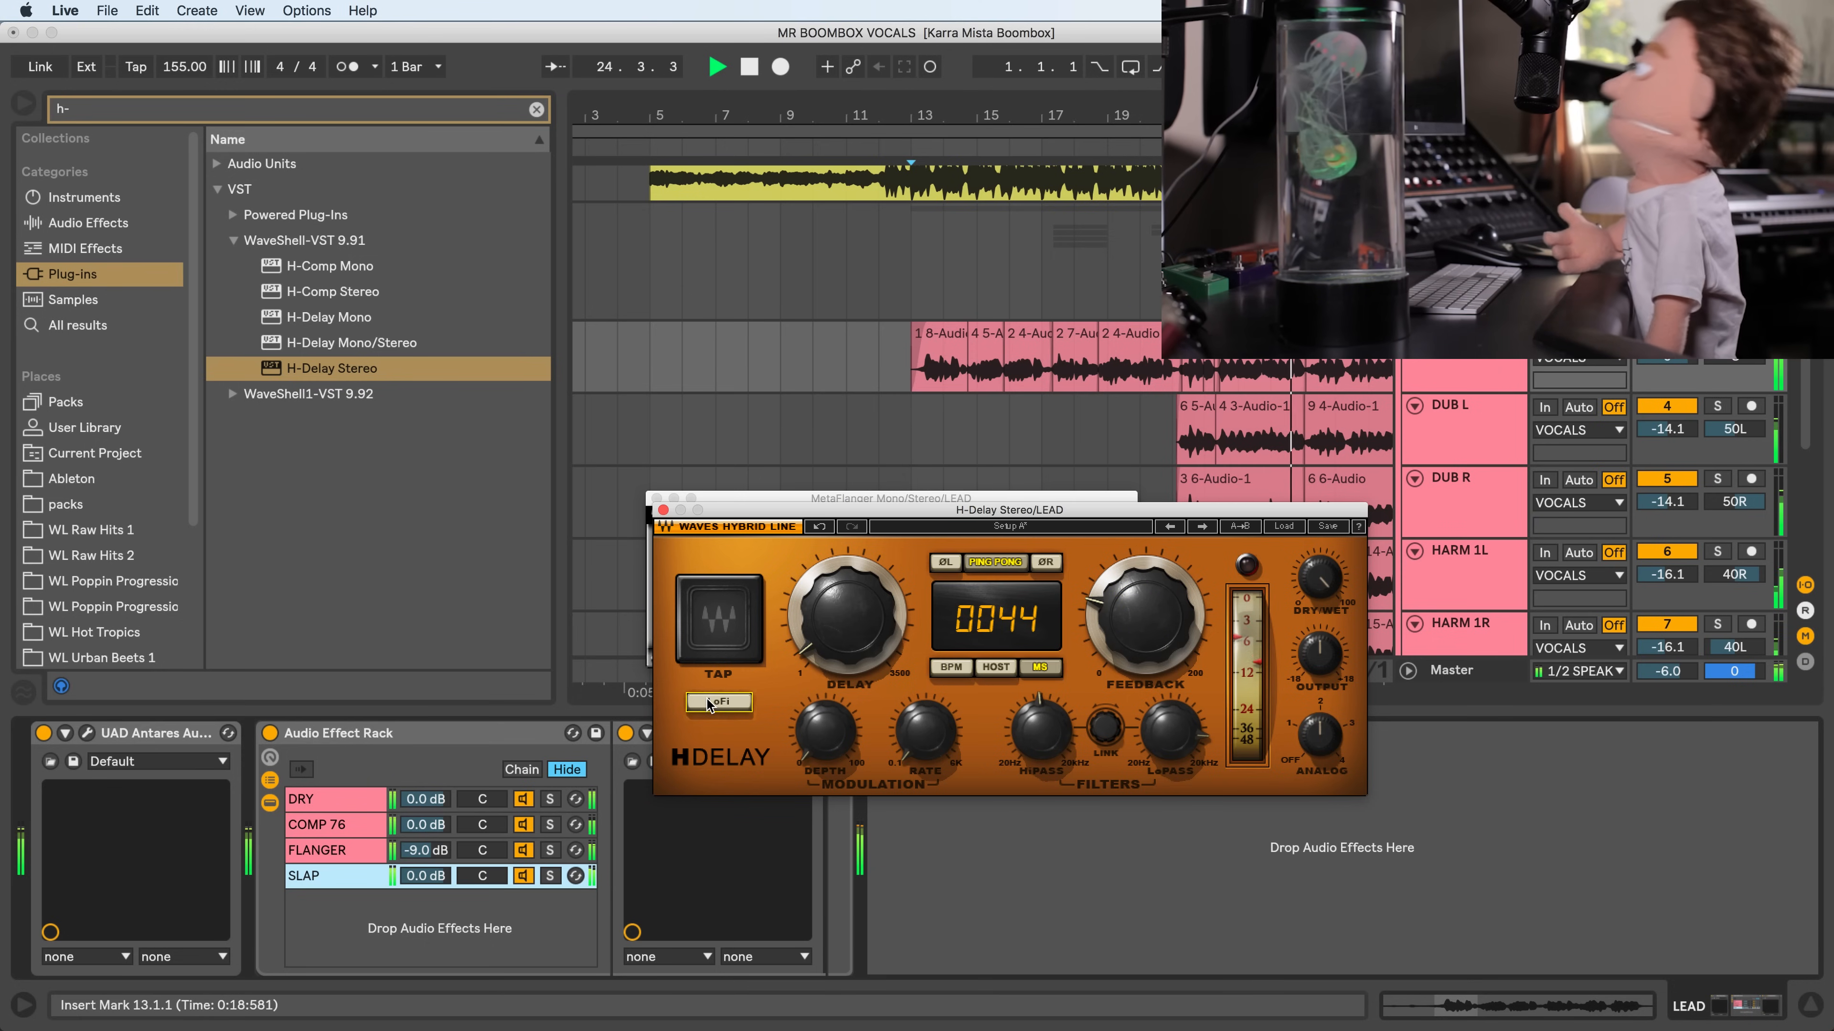
{"action": "left_click", "coordinate": [710, 703]}
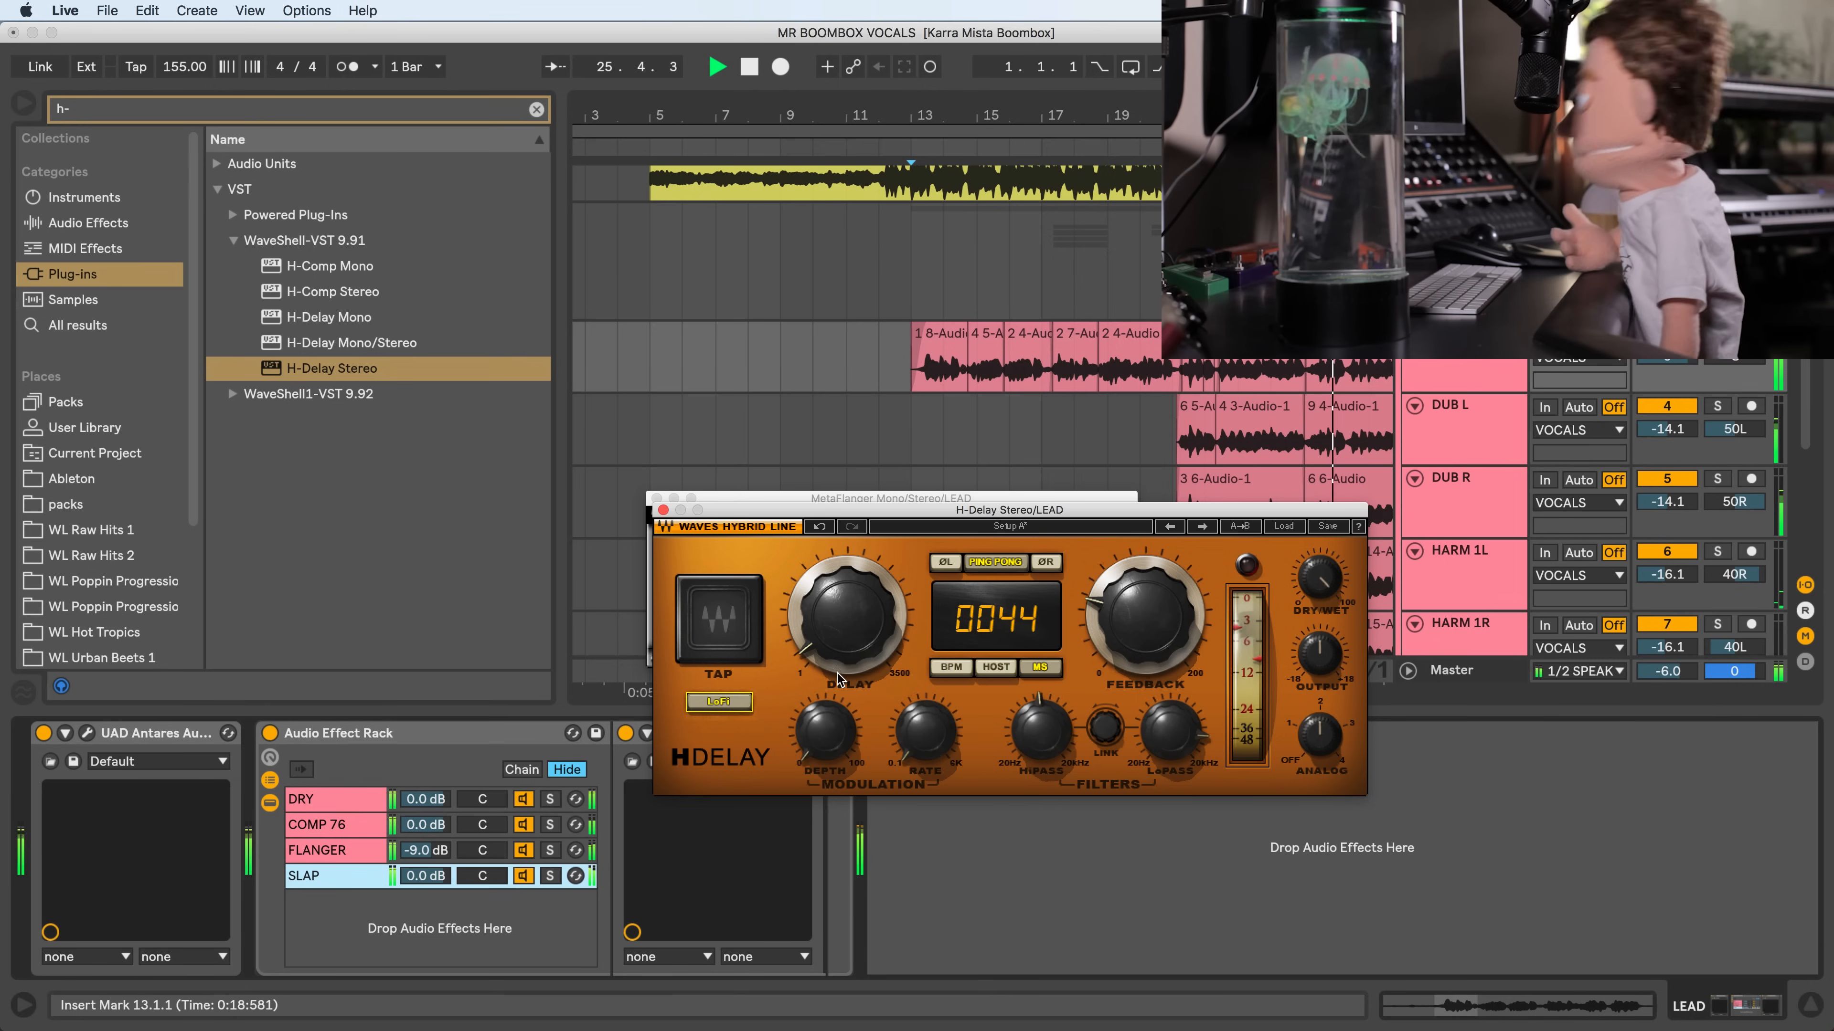
{"action": "left_click", "coordinate": [1310, 719]}
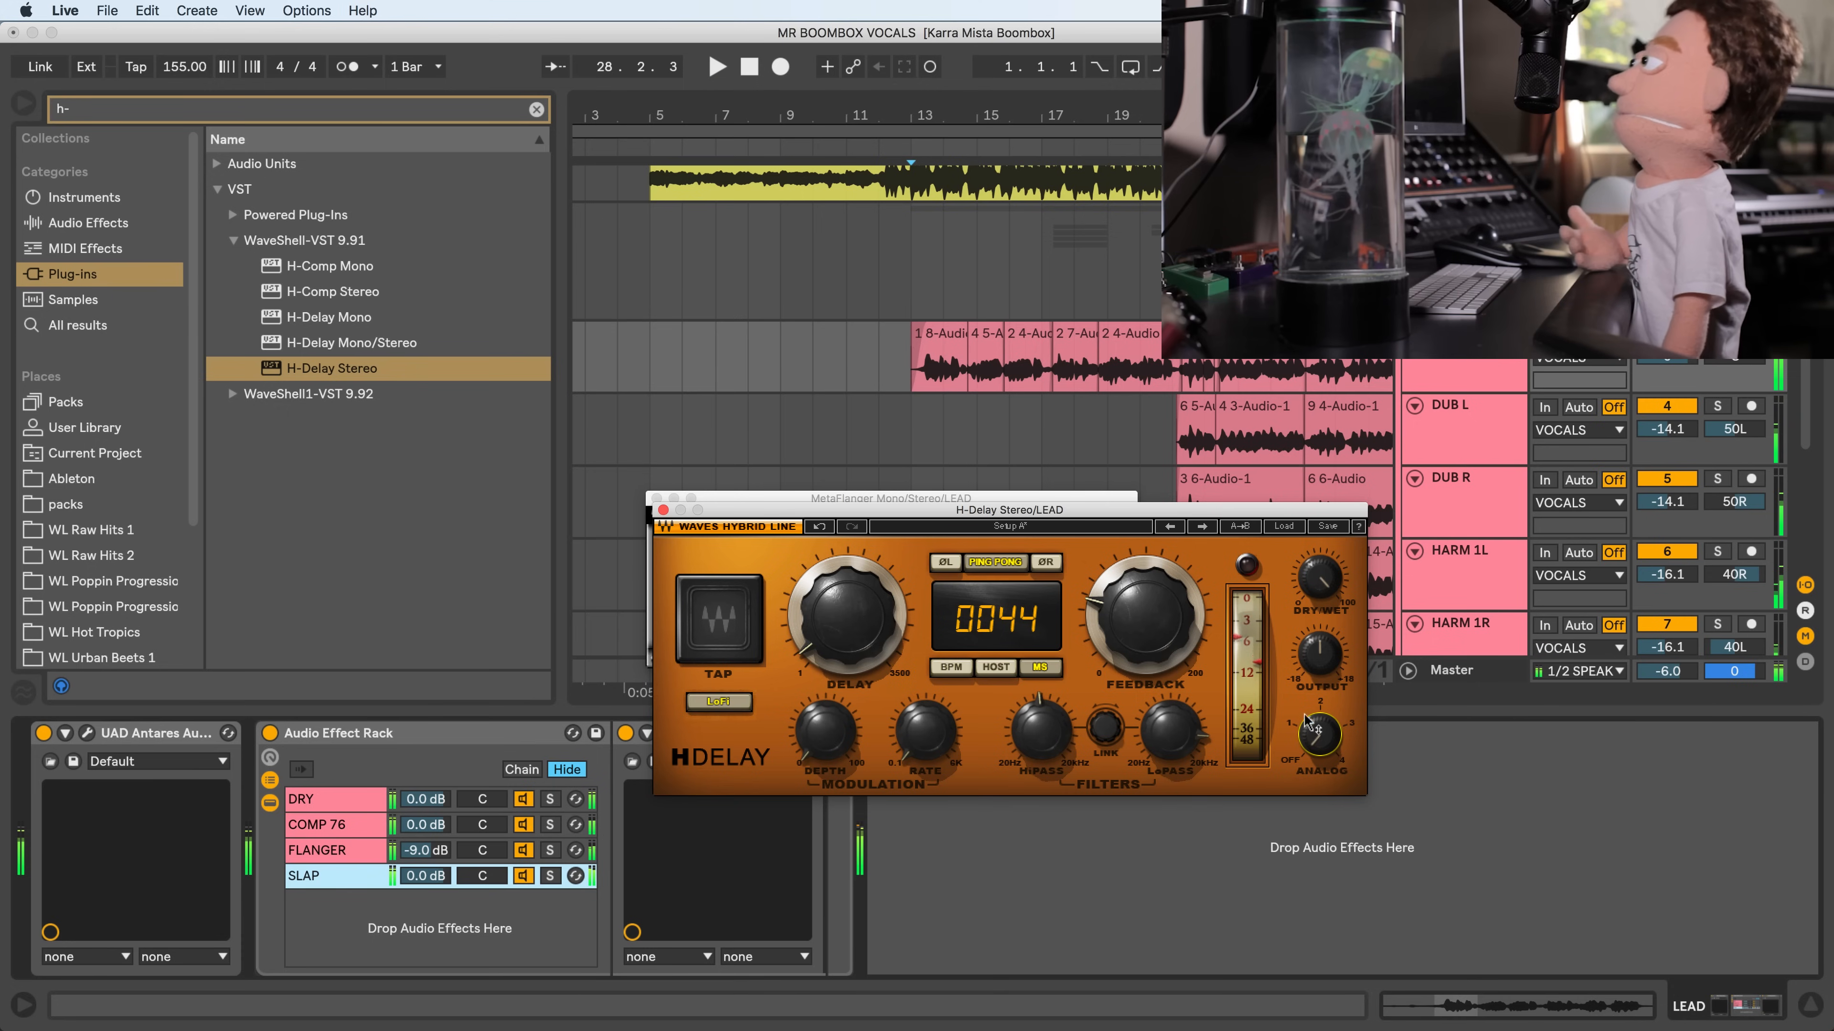
- Play the vocal from bar 13, lower the SLAP H-Delay's feedback further and set its delay to 84 ms
{"action": "key", "text": "space"}
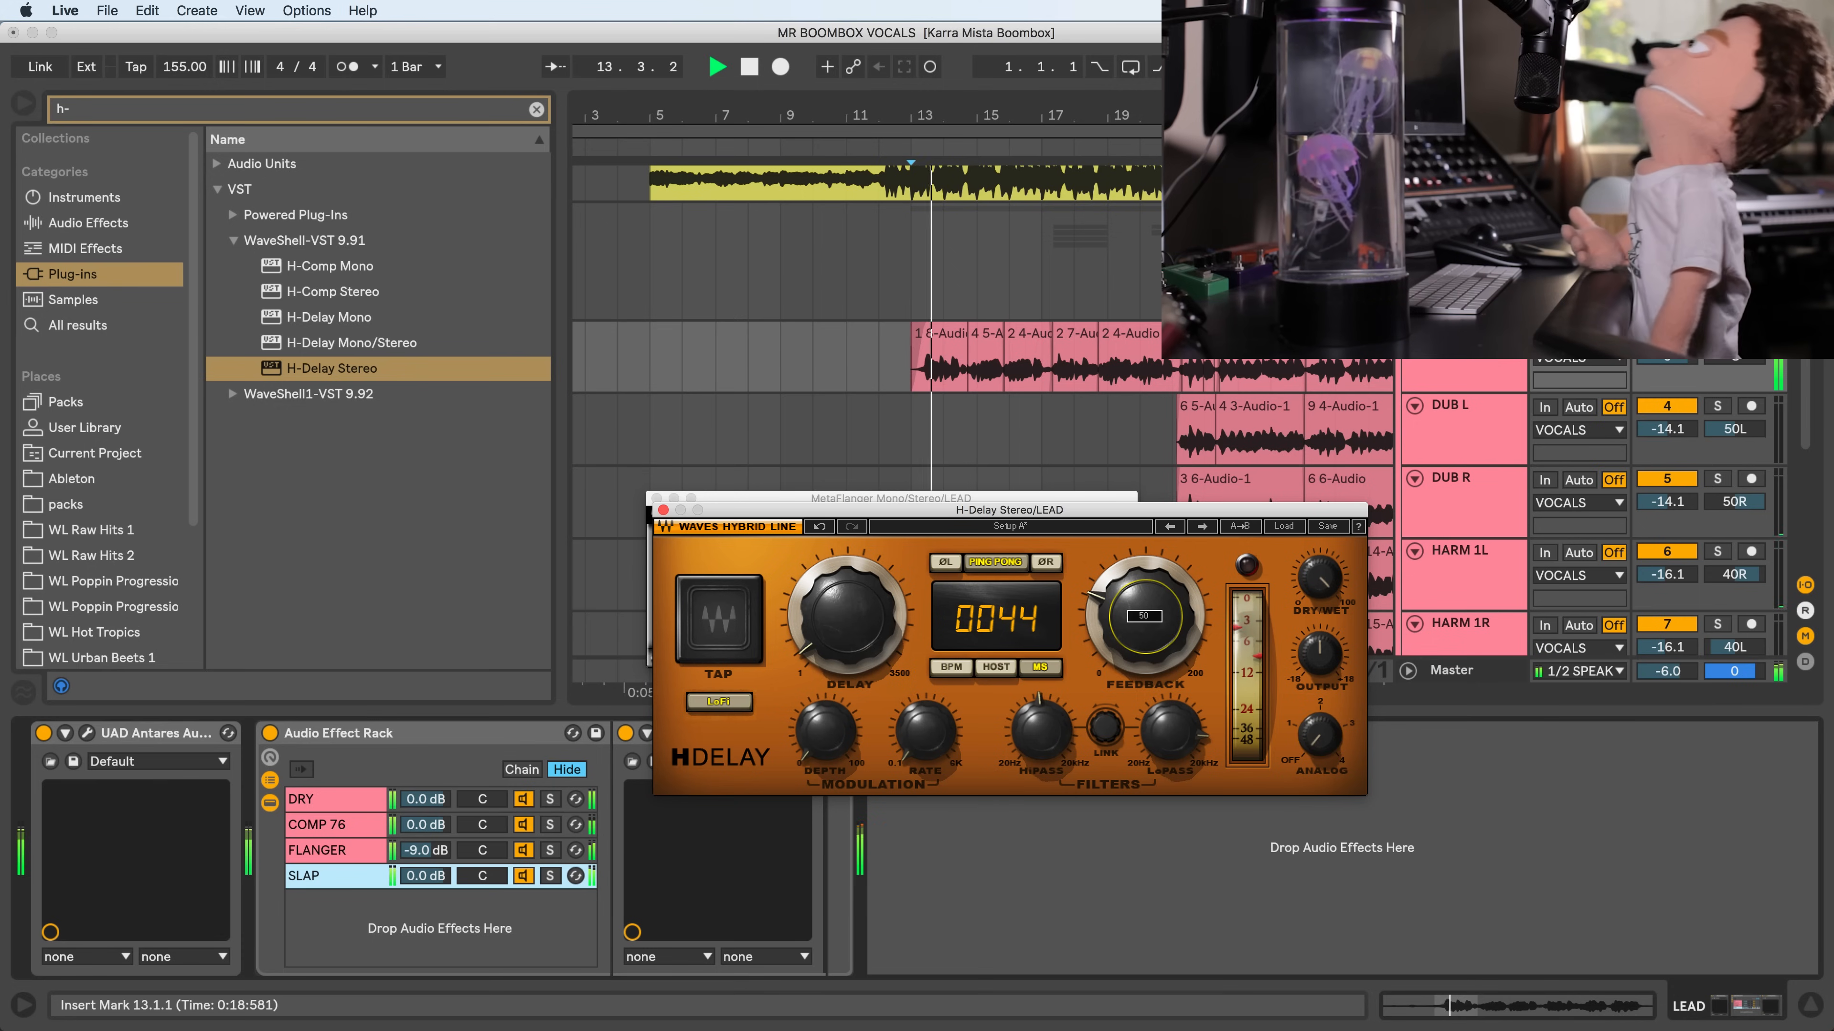
{"action": "left_click", "coordinate": [1168, 627]}
{"action": "left_click_drag", "start_coordinate": [1146, 619], "coordinate": [1145, 672]}
{"action": "mouse_move", "coordinate": [847, 616]}
{"action": "left_mouse_down"}
{"action": "mouse_move", "coordinate": [847, 592]}
{"action": "mouse_move", "coordinate": [829, 596]}
{"action": "left_mouse_up"}
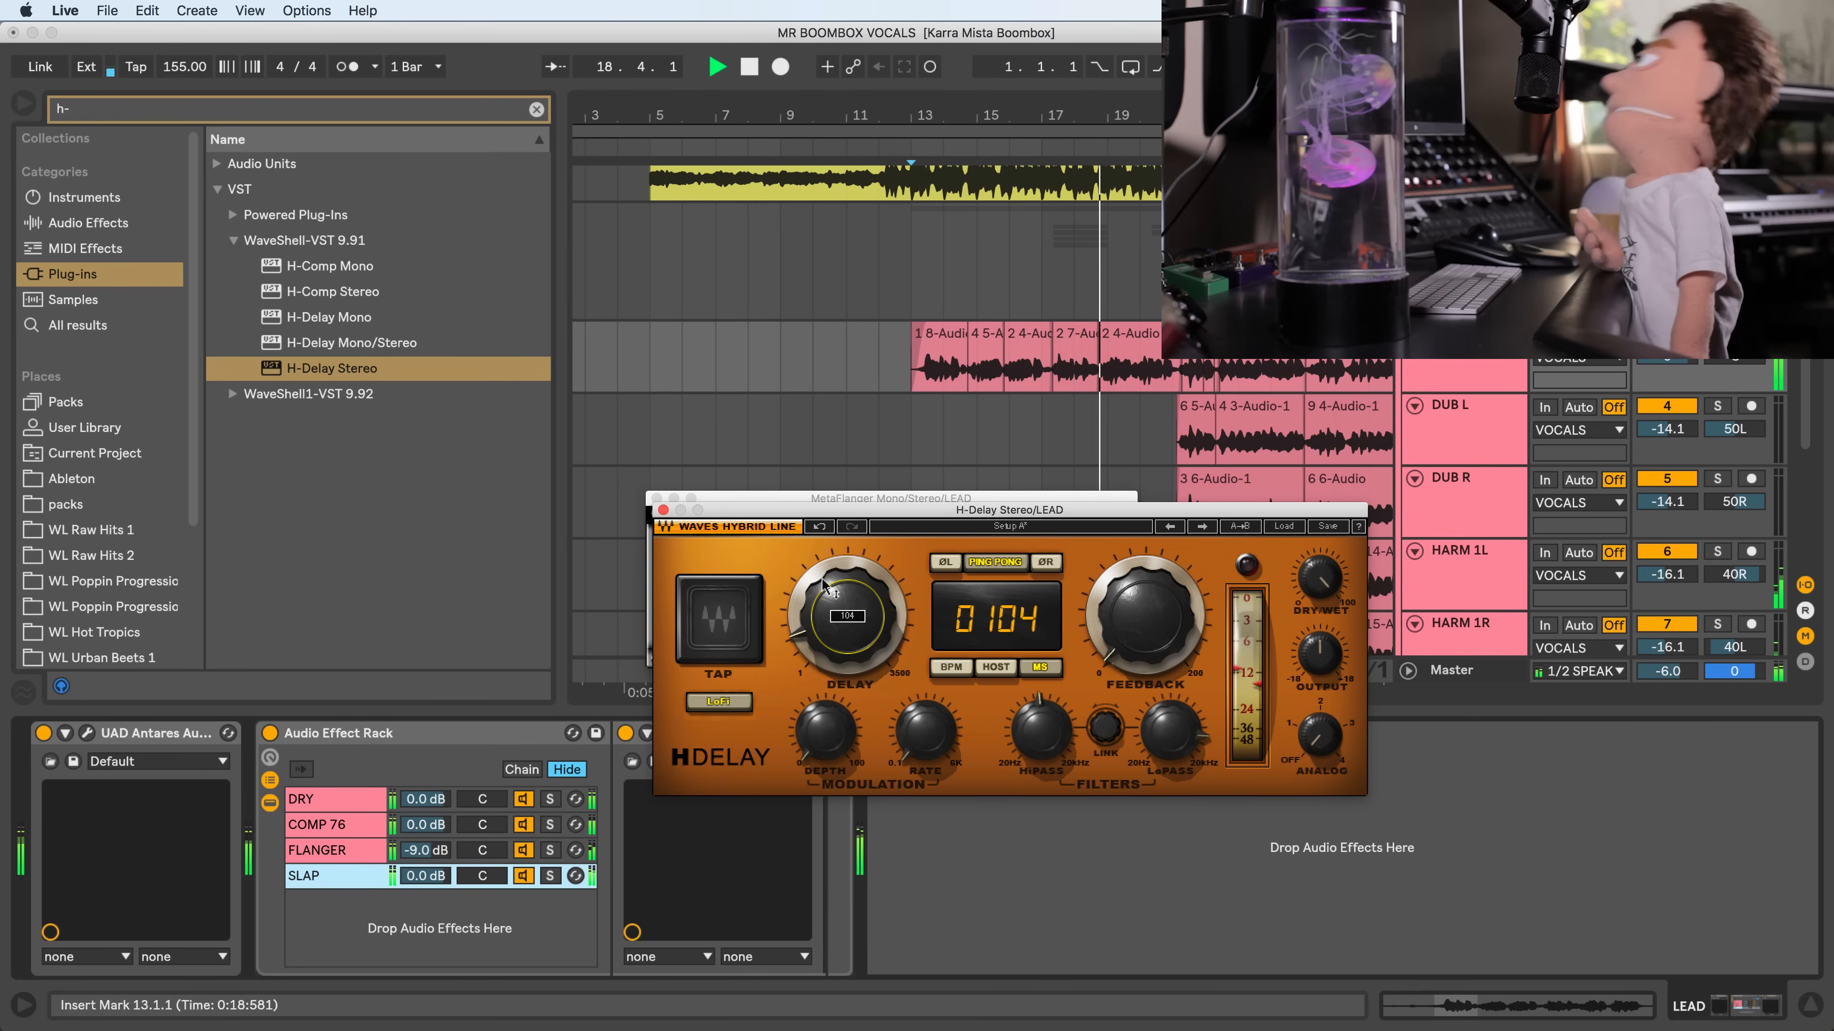
{"action": "left_click_drag", "start_coordinate": [823, 584], "coordinate": [823, 590]}
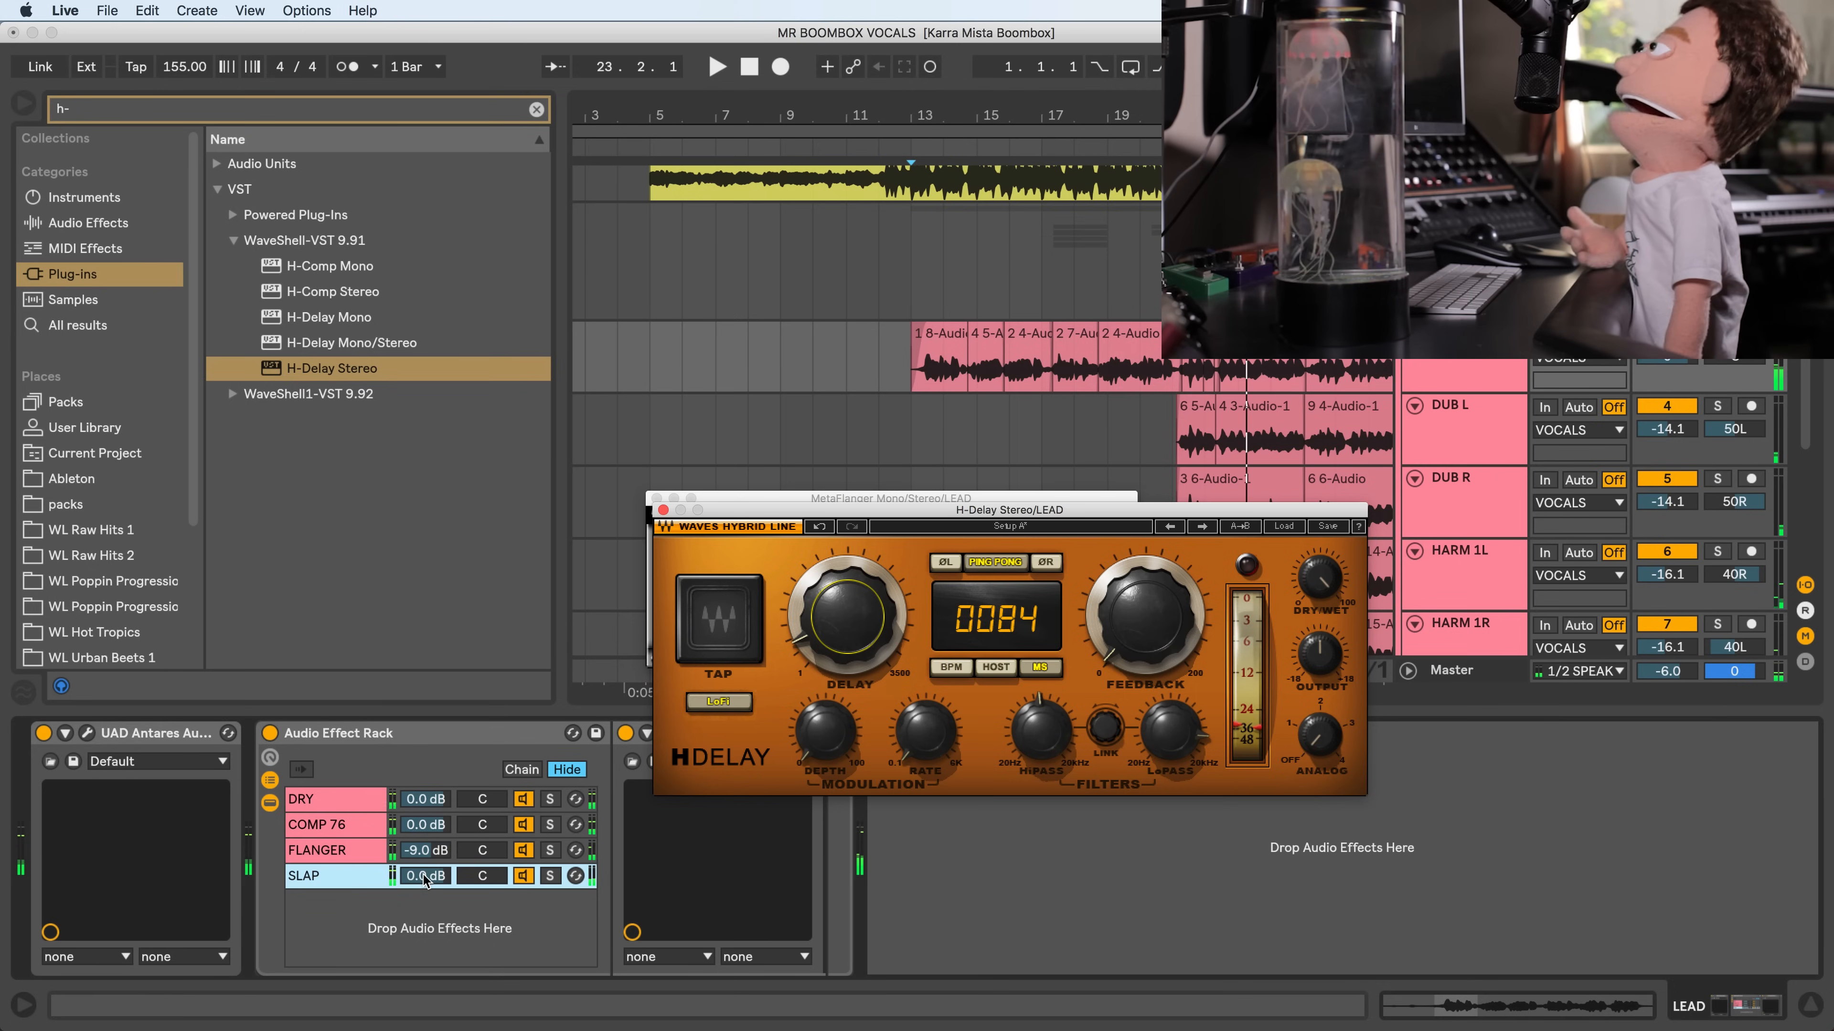
- Lower the SLAP chain volume to -11.0 dB while auditioning the vocal from bar 13
{"action": "key", "text": "space"}
{"action": "left_click_drag", "start_coordinate": [426, 880], "coordinate": [425, 920]}
{"action": "key", "text": "space"}
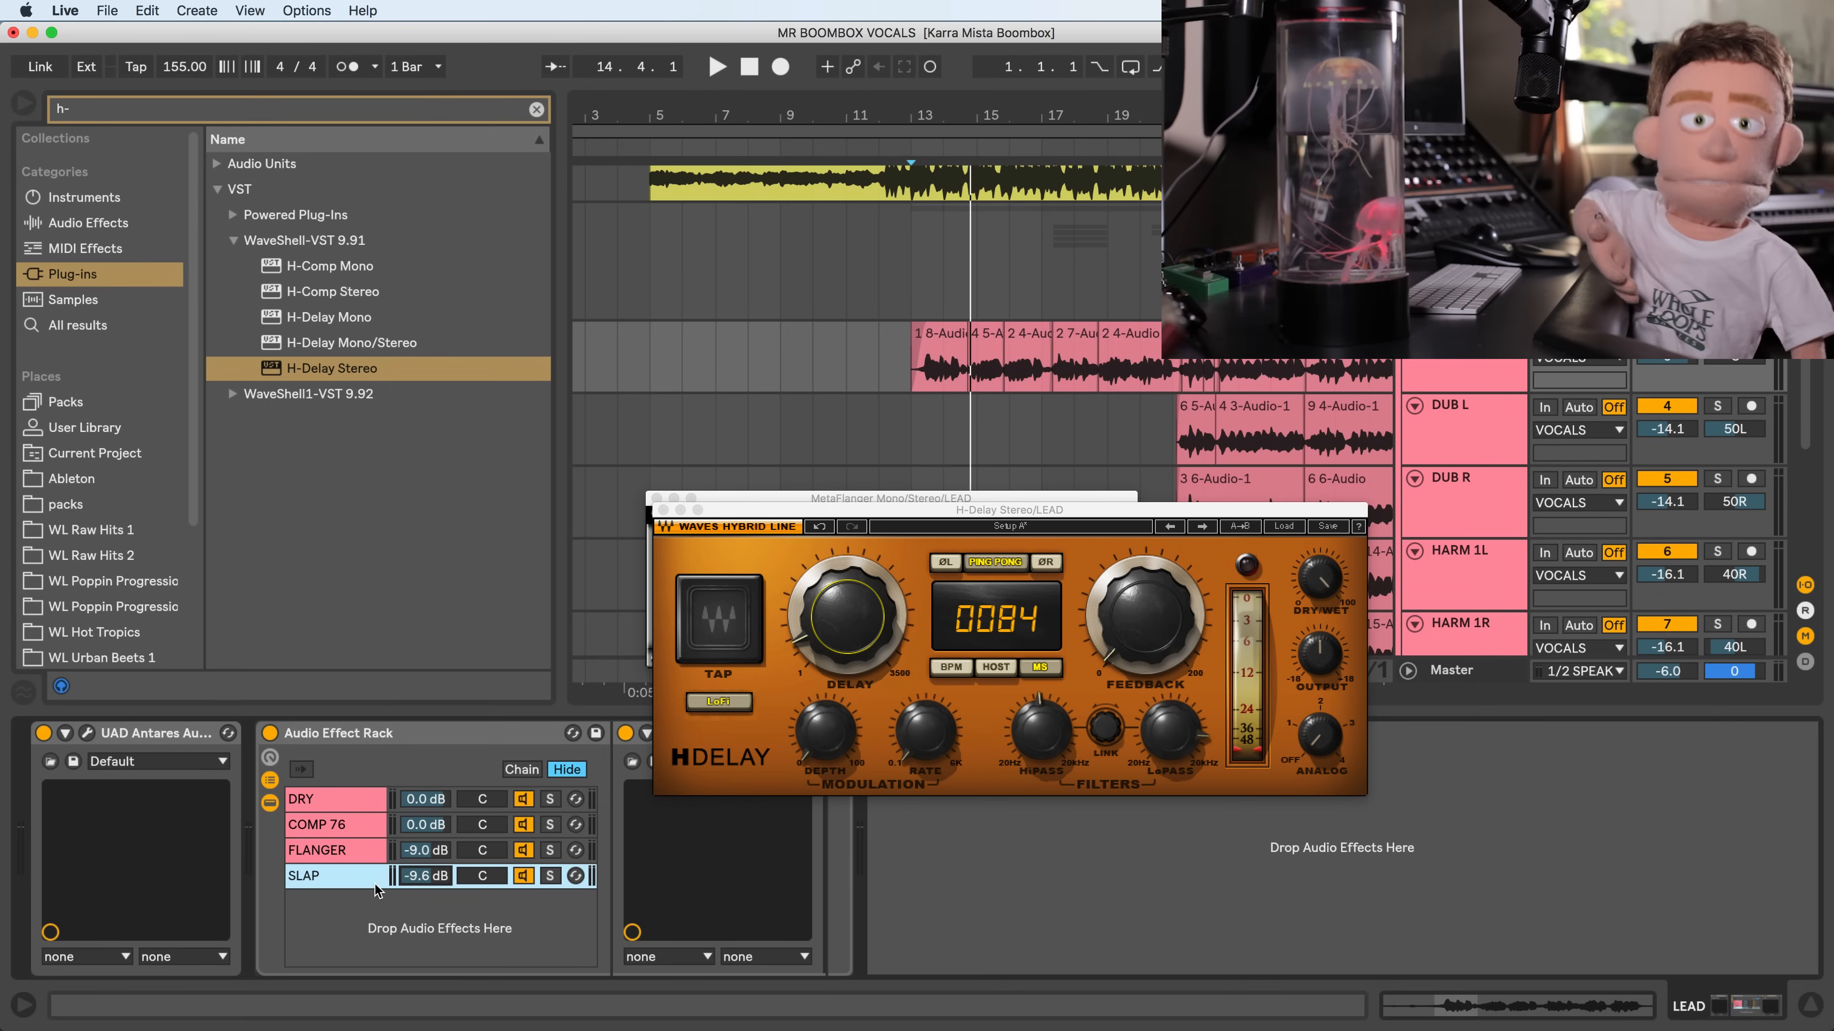
{"action": "key", "text": "space"}
{"action": "left_click_drag", "start_coordinate": [432, 877], "coordinate": [432, 885]}
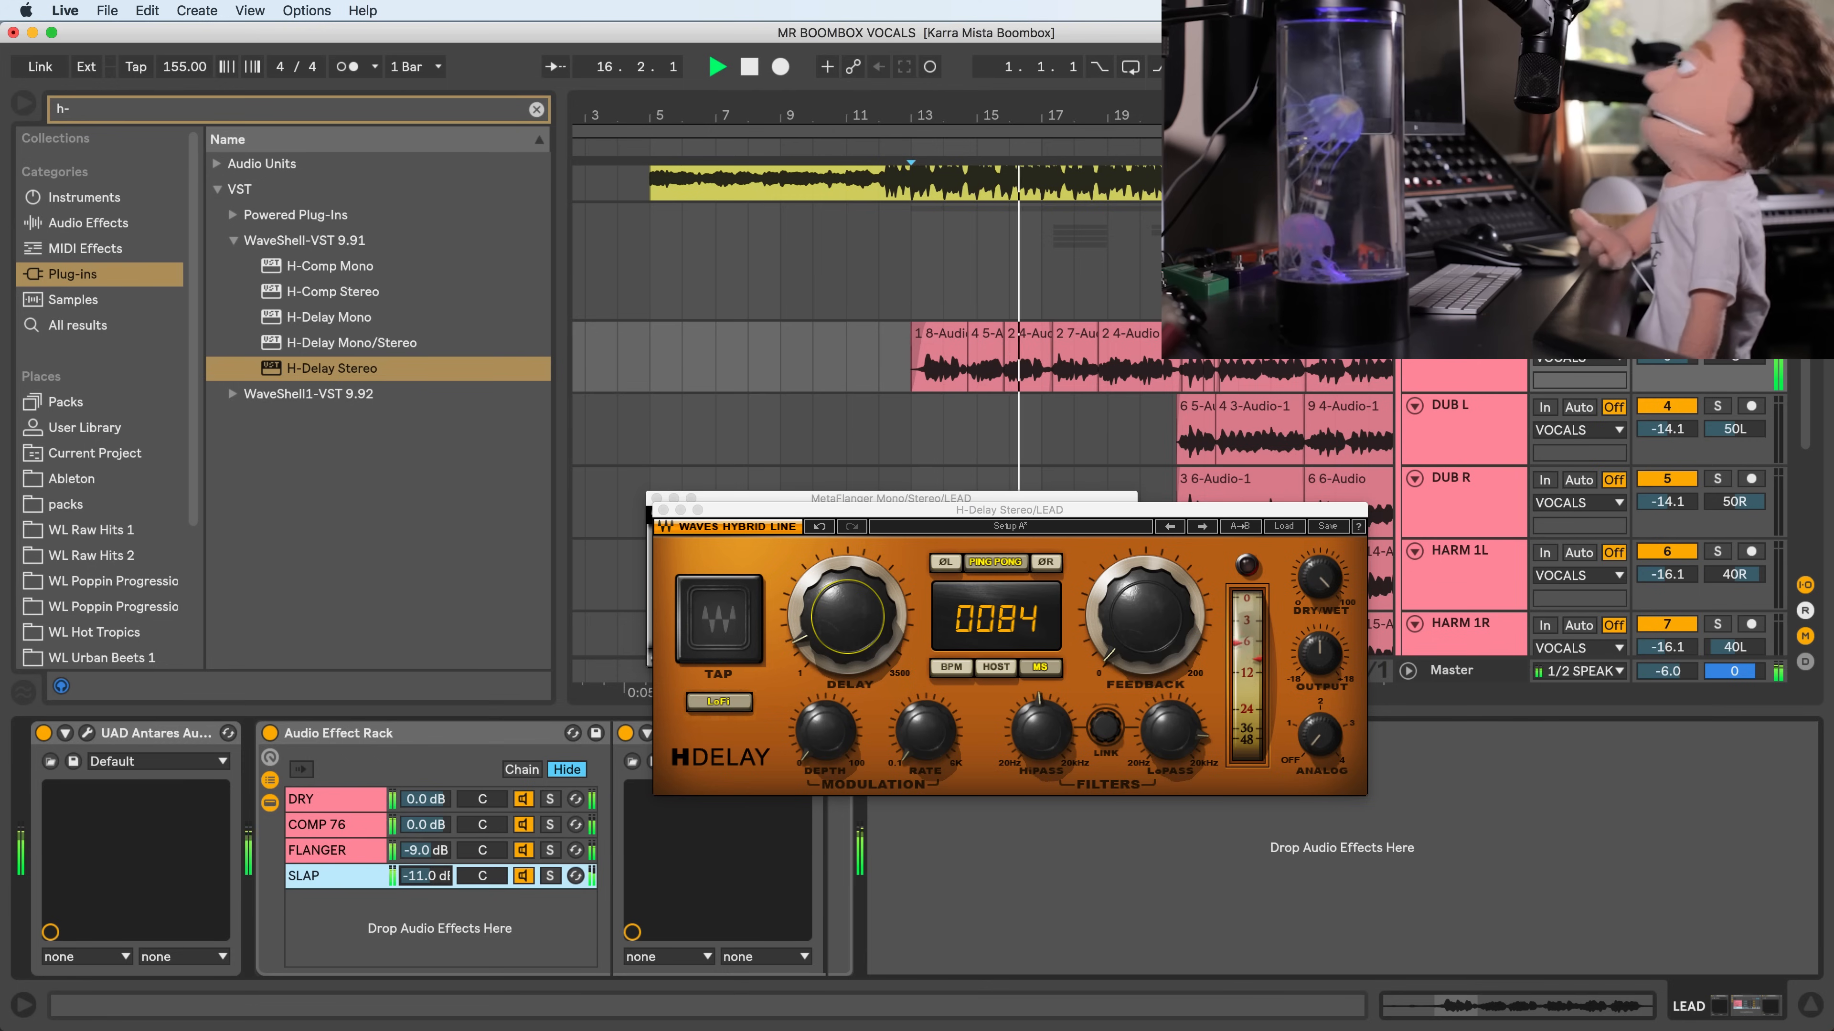
- Stop playback and pan the FLANGER chain to 1R and the SLAP chain to 1L
{"action": "key", "text": "space"}
{"action": "left_click", "coordinate": [473, 851]}
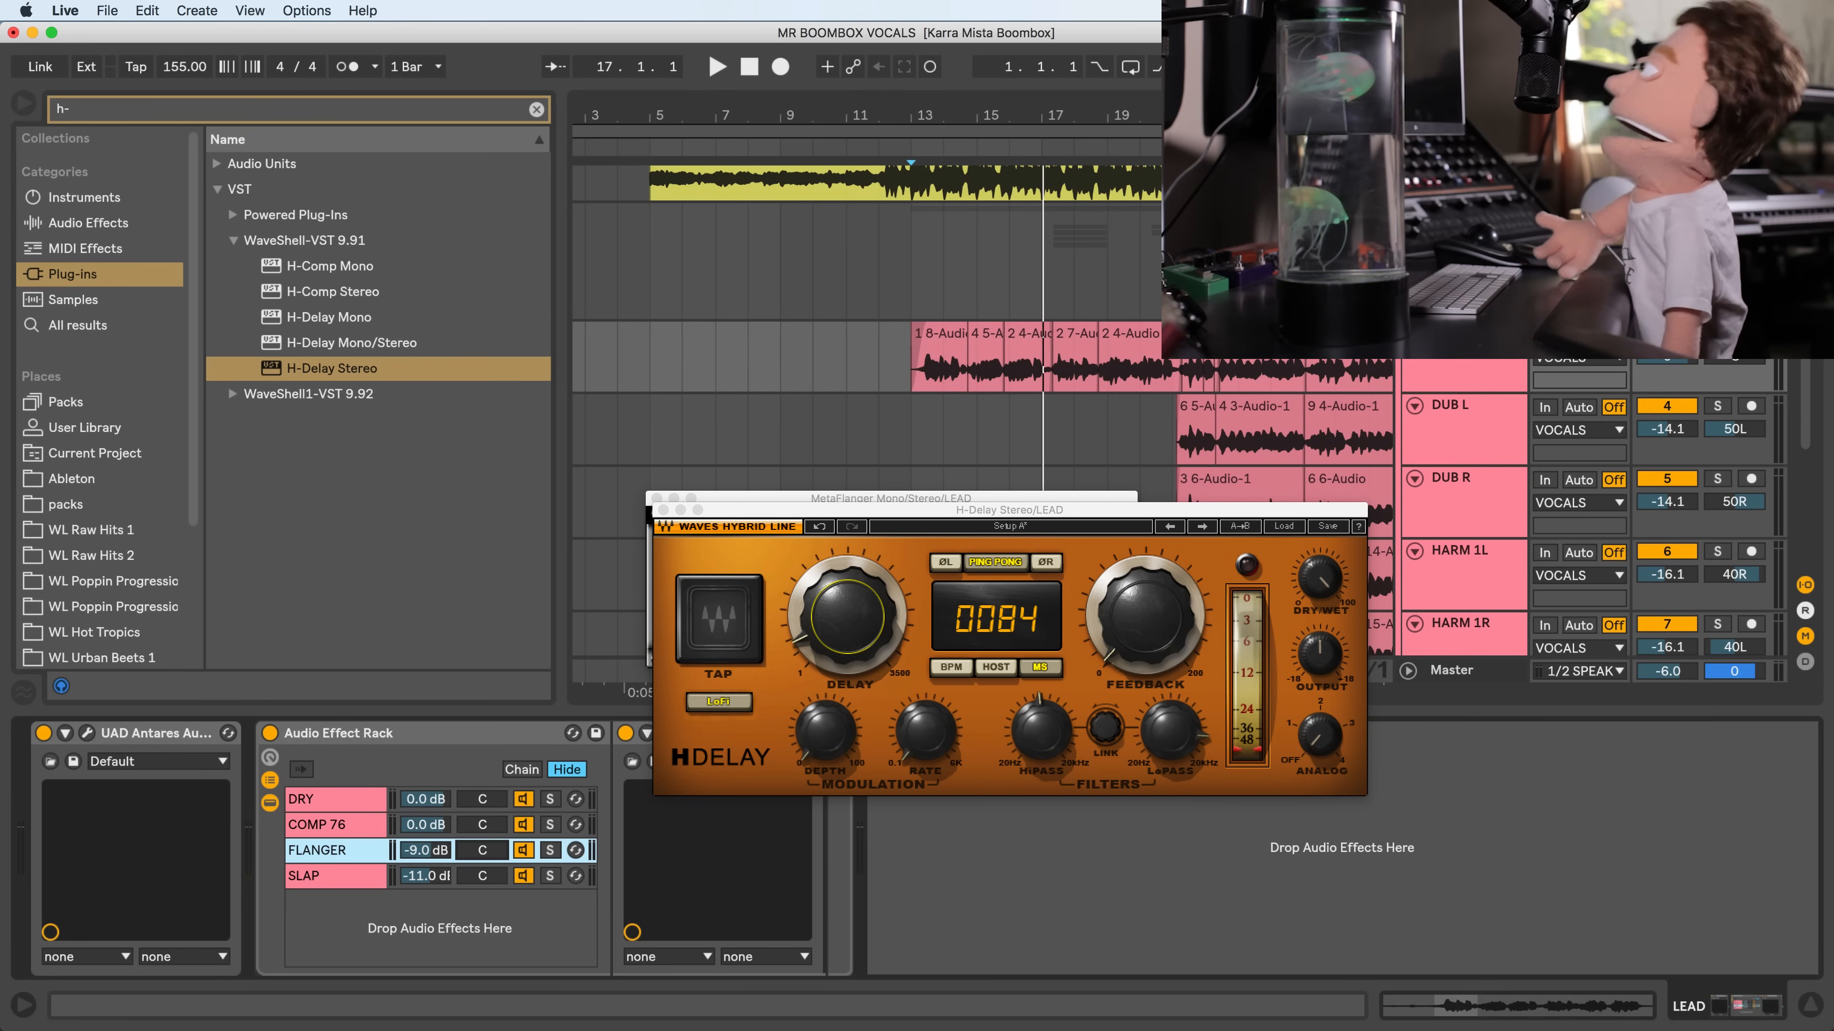
{"action": "left_click_drag", "start_coordinate": [492, 875], "coordinate": [491, 878]}
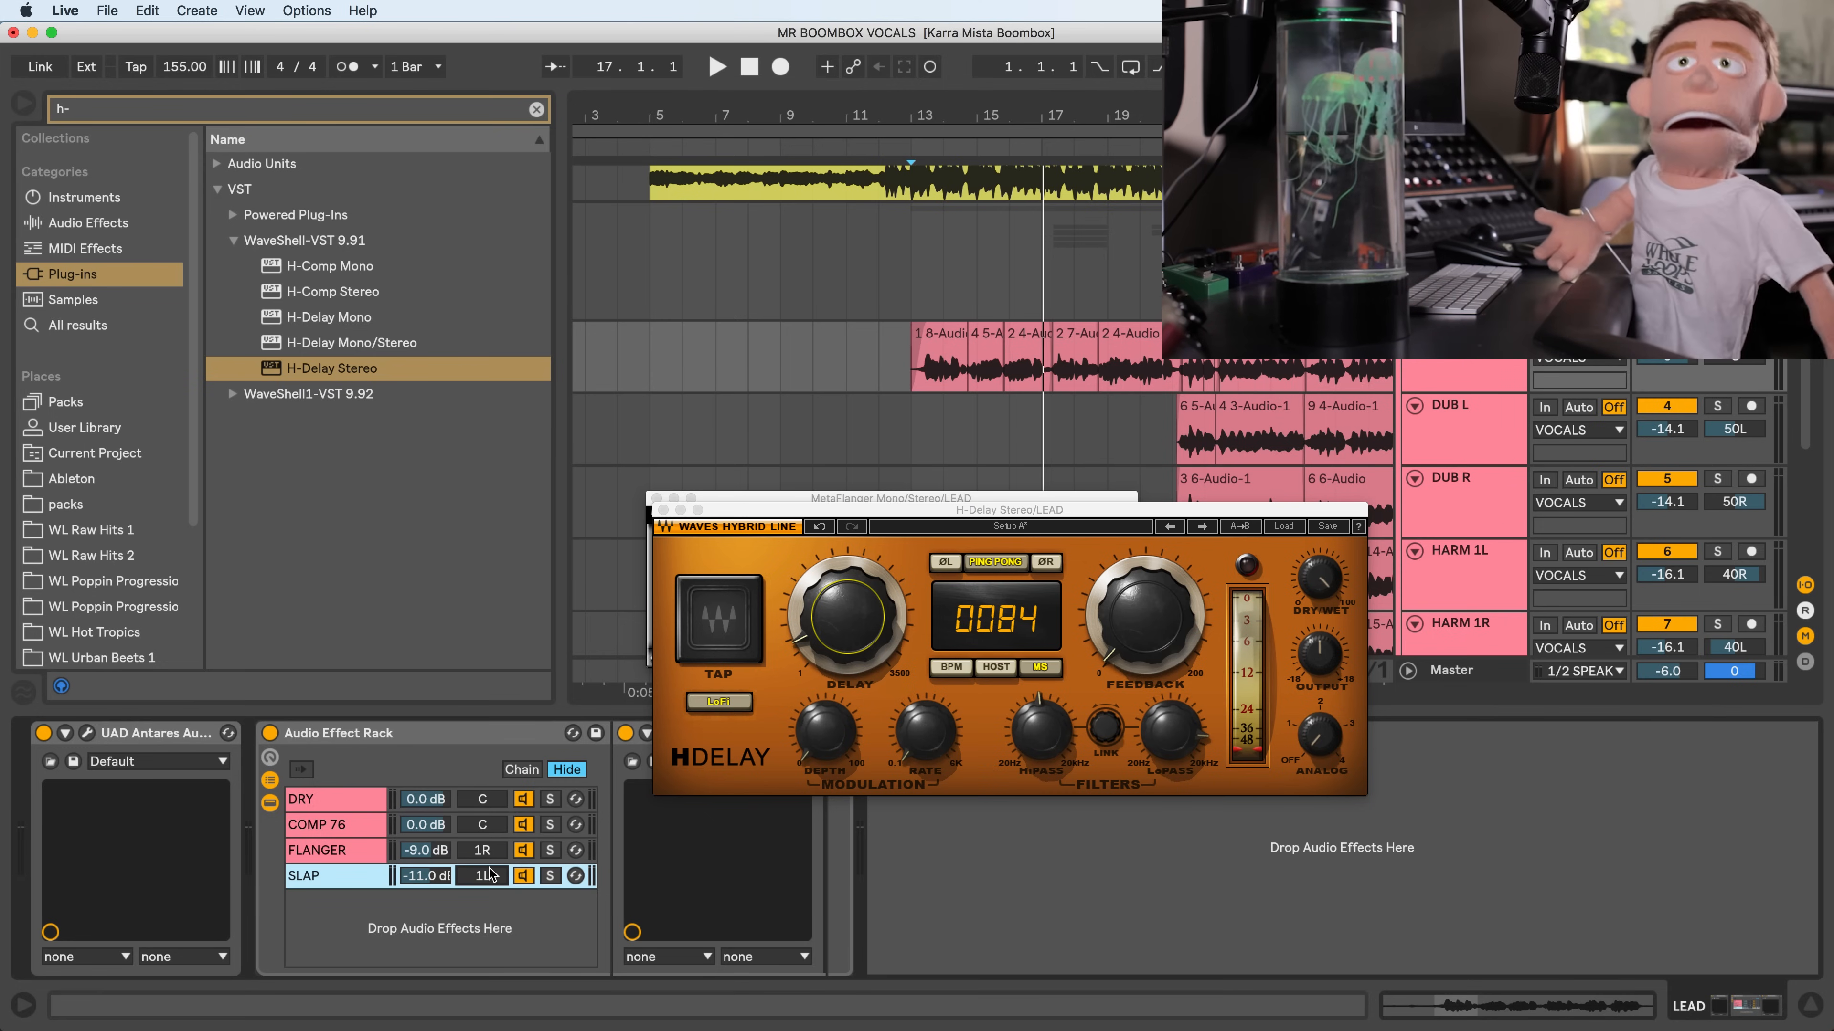
- Play from bar 13 and compare the FLANGER and SLAP panning by undoing both pan changes and redoing them
{"action": "key", "text": "space"}
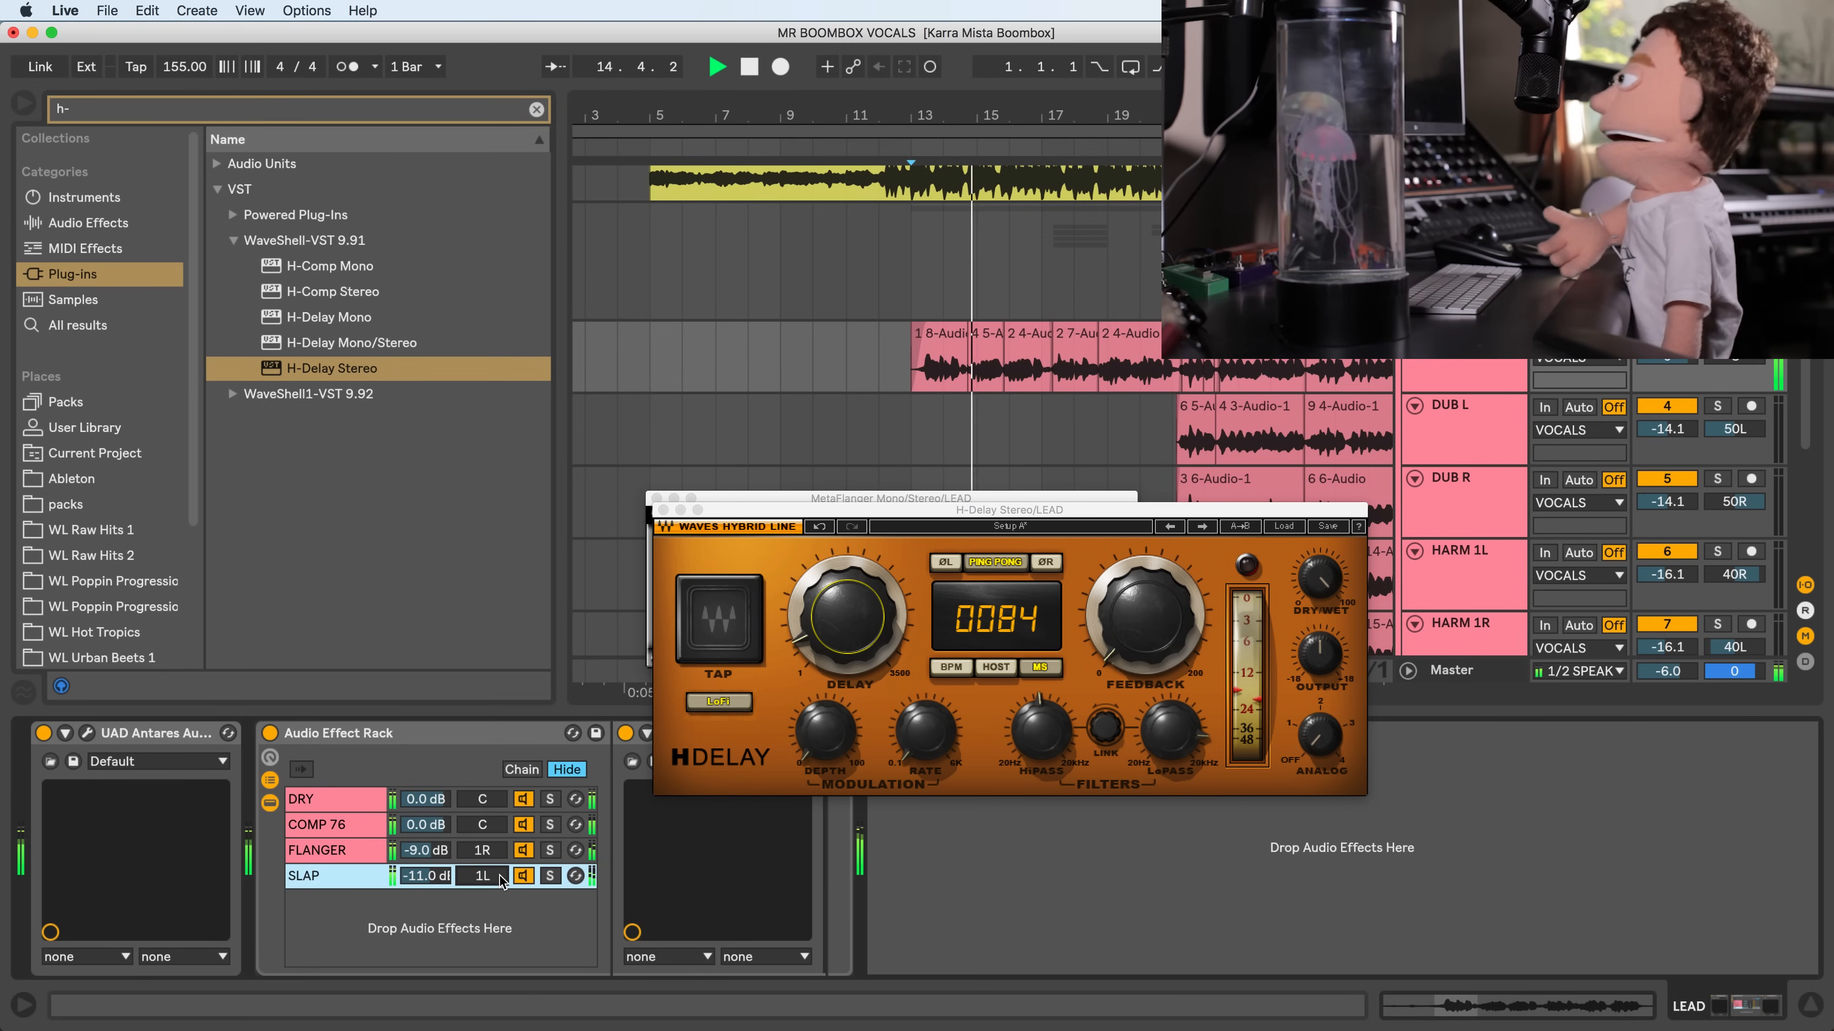
{"action": "key", "text": "super+z"}
{"action": "key", "text": "super+z"}
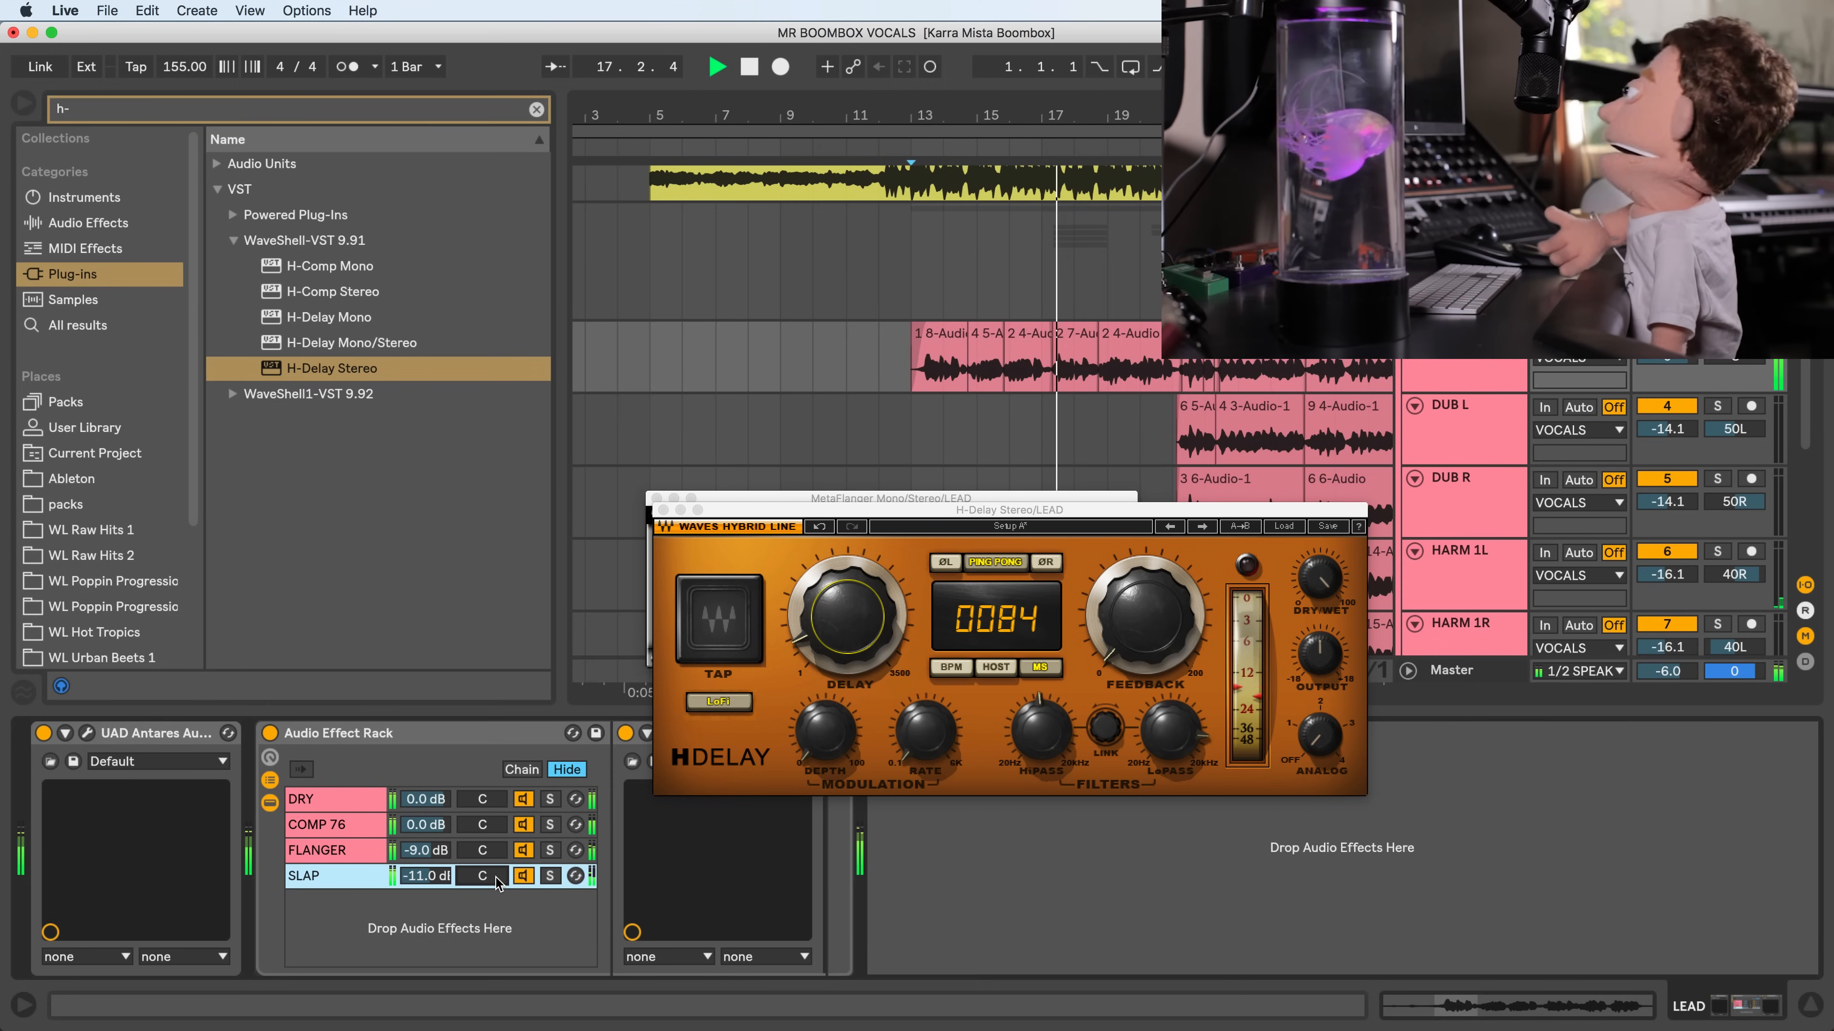
{"action": "key", "text": "super+shift+z"}
{"action": "key", "text": "super+shift+z"}
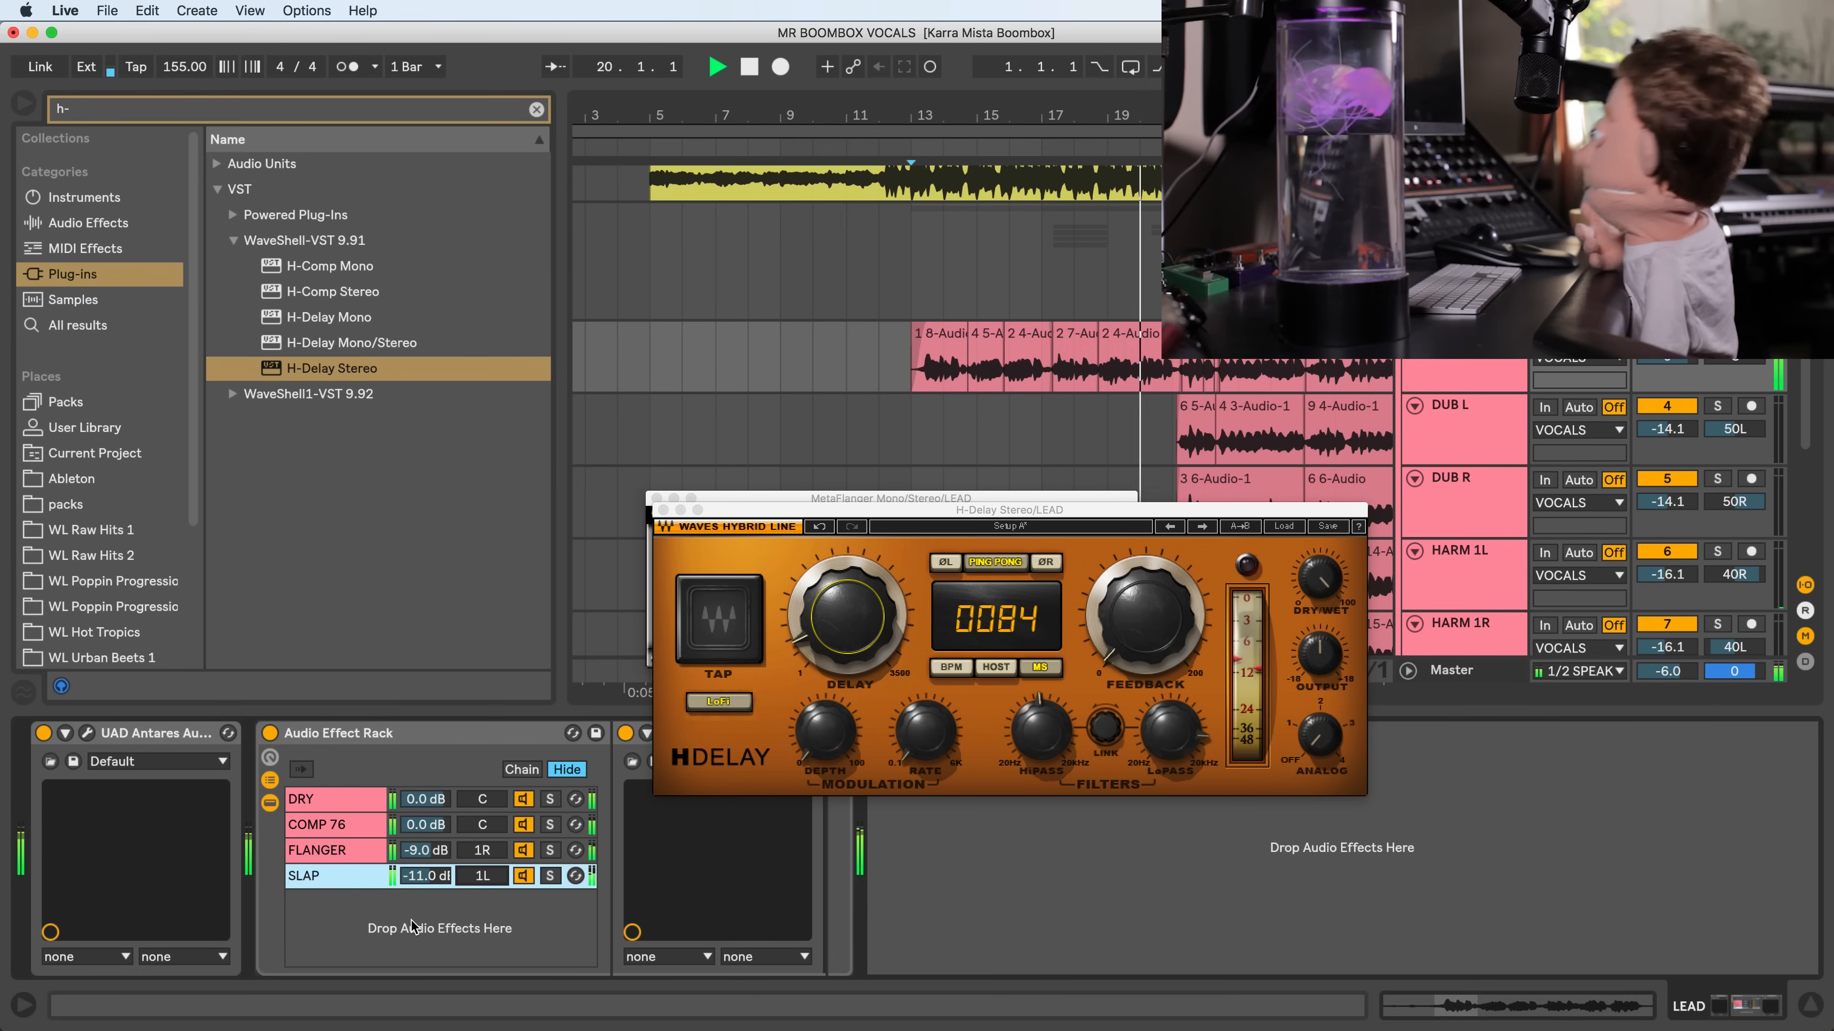
{"action": "key", "text": "space"}
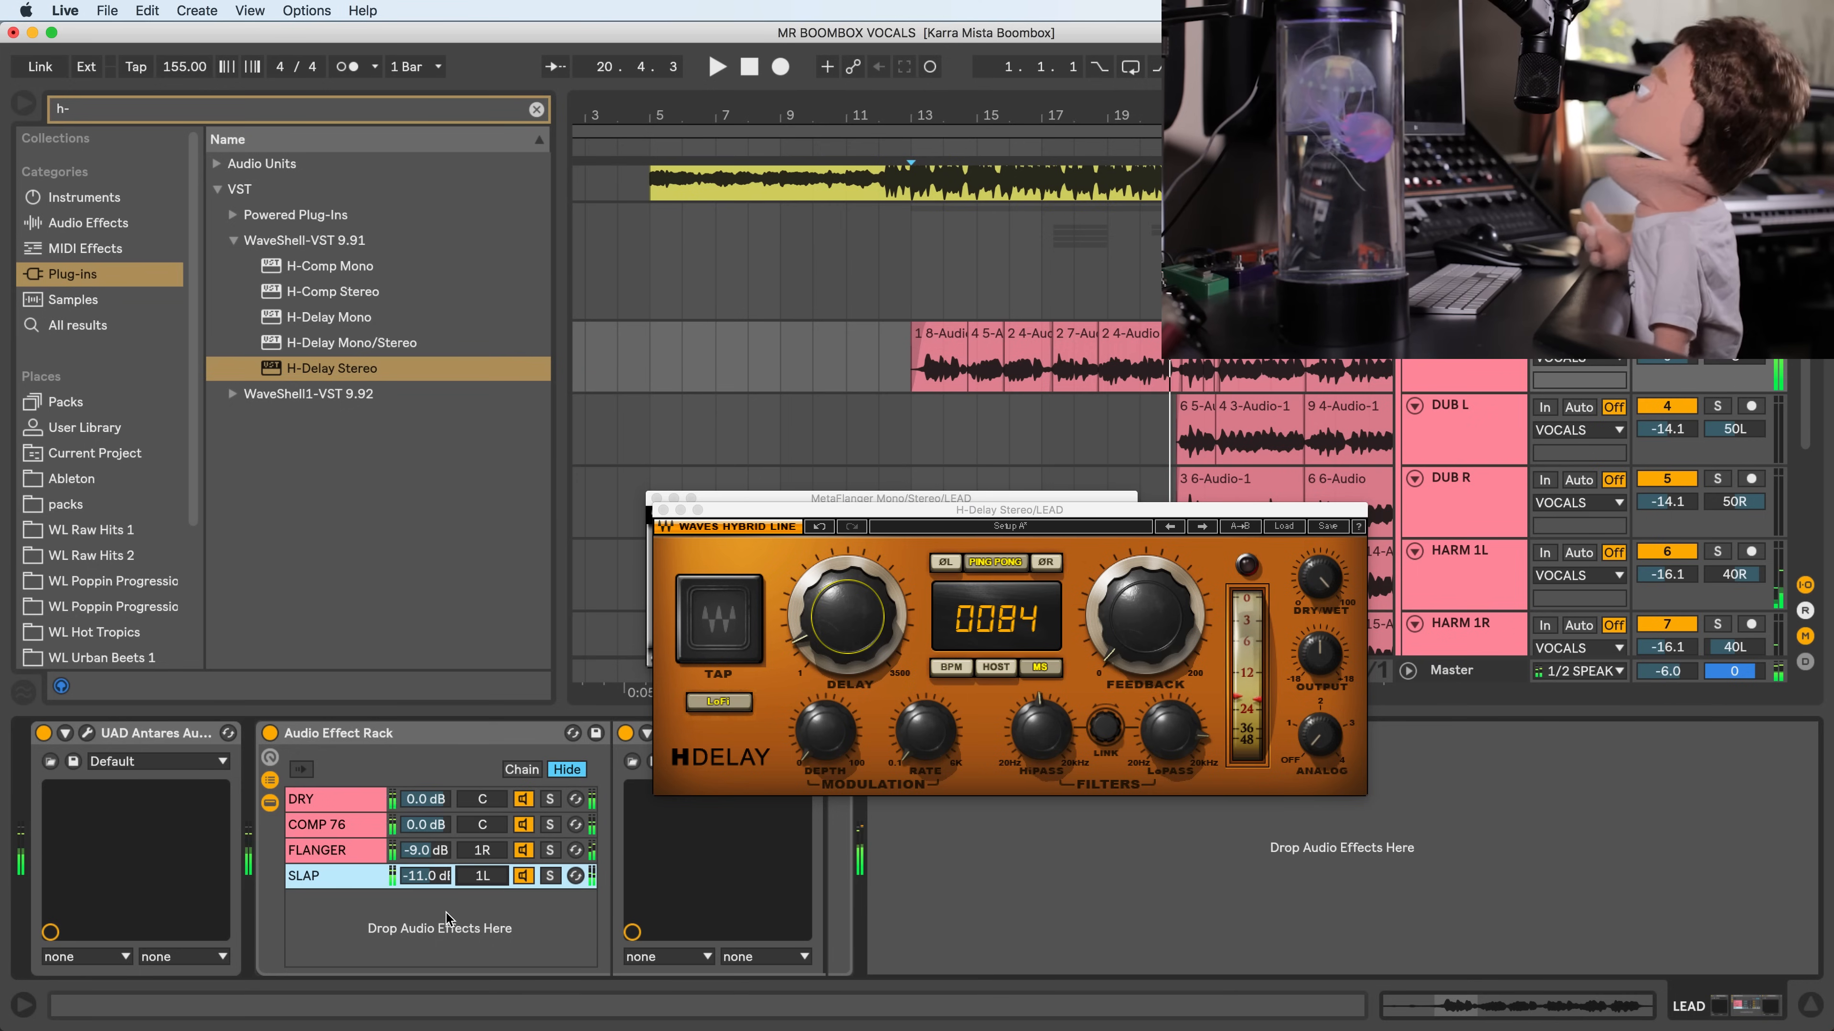
- Create a new chain below SLAP in the Audio Effect Rack and name it 1/8
{"action": "right_click", "coordinate": [413, 921]}
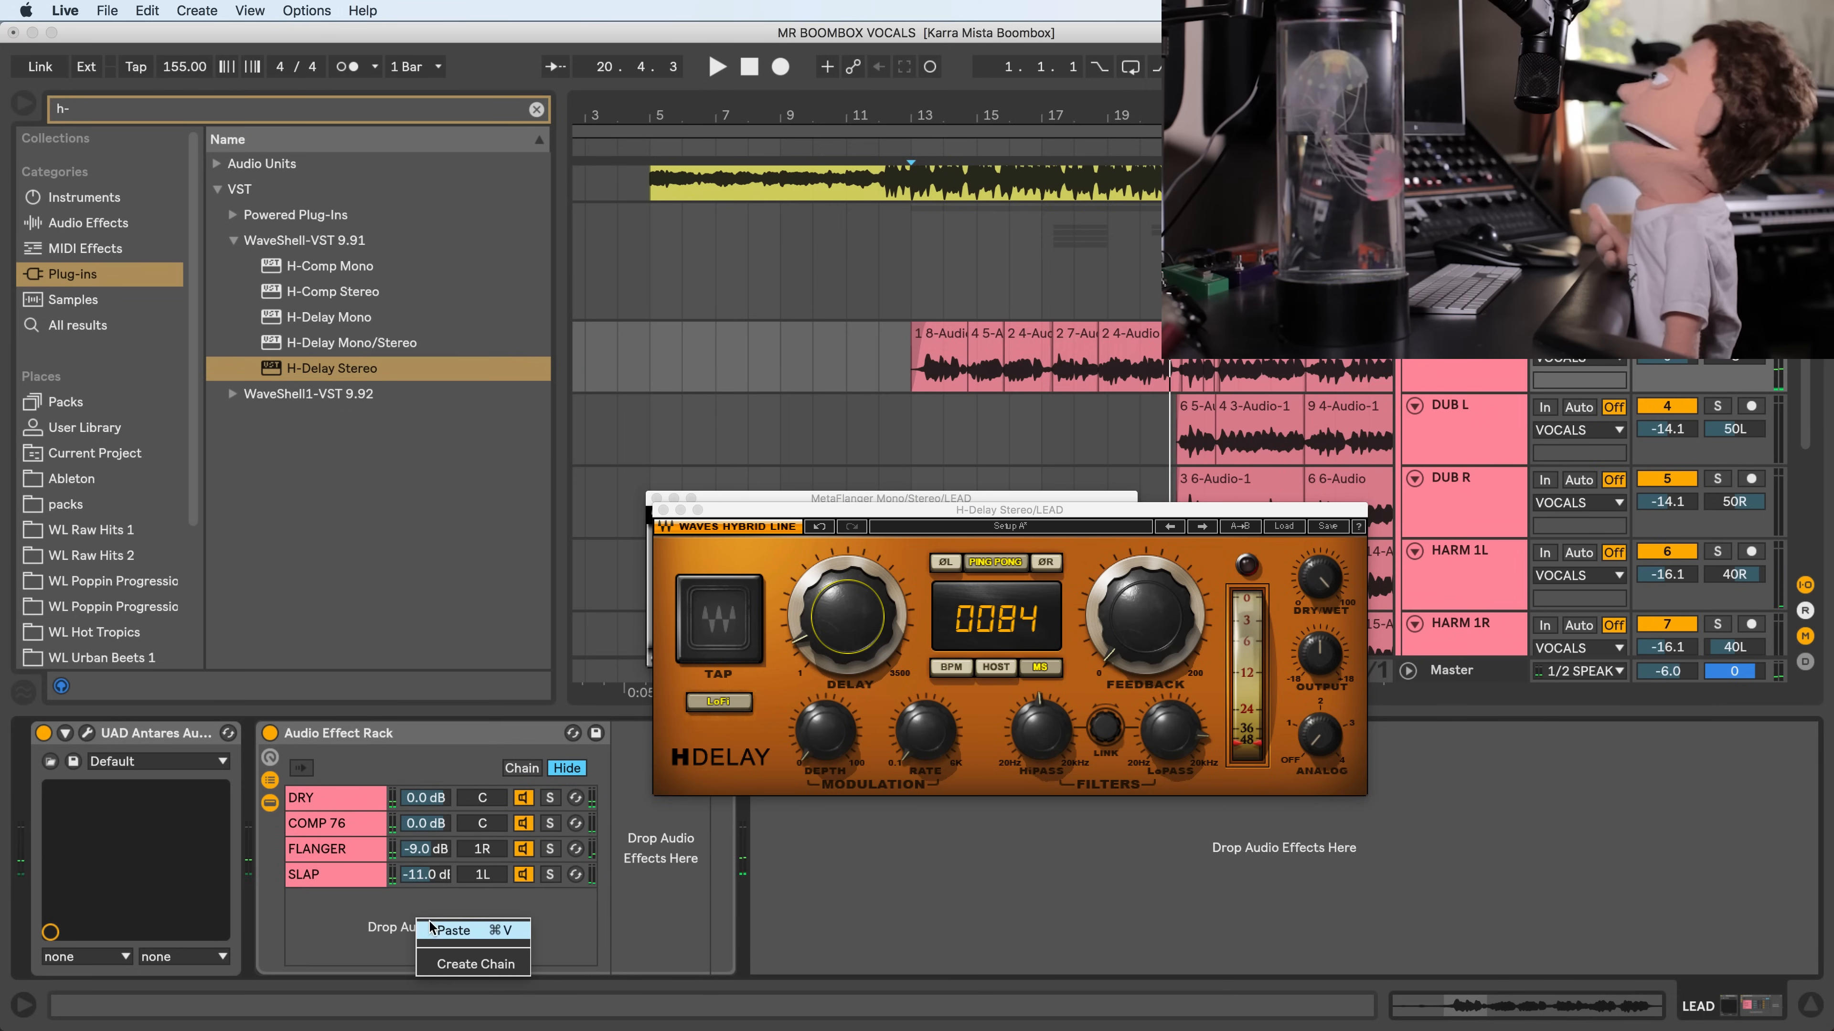
{"action": "left_click", "coordinate": [443, 966]}
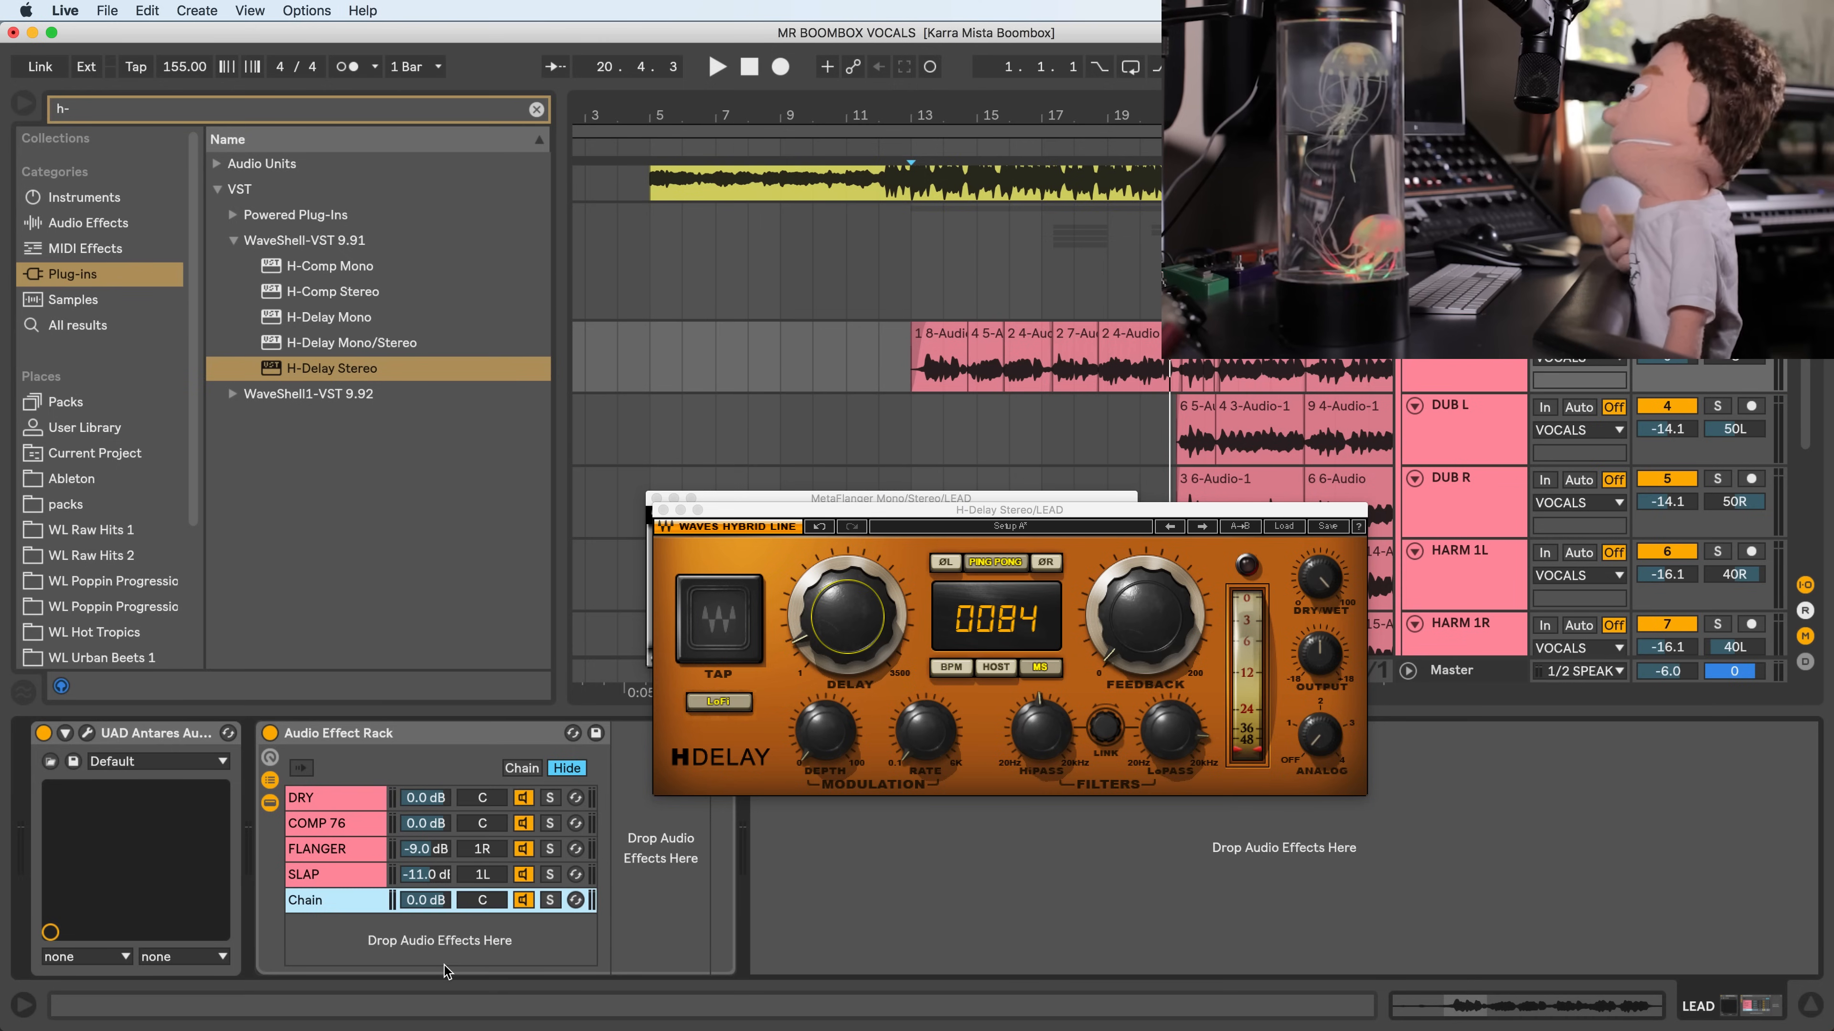
{"action": "key", "text": "super+r"}
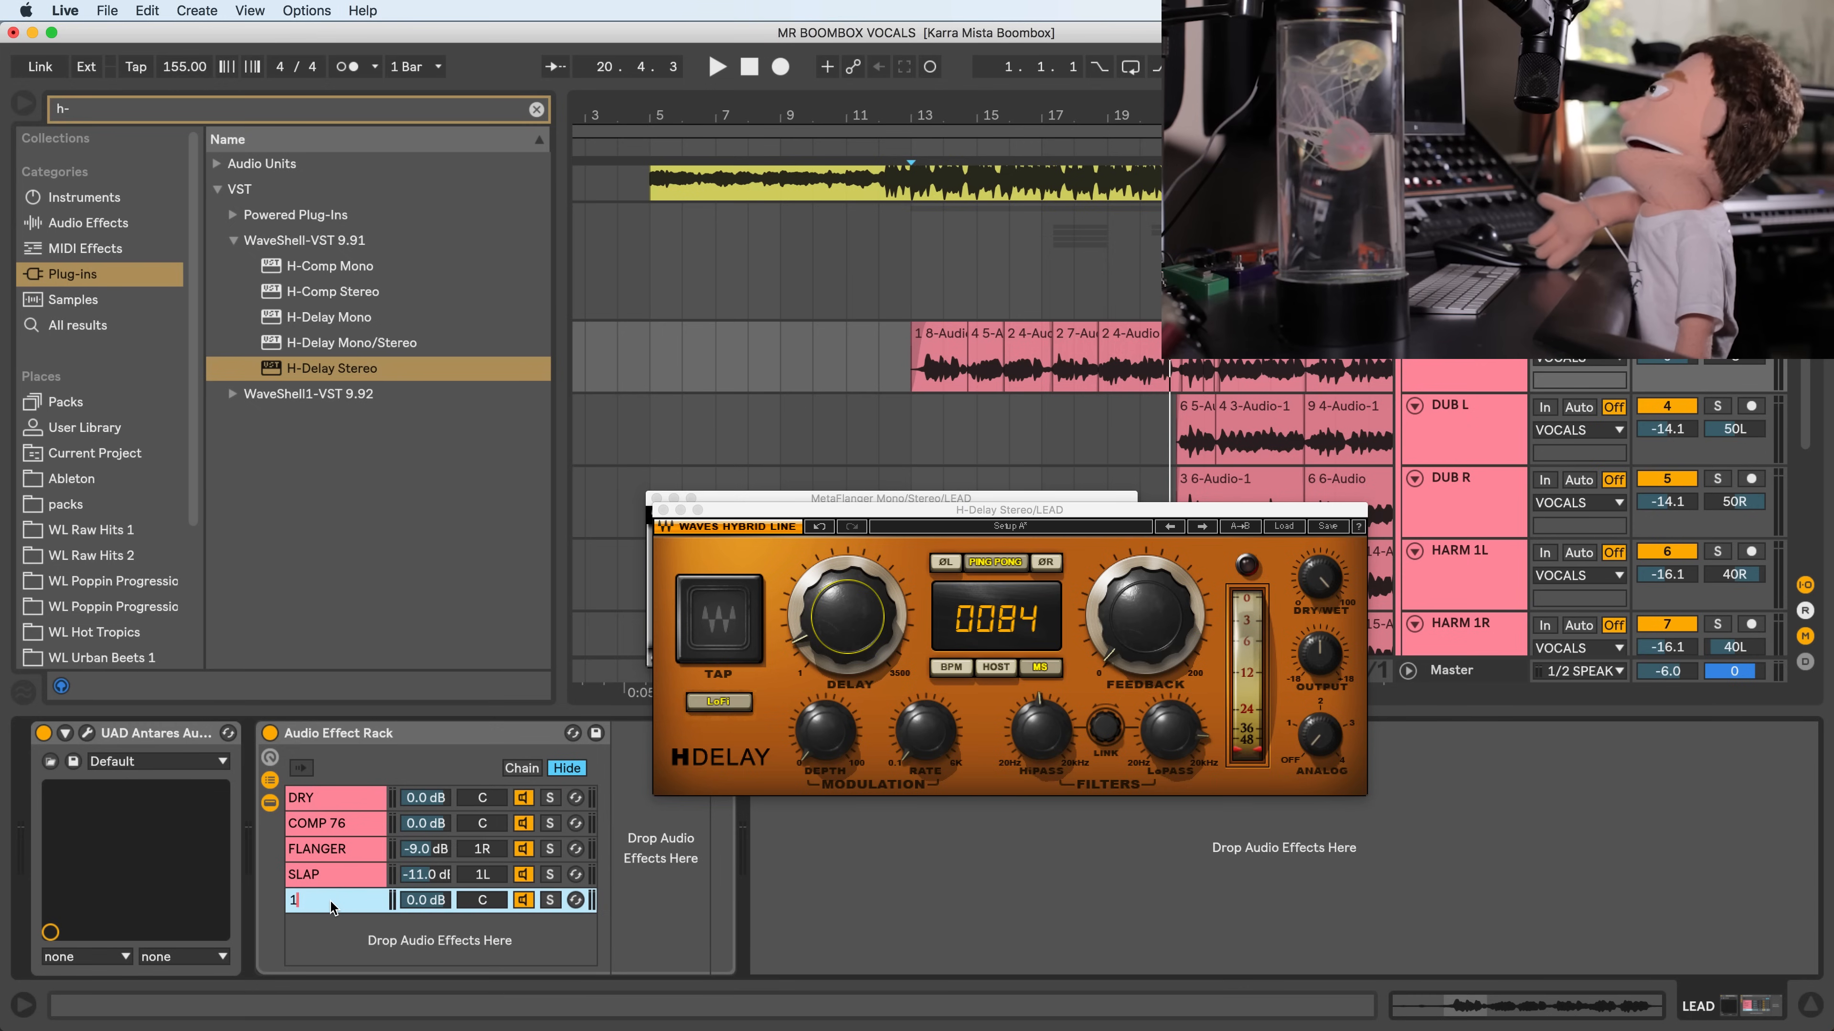
{"action": "type", "text": "1/7"}
{"action": "key", "text": "BackSpace"}
{"action": "type", "text": "8"}
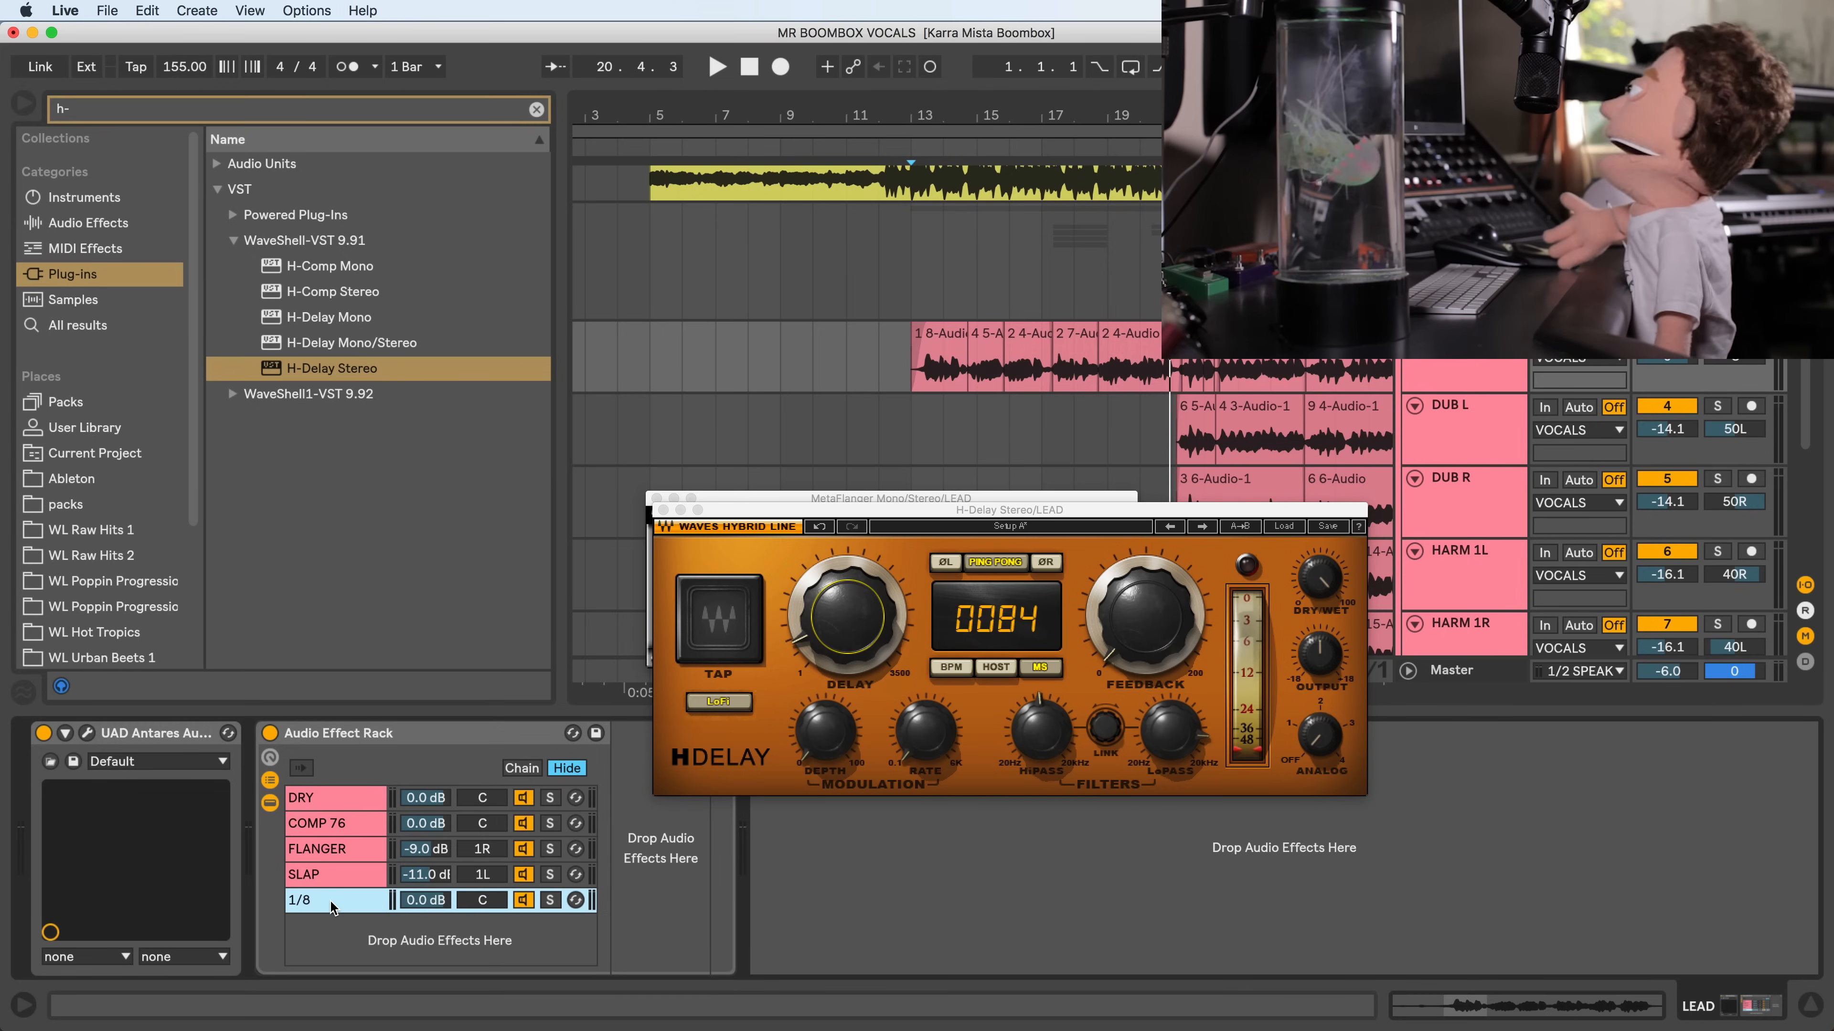
- Copy the H-Delay Stereo device from the SLAP chain and paste it into the 1/8 chain
{"action": "left_click", "coordinate": [338, 872]}
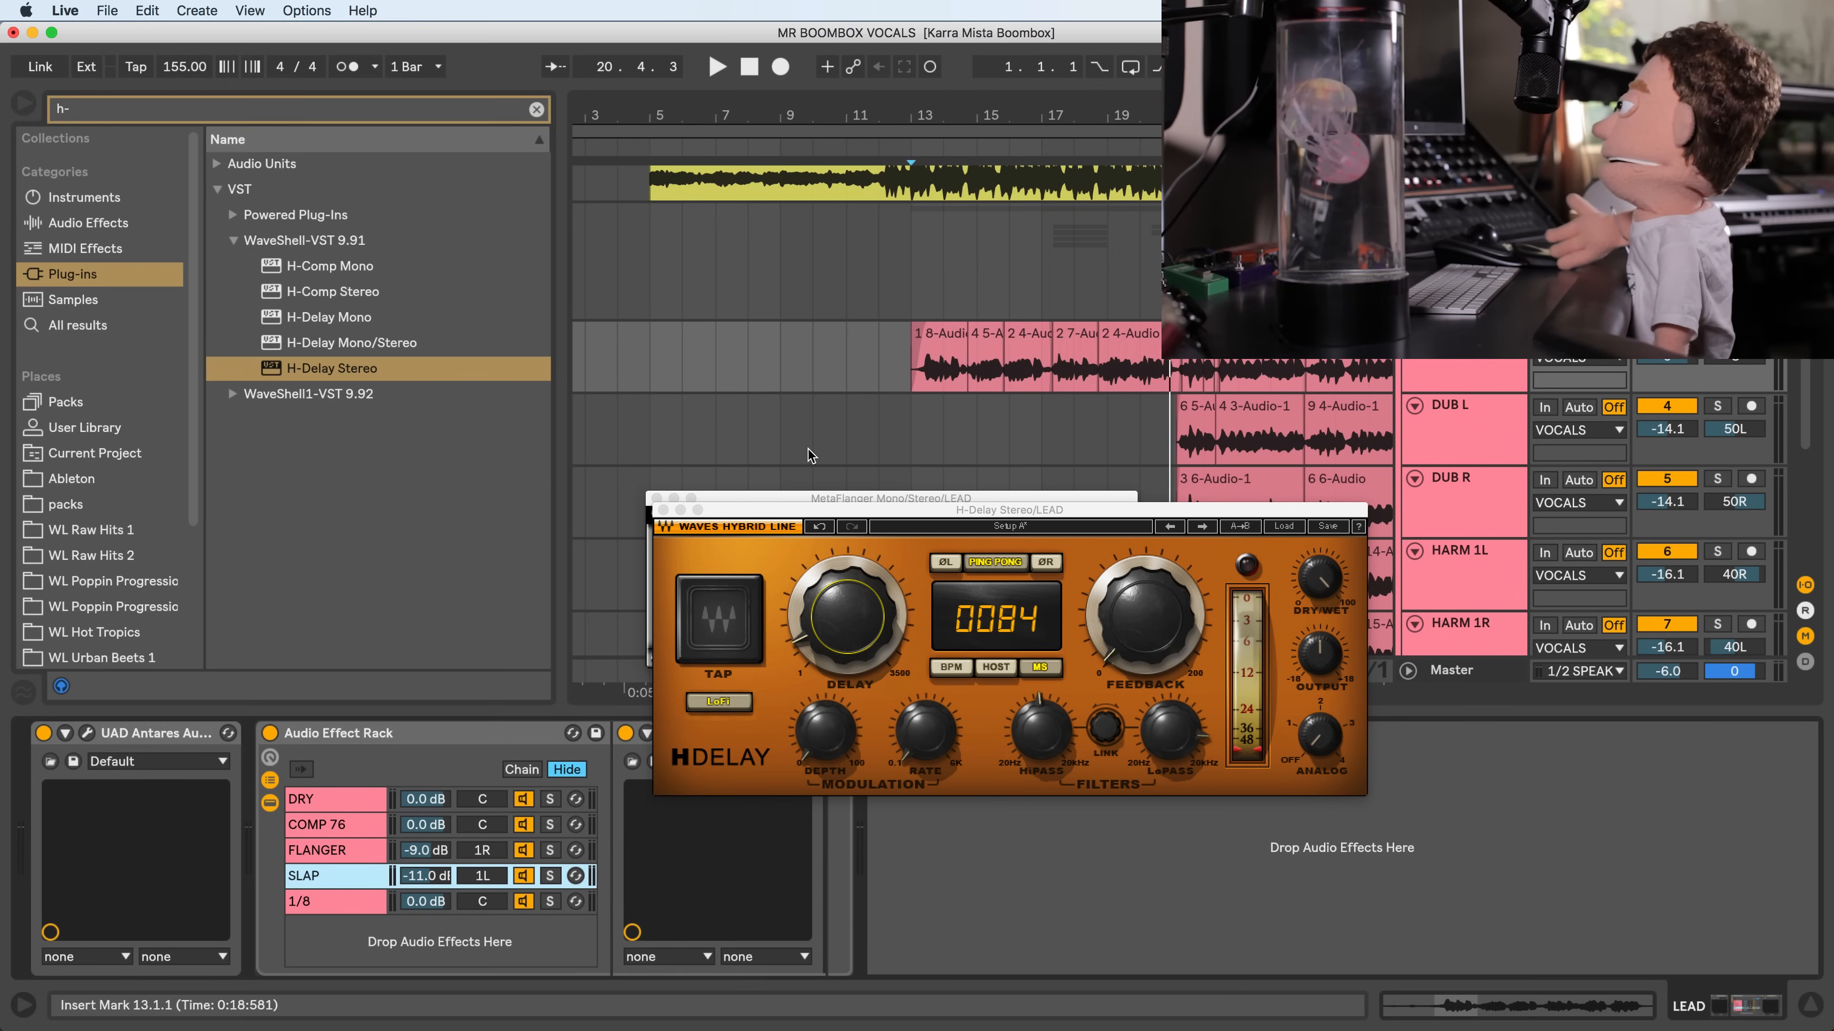
{"action": "left_click_drag", "start_coordinate": [770, 509], "coordinate": [854, 496]}
{"action": "left_click", "coordinate": [713, 735]}
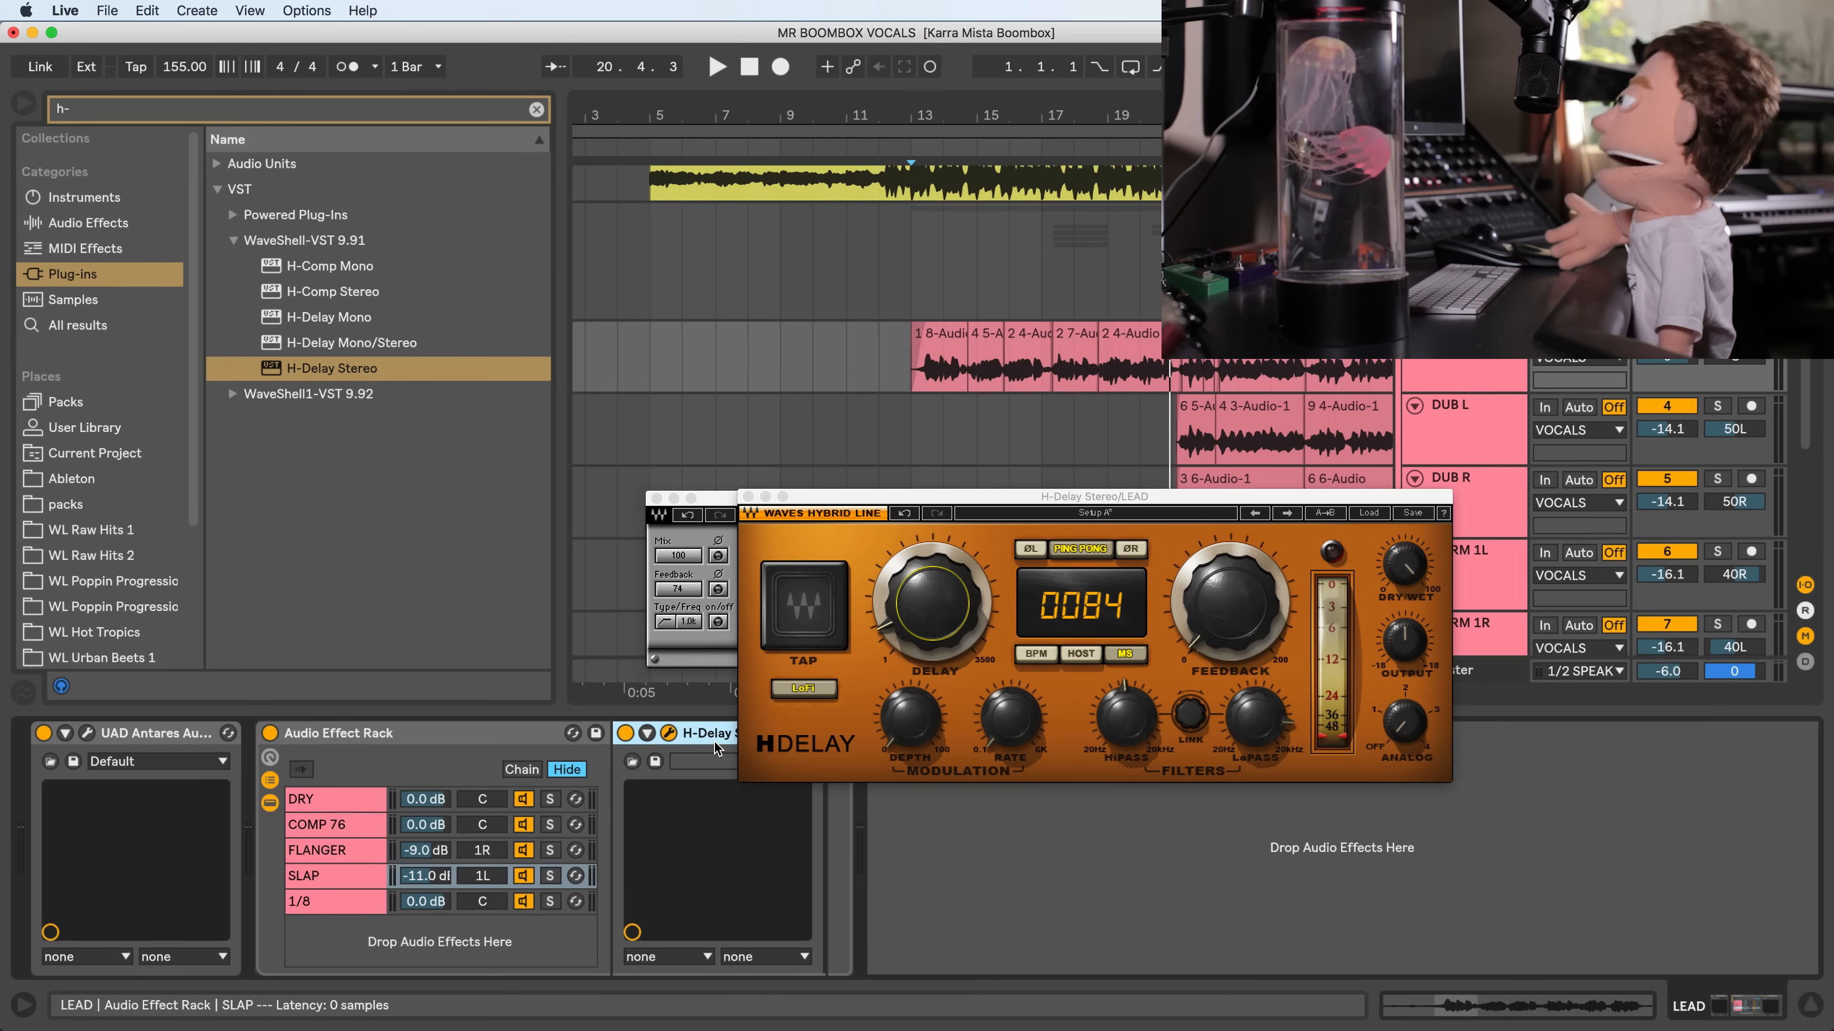
{"action": "left_click", "coordinate": [350, 905]}
{"action": "right_click", "coordinate": [619, 865]}
{"action": "left_click", "coordinate": [659, 878]}
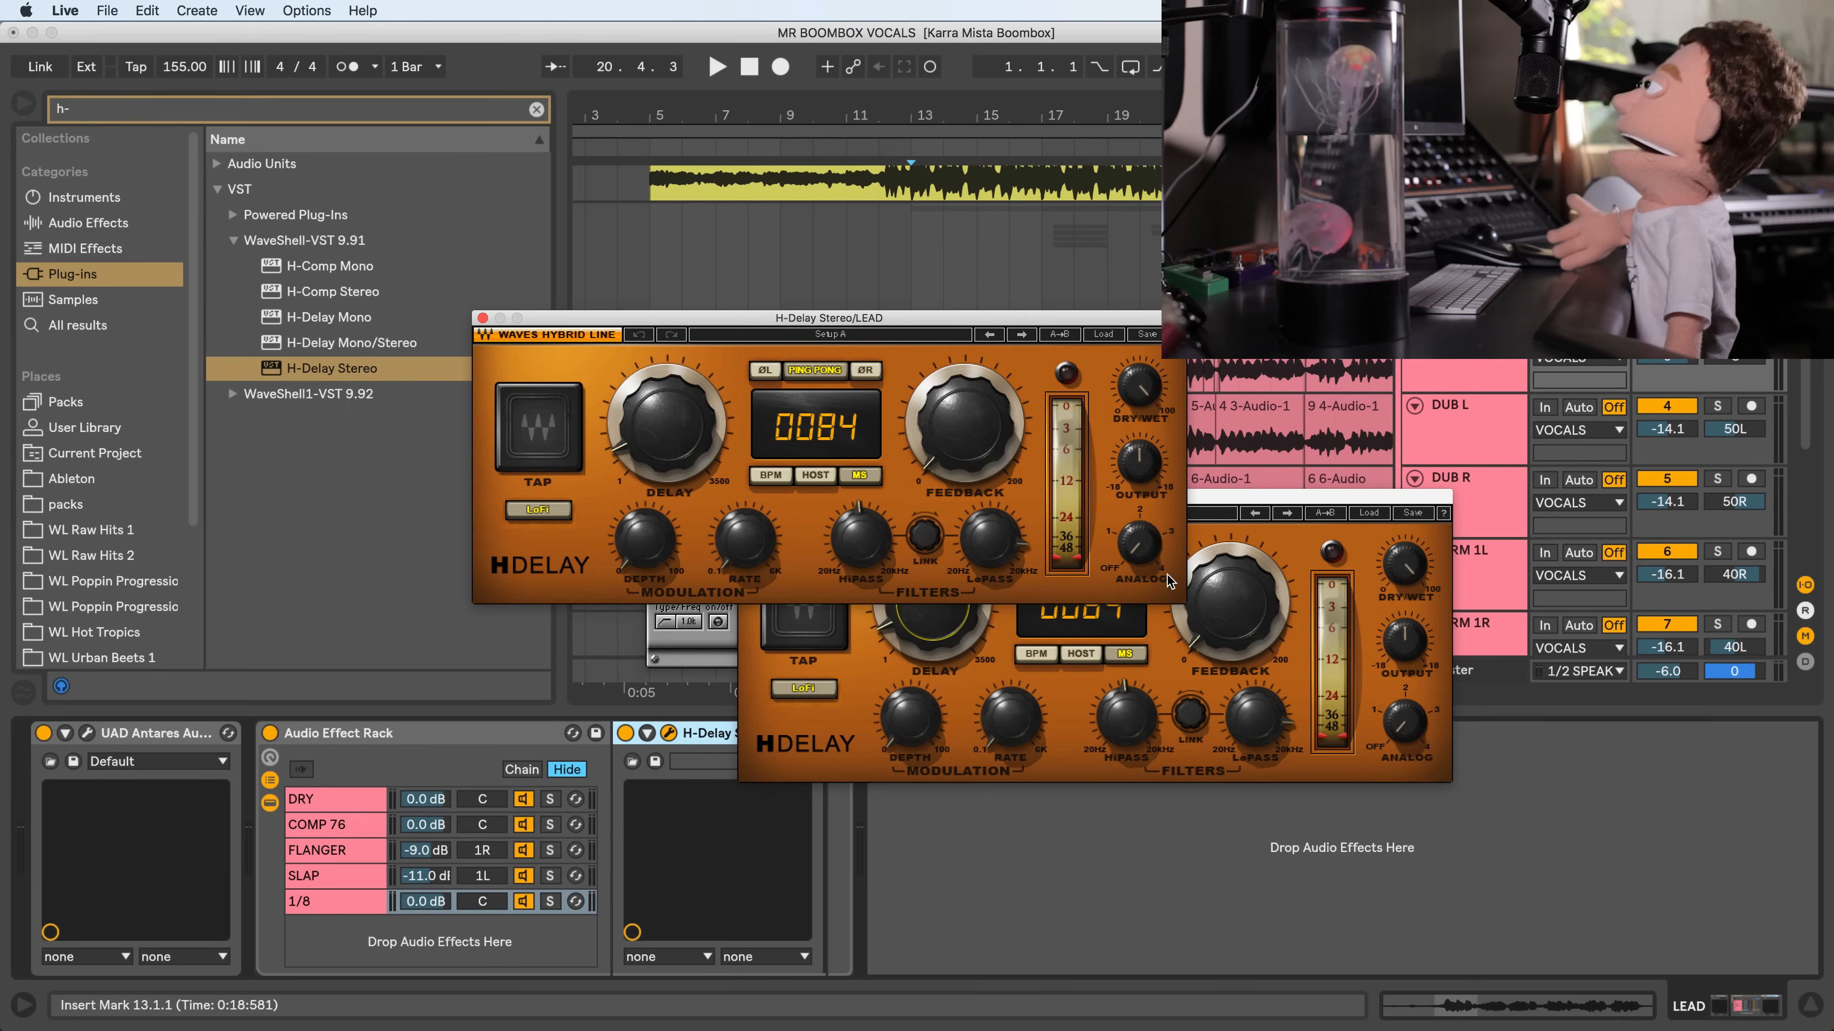
- Close the SLAP chain's H-Delay window and the MetaFlanger window, leaving the 1/8 chain's H-Delay open
{"action": "left_click_drag", "start_coordinate": [1261, 494], "coordinate": [1453, 576]}
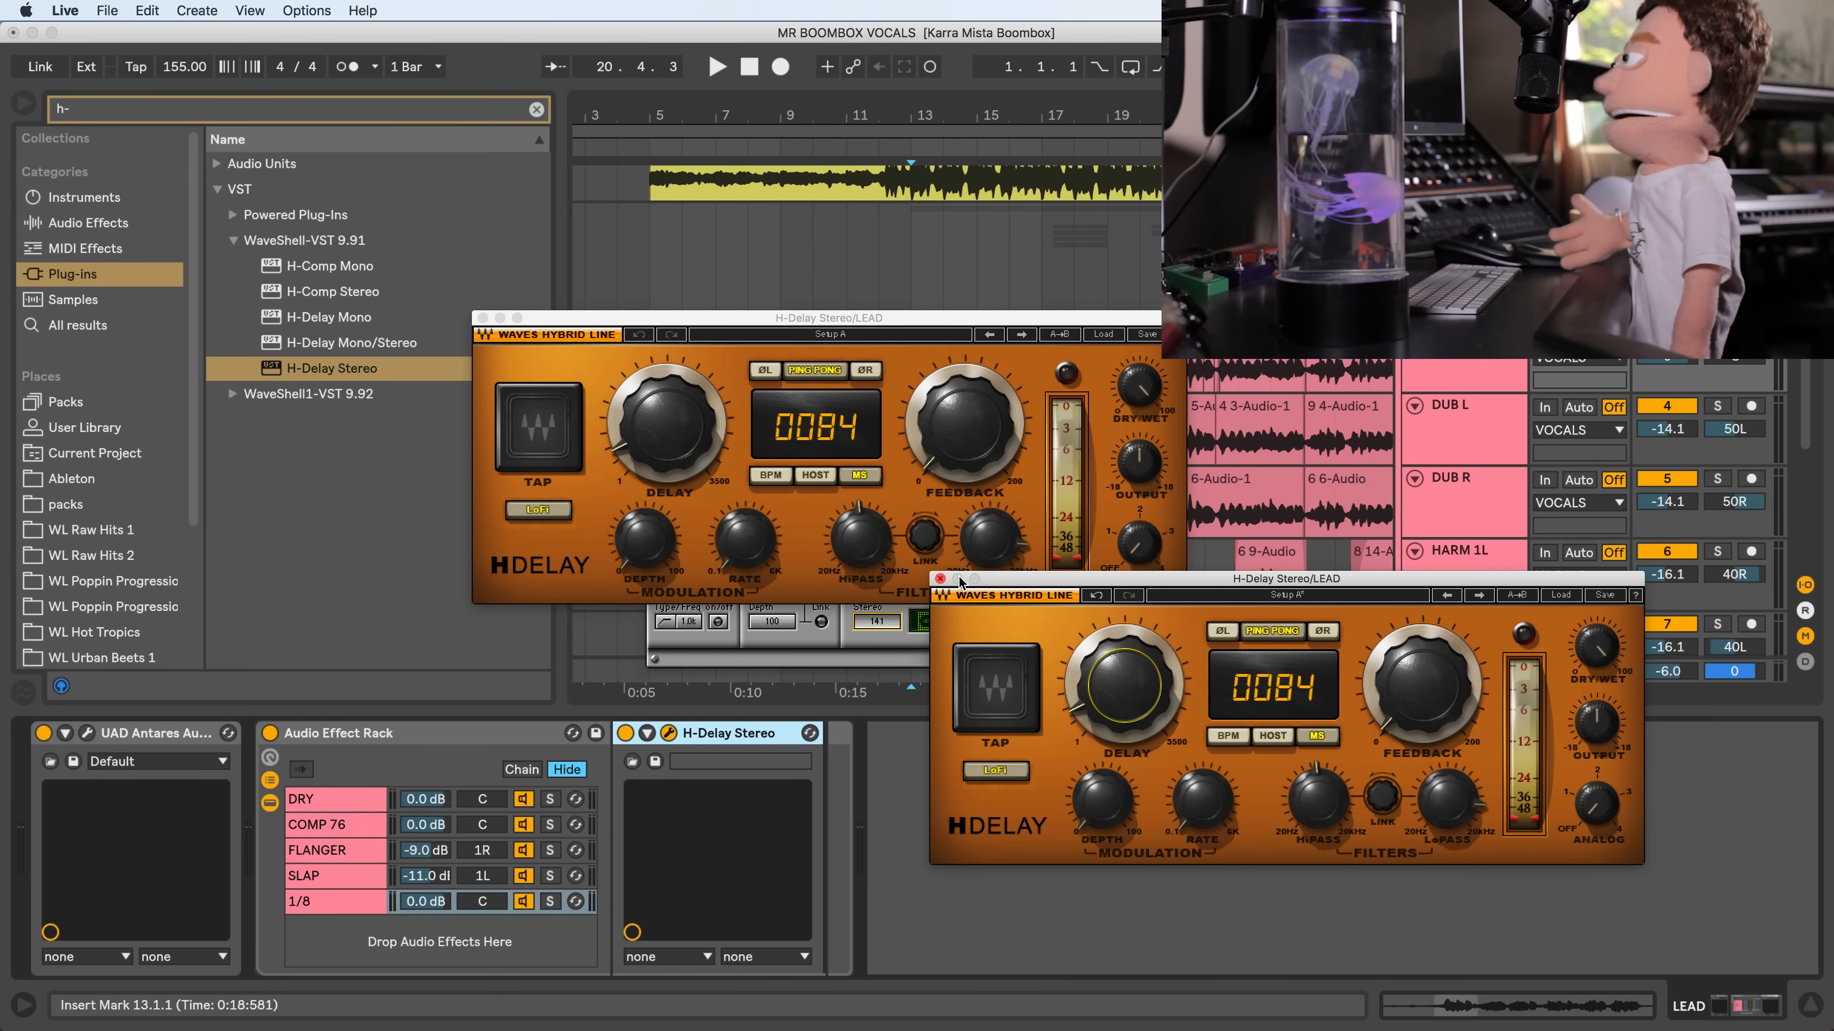
{"action": "left_click", "coordinate": [940, 582]}
{"action": "left_click", "coordinate": [838, 643]}
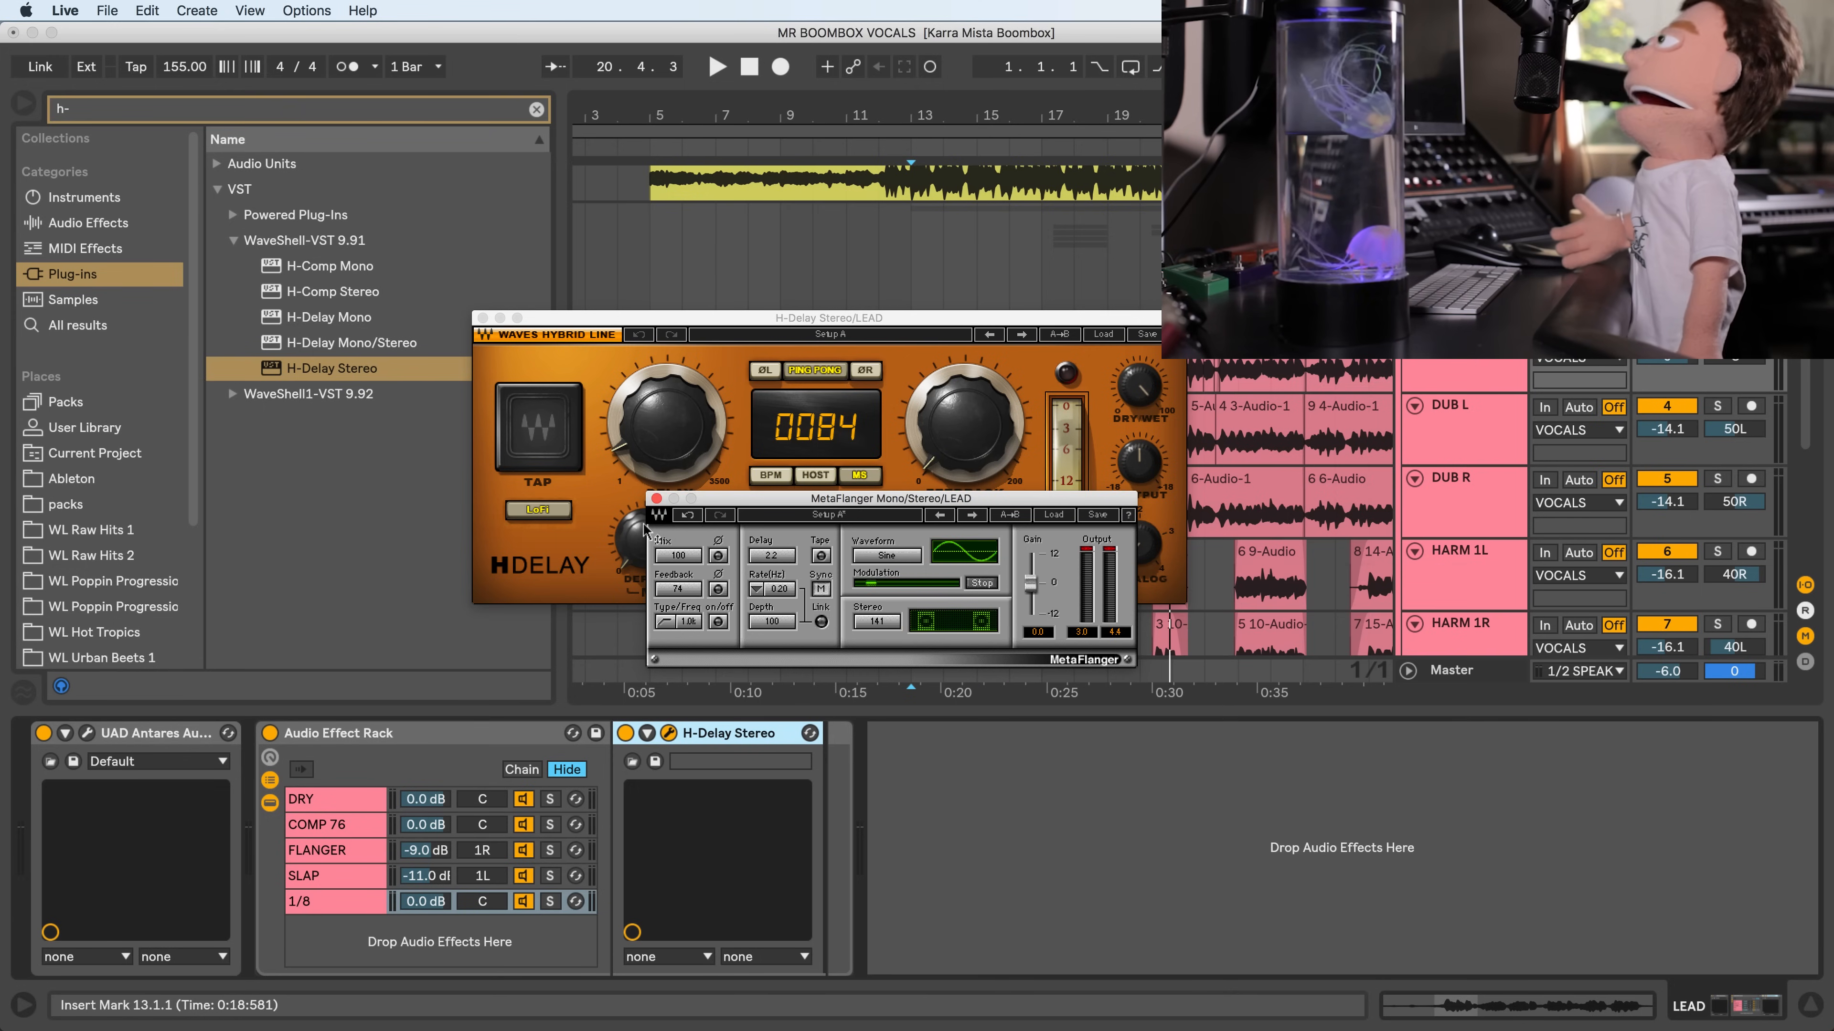
{"action": "left_click", "coordinate": [656, 499]}
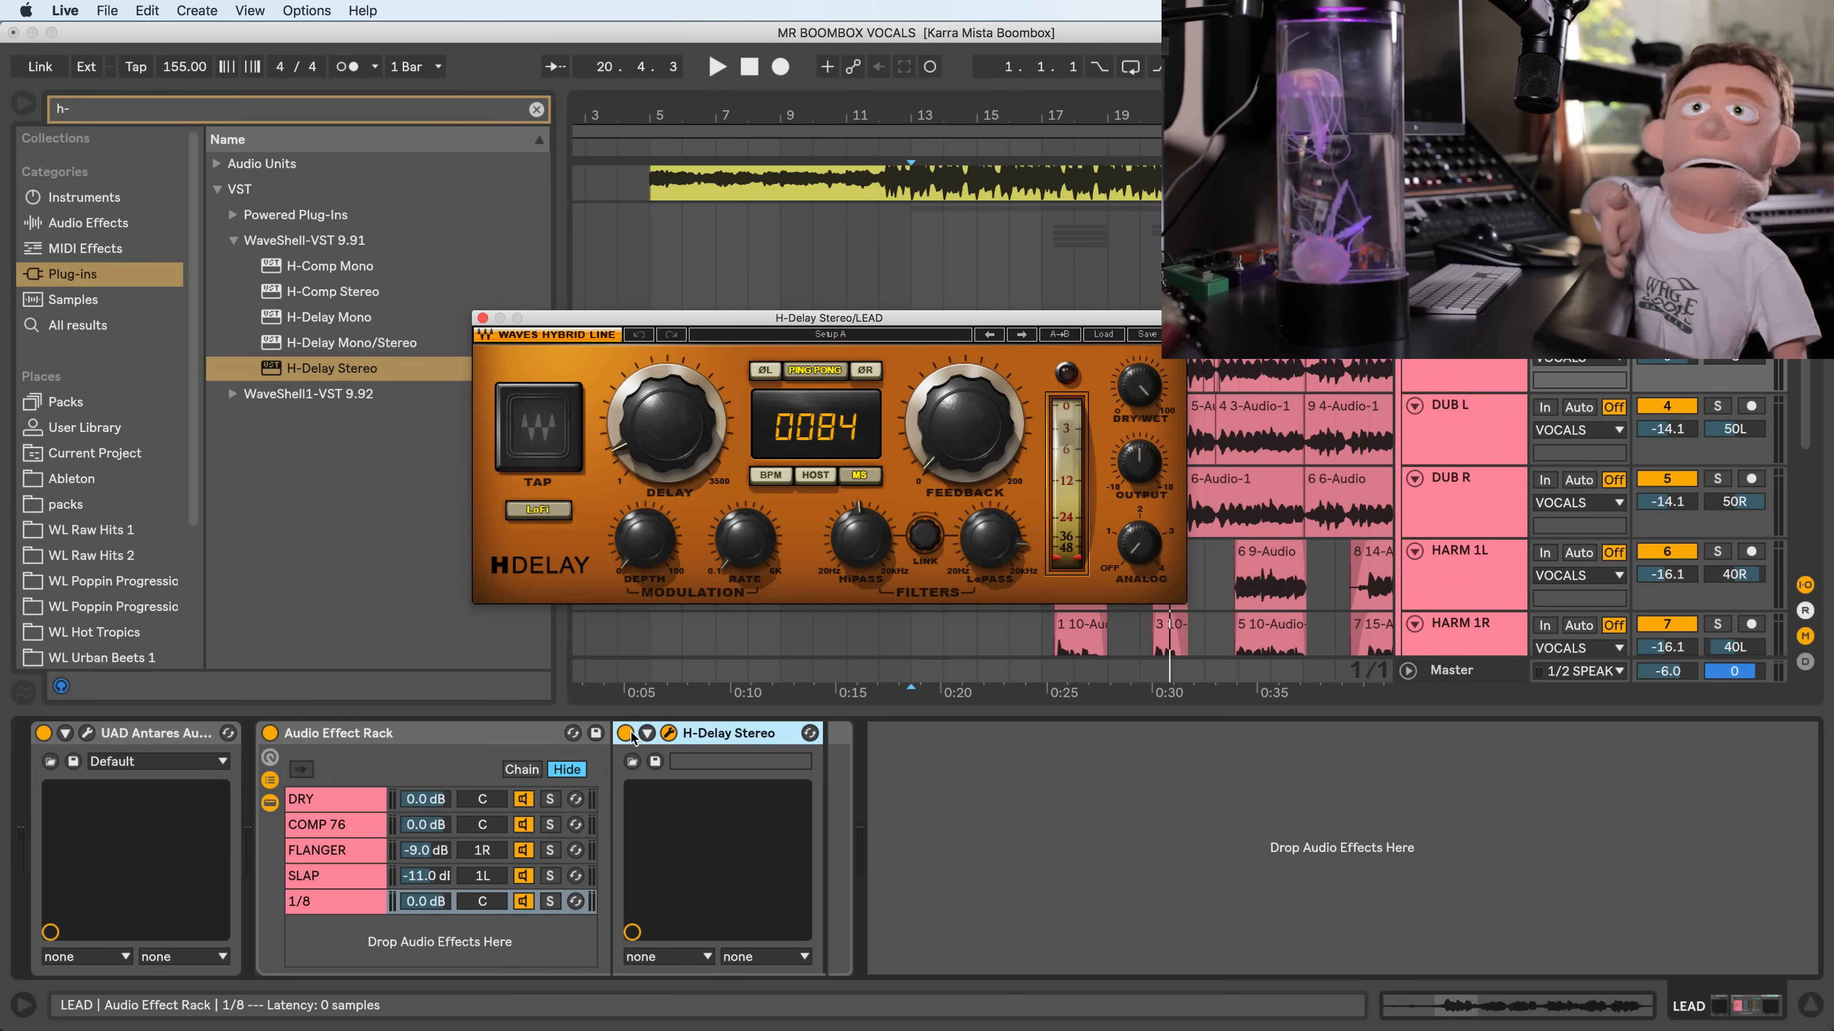
- Open the Auto-Tune Realtime window to review its settings, close it again and select the device
{"action": "left_click", "coordinate": [87, 733]}
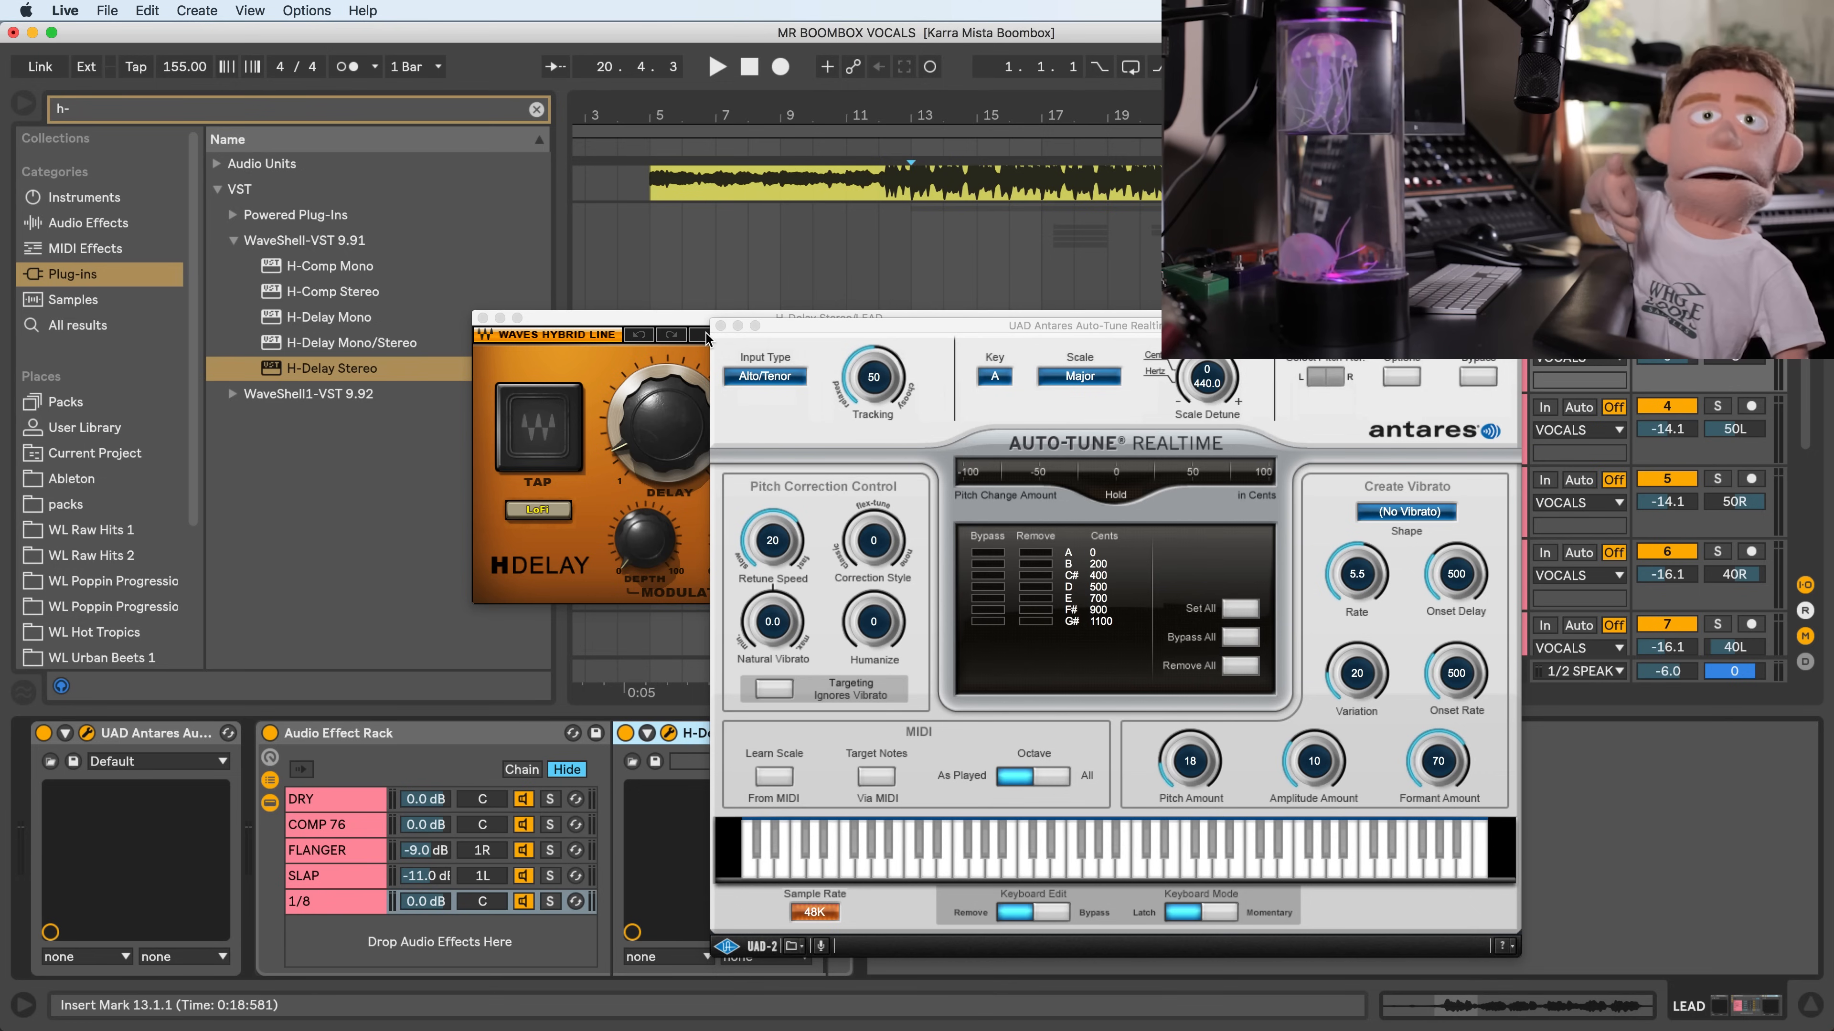
{"action": "left_click", "coordinate": [721, 325]}
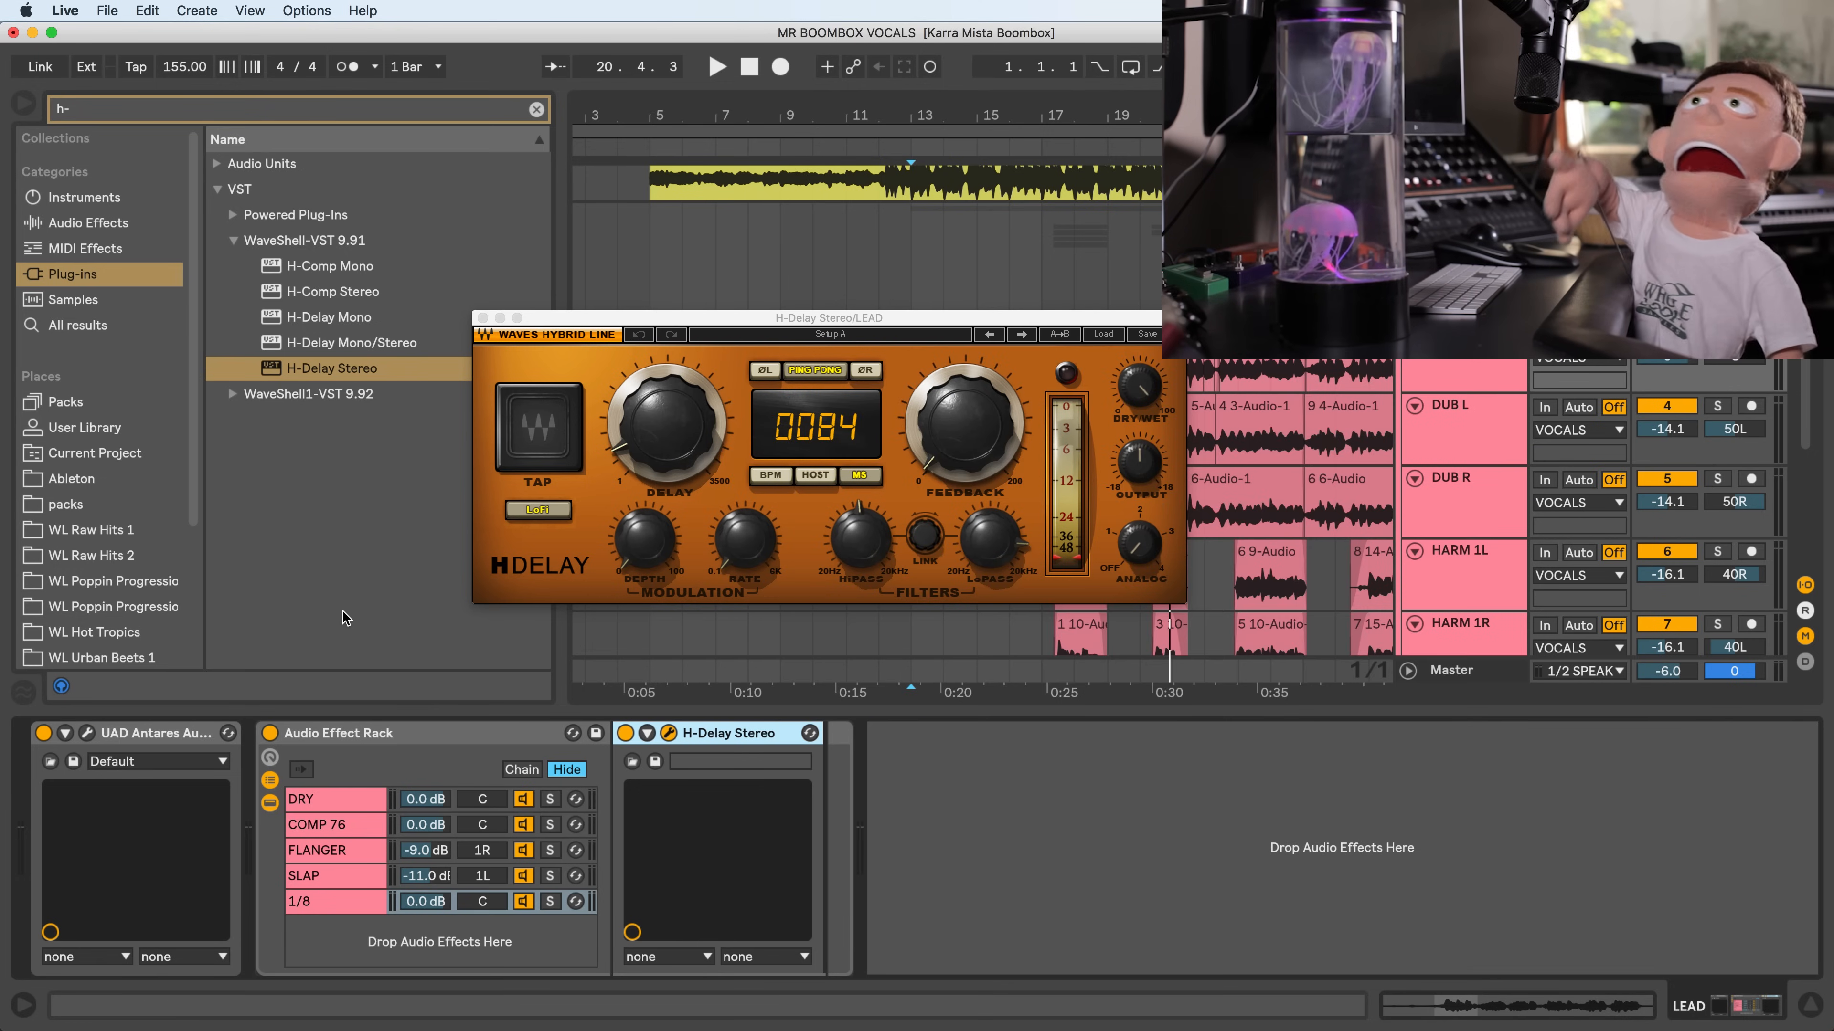
{"action": "left_click", "coordinate": [87, 732]}
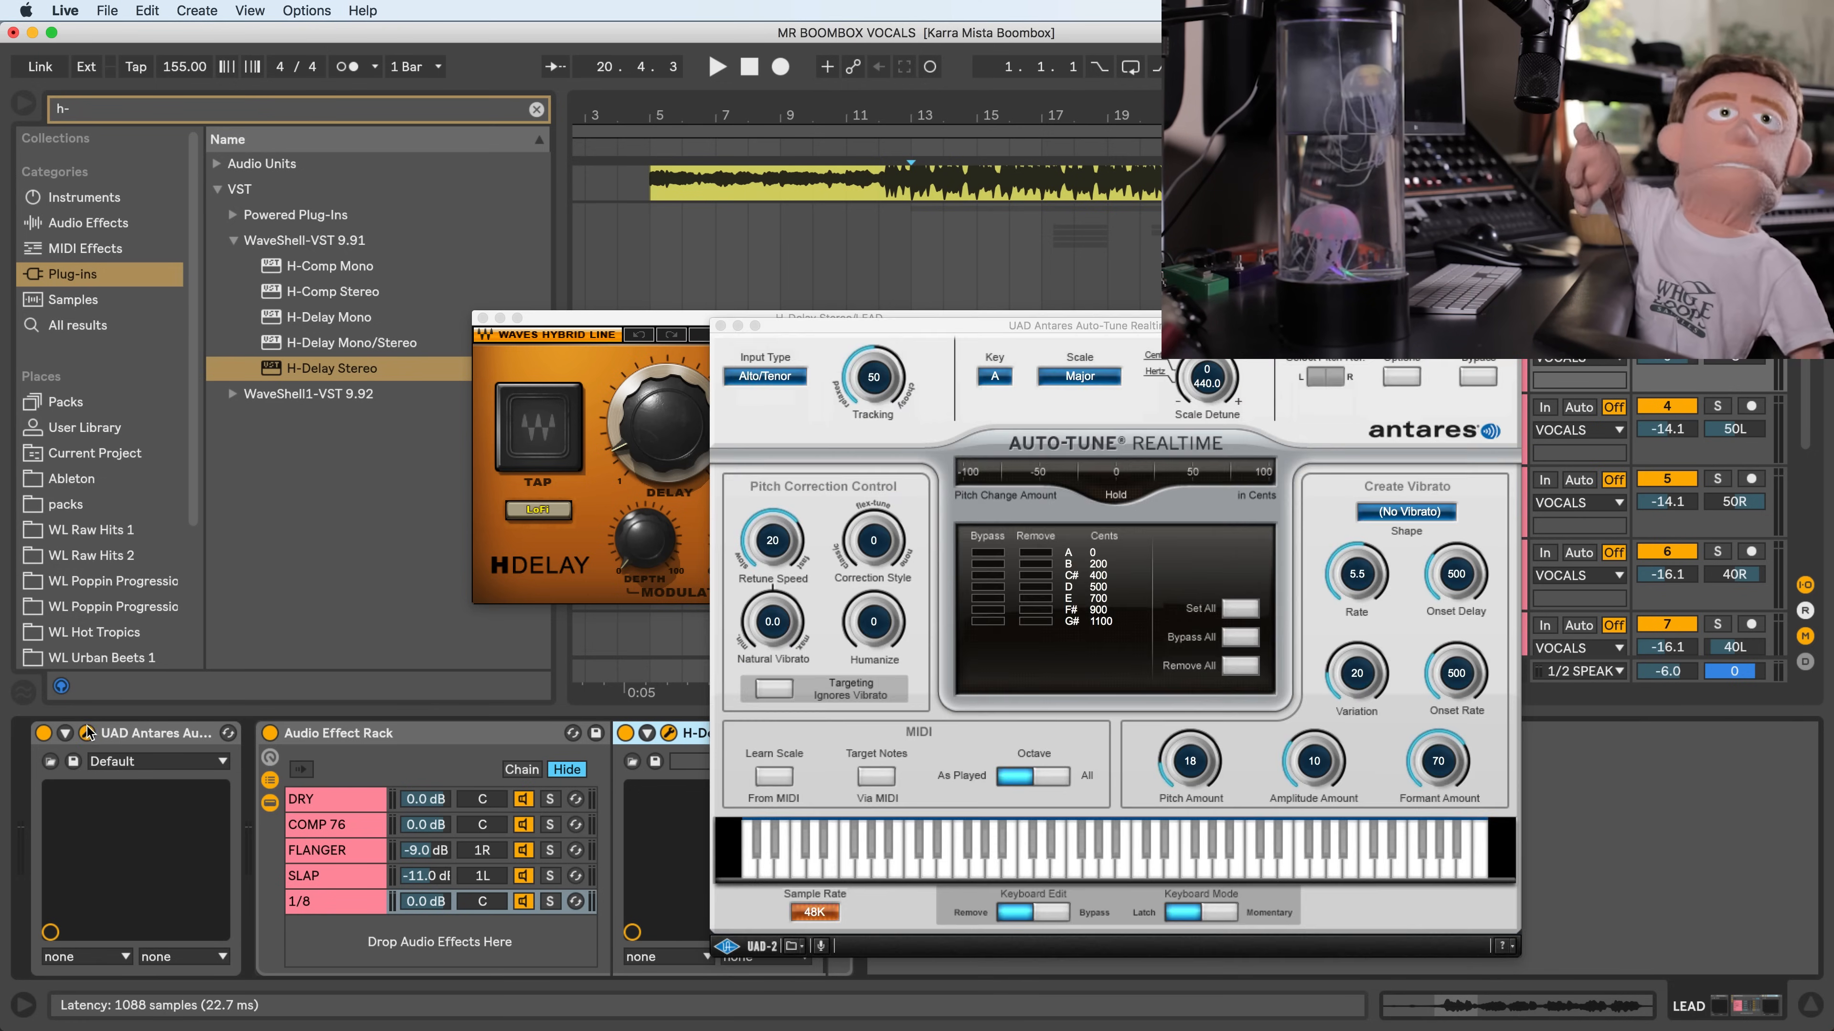
{"action": "left_click", "coordinate": [87, 733]}
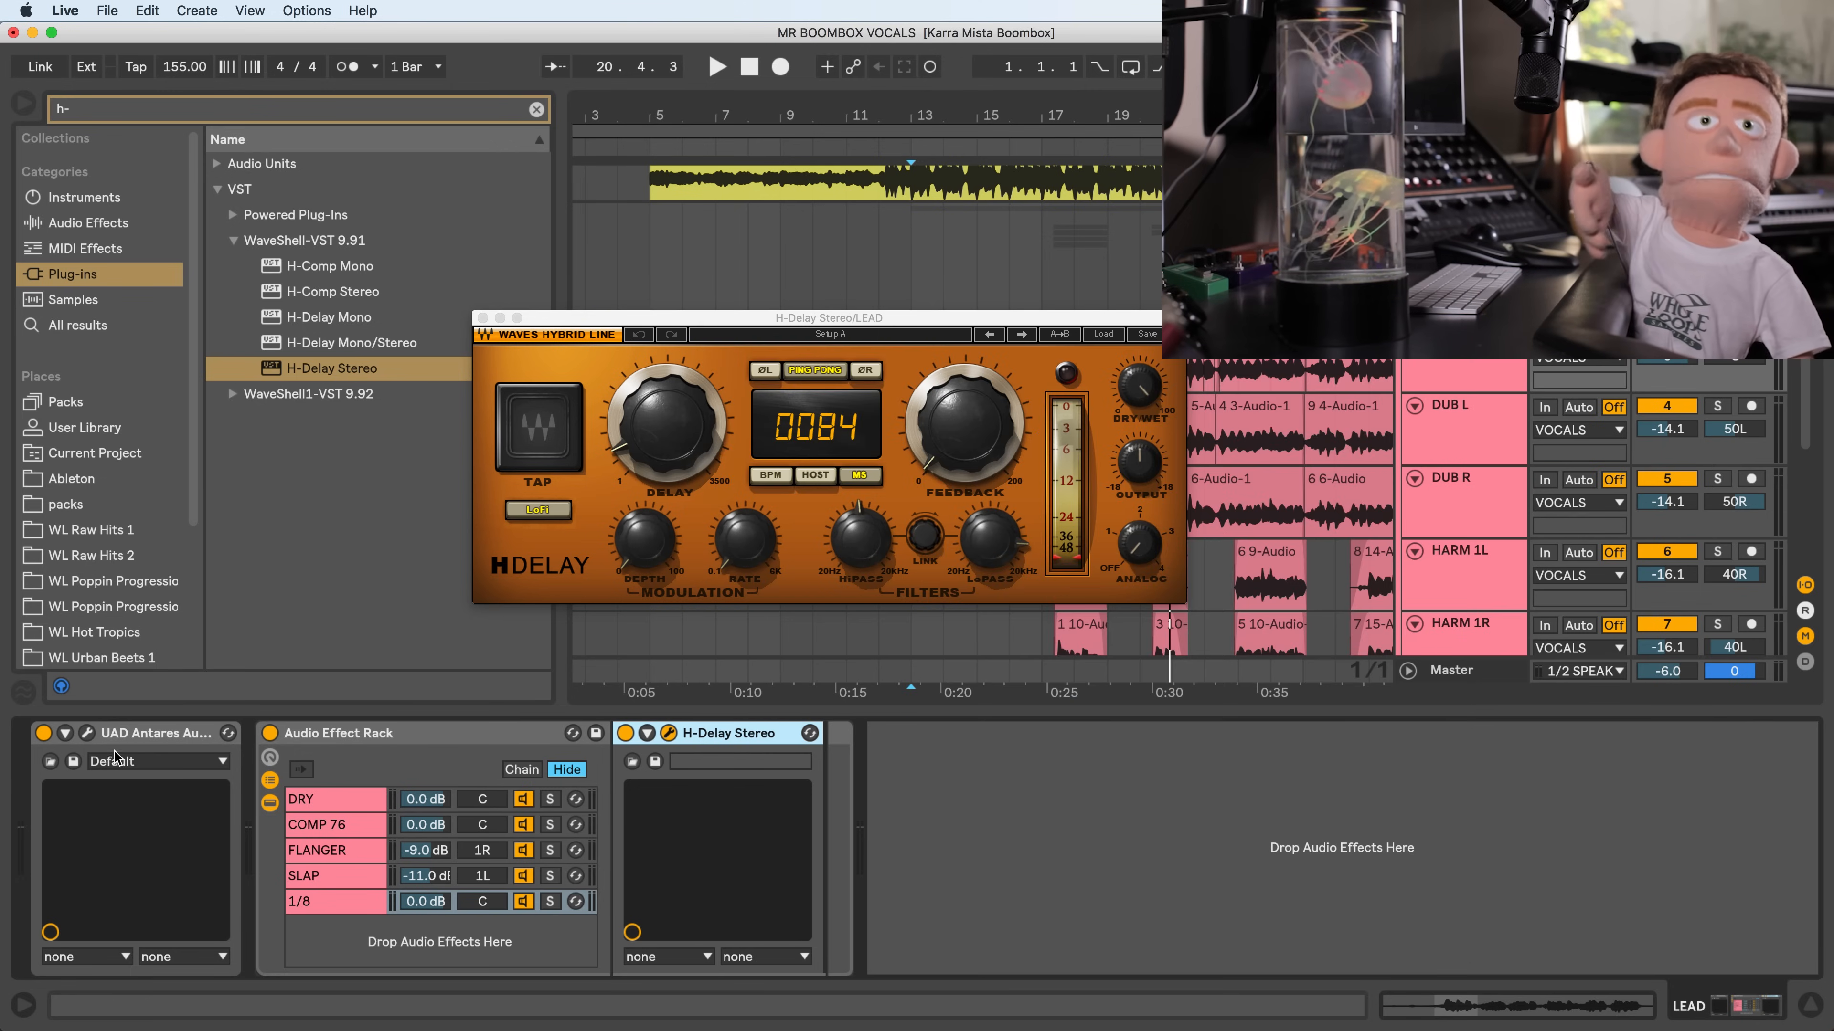
{"action": "left_click", "coordinate": [122, 739]}
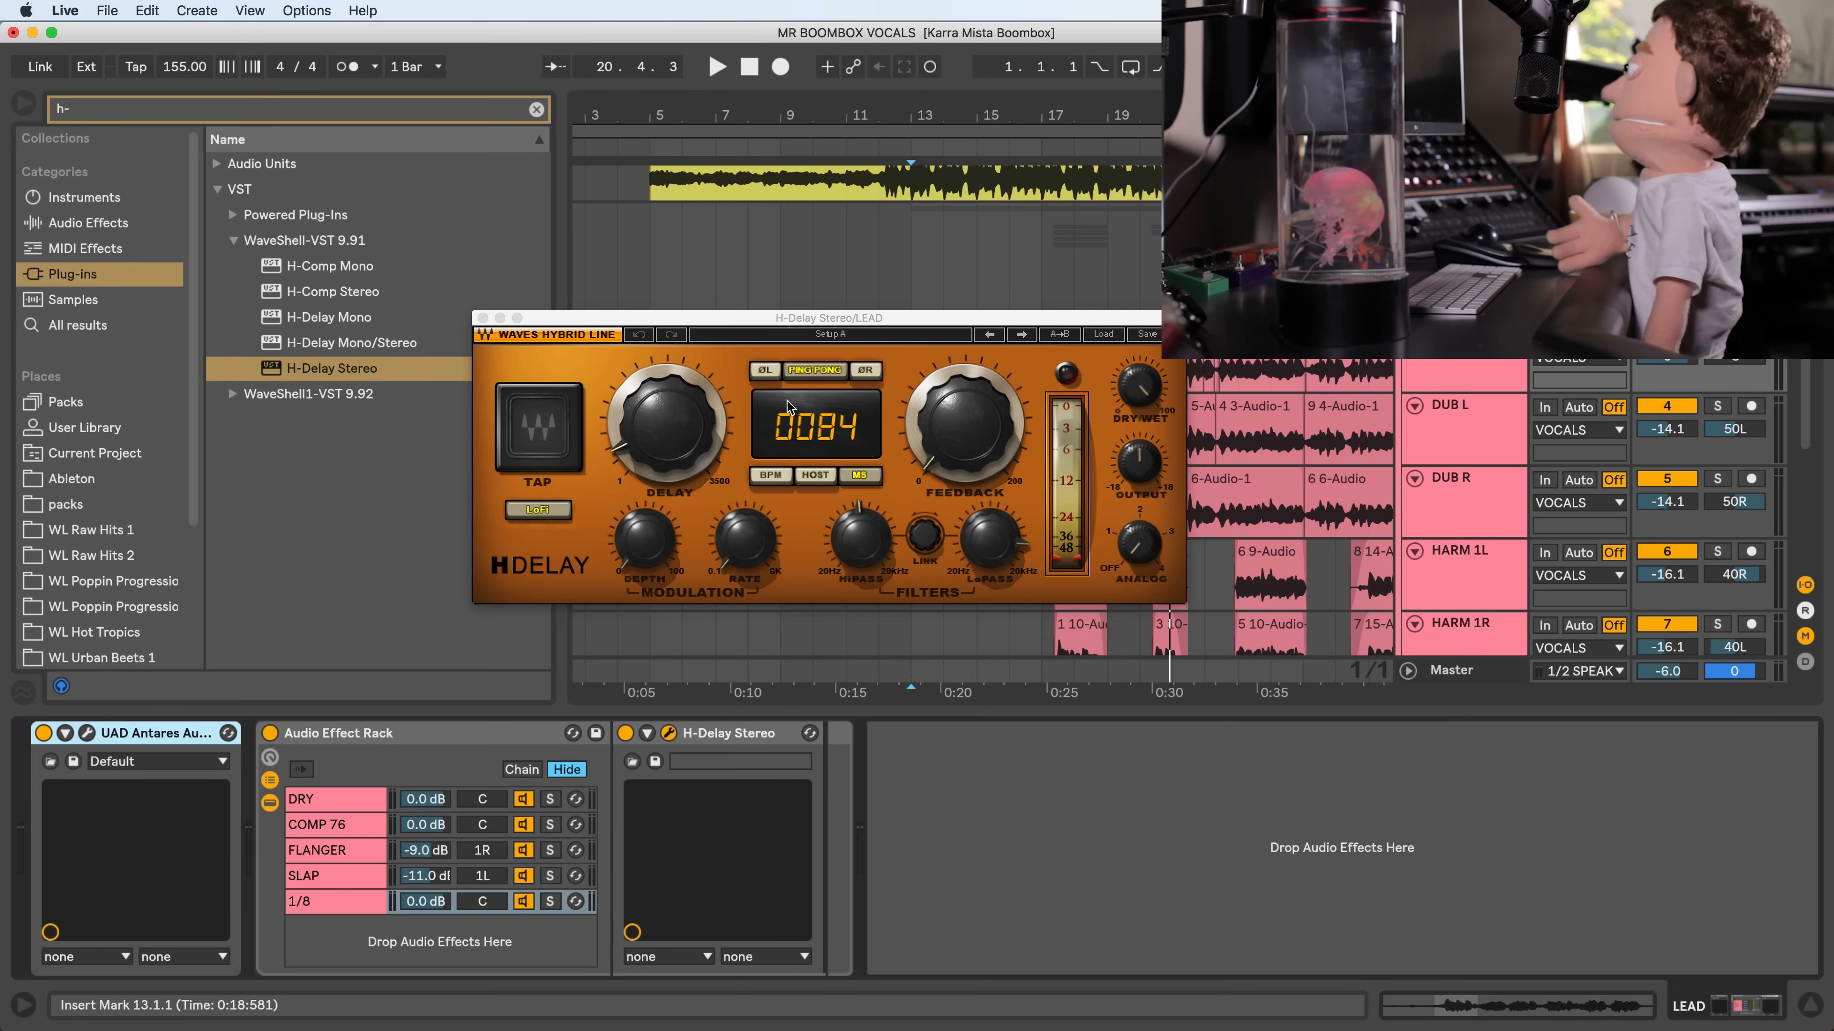
- Set the 1/8 chain's H-Delay to a 1/8 note delay synced to the host tempo and raise its feedback
{"action": "left_click", "coordinate": [788, 475]}
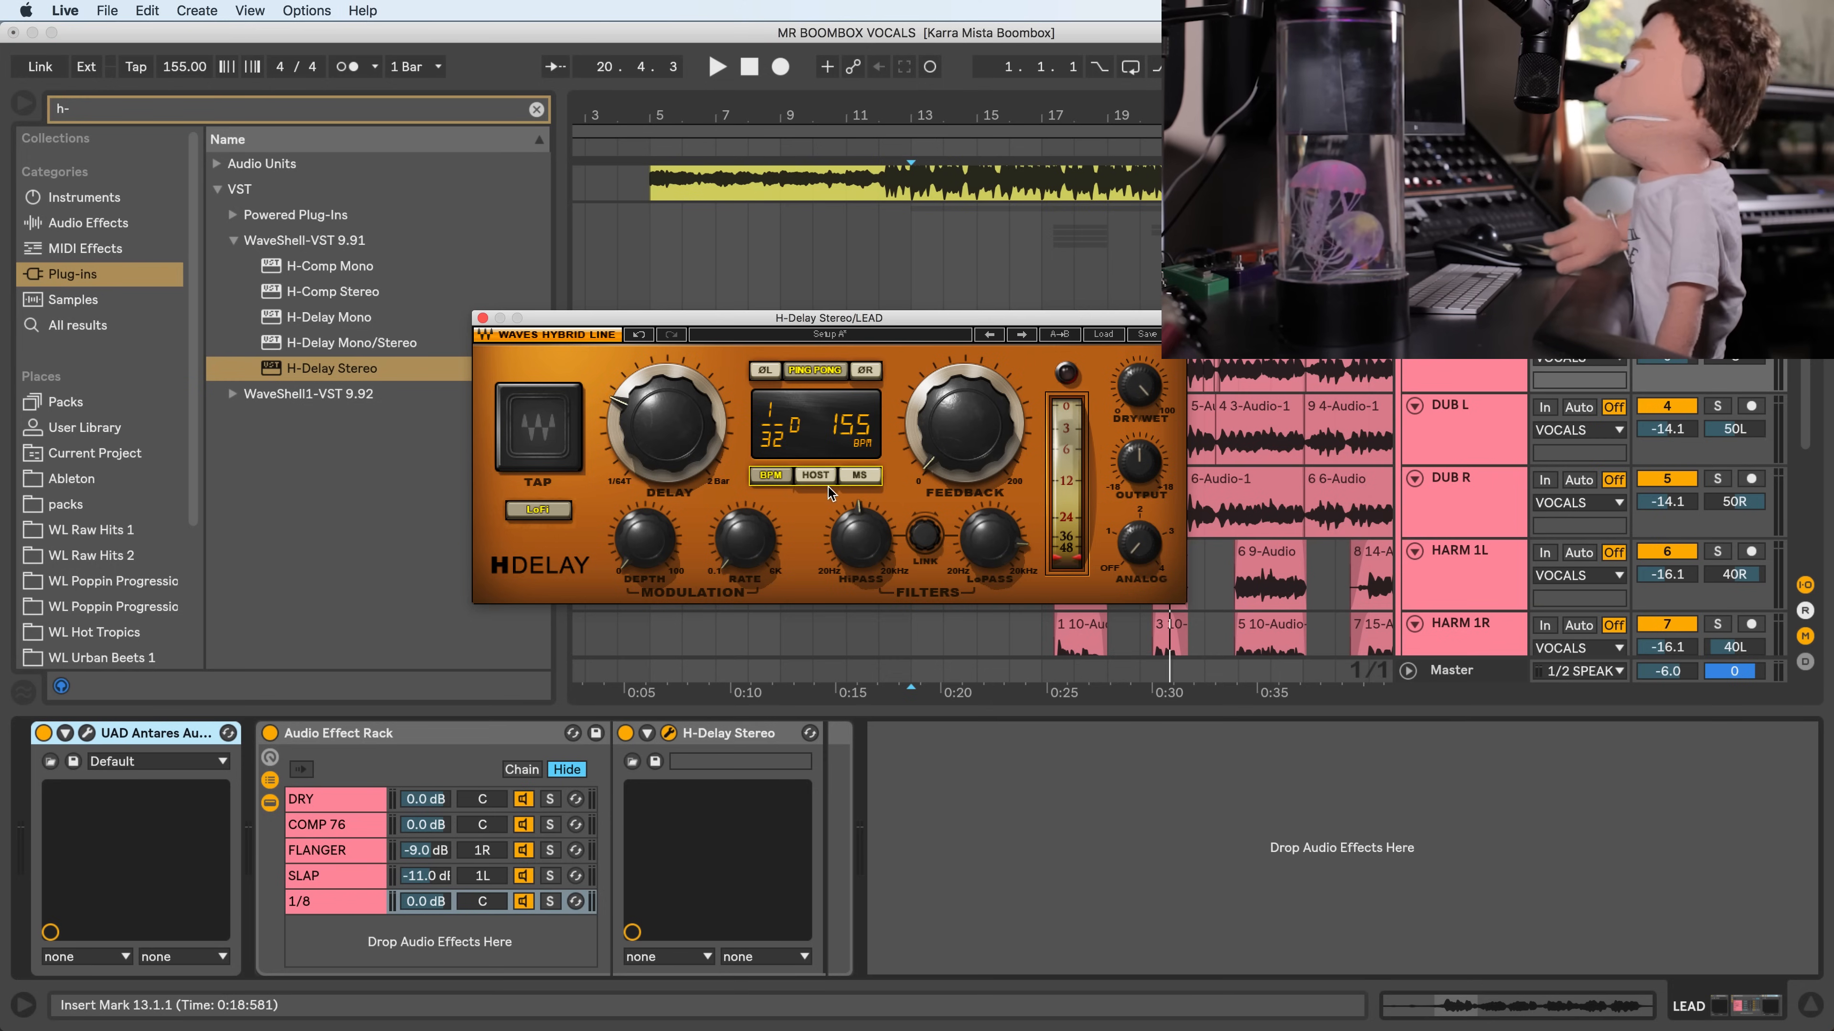
{"action": "mouse_move", "coordinate": [677, 432]}
{"action": "left_mouse_down"}
{"action": "mouse_move", "coordinate": [677, 357]}
{"action": "mouse_move", "coordinate": [671, 449]}
{"action": "left_mouse_up"}
{"action": "left_click", "coordinate": [815, 476]}
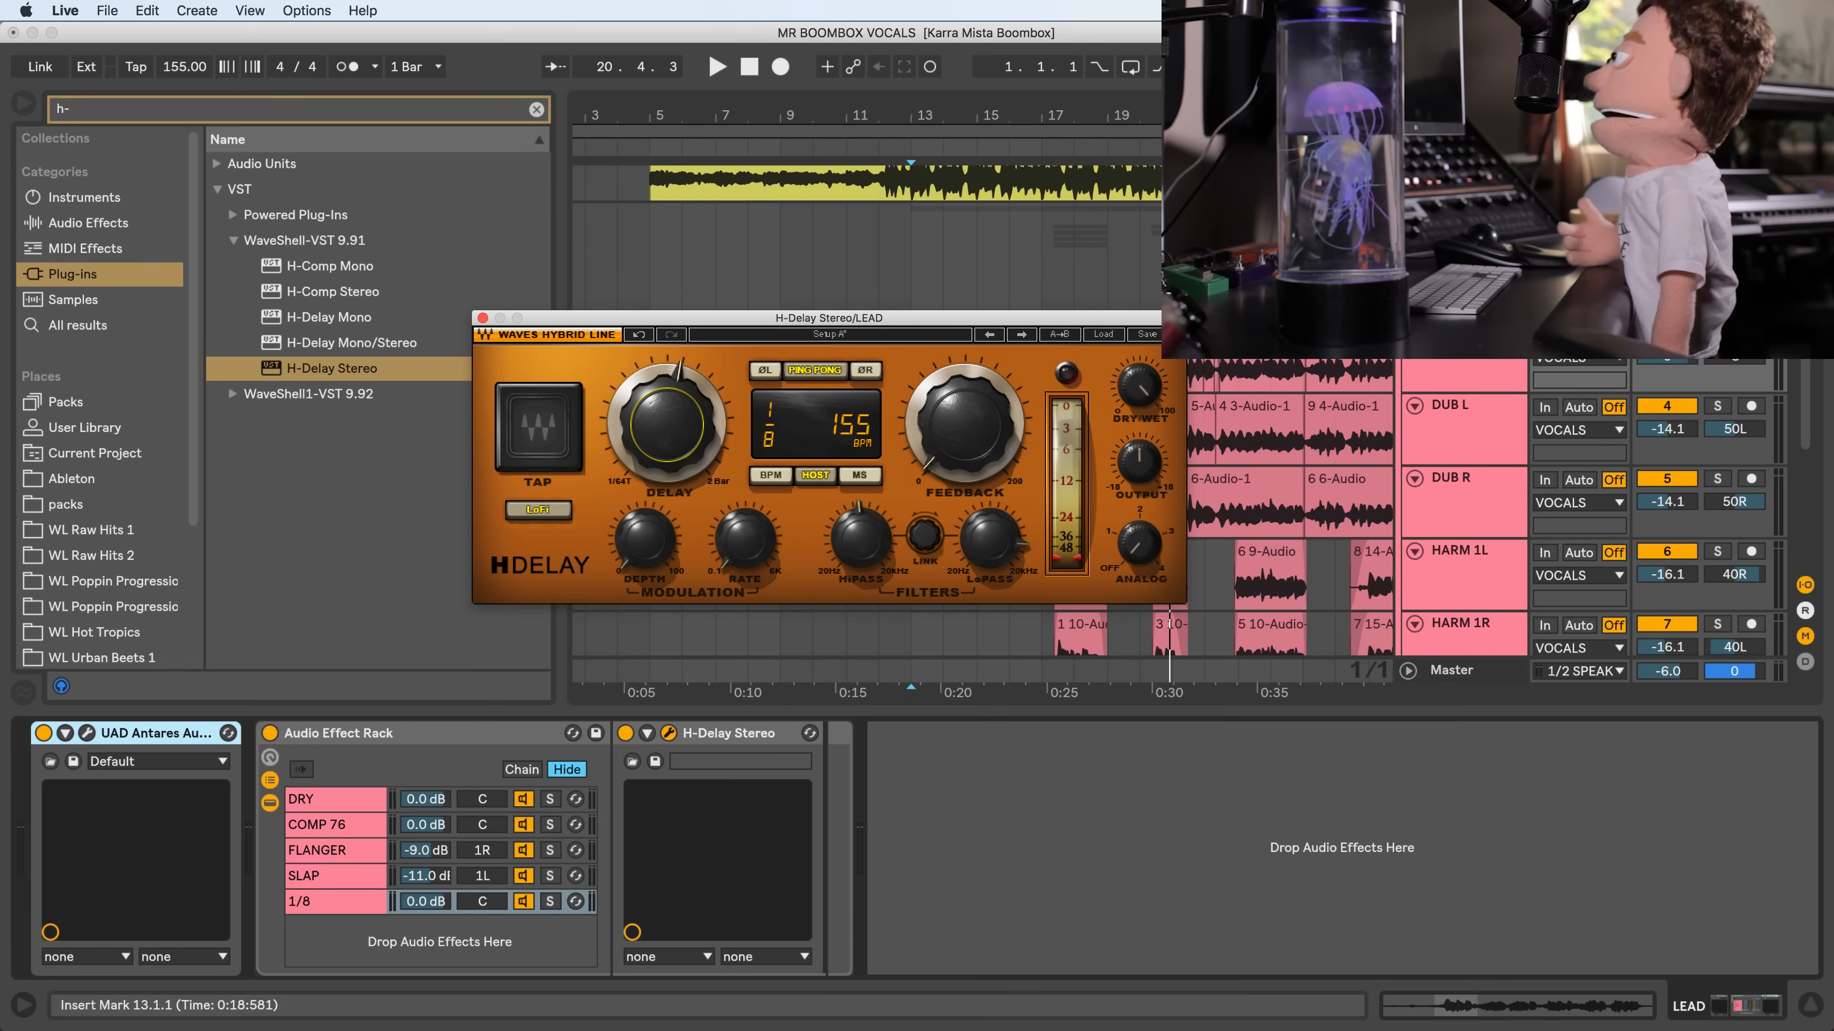
{"action": "left_click_drag", "start_coordinate": [994, 418], "coordinate": [994, 390]}
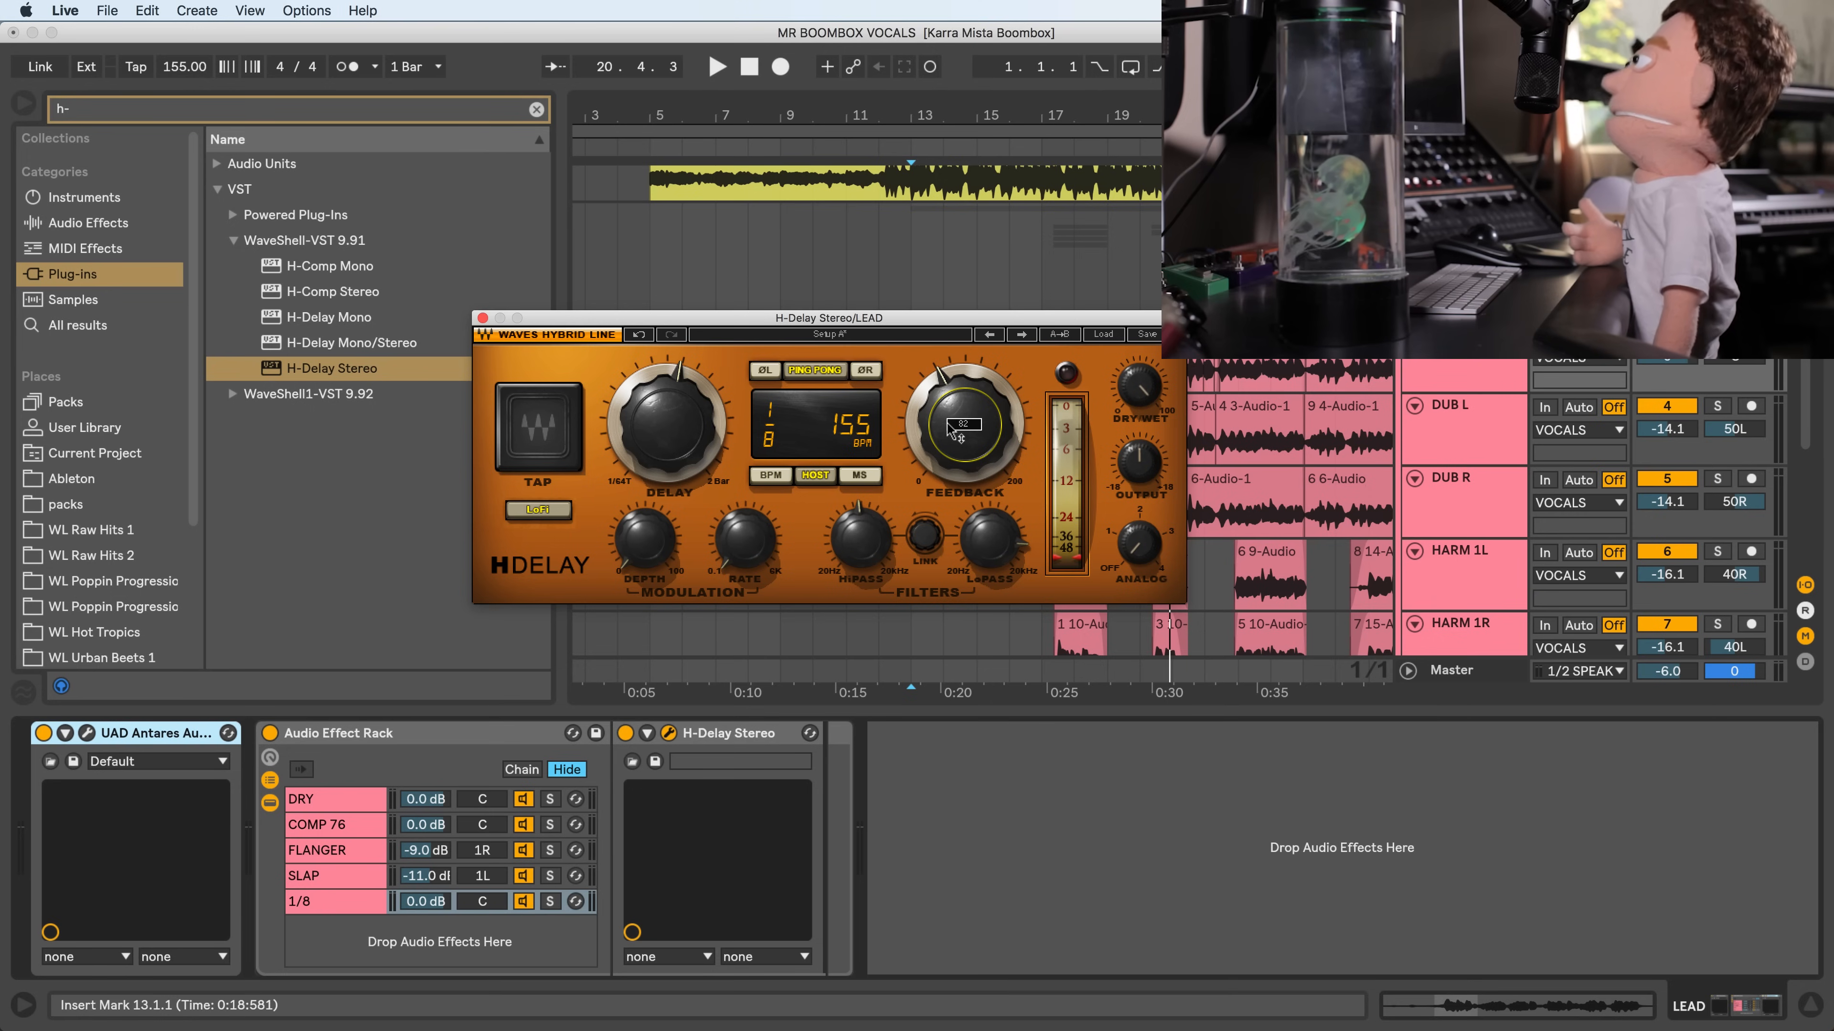
- Fine-tune the high-pass and low-pass filters of the 1/8 chain's H-Delay while the song plays
{"action": "key", "text": "space"}
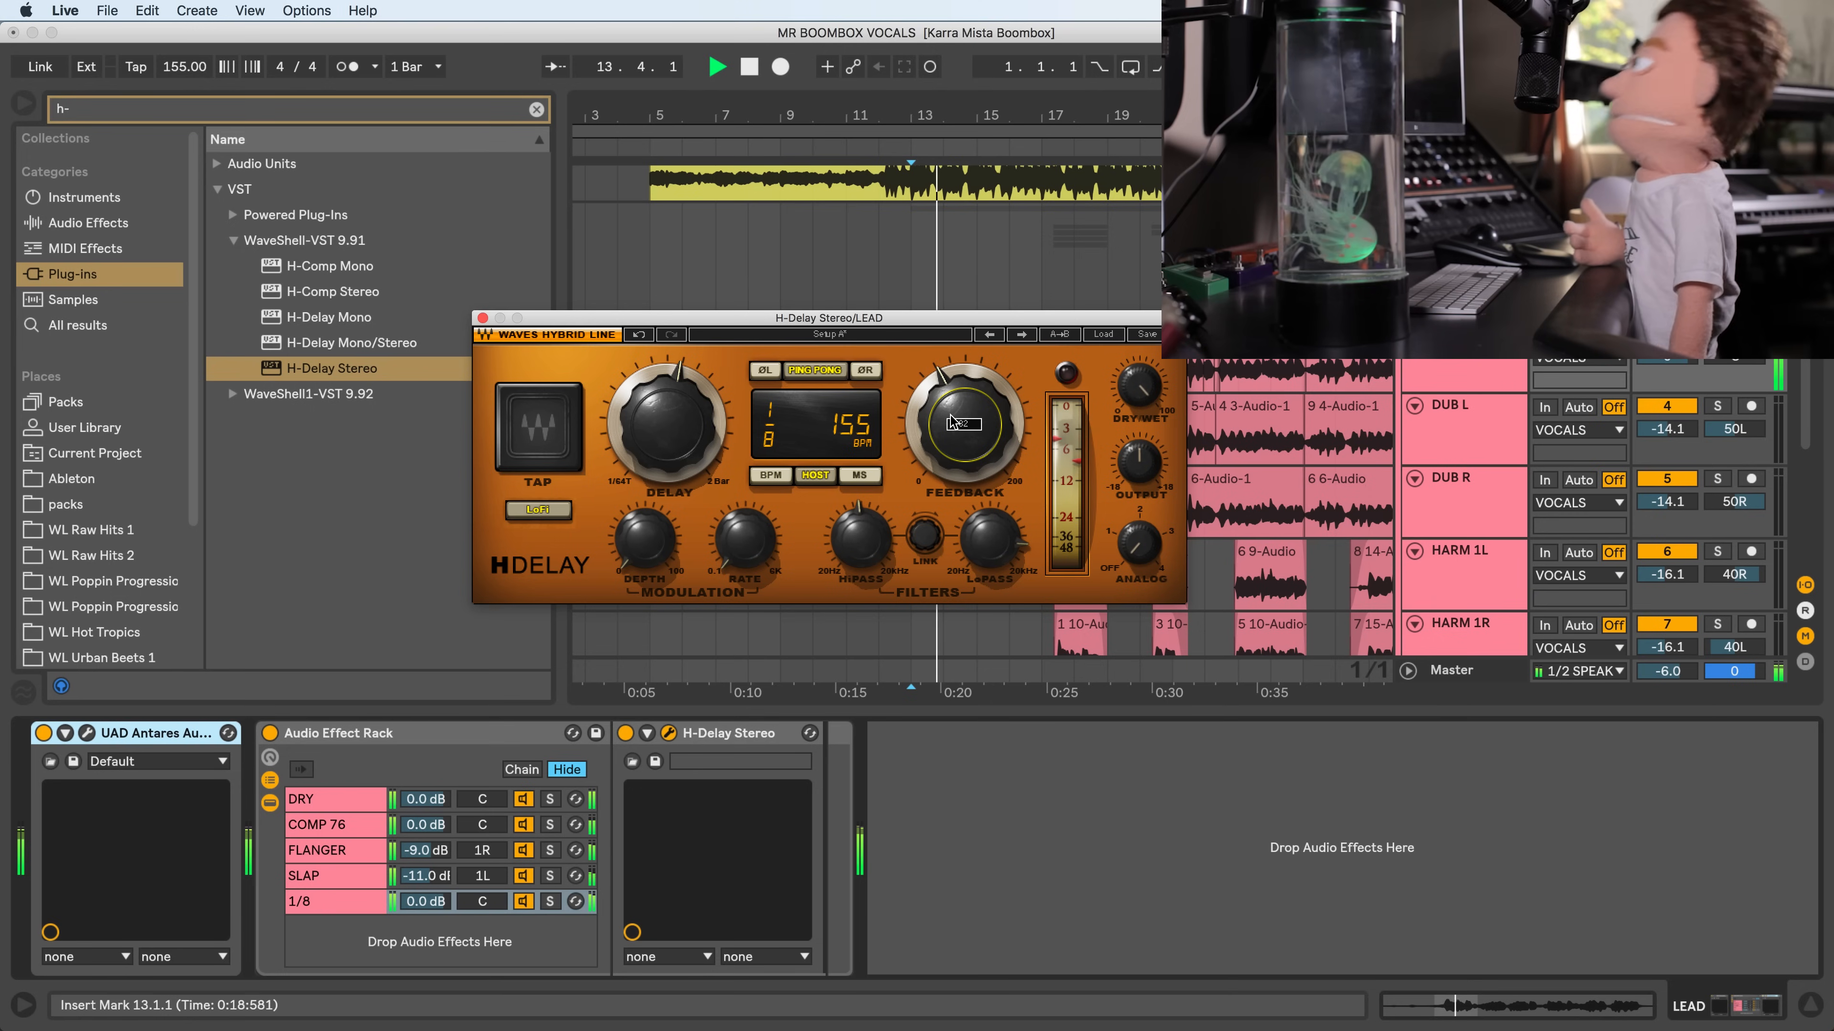
{"action": "left_click_drag", "start_coordinate": [859, 538], "coordinate": [859, 581]}
{"action": "left_click_drag", "start_coordinate": [989, 539], "coordinate": [990, 575]}
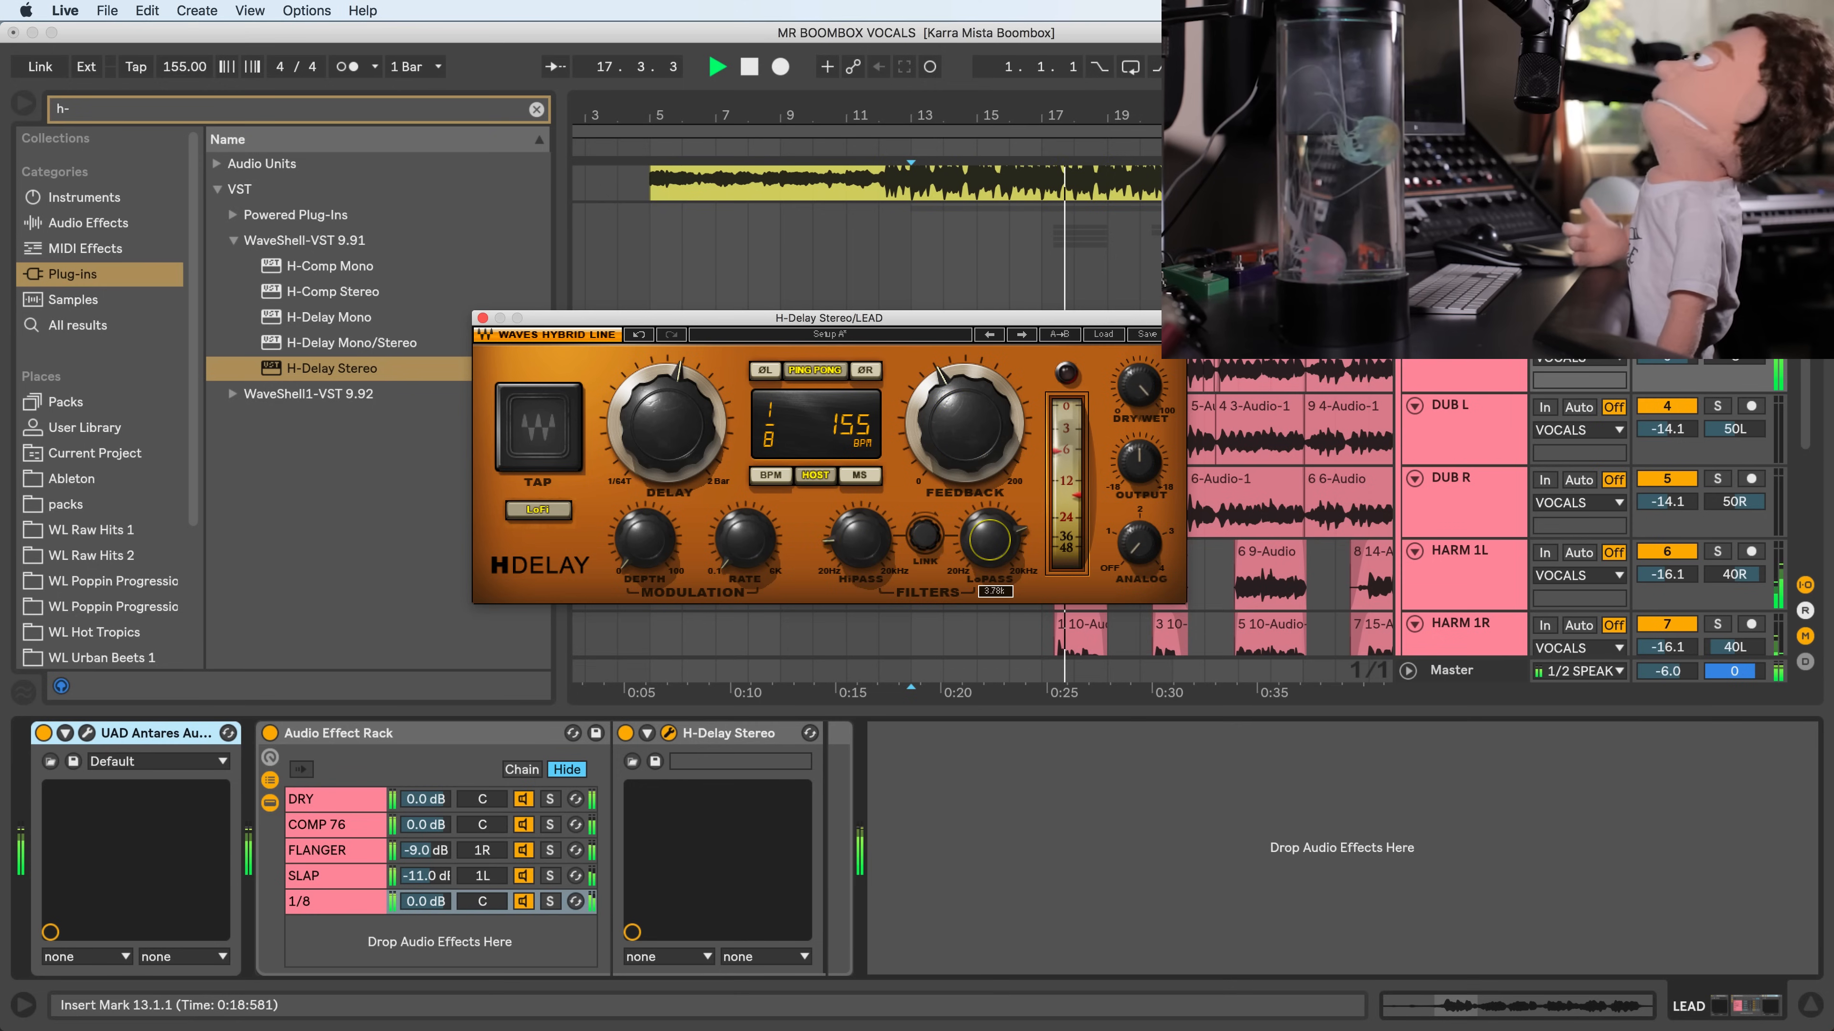
{"action": "left_click", "coordinate": [859, 538]}
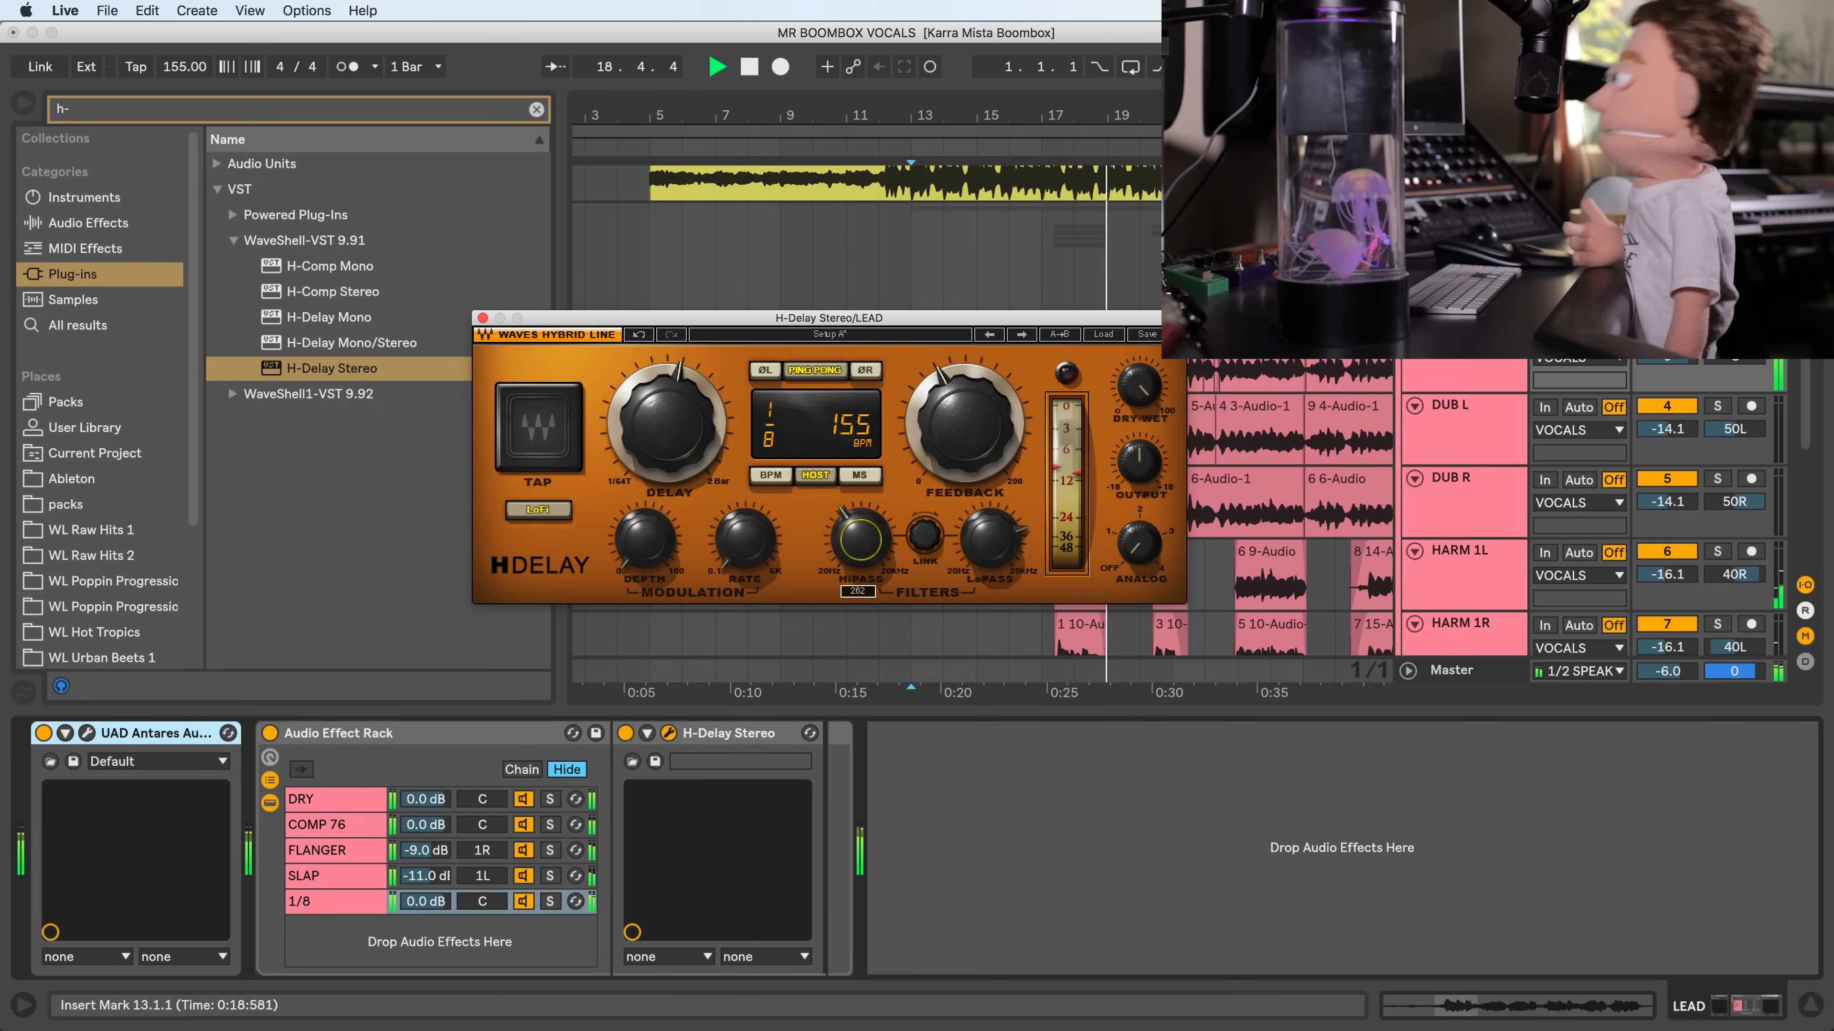
{"action": "left_click_drag", "start_coordinate": [990, 540], "coordinate": [990, 524]}
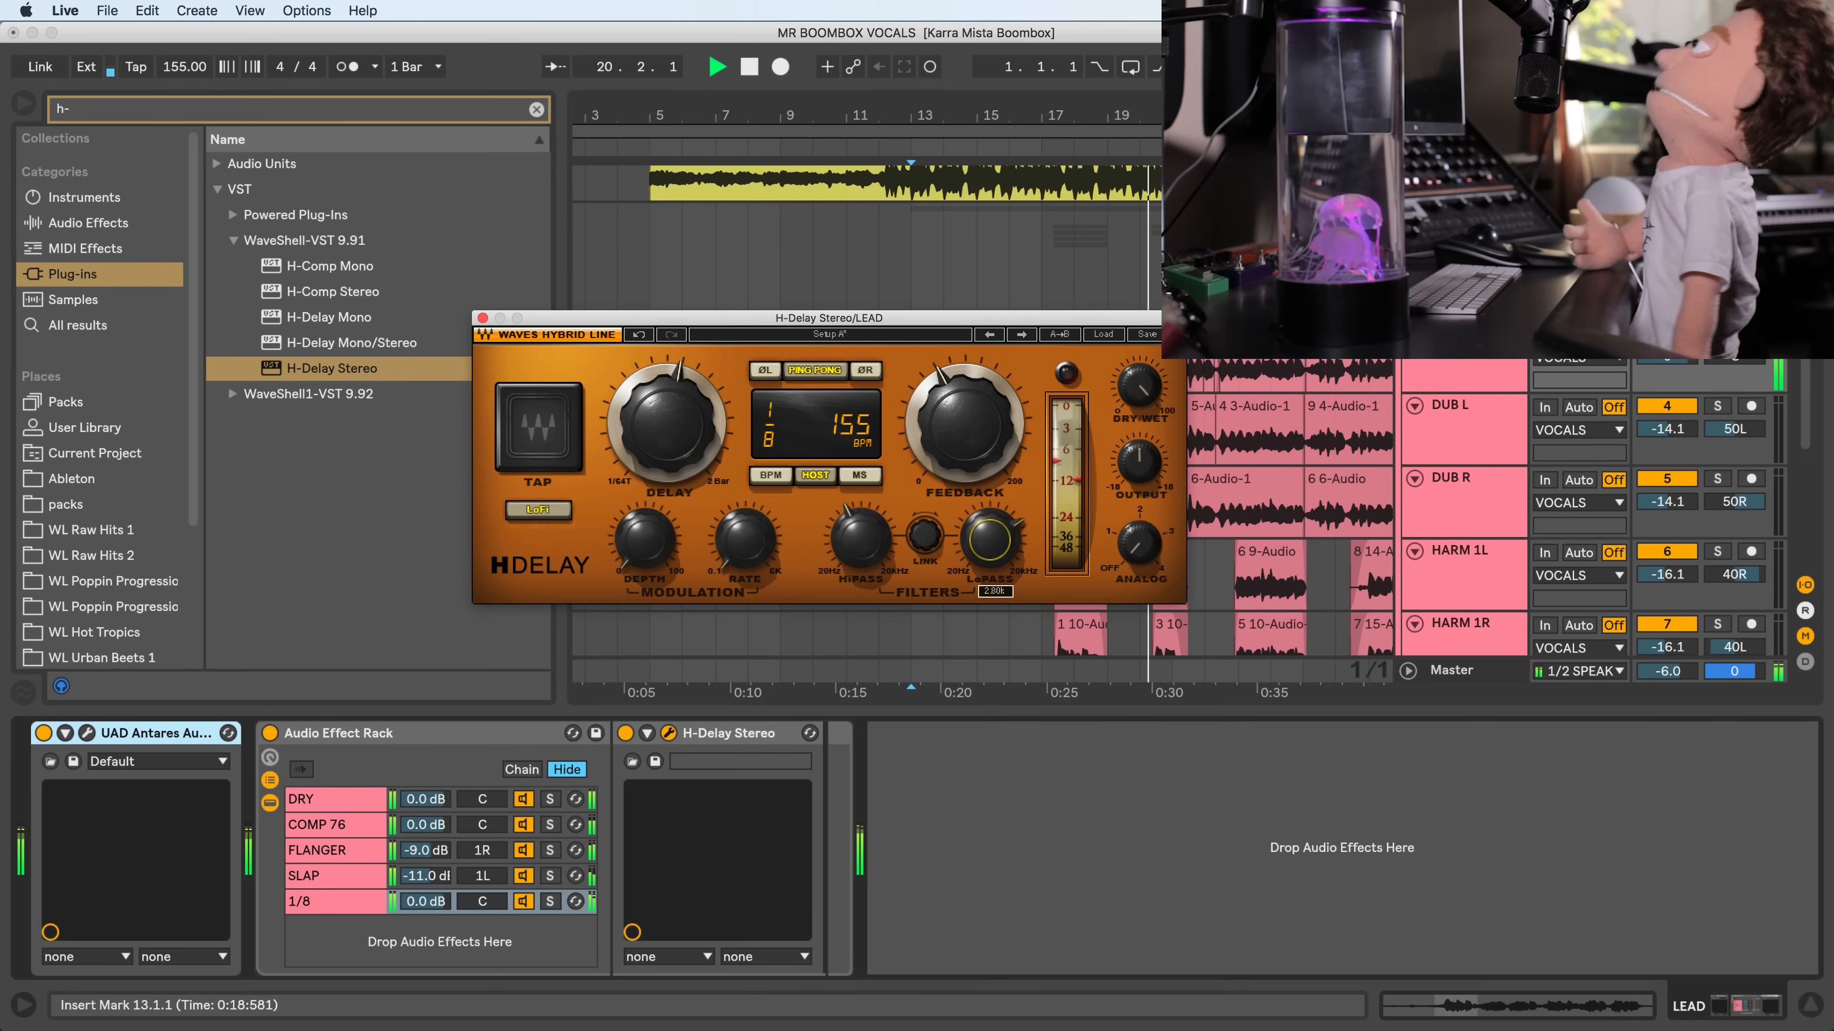
- Lower the 1/8 chain's volume to -7.0 dB and fine-tune its H-Delay feedback during playback
{"action": "left_click_drag", "start_coordinate": [429, 902], "coordinate": [426, 929]}
{"action": "key", "text": "space"}
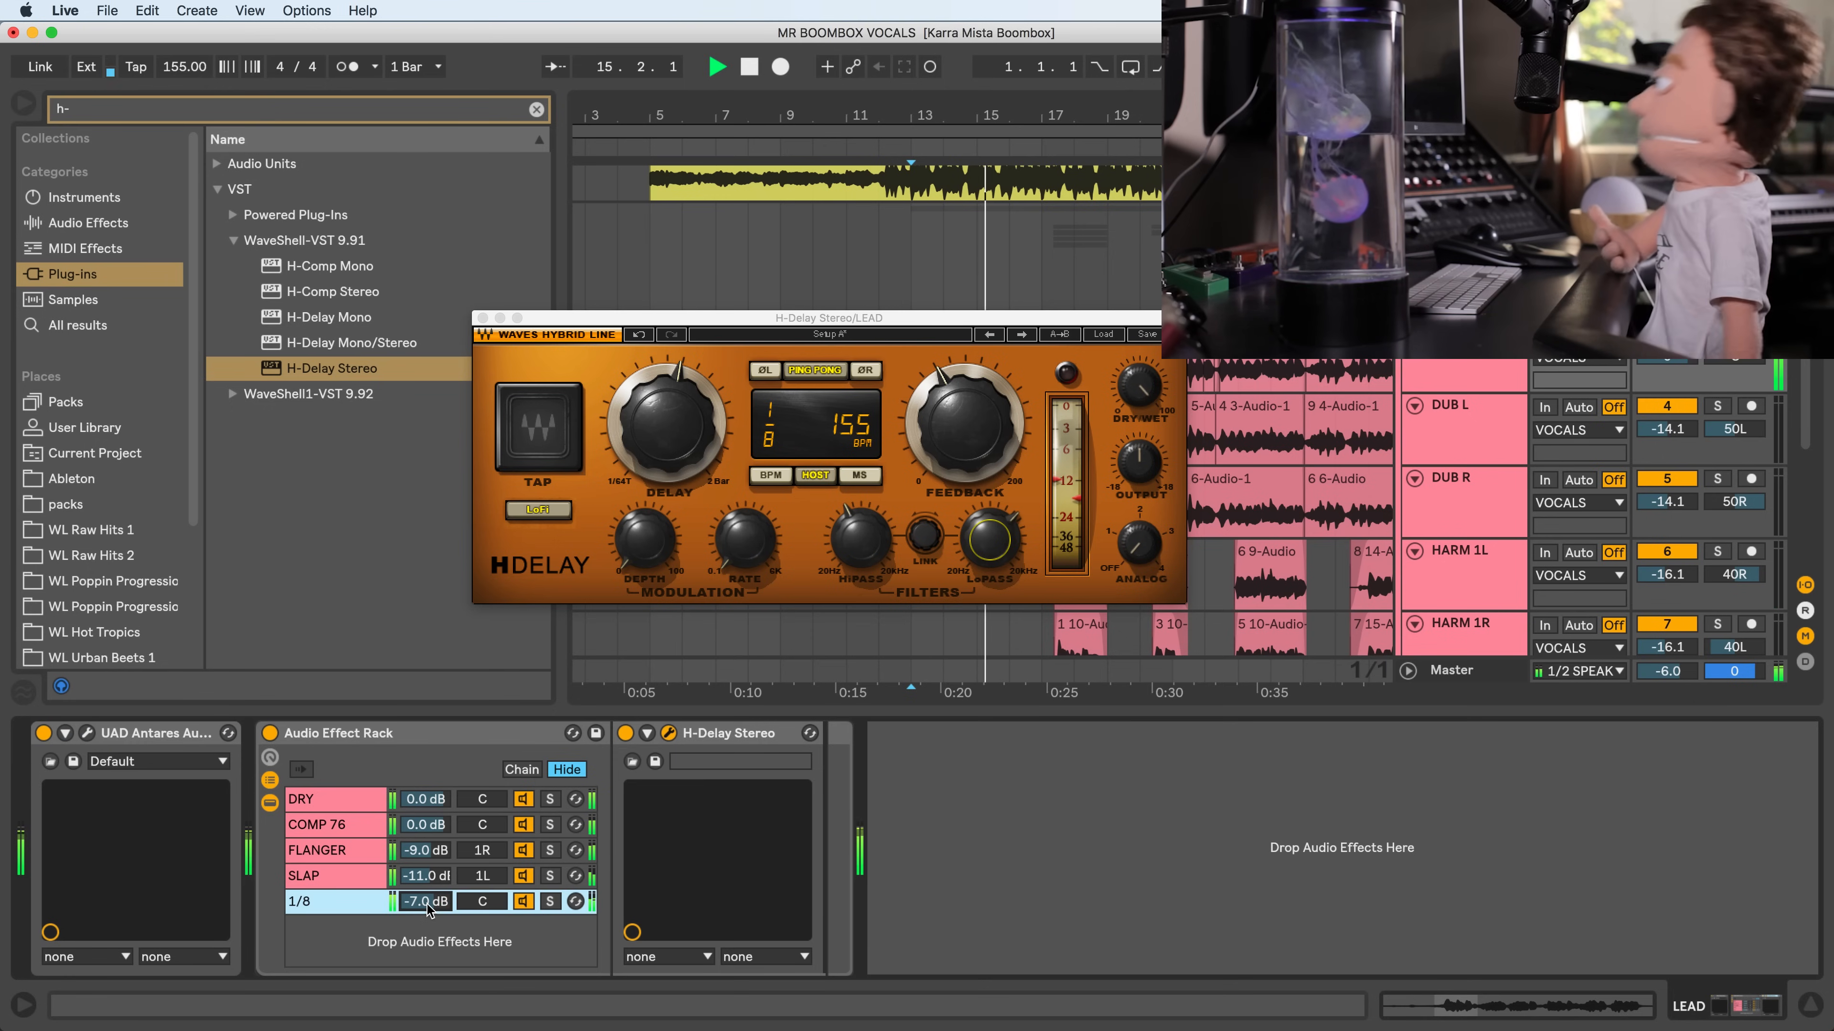
{"action": "left_click_drag", "start_coordinate": [958, 387], "coordinate": [959, 381]}
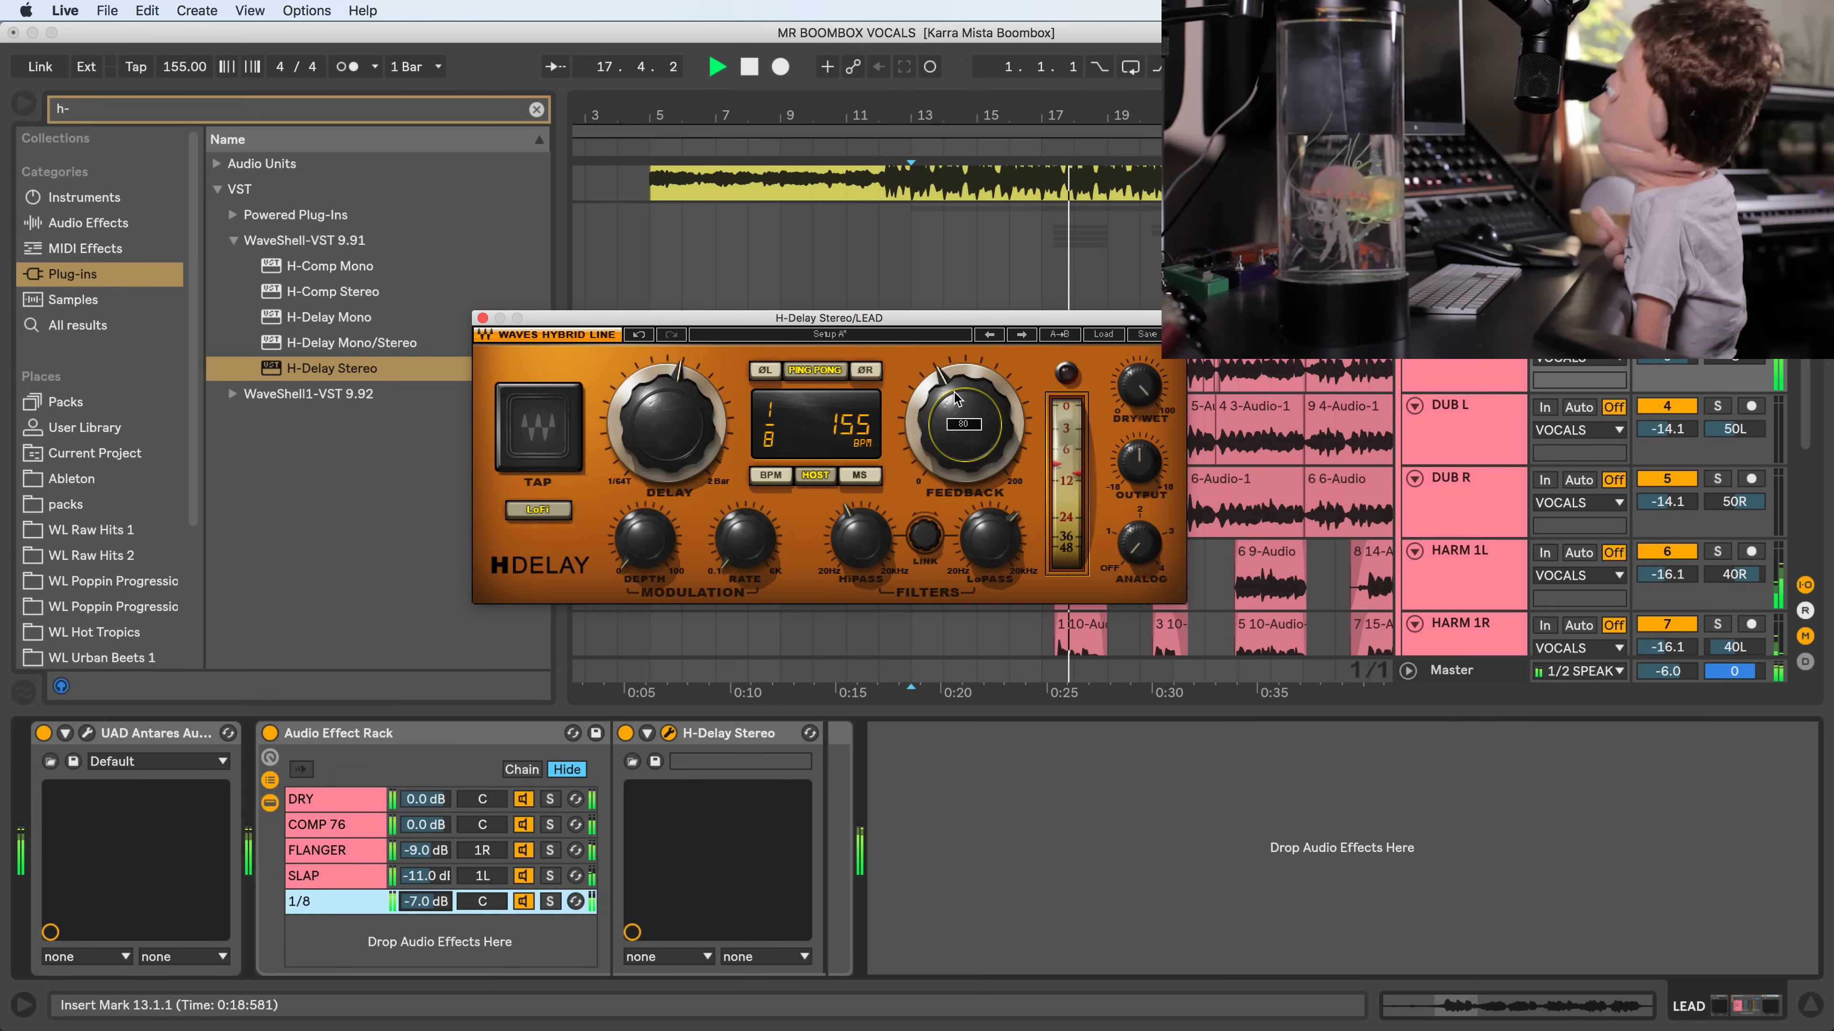
- Compare the 1/8 chain's H-Delay with LoFi off and on, and stop playback
{"action": "left_click", "coordinate": [550, 514]}
{"action": "left_click", "coordinate": [557, 514]}
{"action": "key", "text": "space"}
- Search the plug-ins for "chorus" and add UAD Studio D Chorus after the H-Delay on the SLAP chain
{"action": "left_click", "coordinate": [344, 876]}
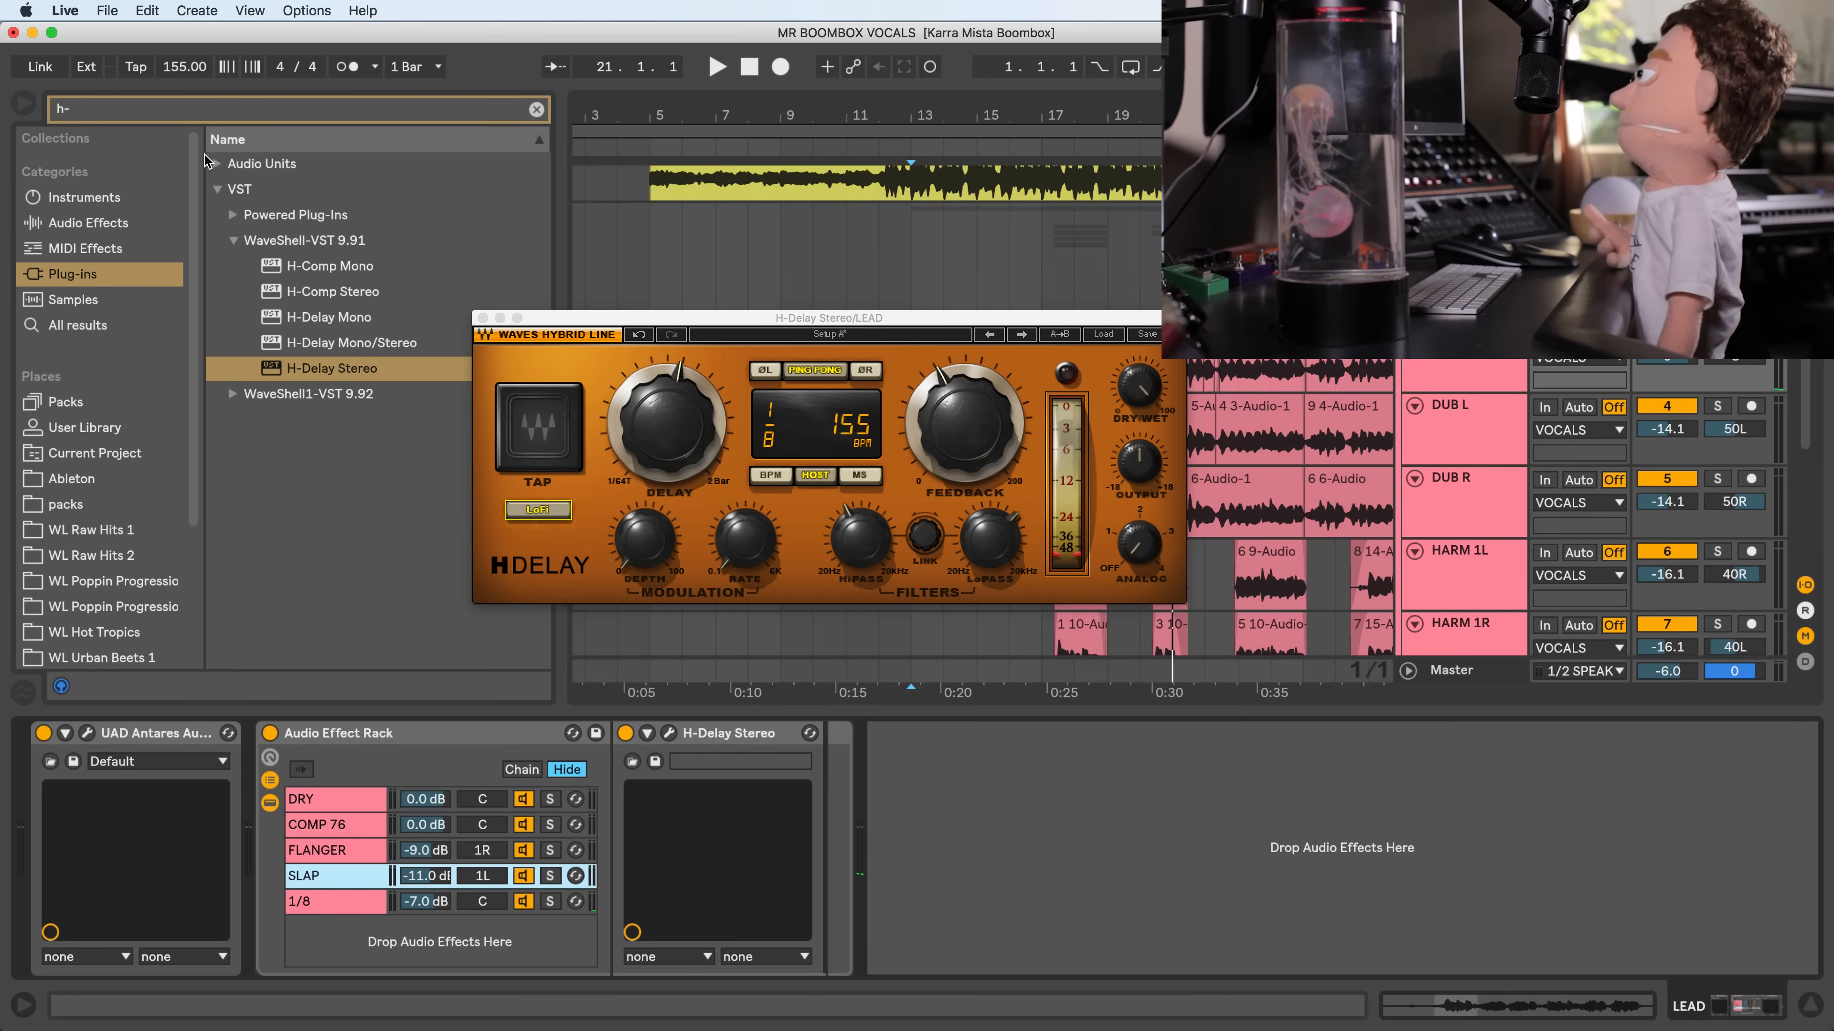
{"action": "left_click", "coordinate": [257, 110]}
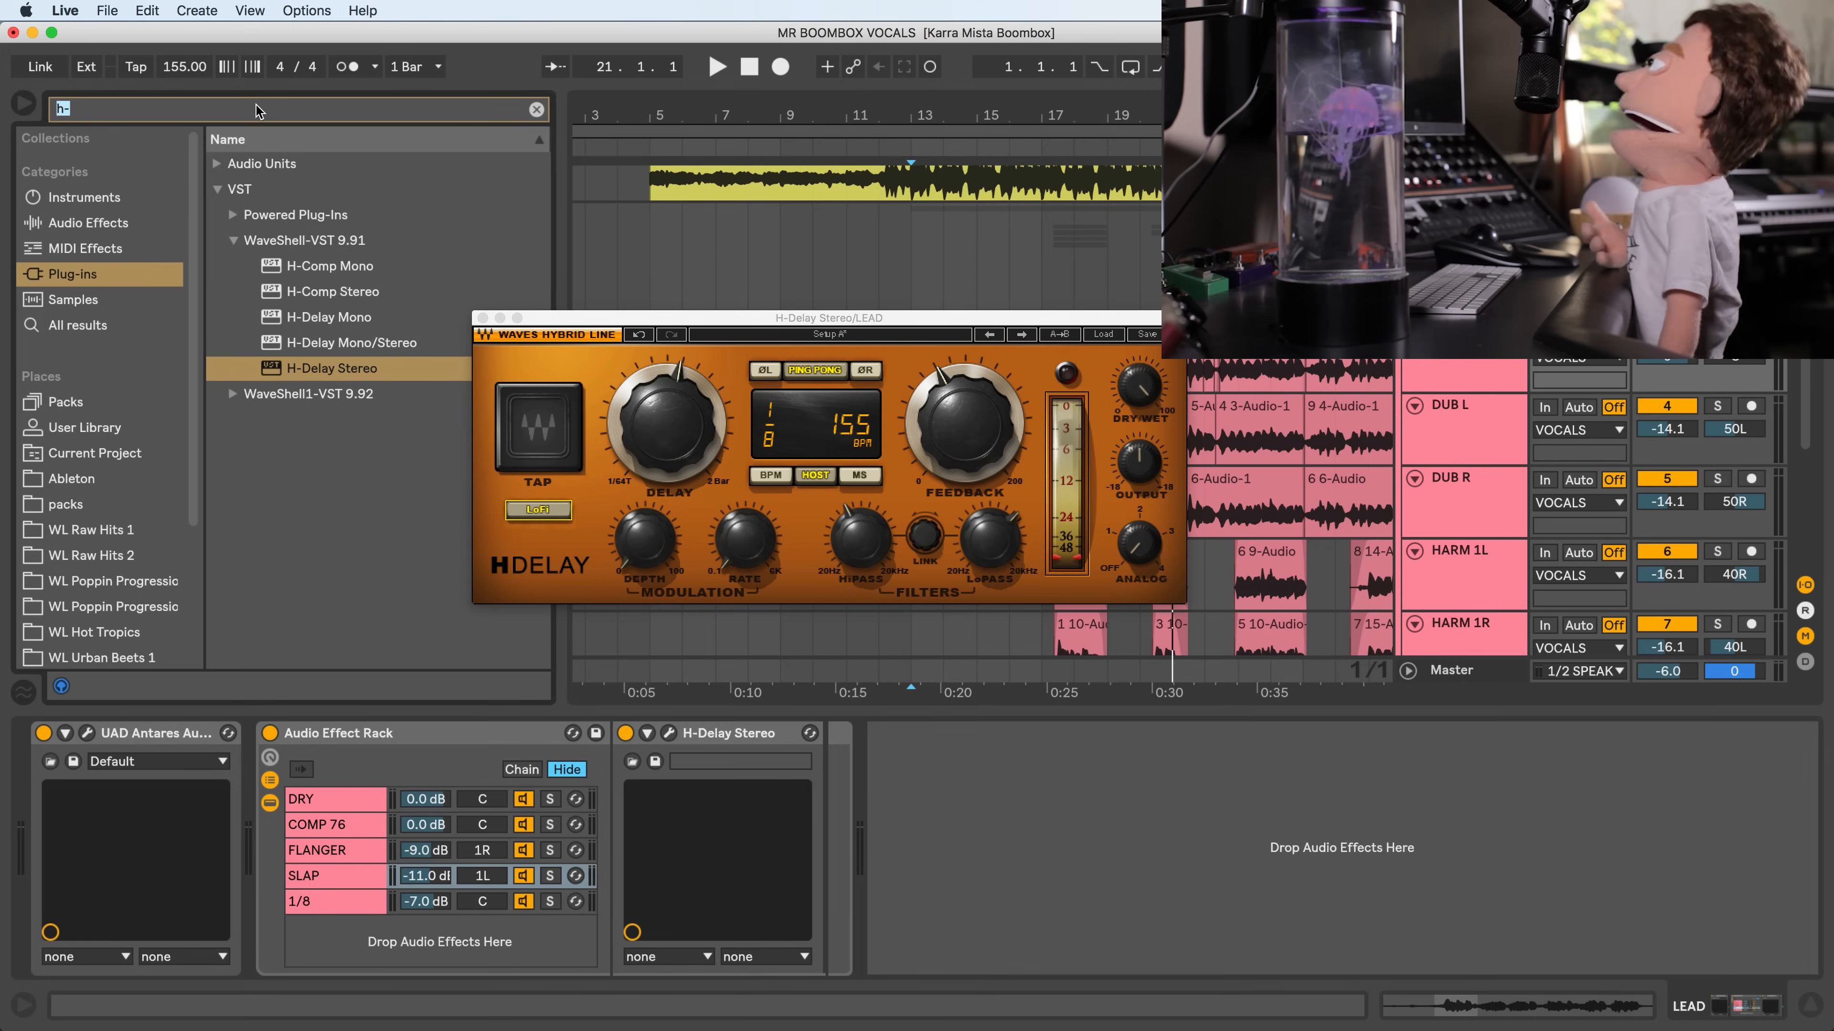
{"action": "type", "text": "ch"}
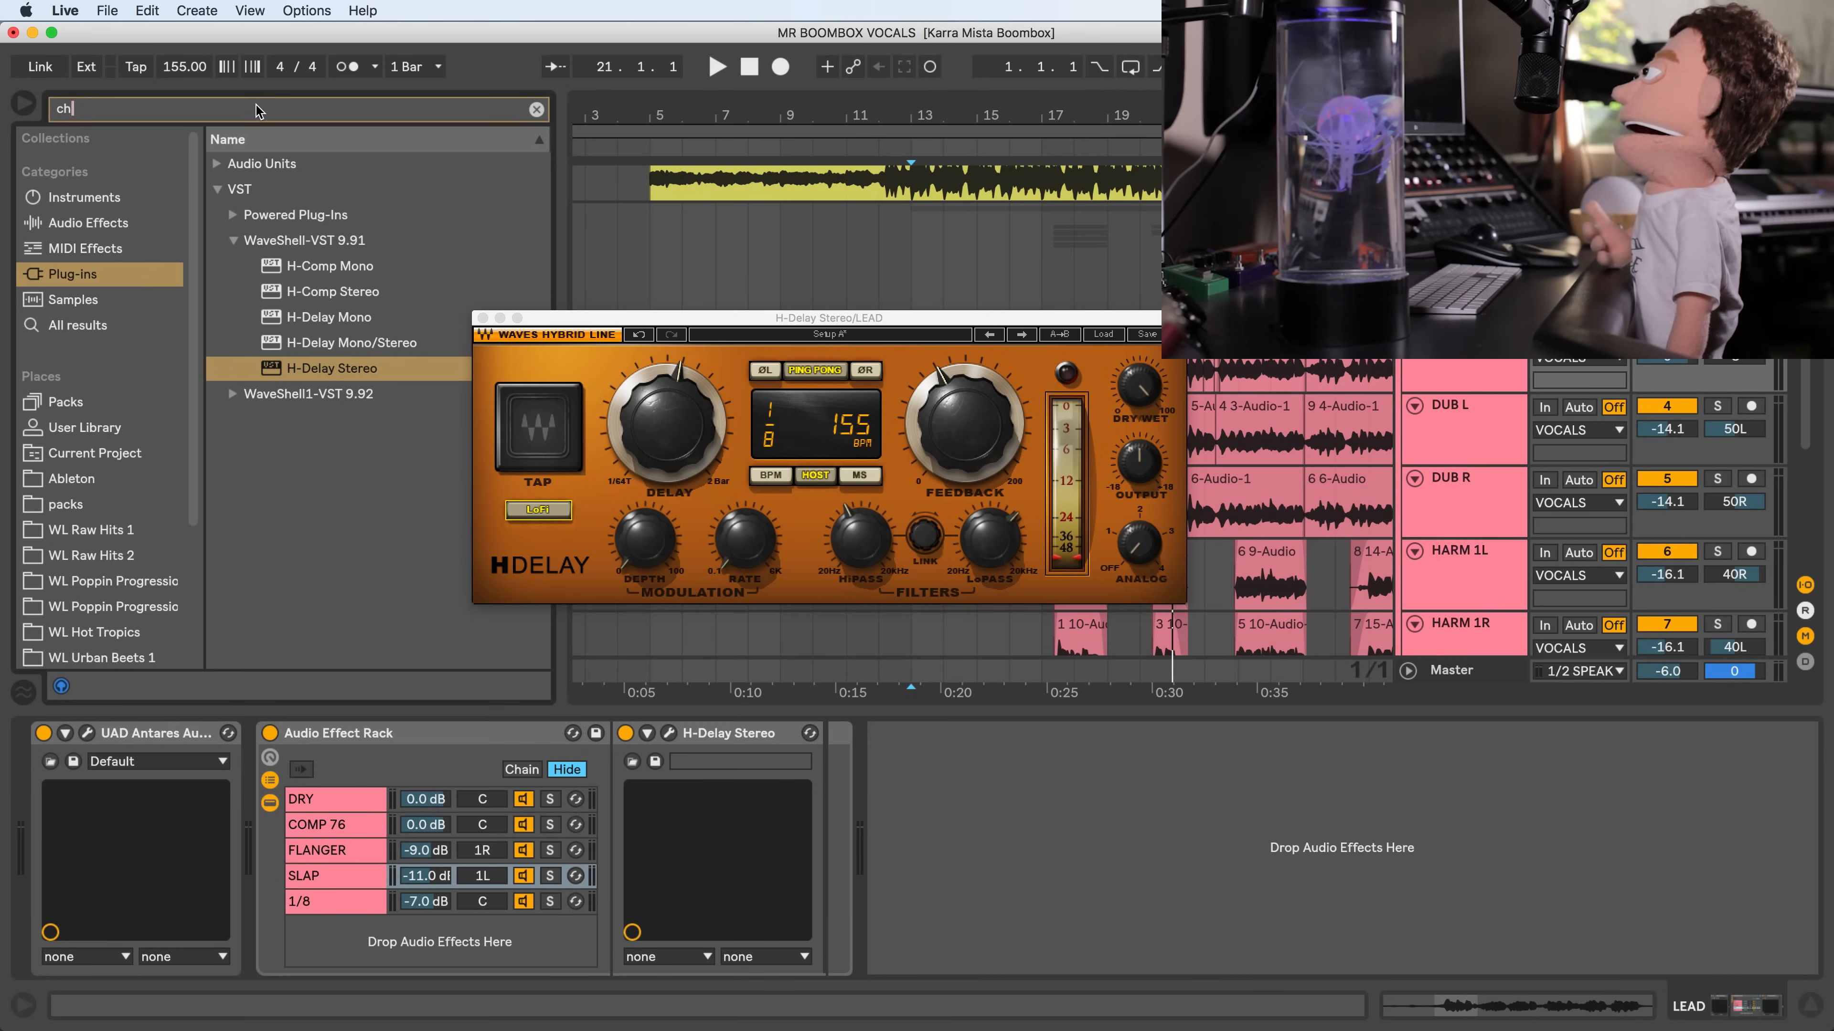
{"action": "type", "text": "orus"}
{"action": "left_click", "coordinate": [261, 214]}
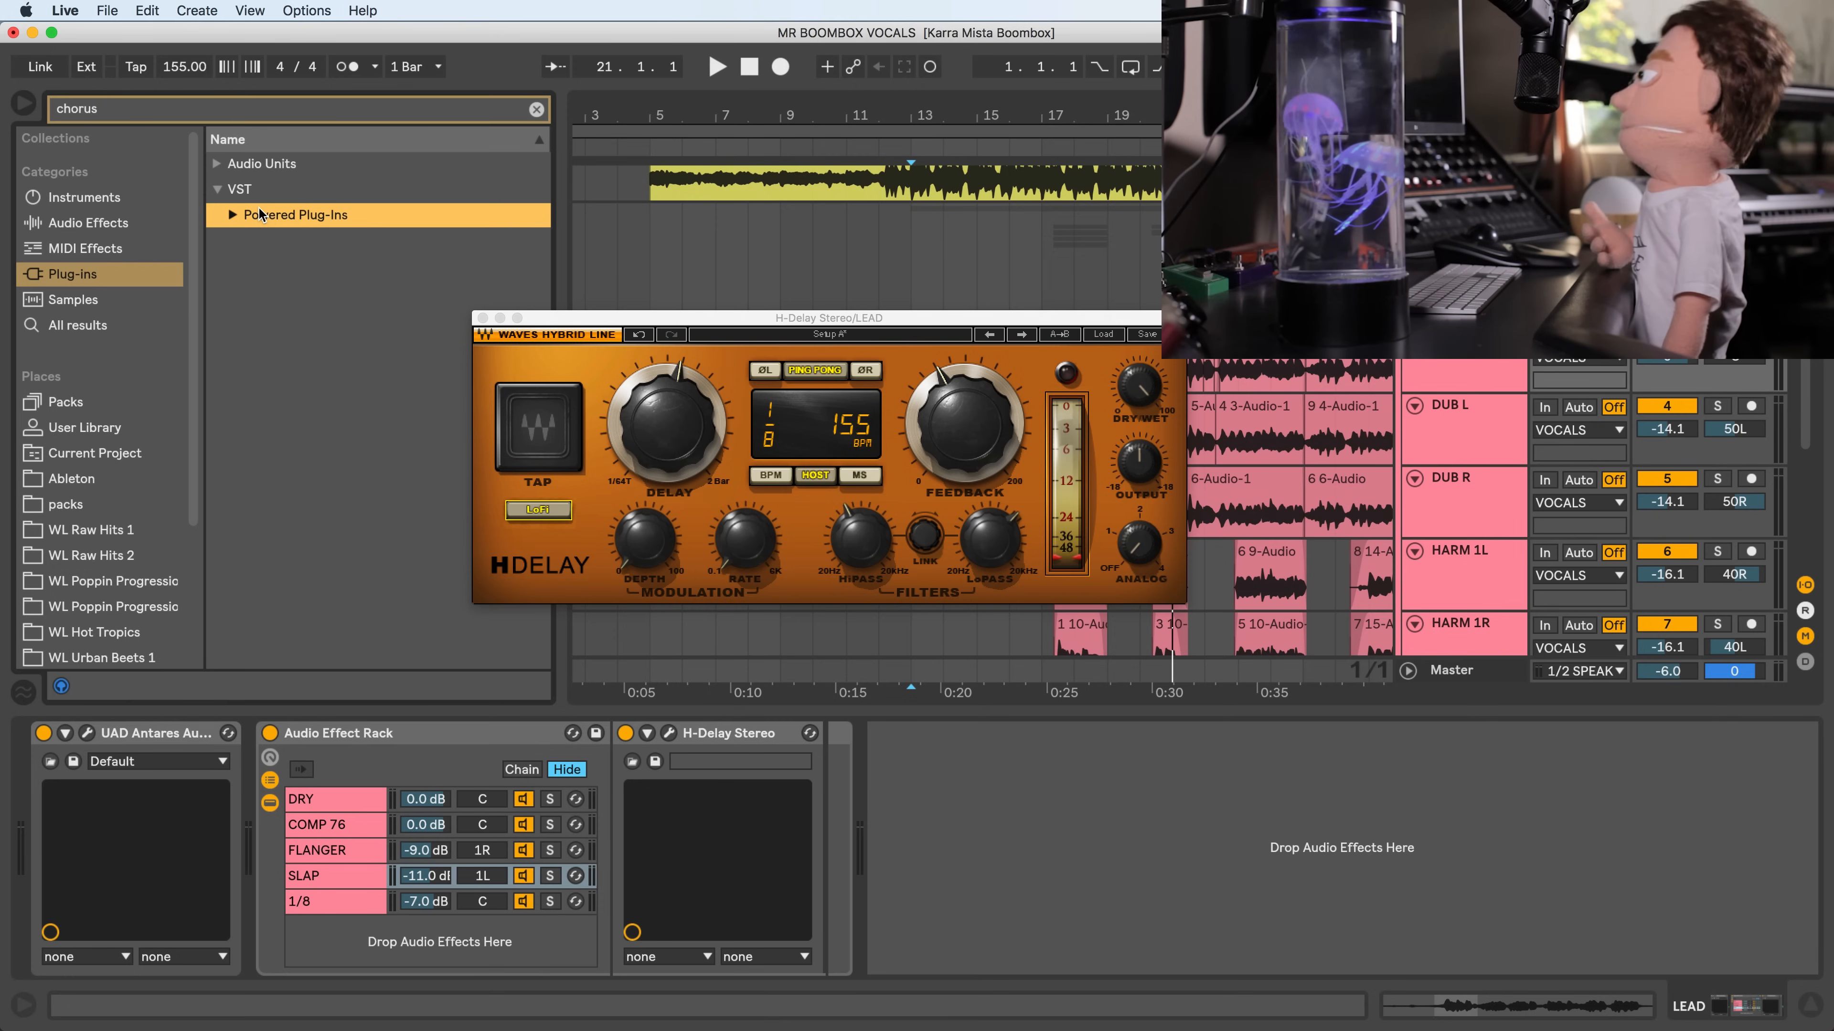
{"action": "double_click", "coordinate": [261, 215]}
{"action": "left_click", "coordinate": [293, 395]}
{"action": "left_click_drag", "start_coordinate": [624, 568], "coordinate": [828, 785]}
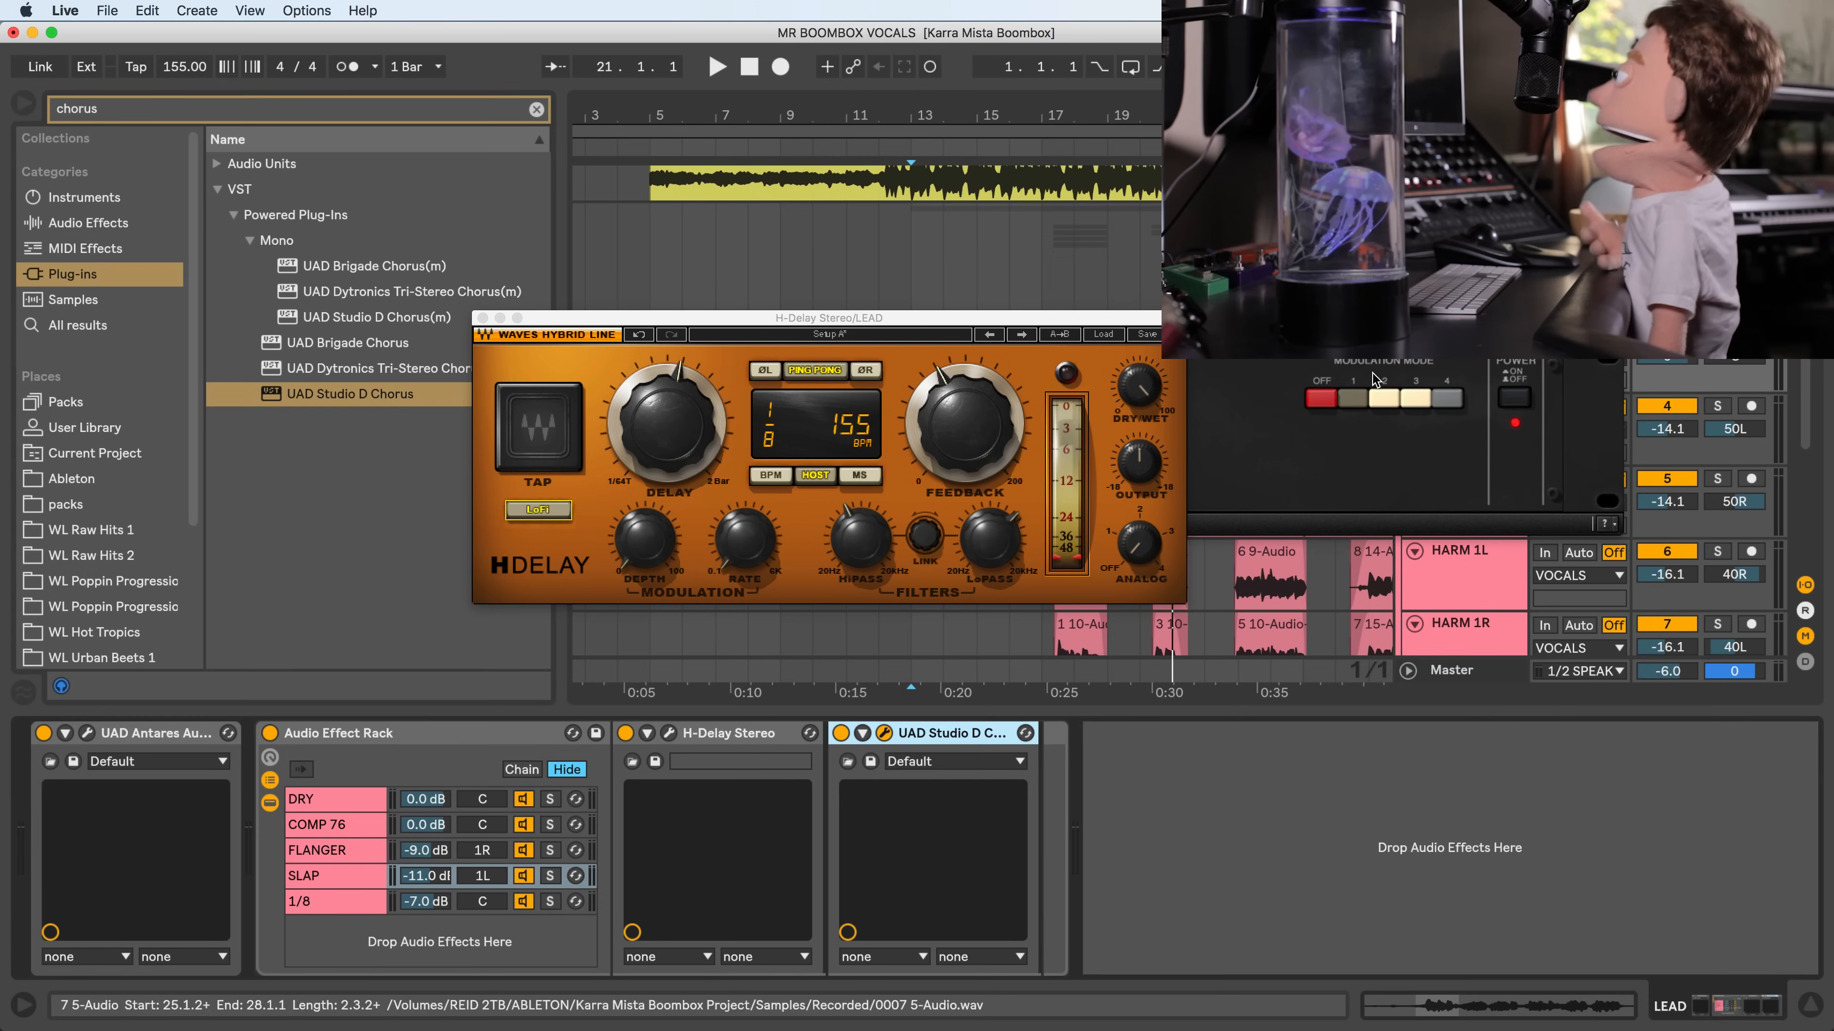
- Audition the Studio D Chorus and move it from the SLAP chain to the 1/8 chain
{"action": "key", "text": "space"}
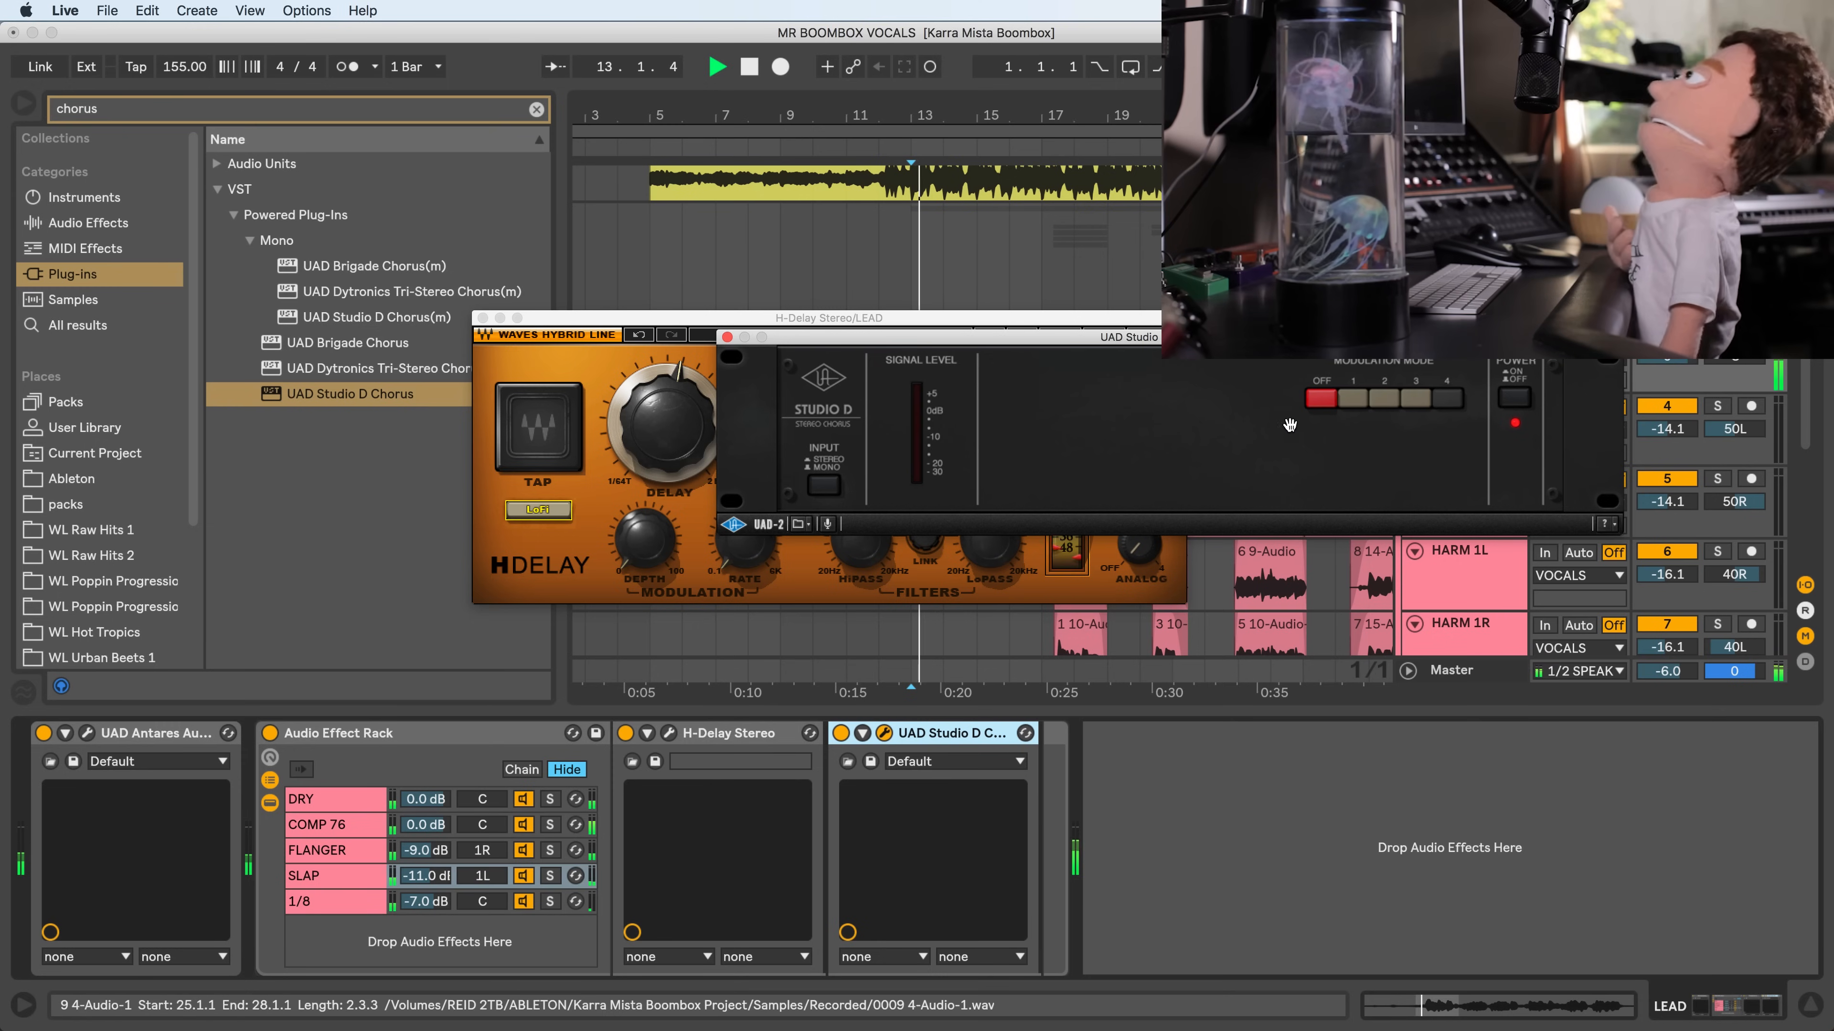
{"action": "key", "text": "space"}
{"action": "left_click", "coordinate": [343, 903]}
- Add the built-in Flanger audio effect after the H-Delay on the SLAP chain
{"action": "left_click", "coordinate": [338, 877]}
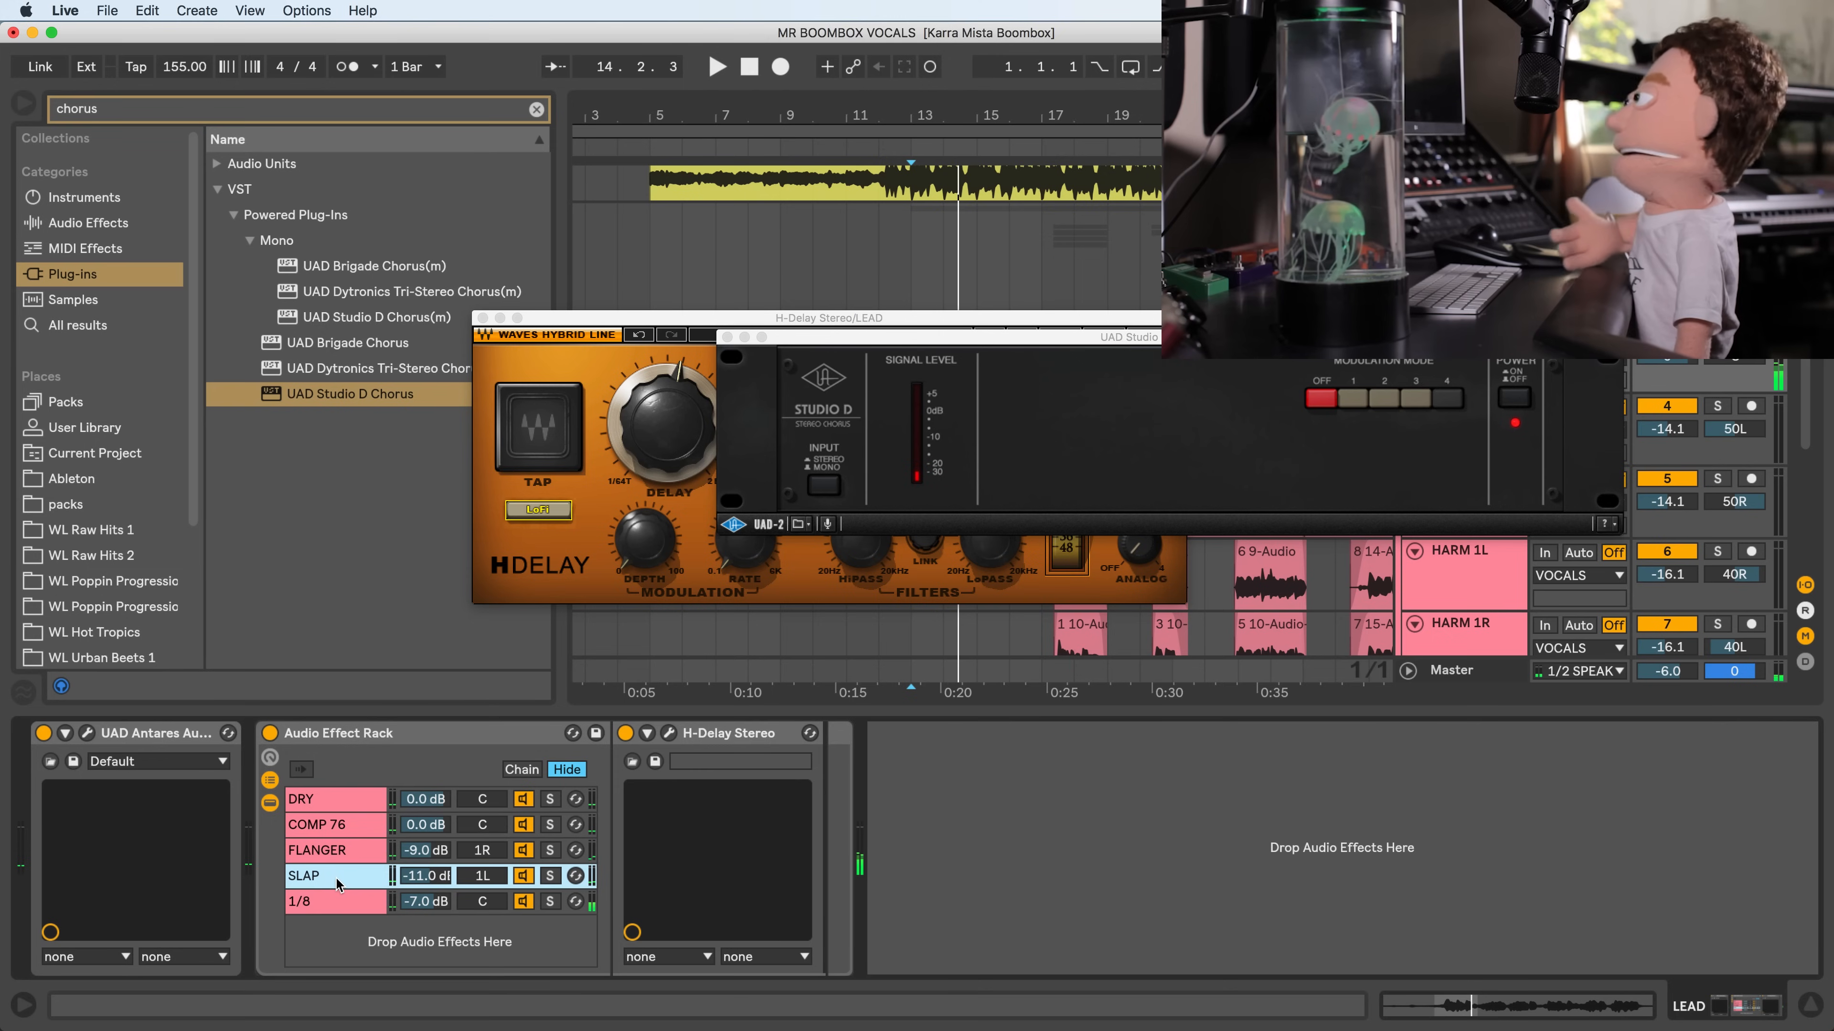
{"action": "left_click", "coordinate": [307, 108]}
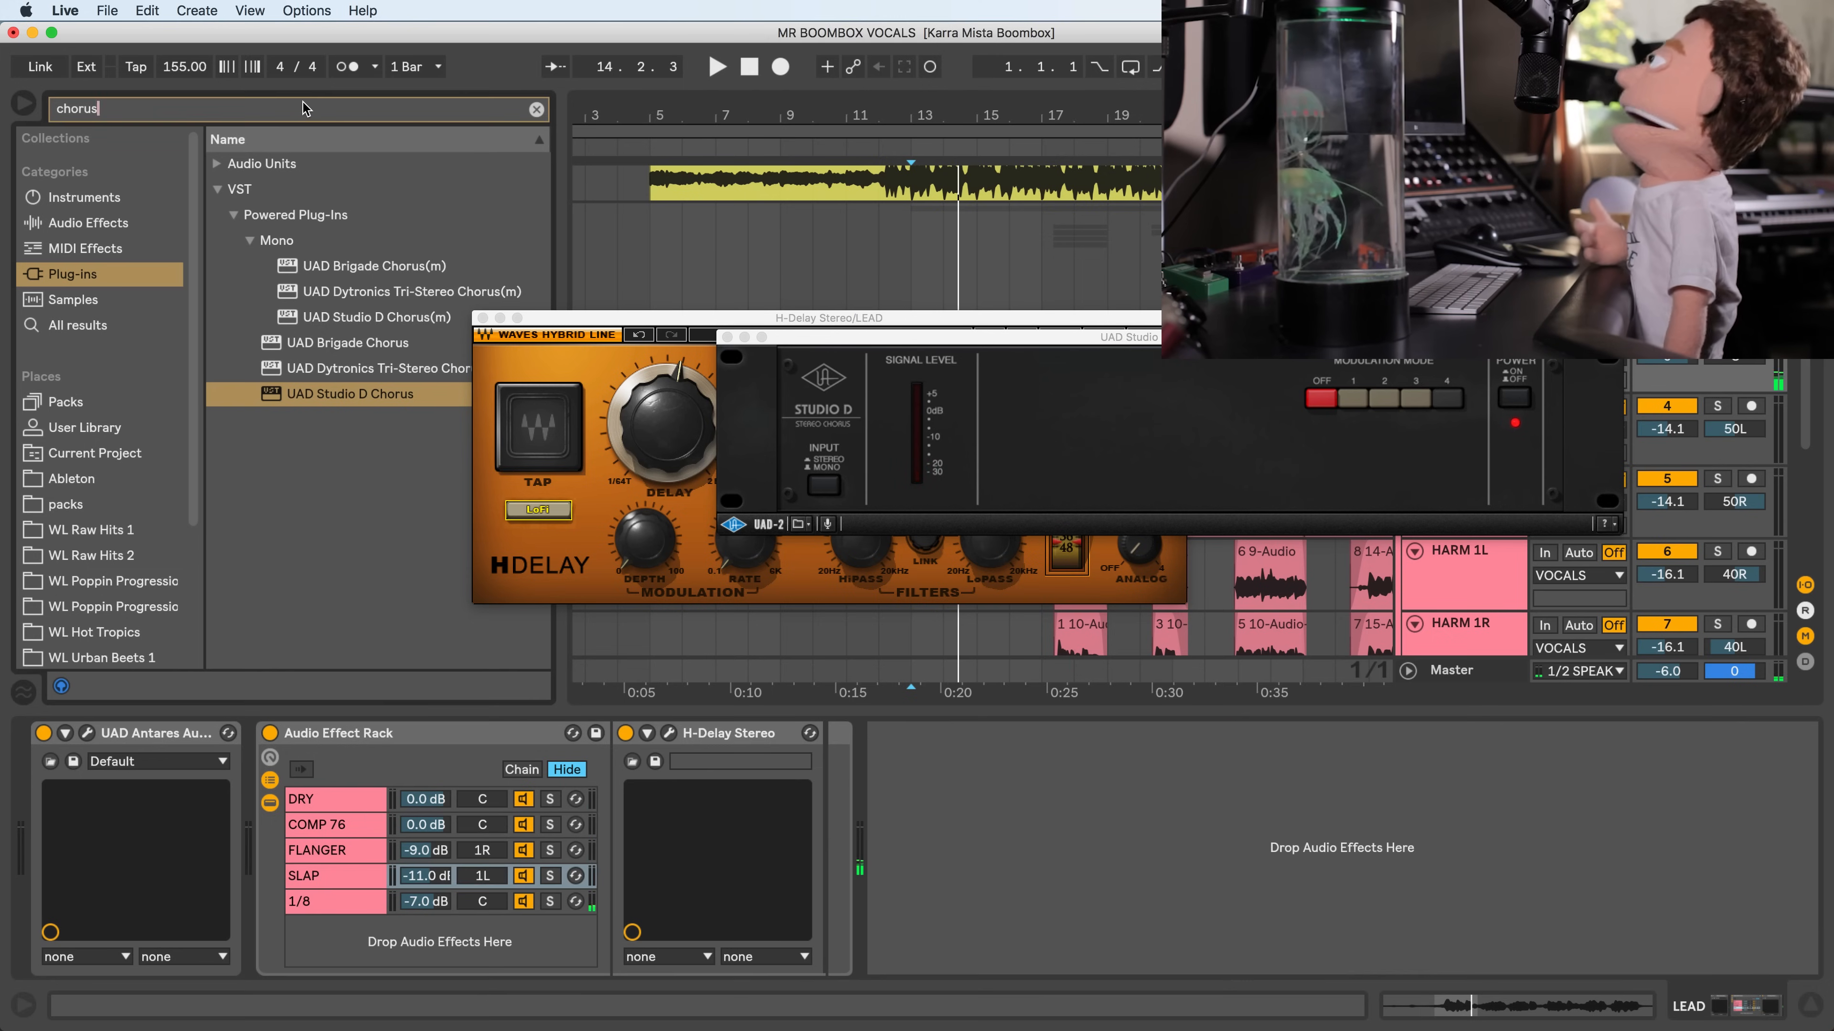
{"action": "left_click", "coordinate": [108, 226]}
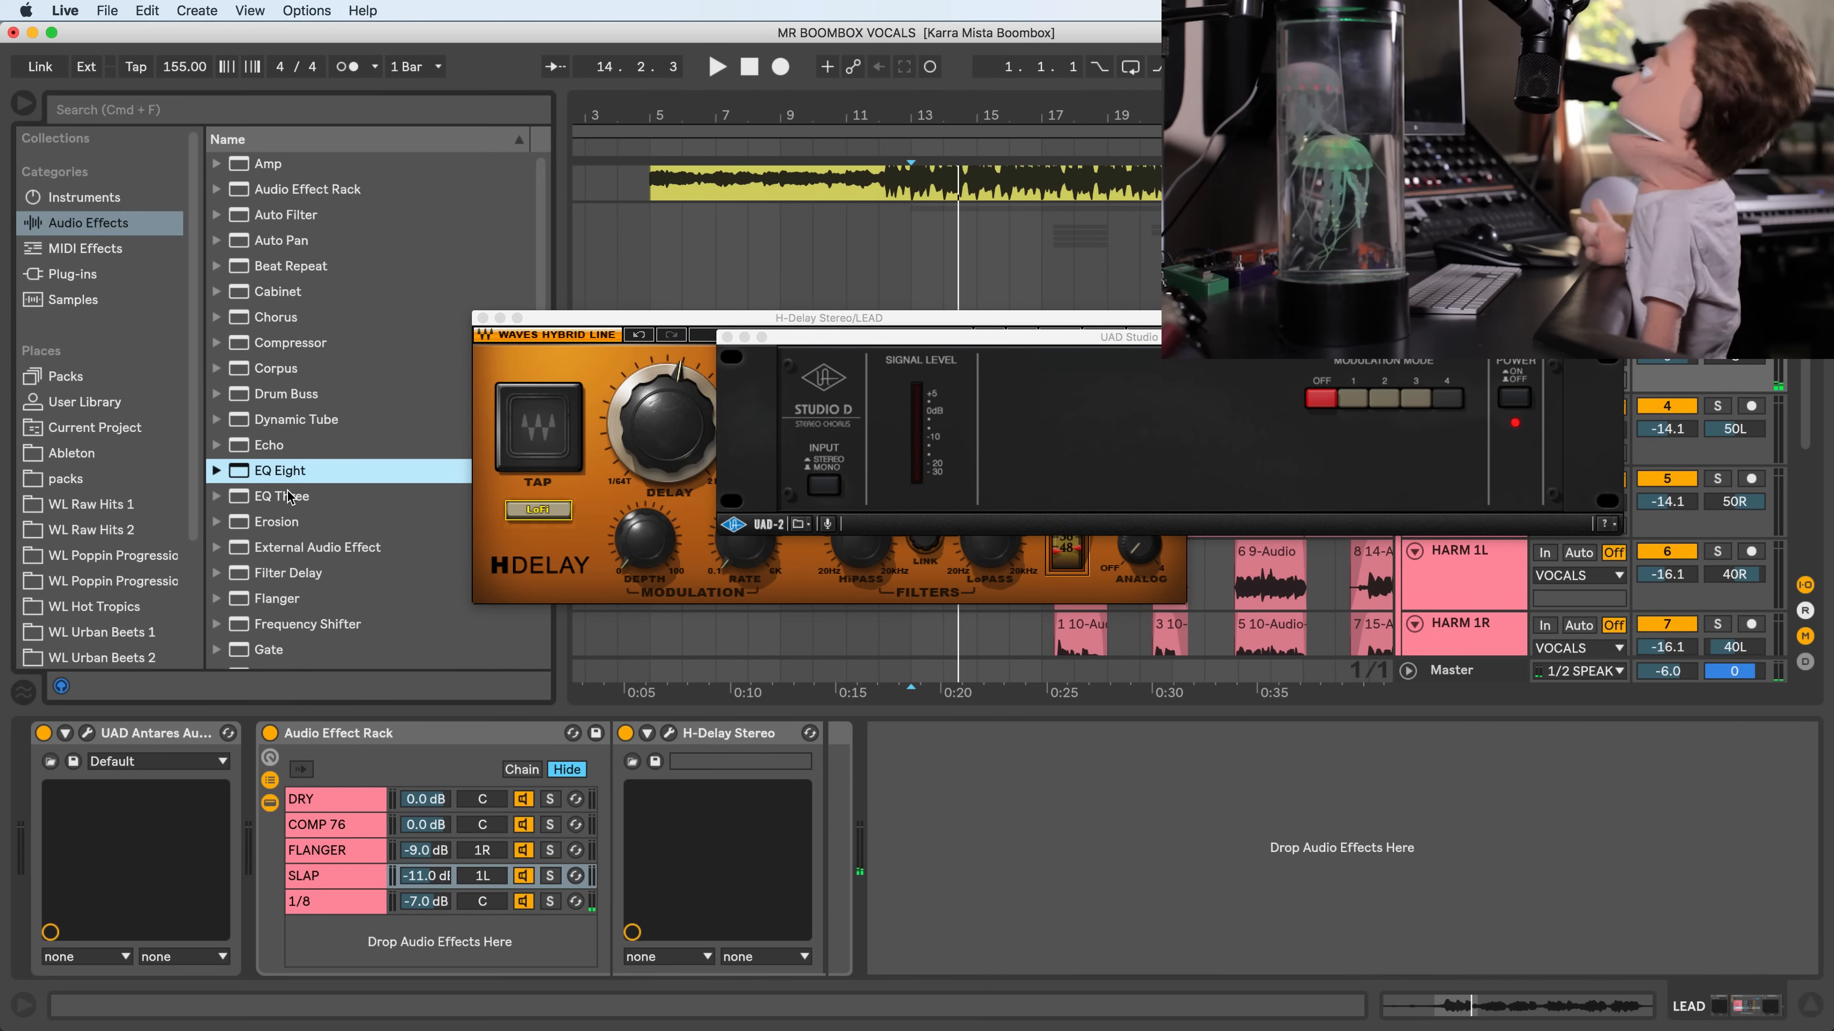
{"action": "mouse_move", "coordinate": [277, 599]}
{"action": "left_mouse_down"}
{"action": "mouse_move", "coordinate": [668, 695]}
{"action": "mouse_move", "coordinate": [849, 788]}
{"action": "left_mouse_up"}
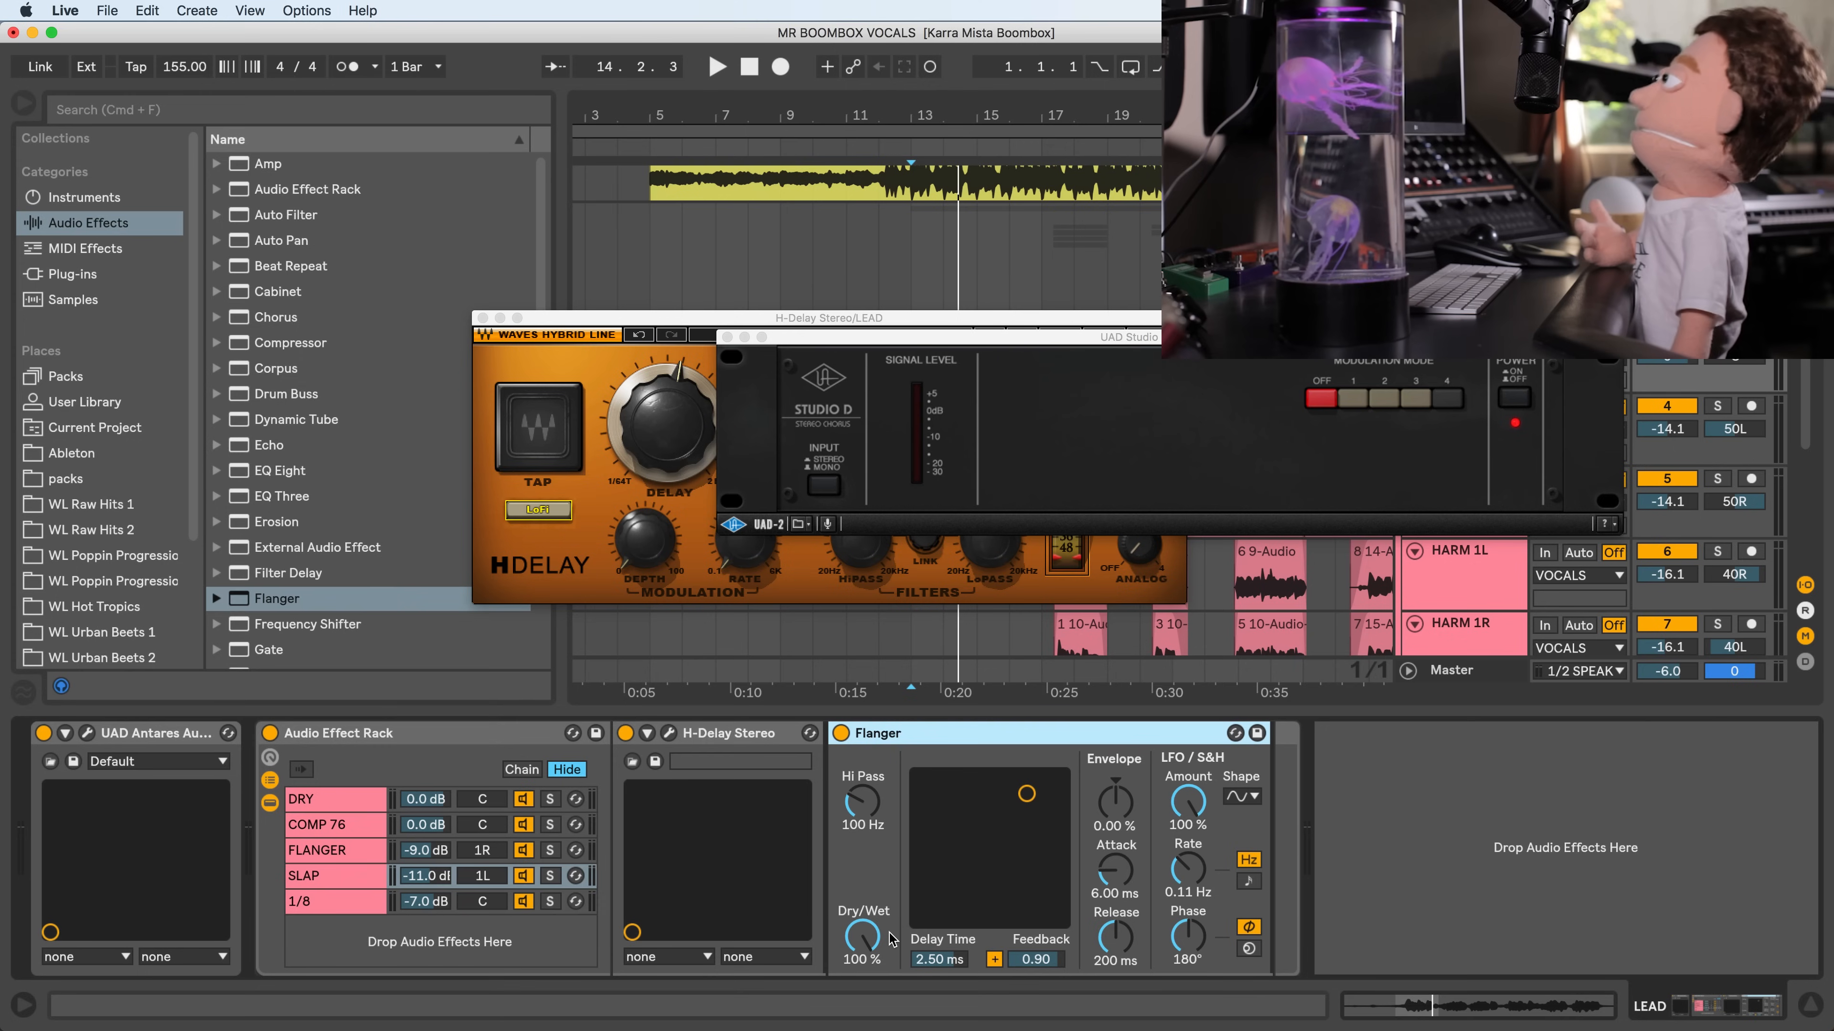
- During playback, set the Flanger's dry/wet to 52.4 %, delay time to 6.34 ms and feedback to 0.58
{"action": "key", "text": "space"}
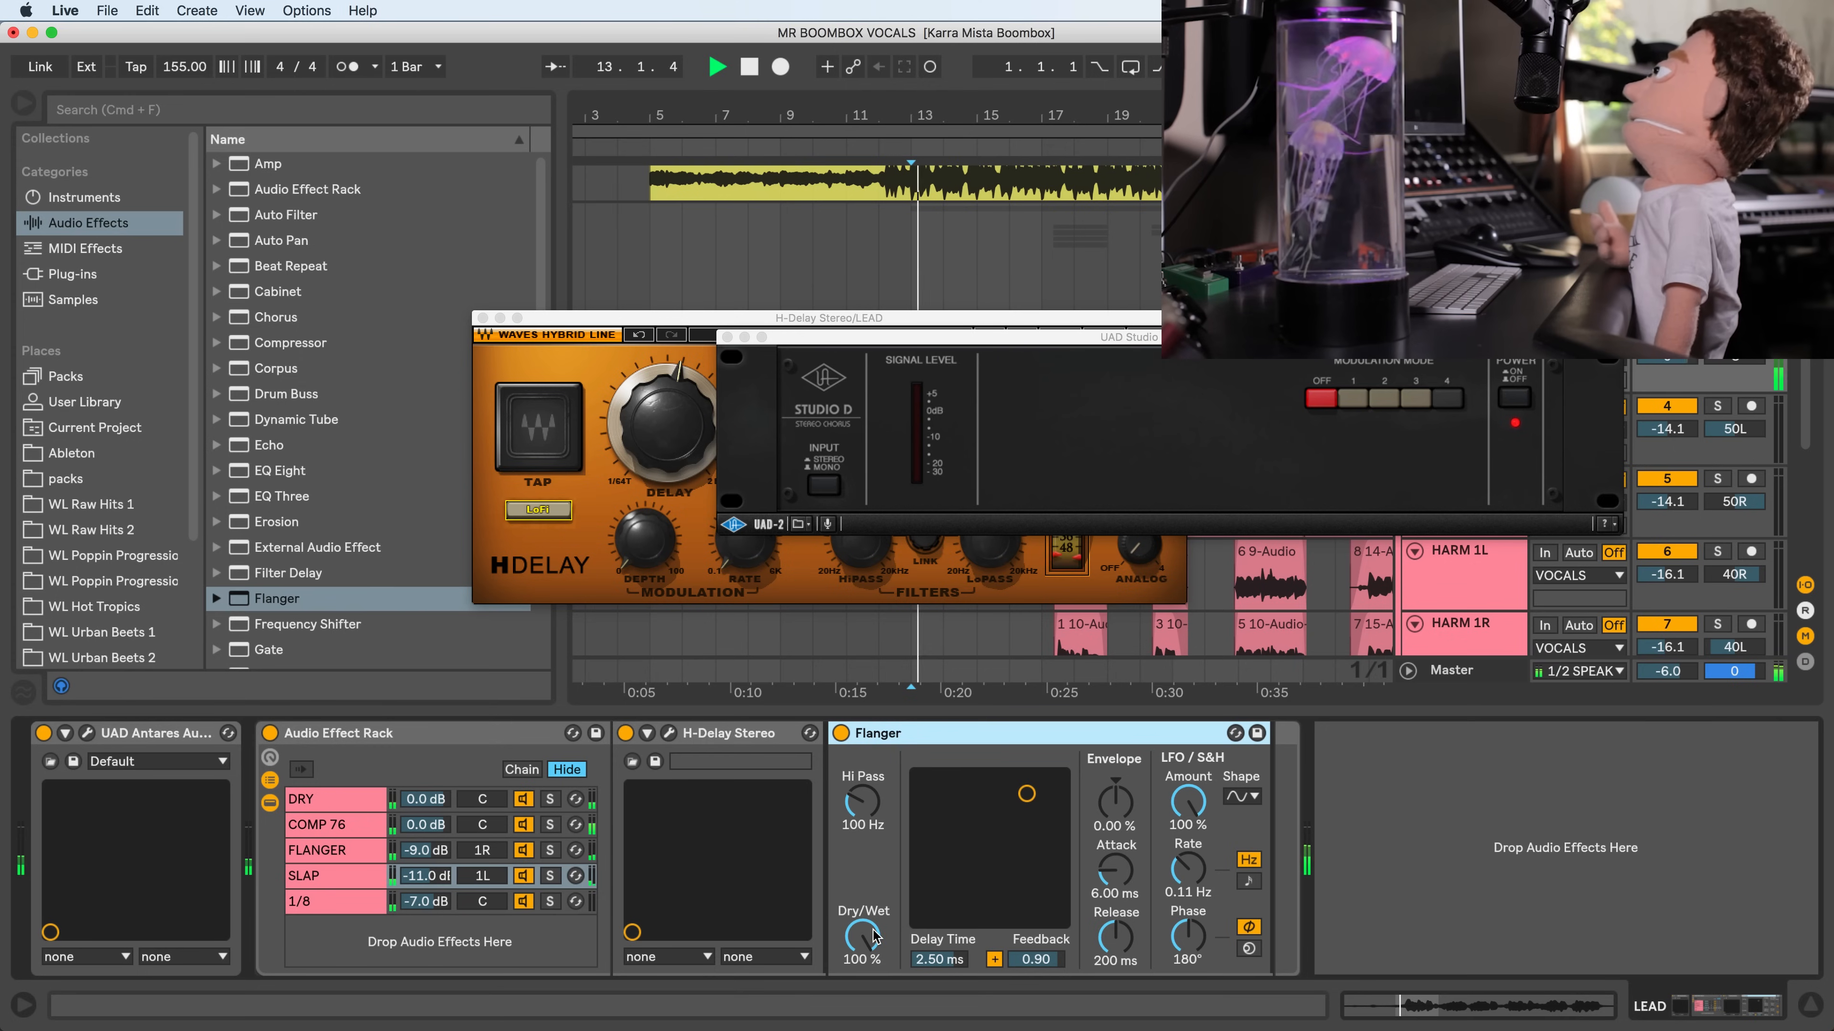
{"action": "left_click_drag", "start_coordinate": [871, 939], "coordinate": [872, 1009]}
{"action": "left_click_drag", "start_coordinate": [938, 960], "coordinate": [939, 938]}
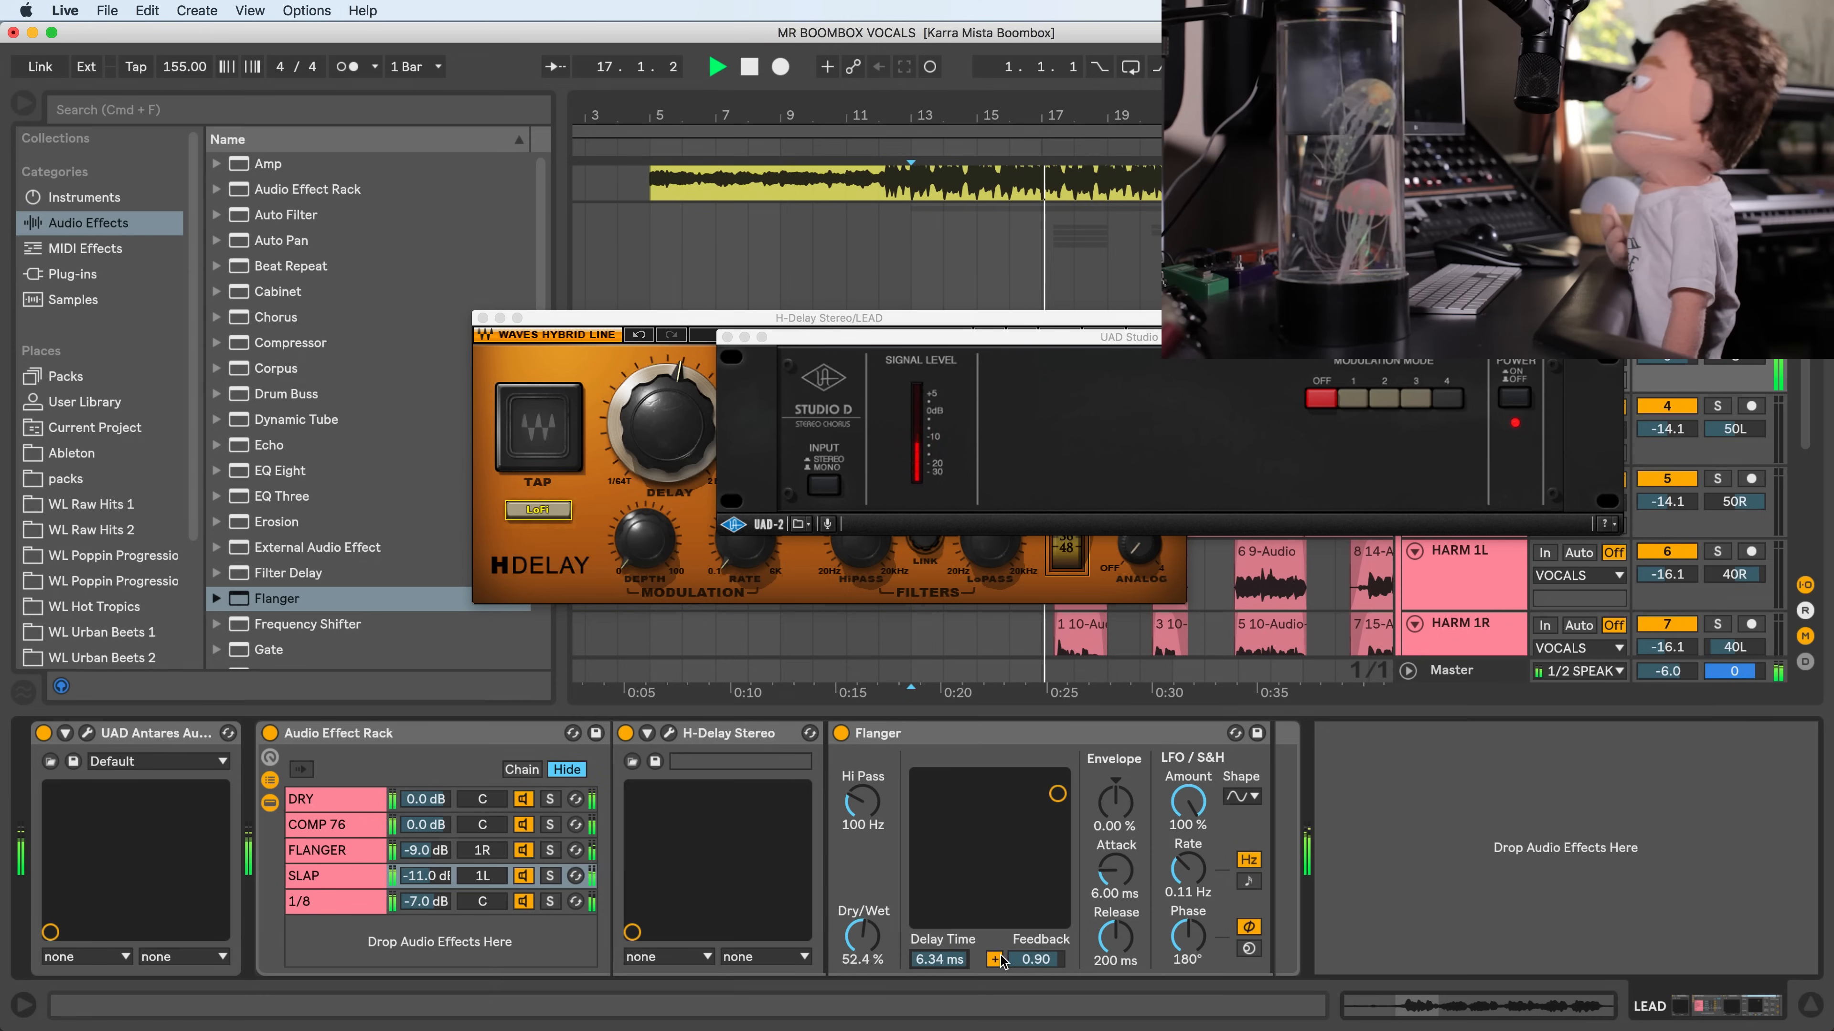
{"action": "left_click_drag", "start_coordinate": [1035, 960], "coordinate": [1035, 1007]}
{"action": "key", "text": "space"}
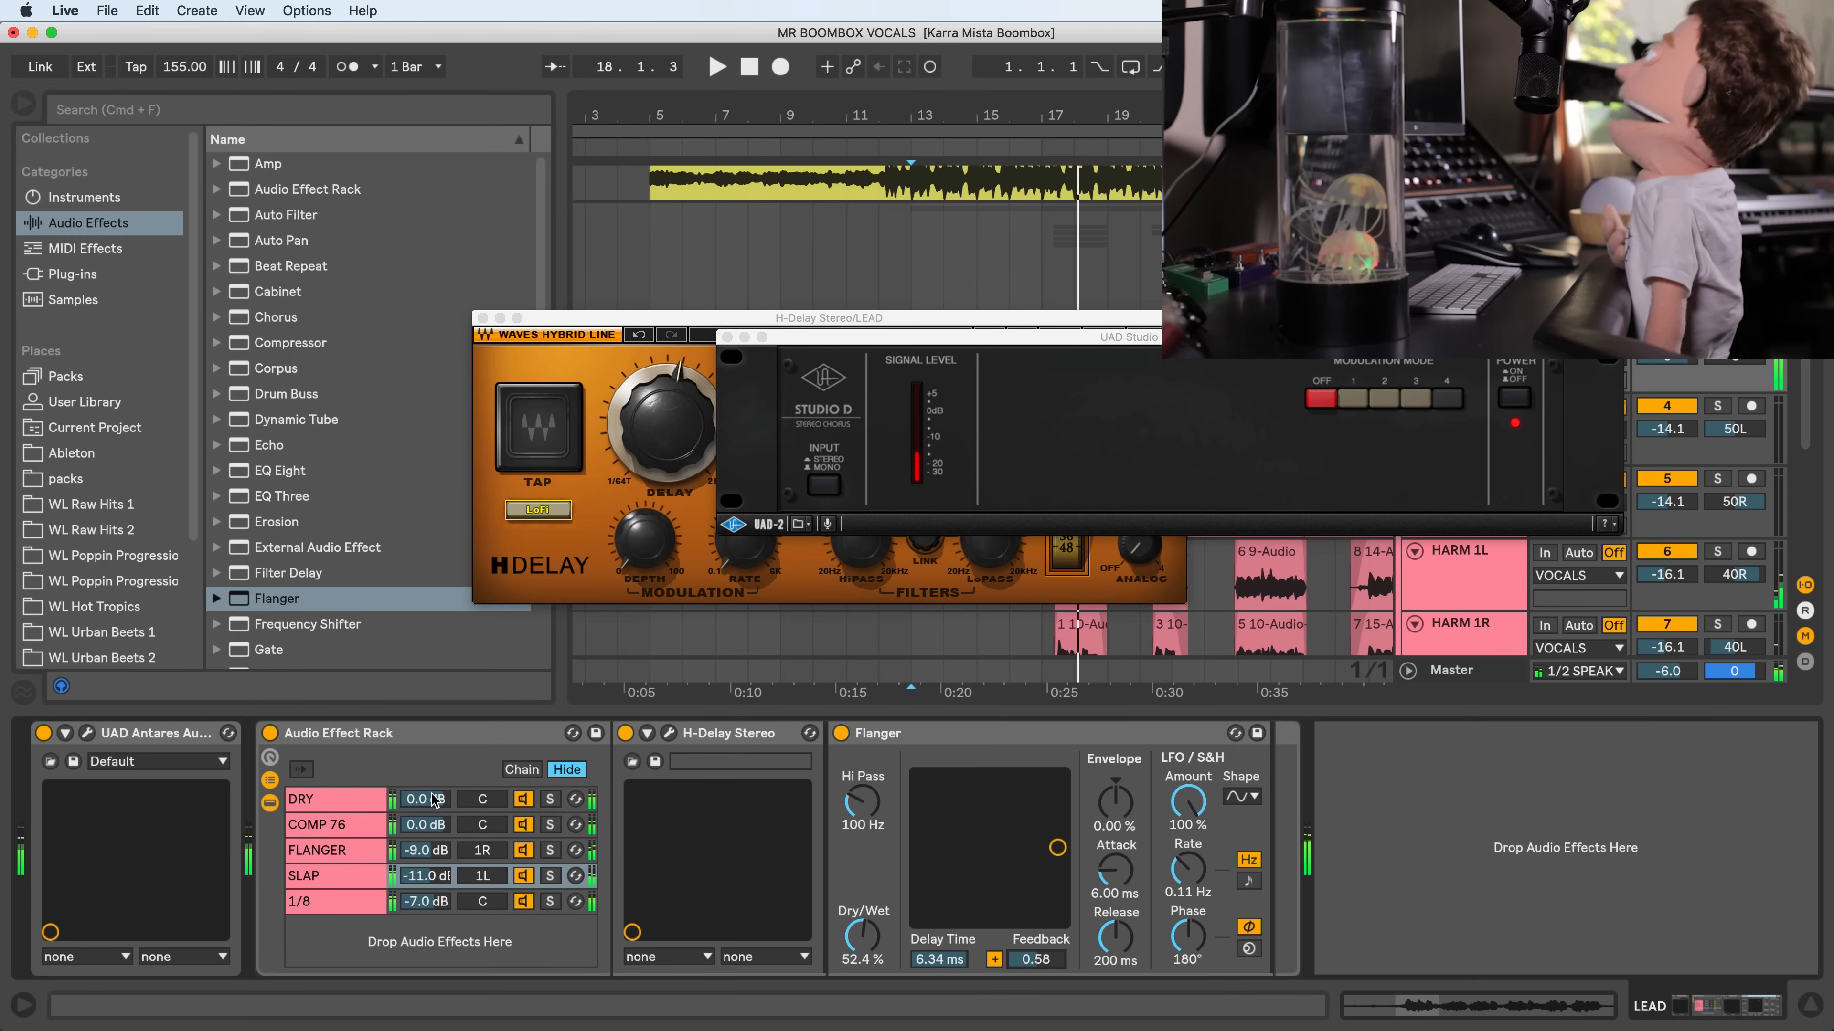
- Reduce the Flanger's dry/wet to 37.3 % and audition the result
{"action": "left_click", "coordinate": [938, 890]}
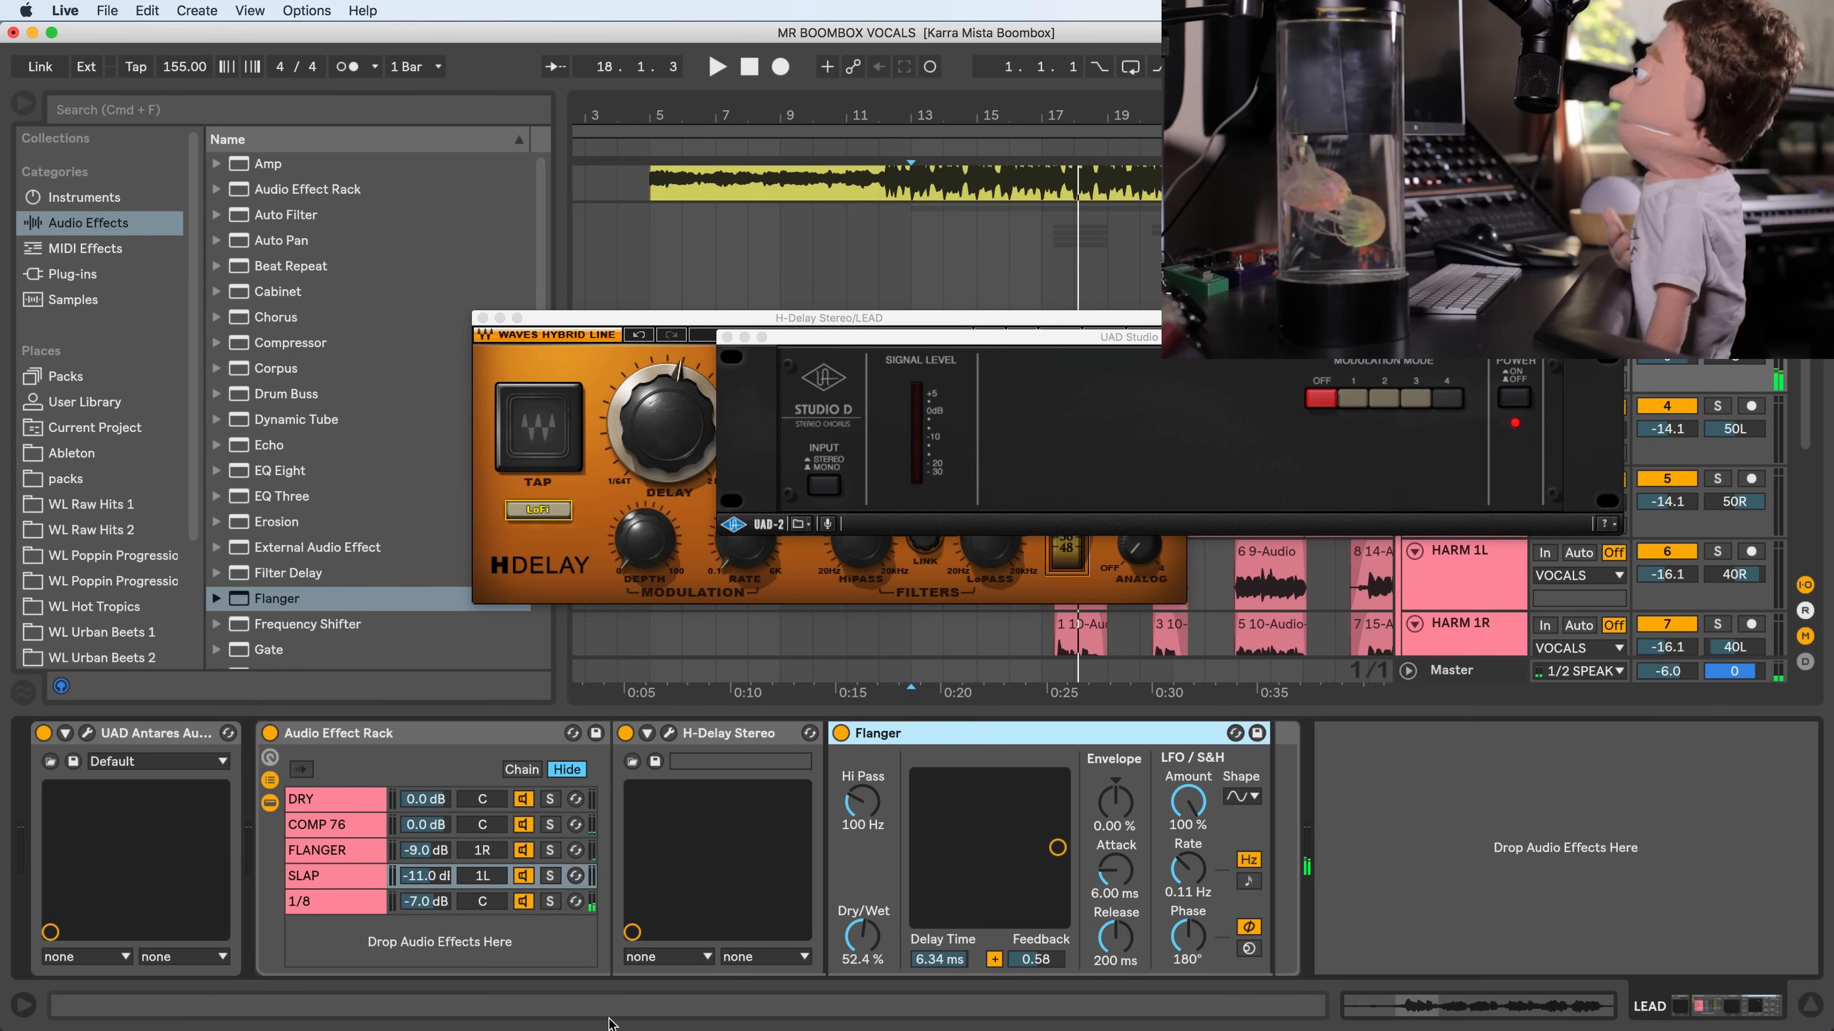
{"action": "left_click_drag", "start_coordinate": [865, 937], "coordinate": [864, 957]}
{"action": "key", "text": "space"}
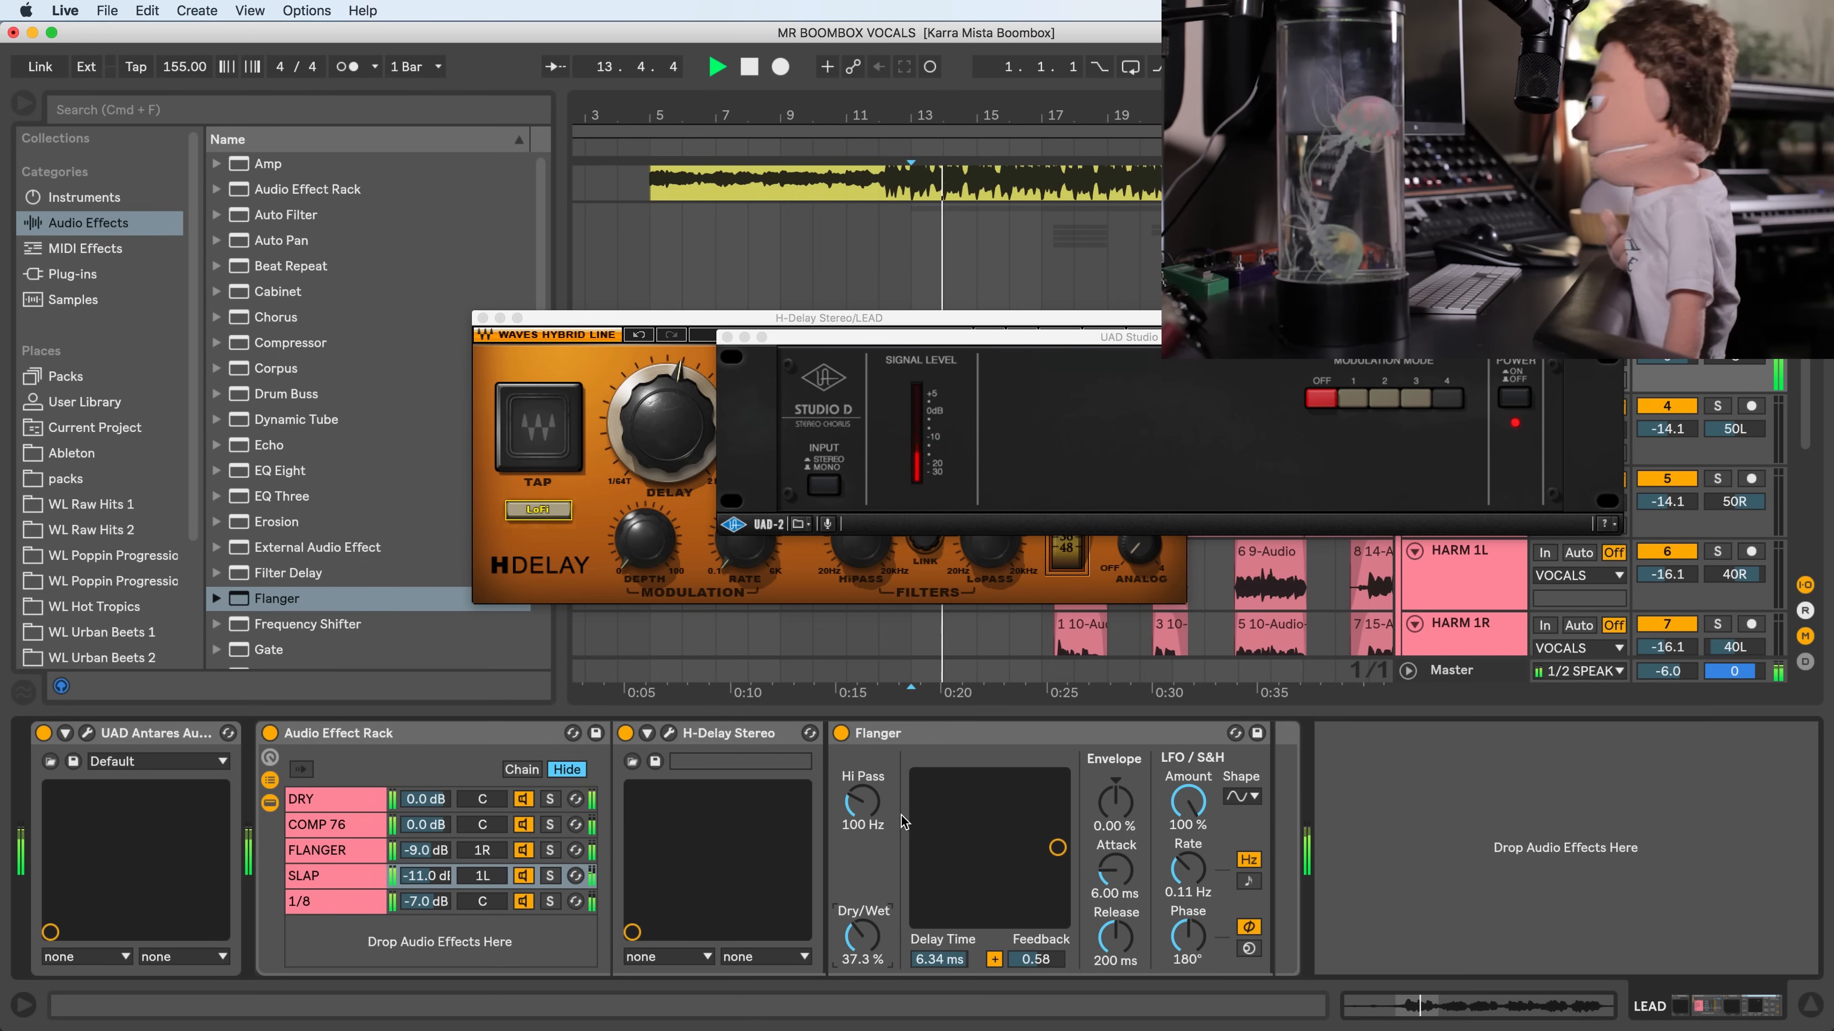
{"action": "key", "text": "space"}
- Review the 1/8 chain's H-Delay and Studio D Chorus, play the vocal, and close both plug-in windows
{"action": "left_click", "coordinate": [335, 901]}
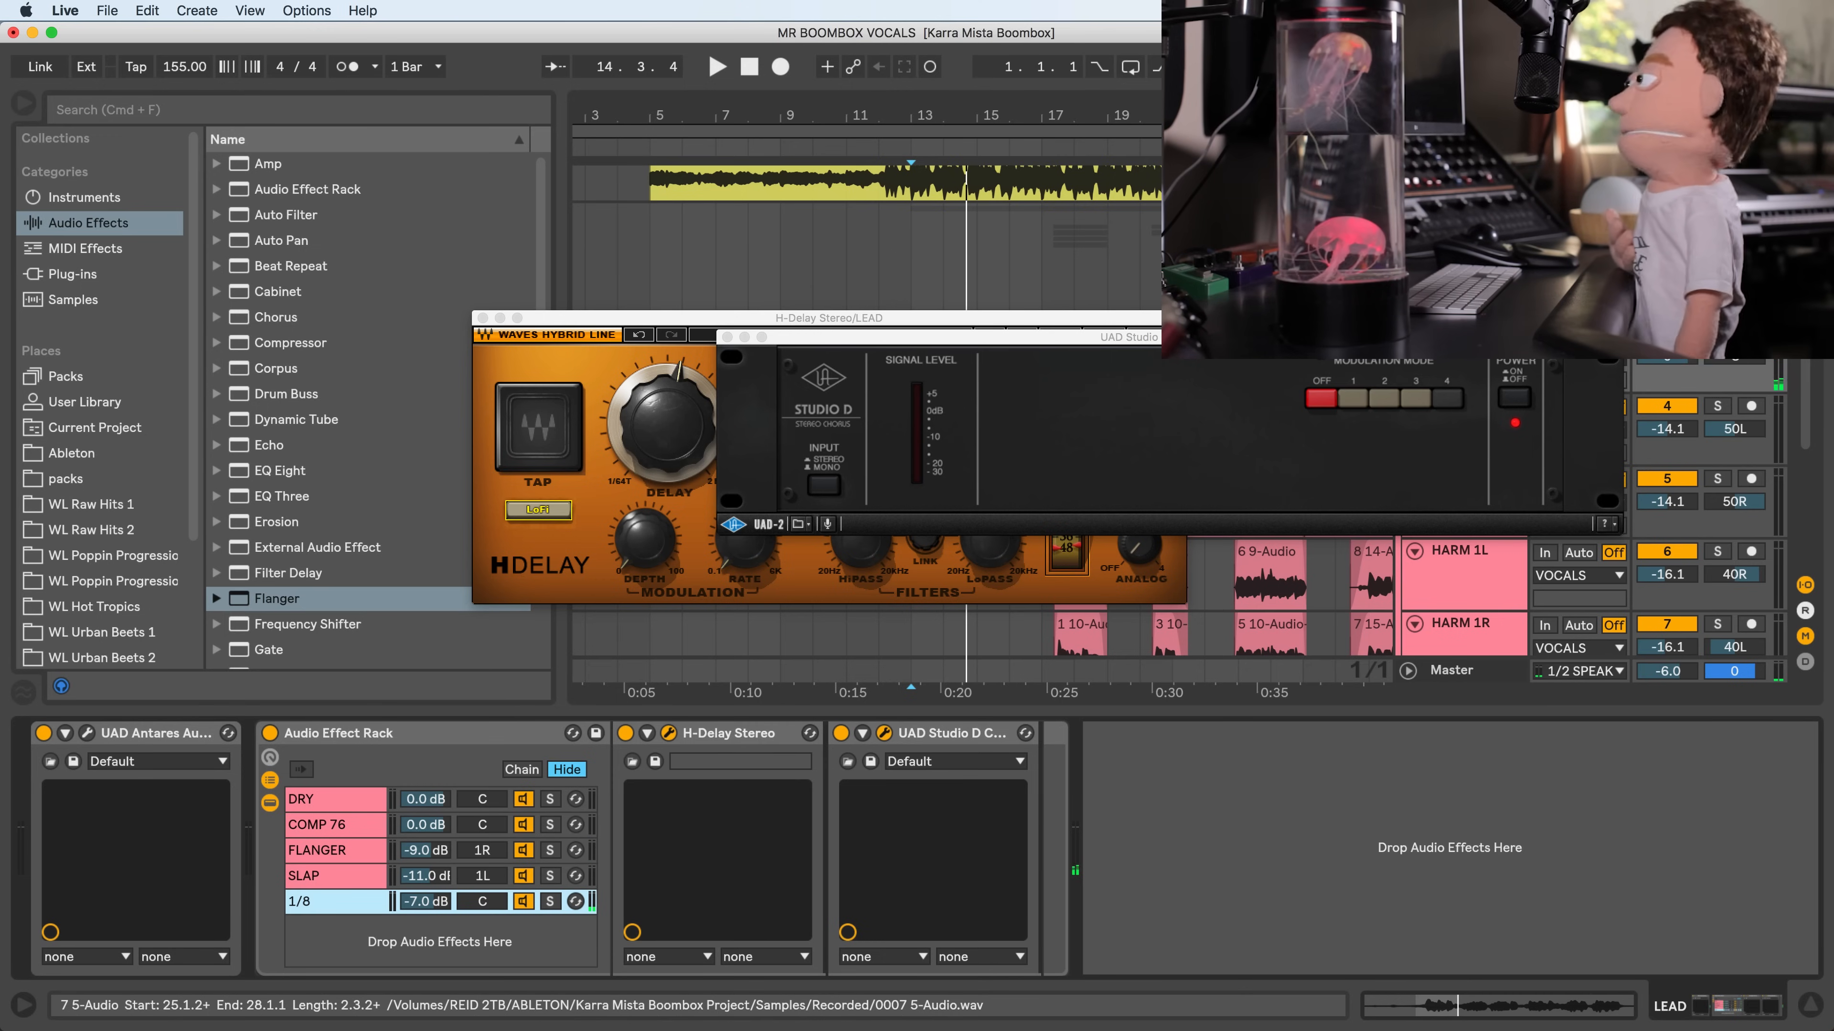
{"action": "left_click", "coordinate": [952, 741]}
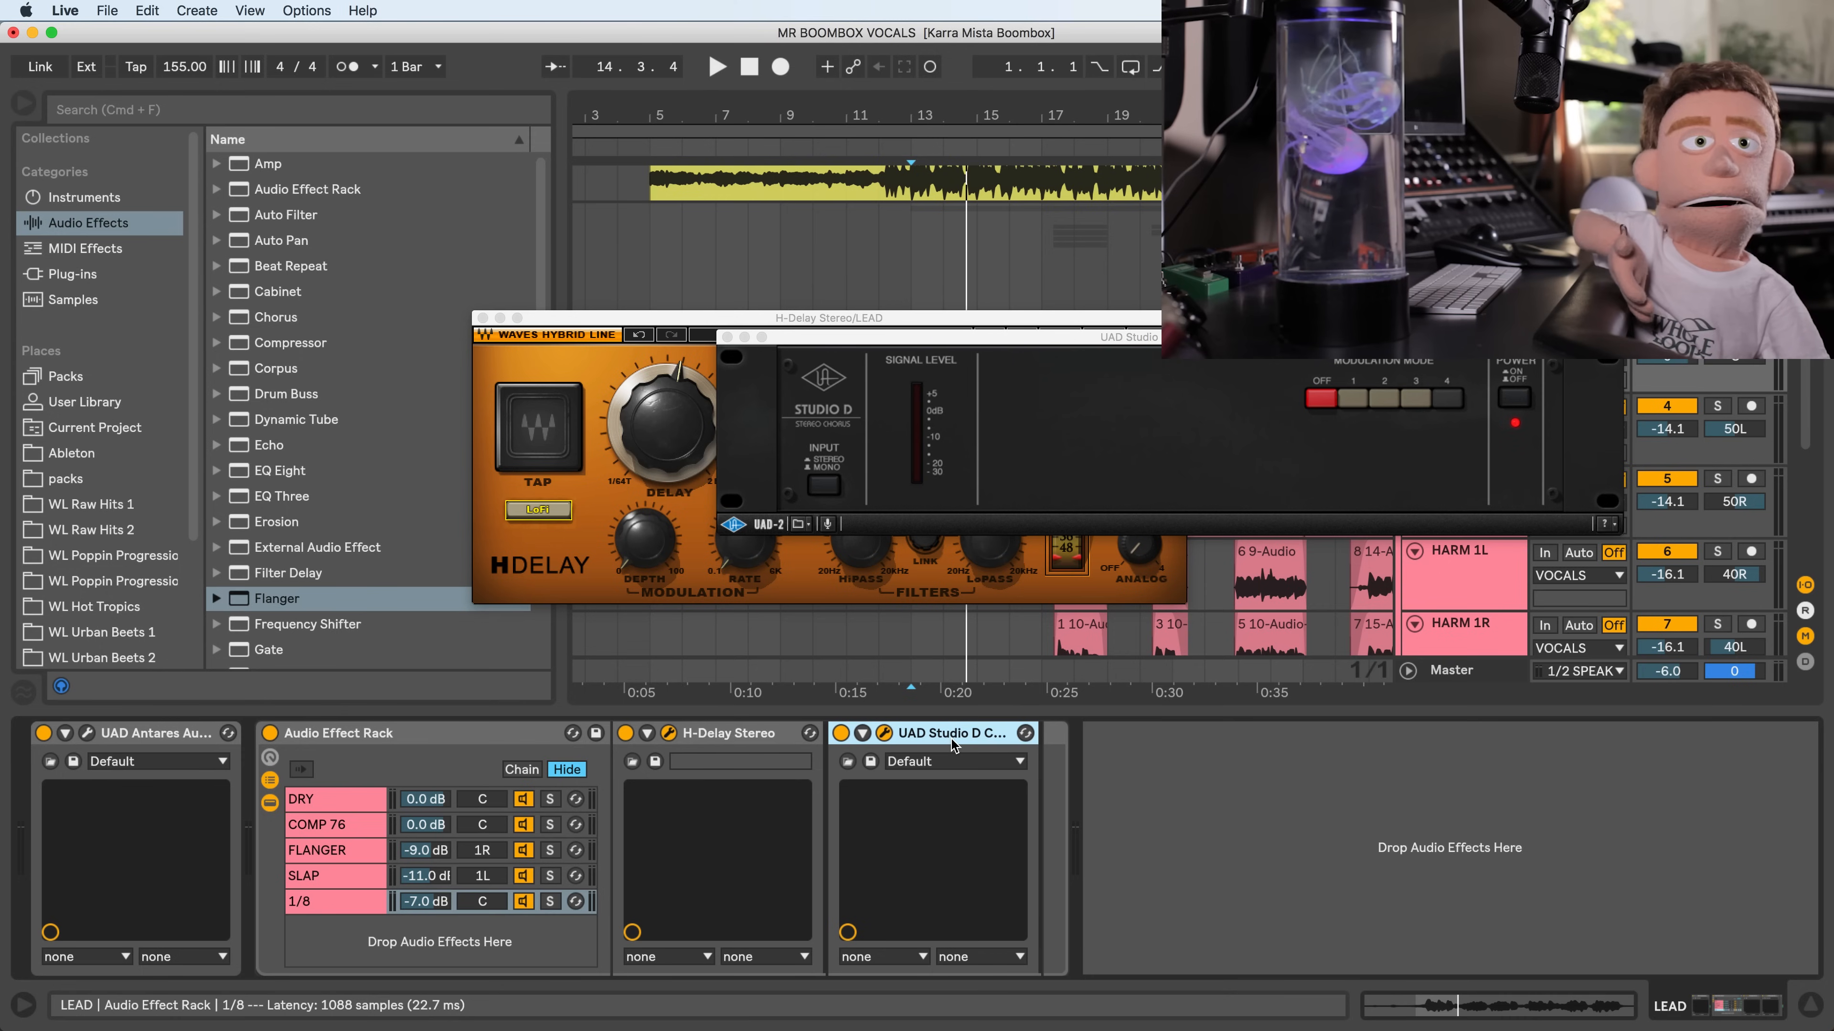
{"action": "left_click", "coordinate": [751, 735]}
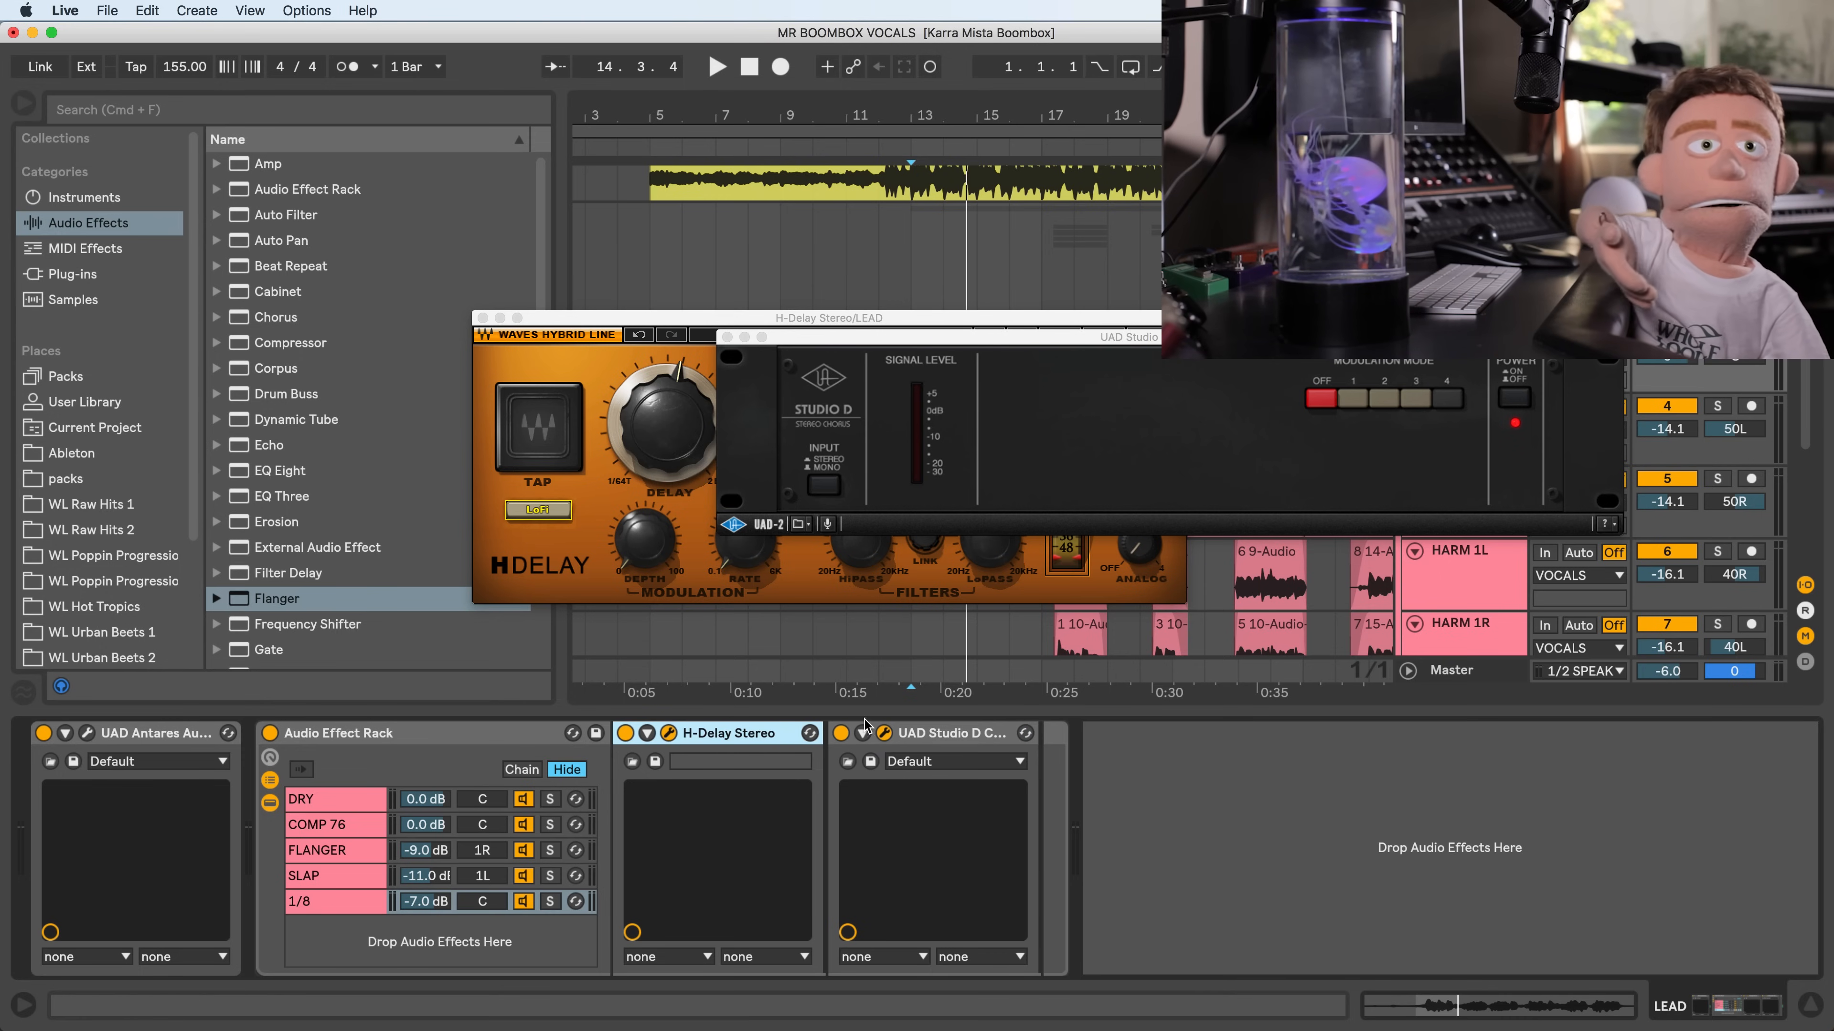
{"action": "left_click", "coordinate": [921, 734]}
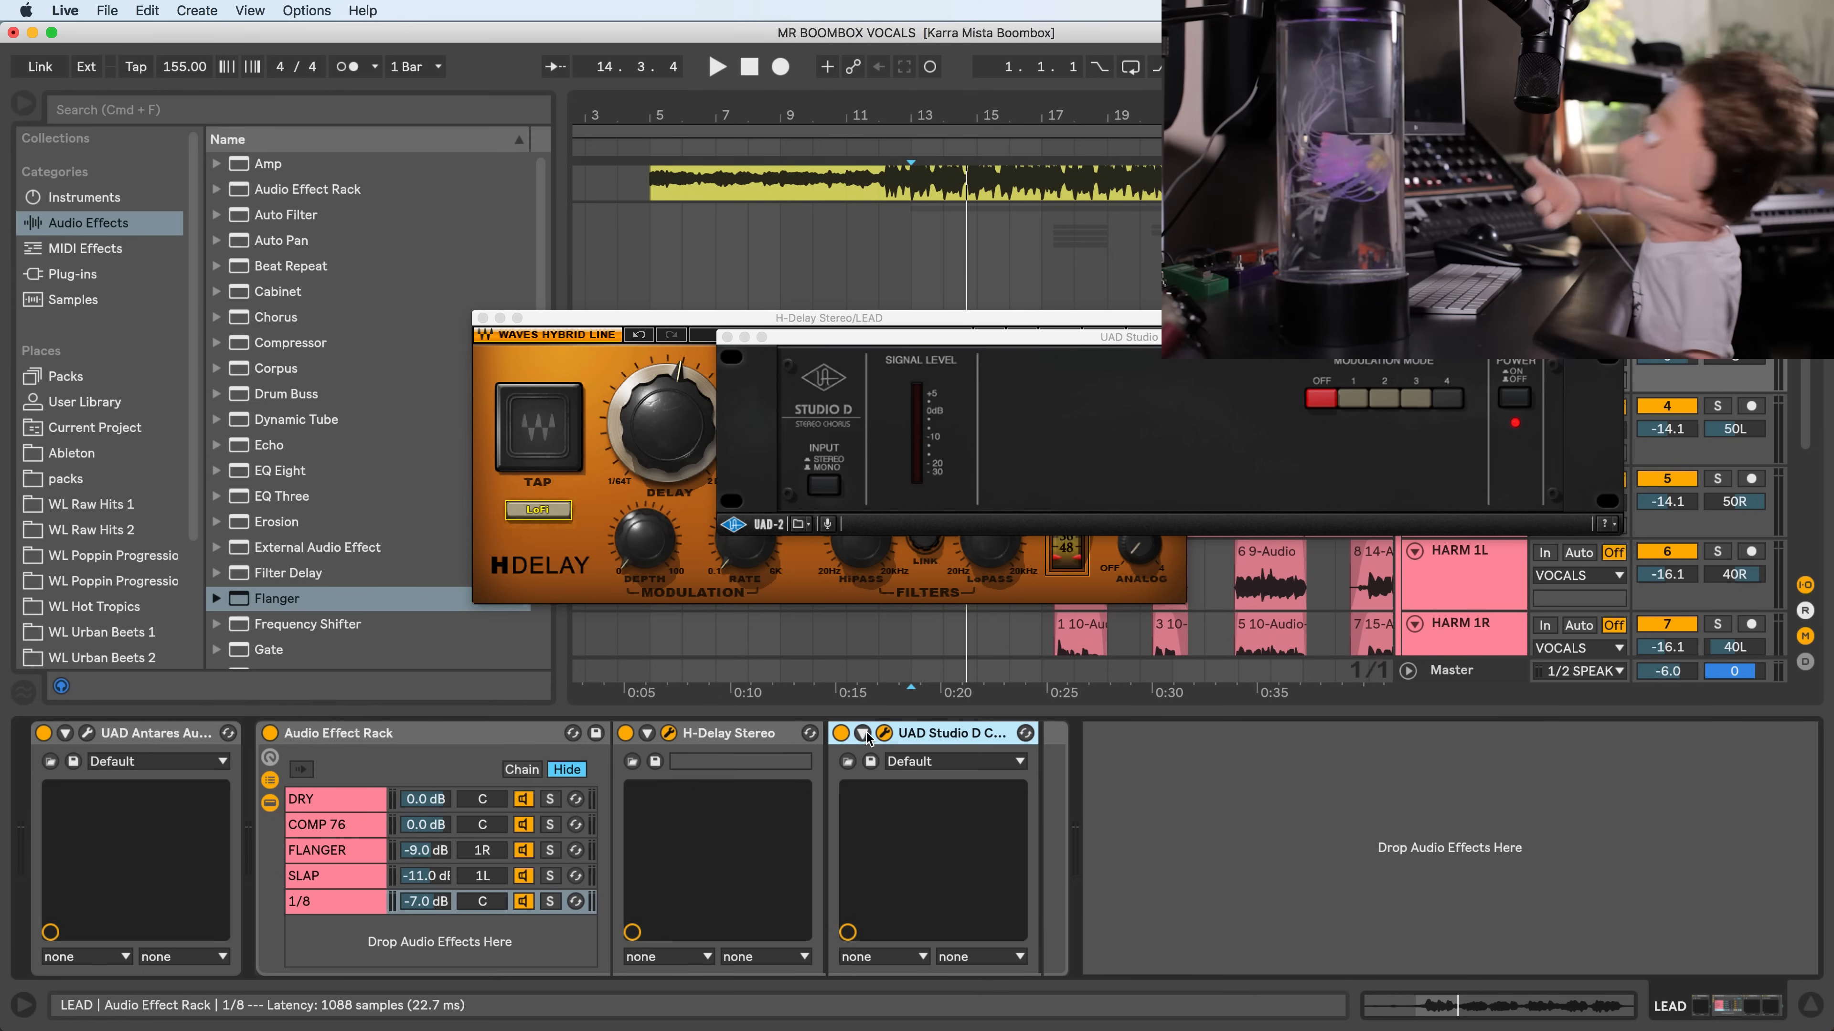
{"action": "key", "text": "space"}
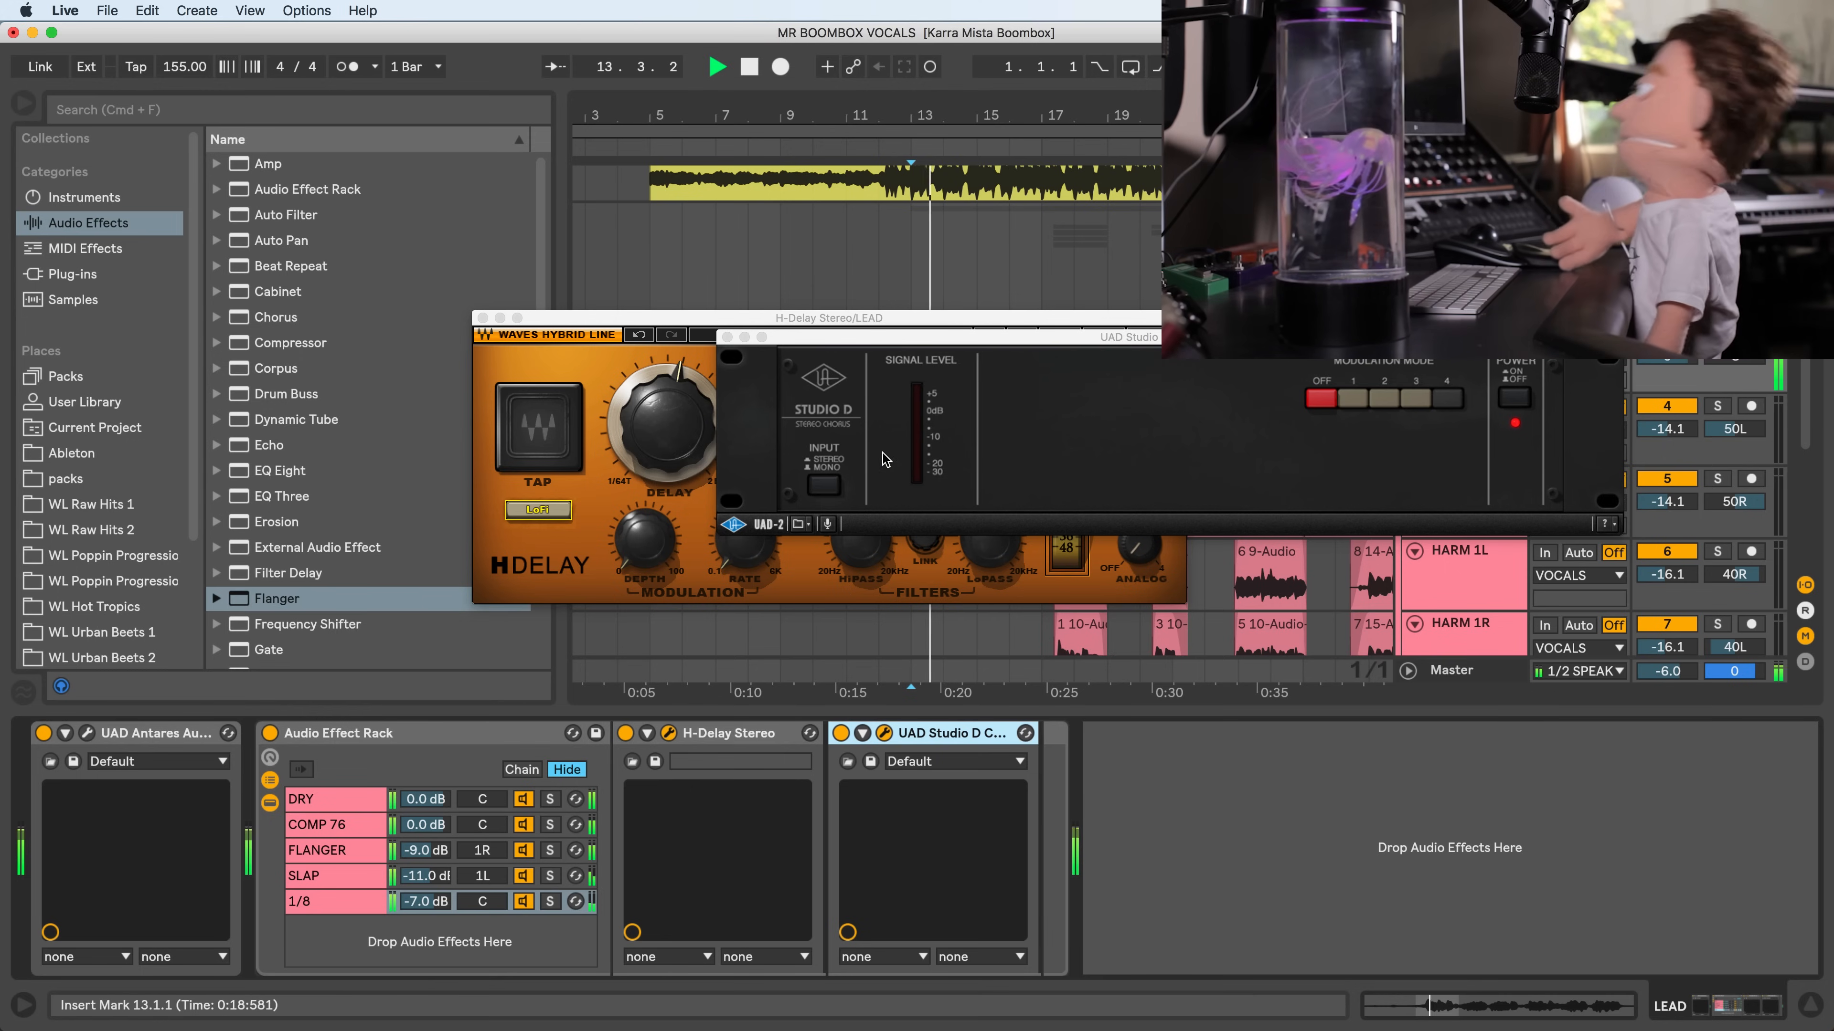
{"action": "left_click", "coordinate": [727, 337]}
{"action": "left_click", "coordinate": [482, 318]}
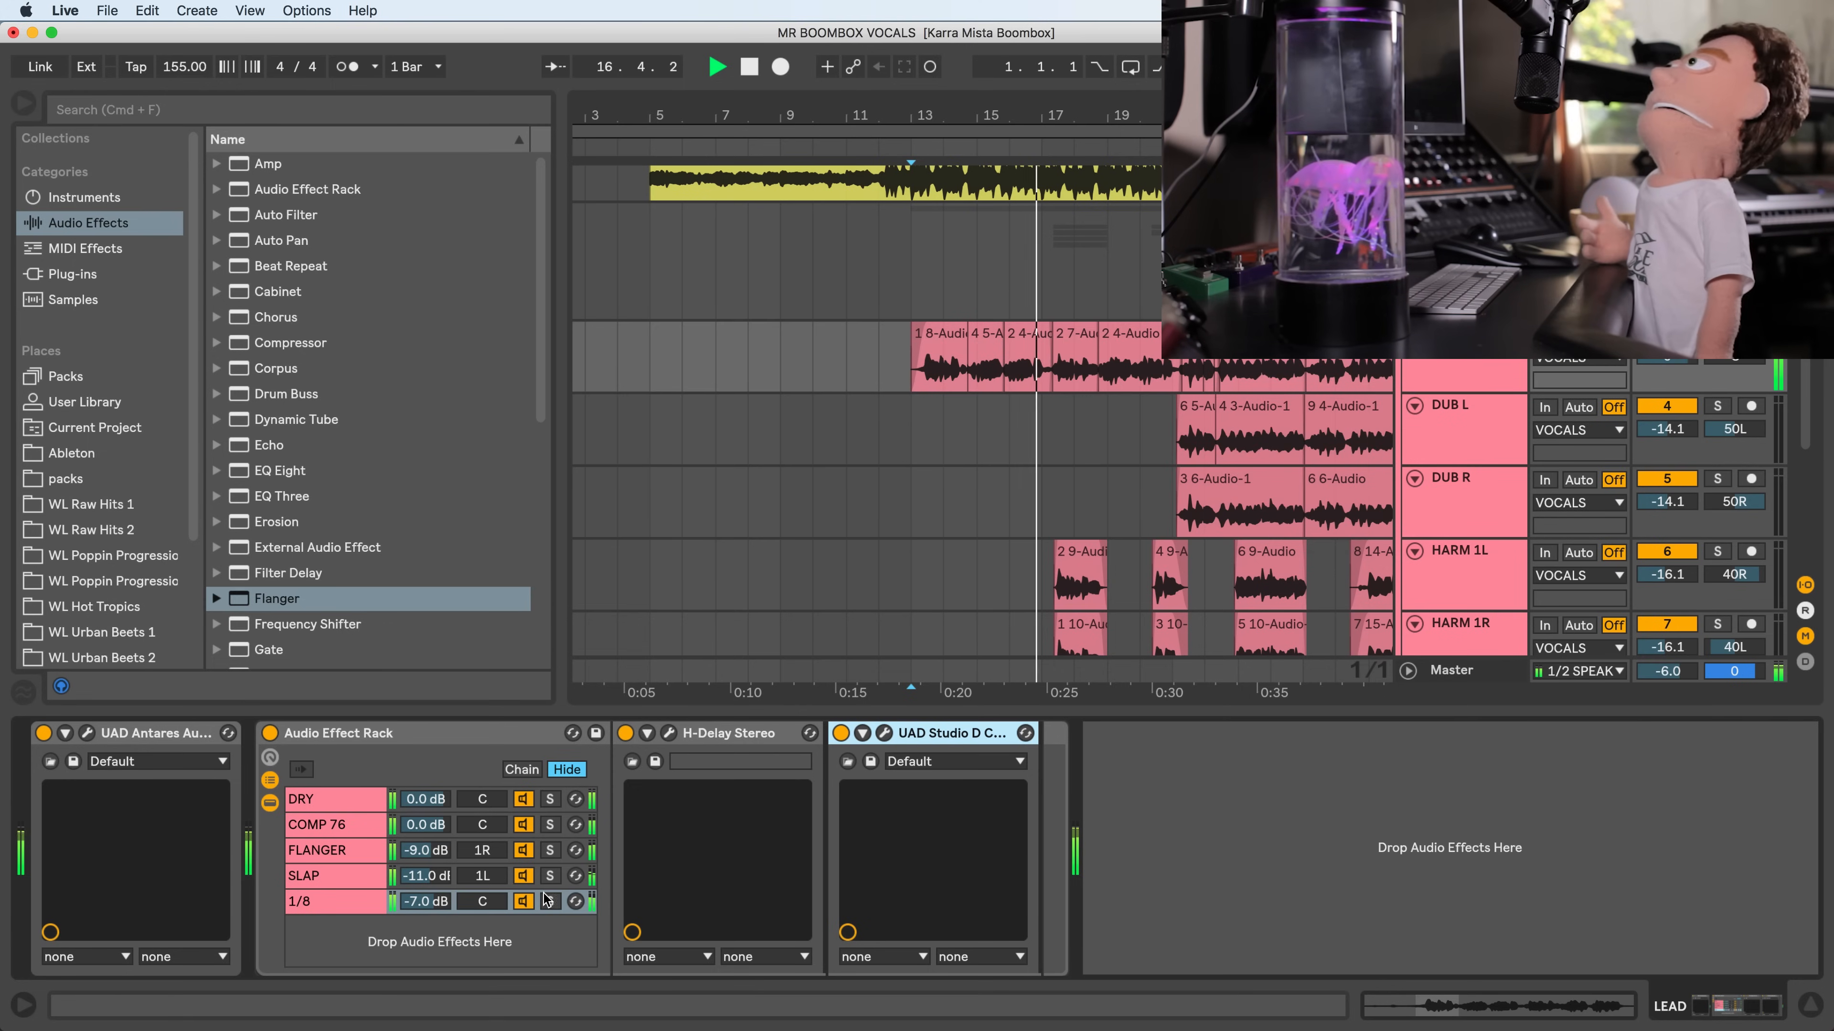
- Create a new chain in the Audio Effect Rack and name it 1/2
{"action": "key", "text": "super+x"}
{"action": "right_click", "coordinate": [342, 957]}
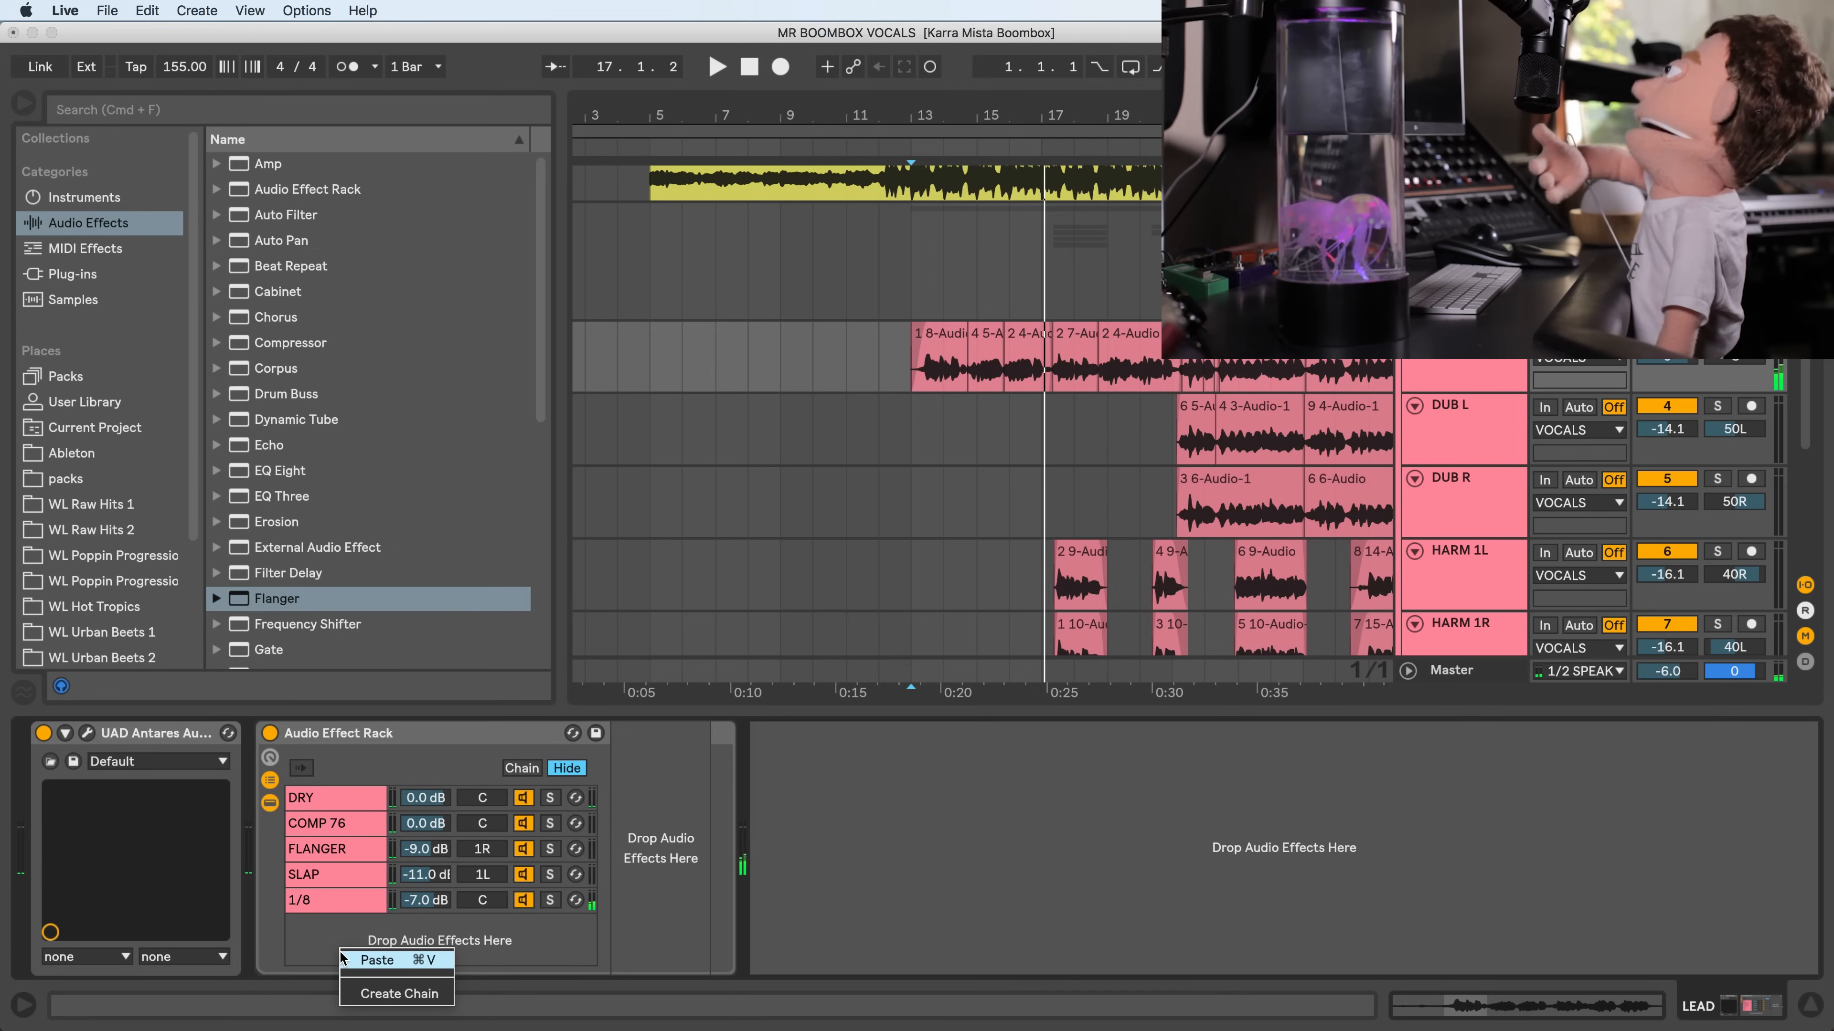
{"action": "left_click", "coordinate": [364, 995]}
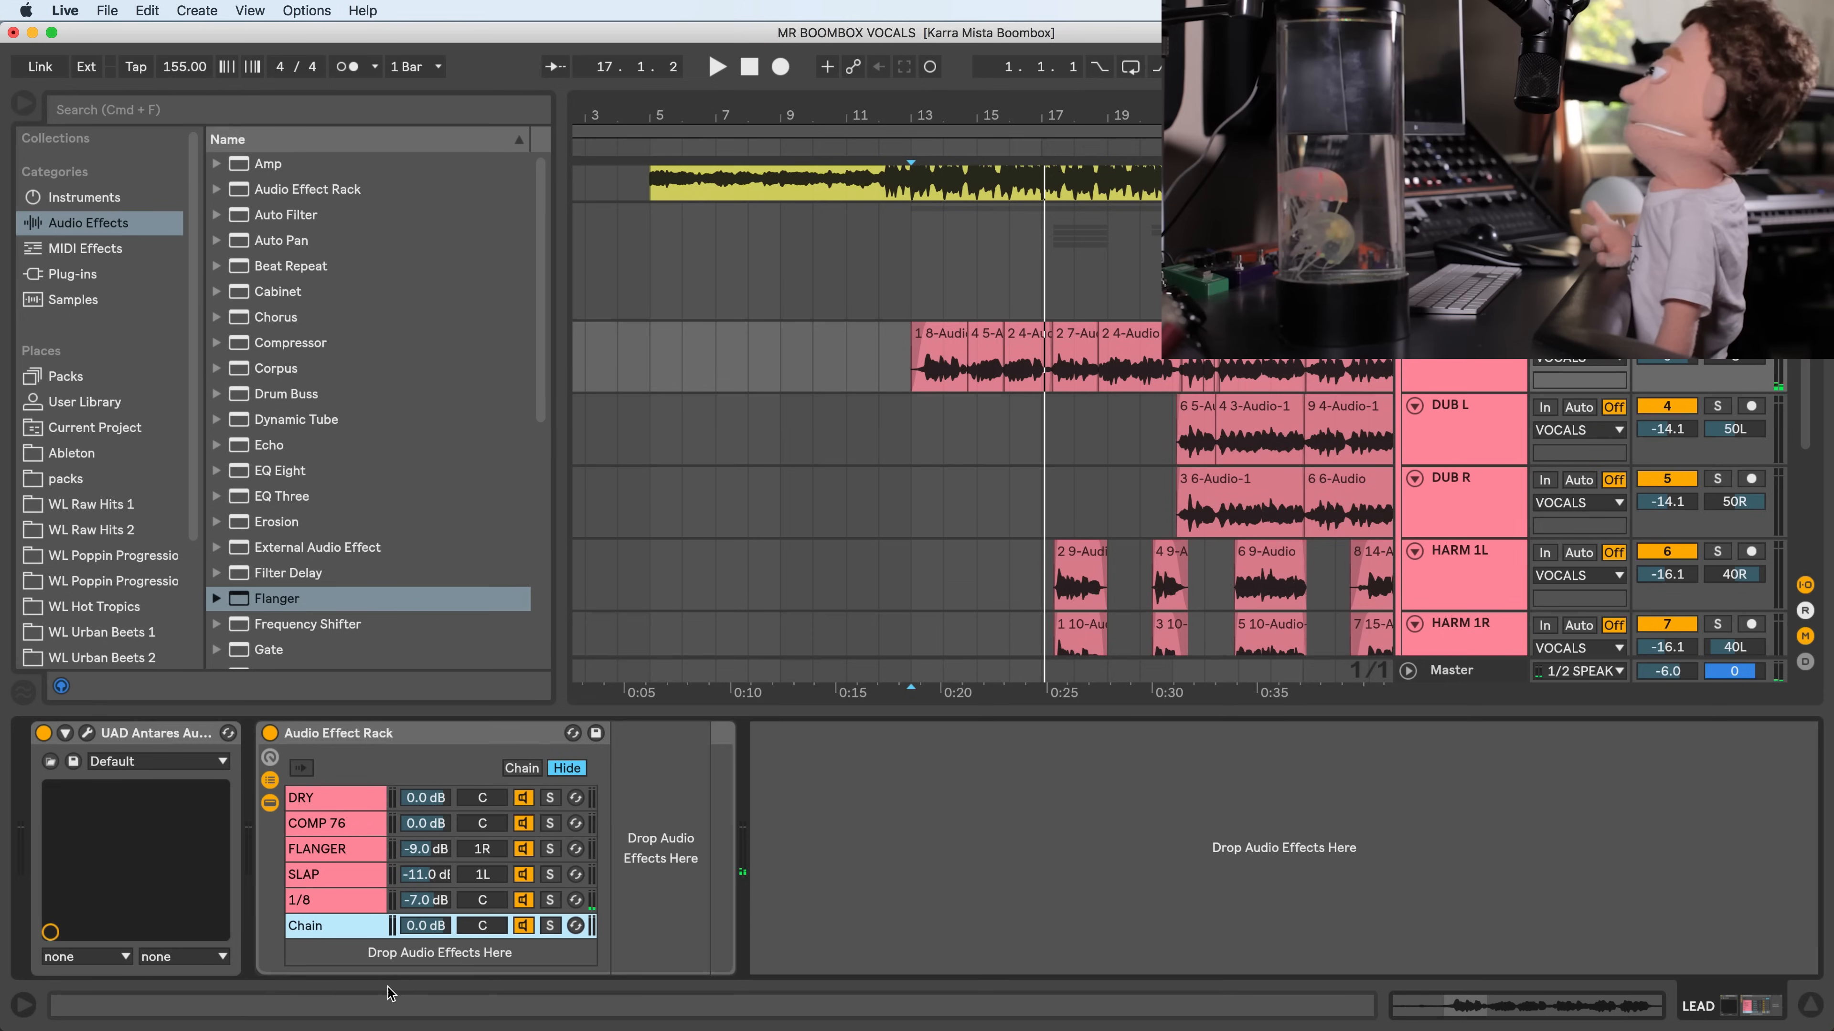
{"action": "key", "text": "super+r"}
{"action": "type", "text": "1"}
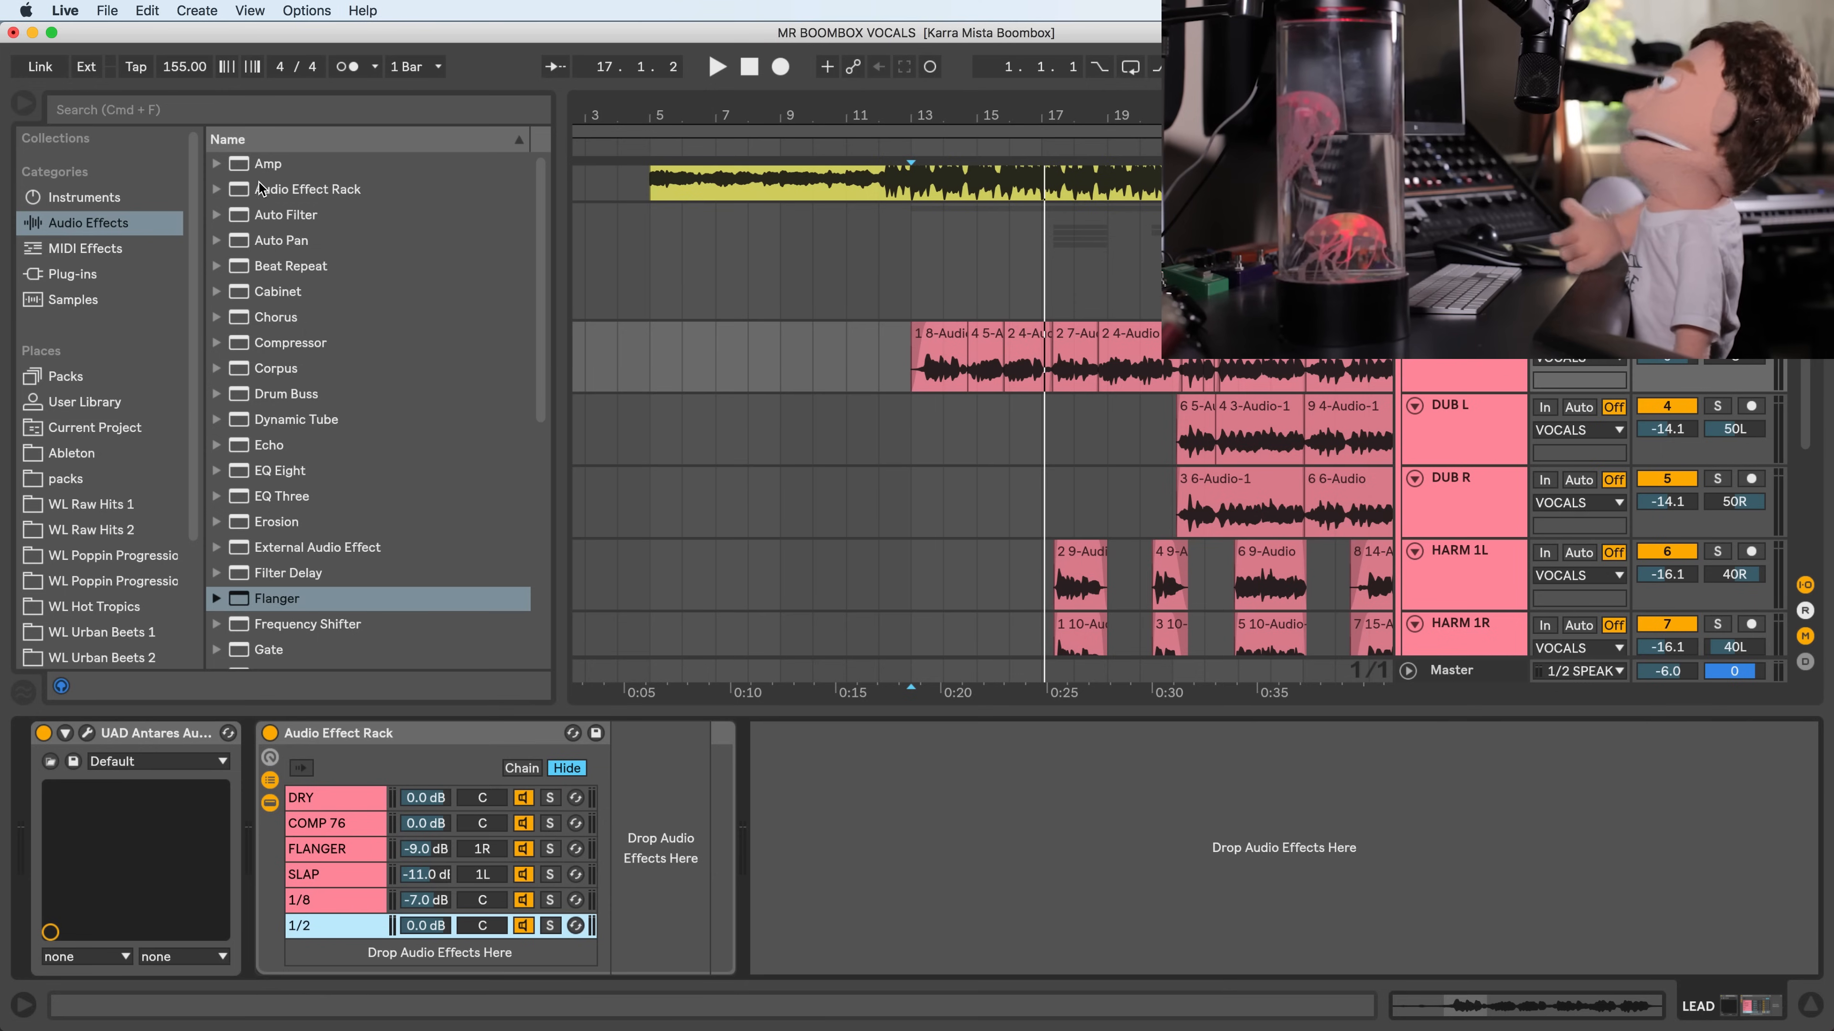
- Search the plug-ins for "h-" and add H-Delay Stereo to the 1/2 chain
{"action": "left_click", "coordinate": [152, 109]}
{"action": "type", "text": "h-"}
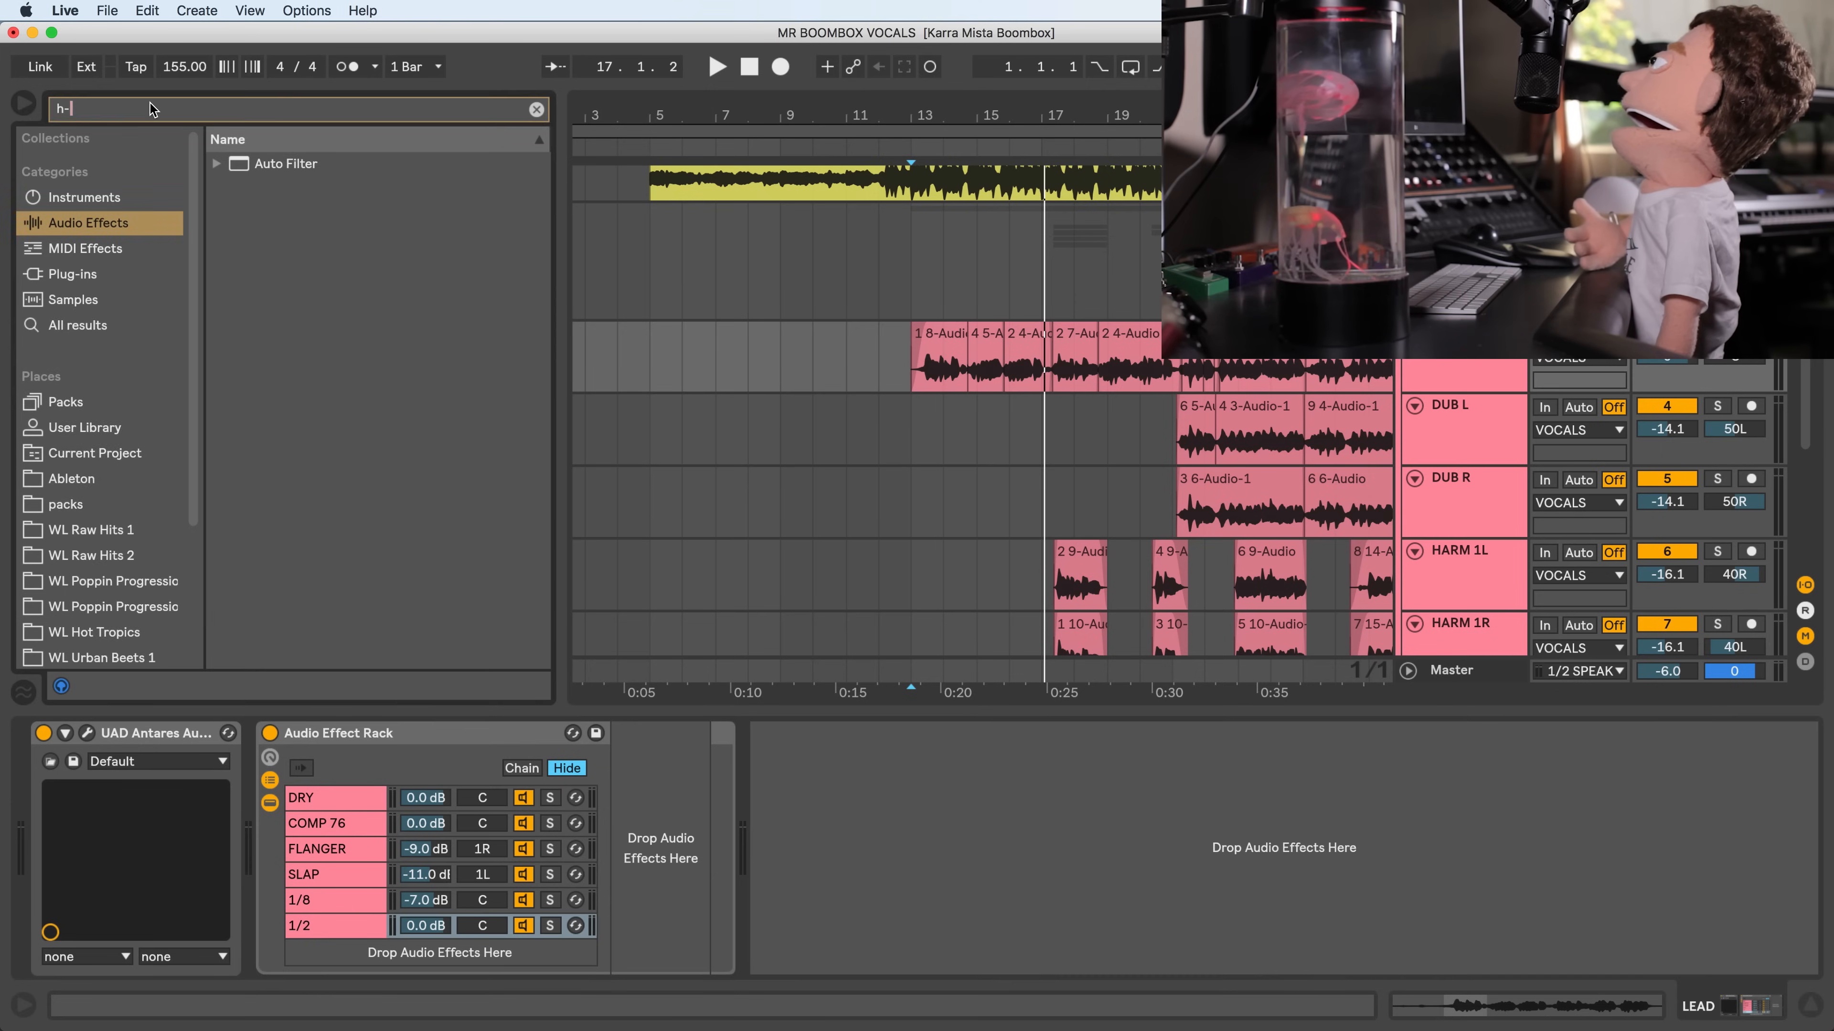
{"action": "left_click", "coordinate": [69, 279]}
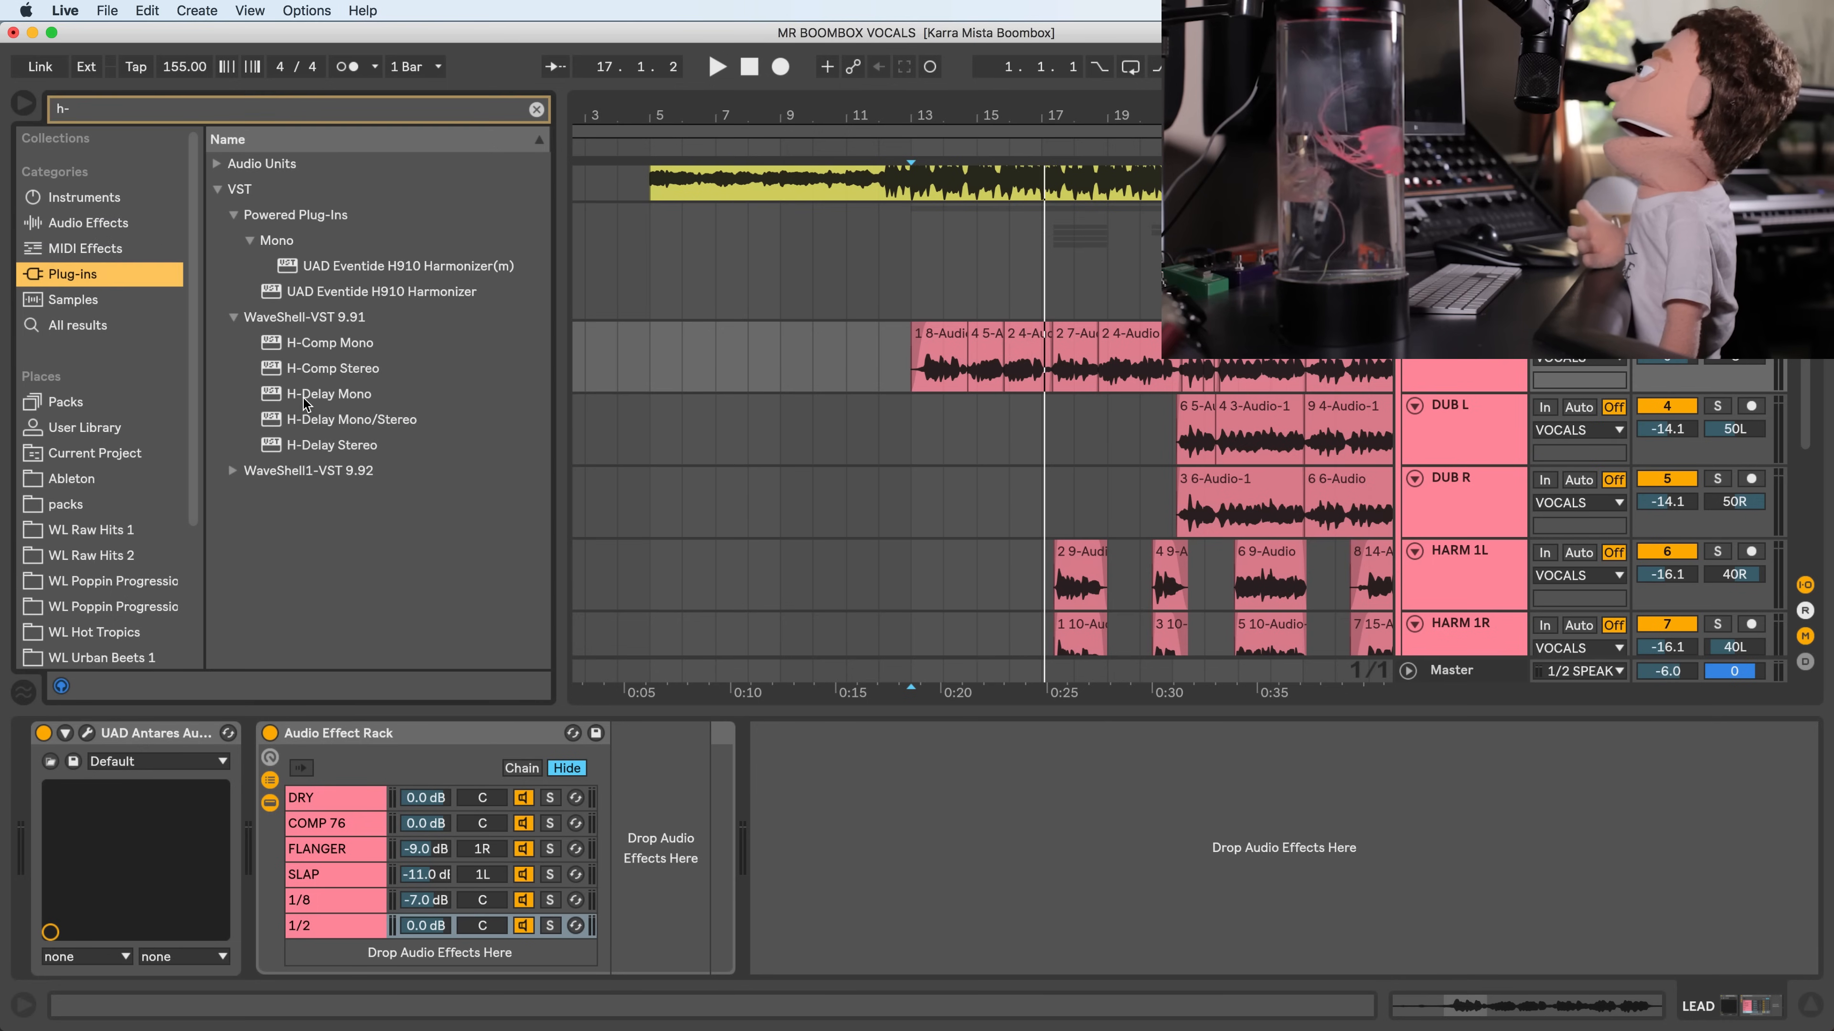
{"action": "left_click_drag", "start_coordinate": [327, 442], "coordinate": [332, 934]}
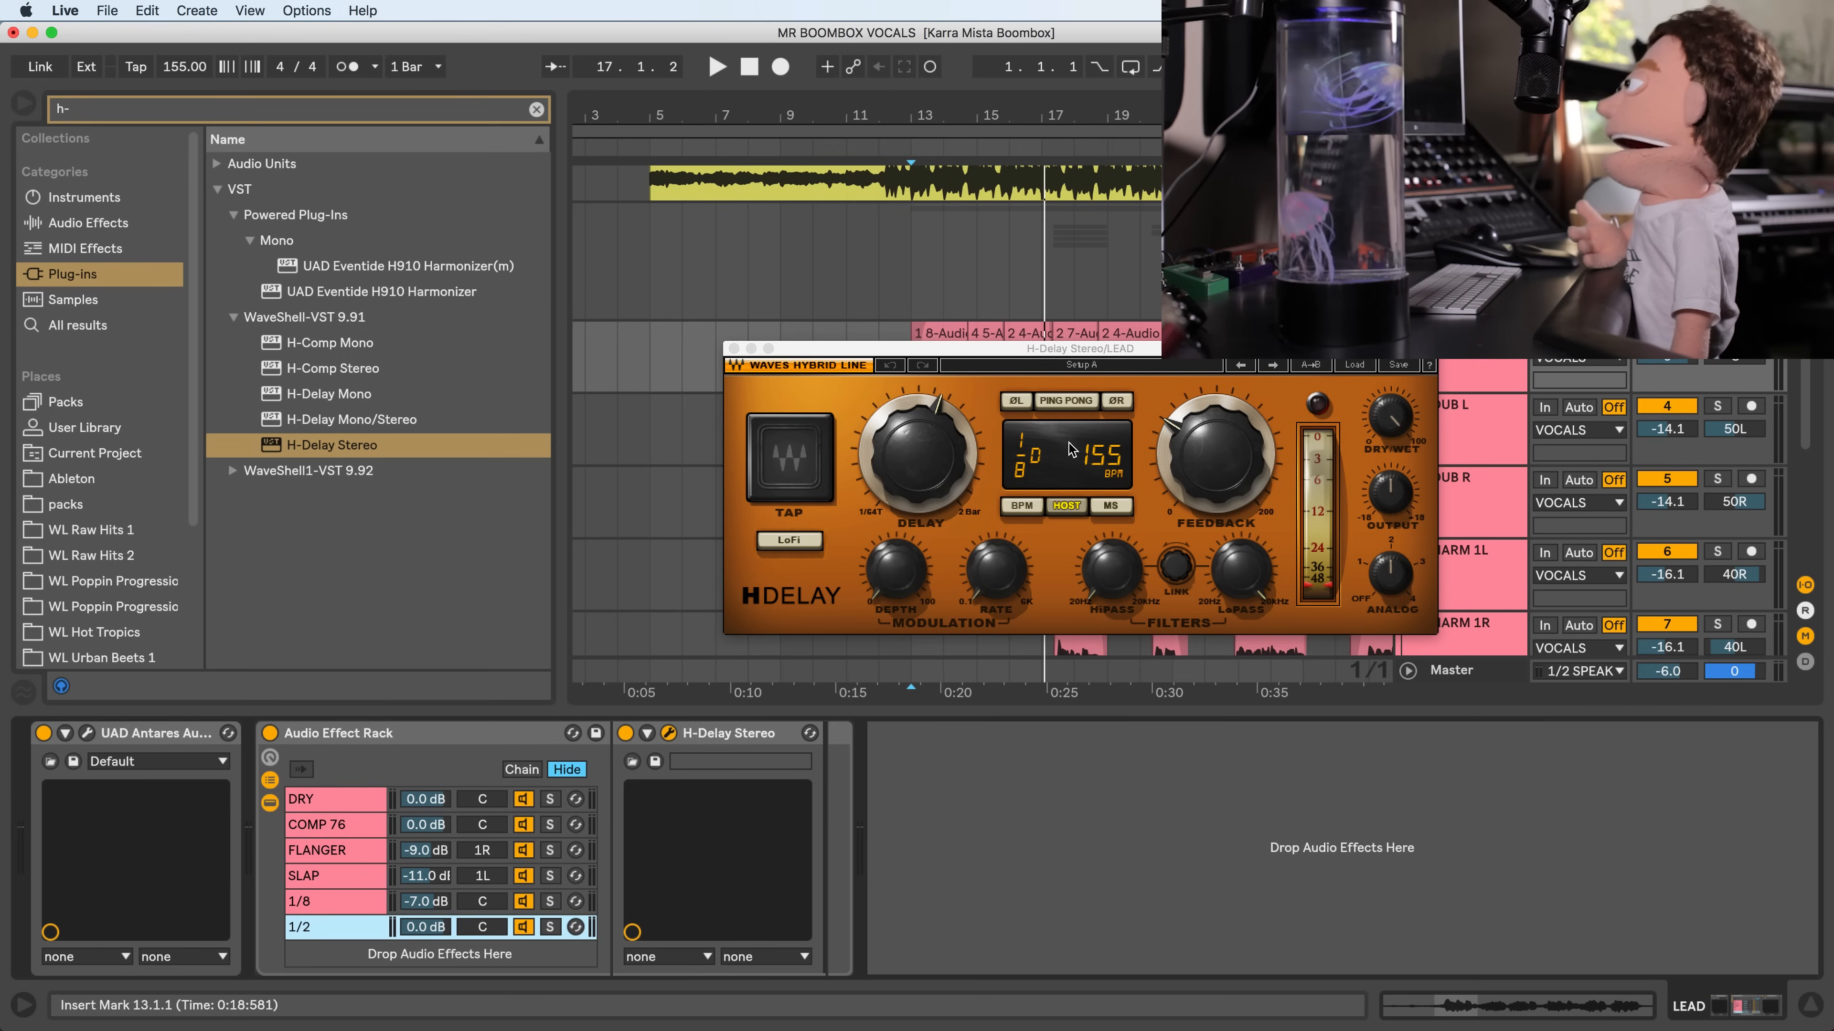
- Set the H-Delay's delay time to 1/2 and adjust its feedback
{"action": "left_click_drag", "start_coordinate": [879, 473], "coordinate": [879, 404]}
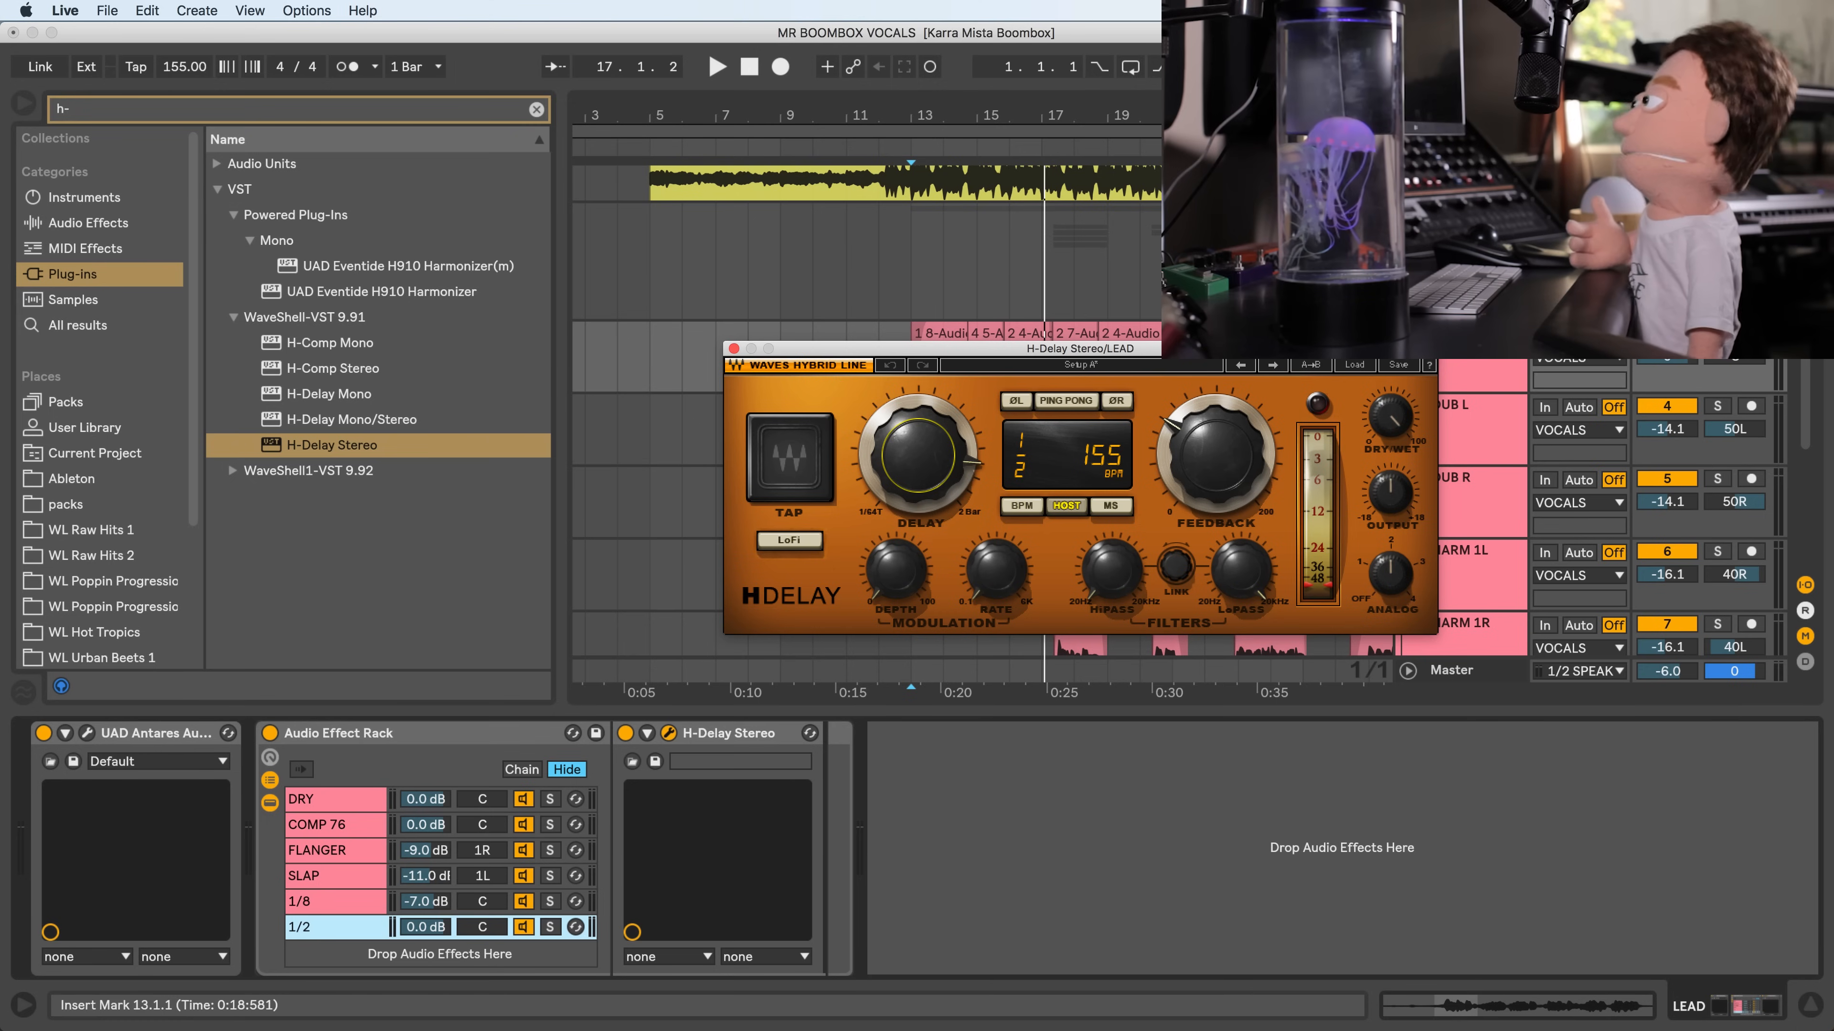
{"action": "left_click_drag", "start_coordinate": [1227, 434], "coordinate": [1165, 499]}
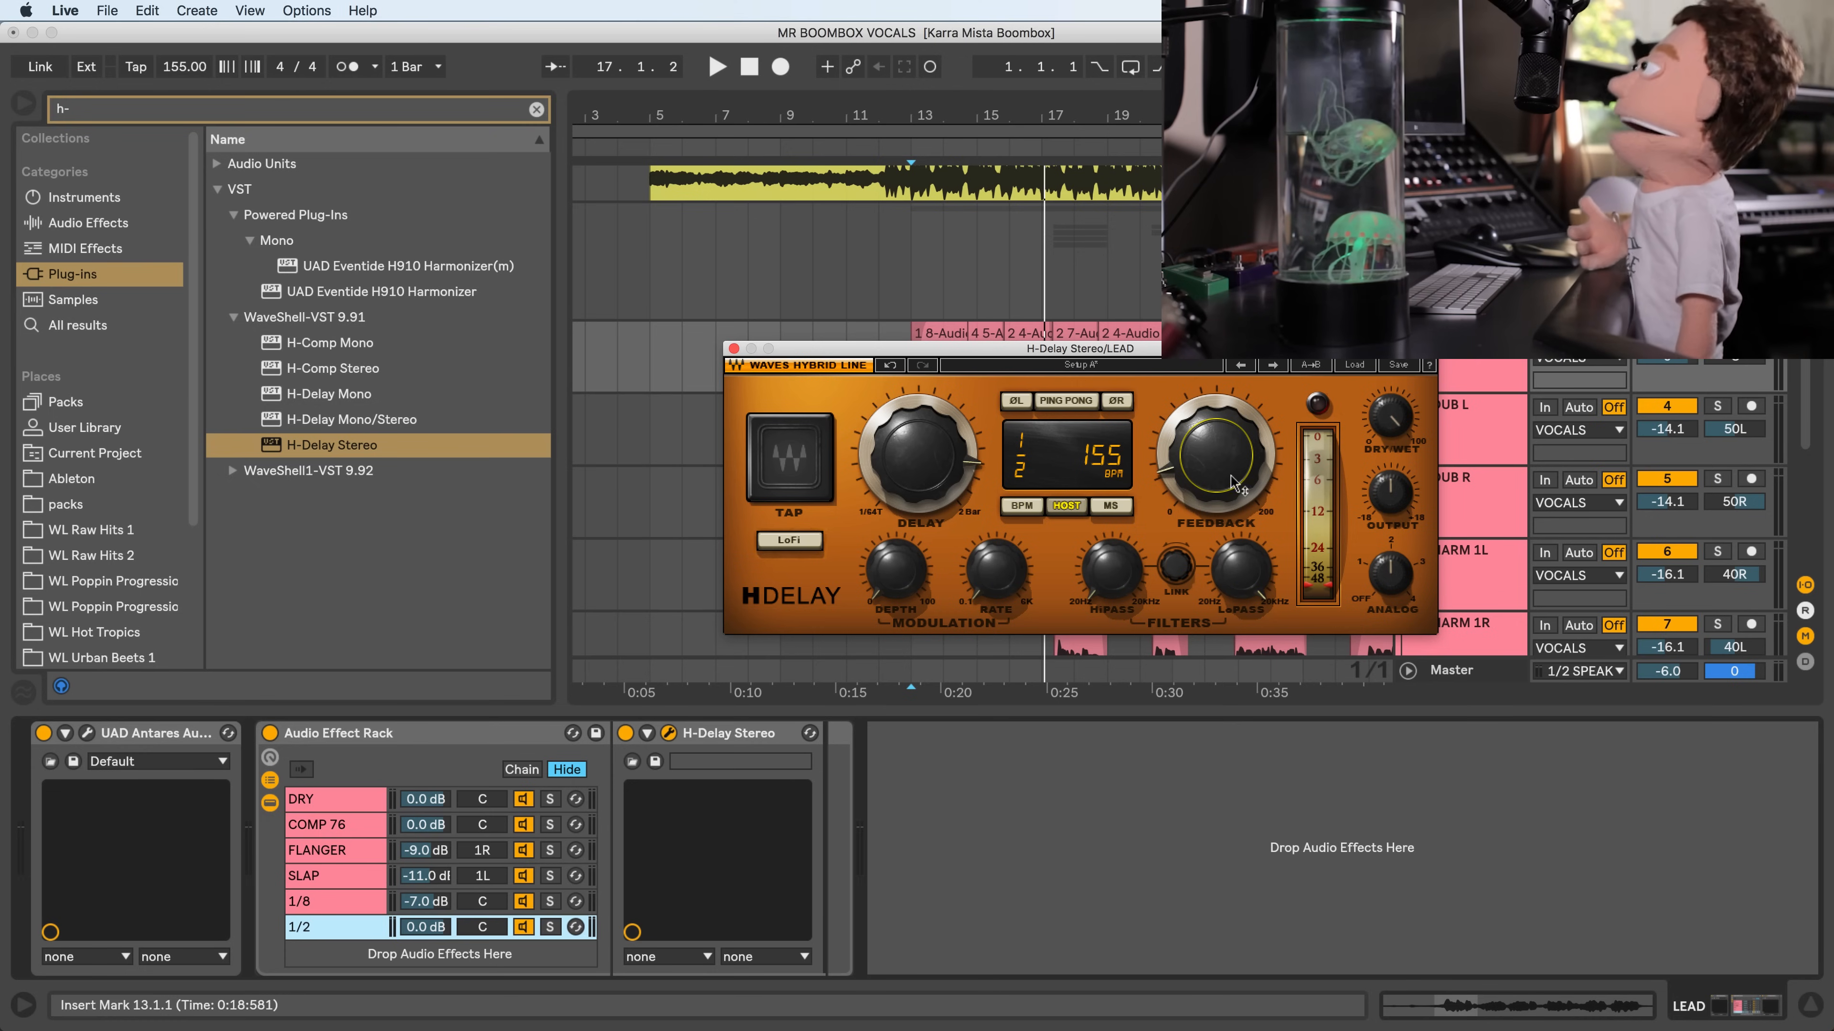
- Lower the 1/2 chain's volume to -7.4 dB while the vocal plays, and stop playback
{"action": "key", "text": "space"}
{"action": "left_click", "coordinate": [423, 926]}
{"action": "left_click_drag", "start_coordinate": [423, 927], "coordinate": [423, 980]}
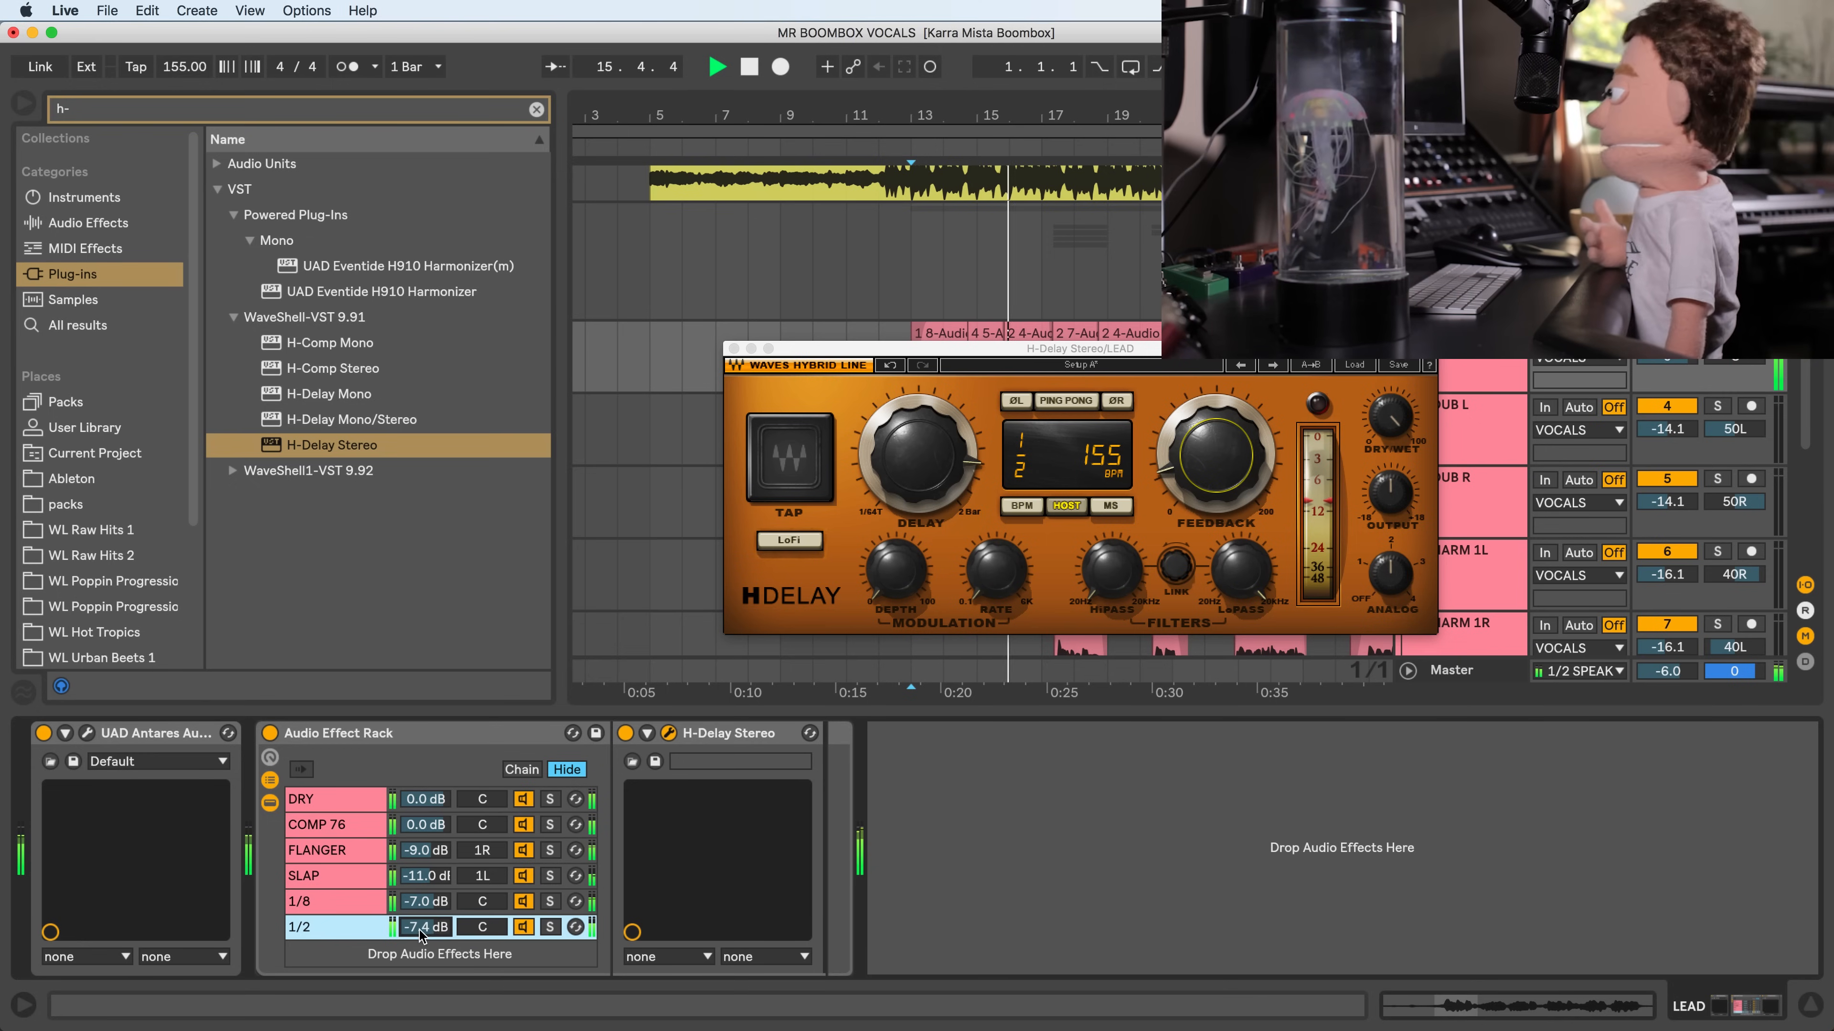
{"action": "key", "text": "space"}
- Add Ableton's Simple Delay after the H-Delay in the 1/2 chain and set its dry/wet to 100 %
{"action": "left_click", "coordinate": [109, 227]}
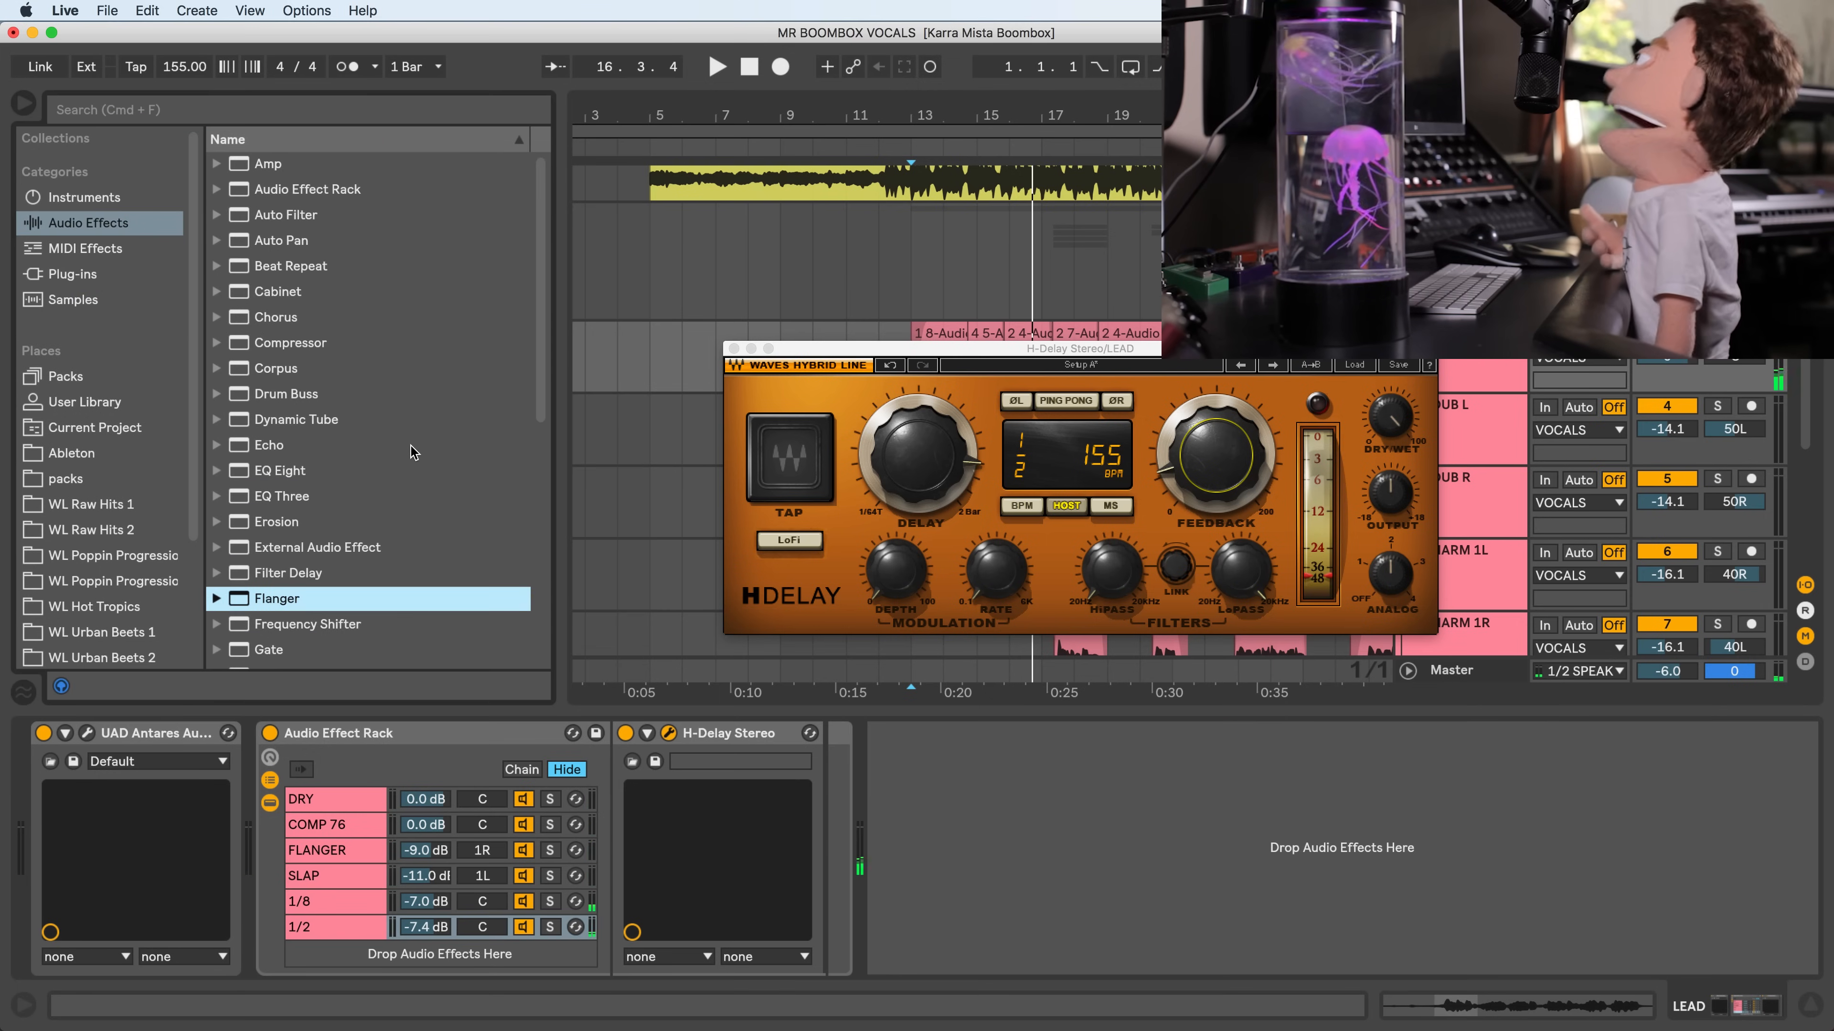
{"action": "scroll", "coordinate": [413, 453], "scroll_direction": "down", "scroll_amount": 2}
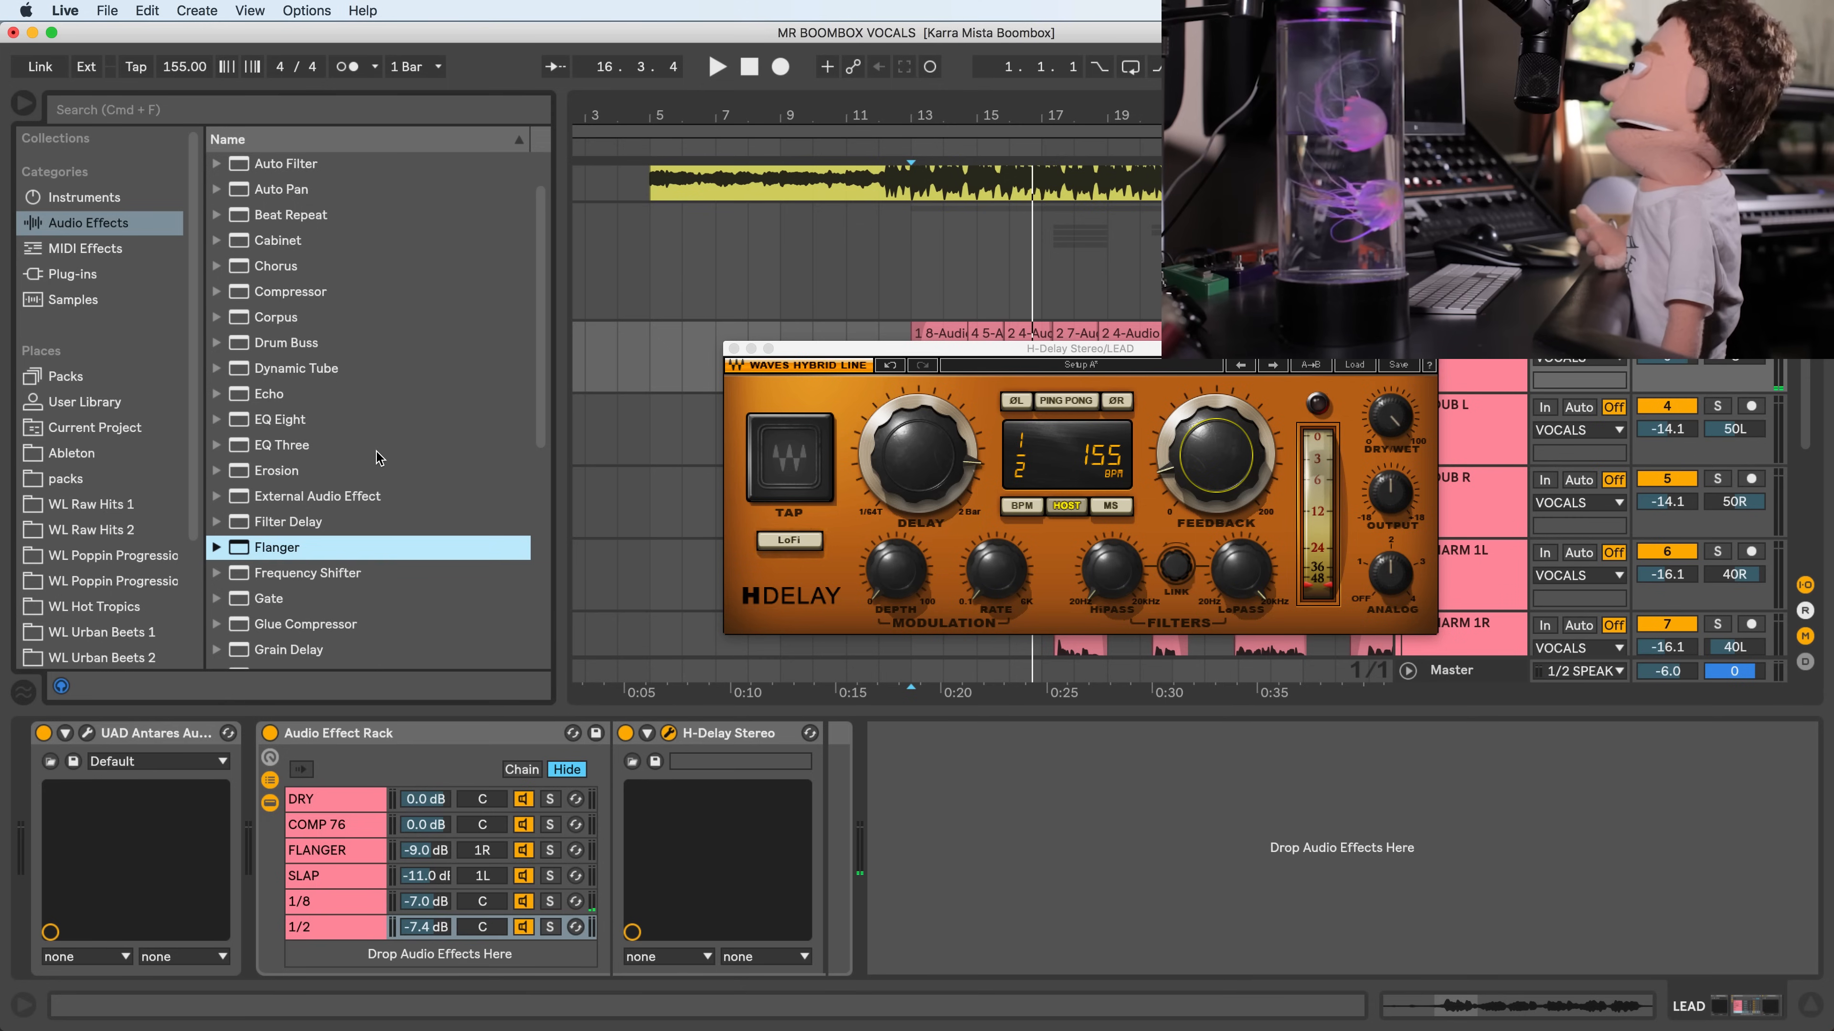
{"action": "scroll", "coordinate": [351, 280], "scroll_direction": "down", "scroll_amount": 17}
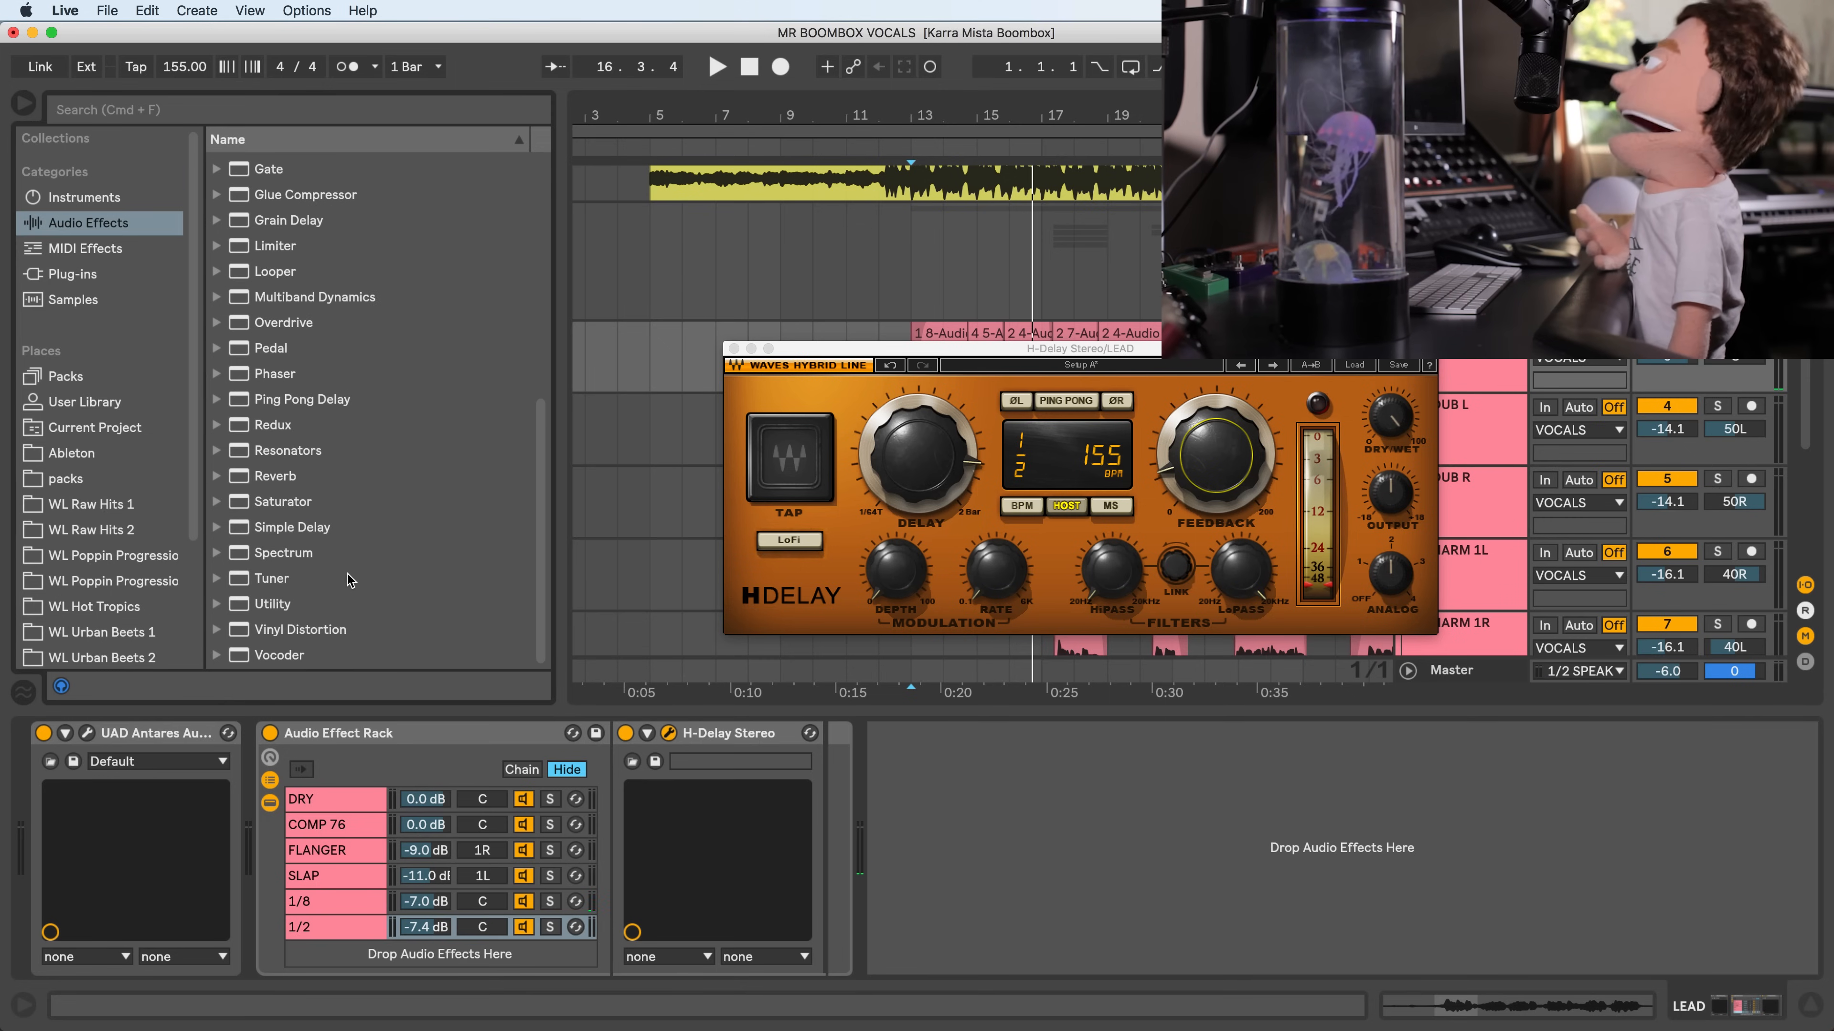
{"action": "left_click_drag", "start_coordinate": [309, 525], "coordinate": [794, 798]}
{"action": "left_click_drag", "start_coordinate": [950, 948], "coordinate": [932, 936]}
- Switch the Simple Delay to Time mode with linked channels and set the delay time to 19.7 ms, auditioning it
{"action": "left_click", "coordinate": [871, 893]}
{"action": "left_click", "coordinate": [870, 826]}
{"action": "left_click", "coordinate": [963, 760]}
{"action": "left_click_drag", "start_coordinate": [950, 828], "coordinate": [950, 841]}
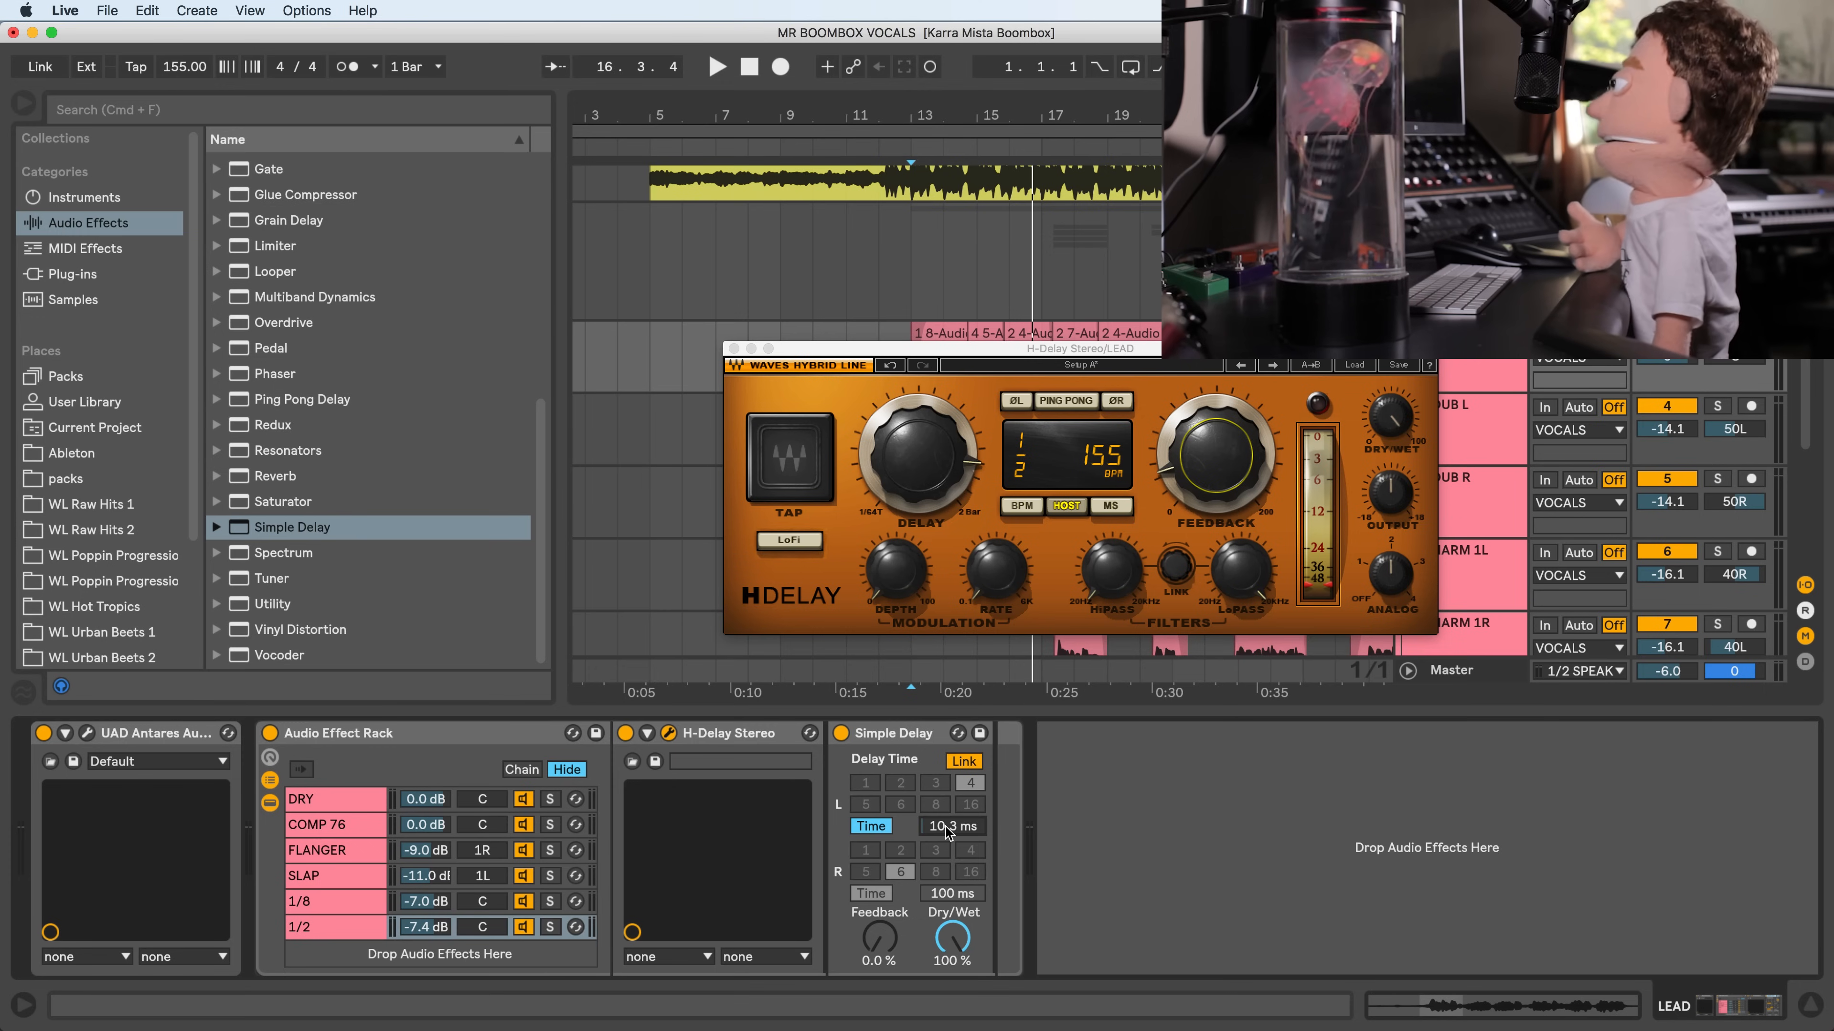
{"action": "key", "text": "space"}
{"action": "left_click_drag", "start_coordinate": [942, 828], "coordinate": [943, 819]}
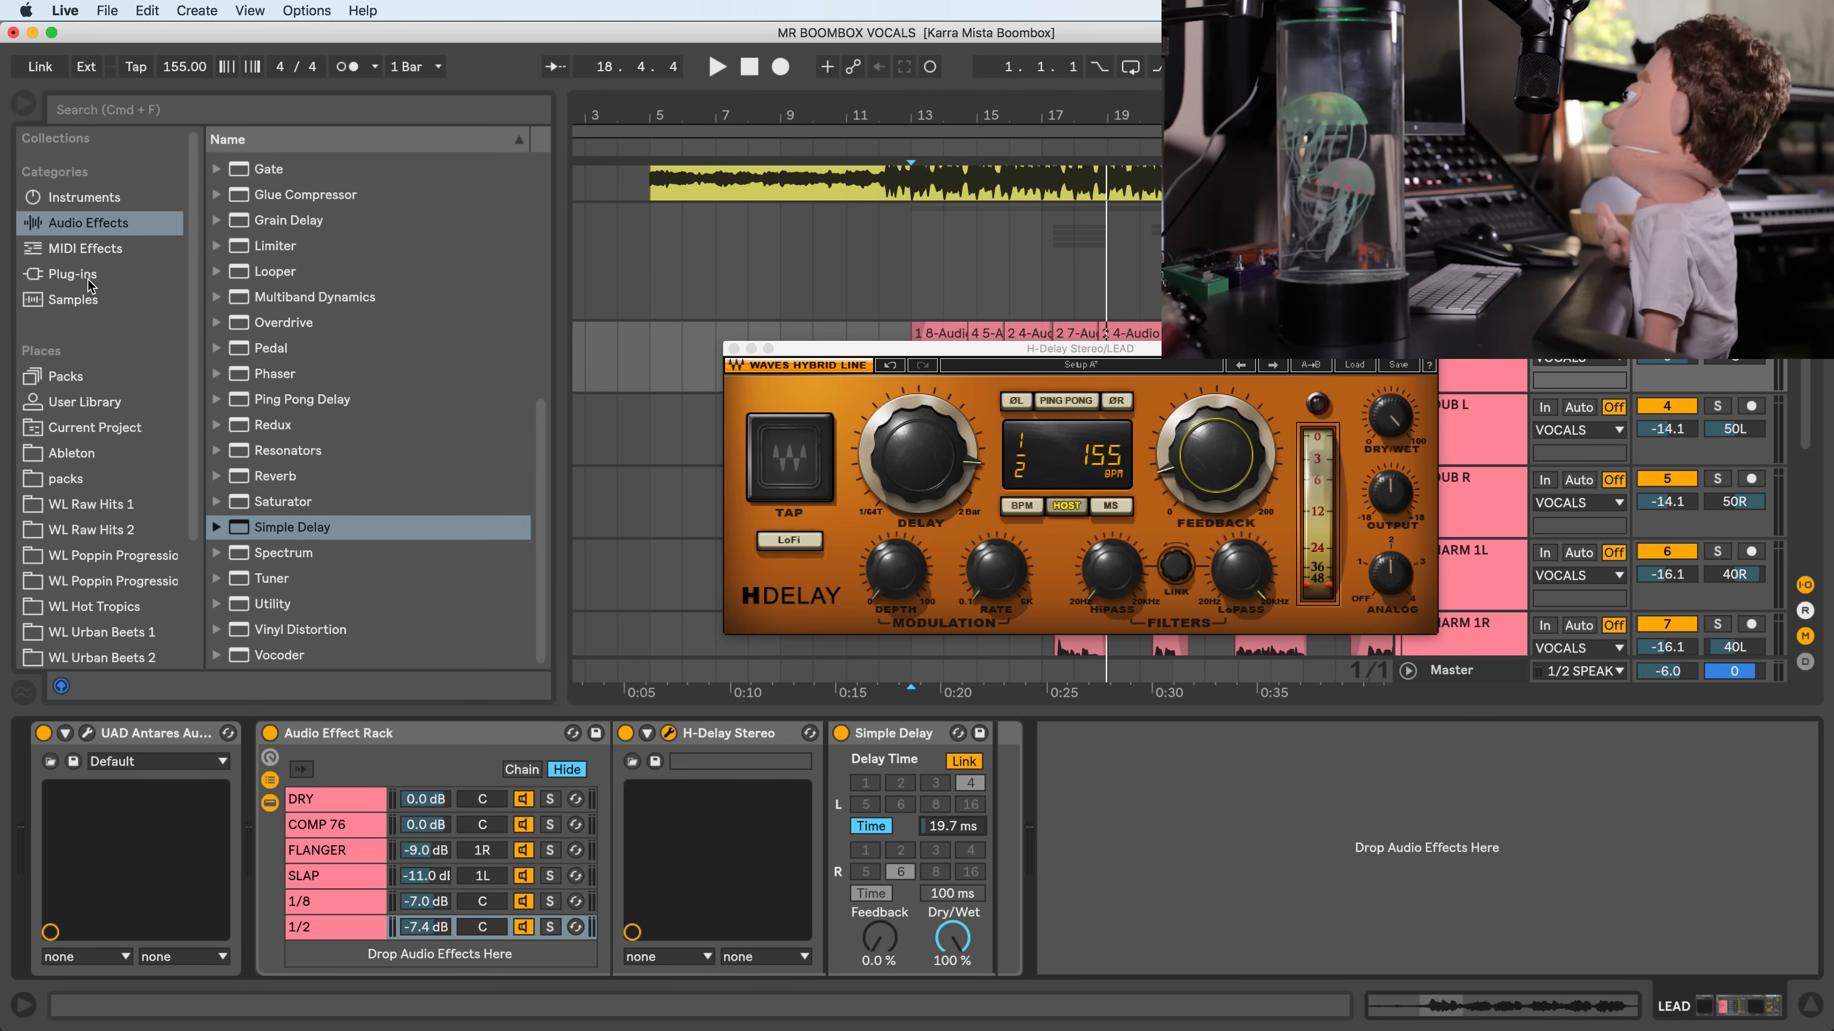
- Search all results for "valhall" and add ValhallaRoom after the Simple Delay in the 1/2 chain
{"action": "left_click", "coordinate": [113, 109]}
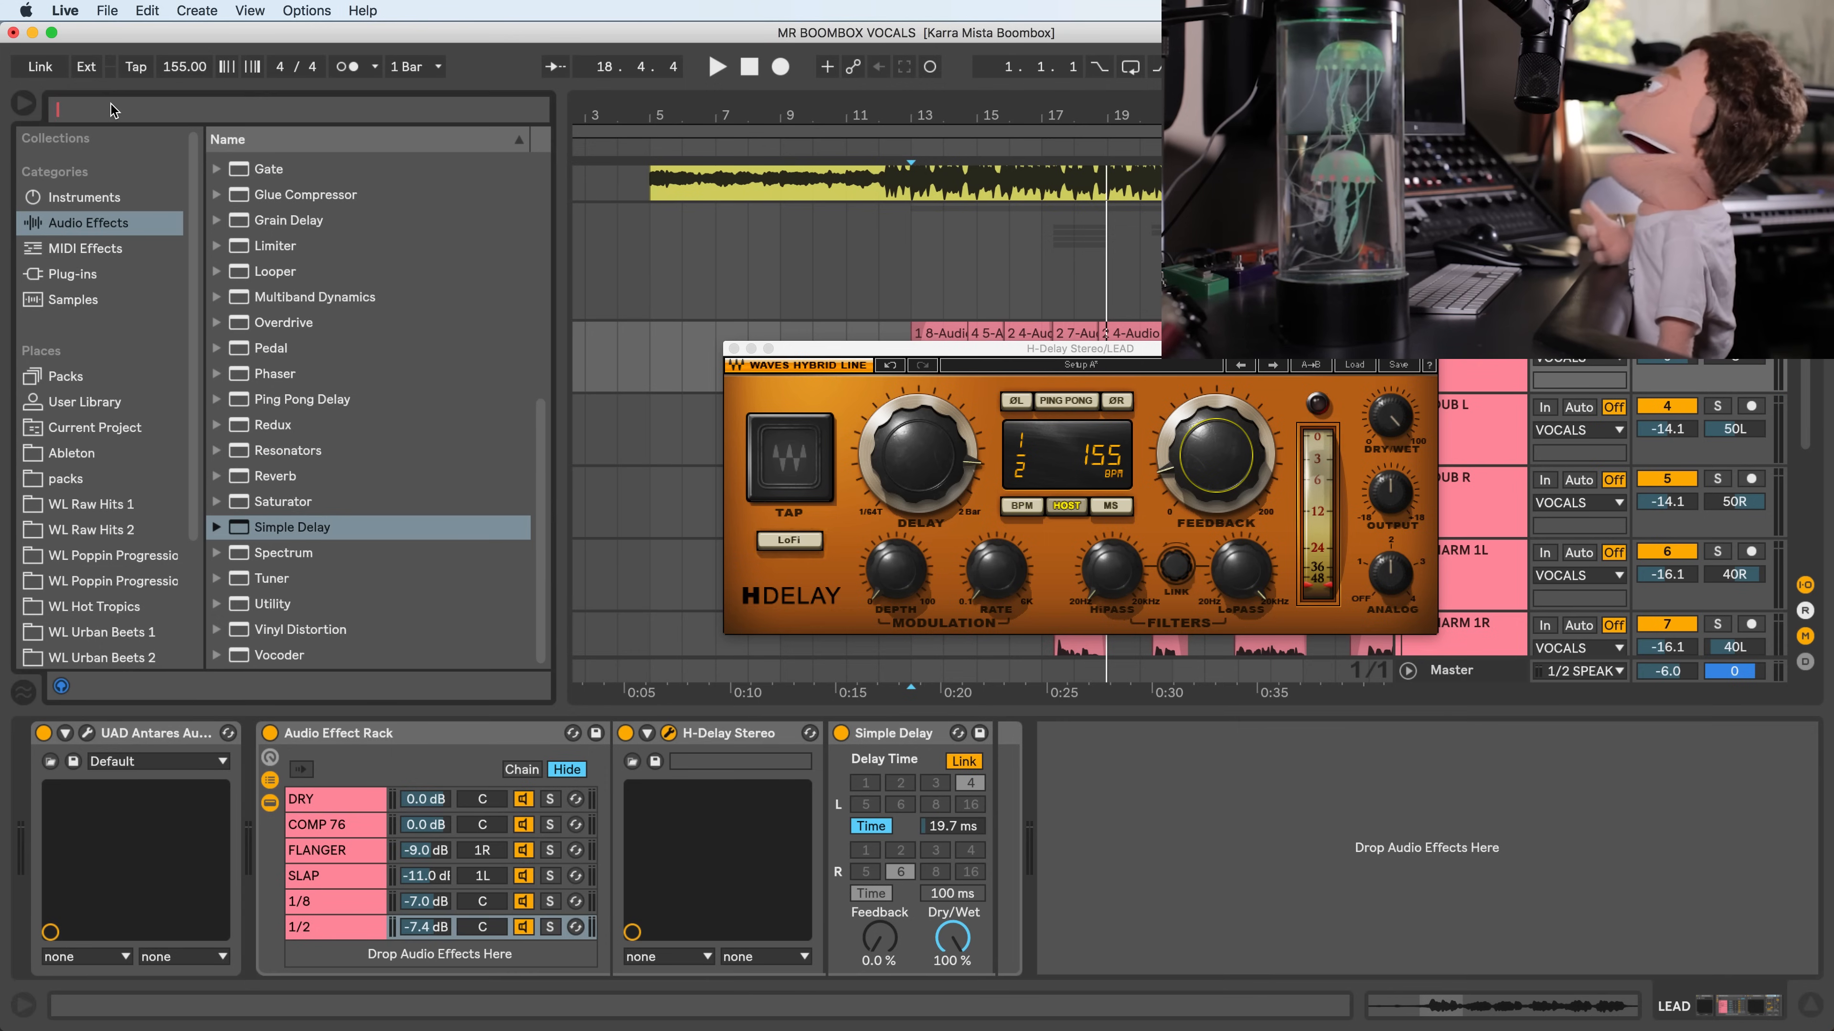
{"action": "type", "text": "valhall"}
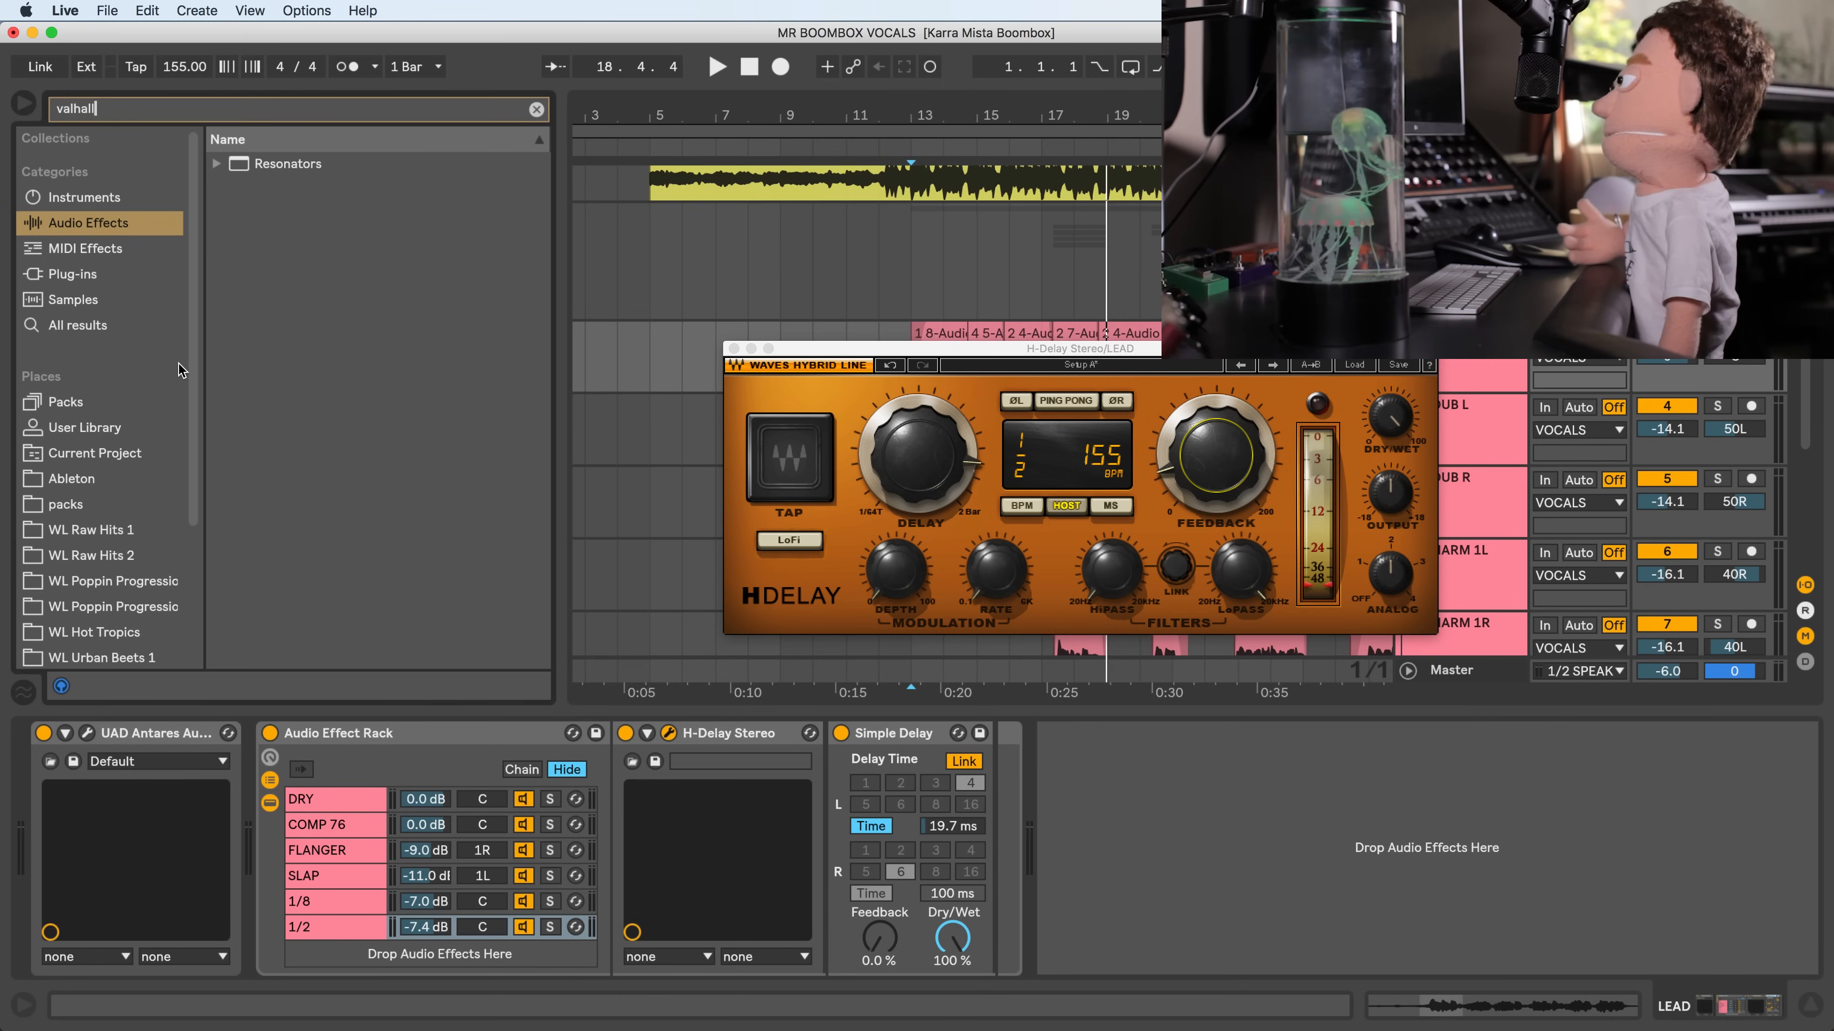
{"action": "left_click", "coordinate": [114, 328]}
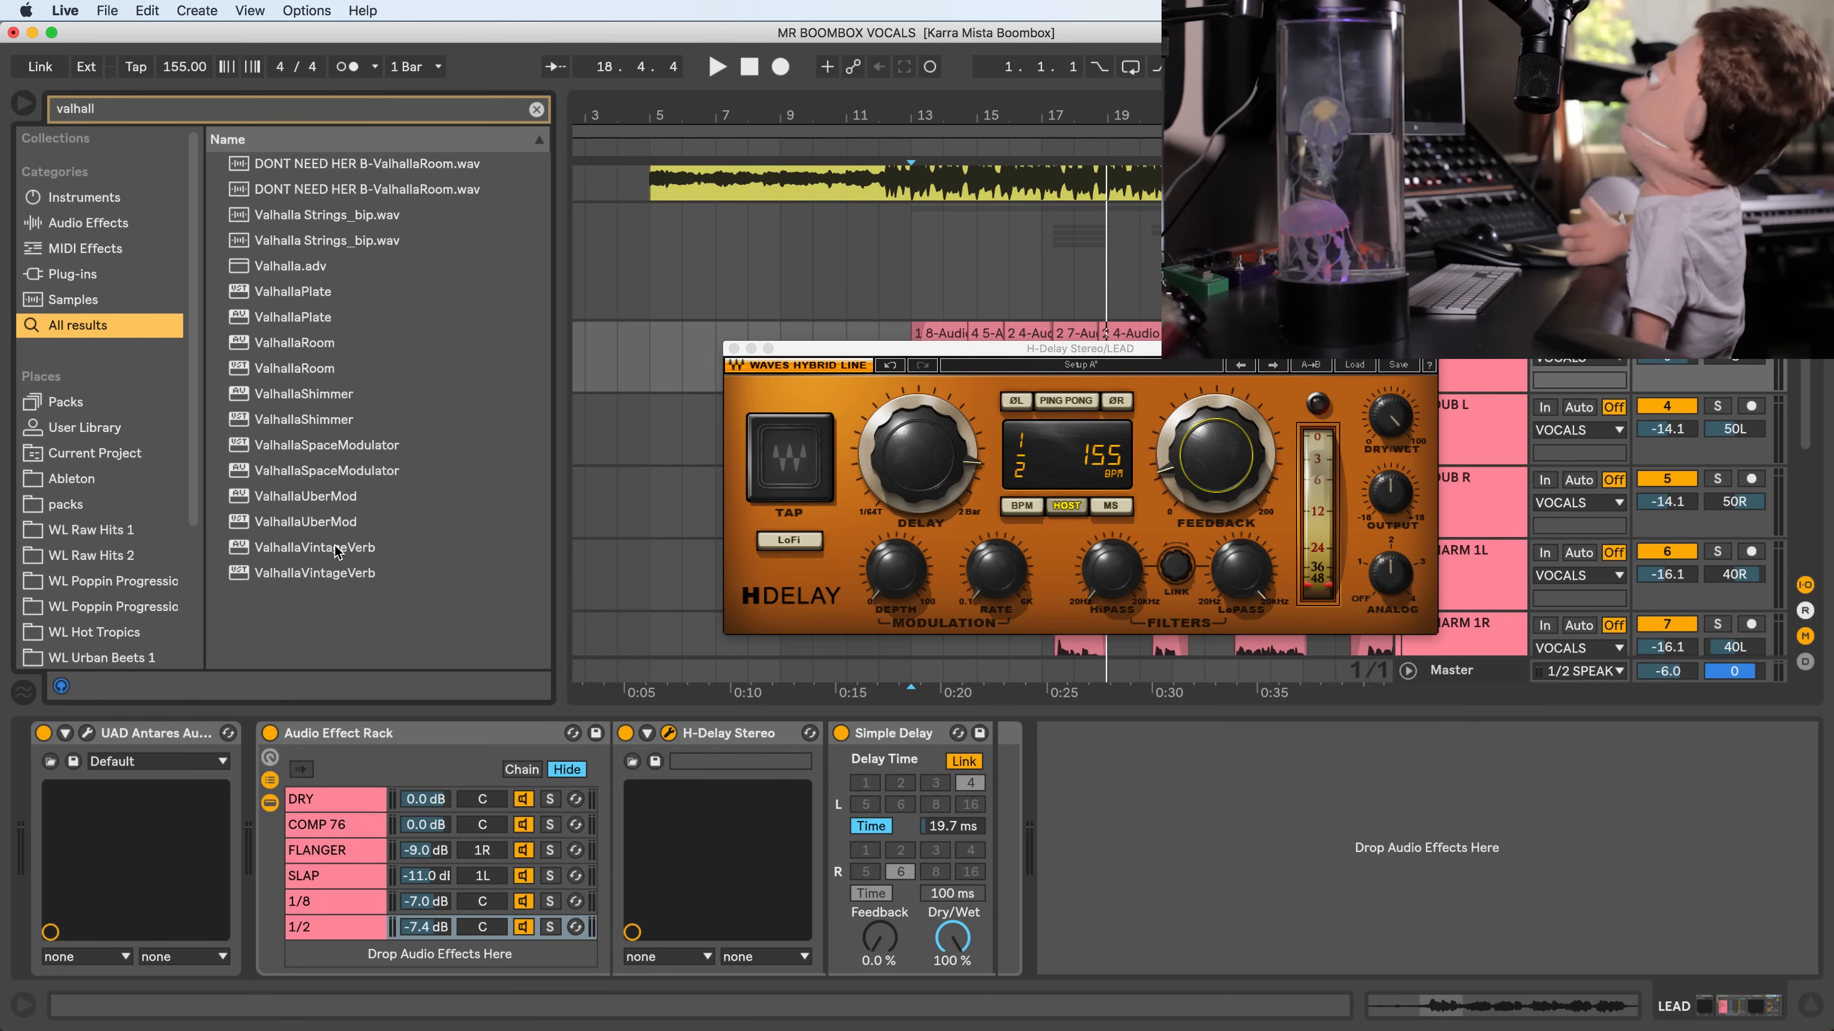
{"action": "left_click_drag", "start_coordinate": [307, 365], "coordinate": [996, 809]}
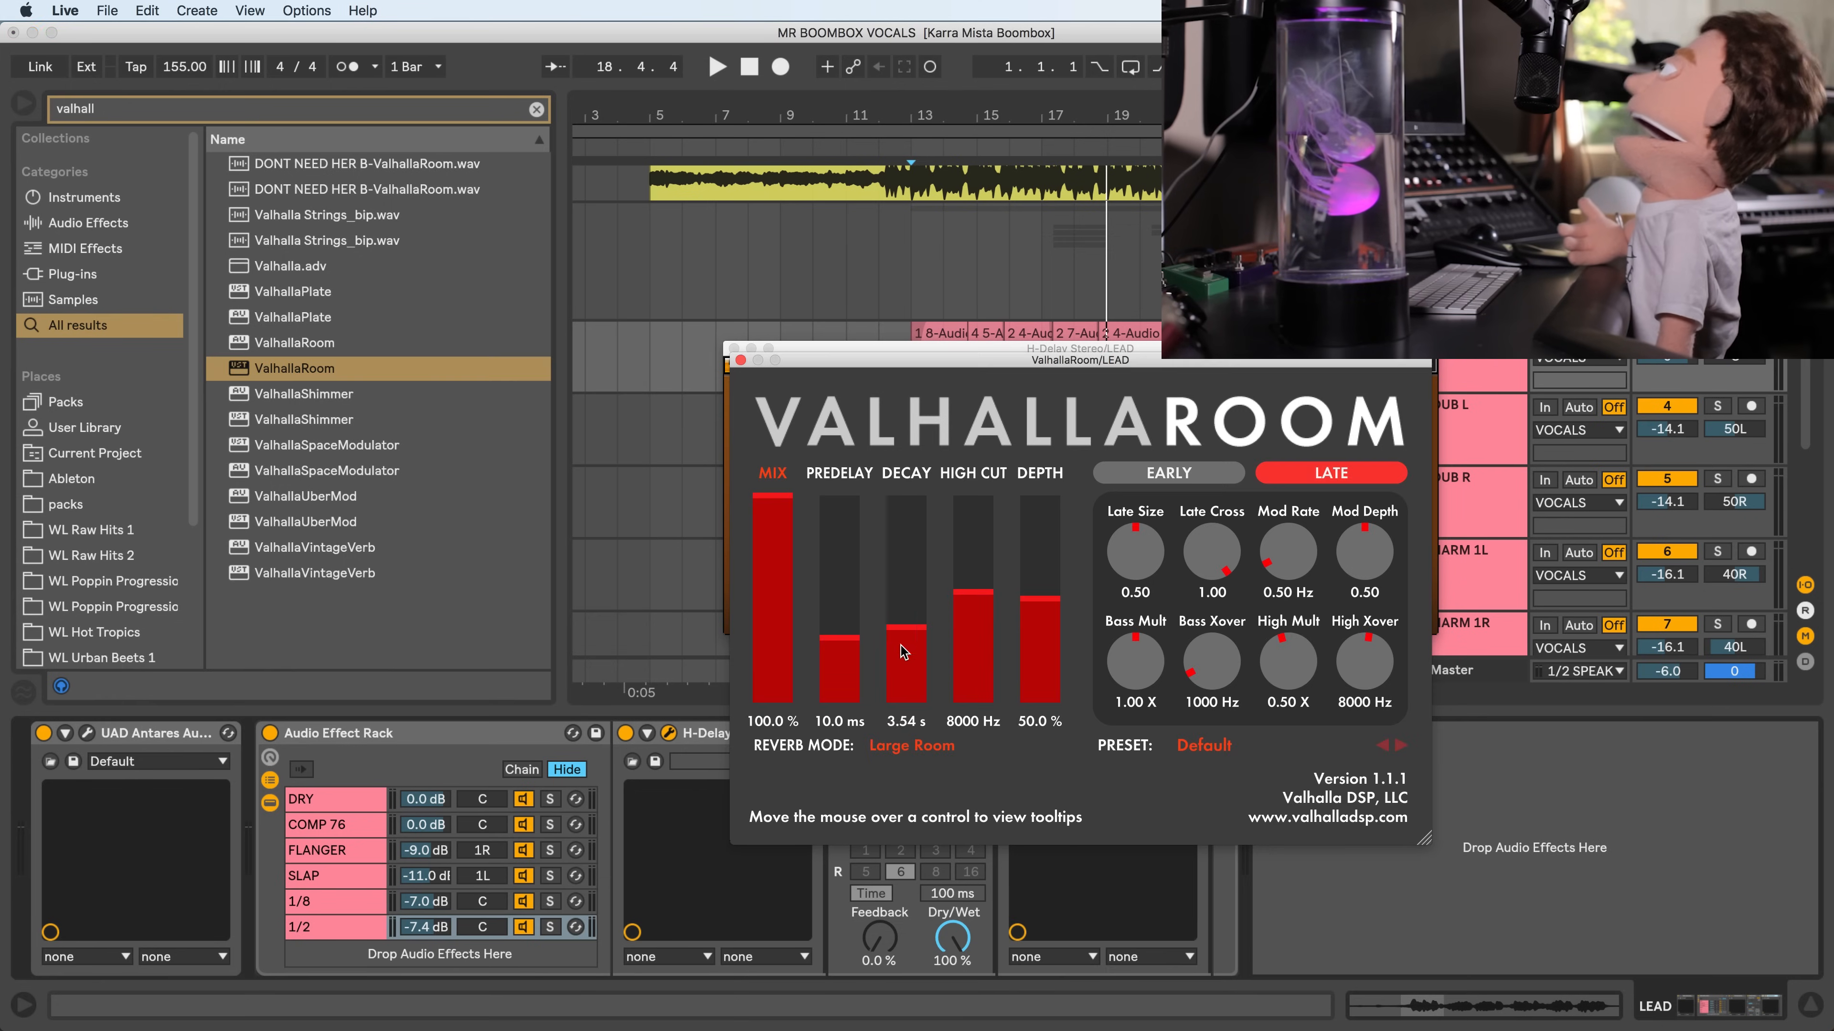
- Set ValhallaRoom's decay to 0.12 s and high cut to 13080 Hz, raising the 1/2 chain to -5.0 dB during playback
{"action": "key", "text": "space"}
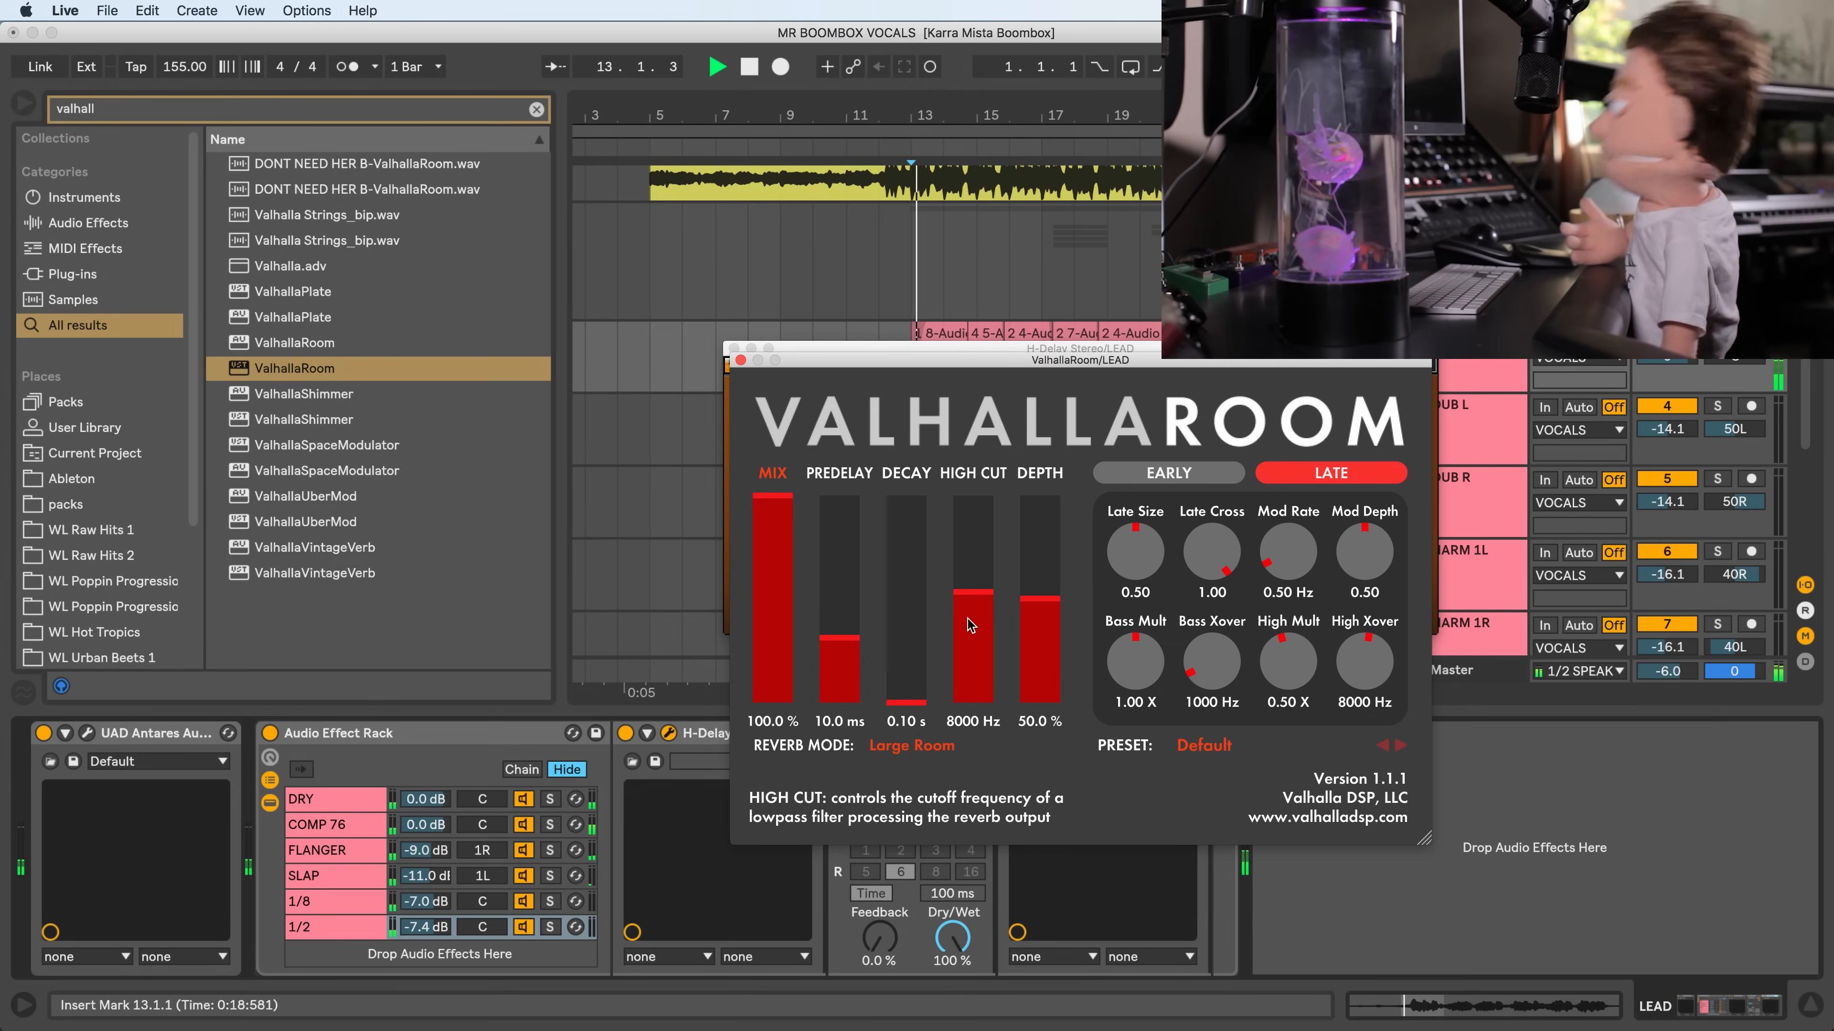
{"action": "left_click", "coordinate": [905, 687]}
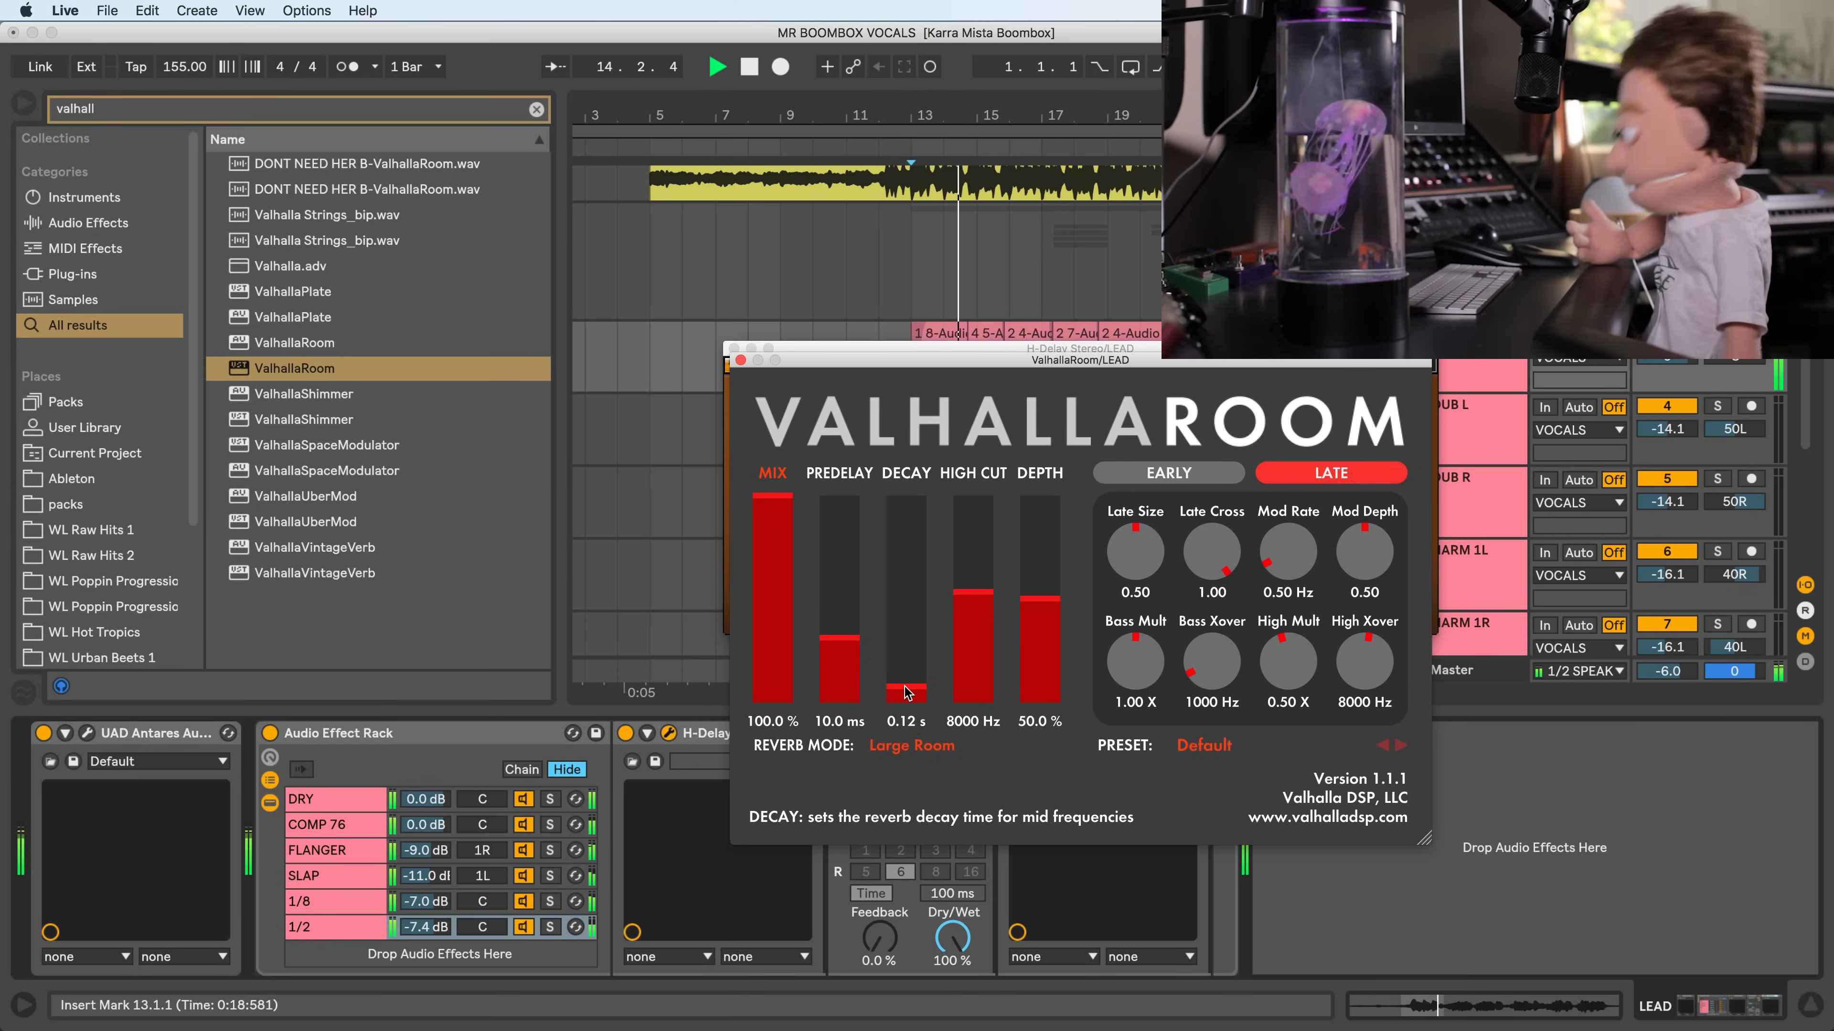
{"action": "left_click_drag", "start_coordinate": [432, 927], "coordinate": [432, 908]}
{"action": "left_click_drag", "start_coordinate": [967, 584], "coordinate": [959, 519]}
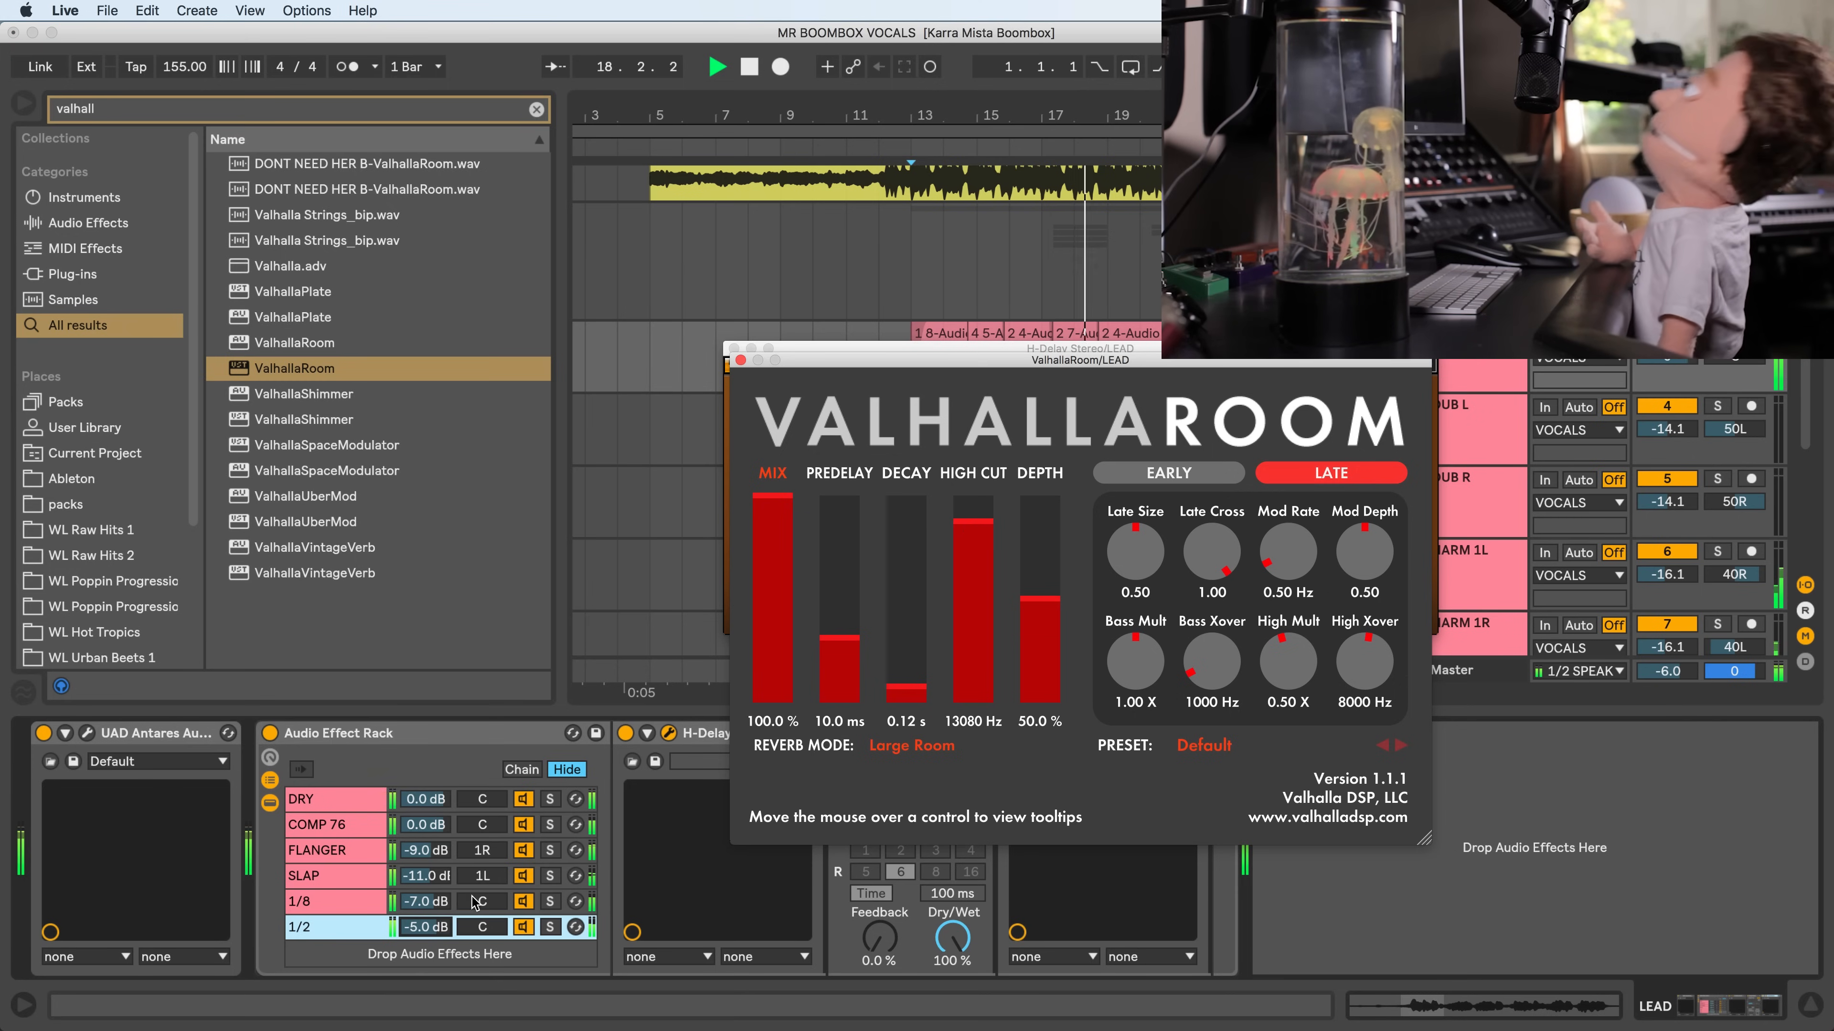
- Set the 1/2 chain's volume to -6.2 dB and the 1/8 chain's to -16.0 dB, and close both plug-in windows
{"action": "left_click_drag", "start_coordinate": [436, 931], "coordinate": [435, 944]}
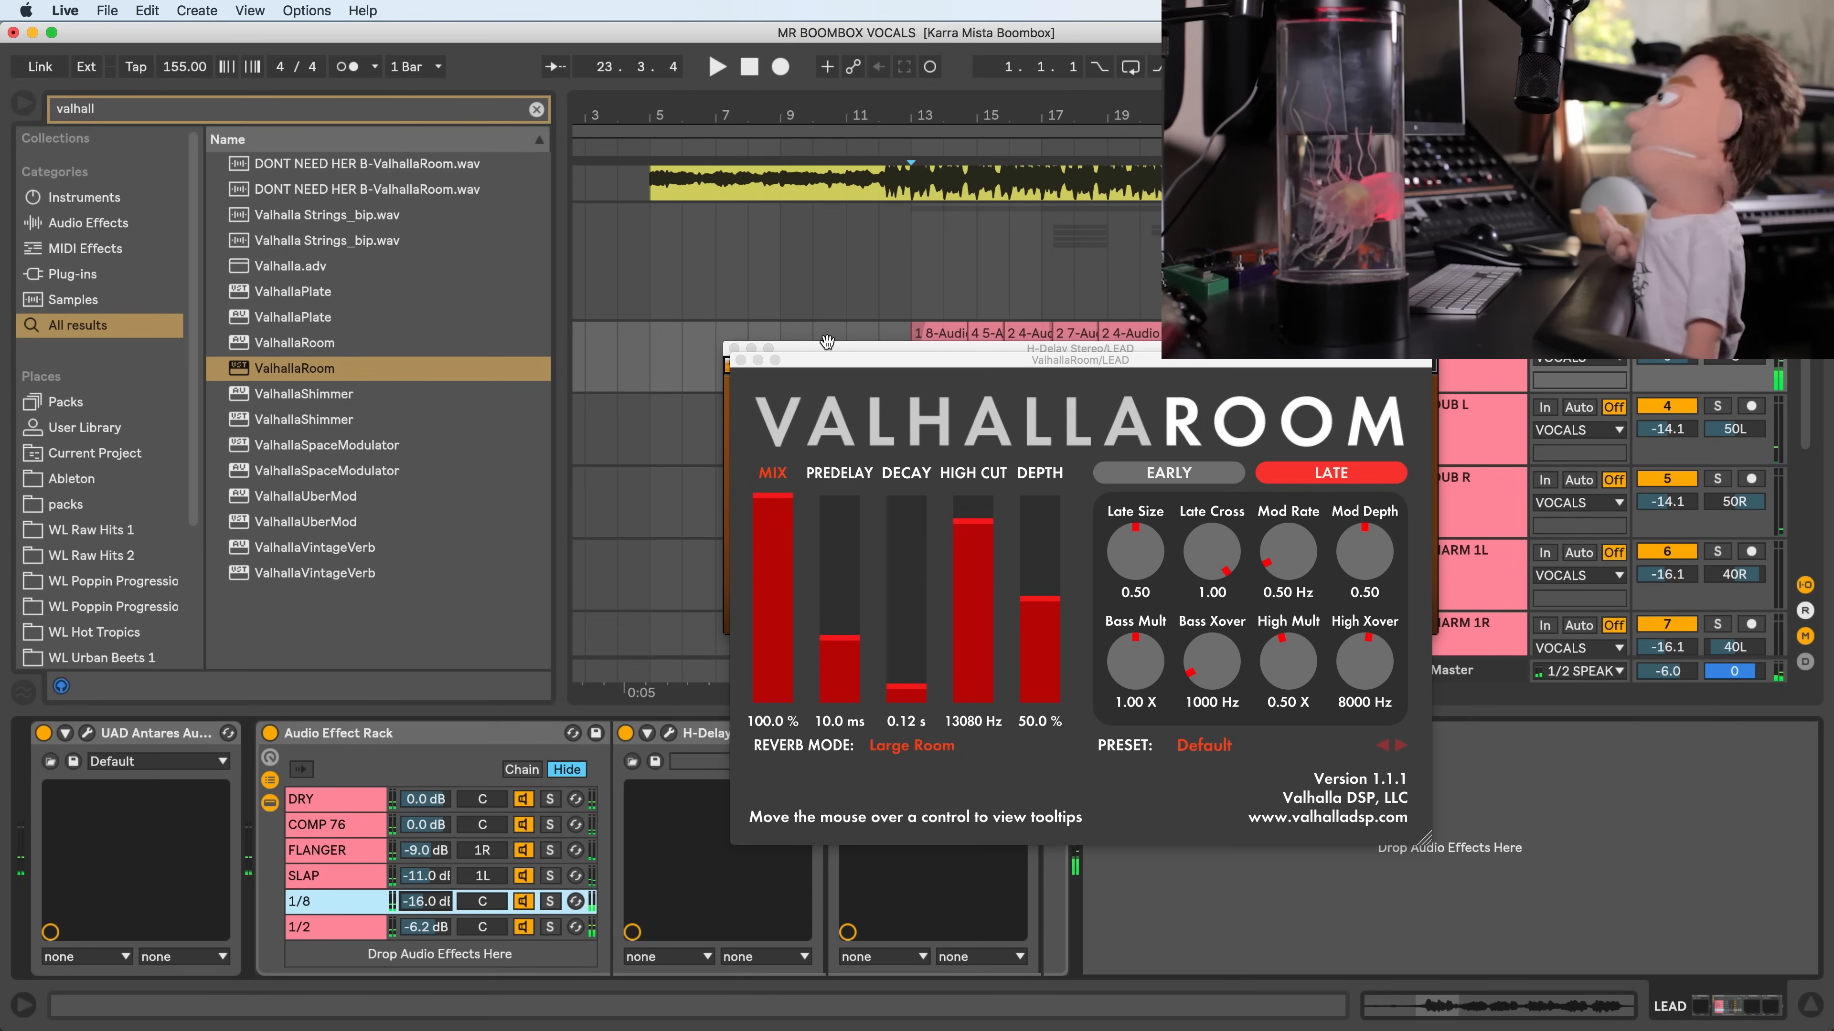
{"action": "left_click", "coordinate": [740, 359]}
{"action": "left_click", "coordinate": [733, 348]}
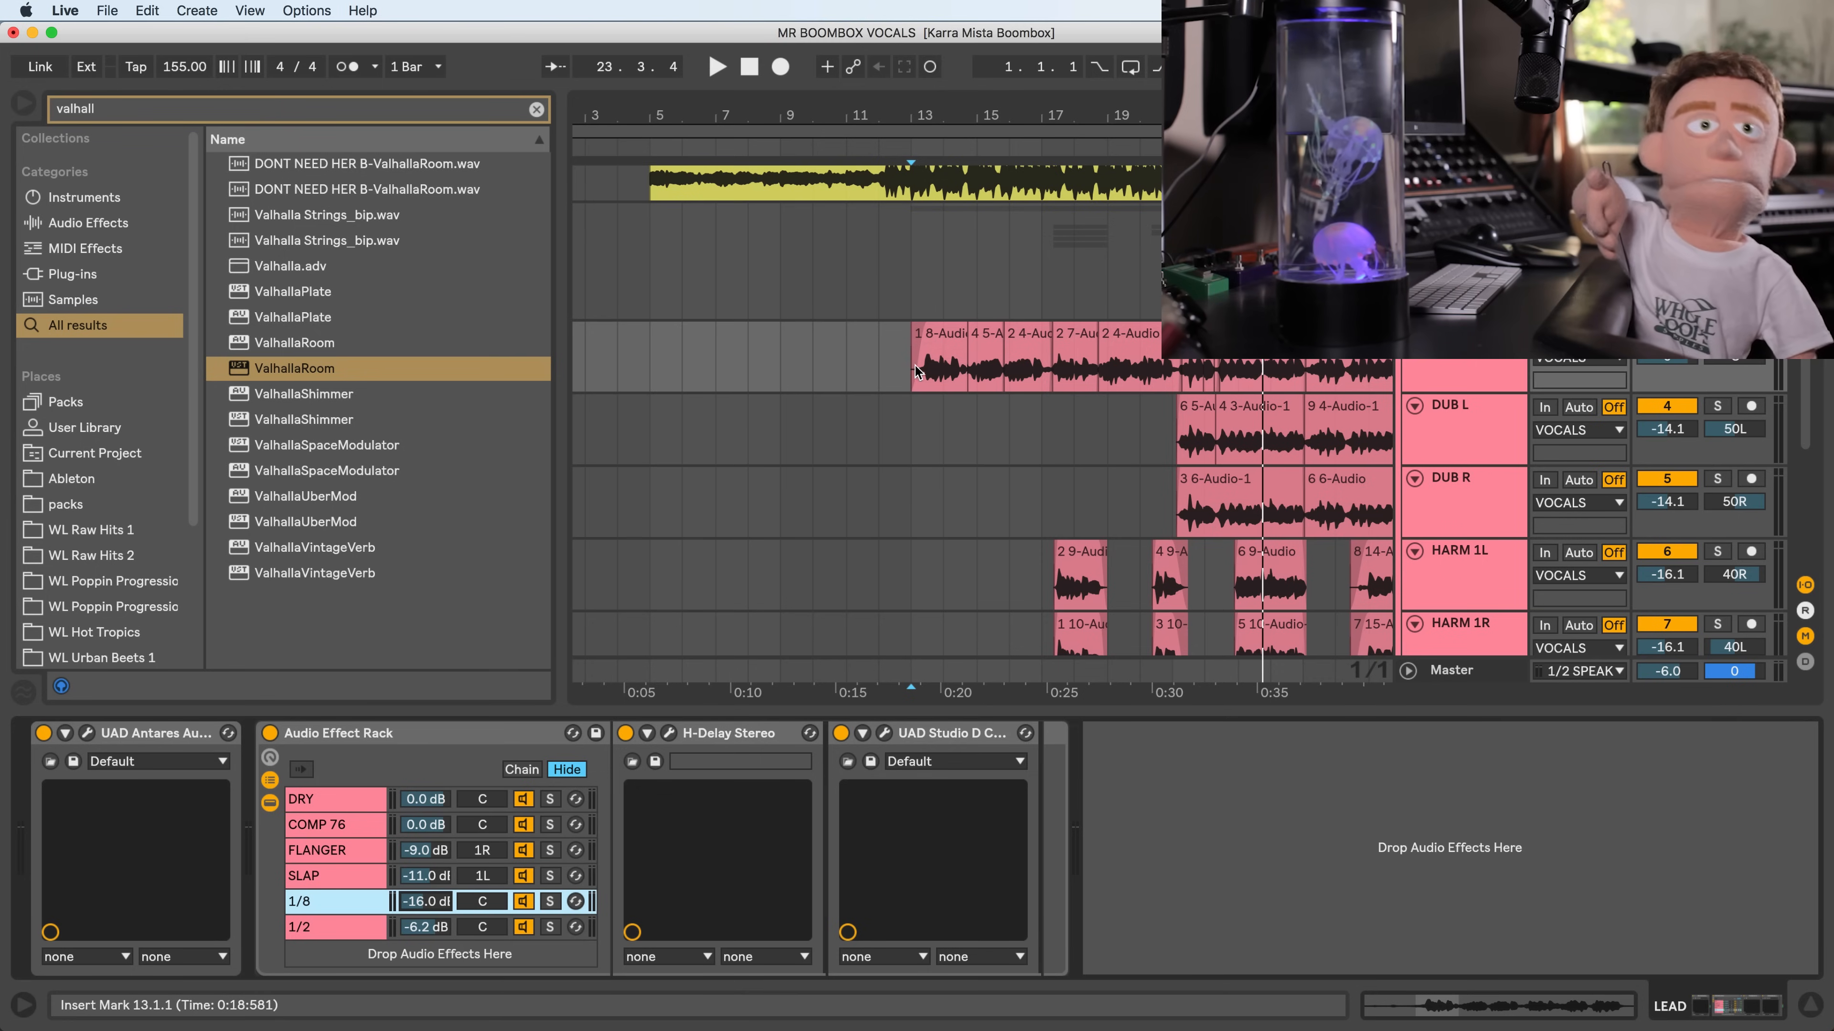
- Play the lead vocal from bar 13 and lower the 1/2 chain to -9.6 dB and the 1/8 chain to -19.6 dB
{"action": "left_click", "coordinate": [904, 343]}
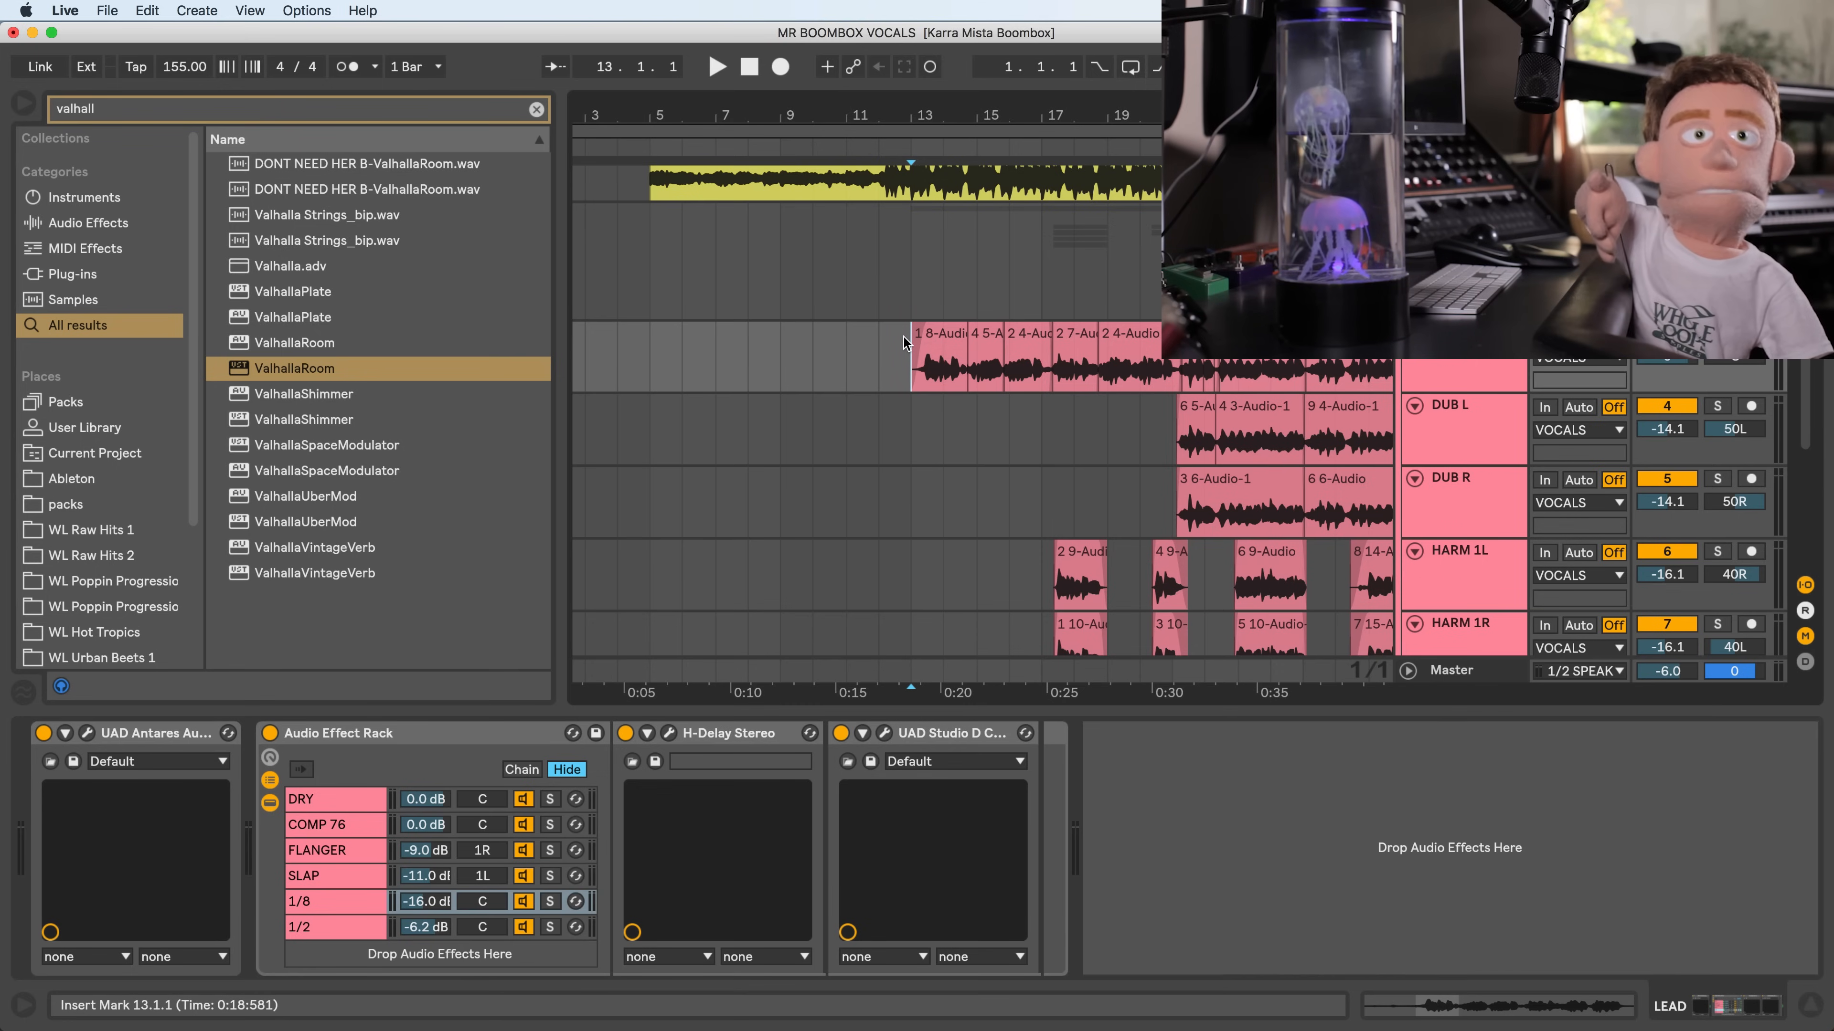
{"action": "key", "text": "space"}
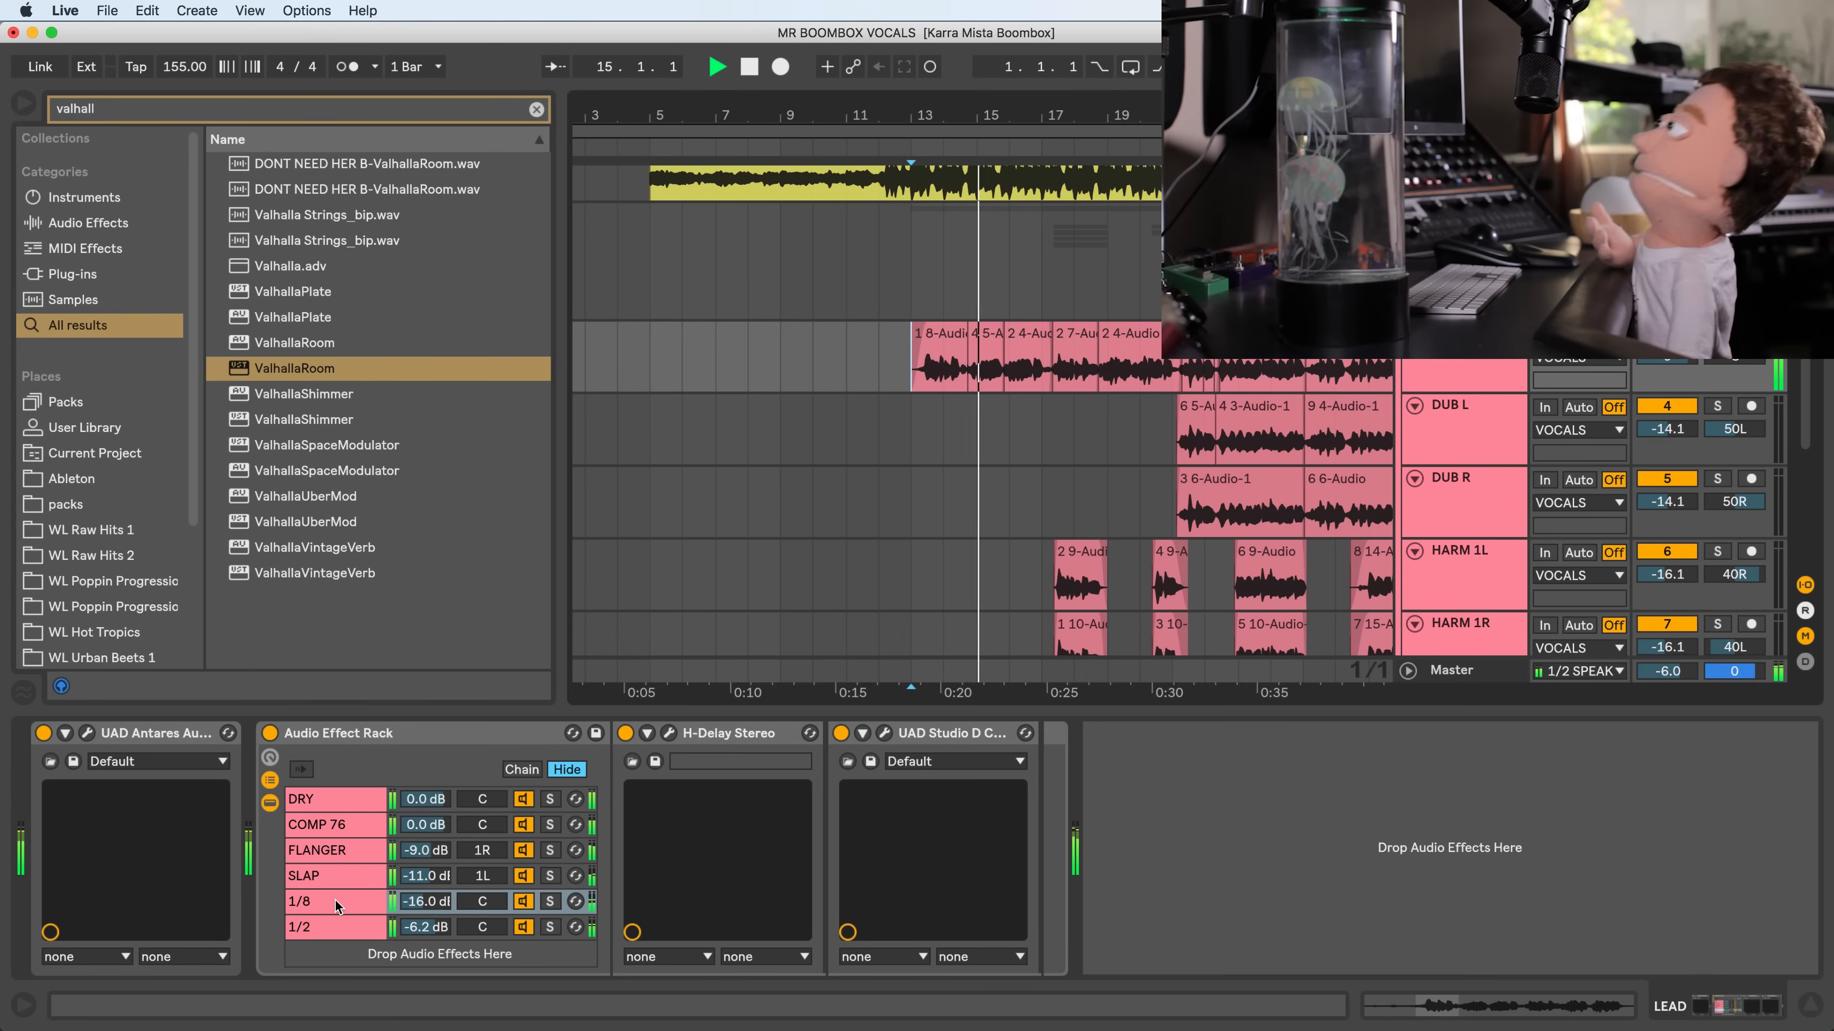
{"action": "left_click", "coordinate": [335, 930]}
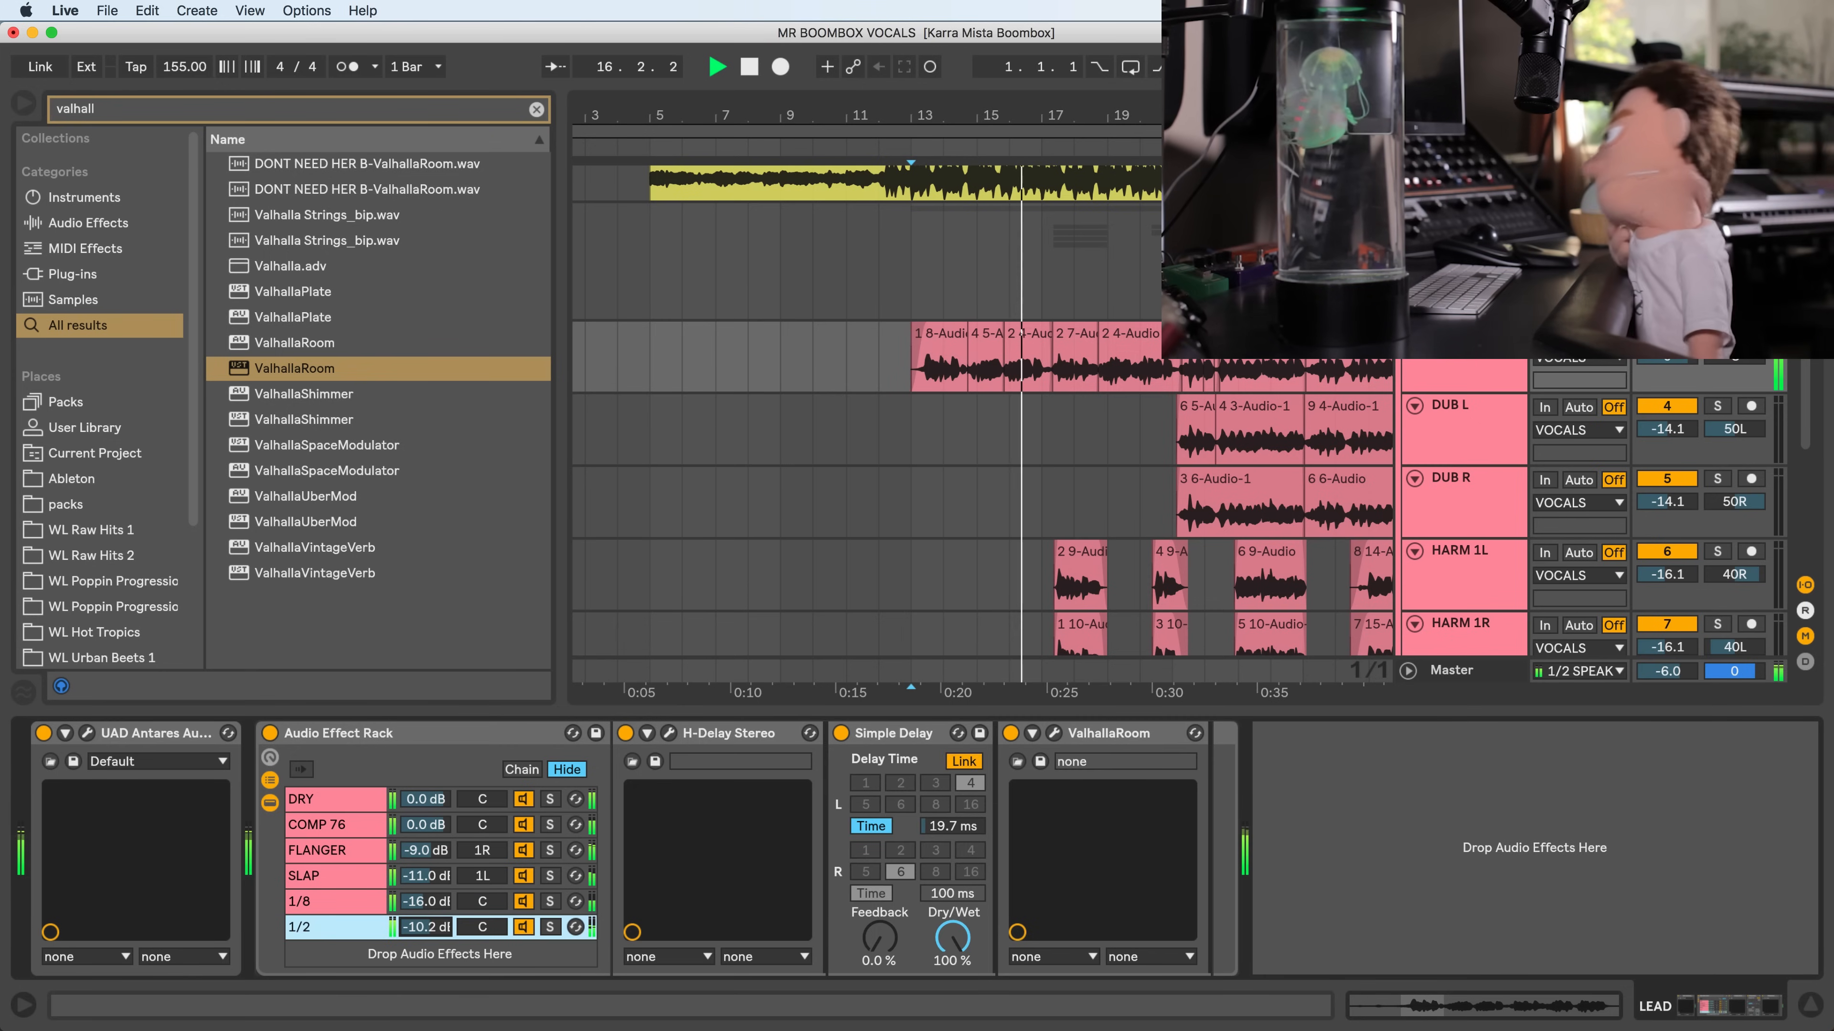
{"action": "left_click_drag", "start_coordinate": [425, 928], "coordinate": [425, 923]}
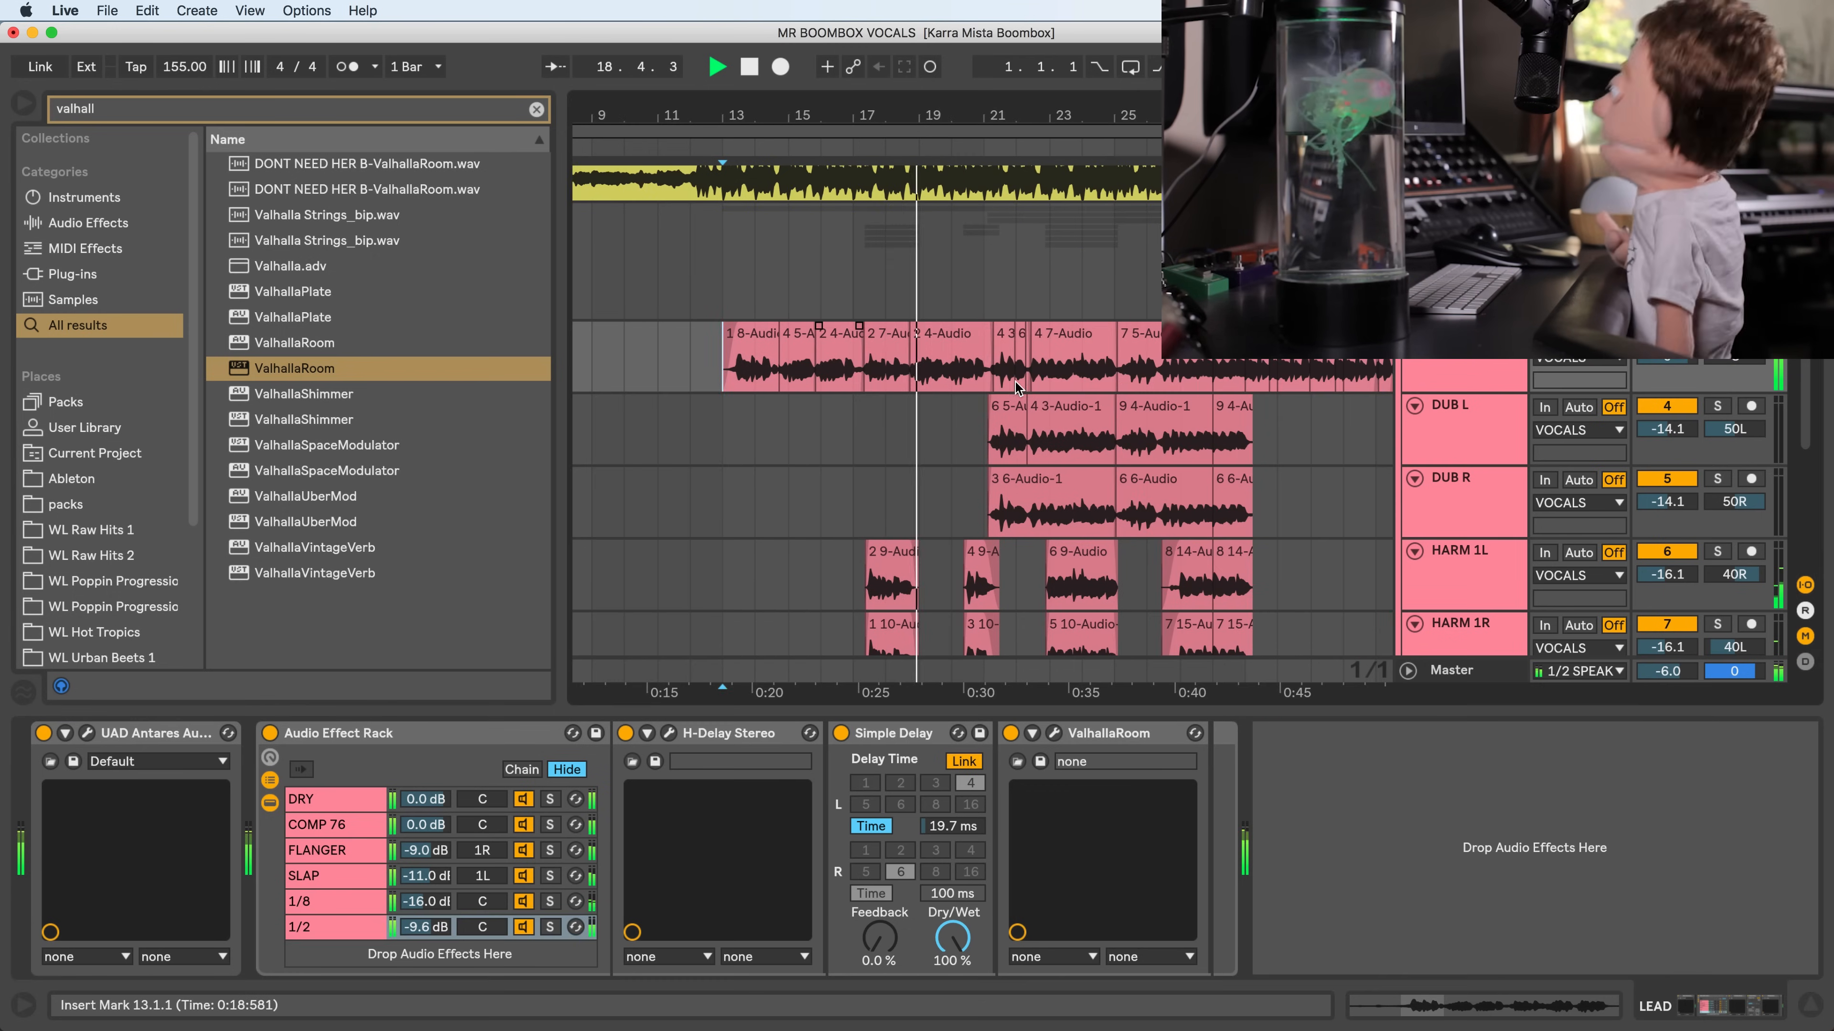
{"action": "left_click_drag", "start_coordinate": [425, 901], "coordinate": [424, 928]}
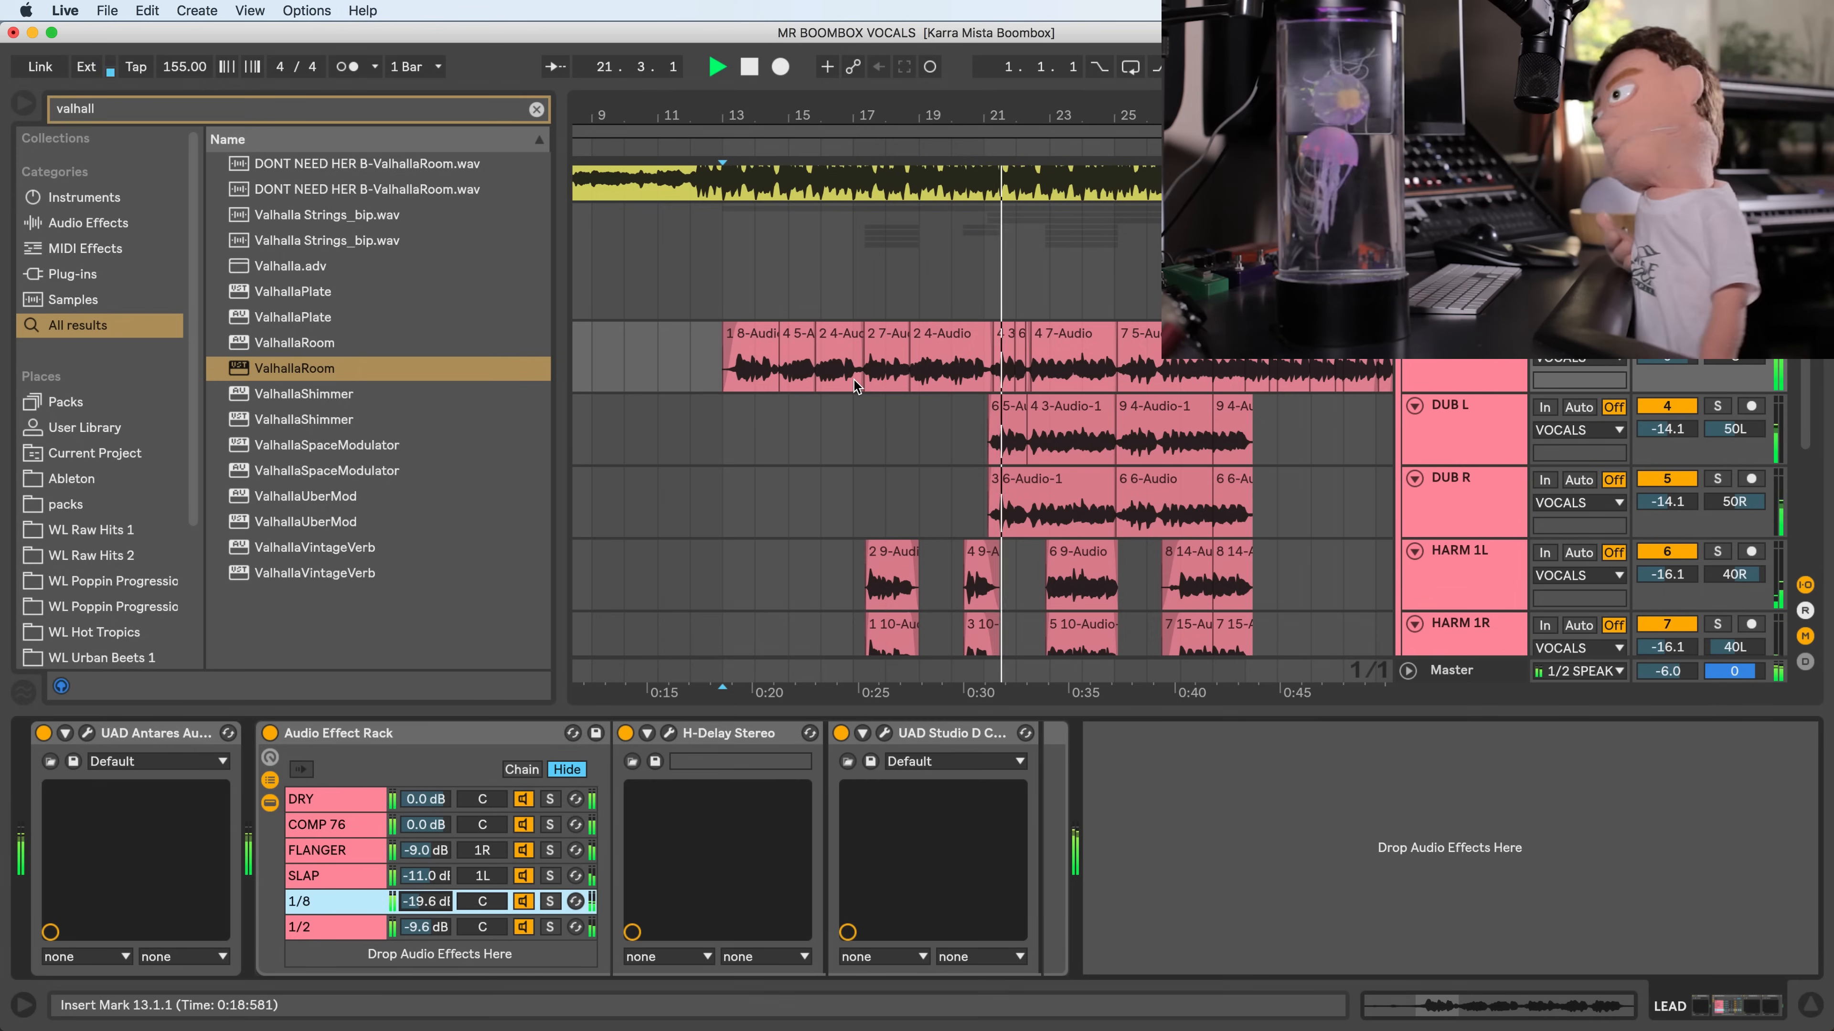
- Stop playback and group the background vocal tracks from DUB L through HARM 2R
{"action": "scroll", "coordinate": [854, 380], "scroll_direction": "down", "scroll_amount": 1}
{"action": "scroll", "coordinate": [854, 380], "scroll_direction": "down", "scroll_amount": 5}
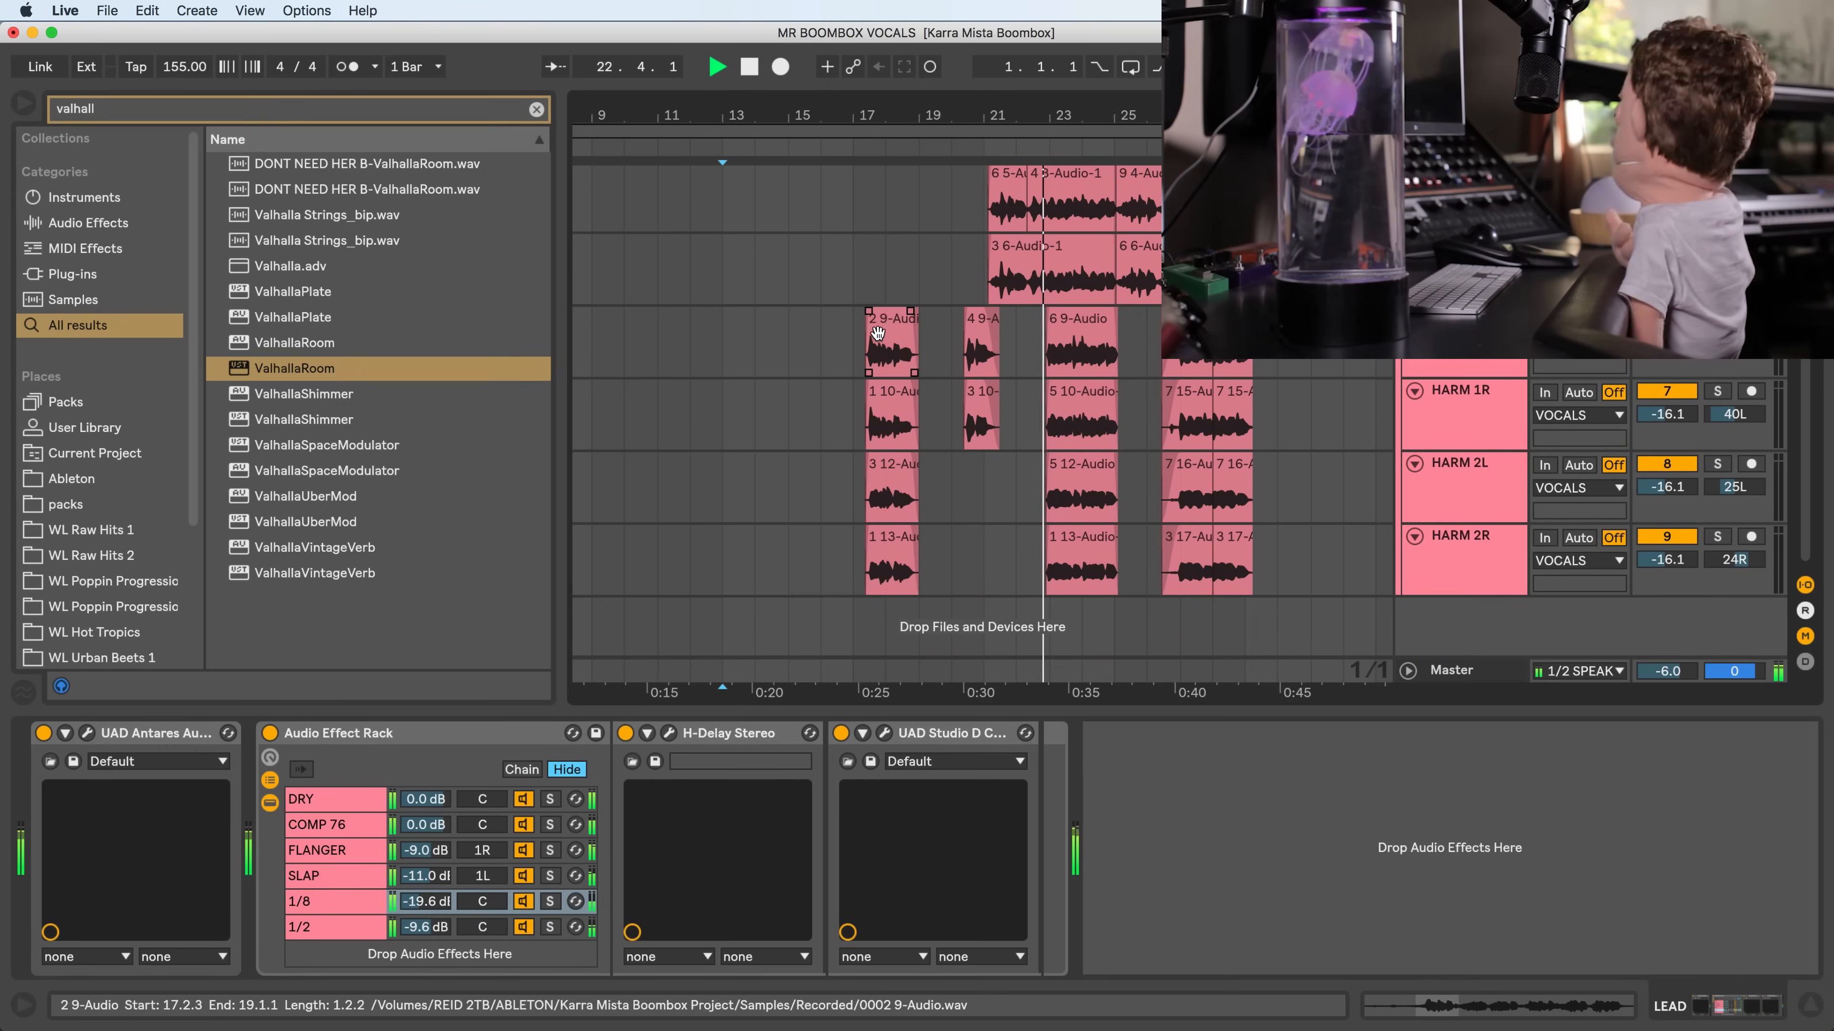
{"action": "scroll", "coordinate": [911, 356], "scroll_direction": "up", "scroll_amount": 5}
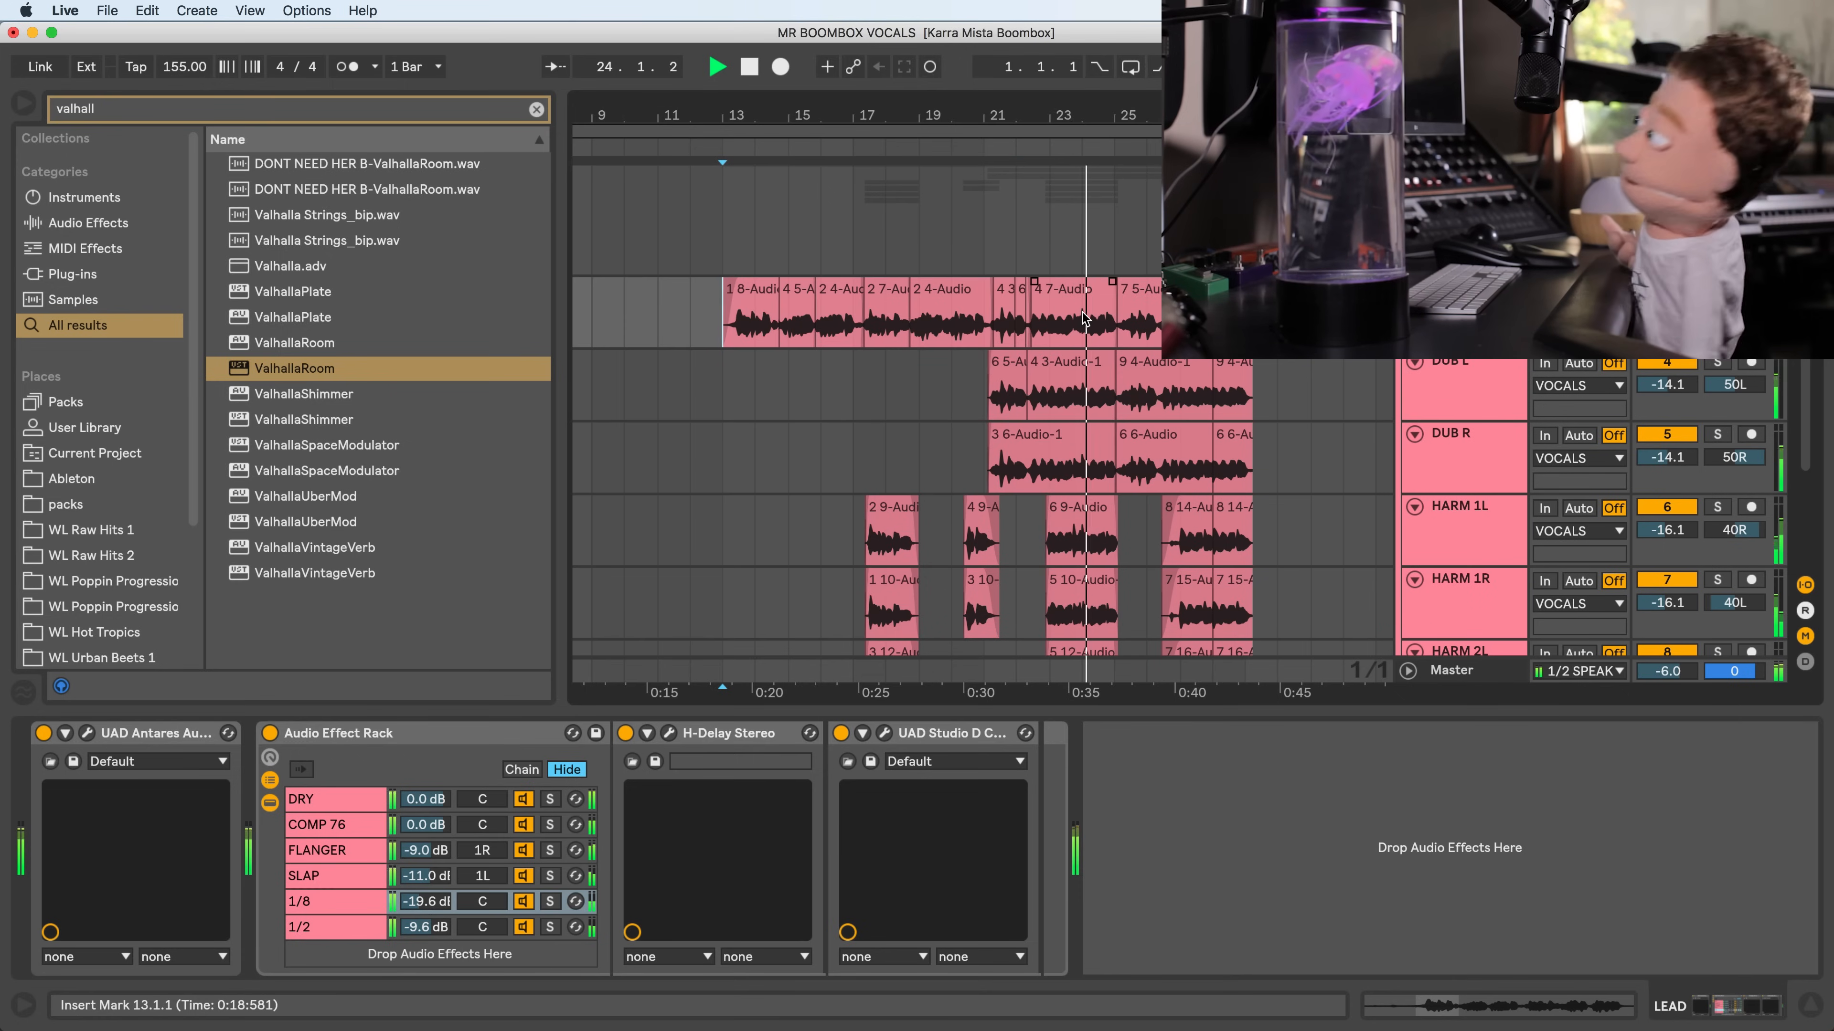
{"action": "scroll", "coordinate": [1081, 311], "scroll_direction": "down", "scroll_amount": 5}
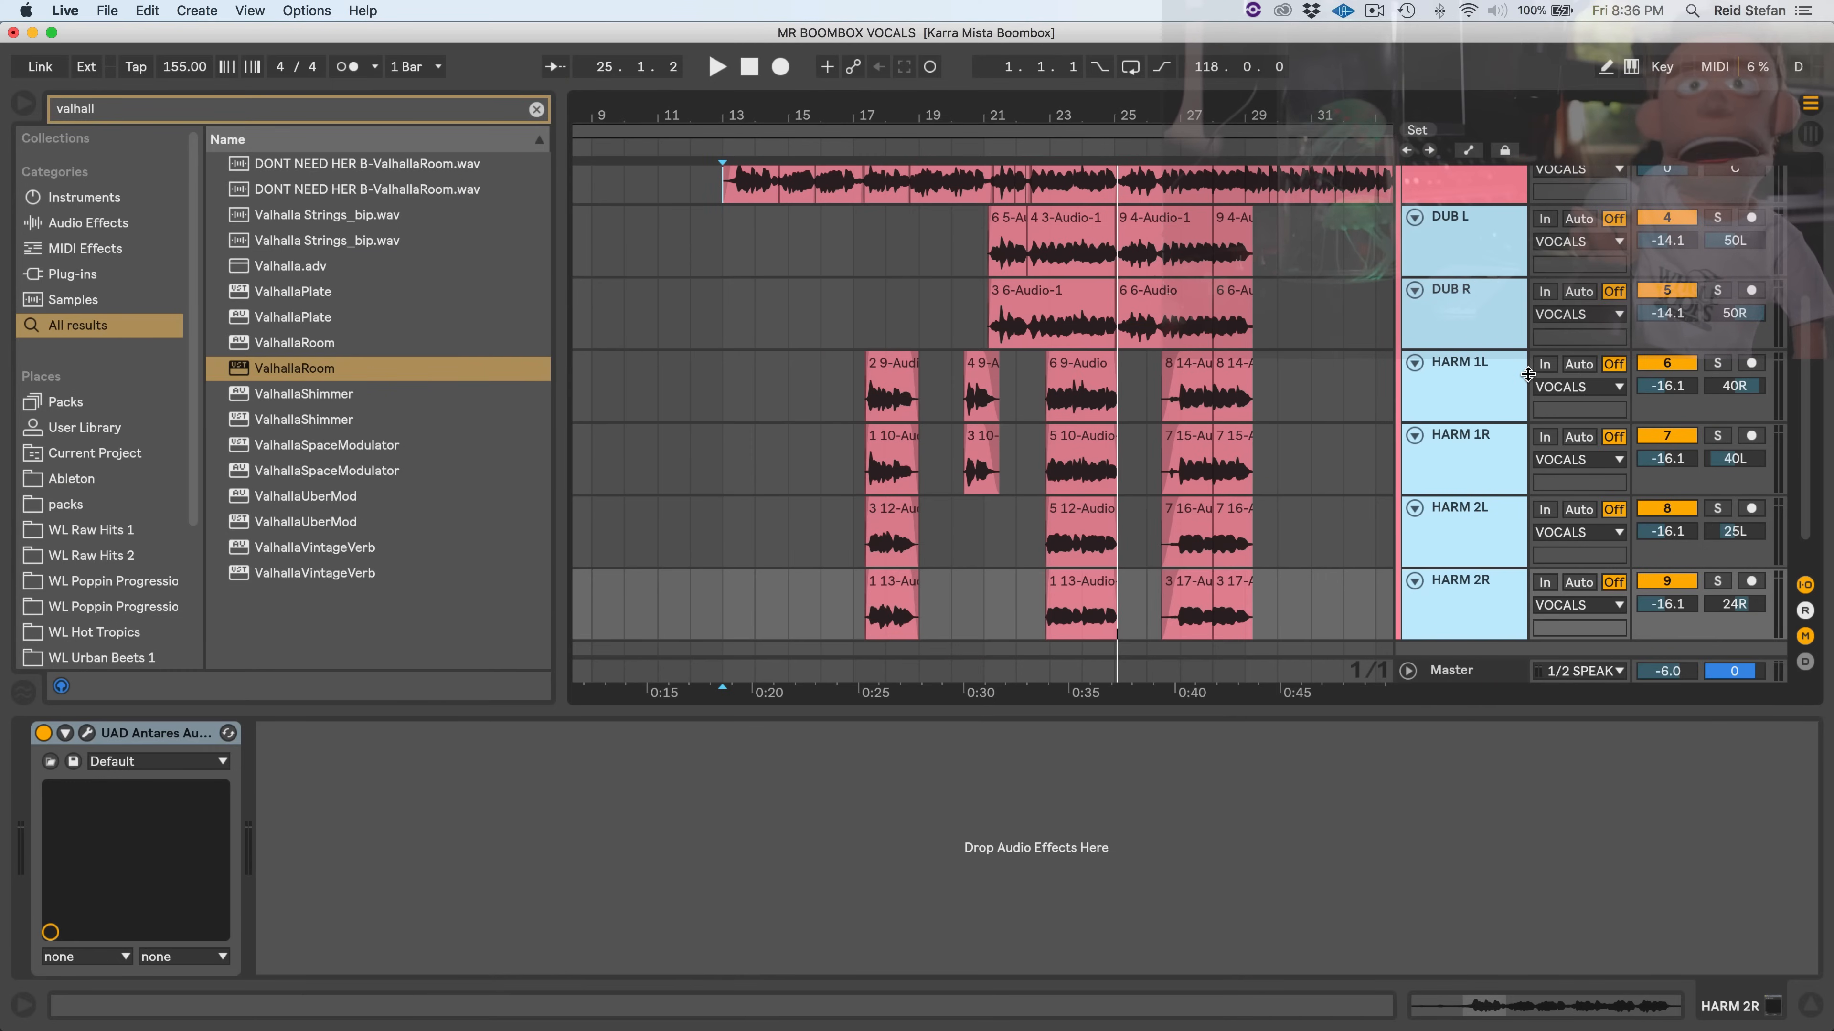
{"action": "key", "text": "super+z"}
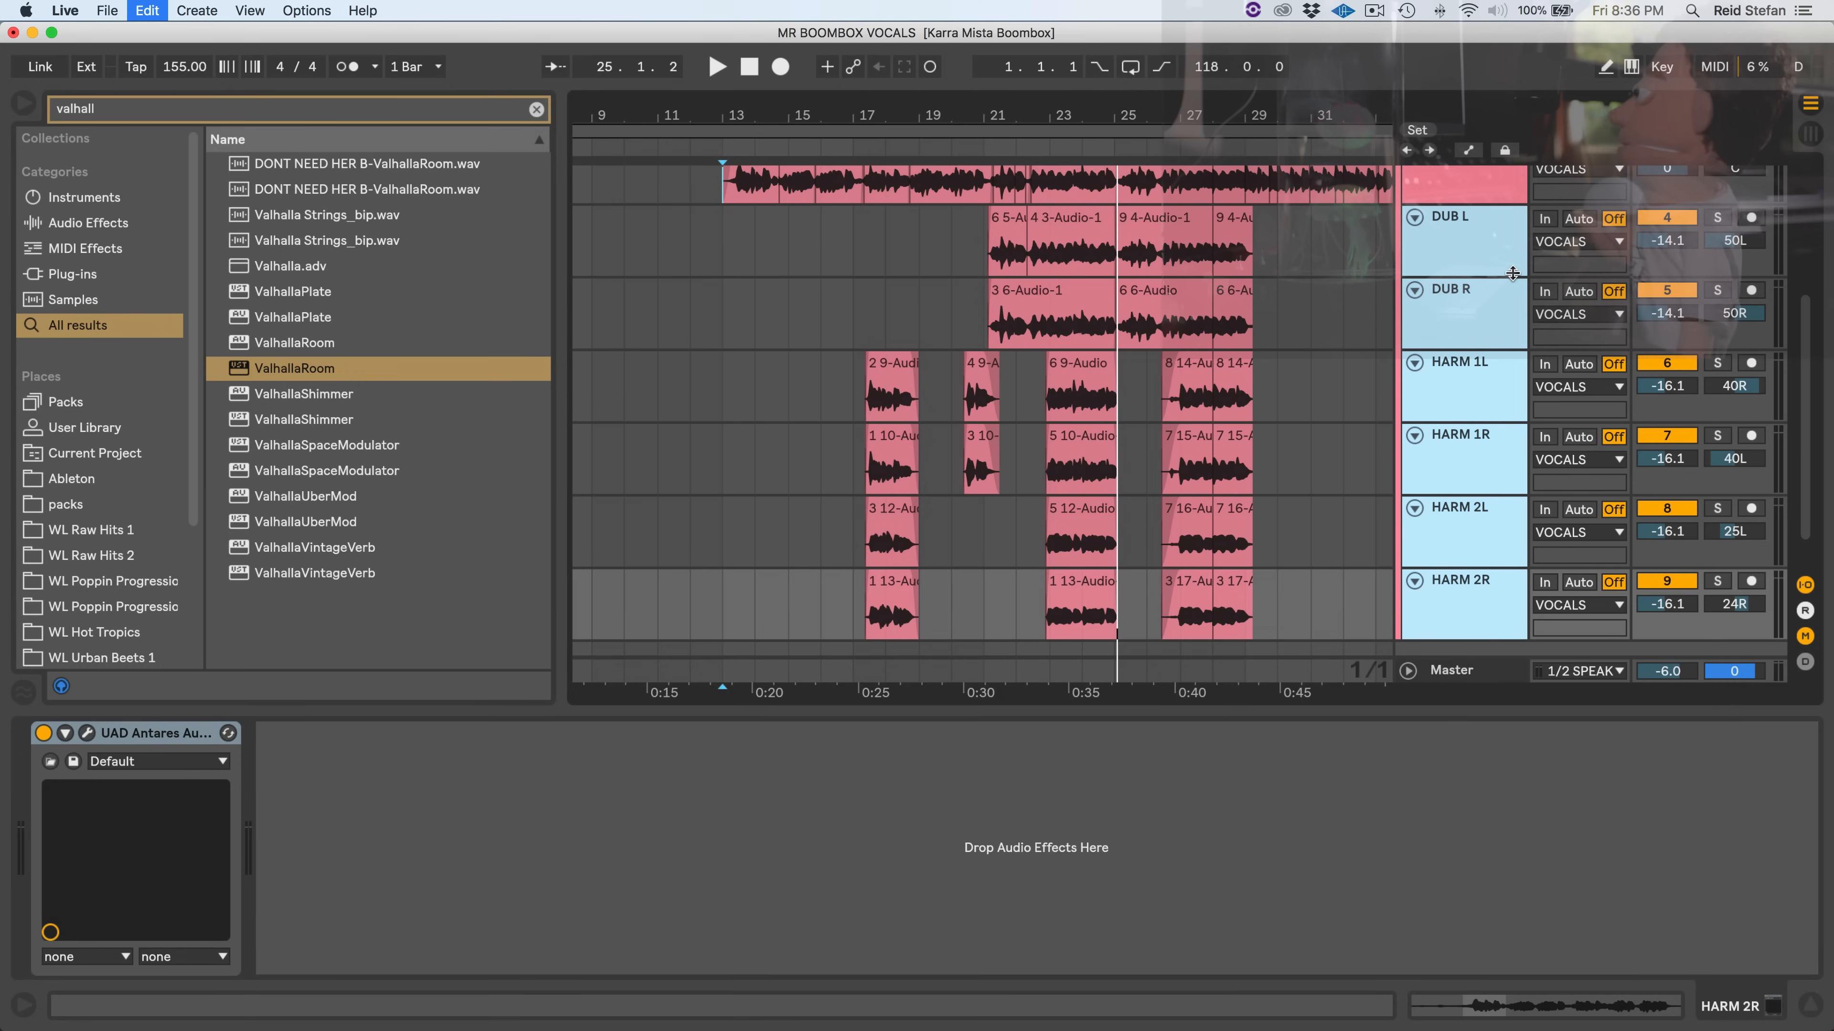
{"action": "key", "text": "super+g"}
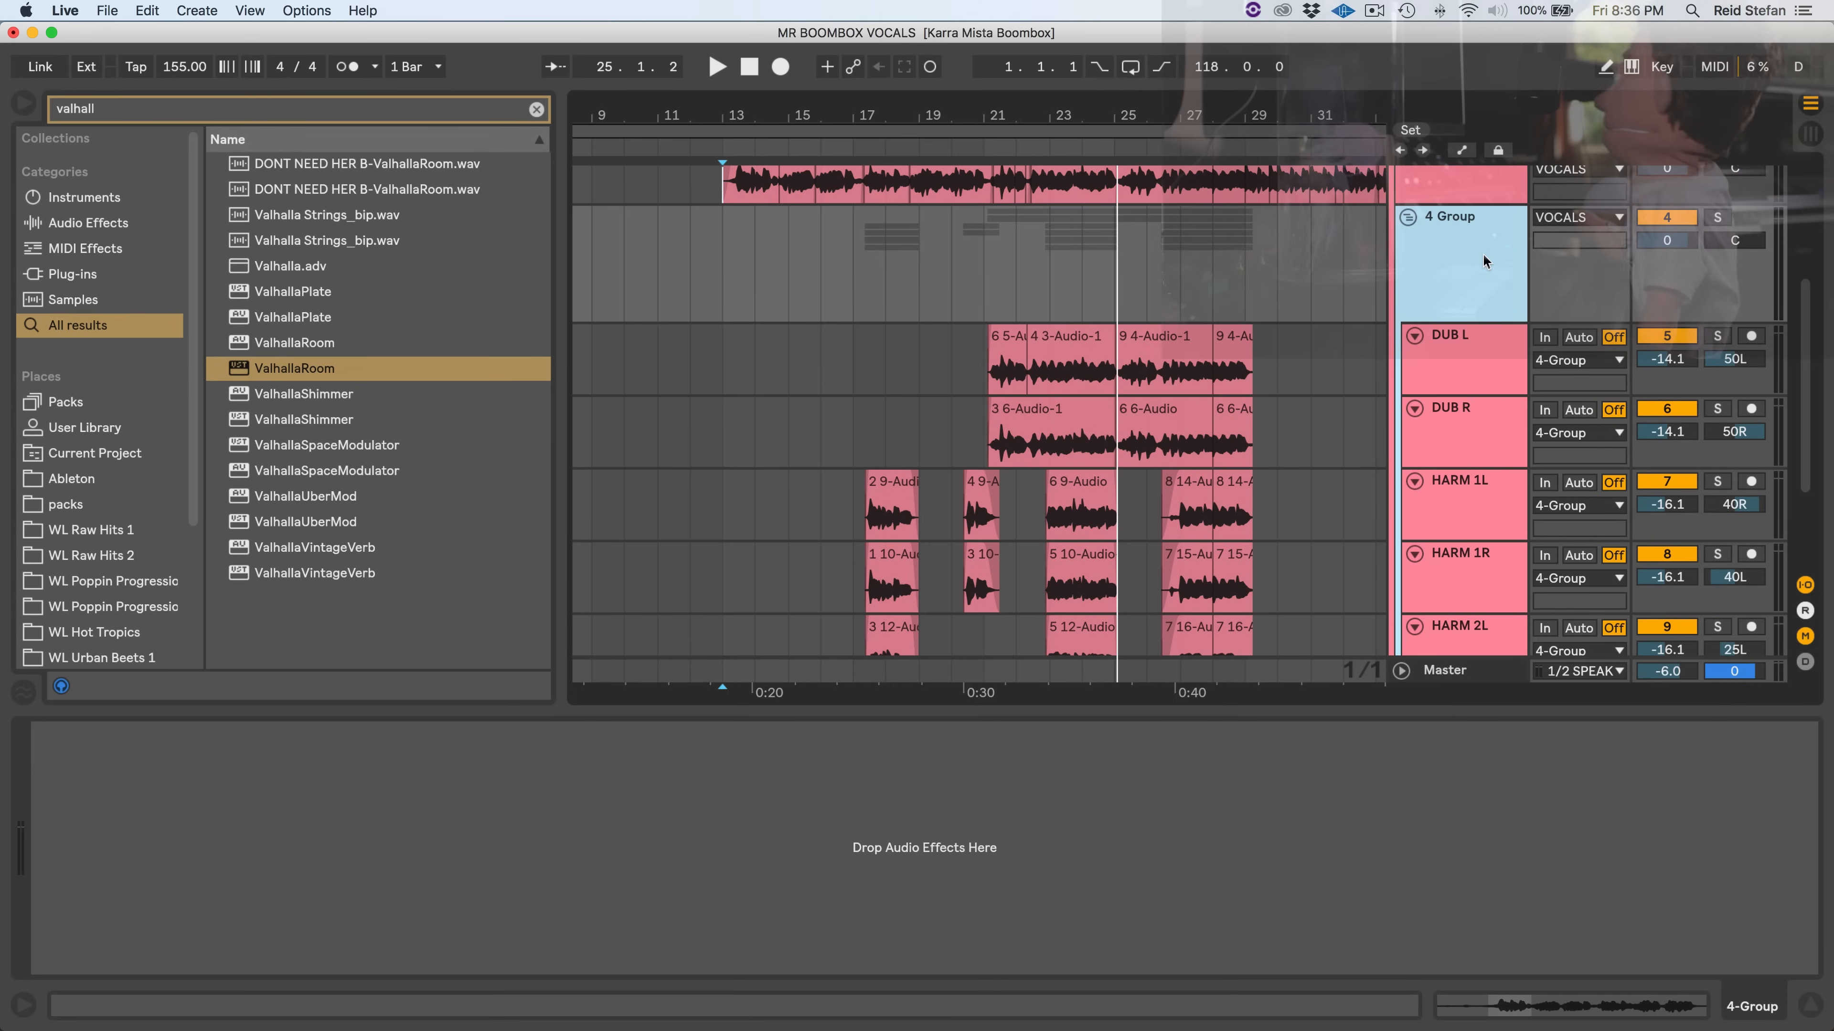
- Rename the new track group BGV and colour it red
{"action": "key", "text": "super+r"}
{"action": "key", "text": "BackSpace"}
{"action": "type", "text": "BGV"}
{"action": "key", "text": "Return"}
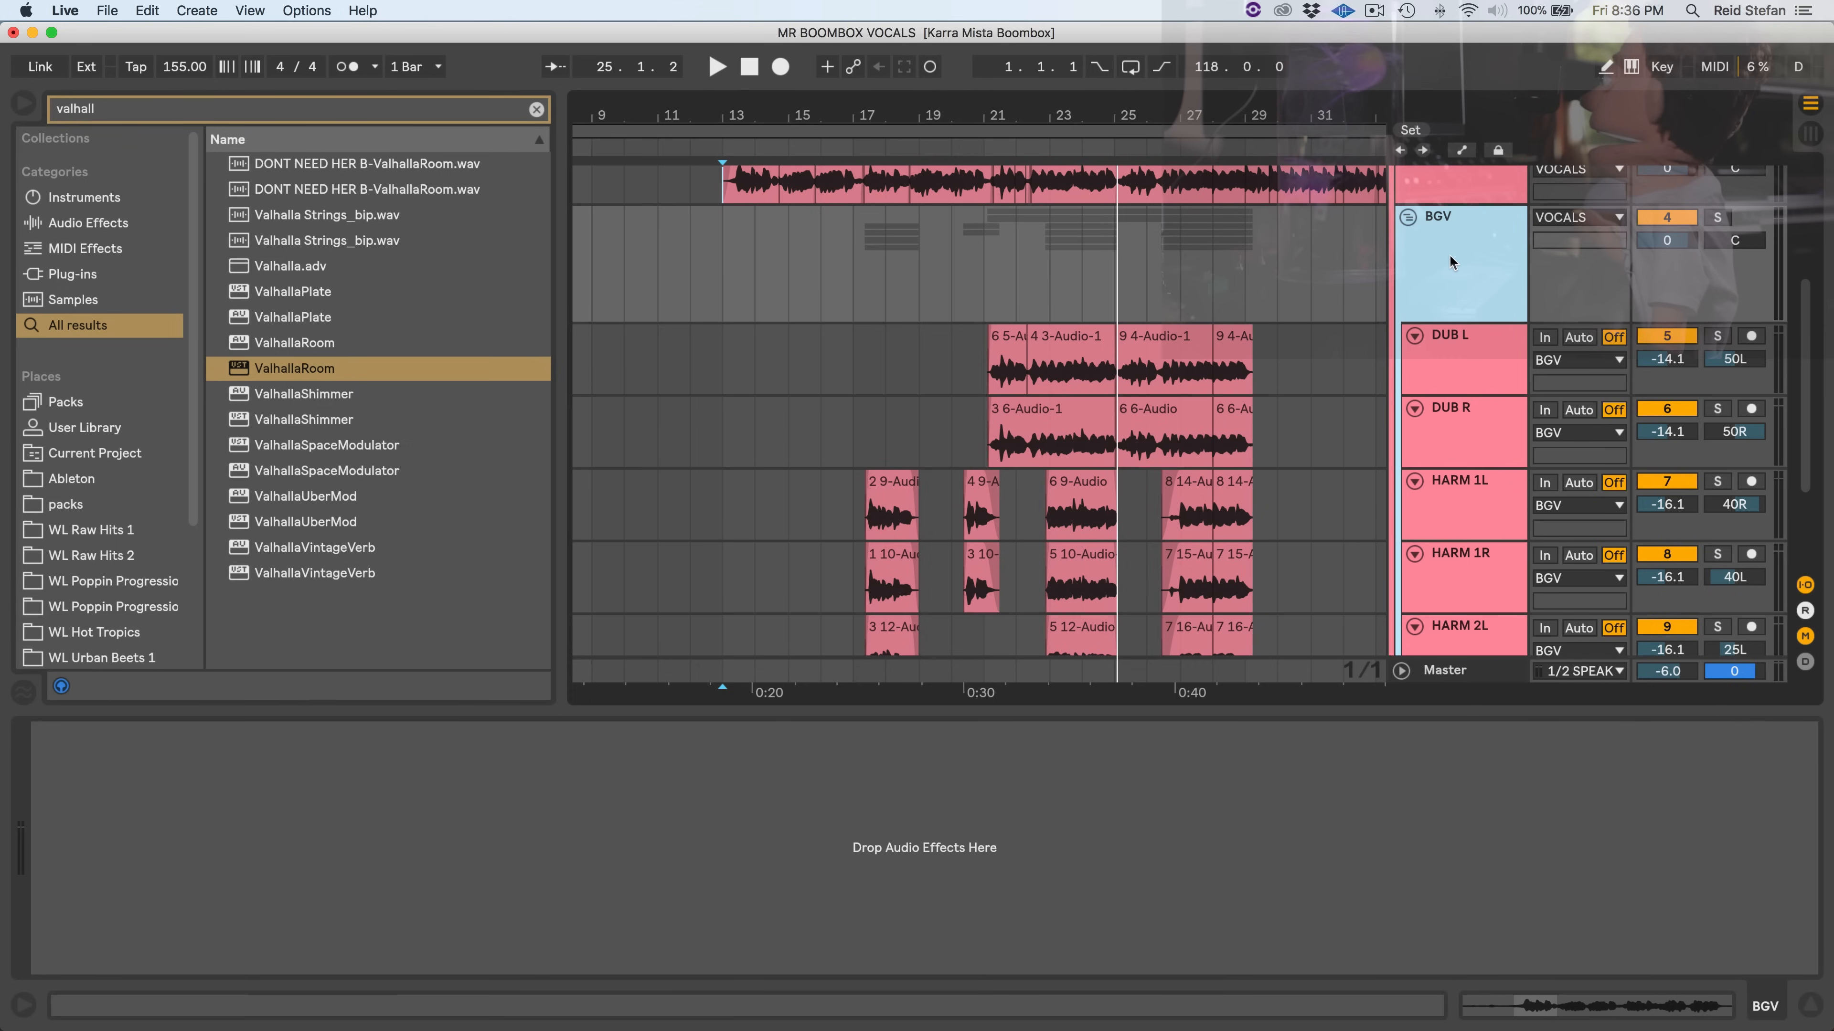
{"action": "right_click", "coordinate": [1449, 256]}
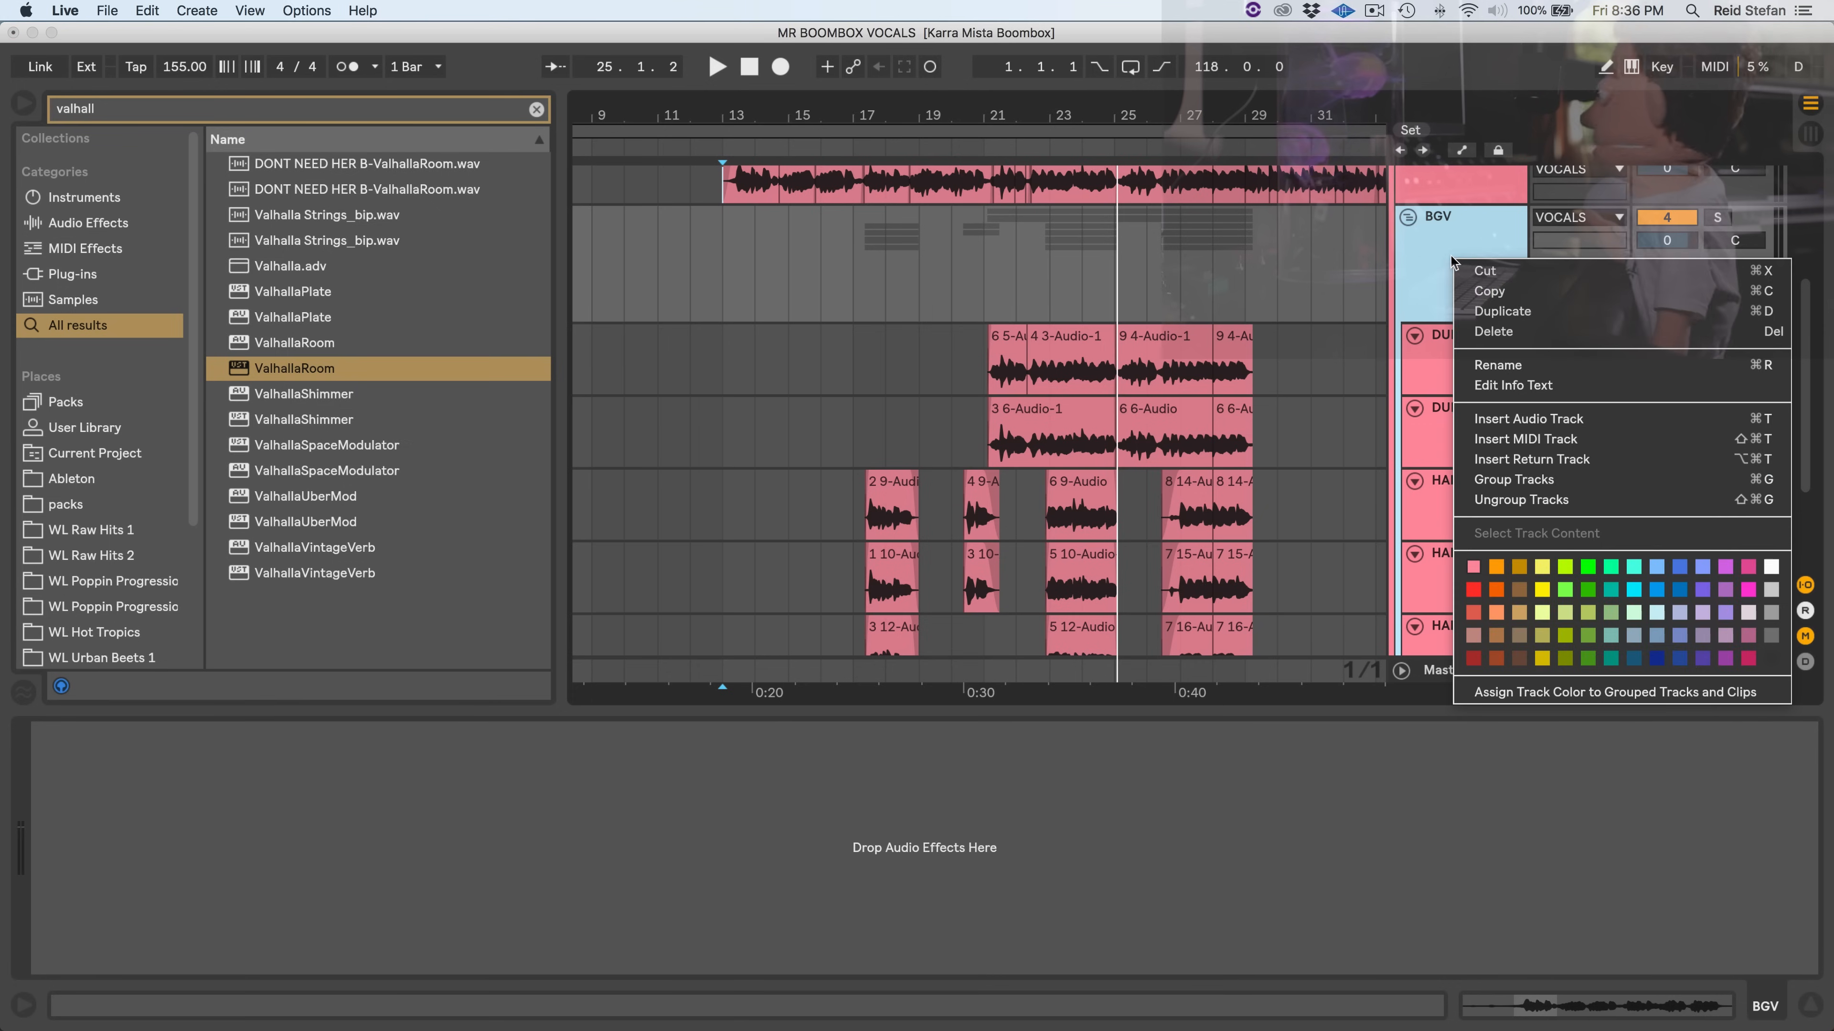
{"action": "left_click", "coordinate": [1470, 613]}
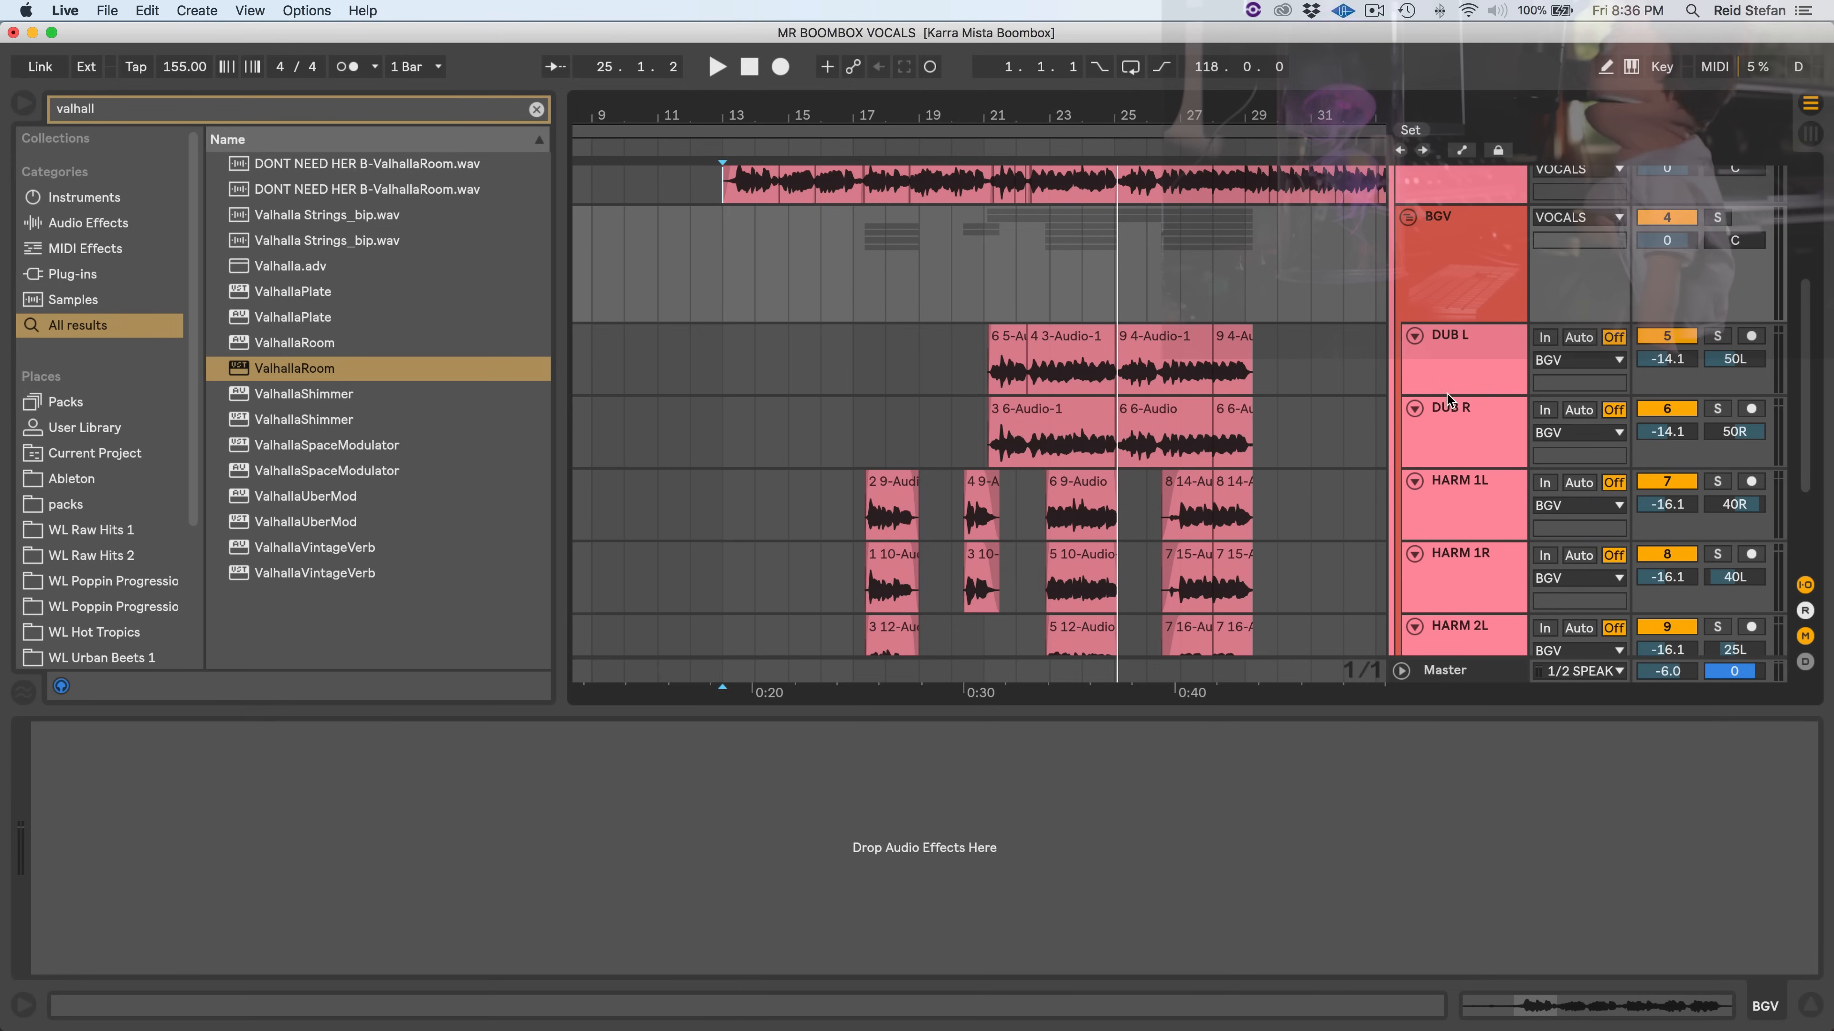
- Select the DUB L track and look over the doubled and harmony vocals inside the BGV group
{"action": "left_click", "coordinate": [1455, 376]}
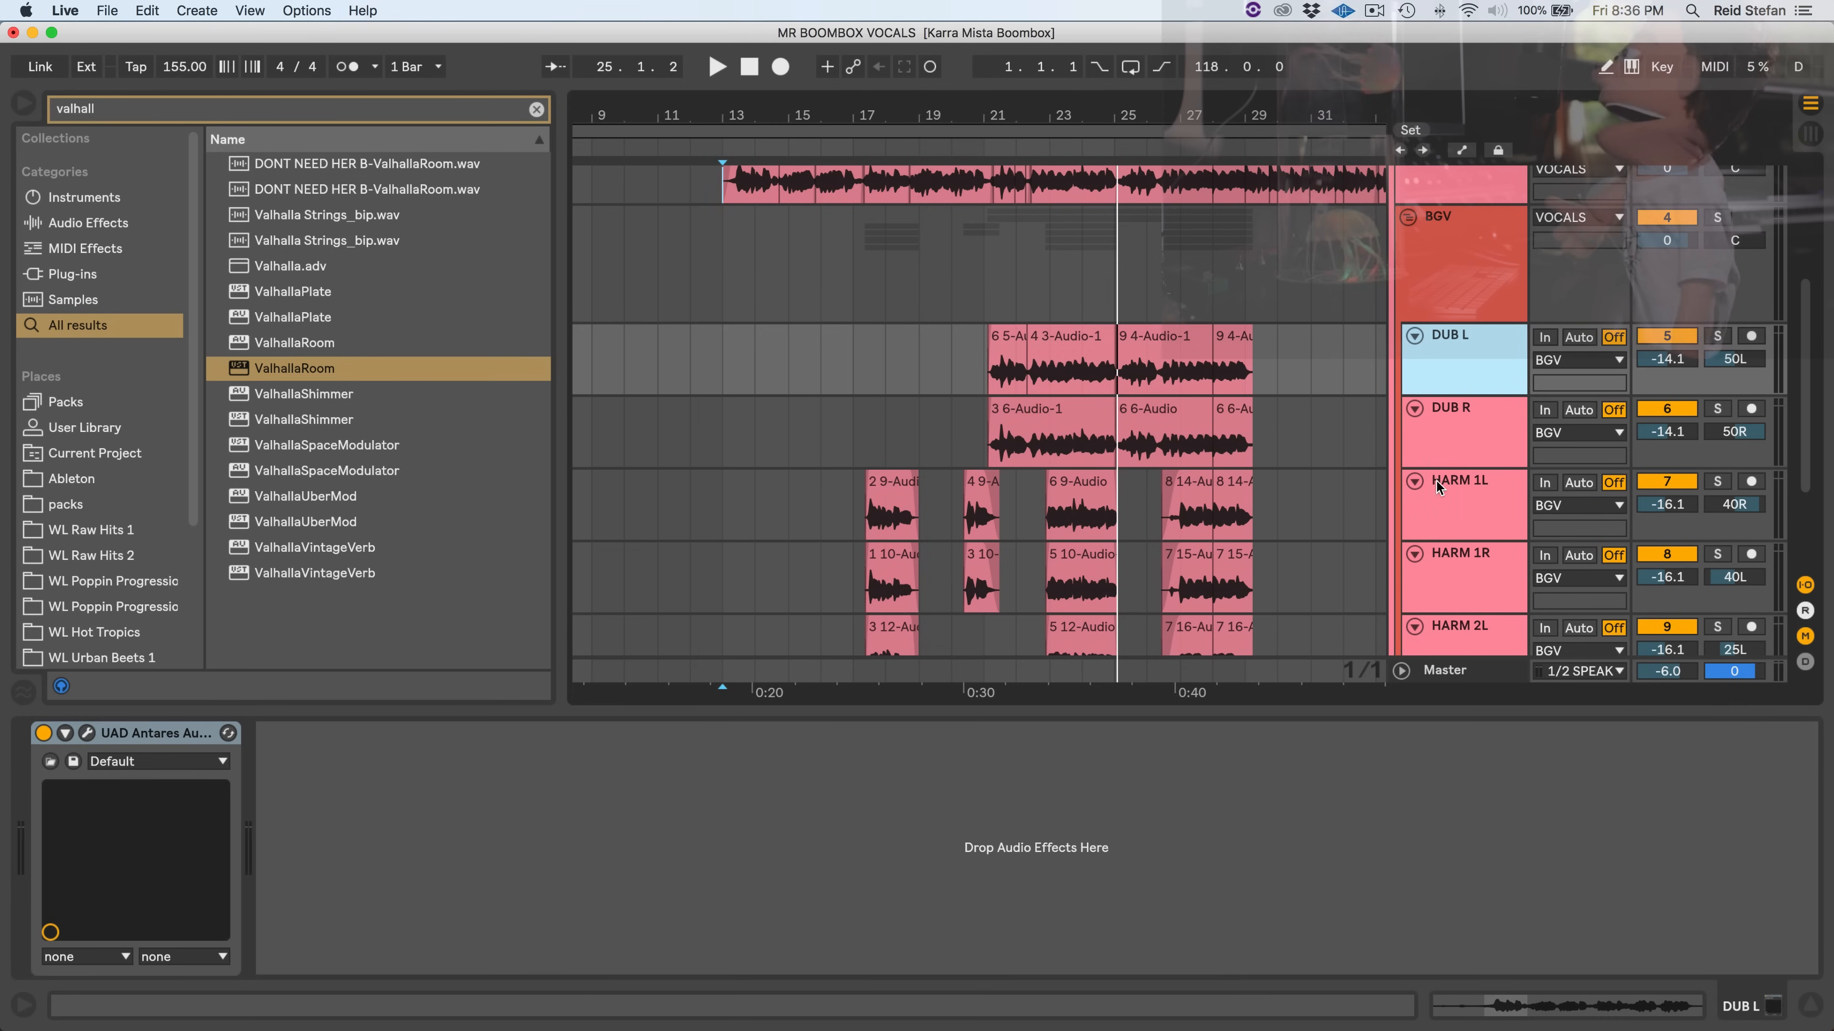
{"action": "scroll", "coordinate": [1478, 473], "scroll_direction": "down", "scroll_amount": 3}
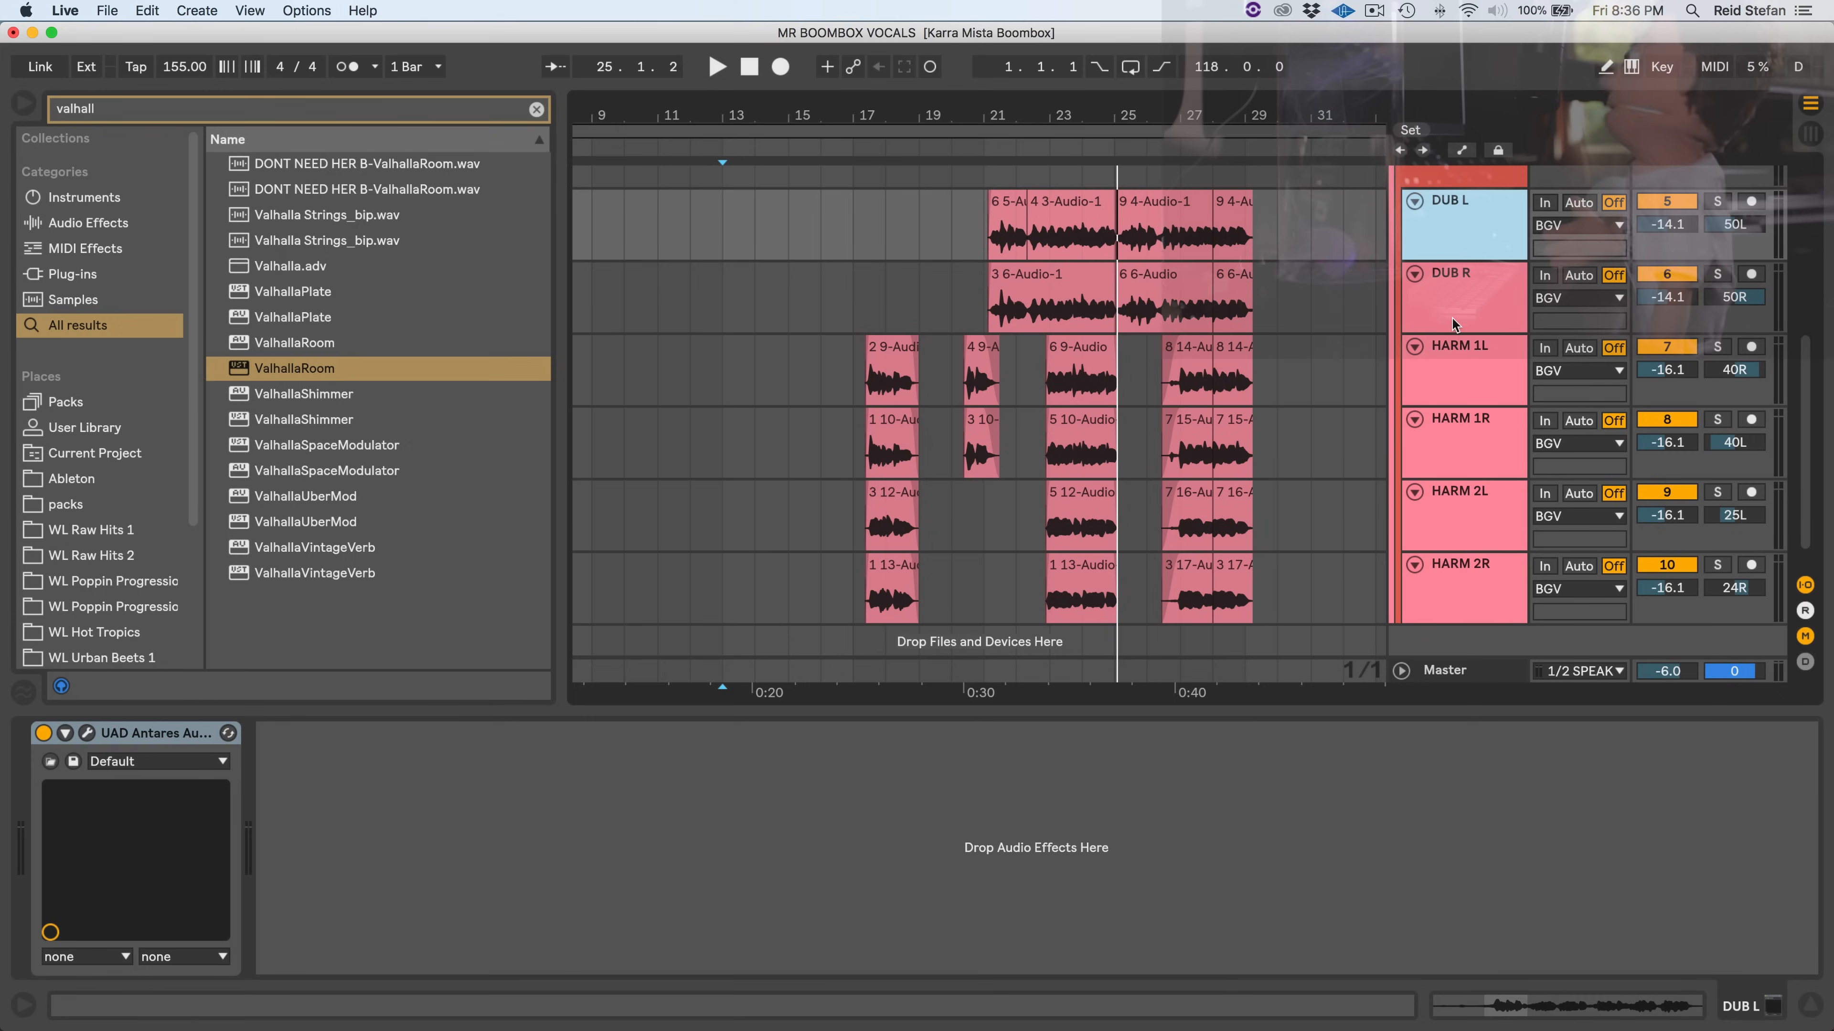
{"action": "scroll", "coordinate": [1457, 335], "scroll_direction": "up", "scroll_amount": 6}
{"action": "scroll", "coordinate": [1229, 614], "scroll_direction": "down", "scroll_amount": 6}
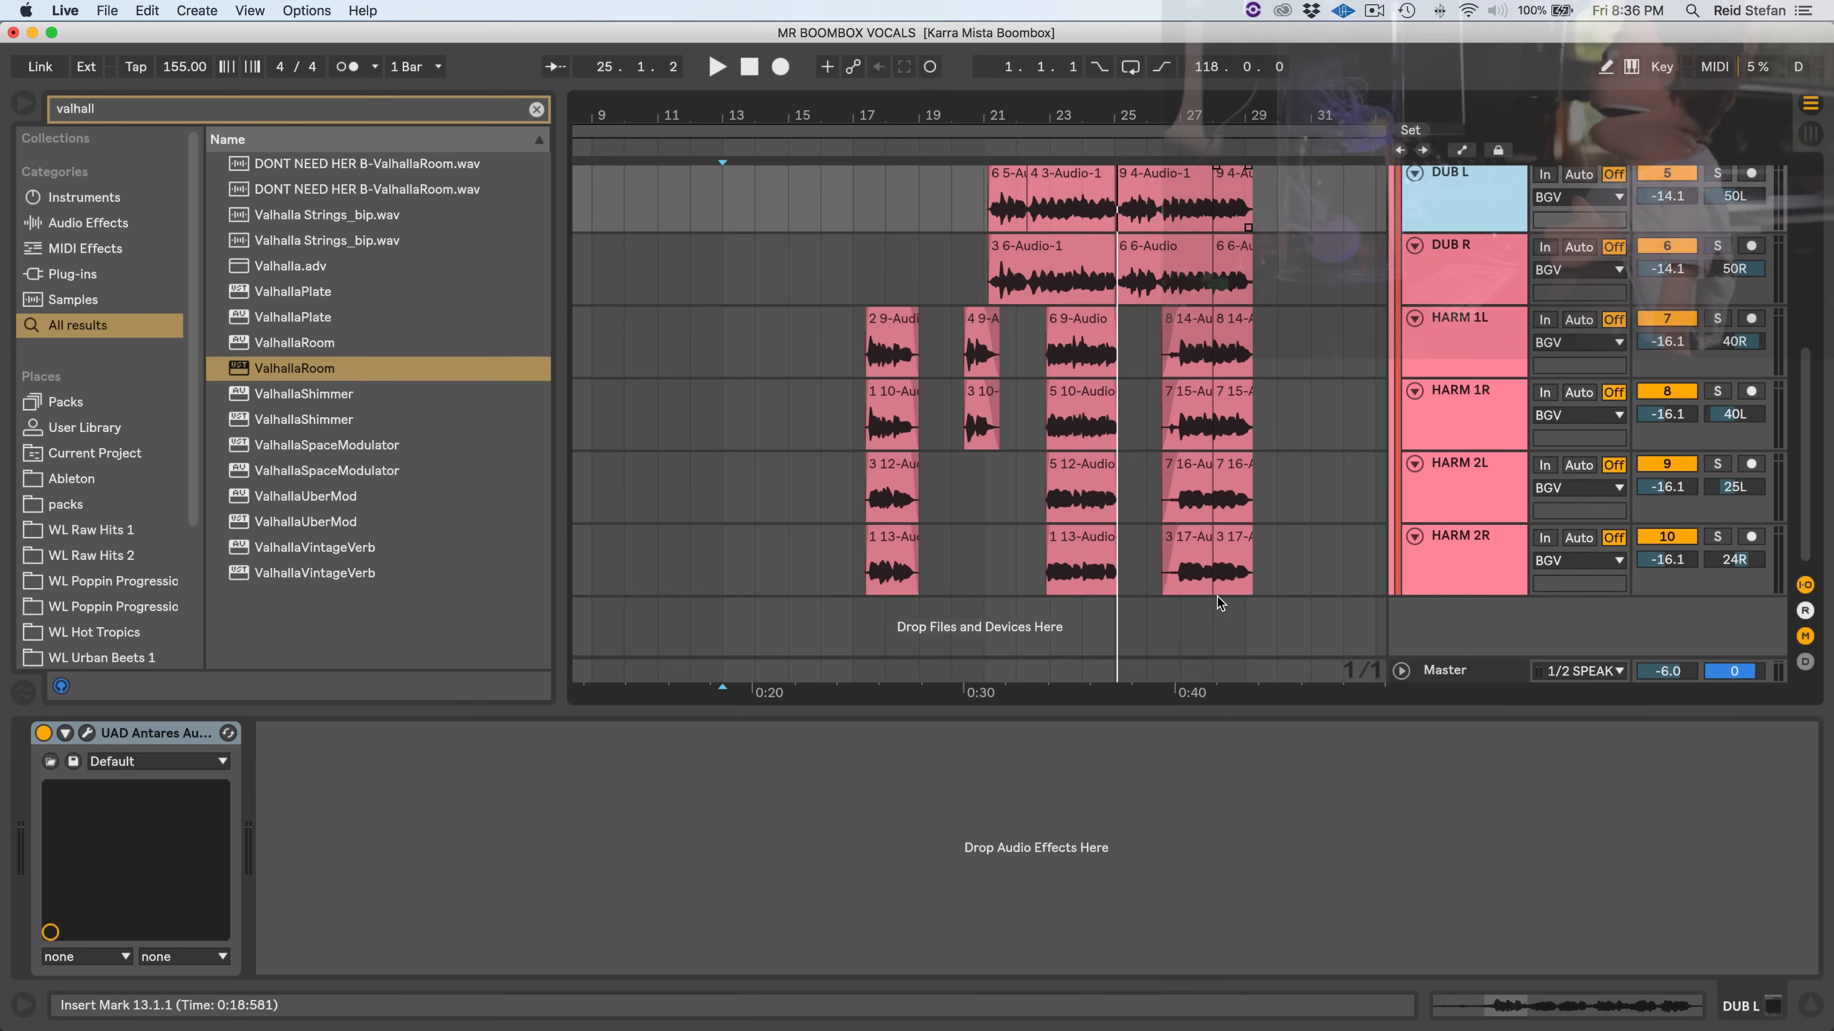
{"action": "scroll", "coordinate": [962, 226], "scroll_direction": "up", "scroll_amount": 1}
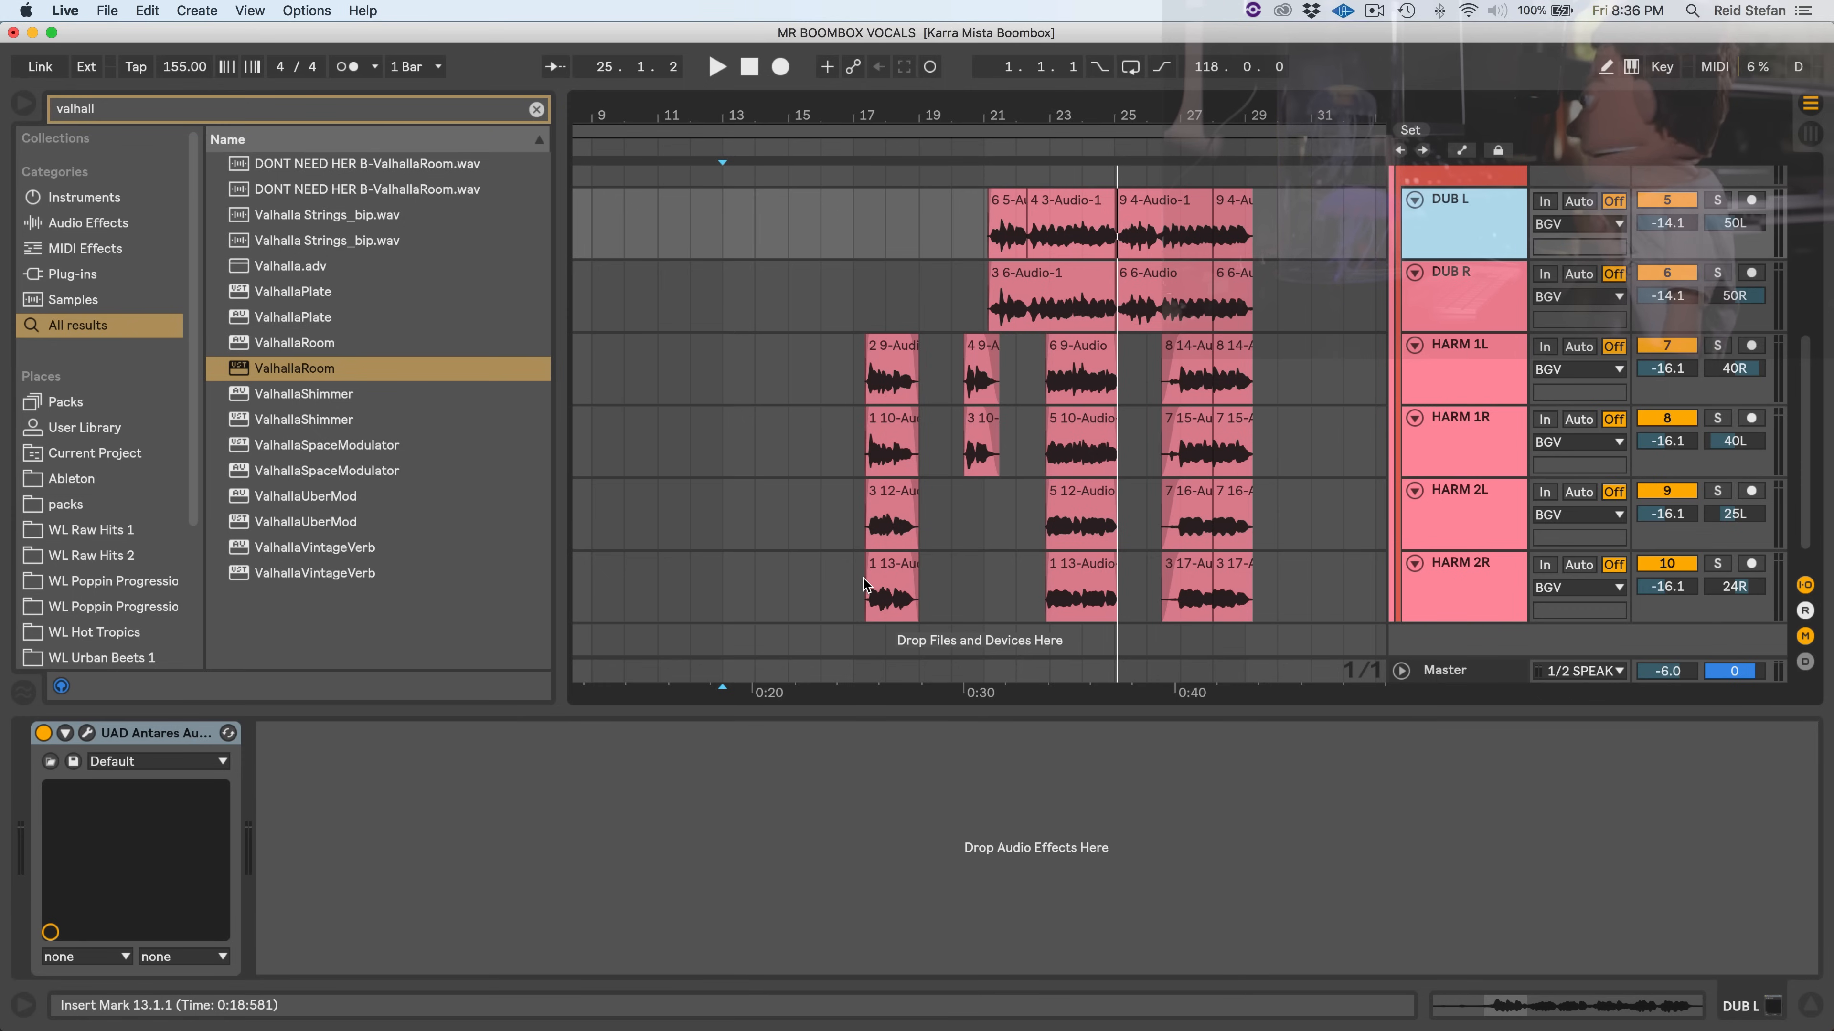
{"action": "scroll", "coordinate": [865, 579], "scroll_direction": "up", "scroll_amount": 7}
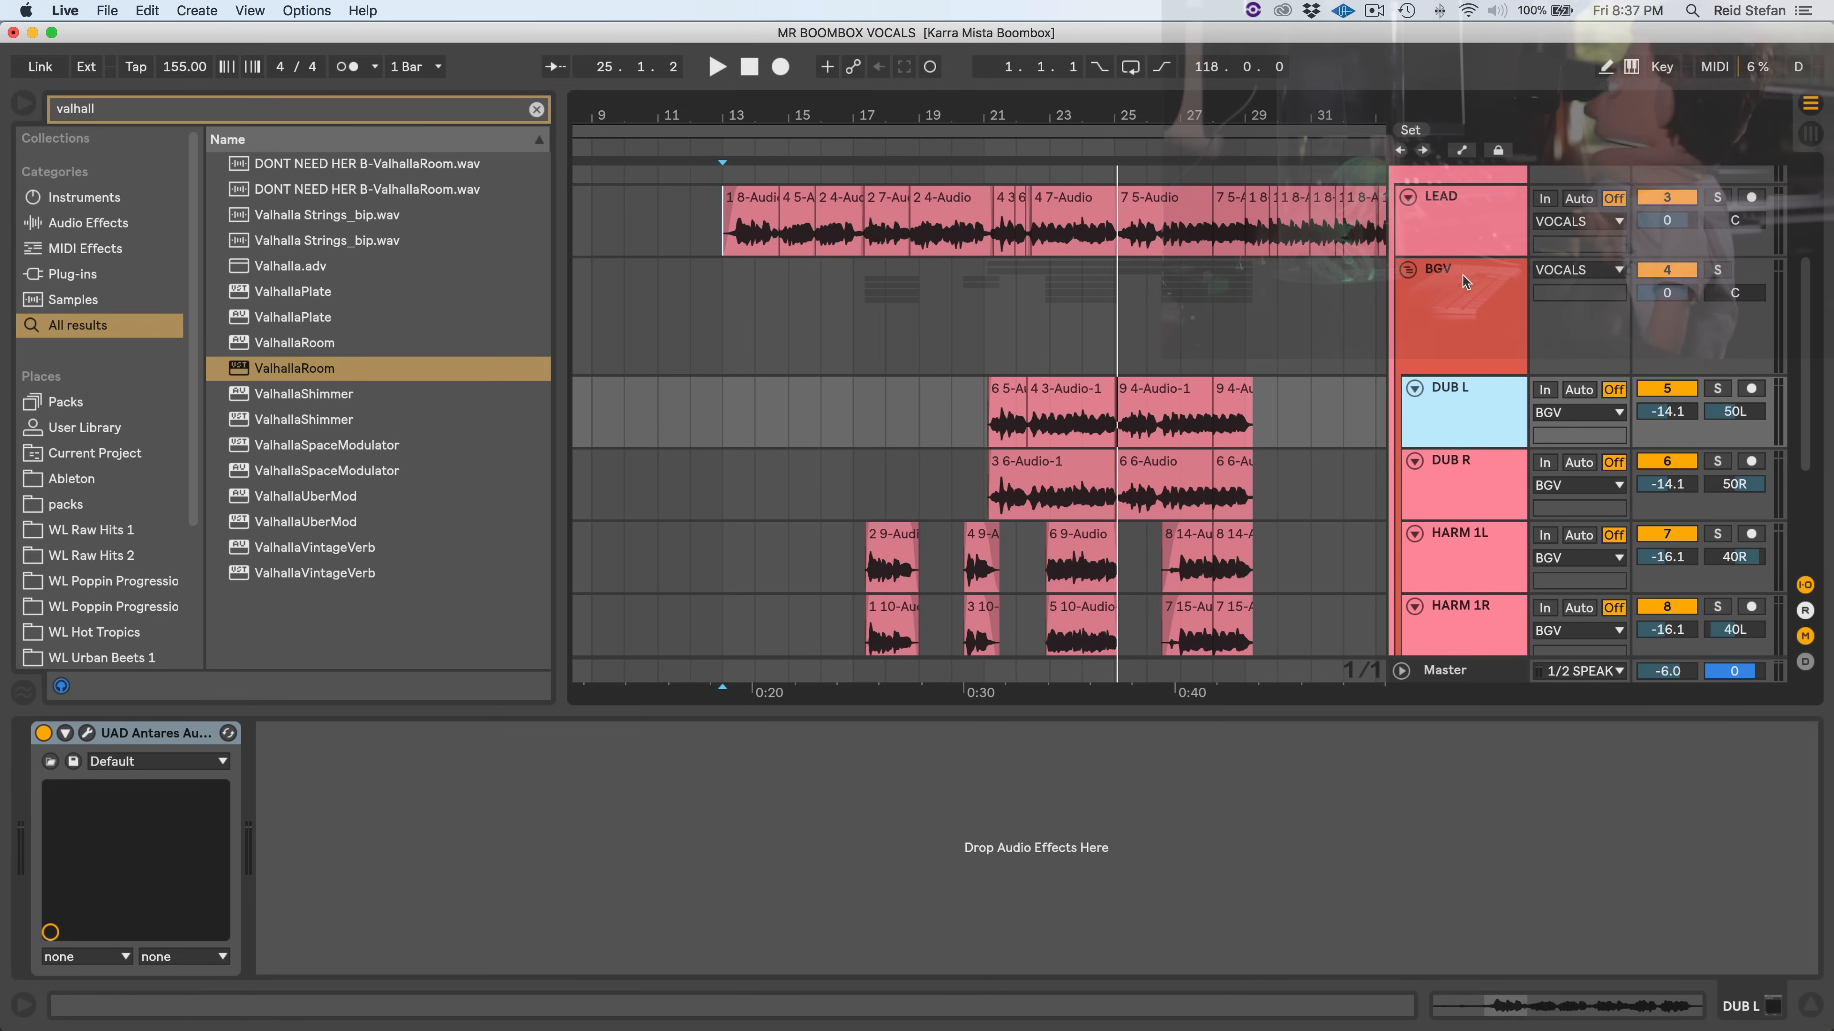
- Copy the Audio Effect Rack from the LEAD track and paste it onto the BGV group
{"action": "left_click", "coordinate": [1459, 205]}
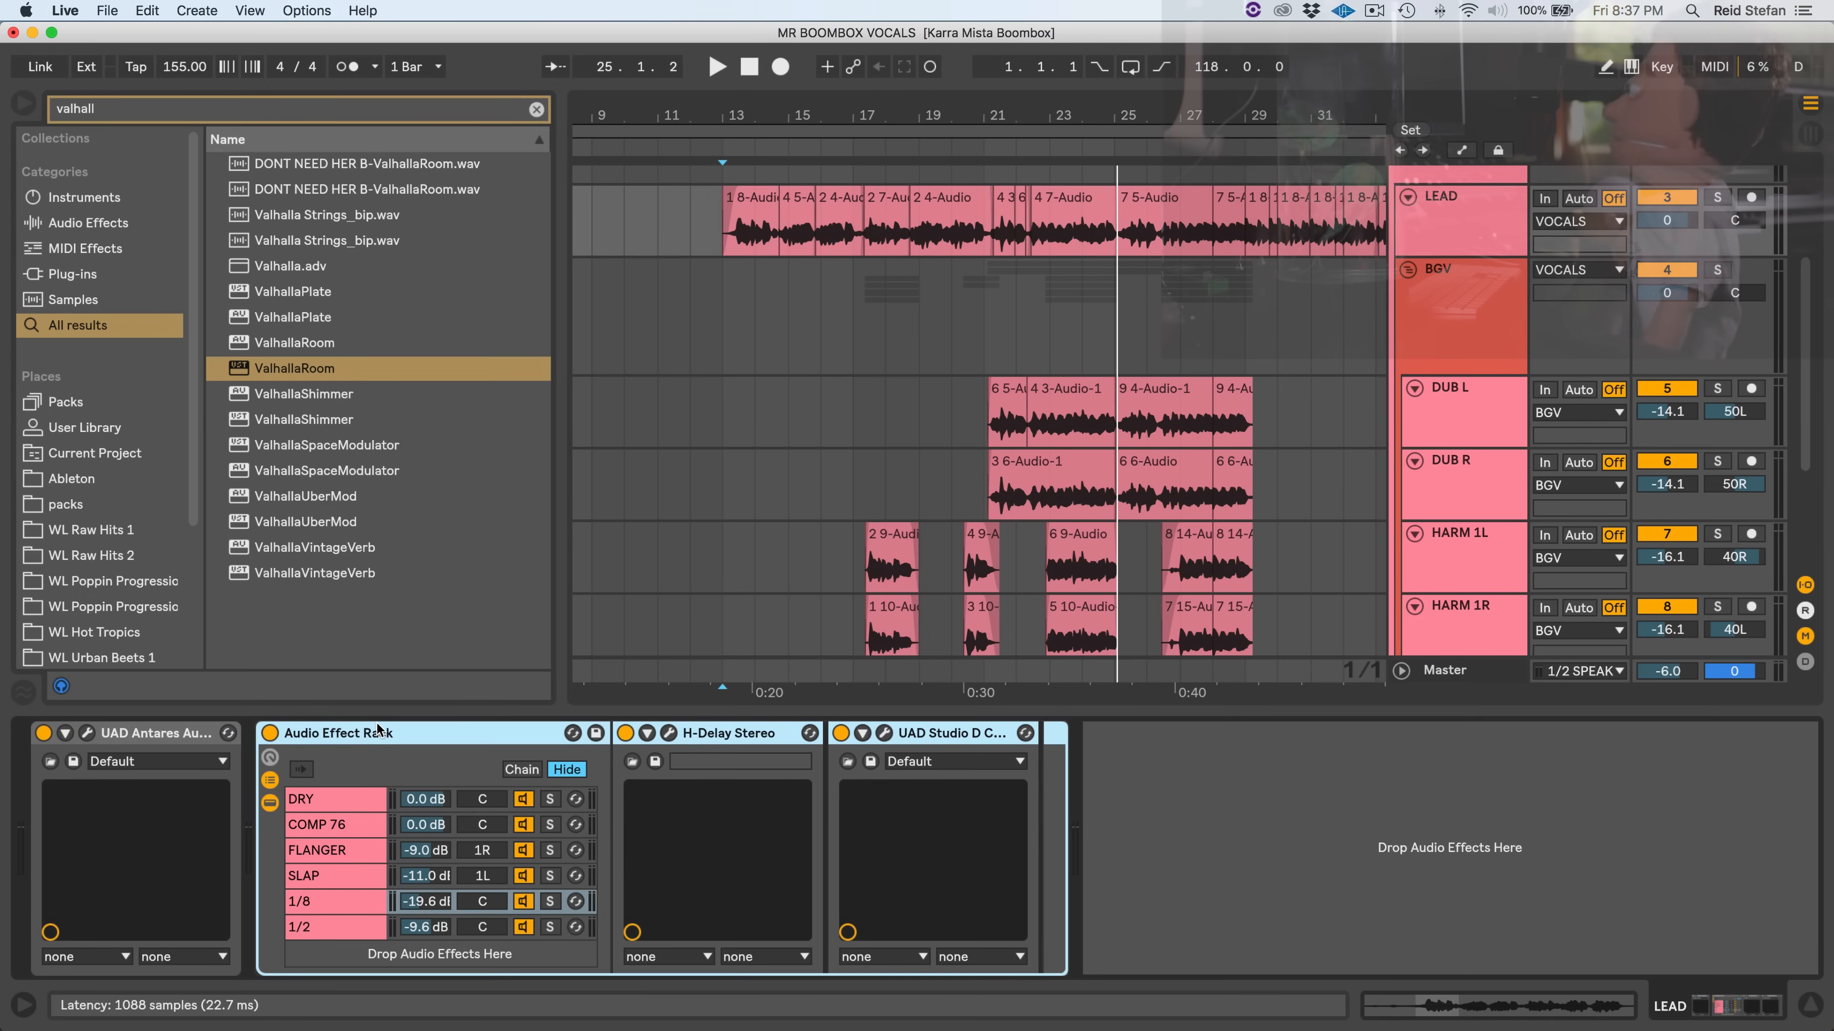
{"action": "key", "text": "Down"}
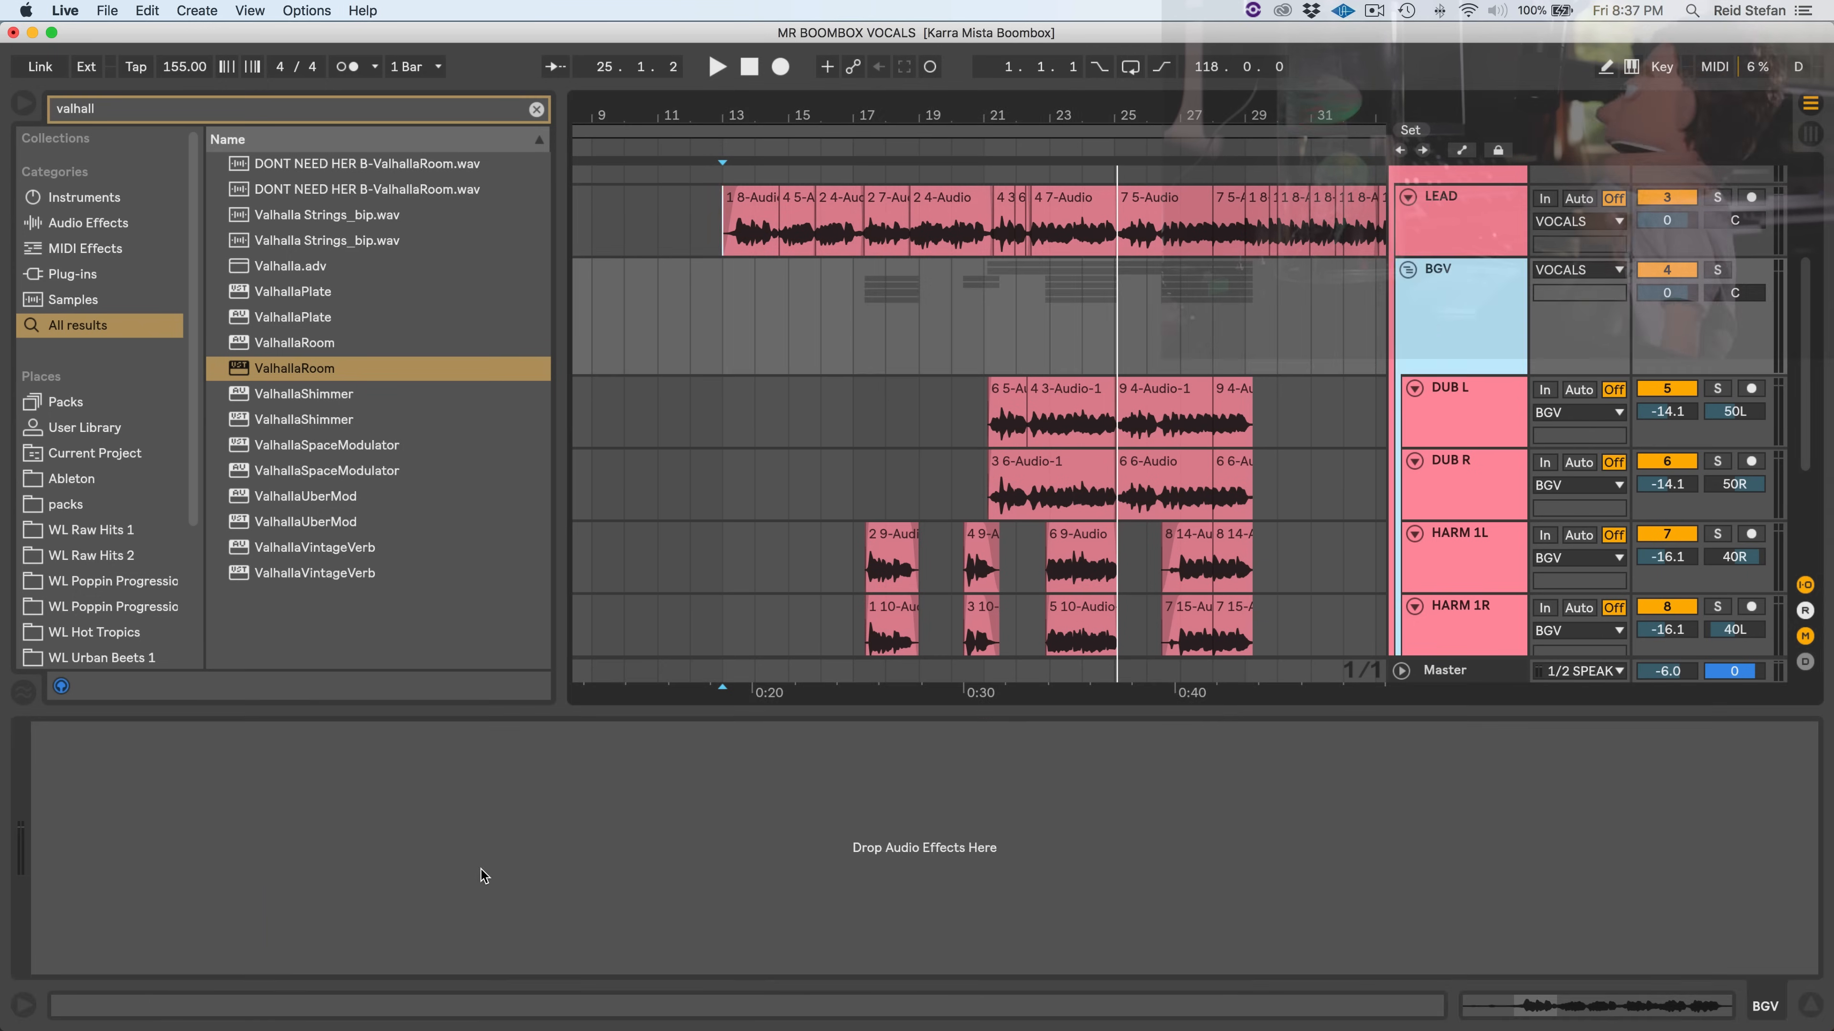
{"action": "right_click", "coordinate": [515, 812]}
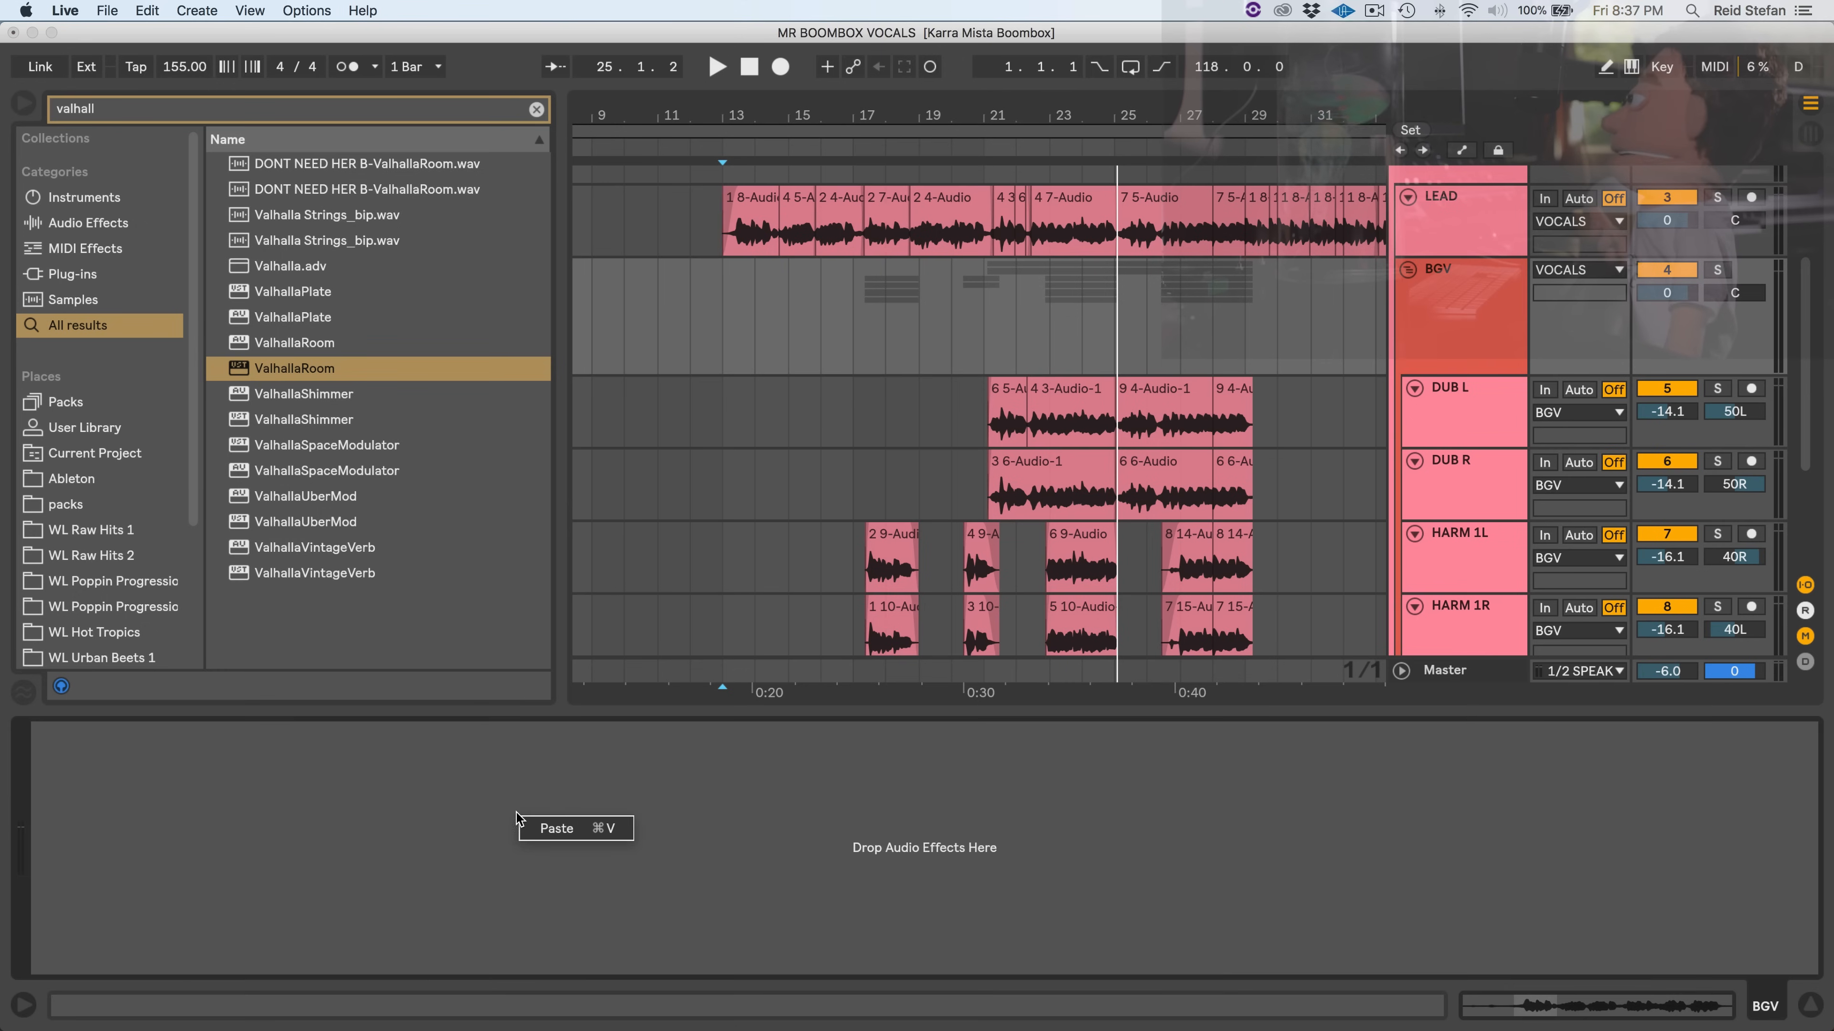
{"action": "left_click", "coordinate": [572, 830]}
{"action": "scroll", "coordinate": [1255, 357], "scroll_direction": "up", "scroll_amount": 3}
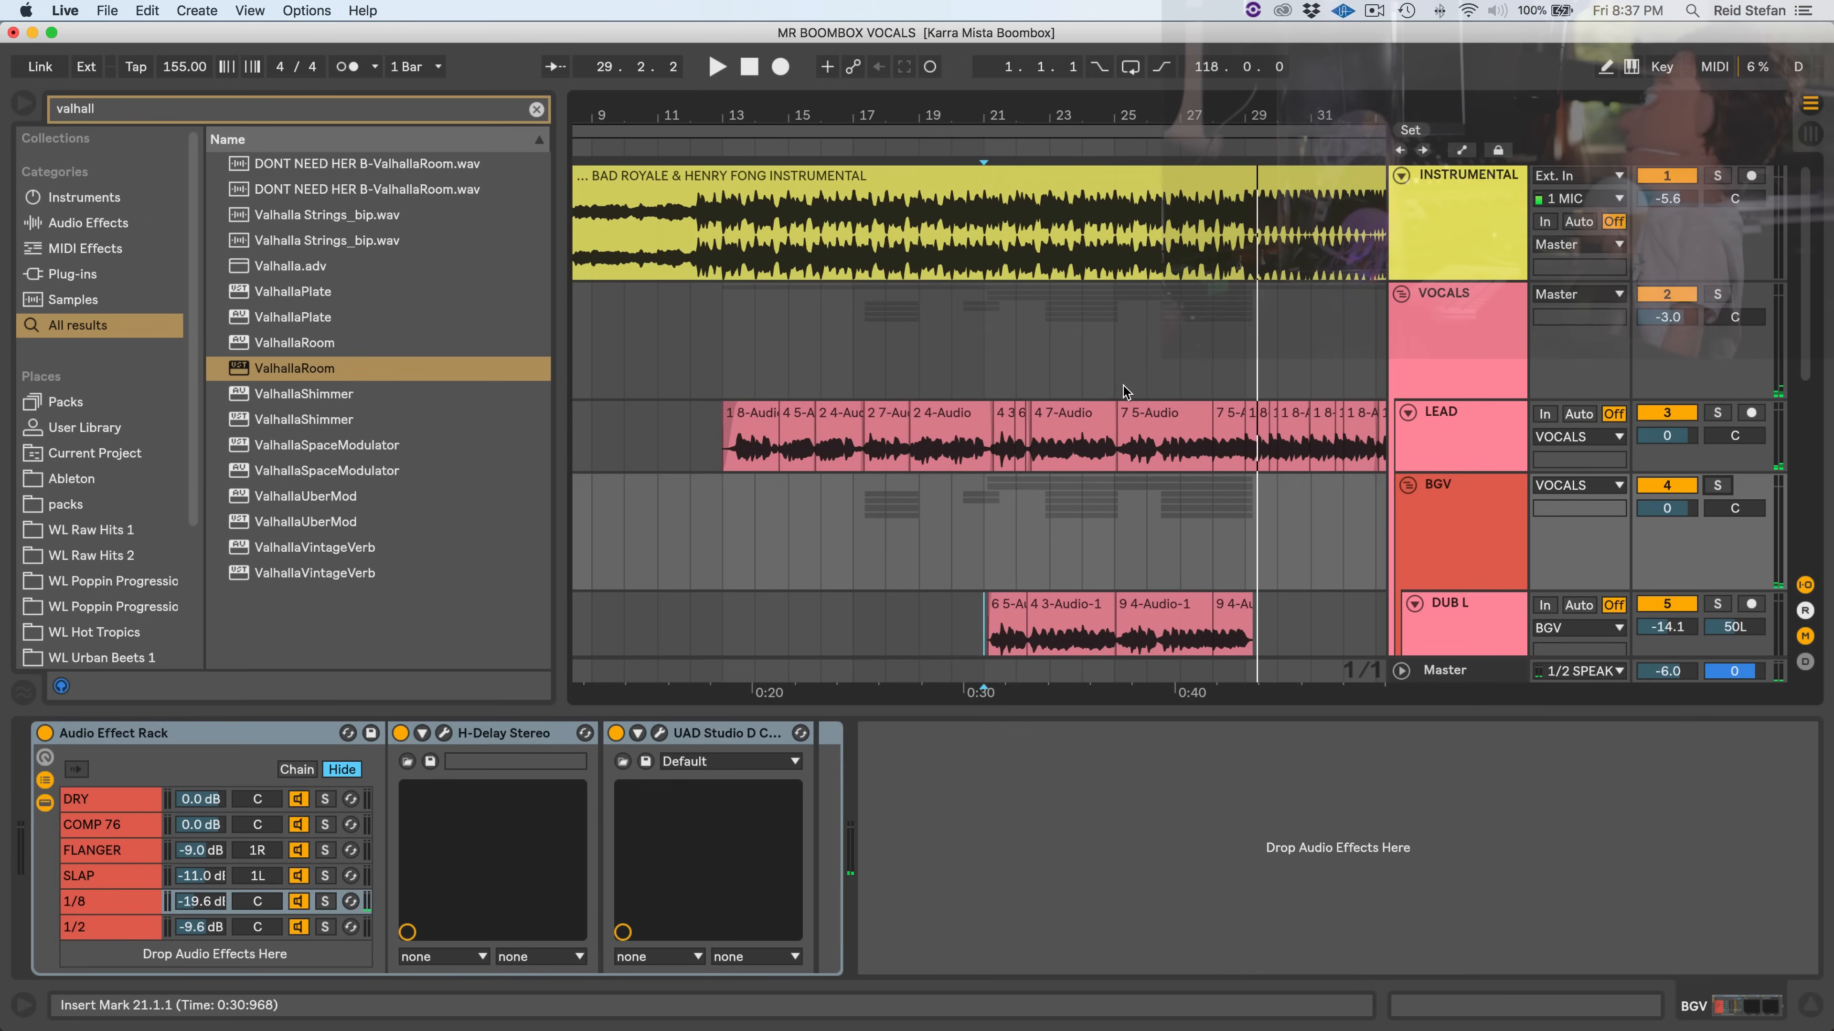
{"action": "scroll", "coordinate": [1363, 403], "scroll_direction": "down", "scroll_amount": 4}
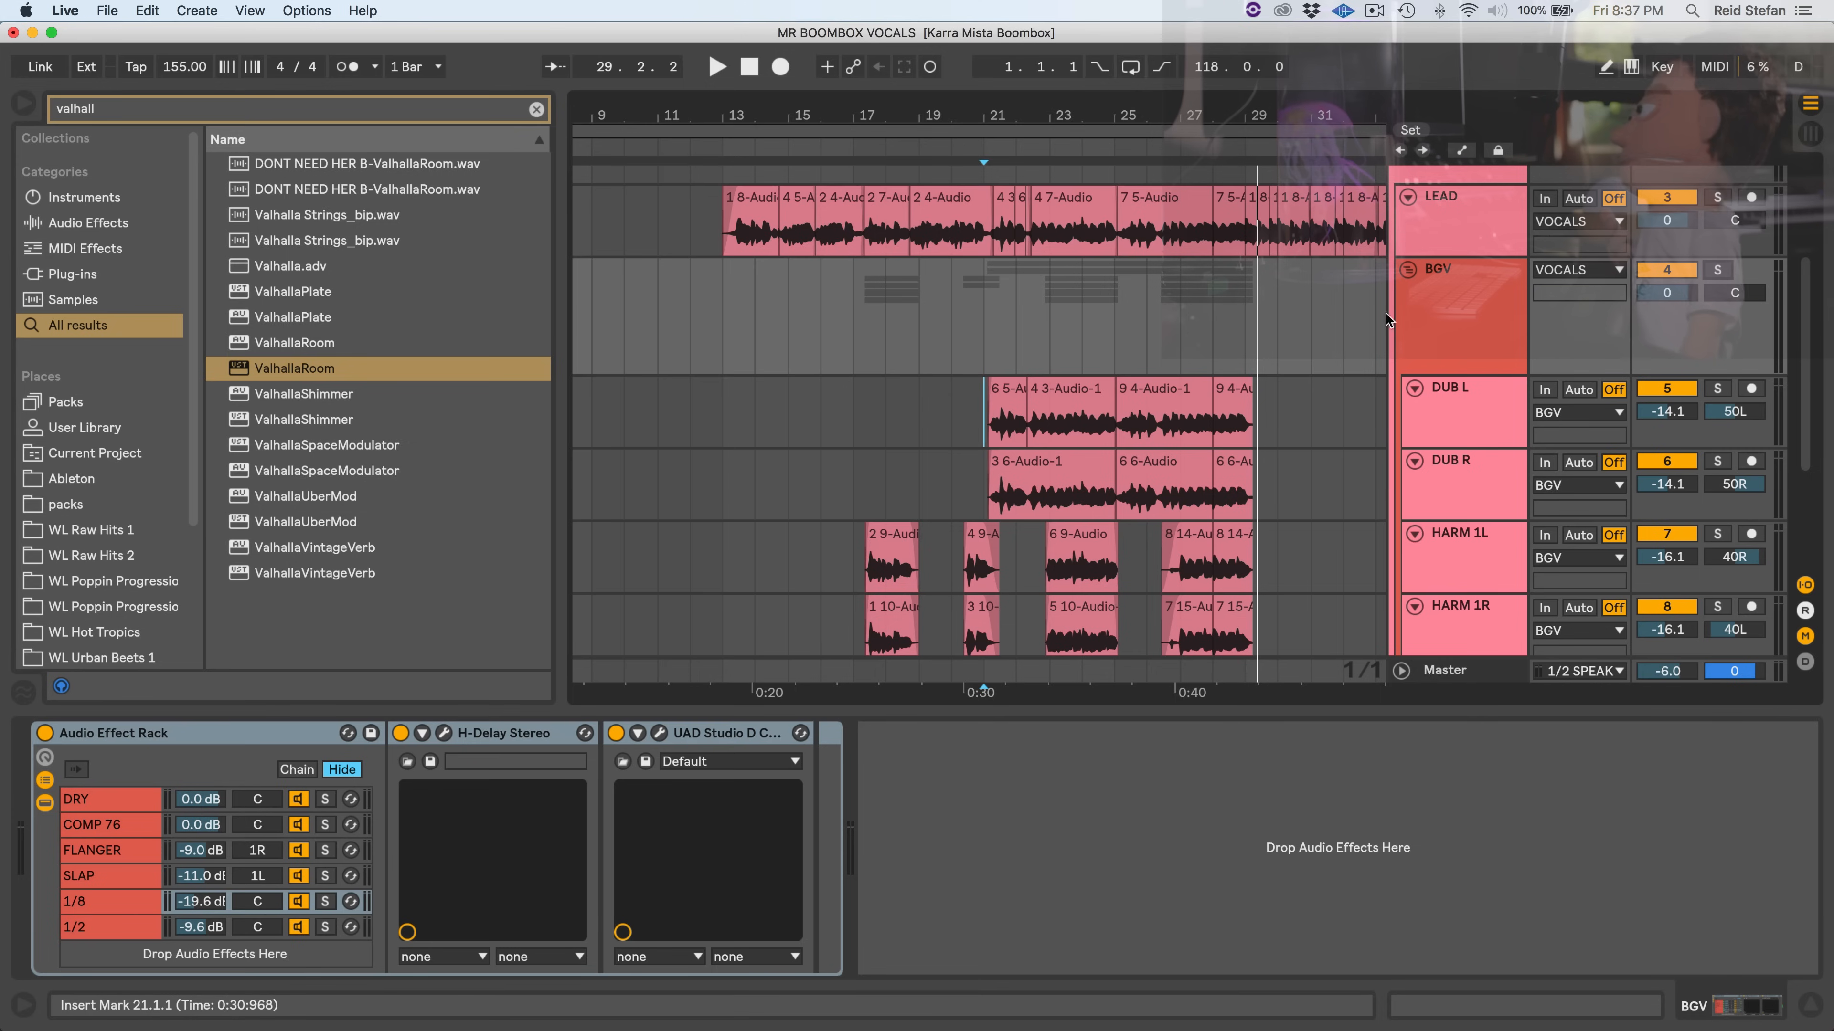
- Search the plug-ins for "h-" and select H-Reverb Stereo under WaveShell1-VST 9.92
{"action": "left_click", "coordinate": [1470, 276]}
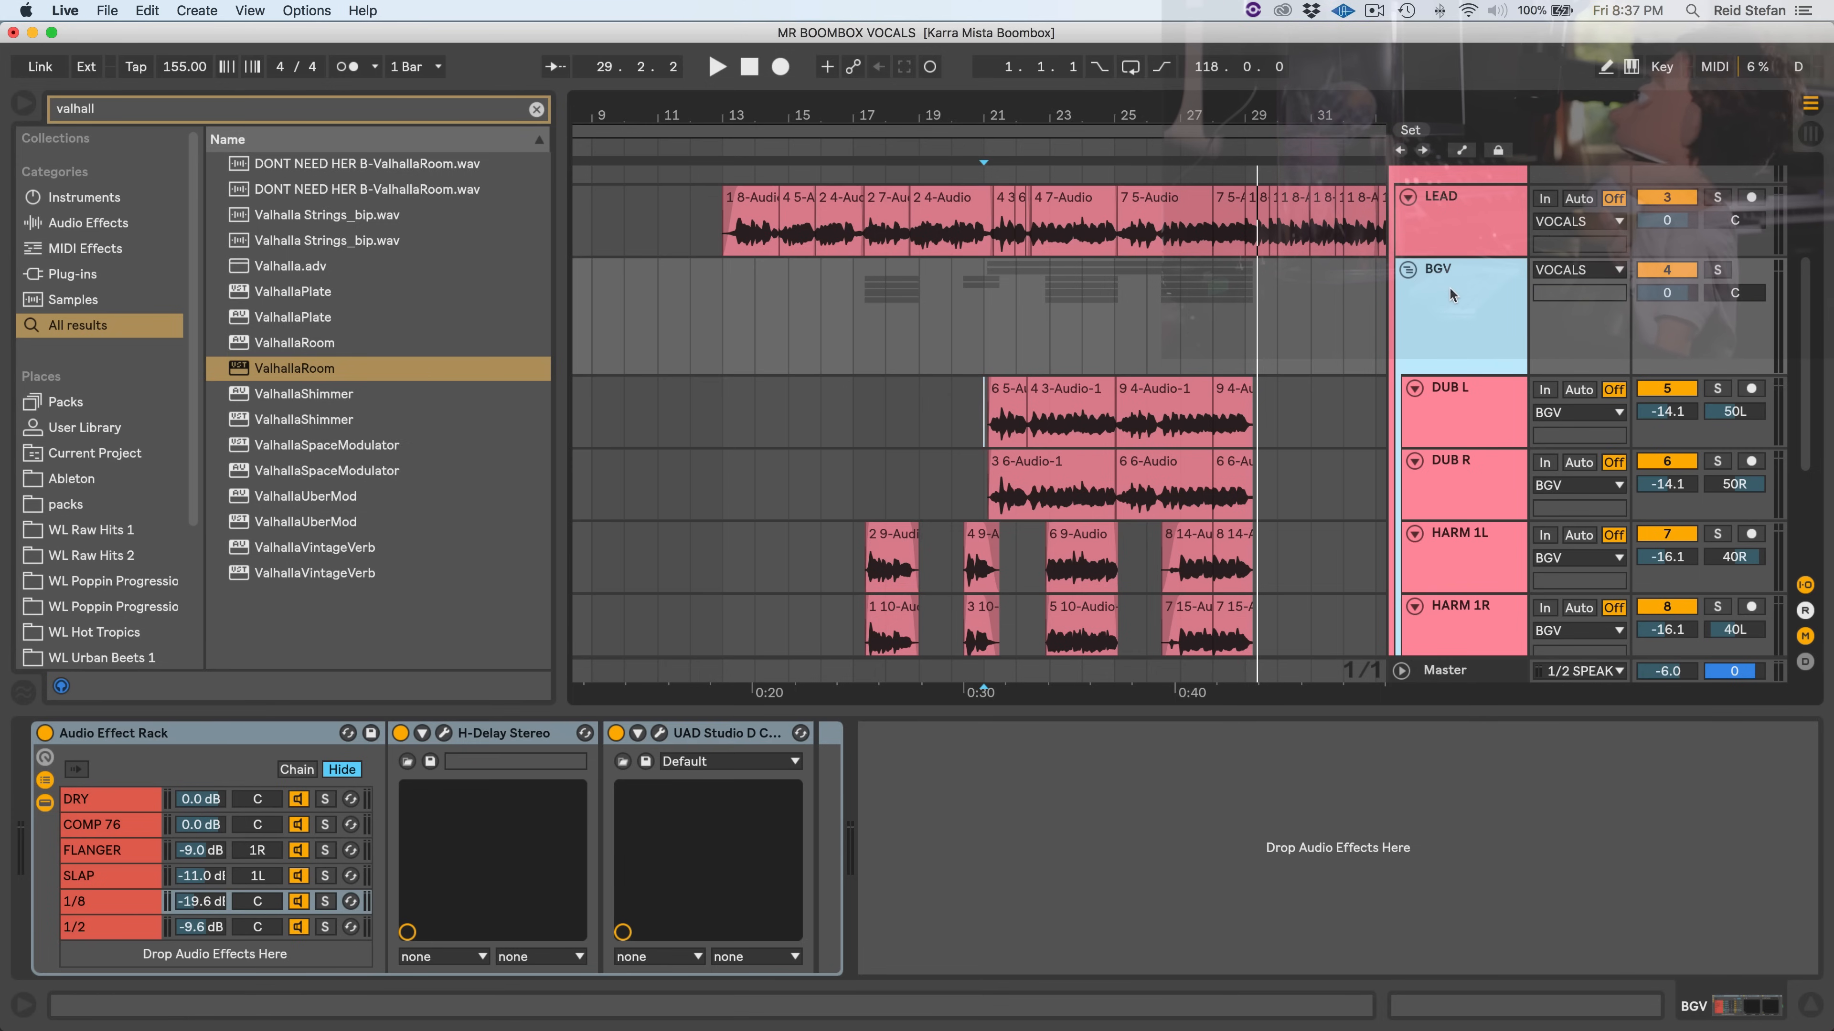
{"action": "left_click", "coordinate": [1471, 199]}
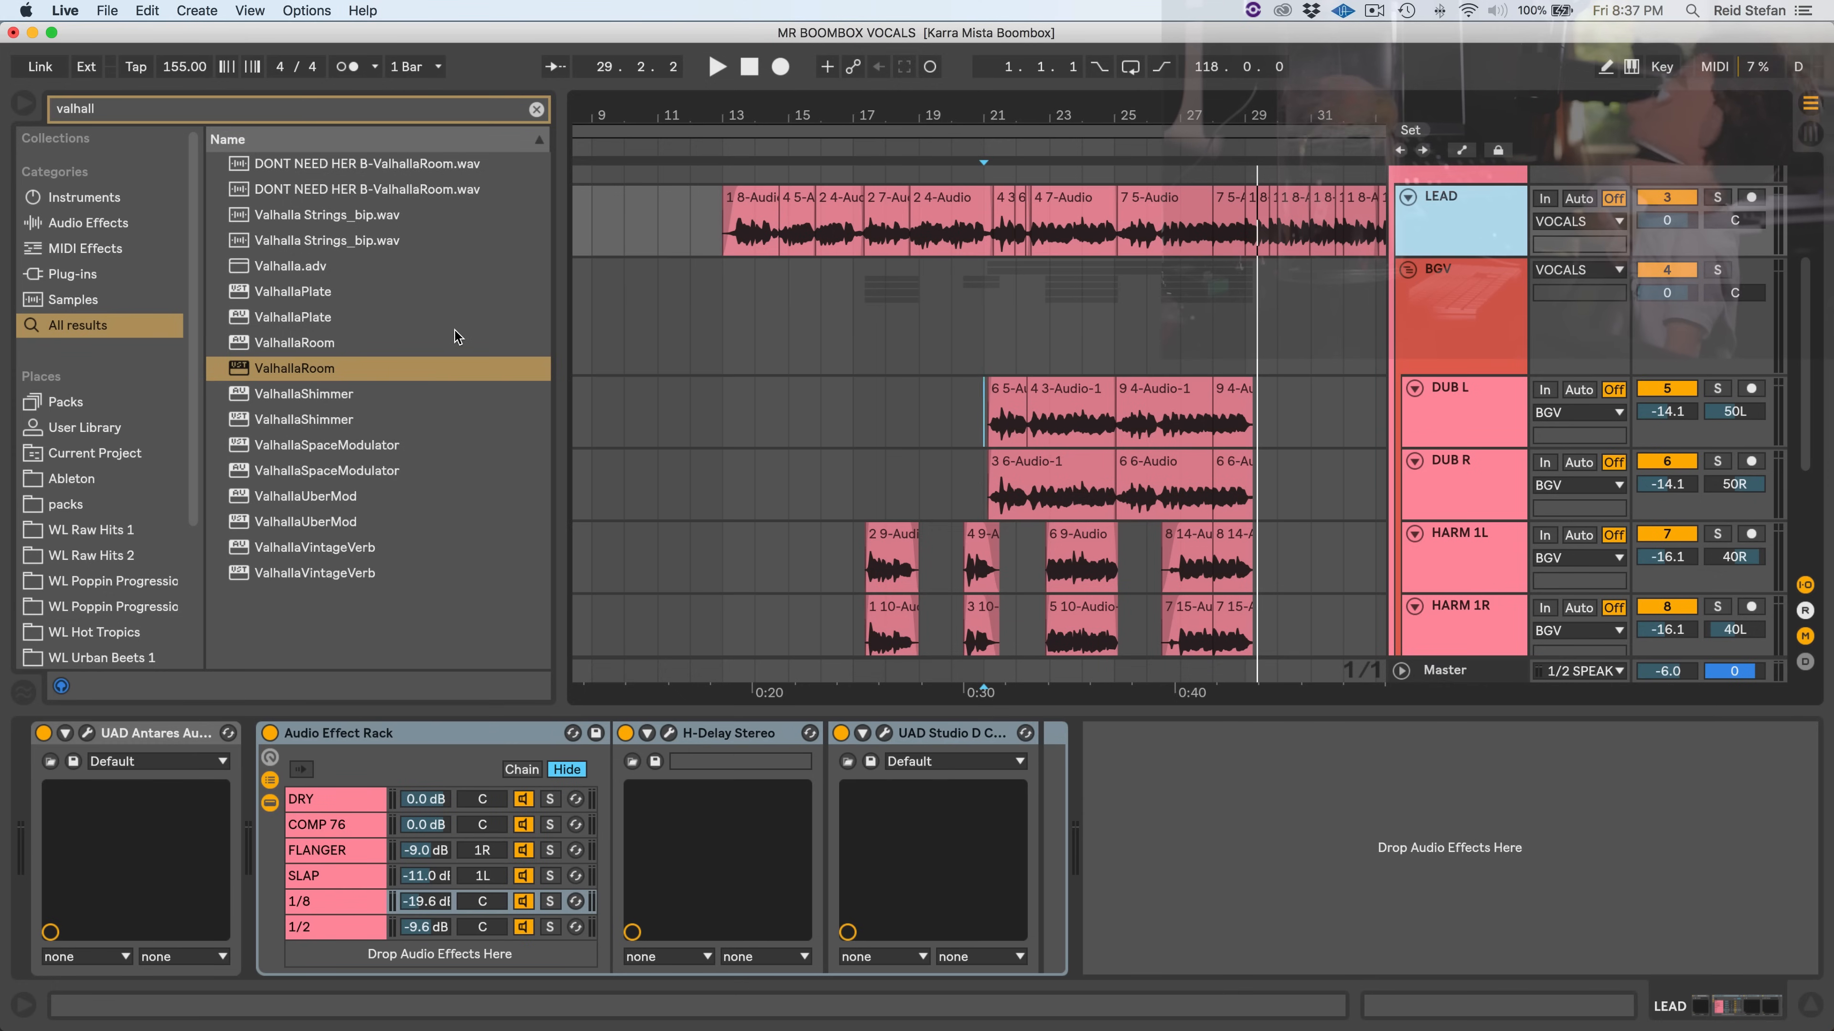
{"action": "left_click", "coordinate": [179, 106]}
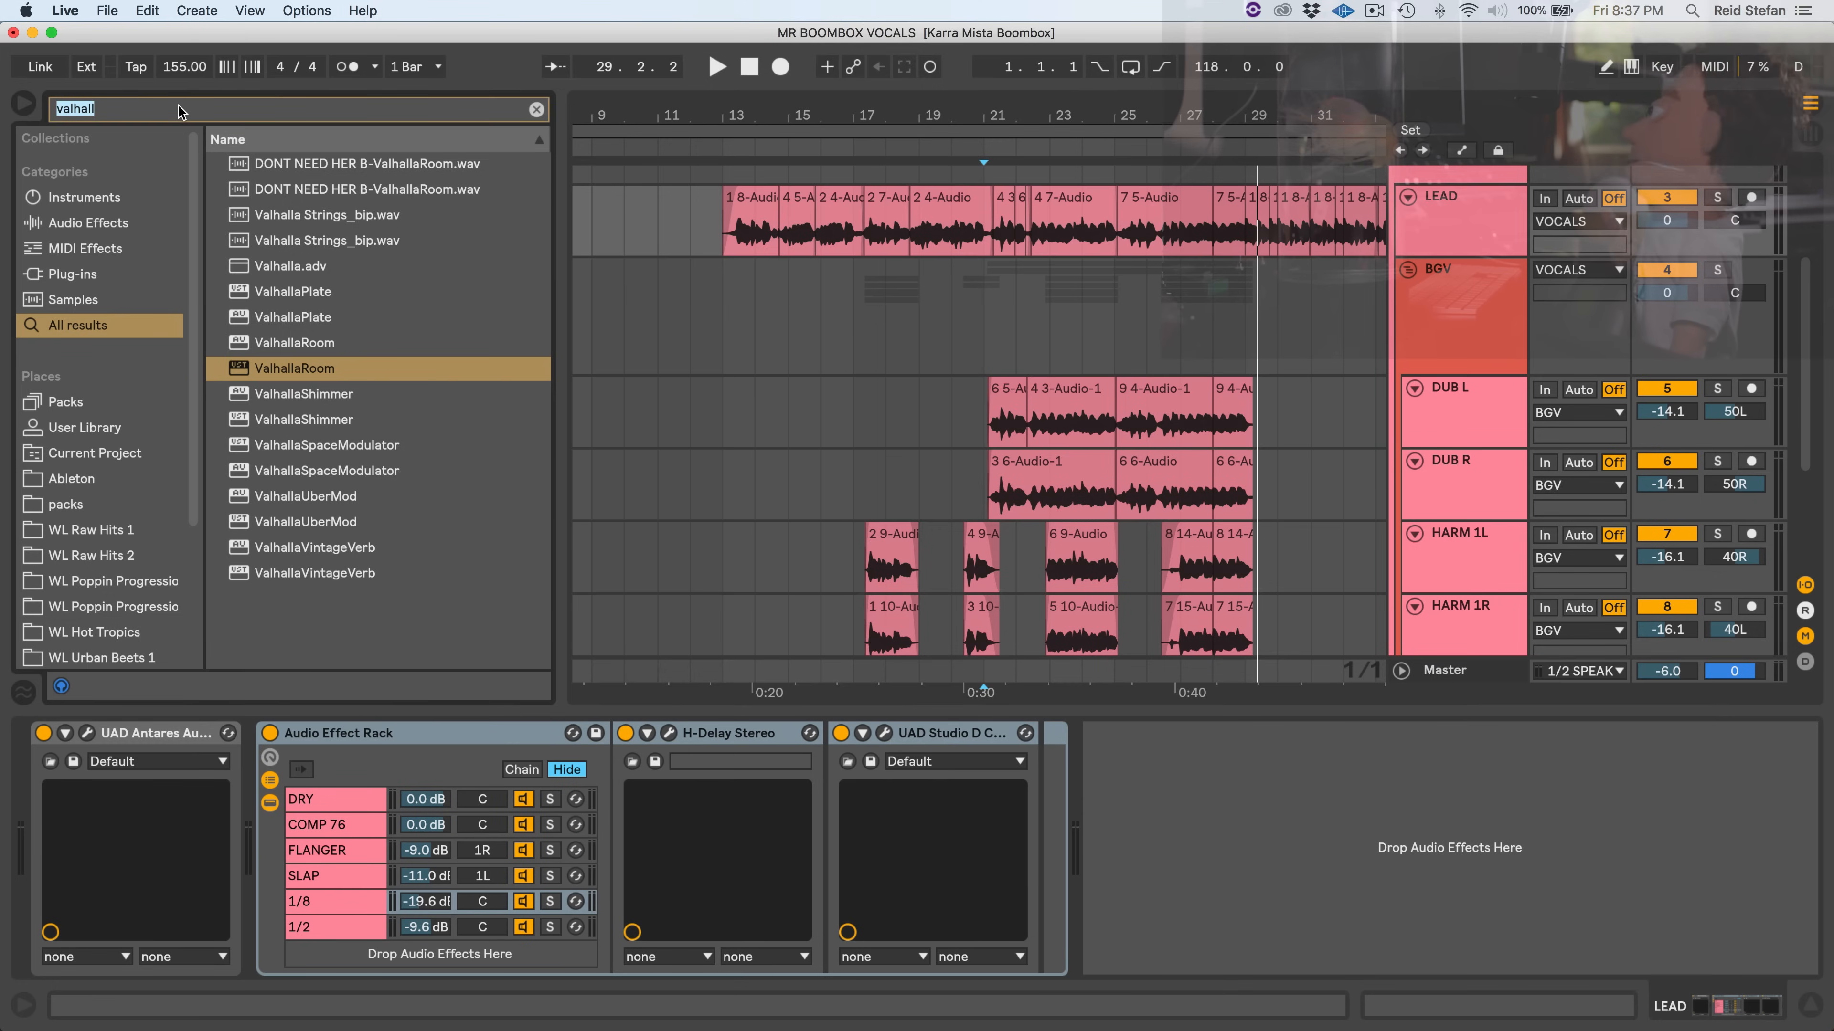
{"action": "key", "text": "BackSpace"}
{"action": "type", "text": "h-"}
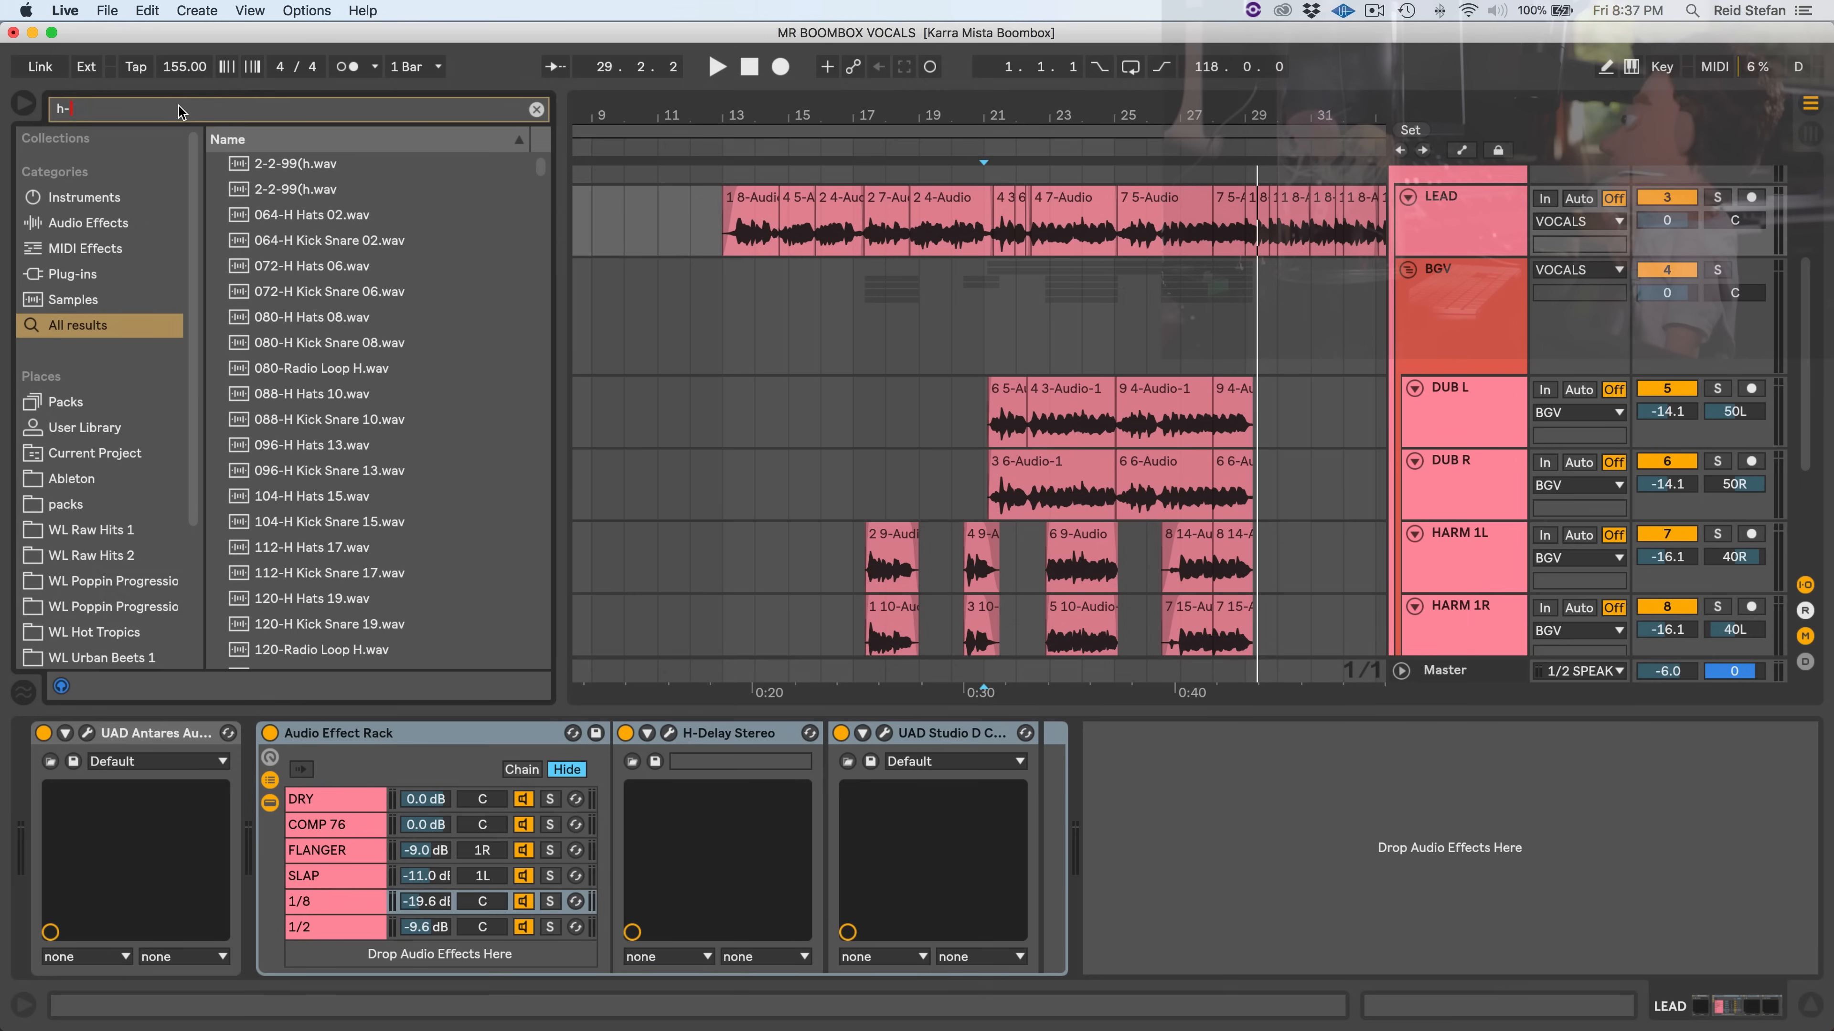
{"action": "left_click", "coordinate": [100, 275]}
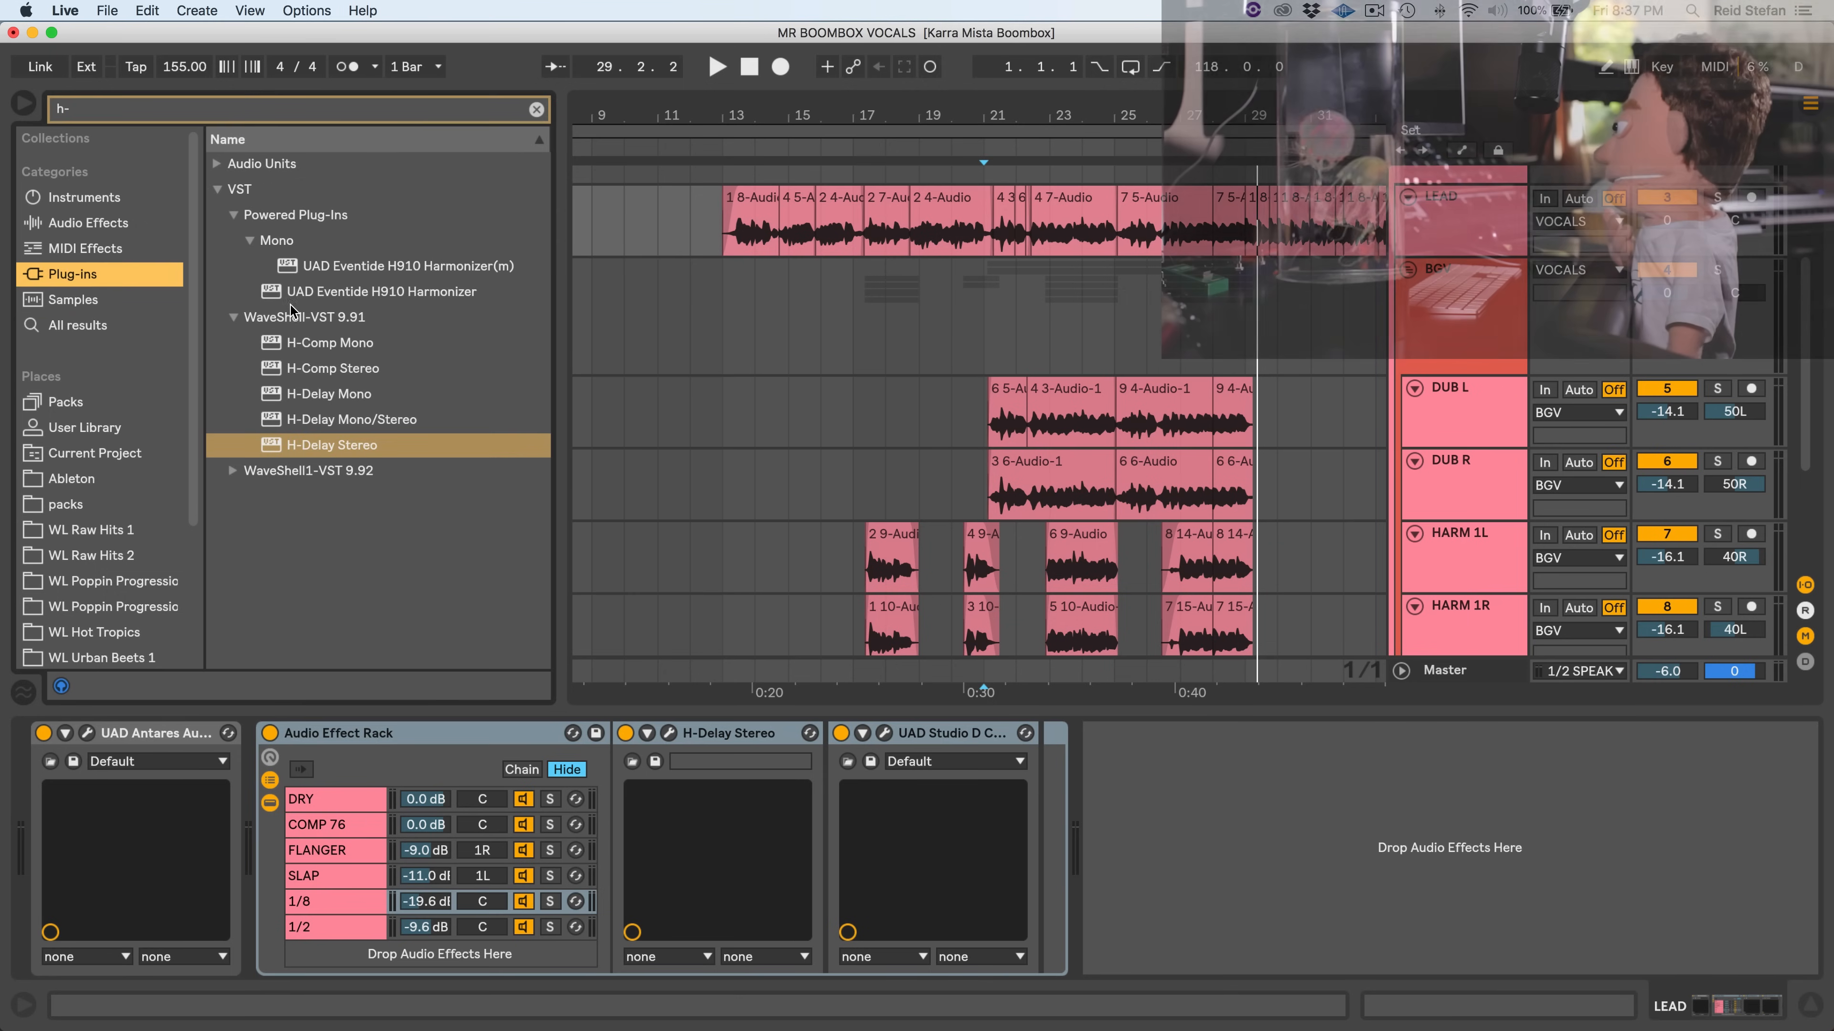
{"action": "left_click", "coordinate": [367, 344]}
{"action": "left_click", "coordinate": [368, 442]}
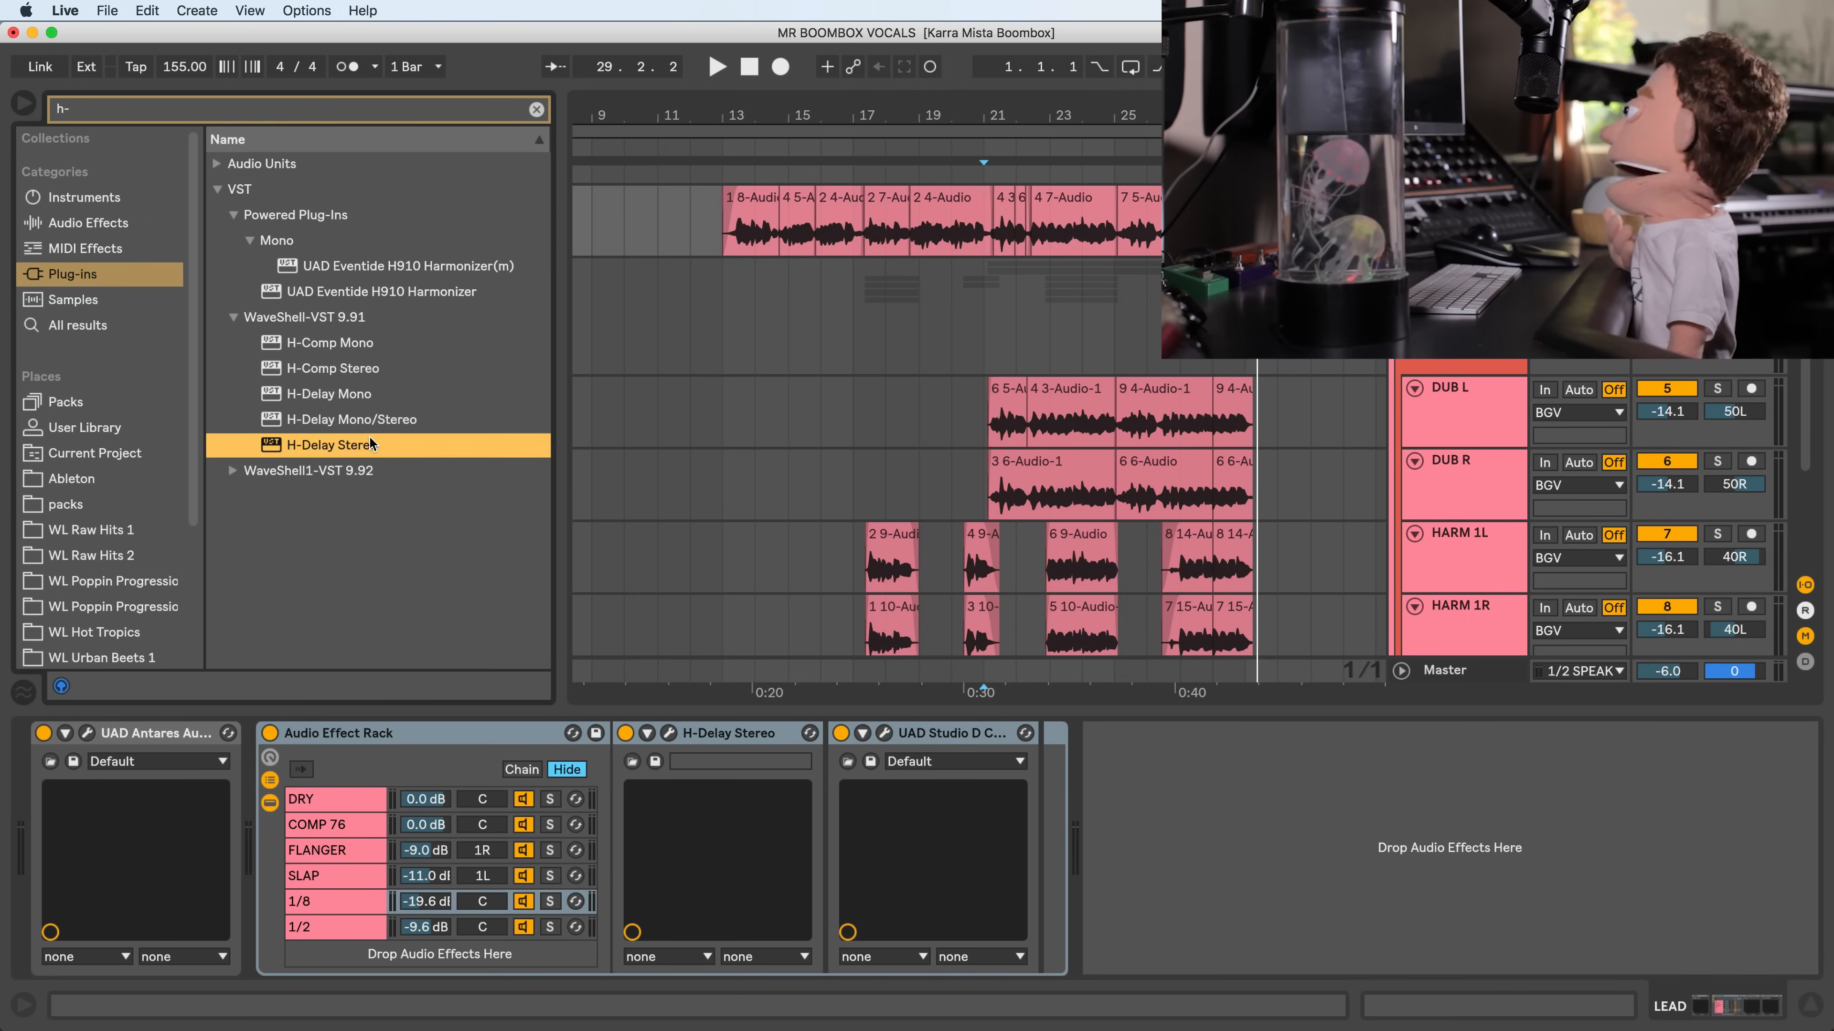
{"action": "left_click", "coordinate": [354, 475]}
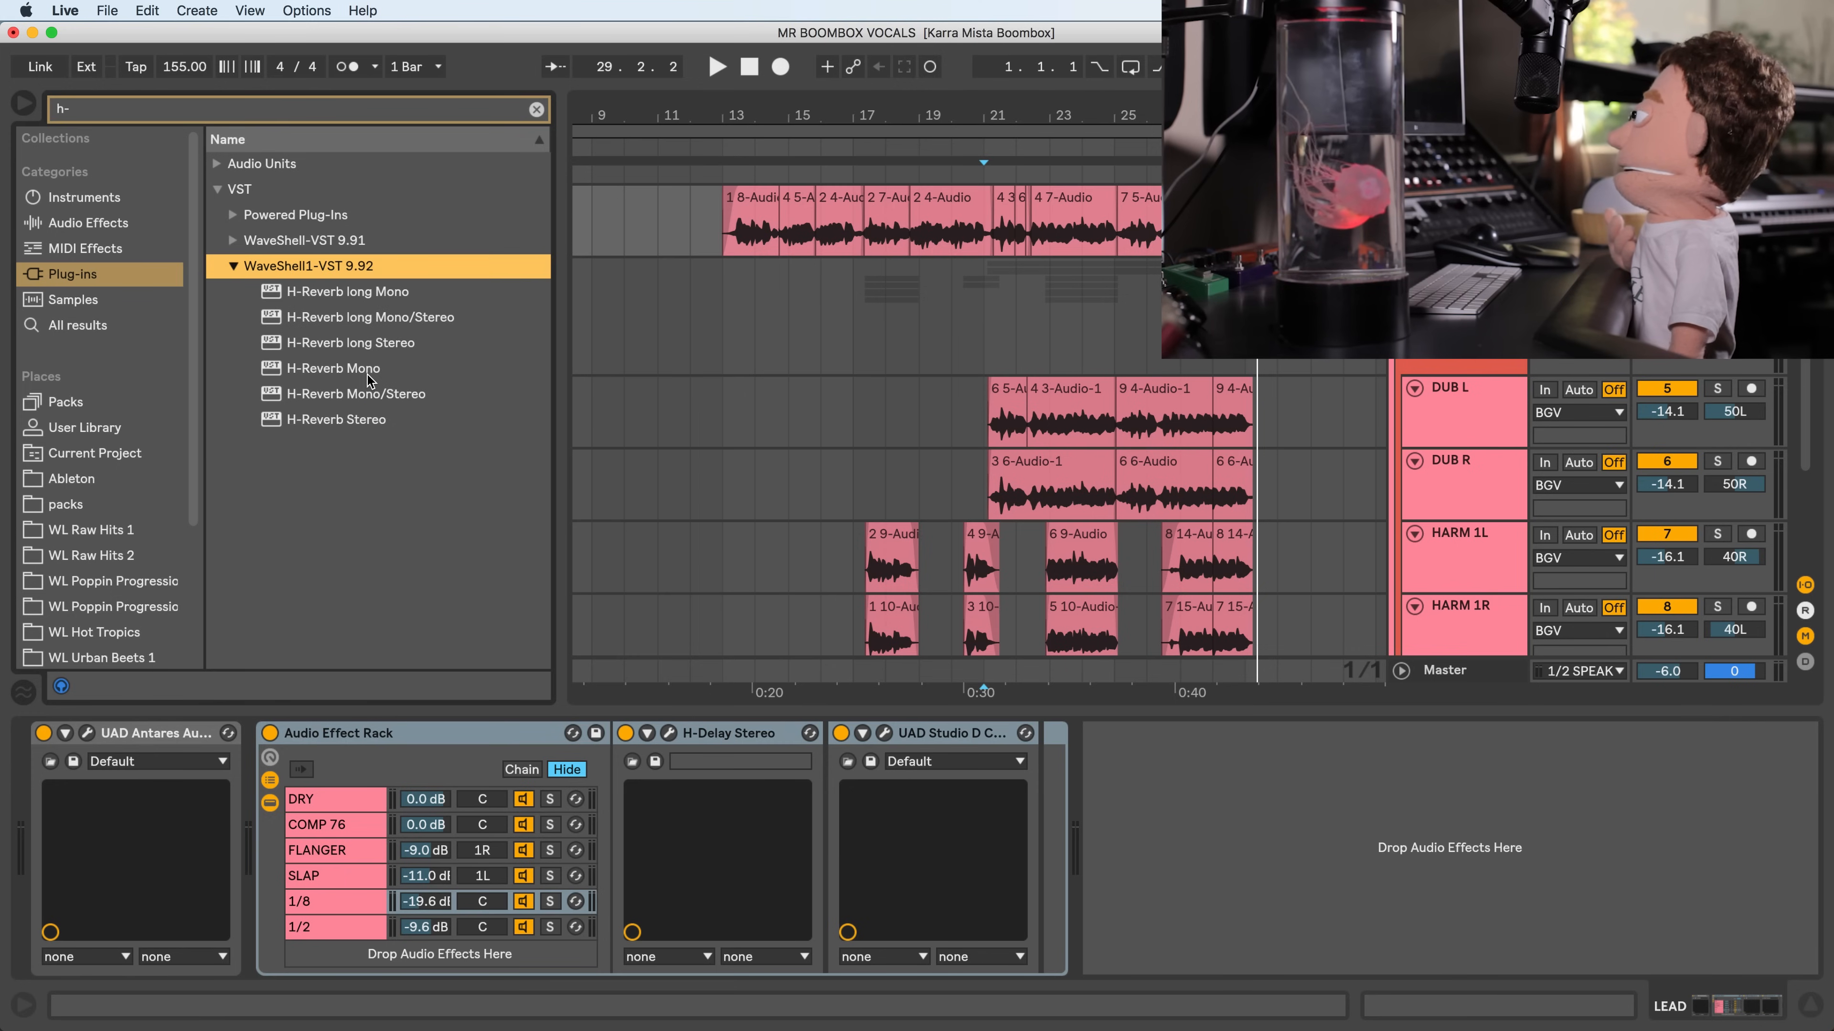
{"action": "left_click", "coordinate": [351, 420]}
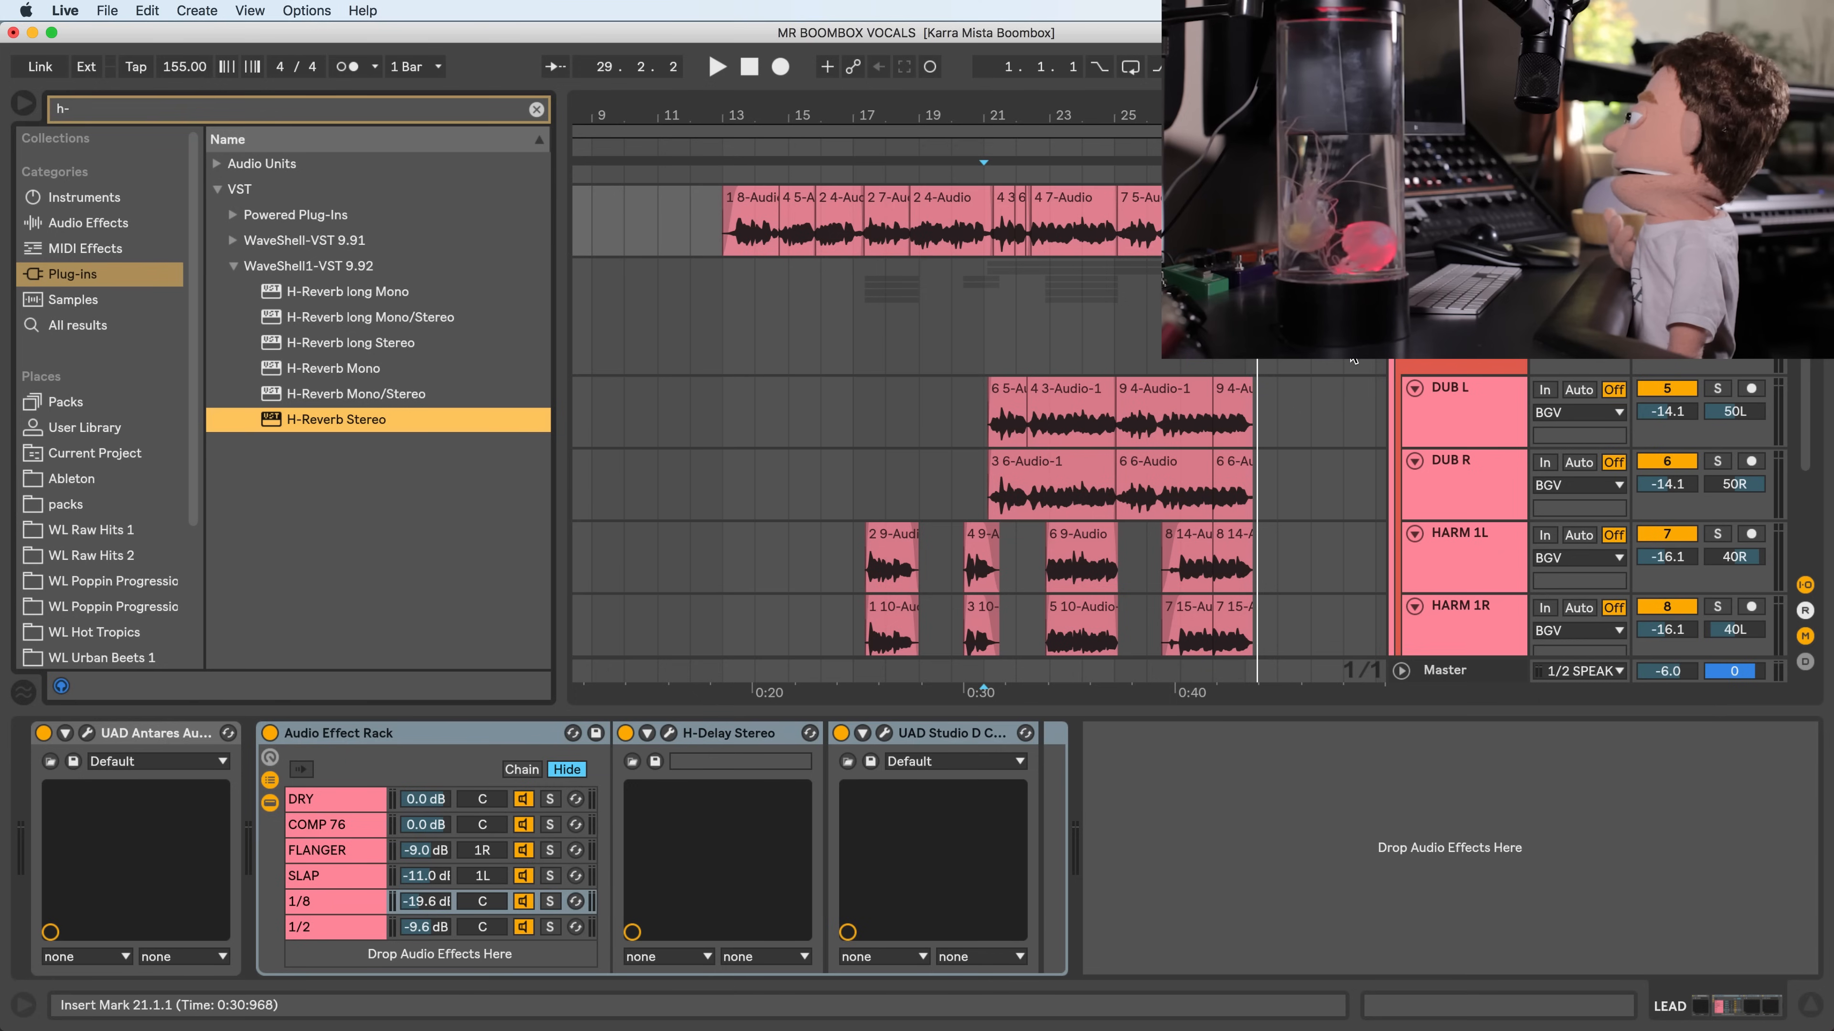
- Create an empty chain in the BGV group's Audio Effect Rack
{"action": "left_click", "coordinate": [1460, 296]}
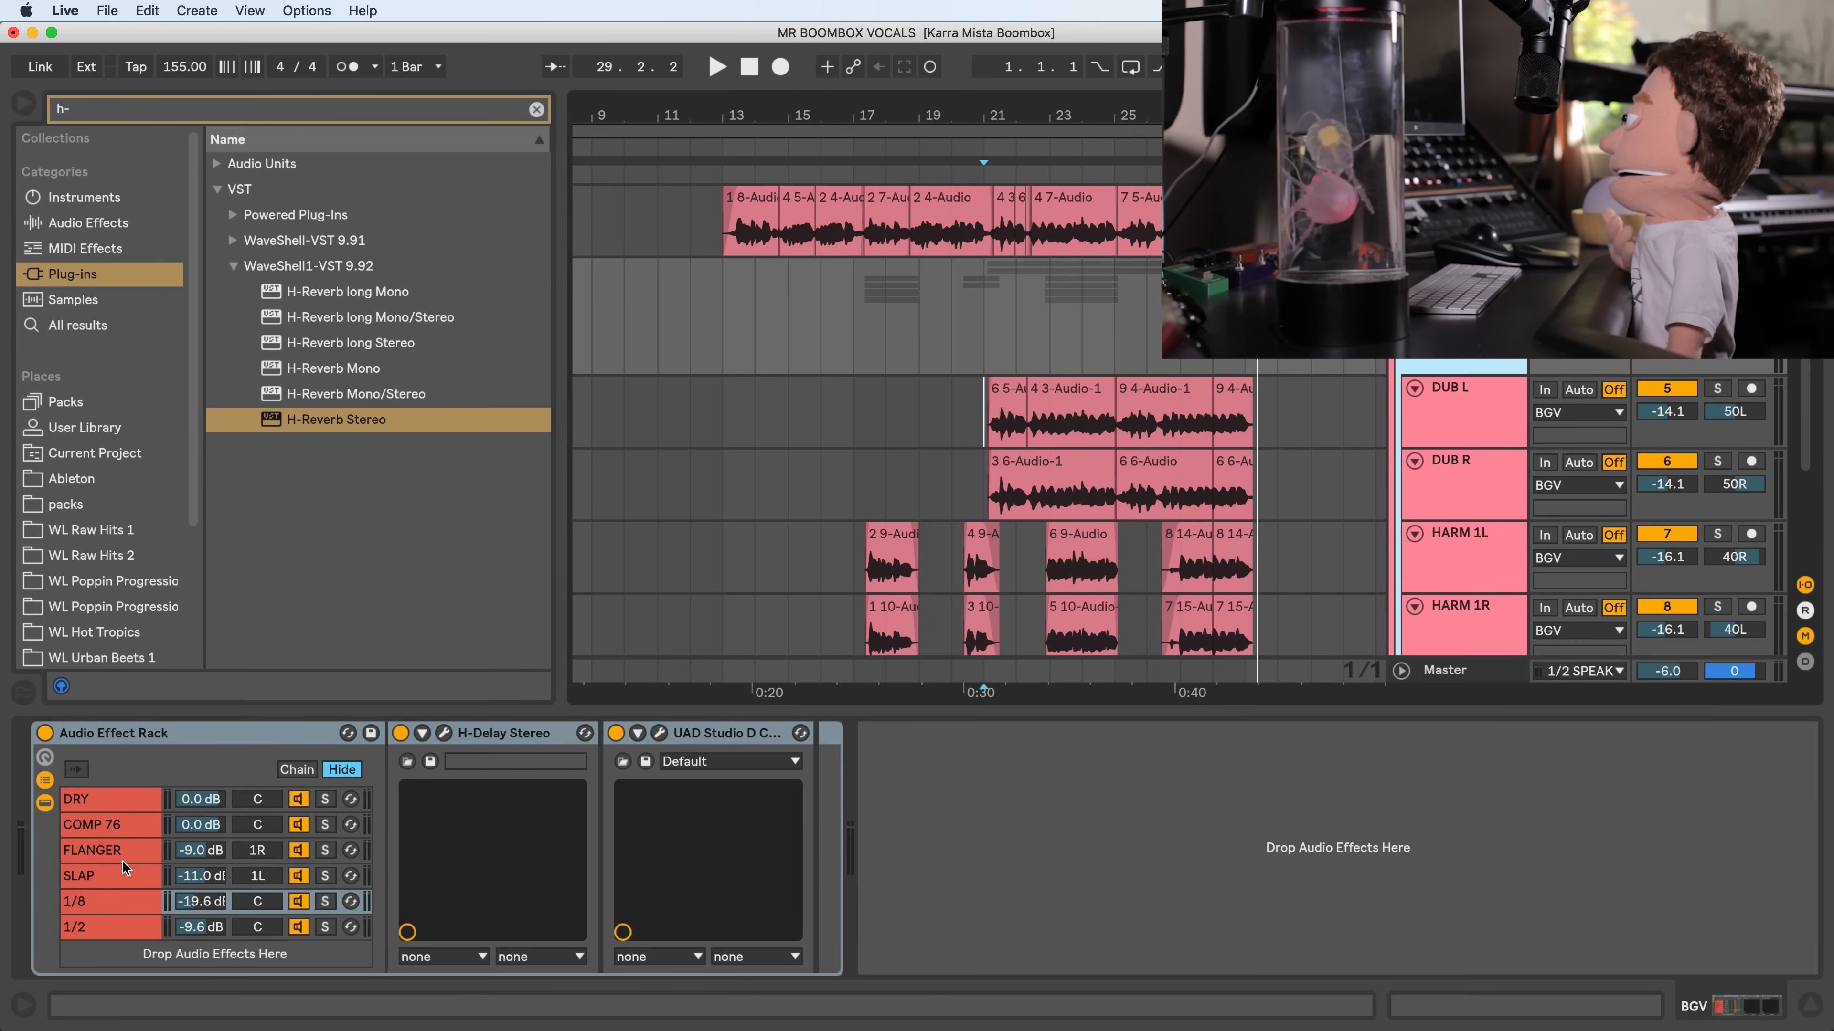
{"action": "right_click", "coordinate": [101, 952]}
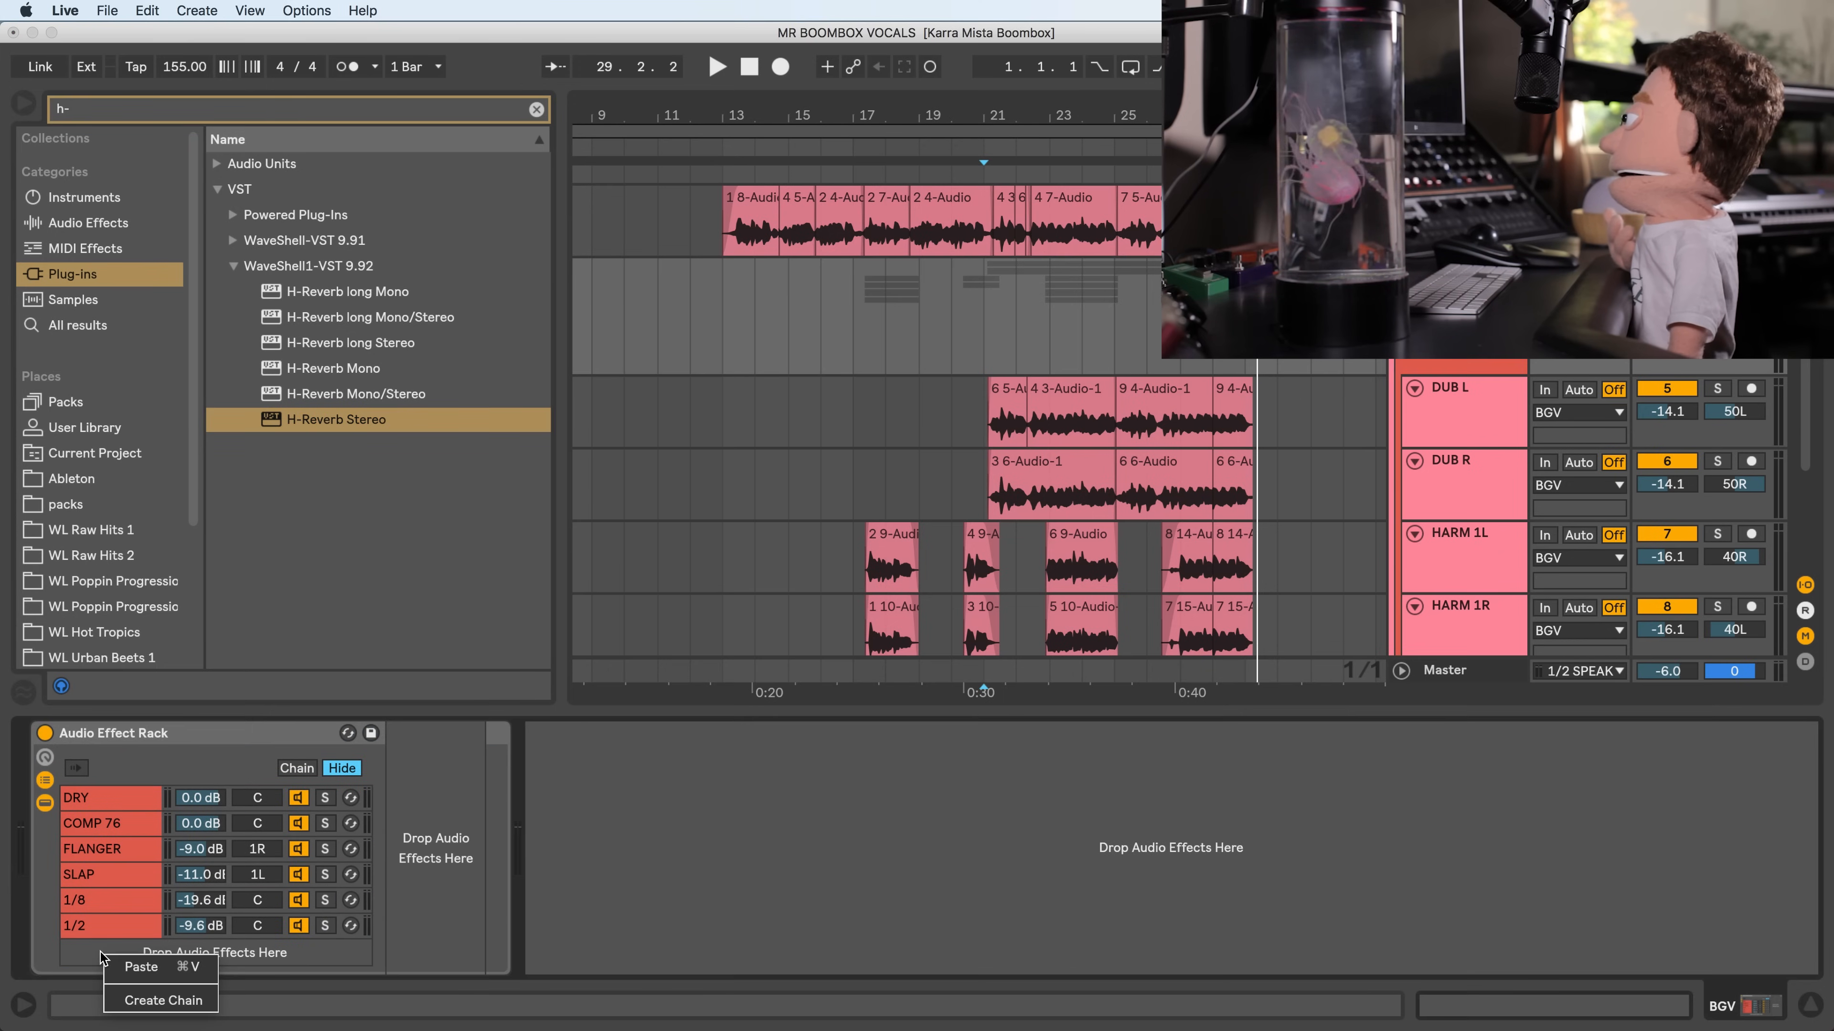
{"action": "left_click", "coordinate": [144, 998]}
{"action": "left_click_drag", "start_coordinate": [279, 408], "coordinate": [163, 929]}
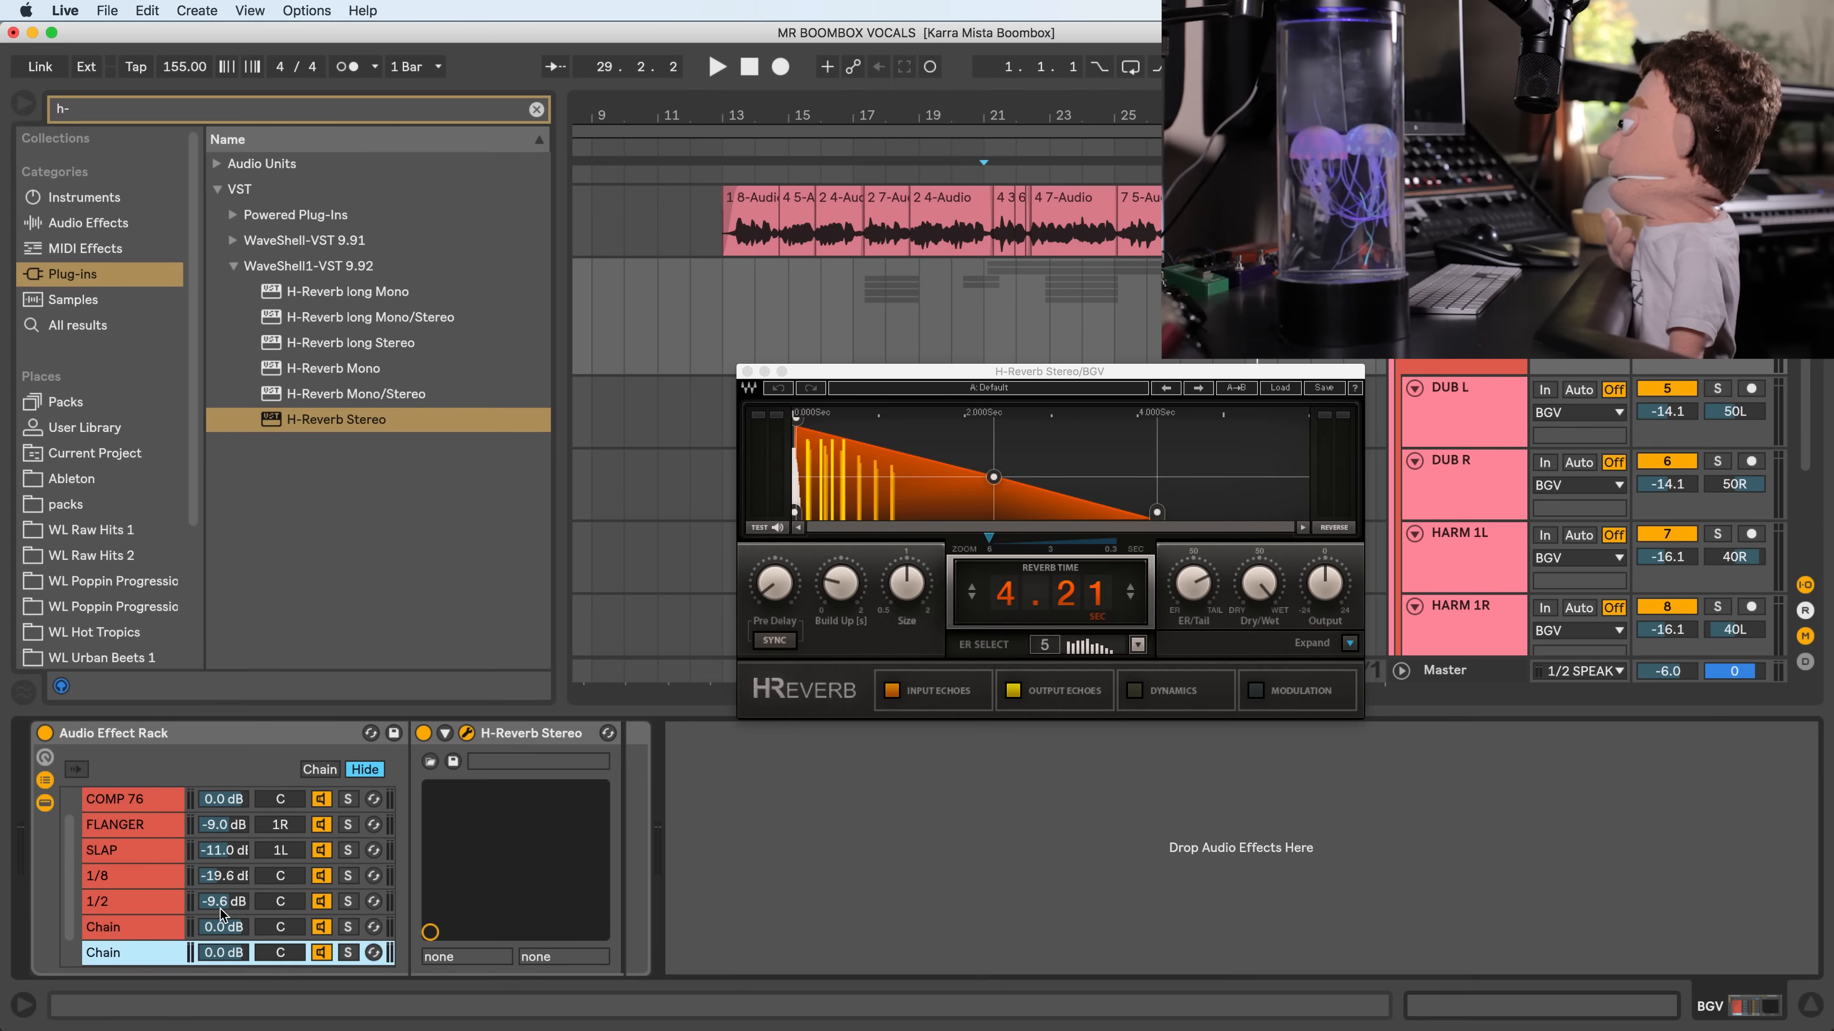
{"action": "left_click", "coordinate": [144, 930]}
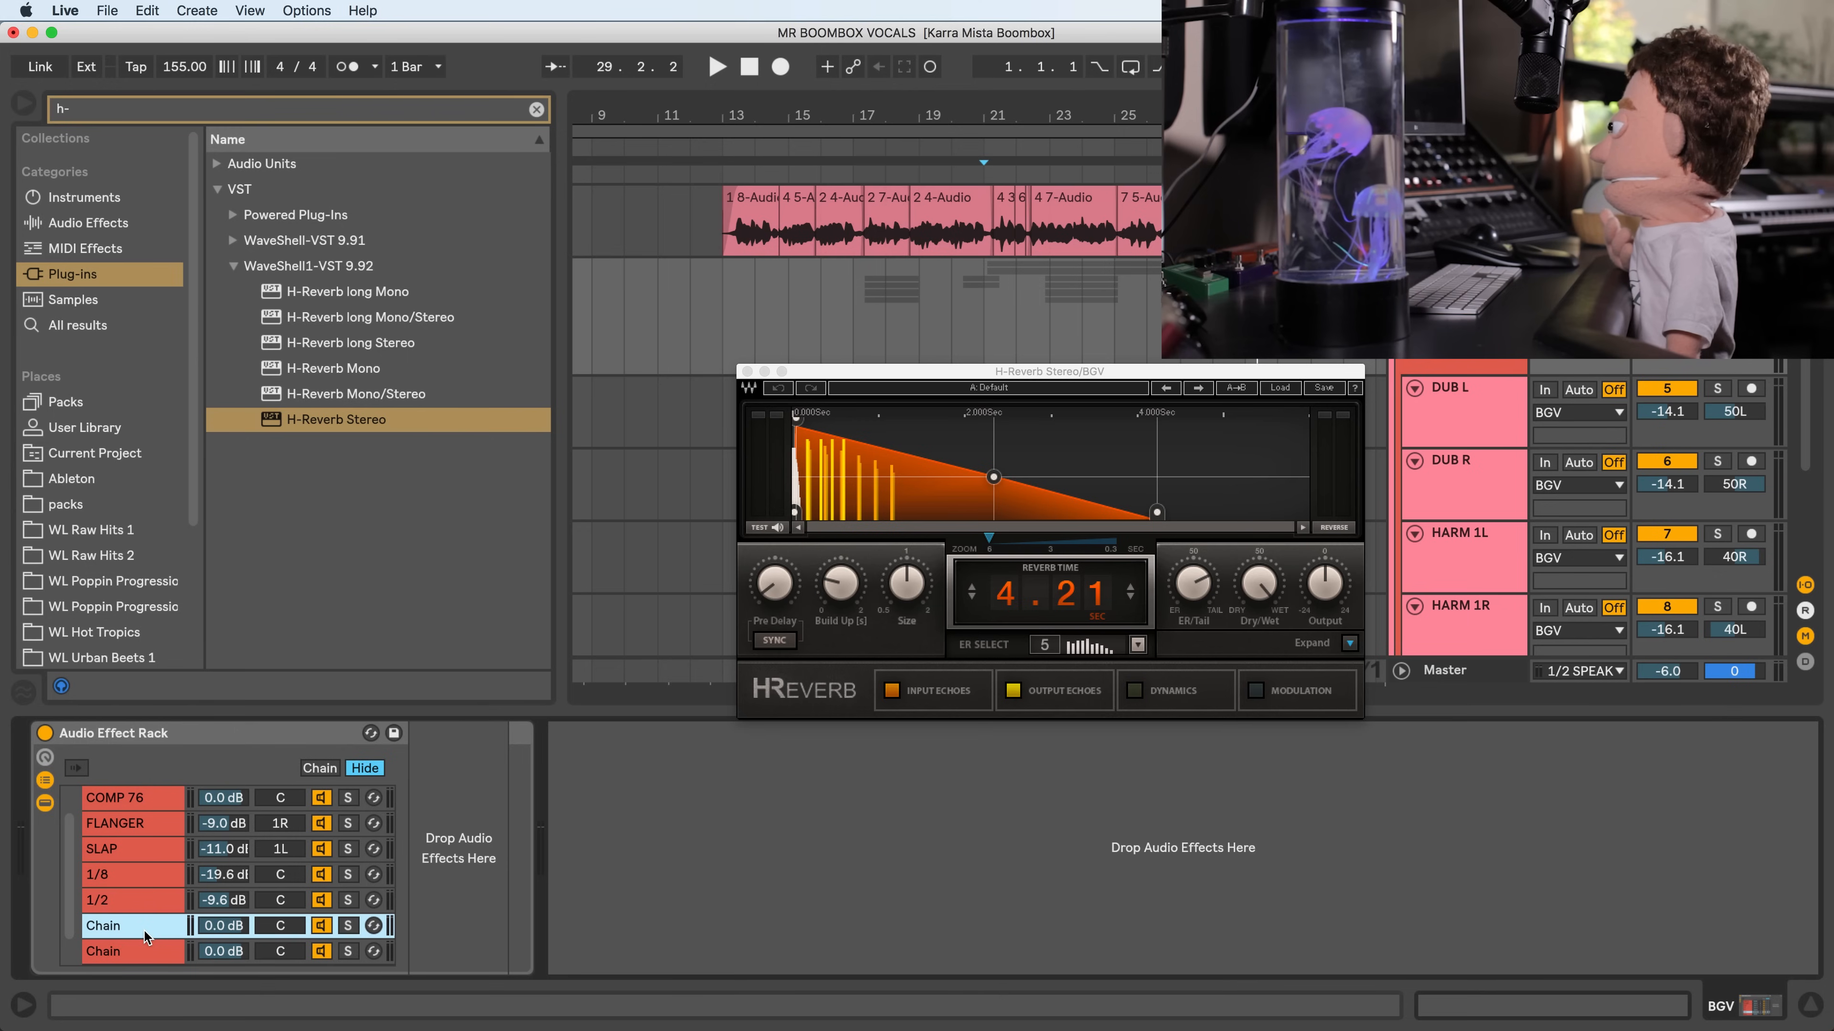
{"action": "key", "text": "super+z"}
- Load H-Reverb Stereo into the new BGV chain and play the background vocals from bar 22
{"action": "left_click_drag", "start_coordinate": [346, 431], "coordinate": [130, 929]}
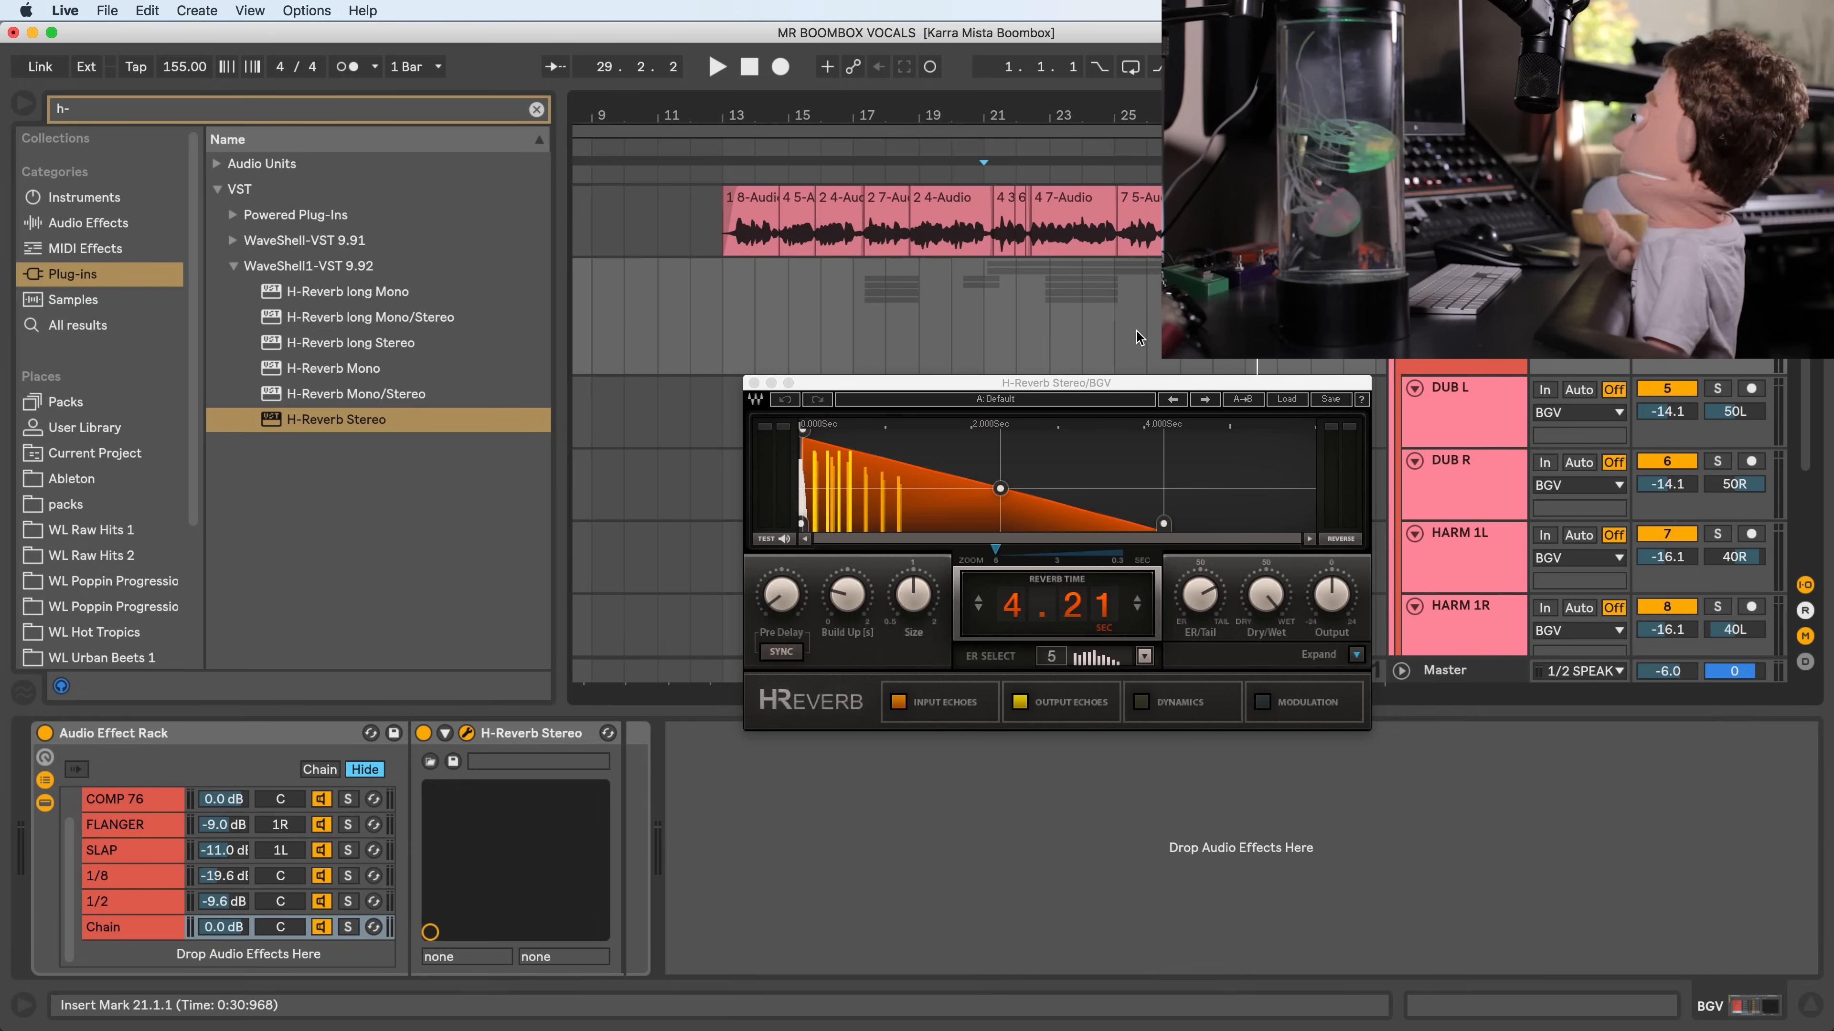
{"action": "left_click_drag", "start_coordinate": [1035, 384], "coordinate": [636, 131]}
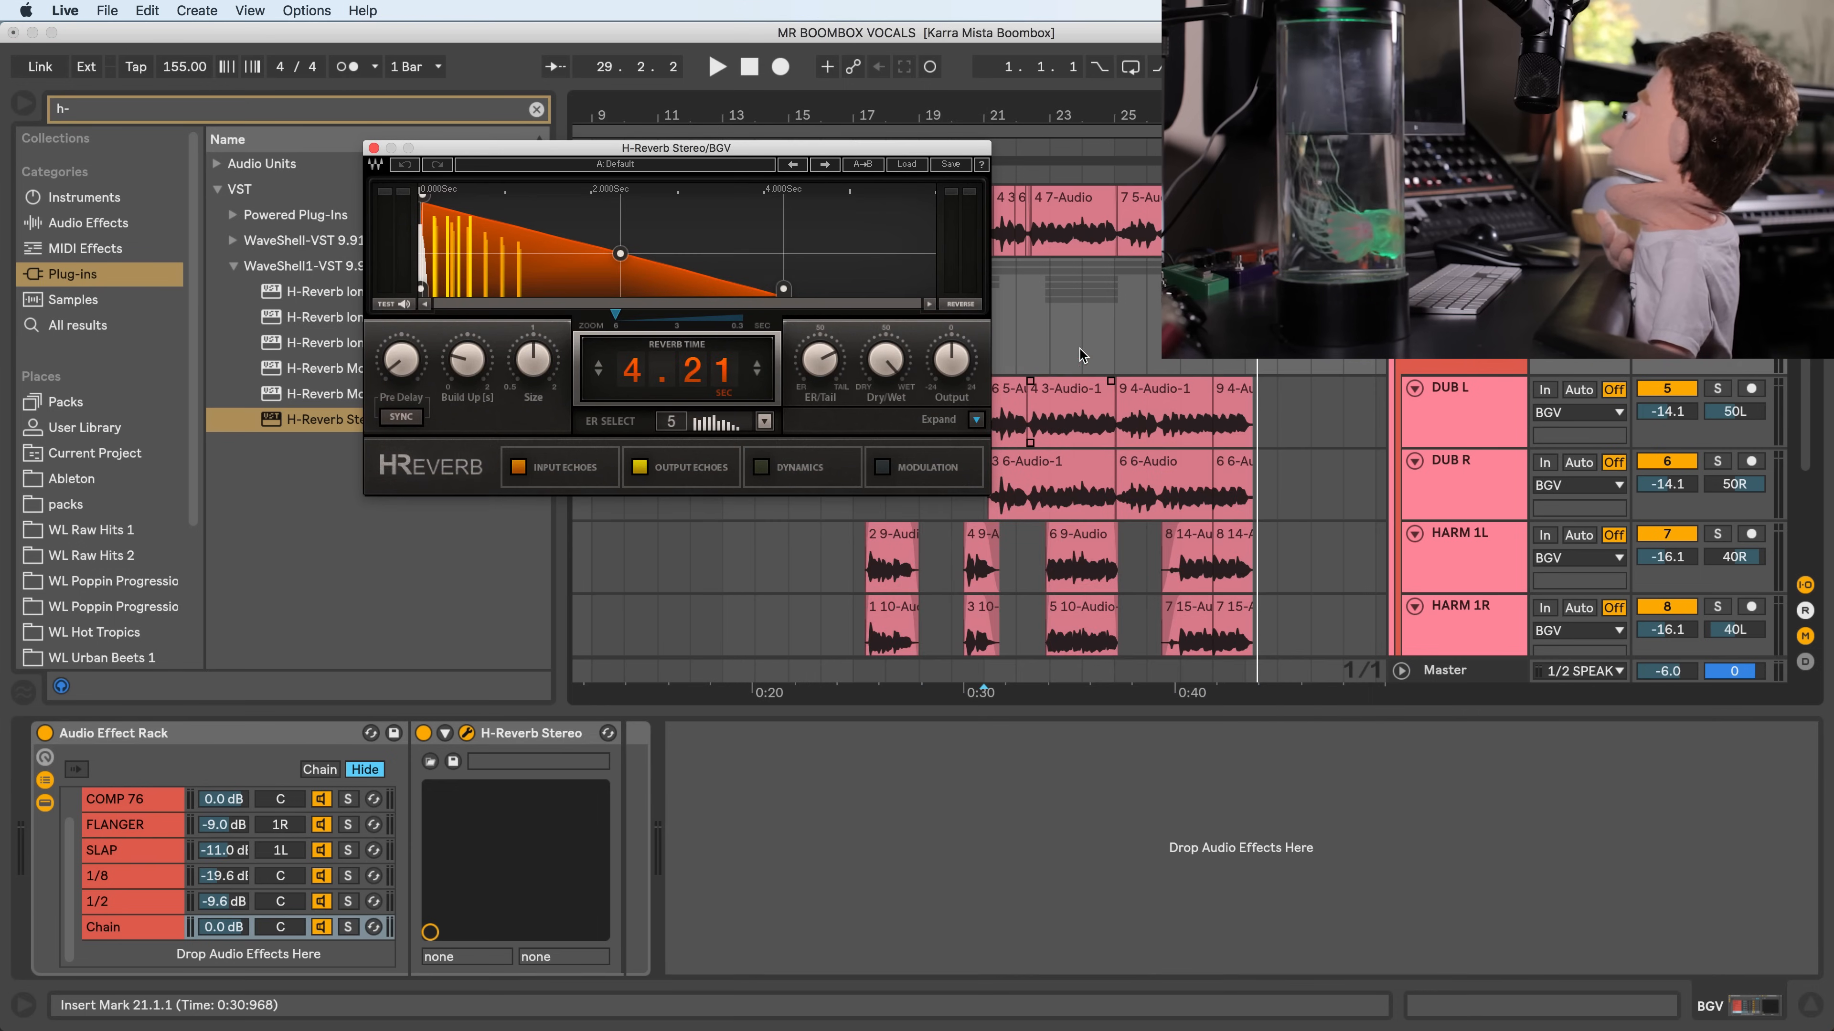
{"action": "left_click", "coordinate": [1015, 319]}
{"action": "key", "text": "space"}
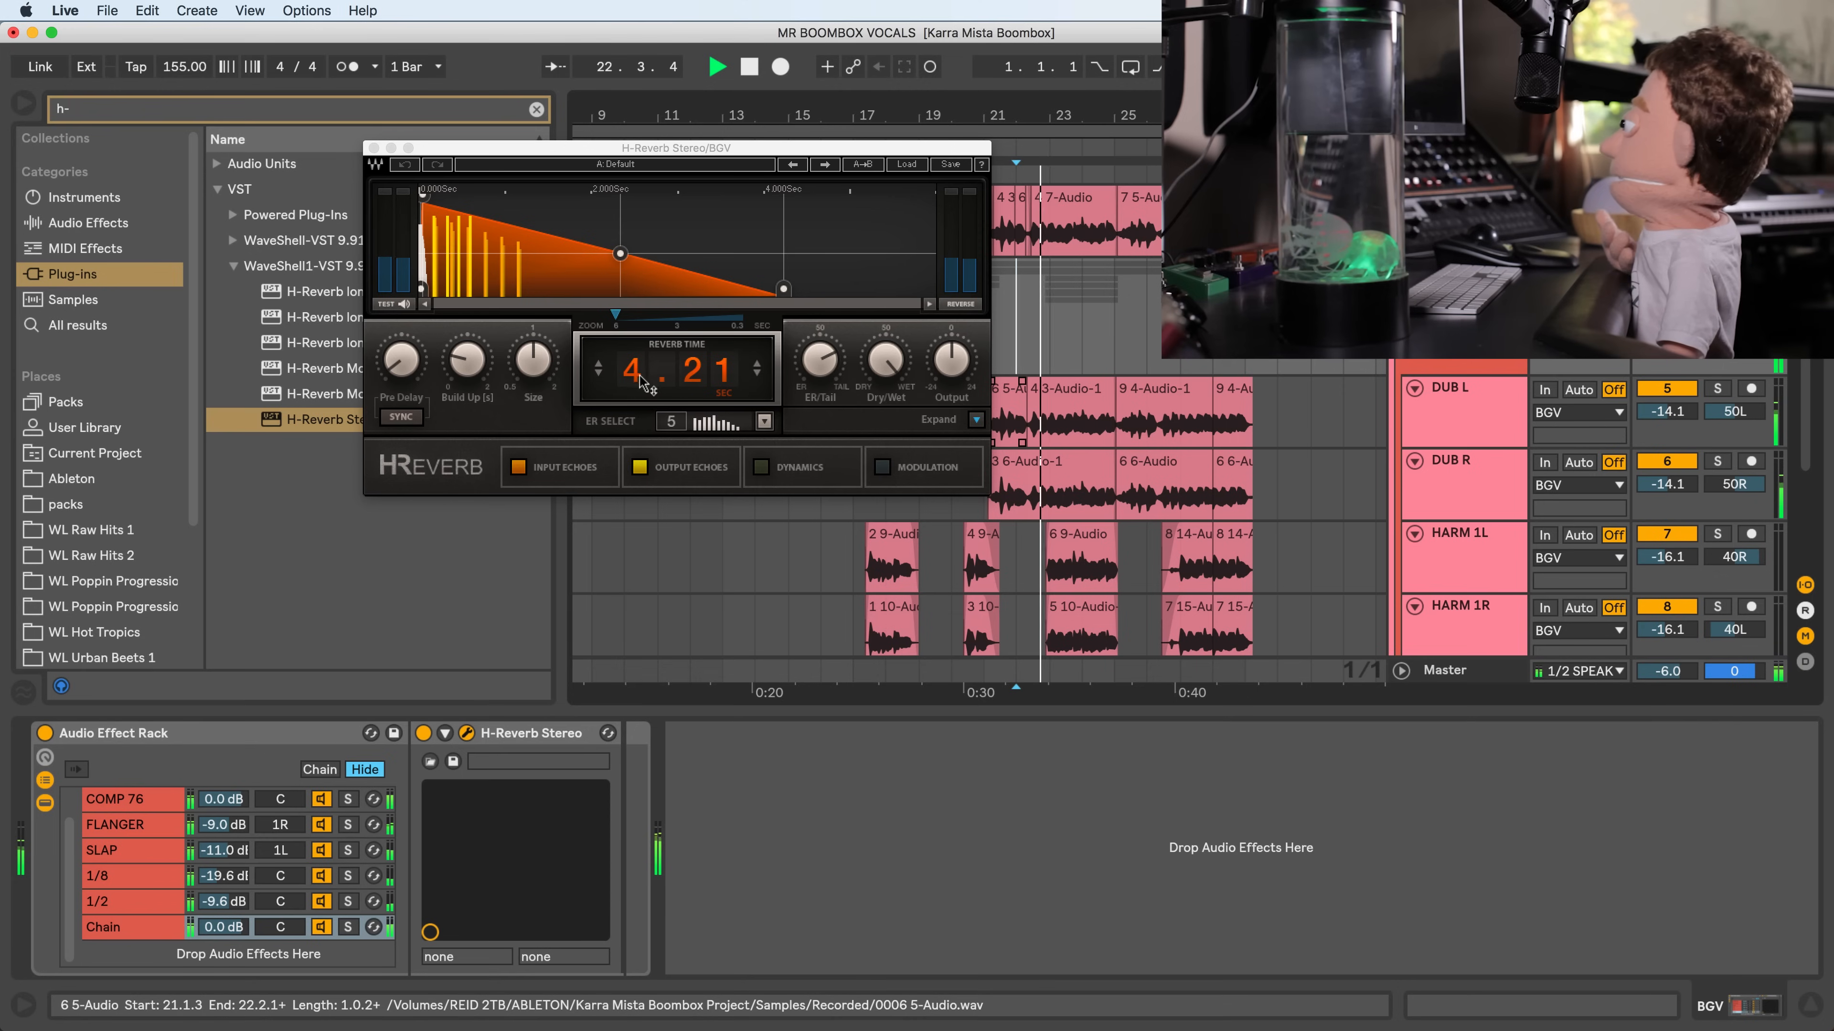
- Raise the H-Reverb size and pre-delay while auditioning the background vocals from bar 22
{"action": "left_click_drag", "start_coordinate": [534, 360], "coordinate": [533, 356]}
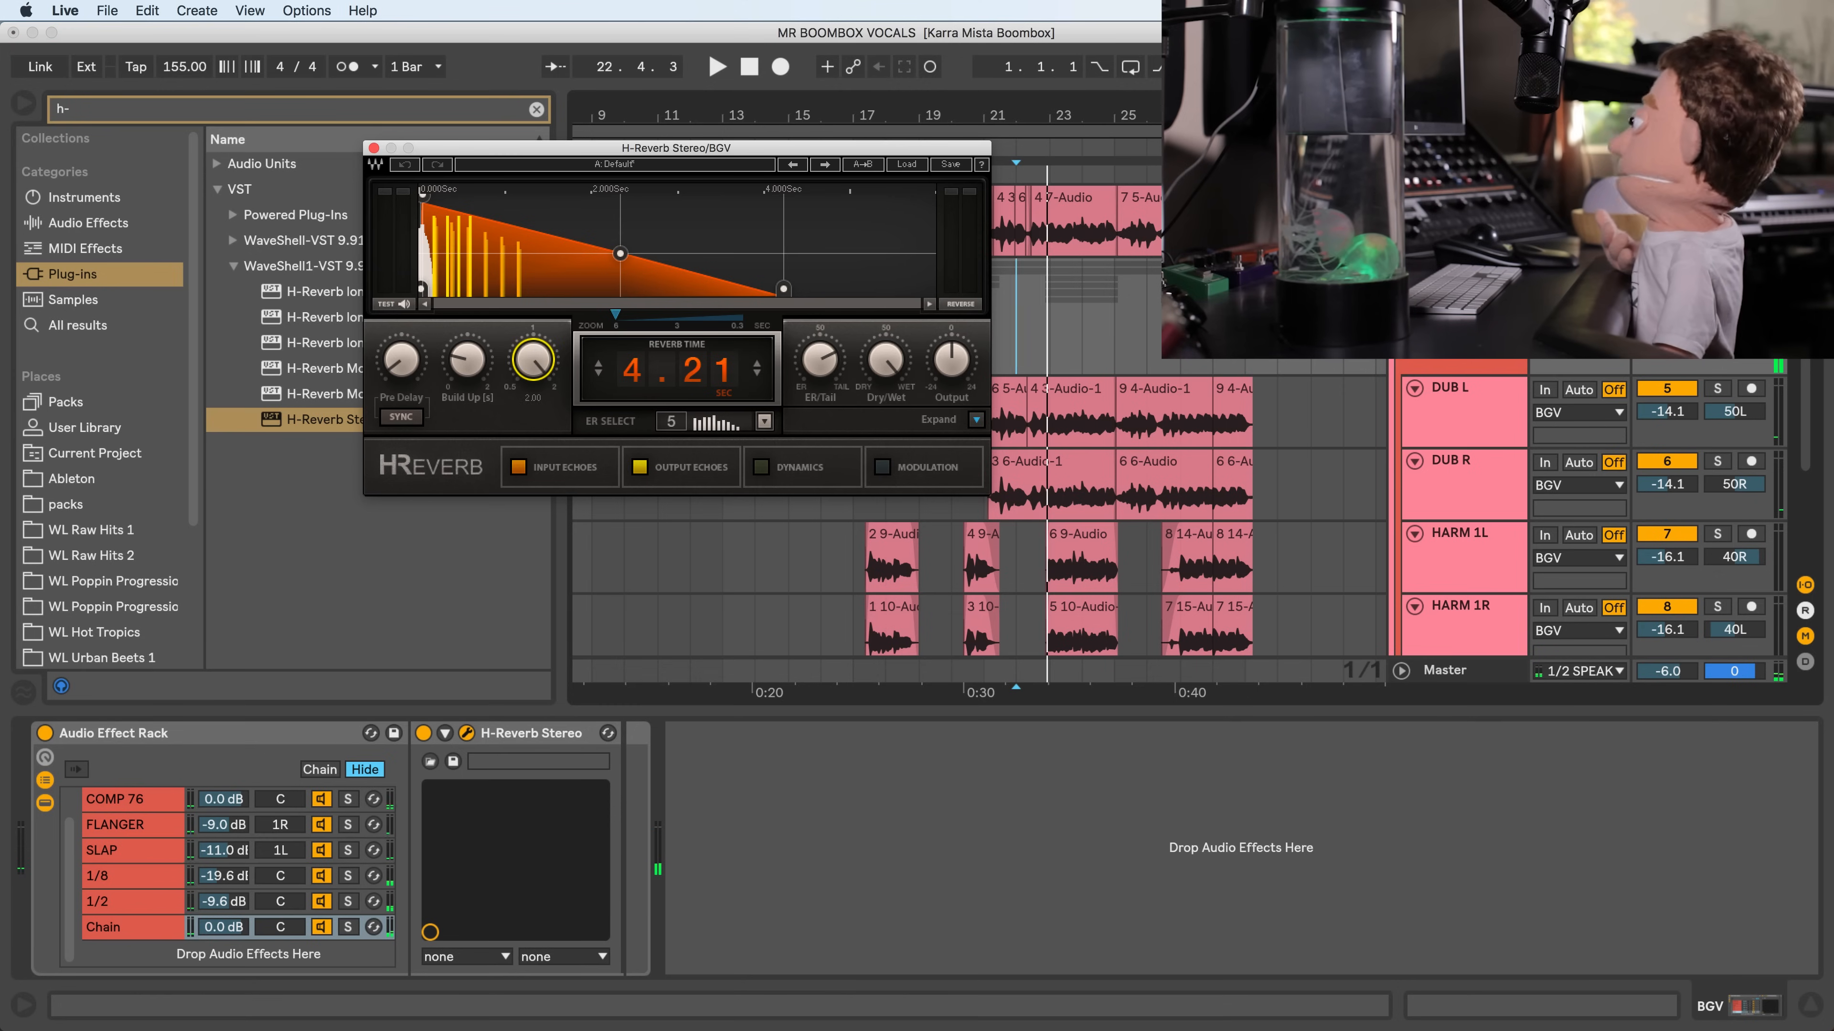
{"action": "key", "text": "space"}
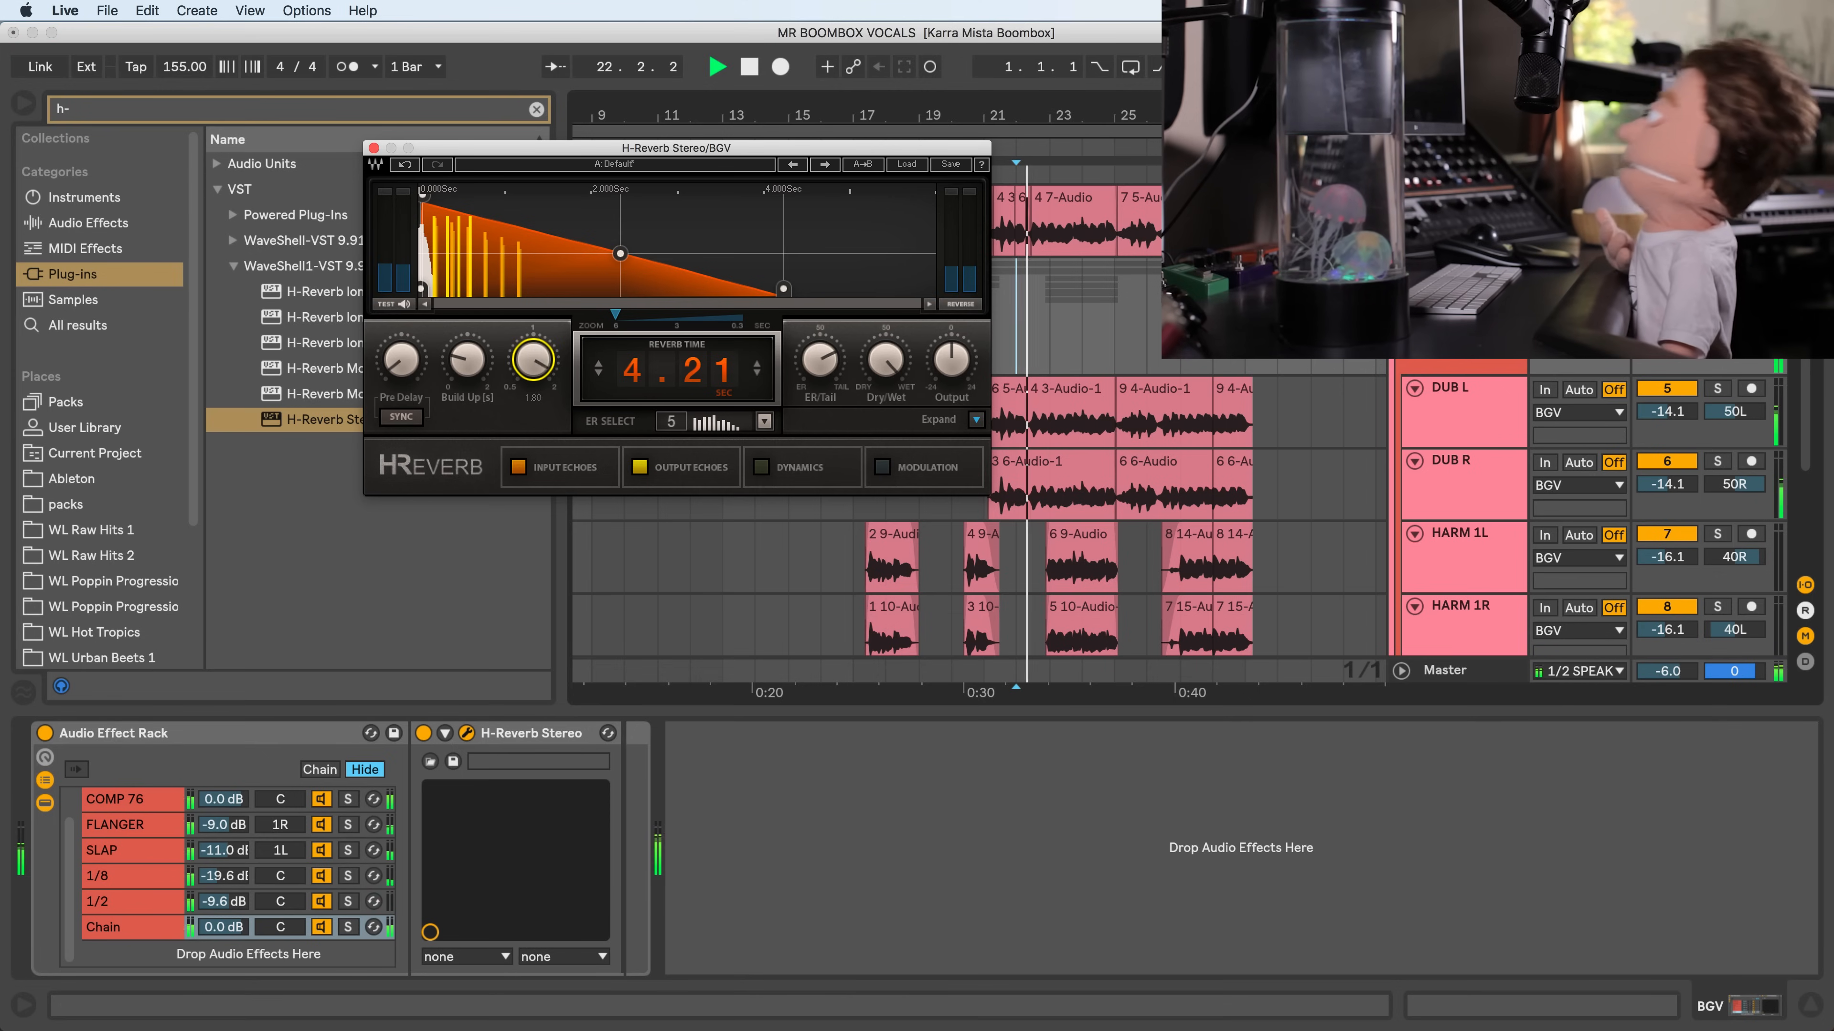
{"action": "left_click_drag", "start_coordinate": [532, 355], "coordinate": [530, 369]}
{"action": "left_click_drag", "start_coordinate": [402, 359], "coordinate": [401, 337]}
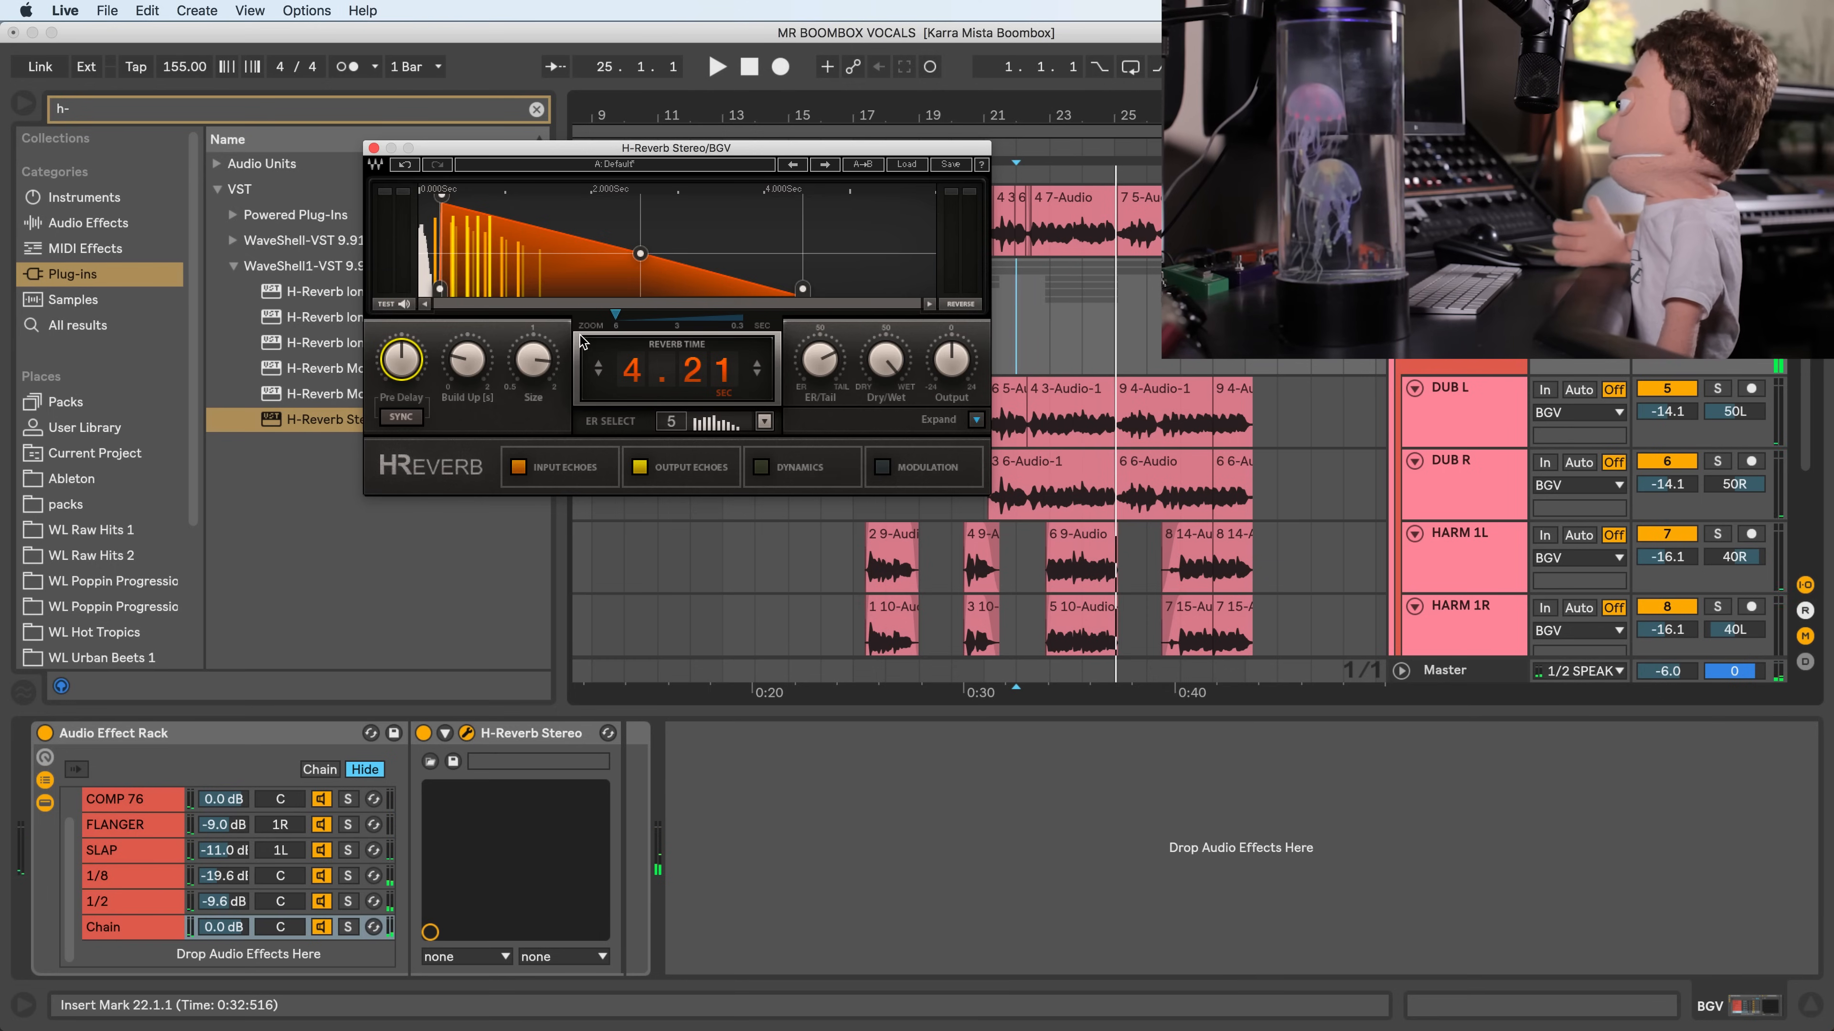
{"action": "left_click", "coordinate": [537, 361]}
{"action": "key", "text": "space"}
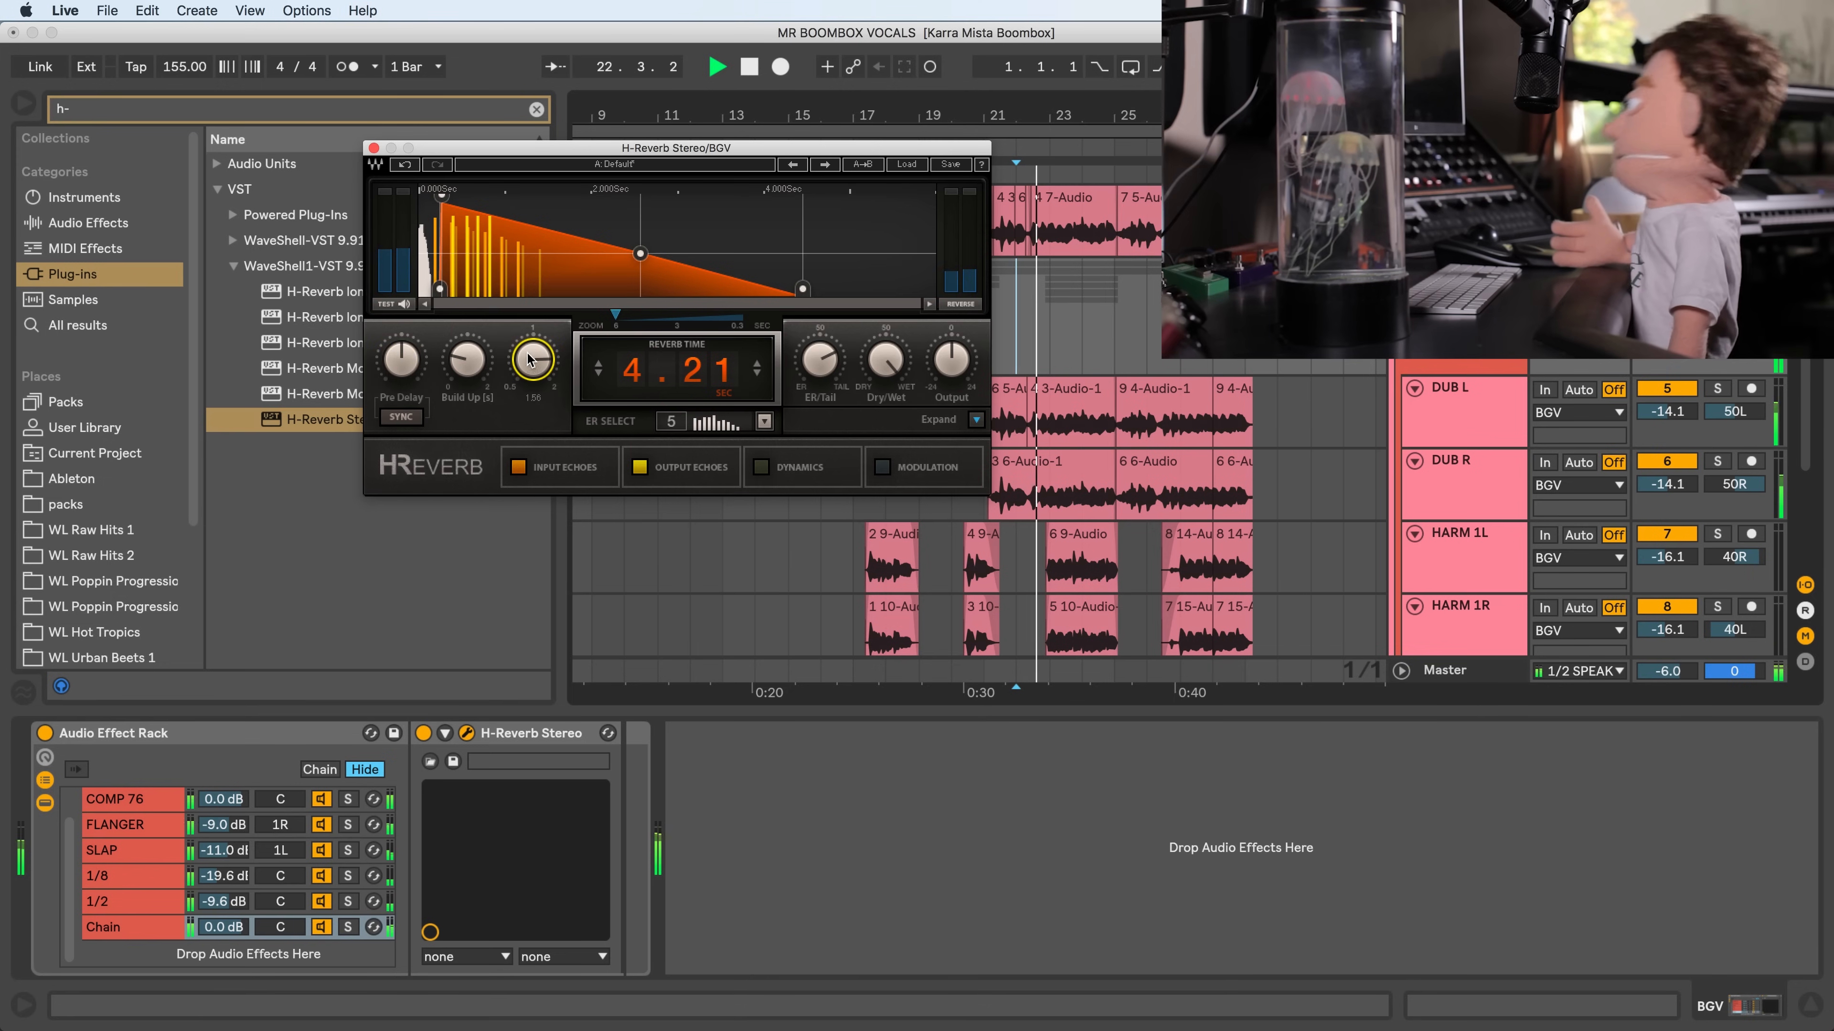
- Set the H-Reverb reverb time to 6.00 seconds and replay the background vocals
{"action": "left_click_drag", "start_coordinate": [758, 358], "coordinate": [757, 298]}
{"action": "key", "text": "space"}
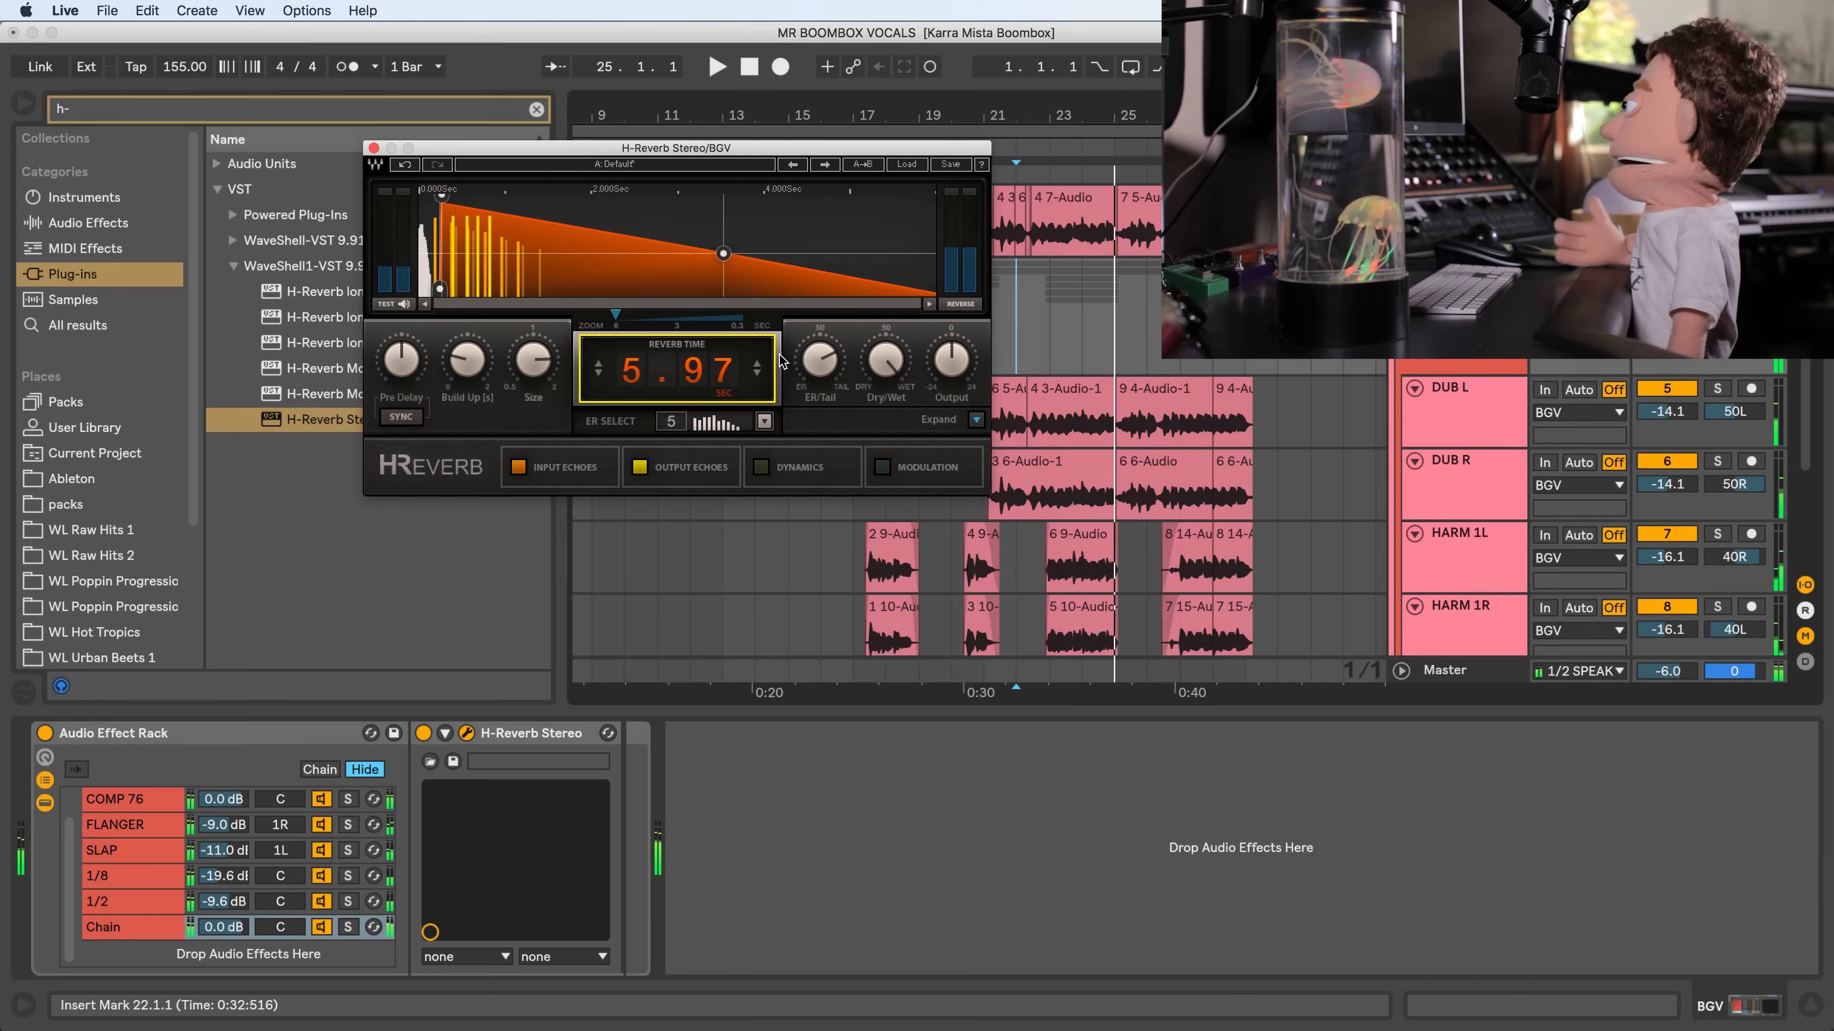
{"action": "left_click_drag", "start_coordinate": [758, 368], "coordinate": [763, 338]}
{"action": "key", "text": "space"}
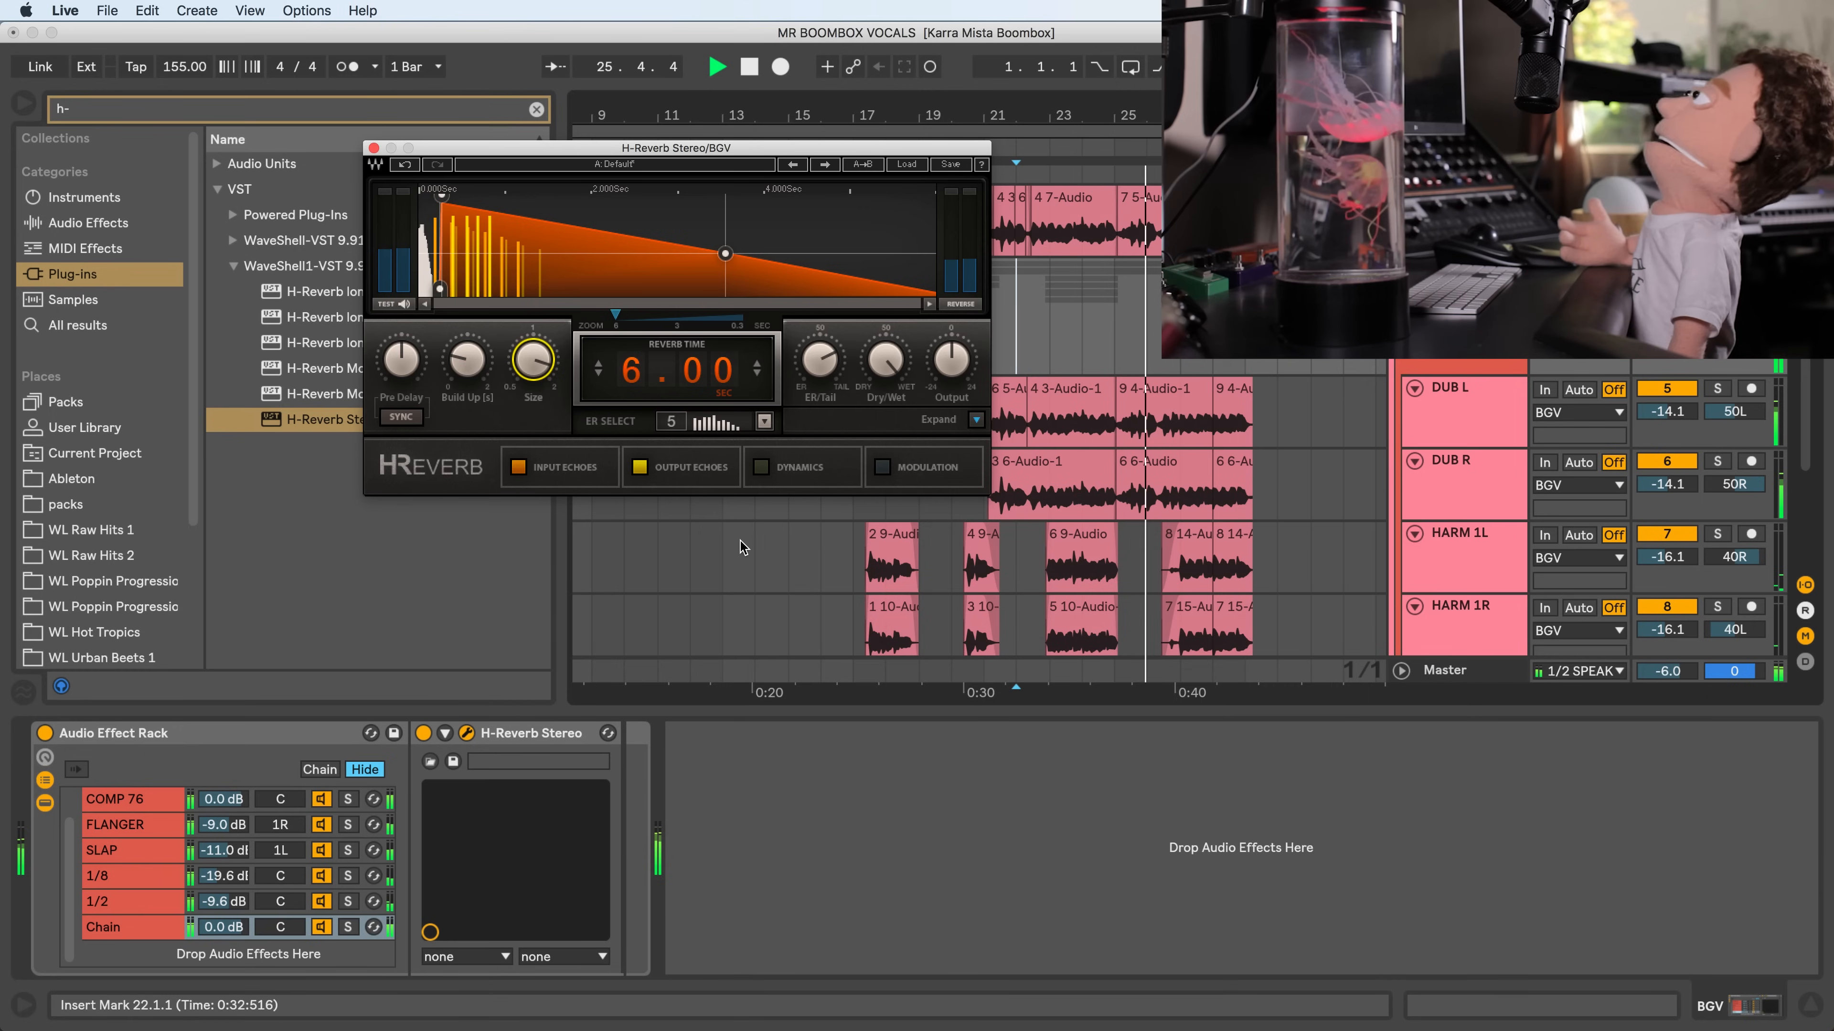
- Lower the BGV reverb chain to -11.2 dB, rename it REV LONG and close the H-Reverb window
{"action": "left_click", "coordinate": [224, 927]}
{"action": "left_click_drag", "start_coordinate": [224, 927], "coordinate": [224, 959]}
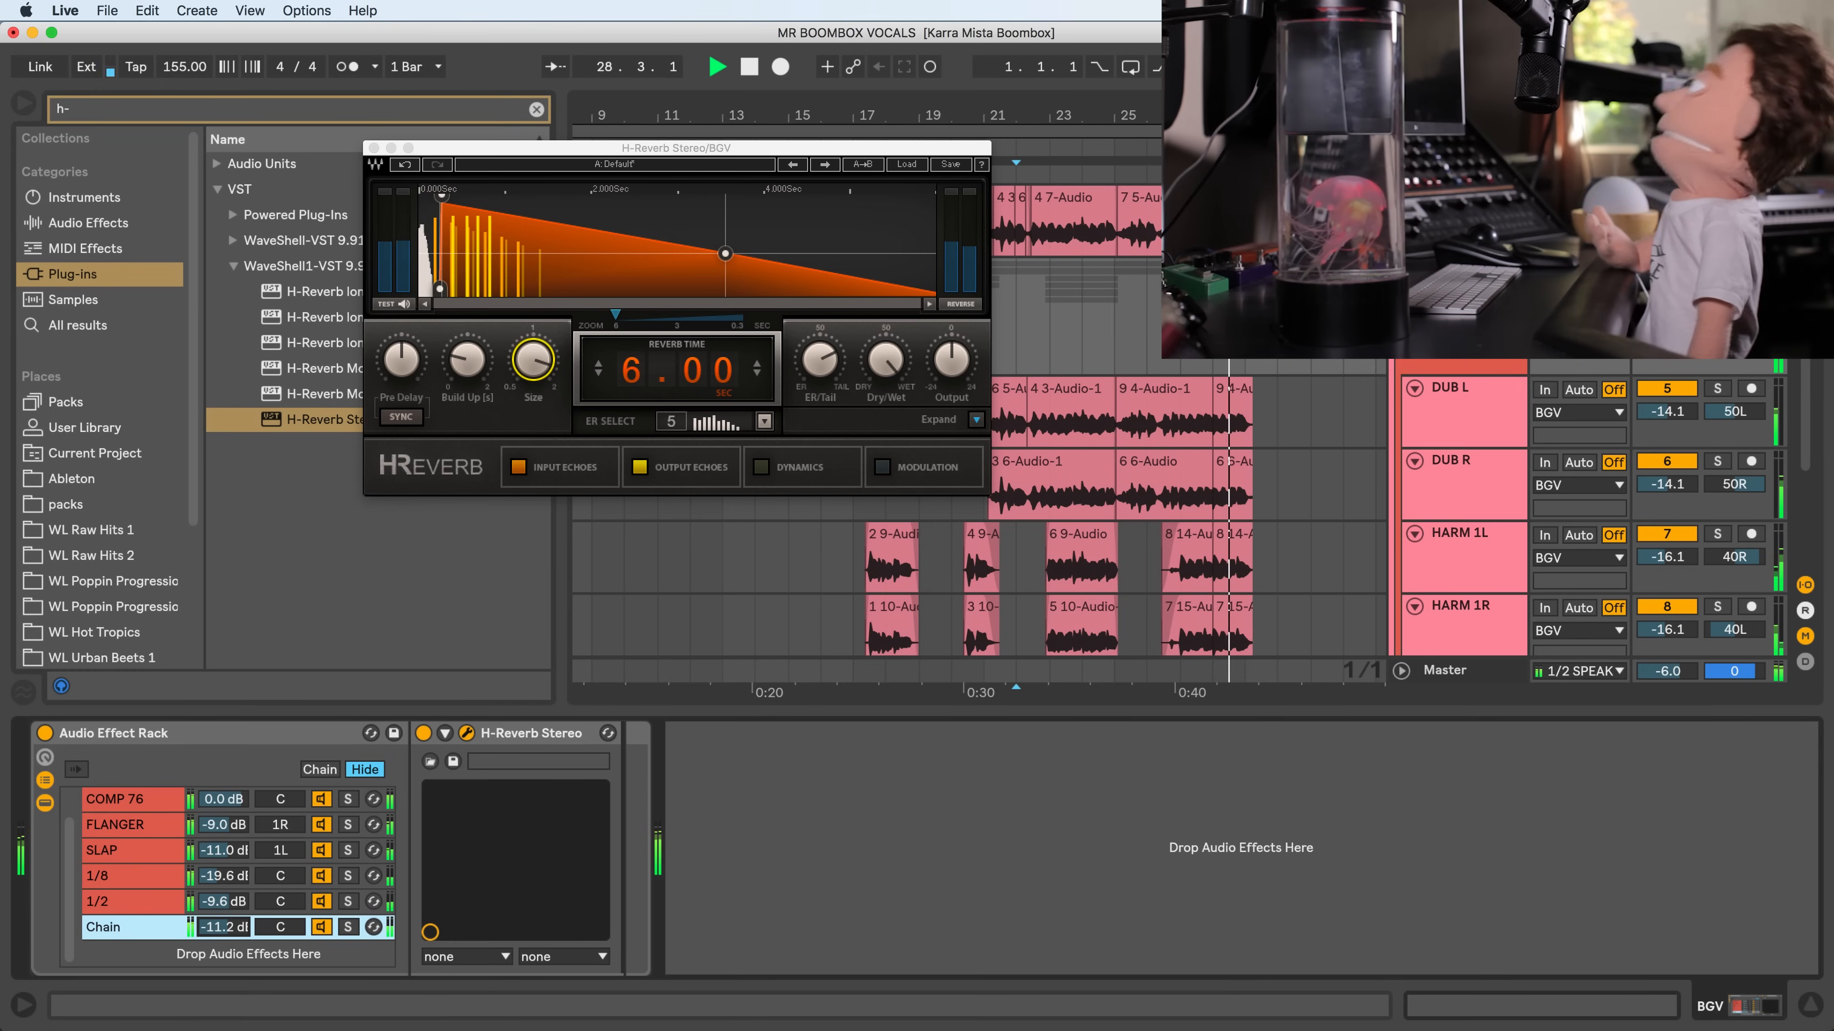
{"action": "key", "text": "space"}
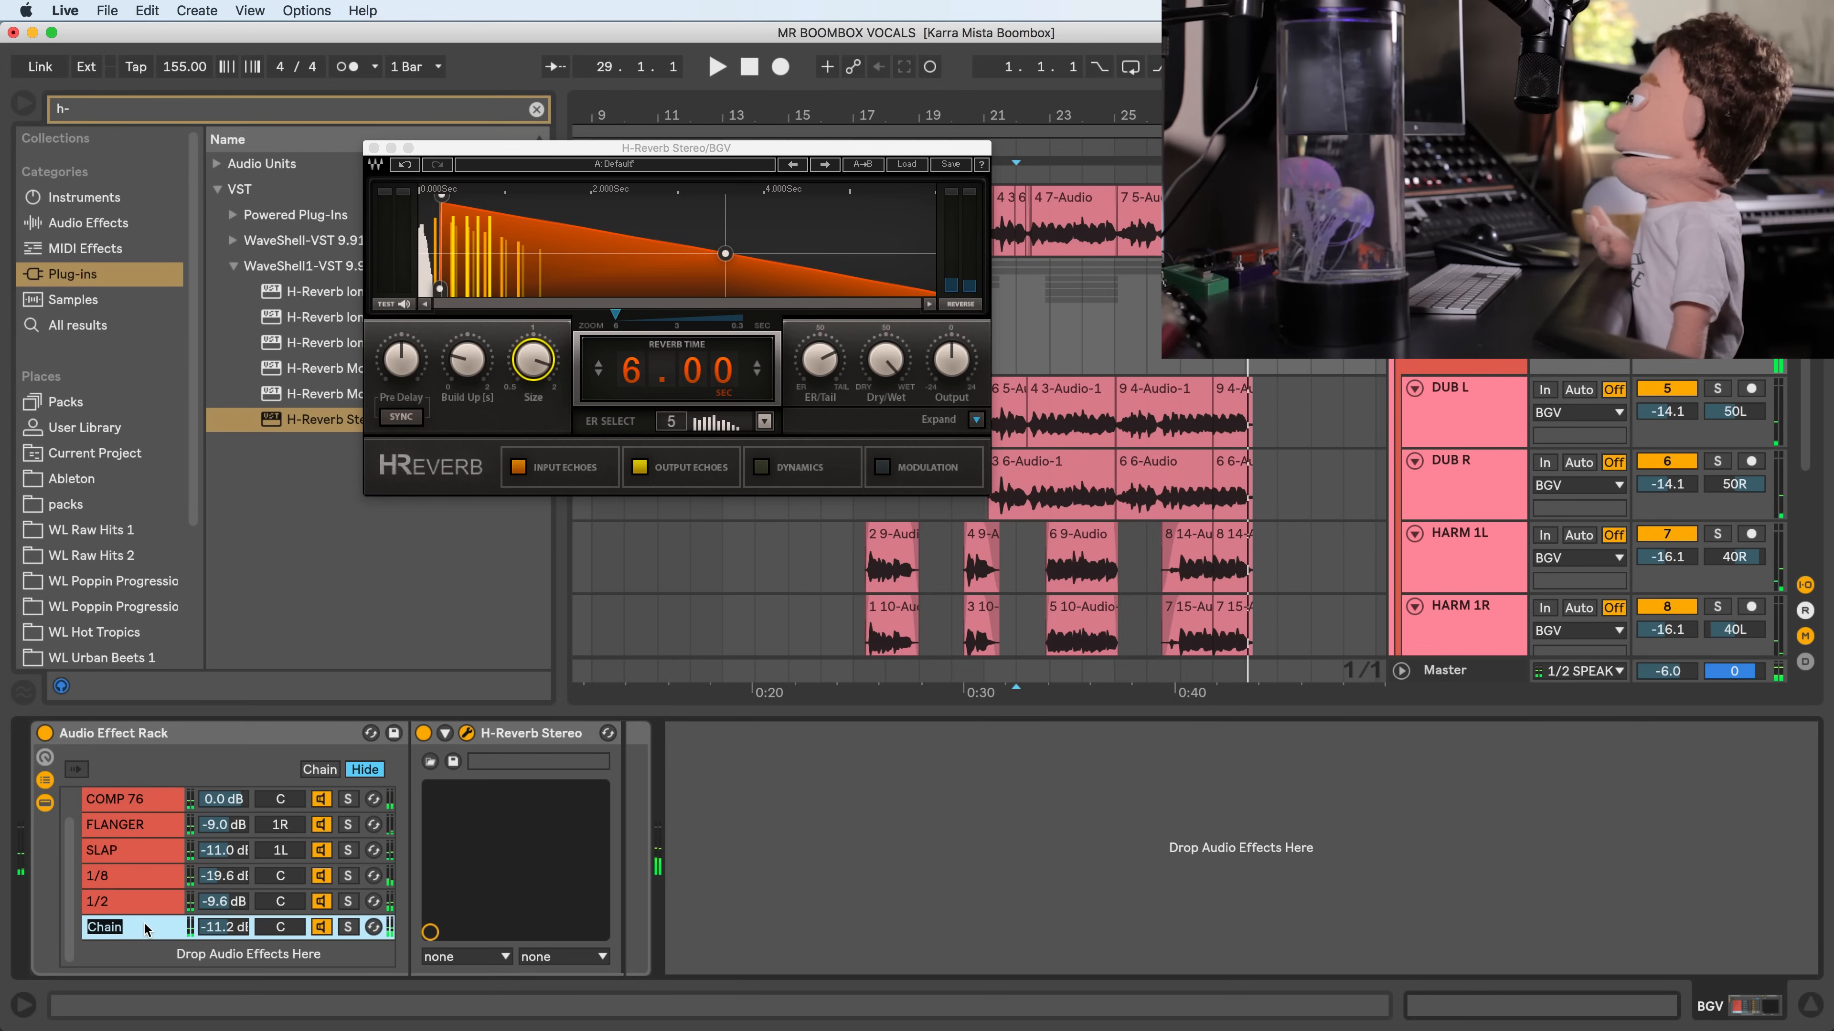
{"action": "left_click", "coordinate": [144, 930]}
{"action": "type", "text": "REV LONG"}
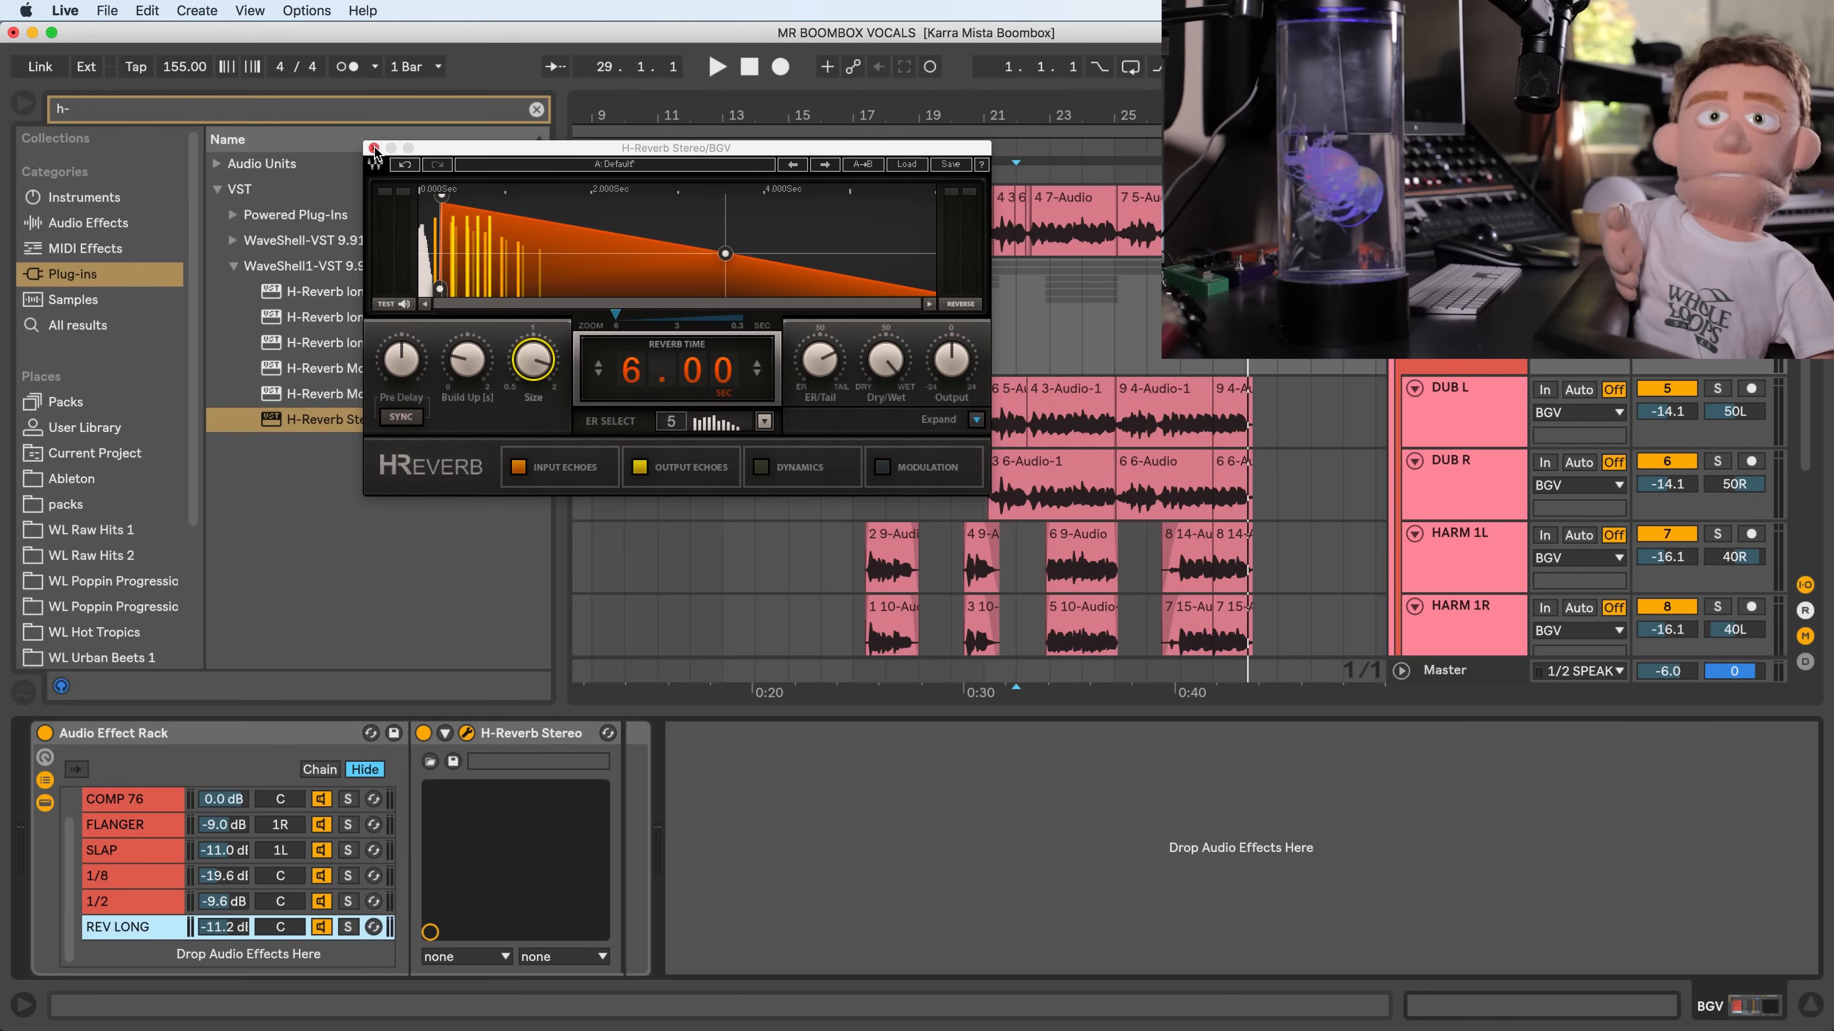
{"action": "left_click", "coordinate": [374, 149]}
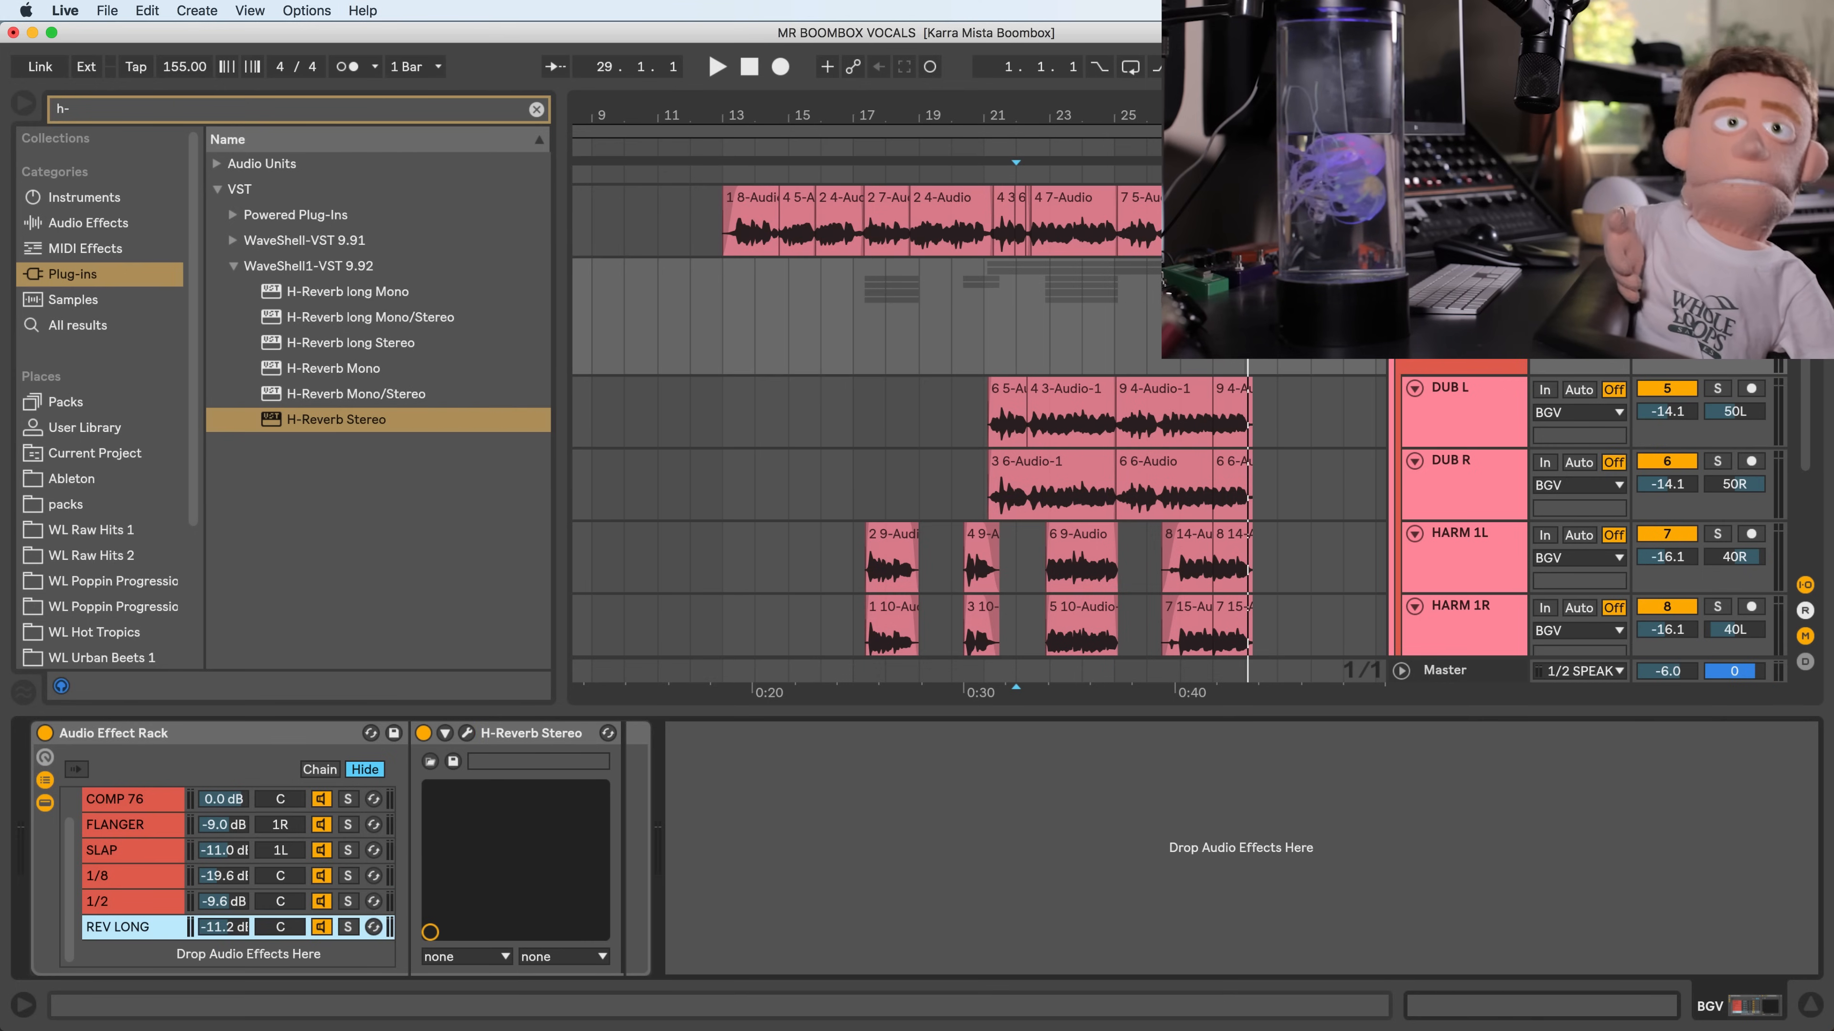
- Add a new chain at -17.0 dB to the LEAD track's rack and load ValhallaVintageVerb into it
{"action": "left_click", "coordinate": [1464, 198]}
{"action": "right_click", "coordinate": [397, 964]}
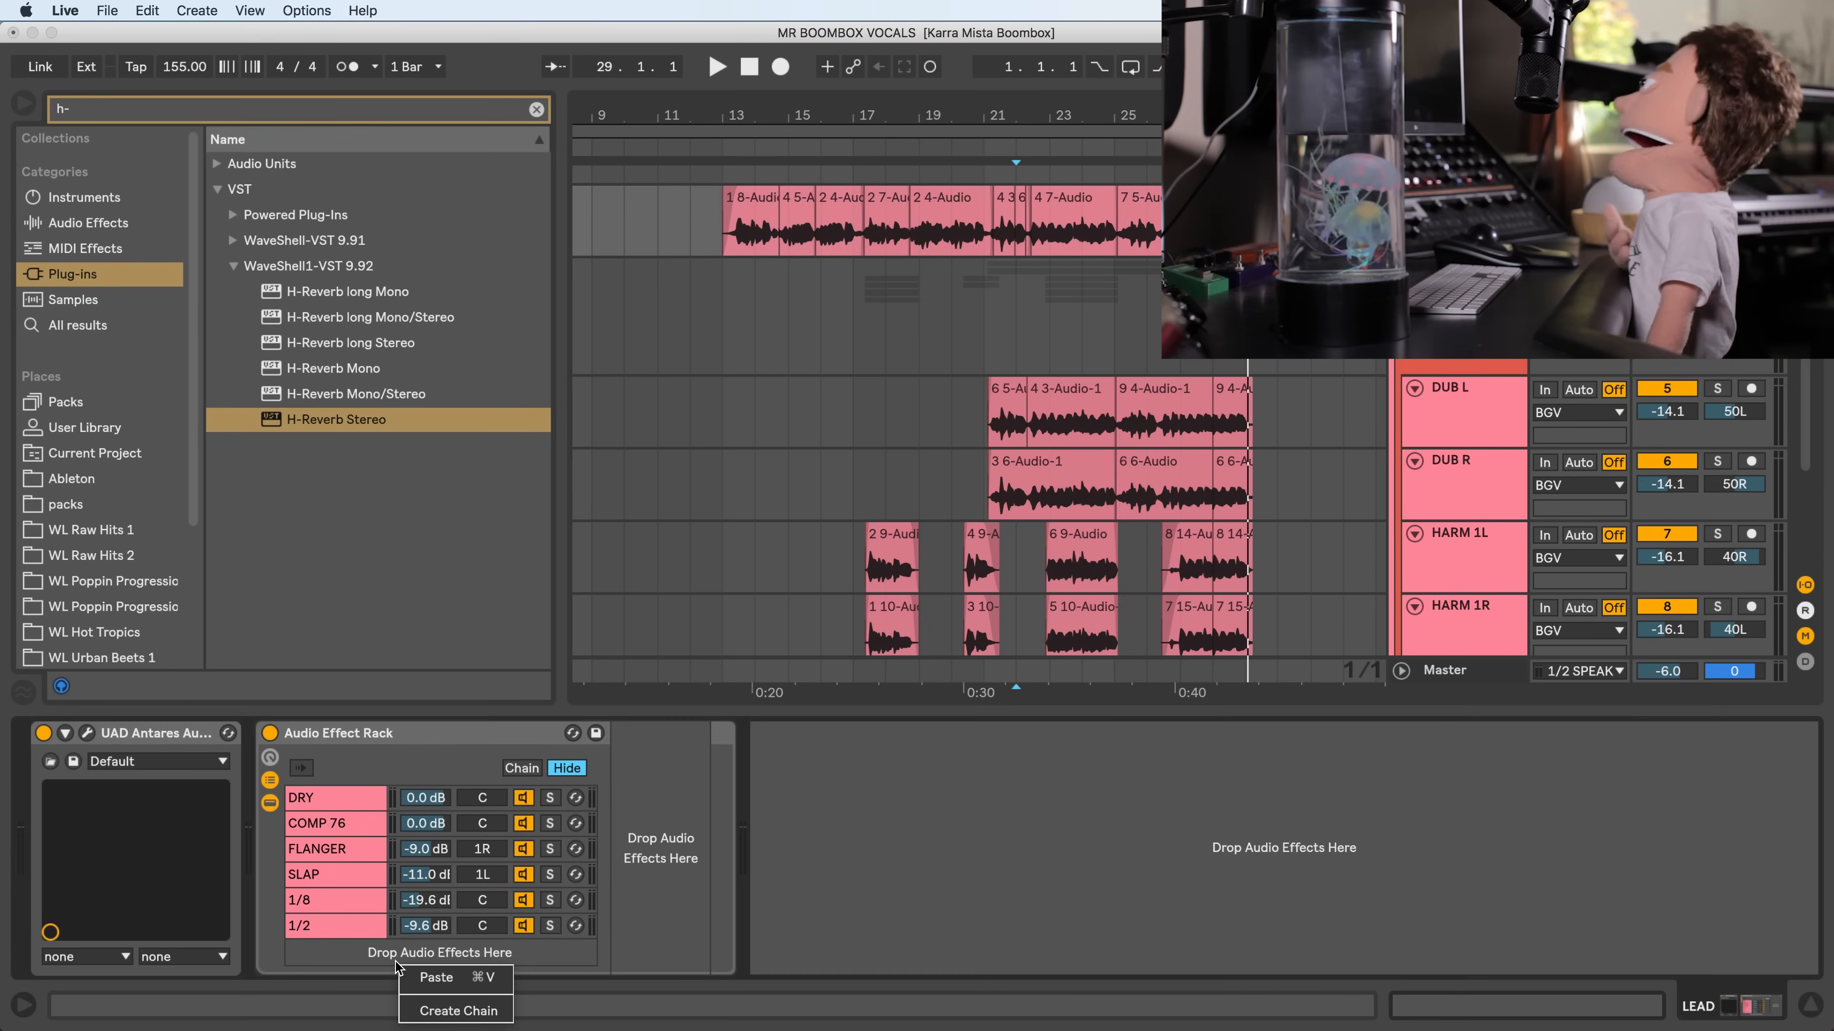
{"action": "left_click", "coordinate": [438, 1010]}
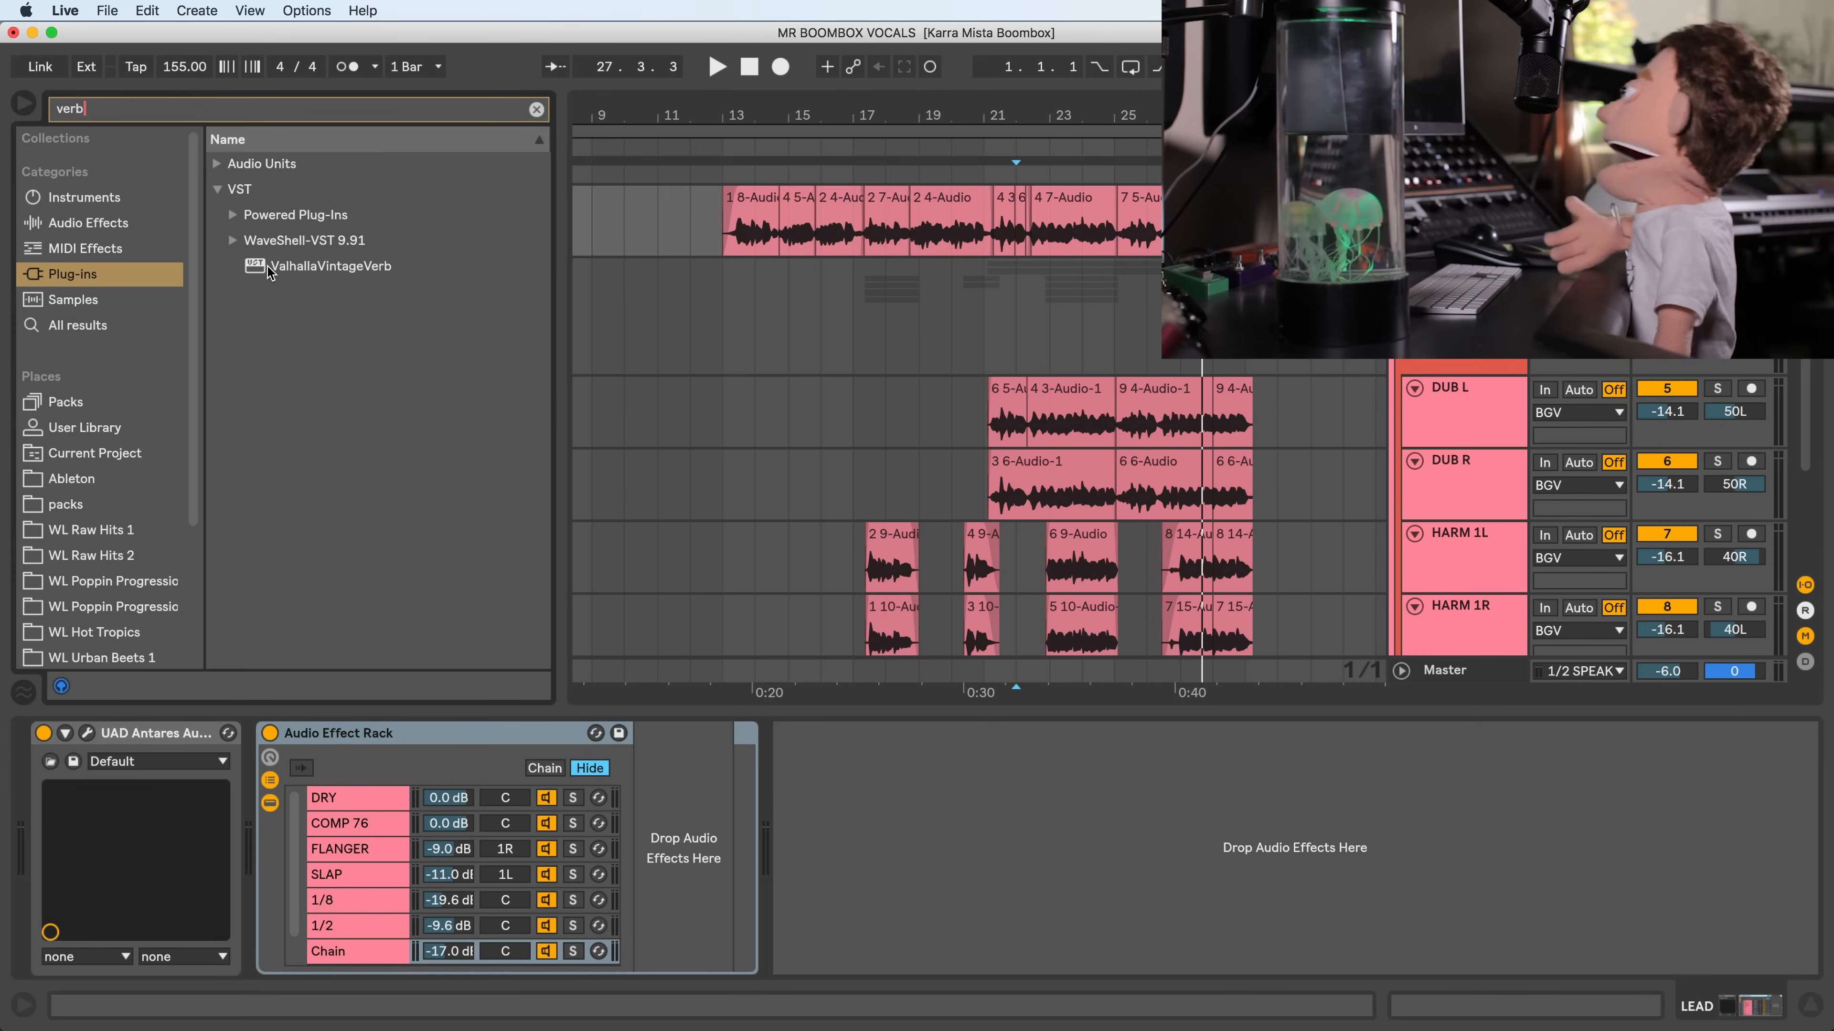
{"action": "left_click_drag", "start_coordinate": [268, 267], "coordinate": [691, 867]}
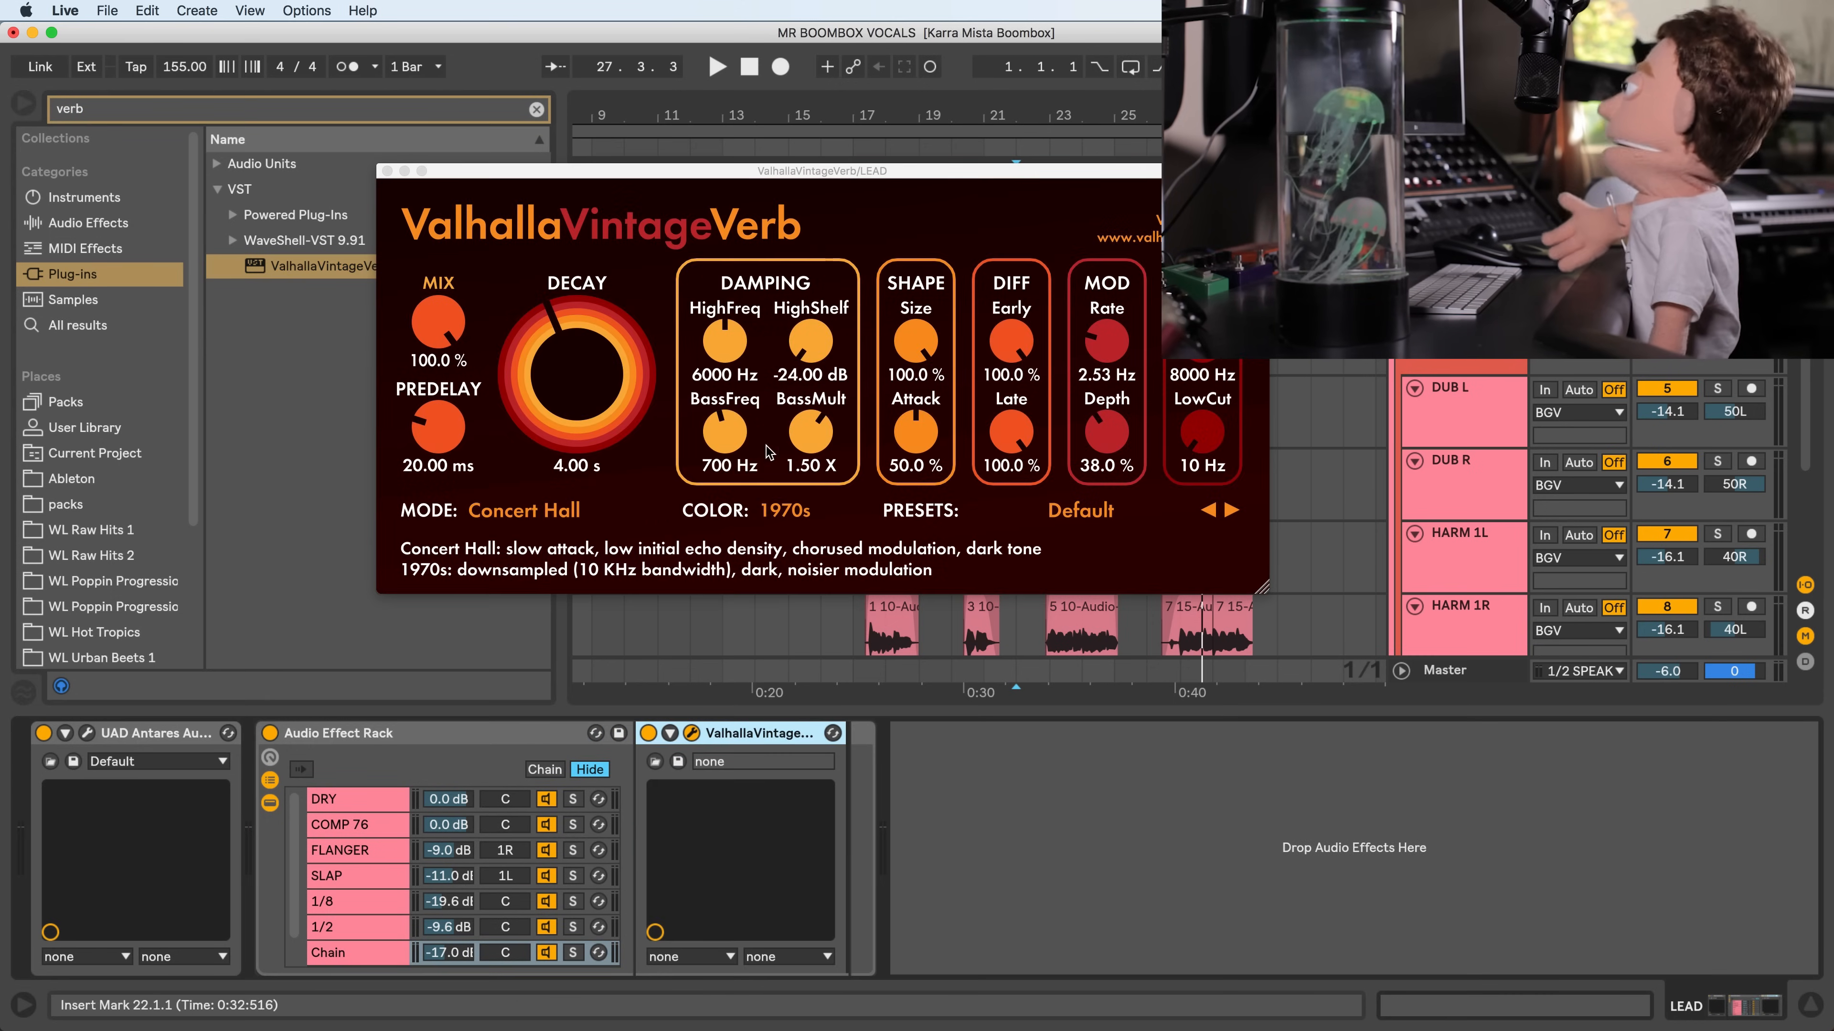
- Set ValhallaVintageVerb to the 1980s color with a 0.20 s decay and play from bar 22
{"action": "left_click", "coordinate": [780, 515]}
{"action": "left_click", "coordinate": [795, 562]}
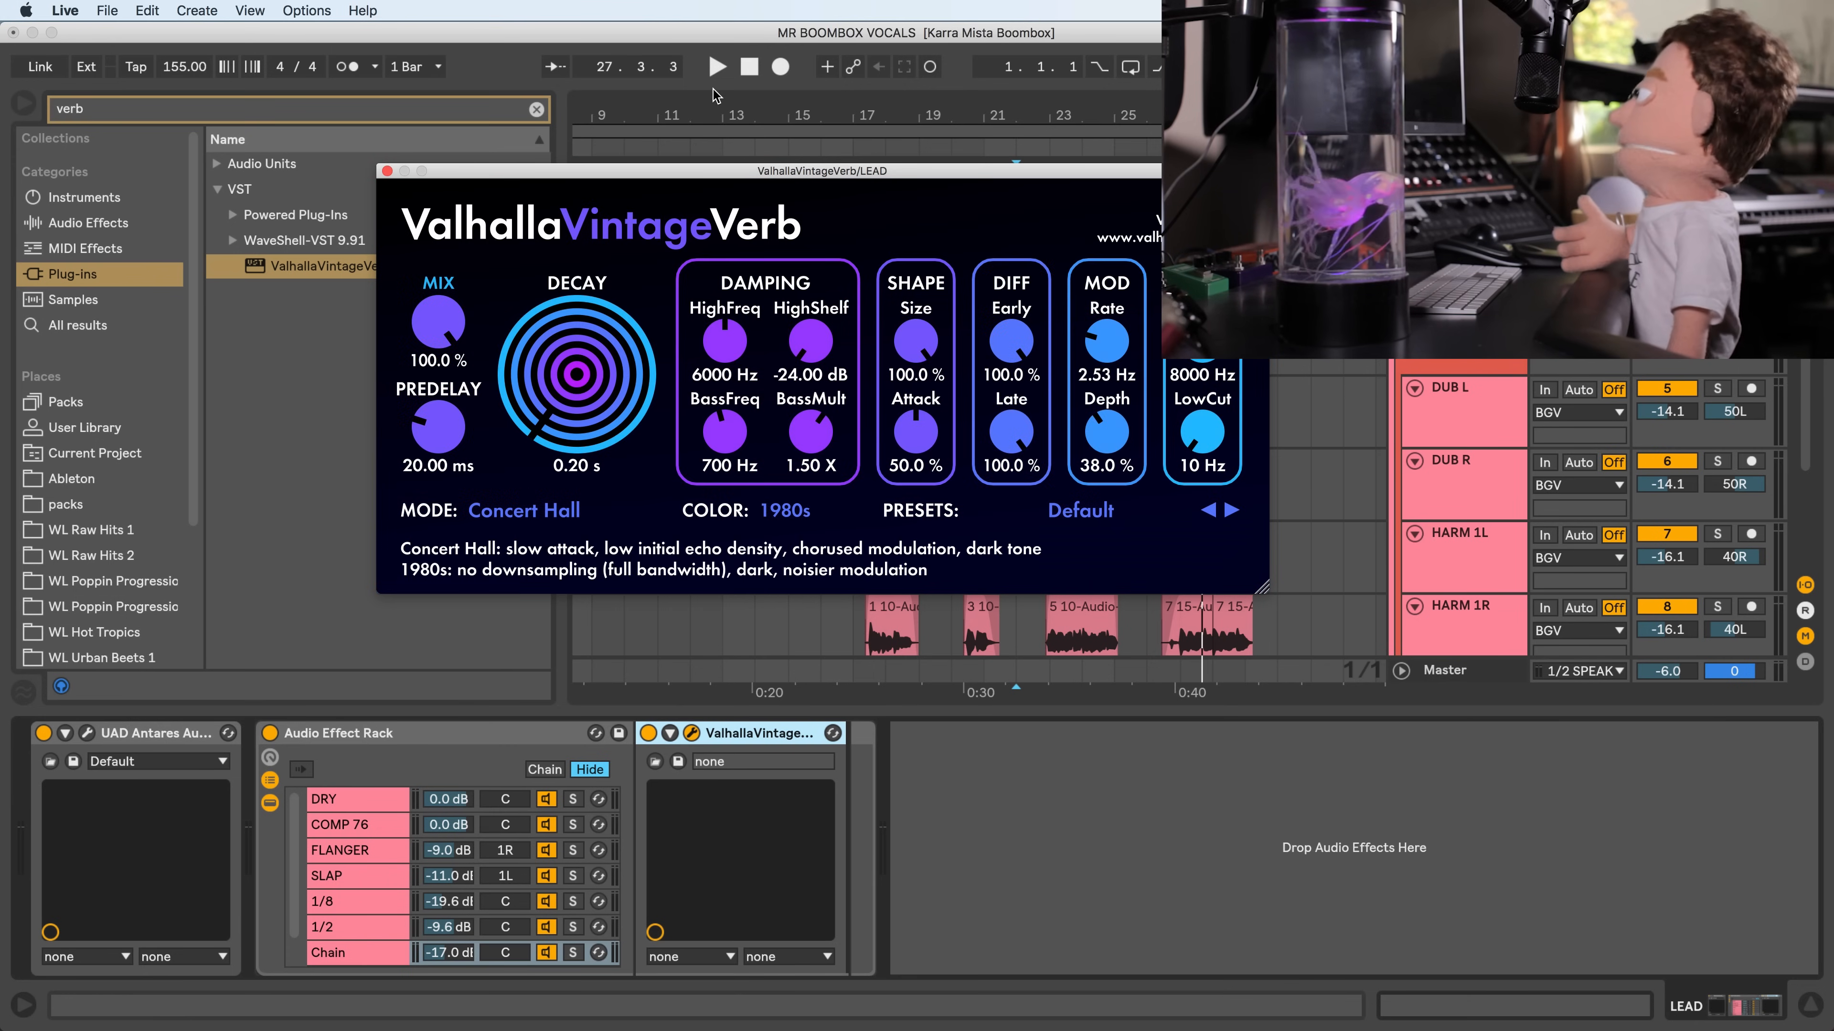
{"action": "left_click_drag", "start_coordinate": [673, 177], "coordinate": [729, 514]}
{"action": "key", "text": "space"}
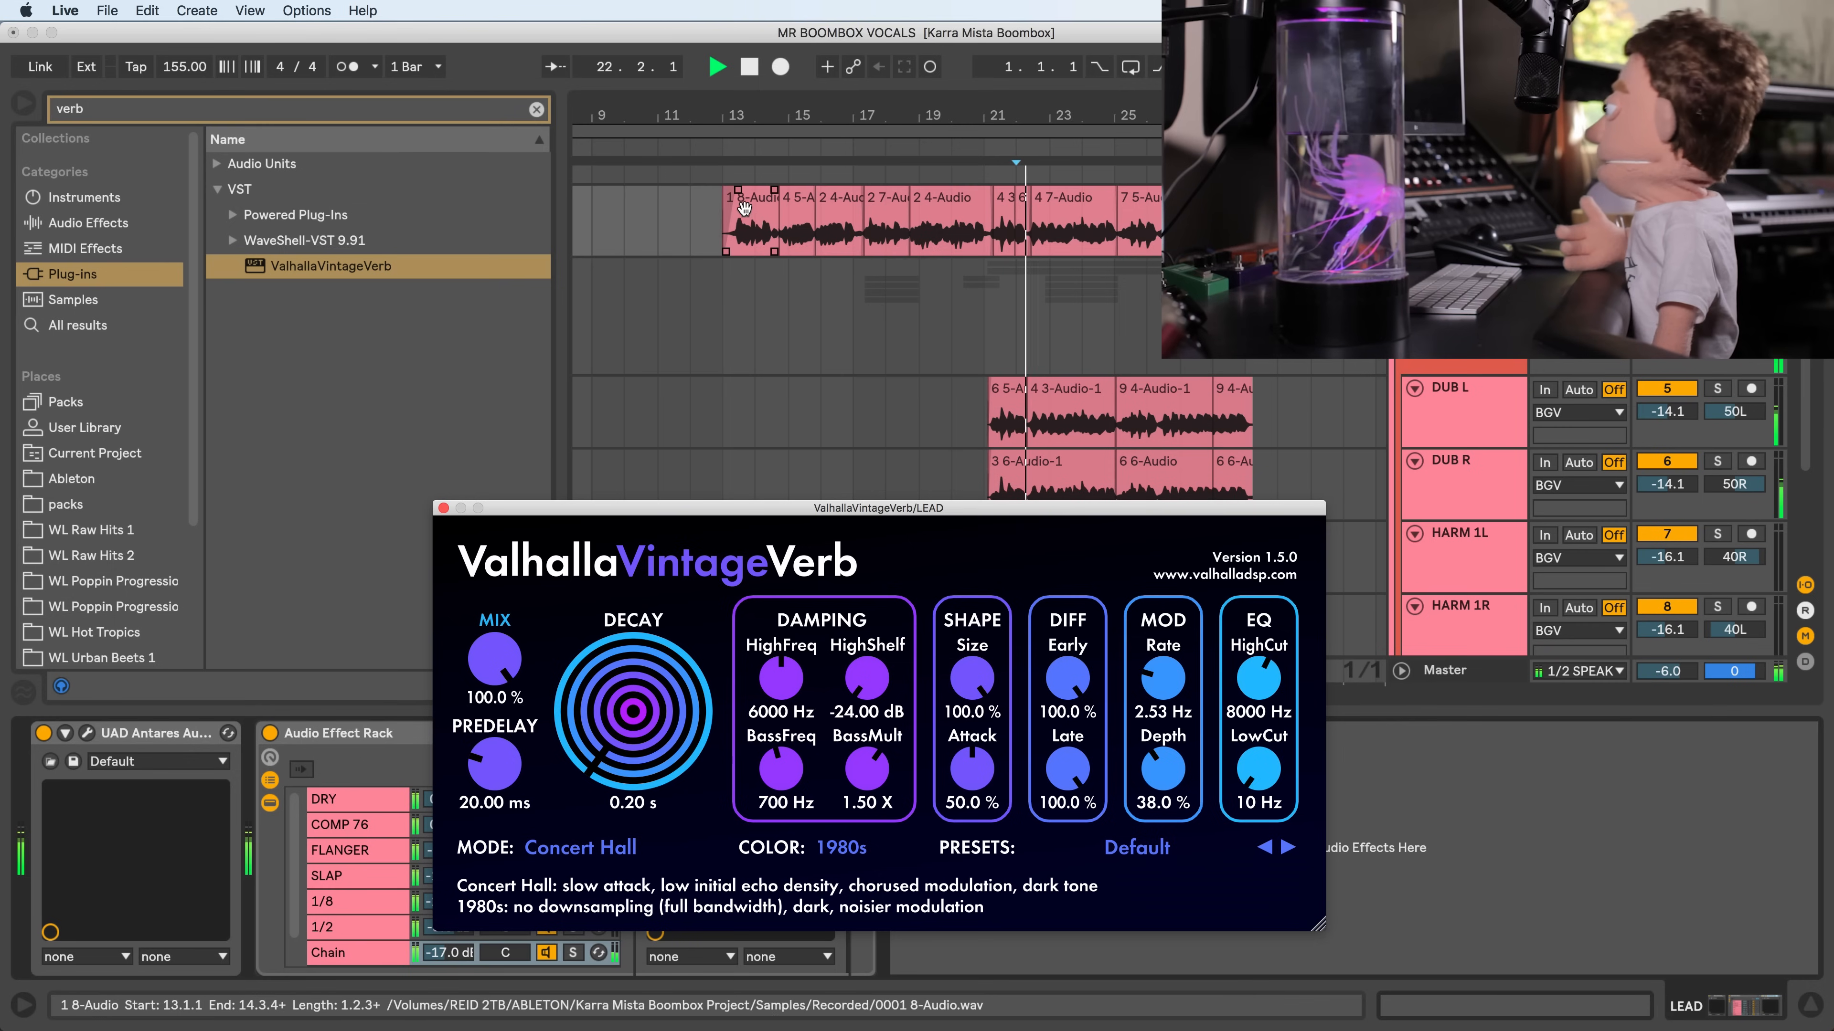
- Play the lead vocal from bar 13 and set the new reverb chain's volume to -23.0 dB
{"action": "left_click", "coordinate": [719, 220]}
{"action": "left_click_drag", "start_coordinate": [765, 515], "coordinate": [724, 156]}
{"action": "key", "text": "space"}
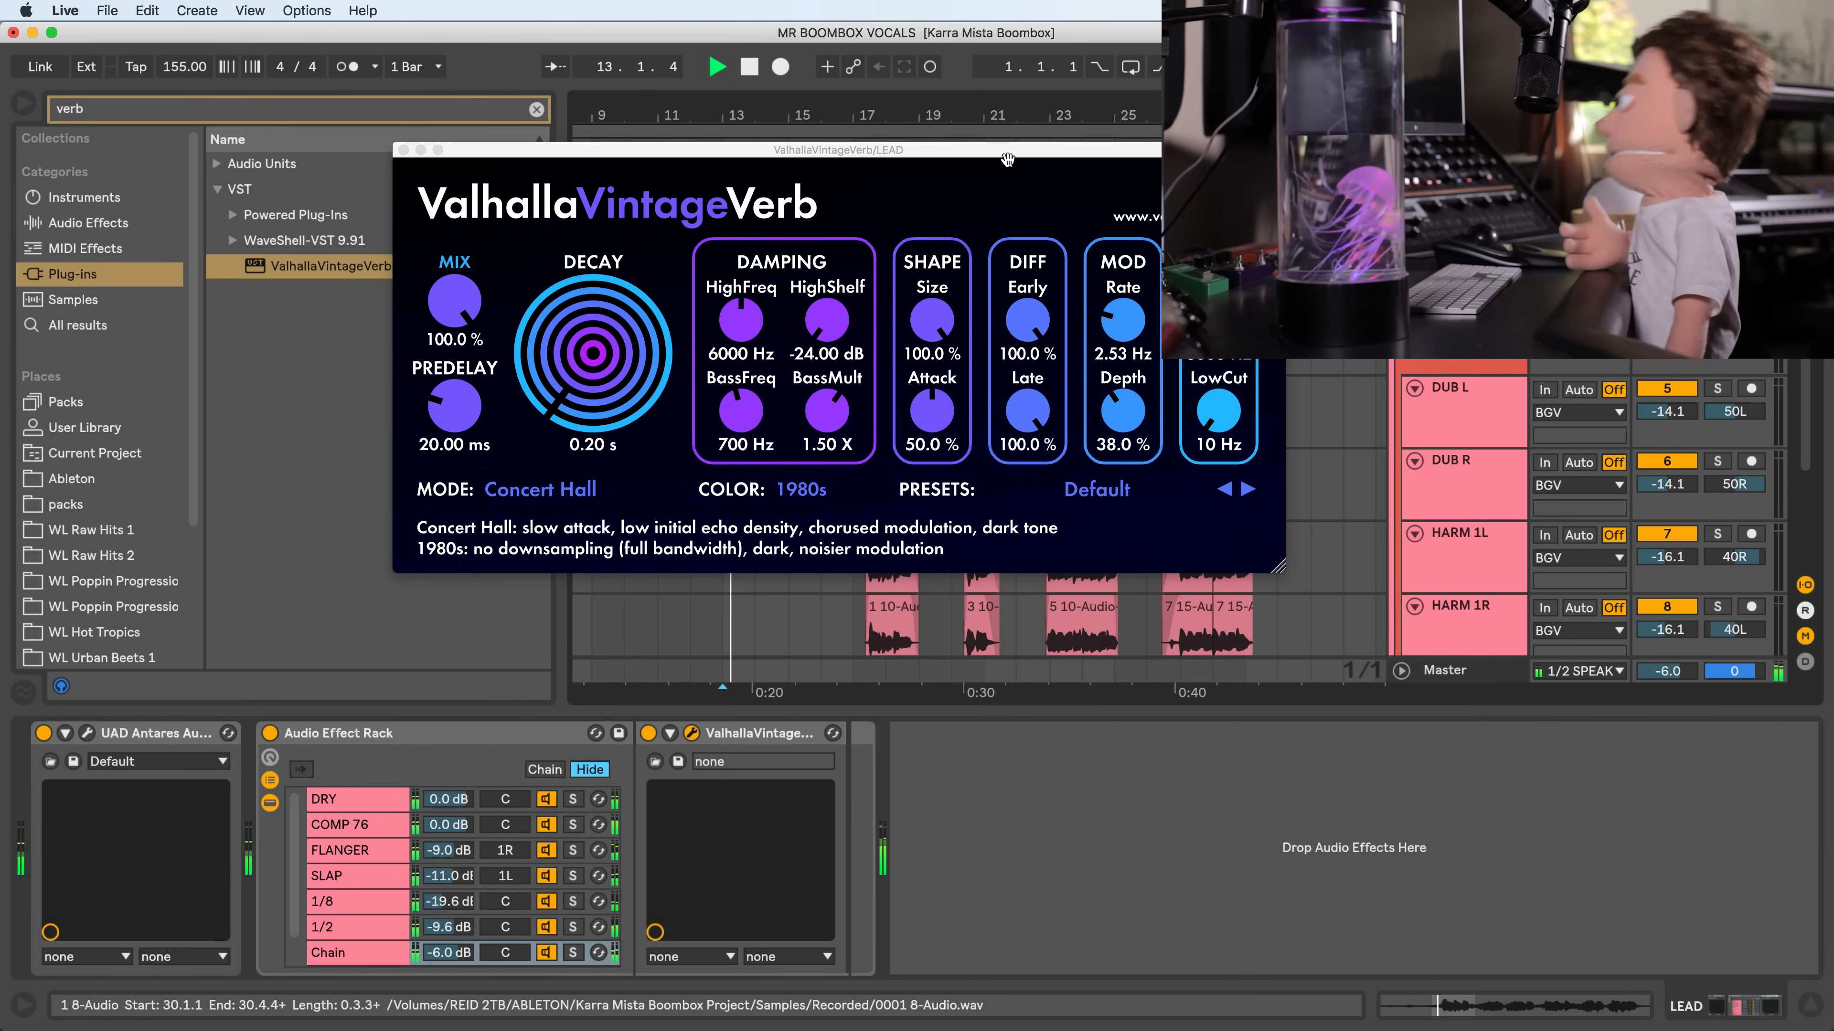
{"action": "left_click_drag", "start_coordinate": [987, 150], "coordinate": [1103, 270]}
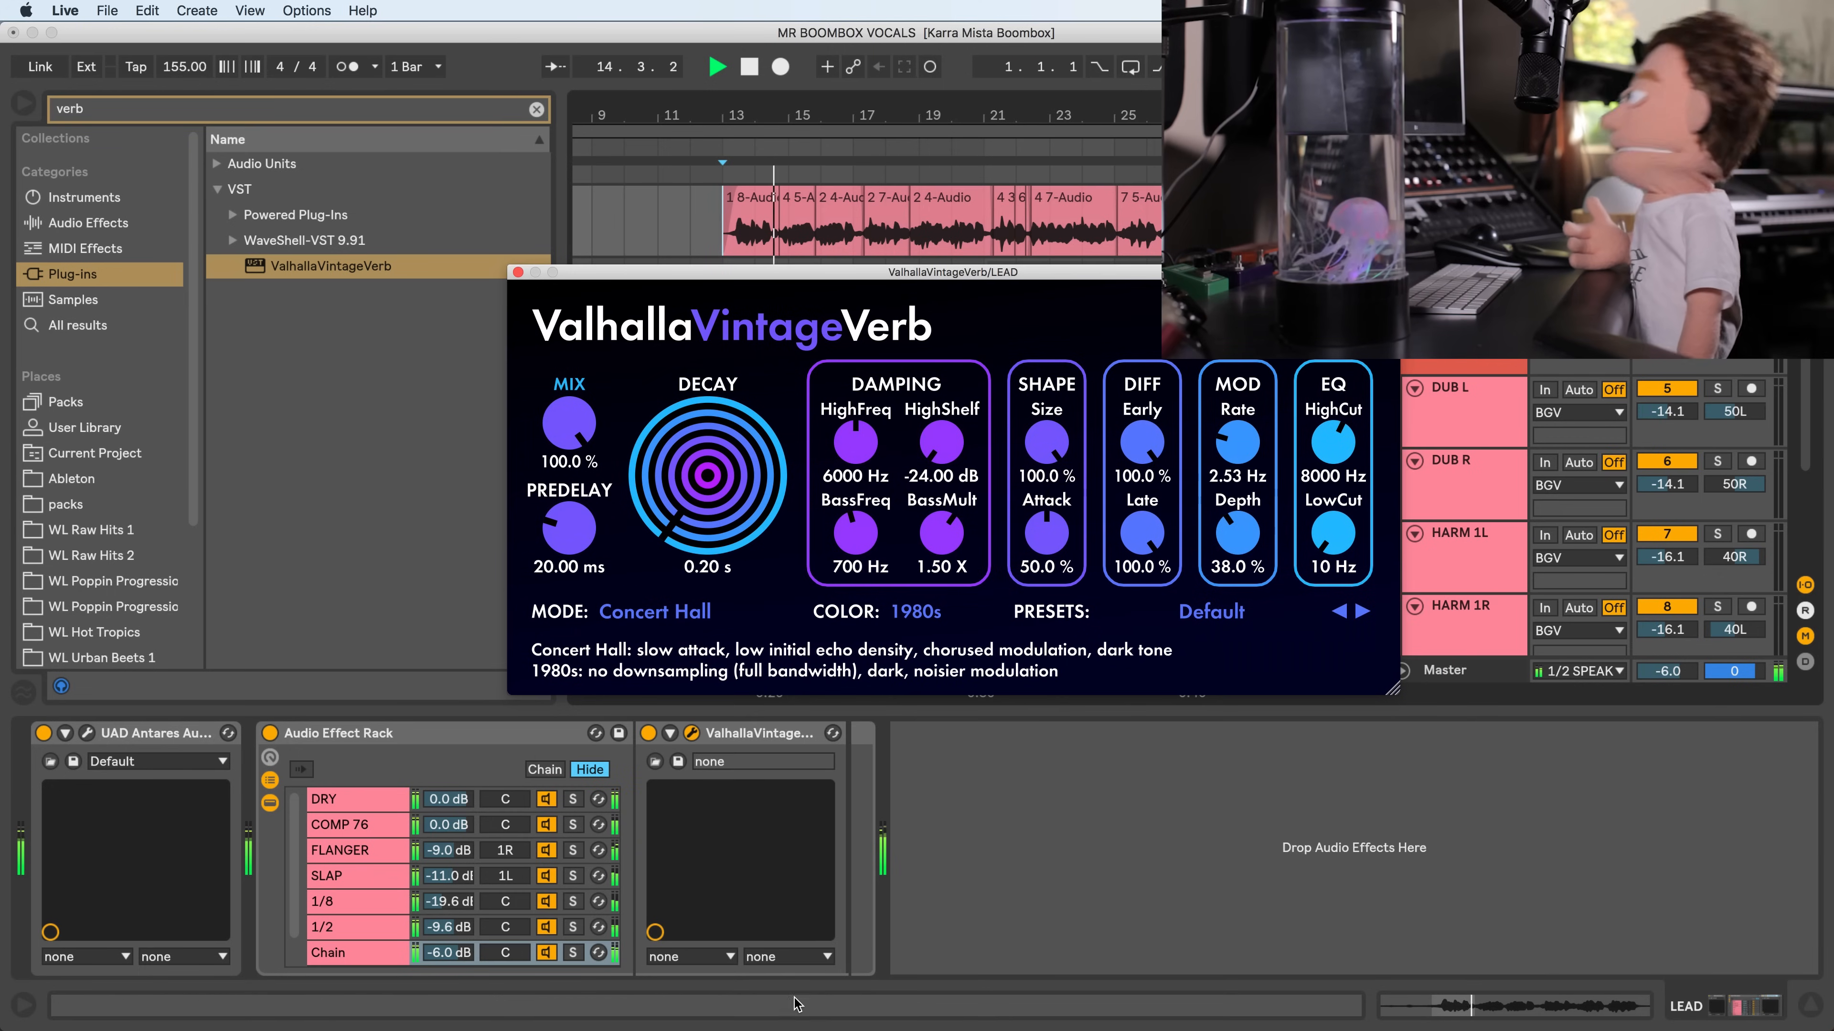
{"action": "left_click_drag", "start_coordinate": [430, 952], "coordinate": [430, 1004]}
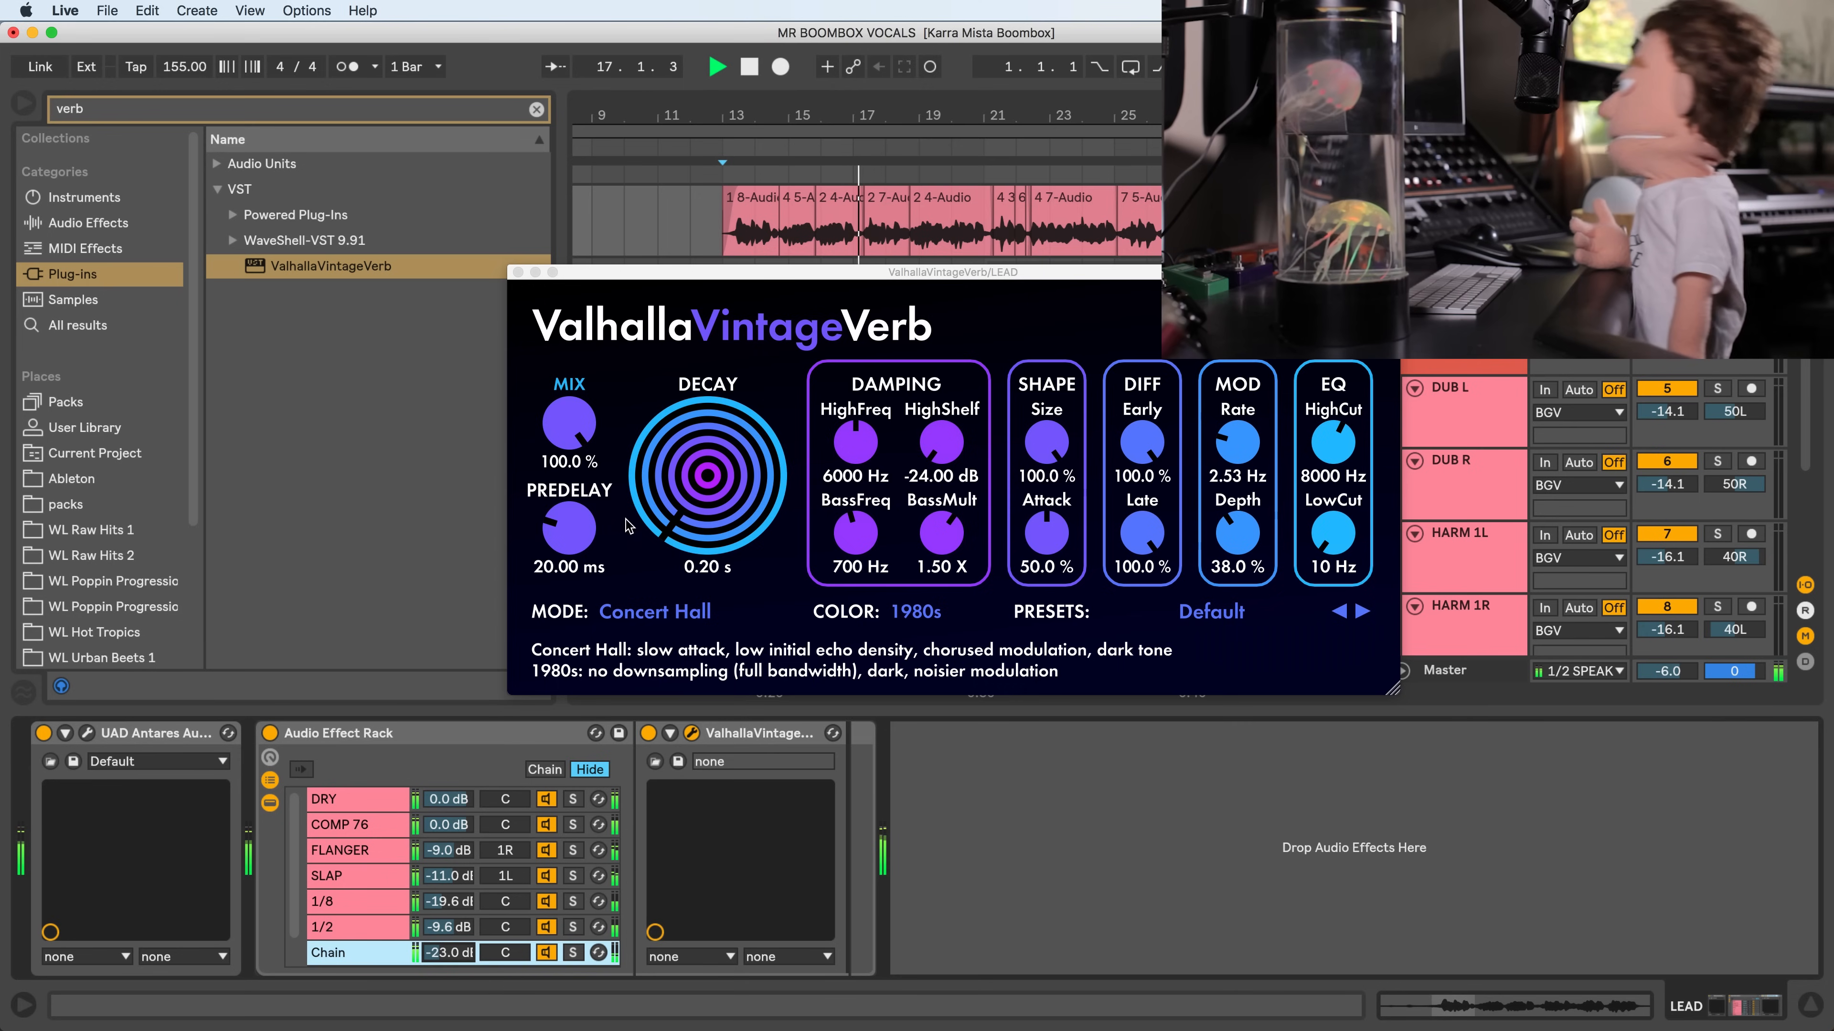
- Set ValhallaVintageVerb's predelay to 31.98 ms, raise its chain to -14.6 dB and close the plug-in window
{"action": "left_click_drag", "start_coordinate": [575, 531], "coordinate": [569, 511]}
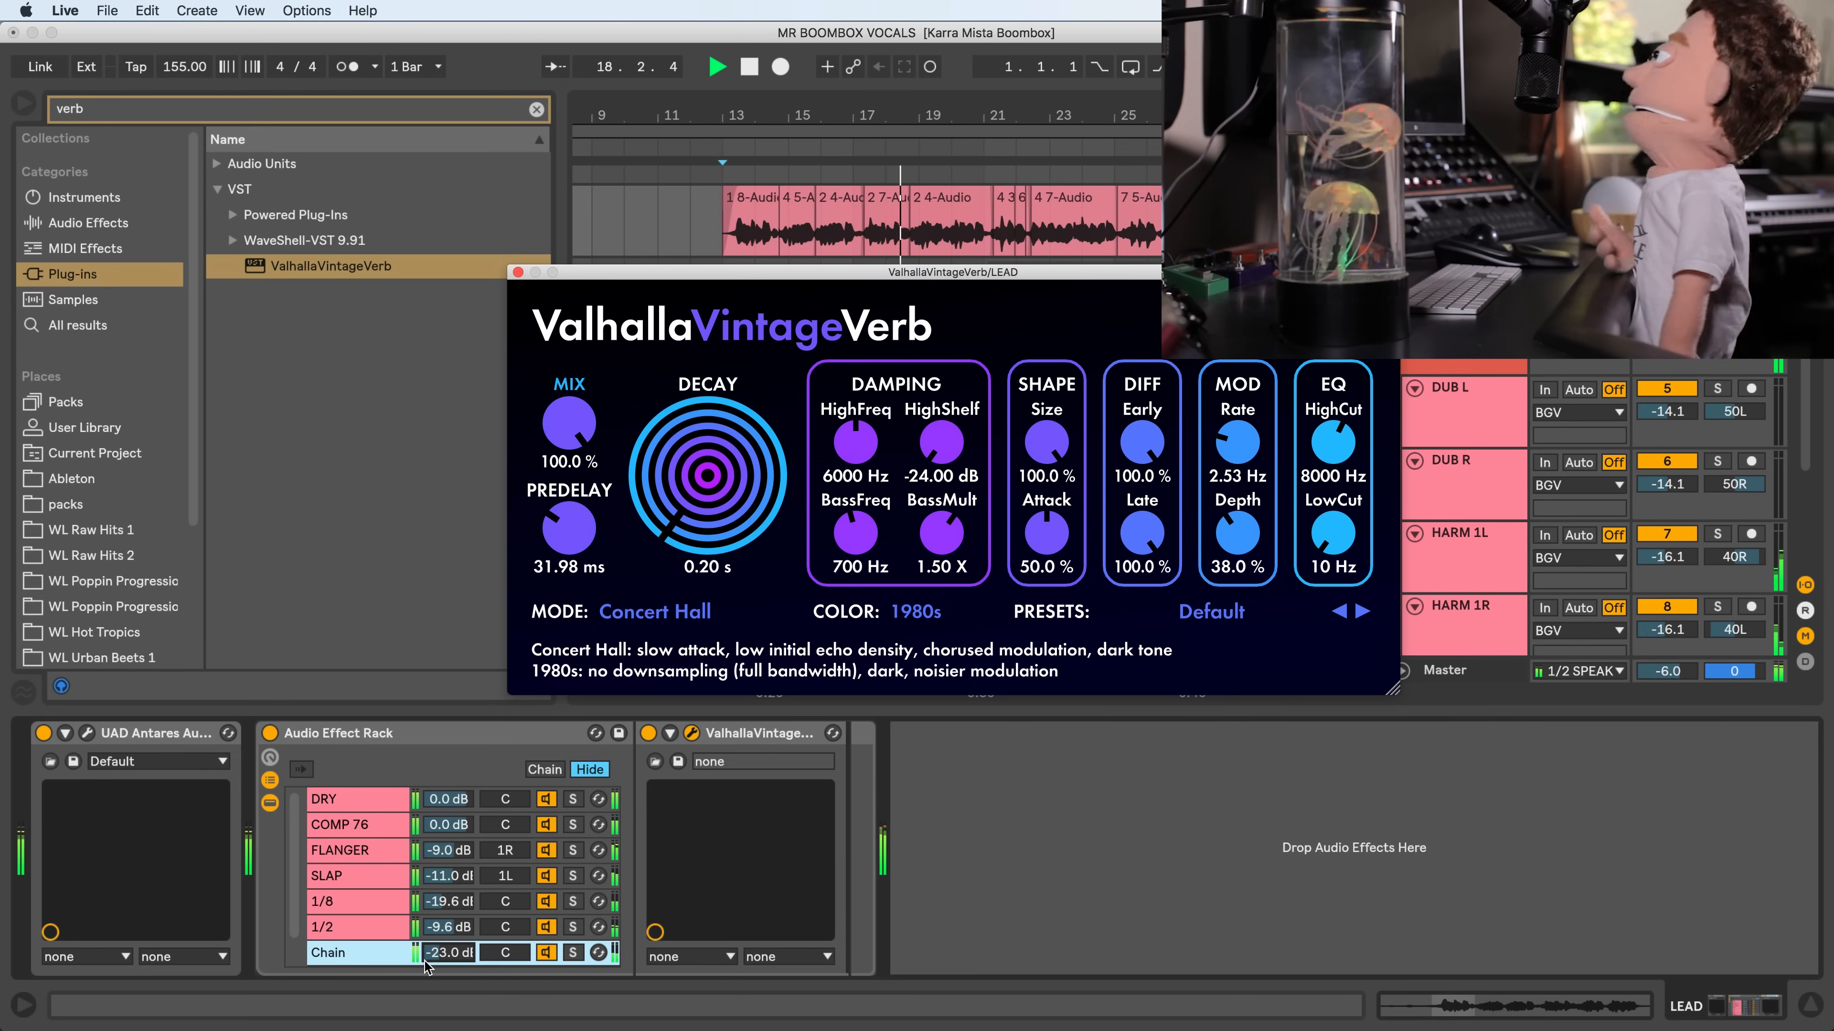
{"action": "left_click_drag", "start_coordinate": [433, 953], "coordinate": [433, 946]}
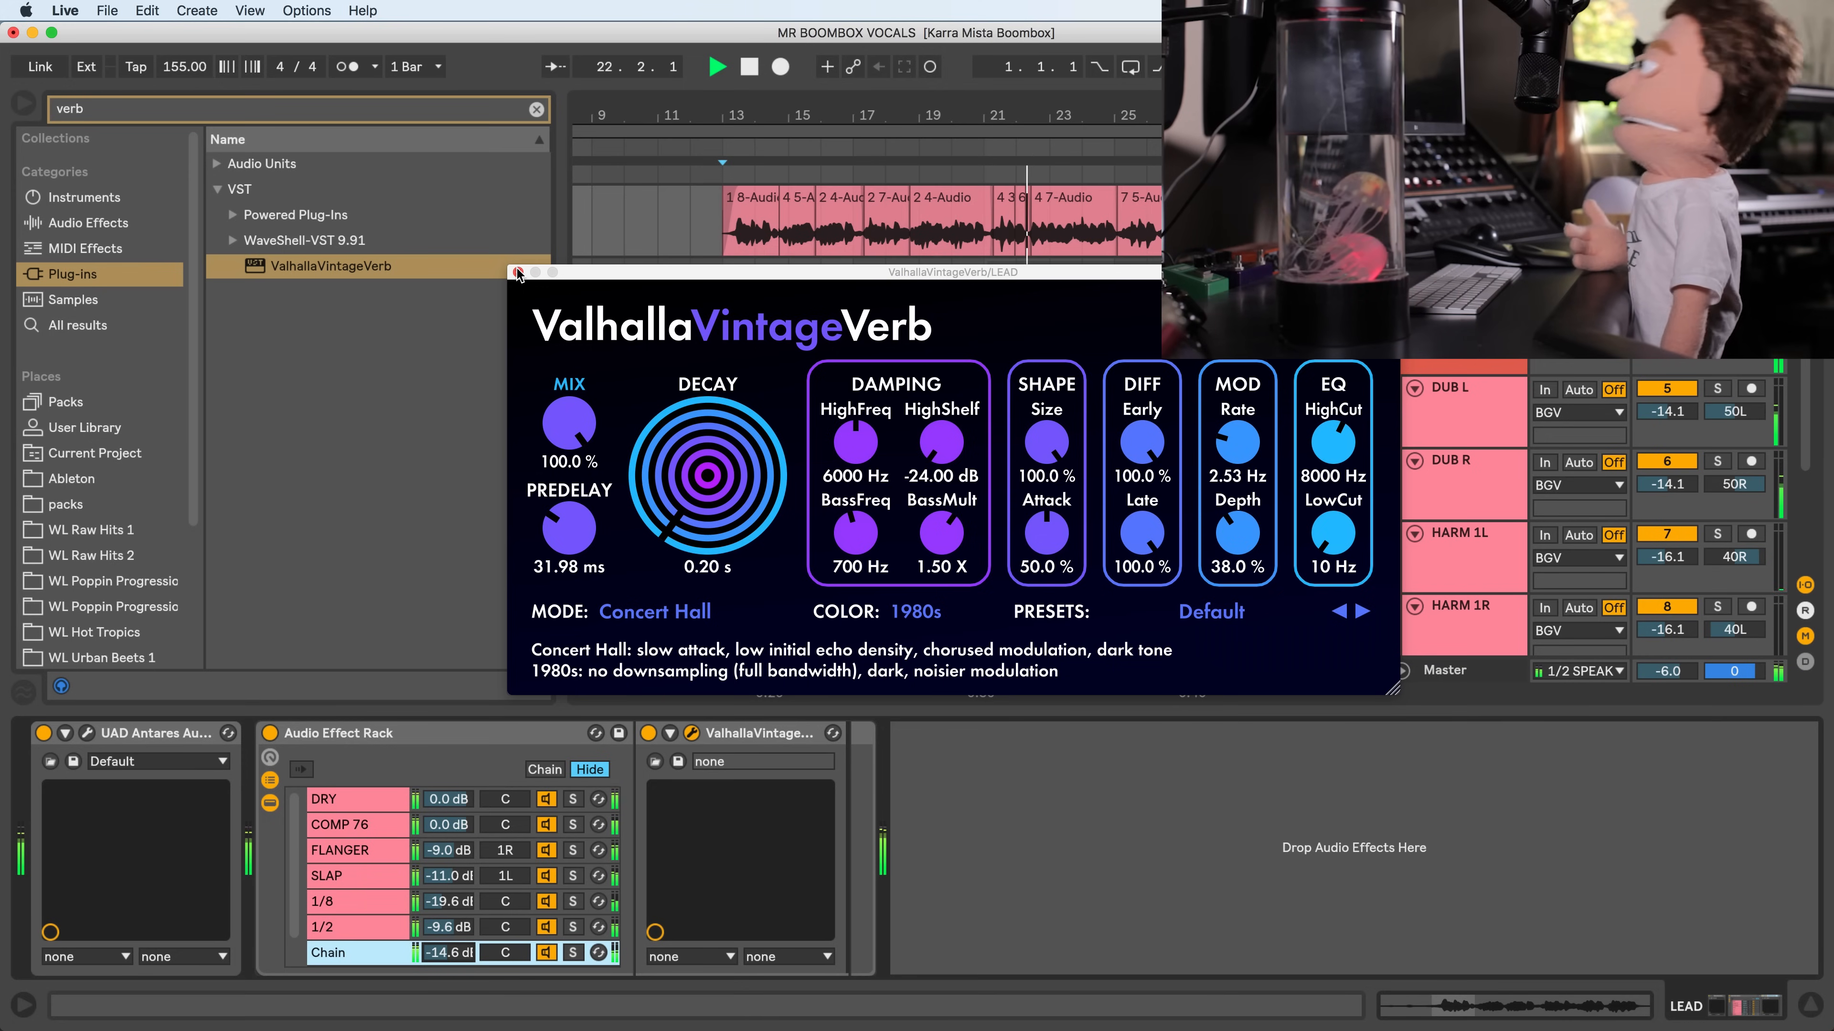
{"action": "left_click", "coordinate": [518, 273]}
- Load Aphex Vintage Exciter Stereo after ValhallaVintageVerb in the reverb chain and start playback from bar 13
{"action": "key", "text": "super+f"}
{"action": "type", "text": "ez"}
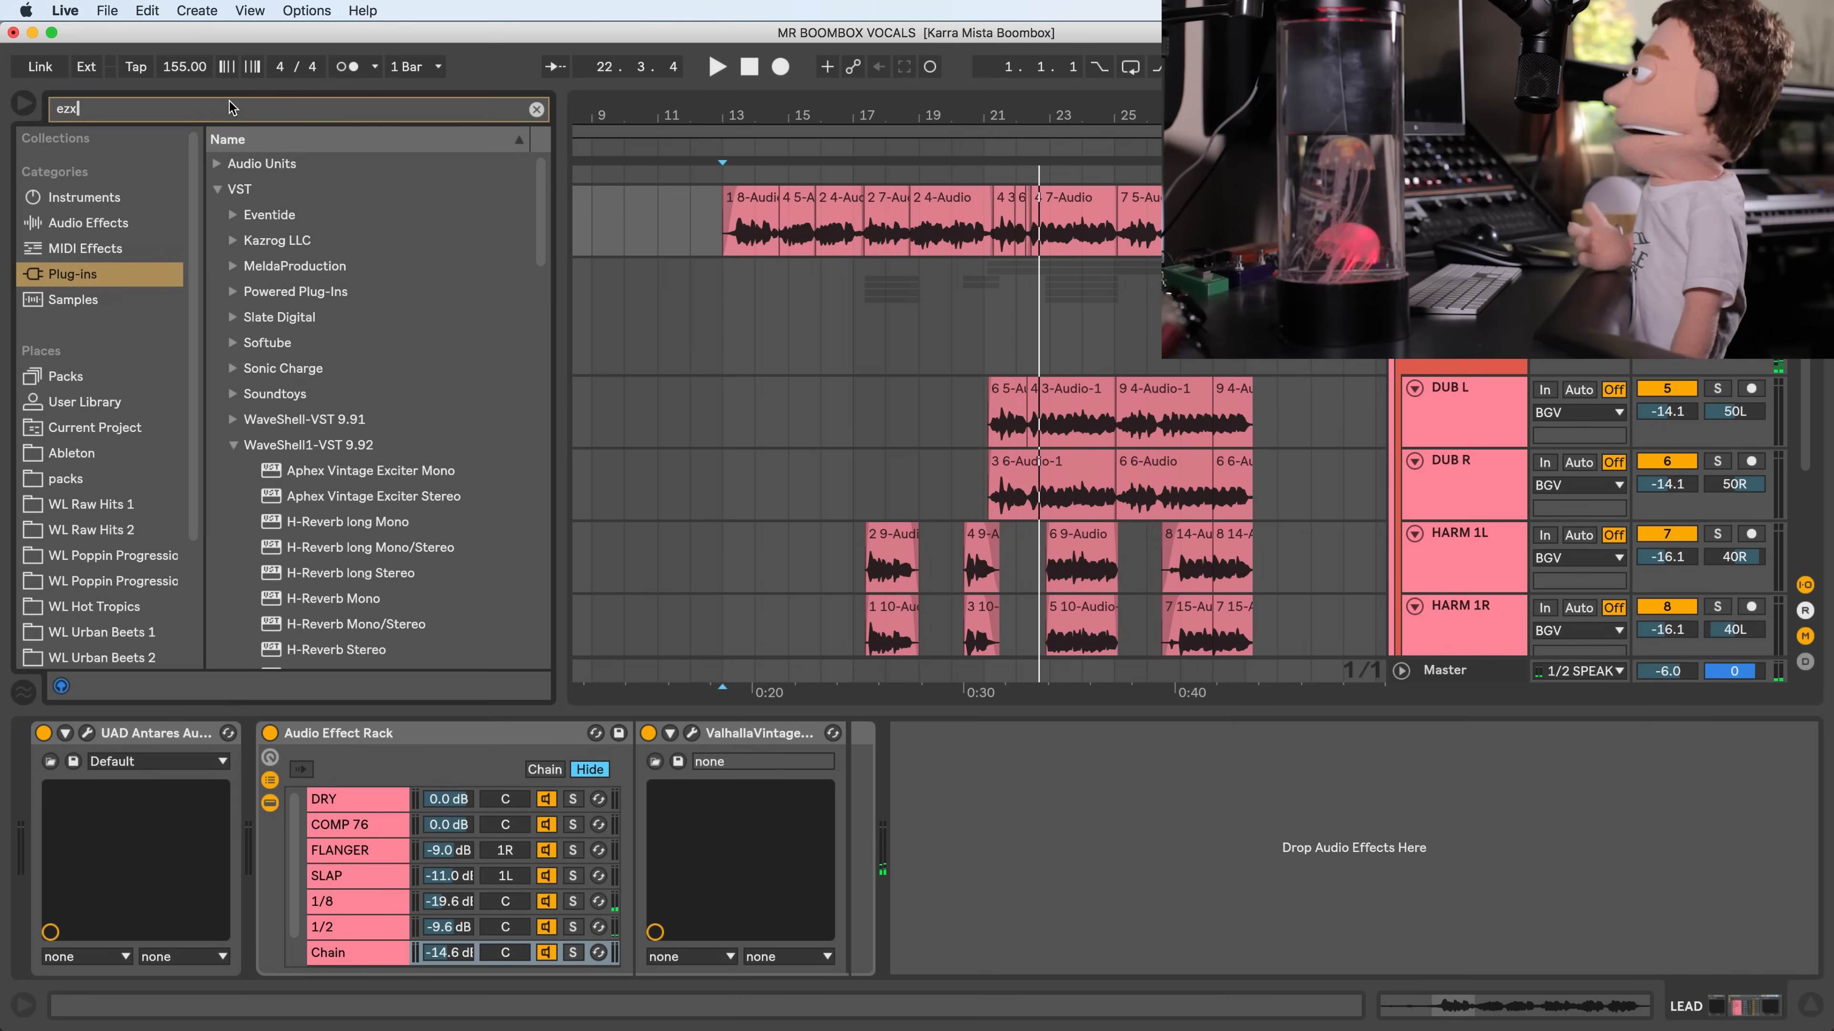
{"action": "key", "text": "BackSpace"}
{"action": "type", "text": "xc"}
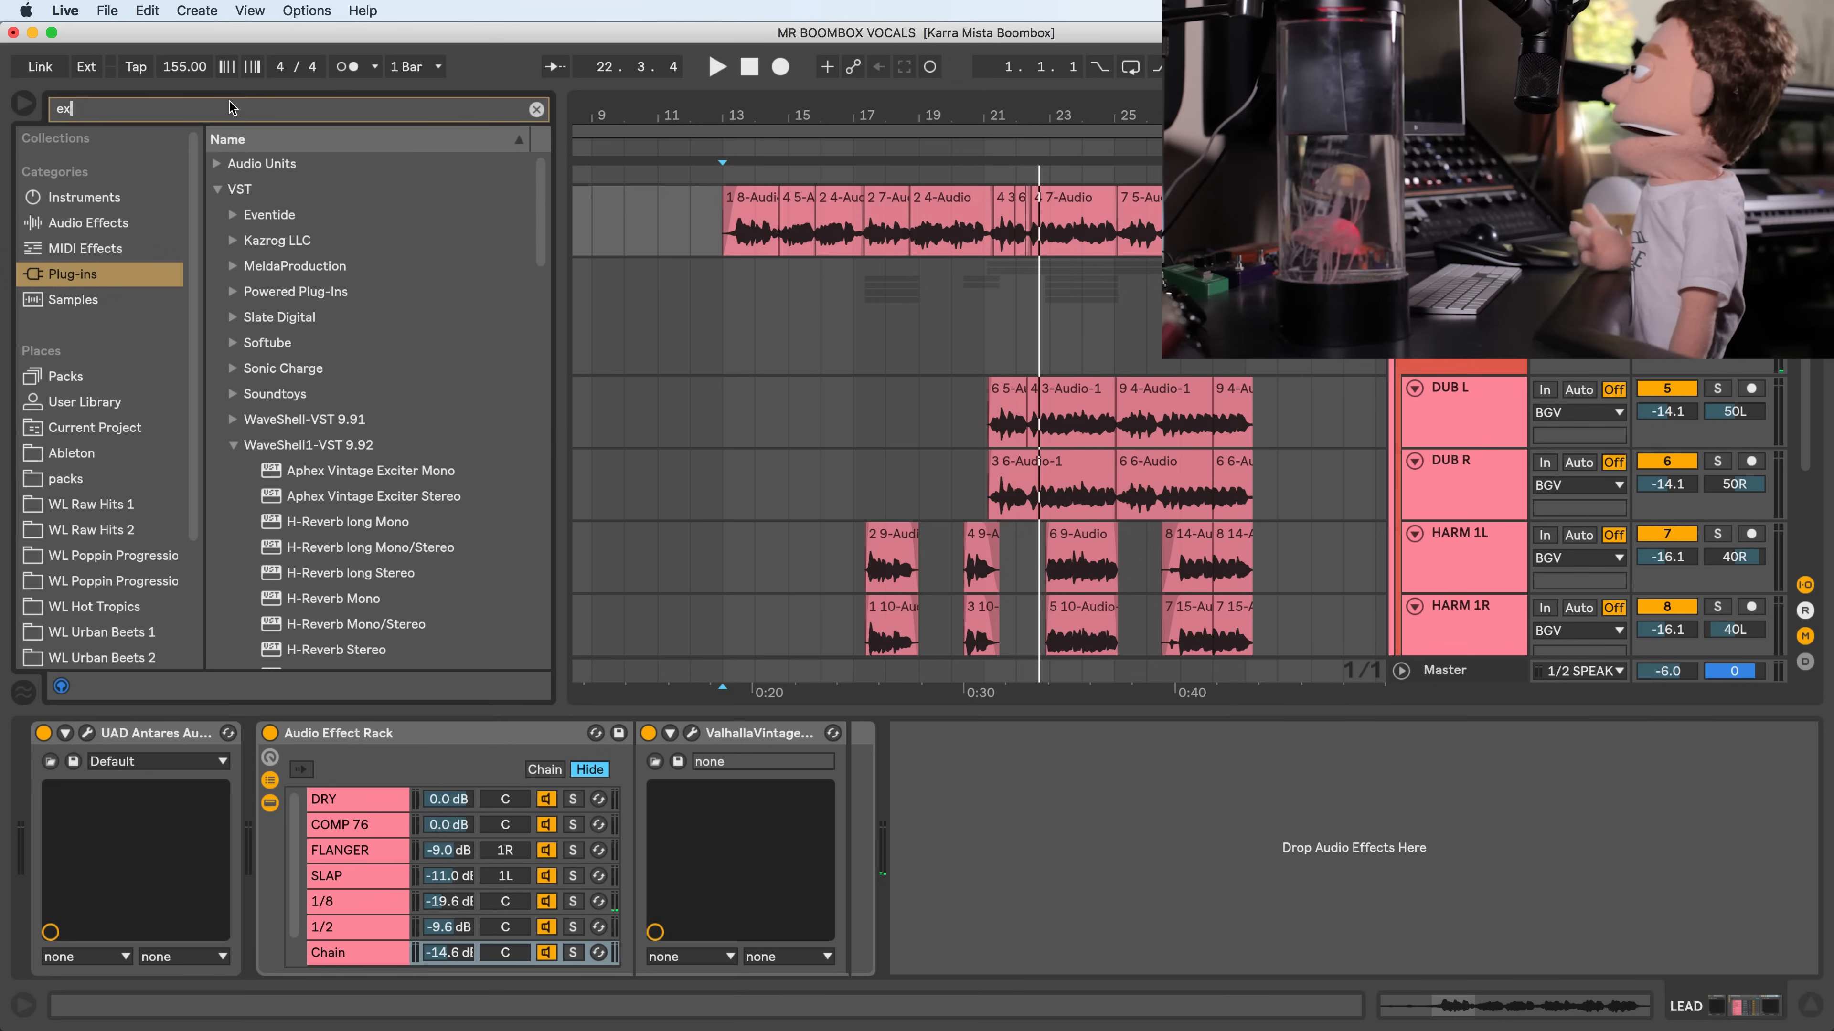
{"action": "left_click_drag", "start_coordinate": [310, 267], "coordinate": [842, 849]}
{"action": "key", "text": "space"}
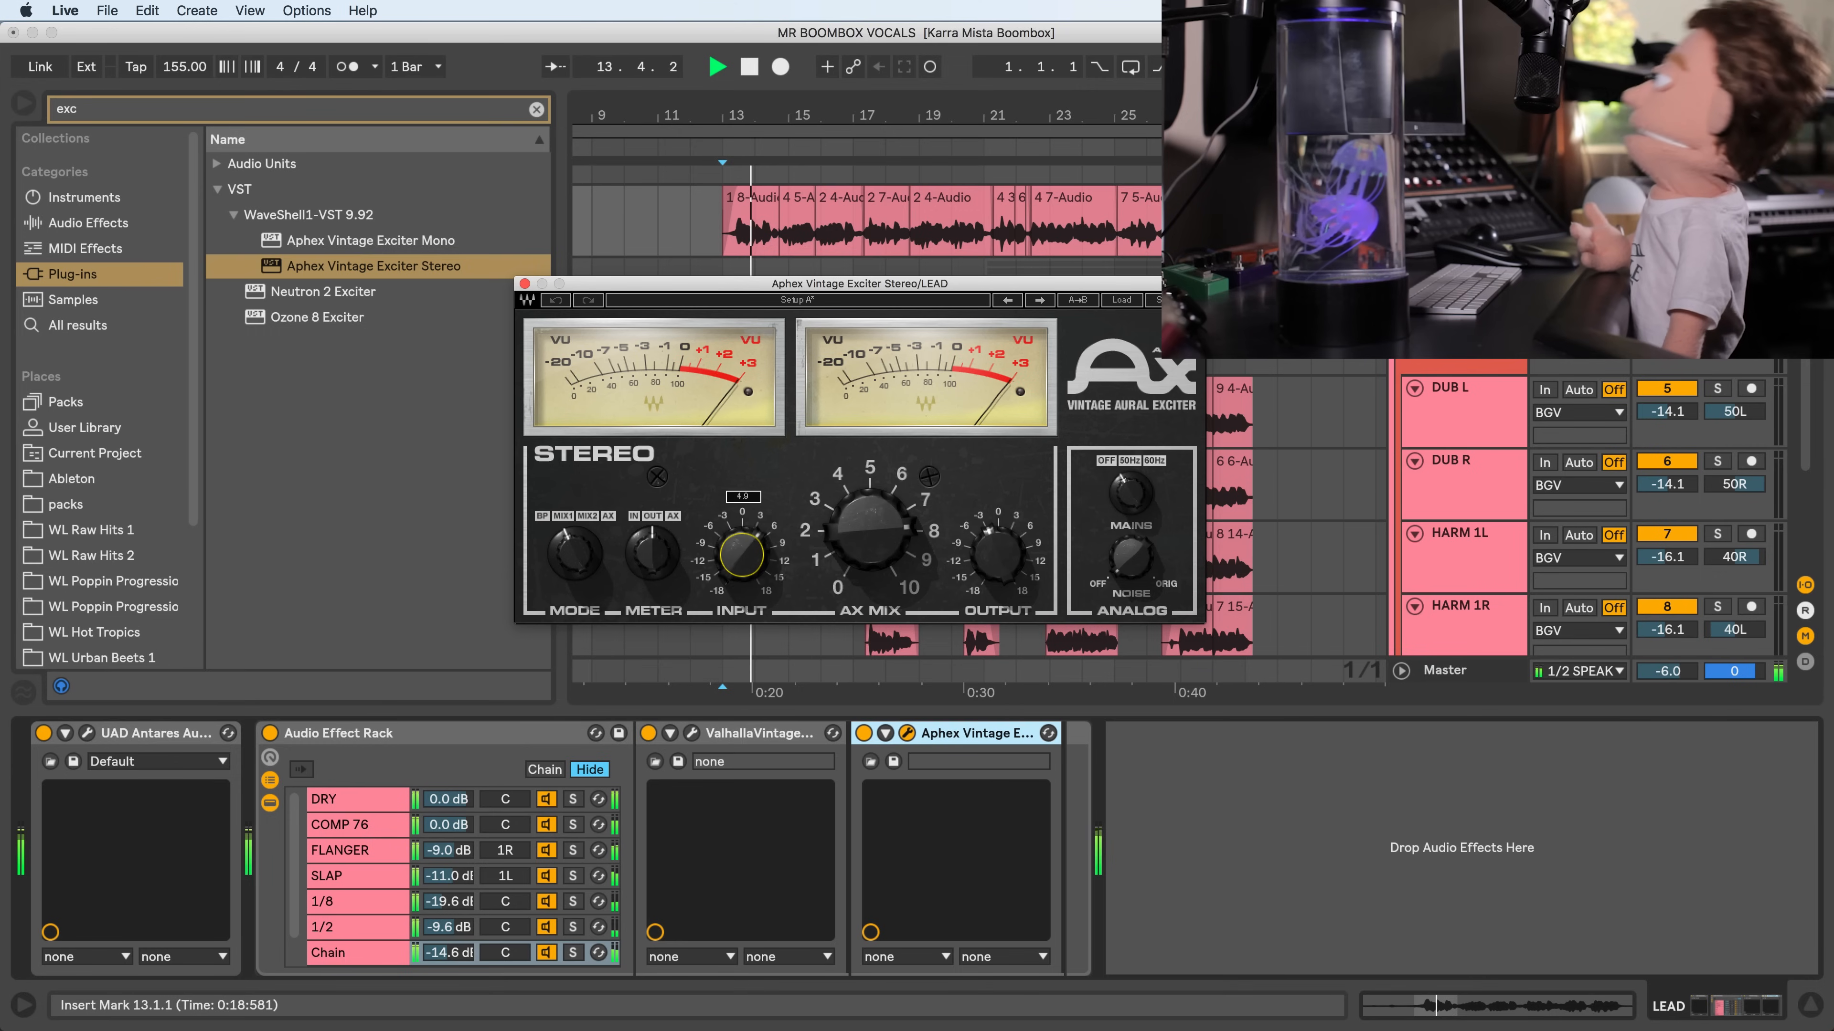
- Adjust the exciter's AX Mix and output level during playback and close its window
{"action": "left_click_drag", "start_coordinate": [870, 531], "coordinate": [870, 562]}
{"action": "left_click_drag", "start_coordinate": [997, 555], "coordinate": [997, 571]}
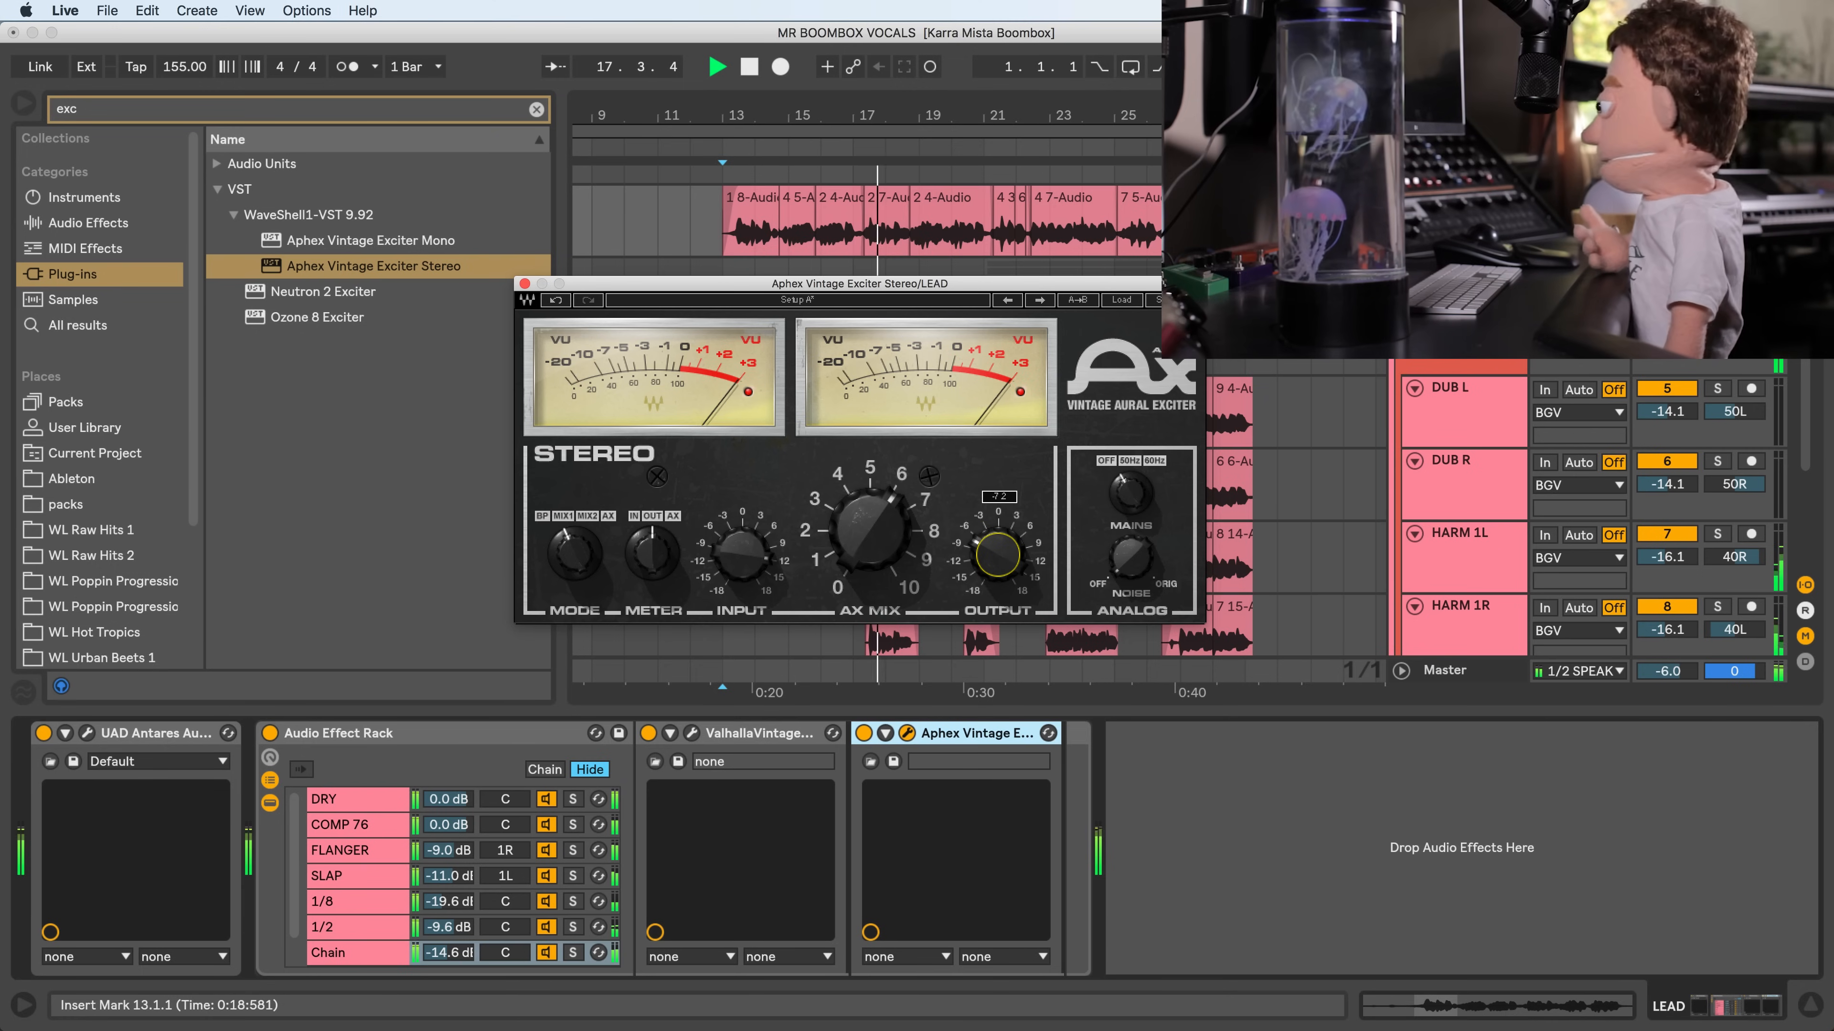
{"action": "left_click_drag", "start_coordinate": [997, 561], "coordinate": [998, 555]}
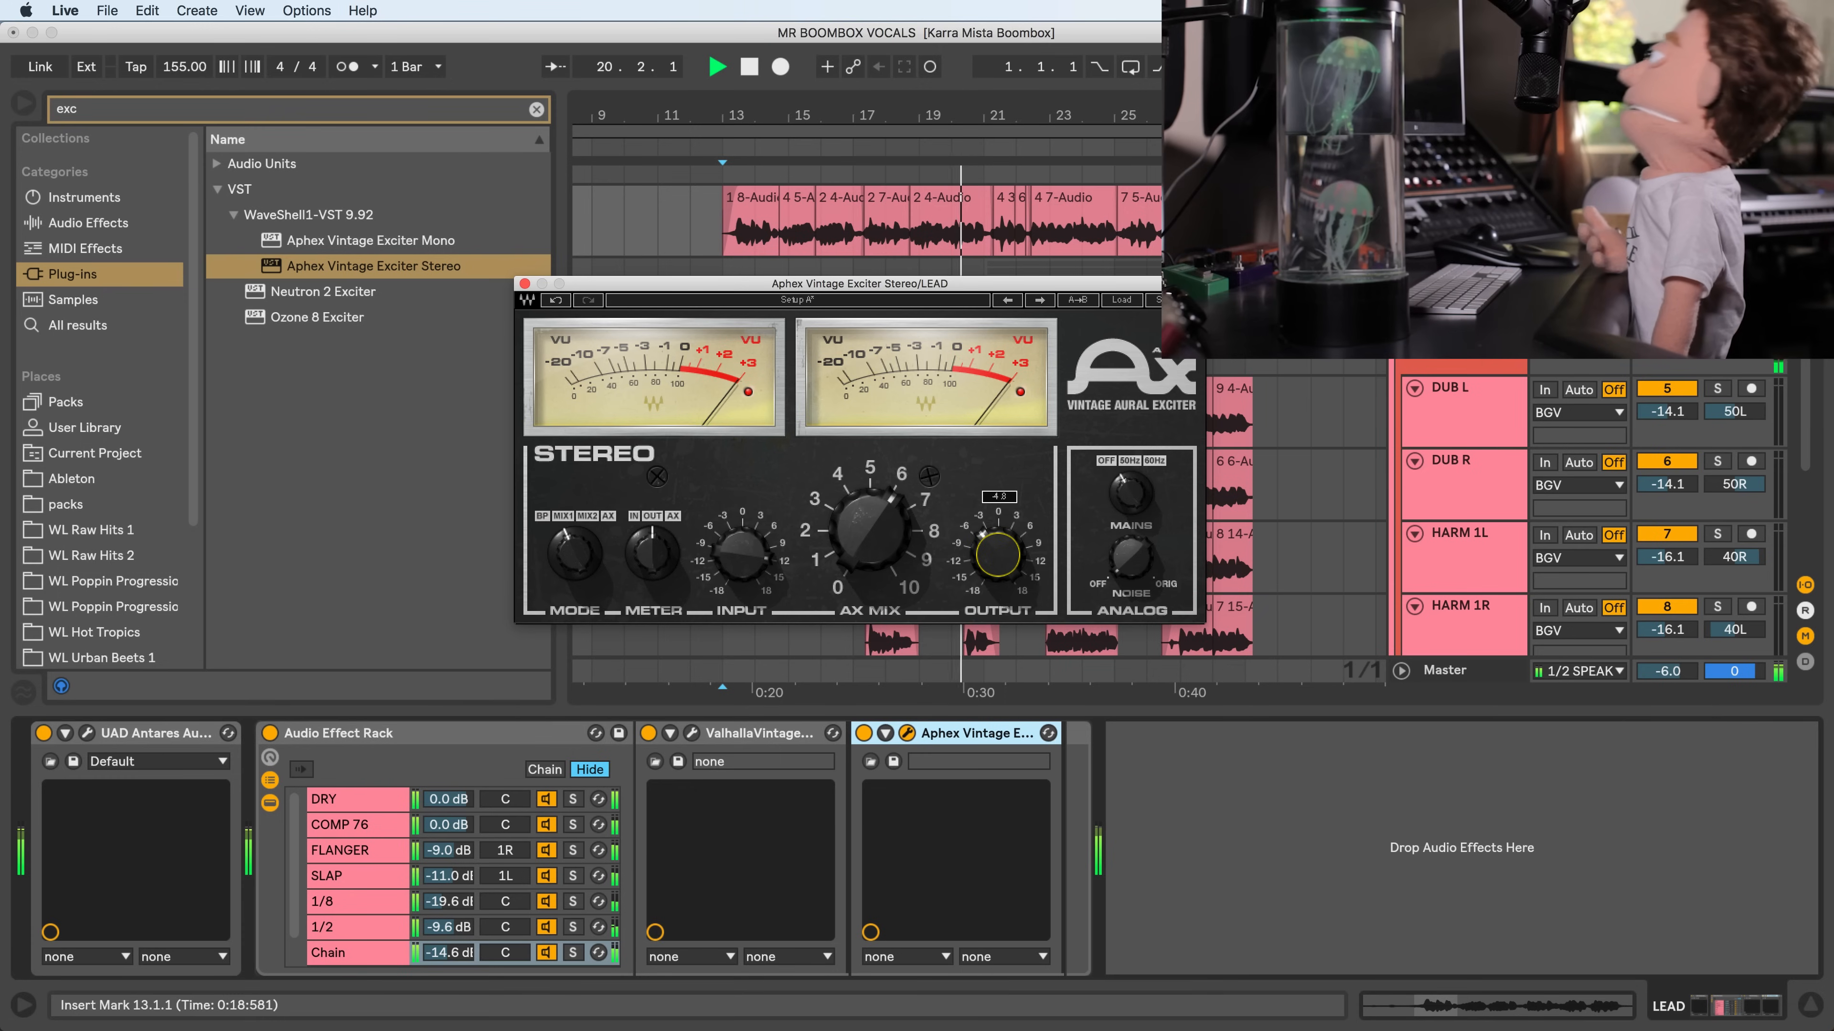
{"action": "left_click", "coordinate": [524, 283]}
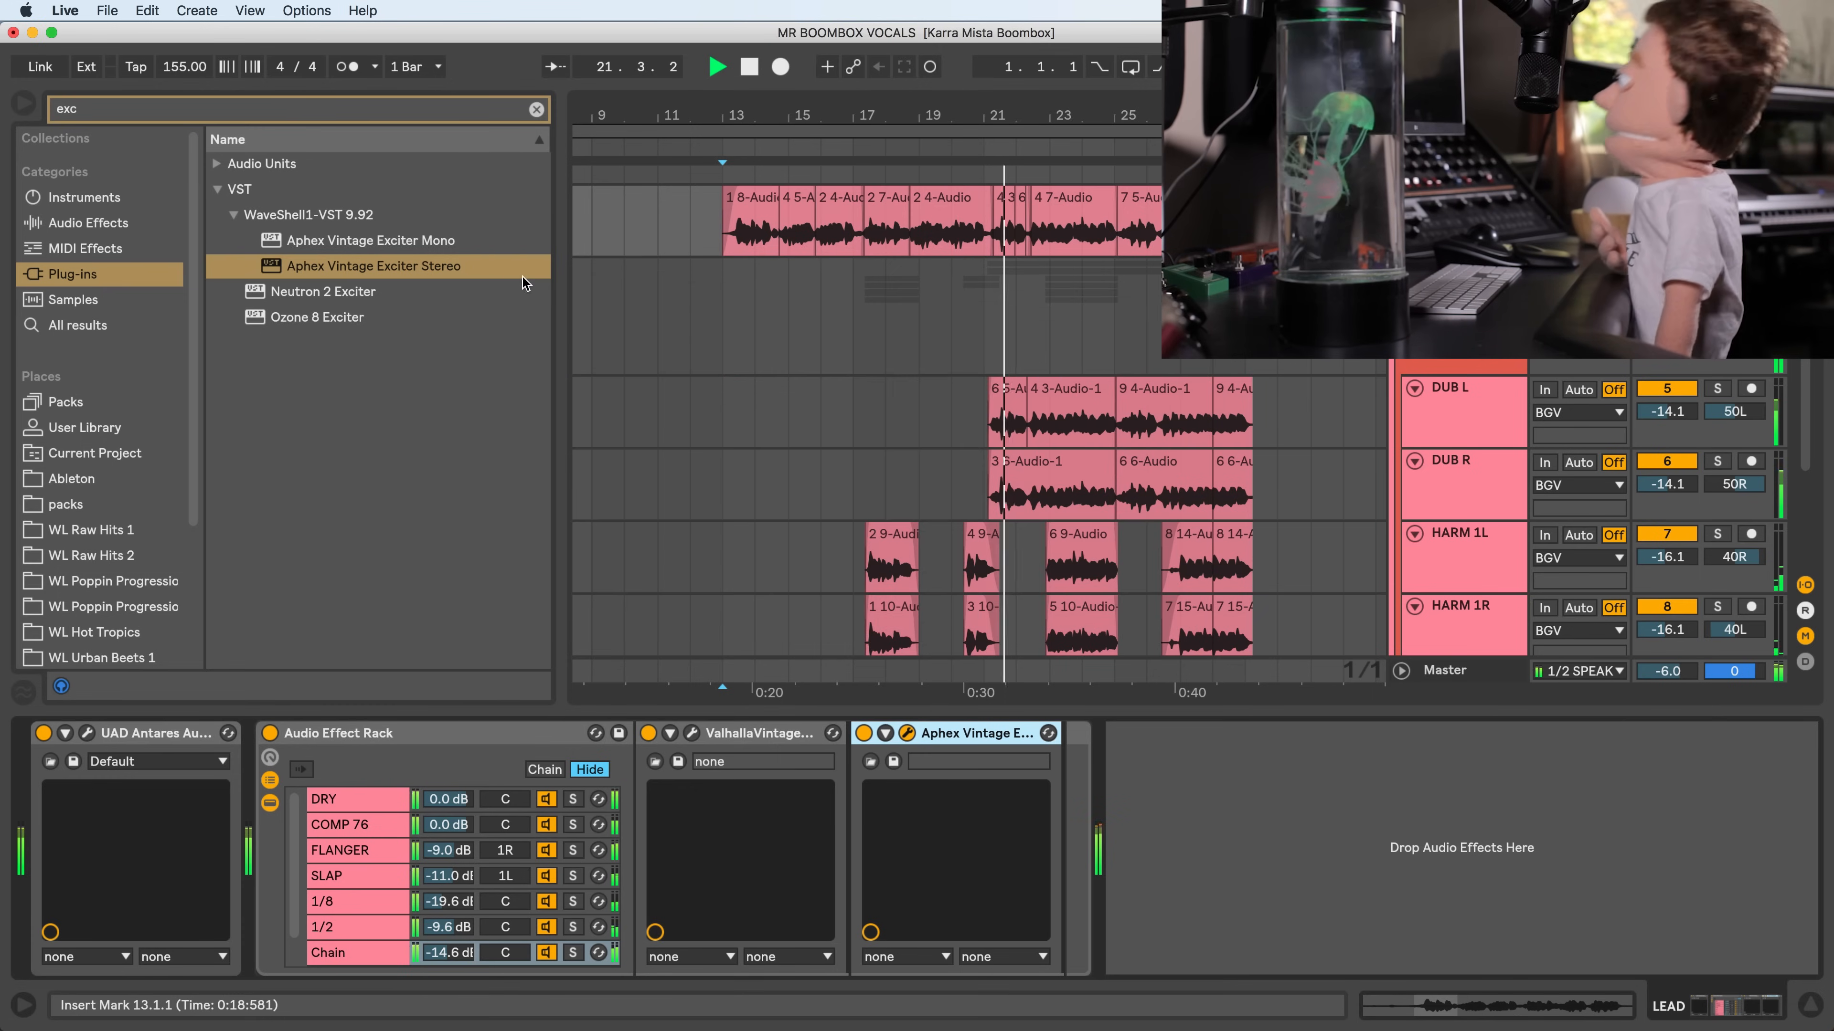
- Rename the LEAD rack's new short reverb chain REV SHORT
{"action": "left_click", "coordinate": [361, 799]}
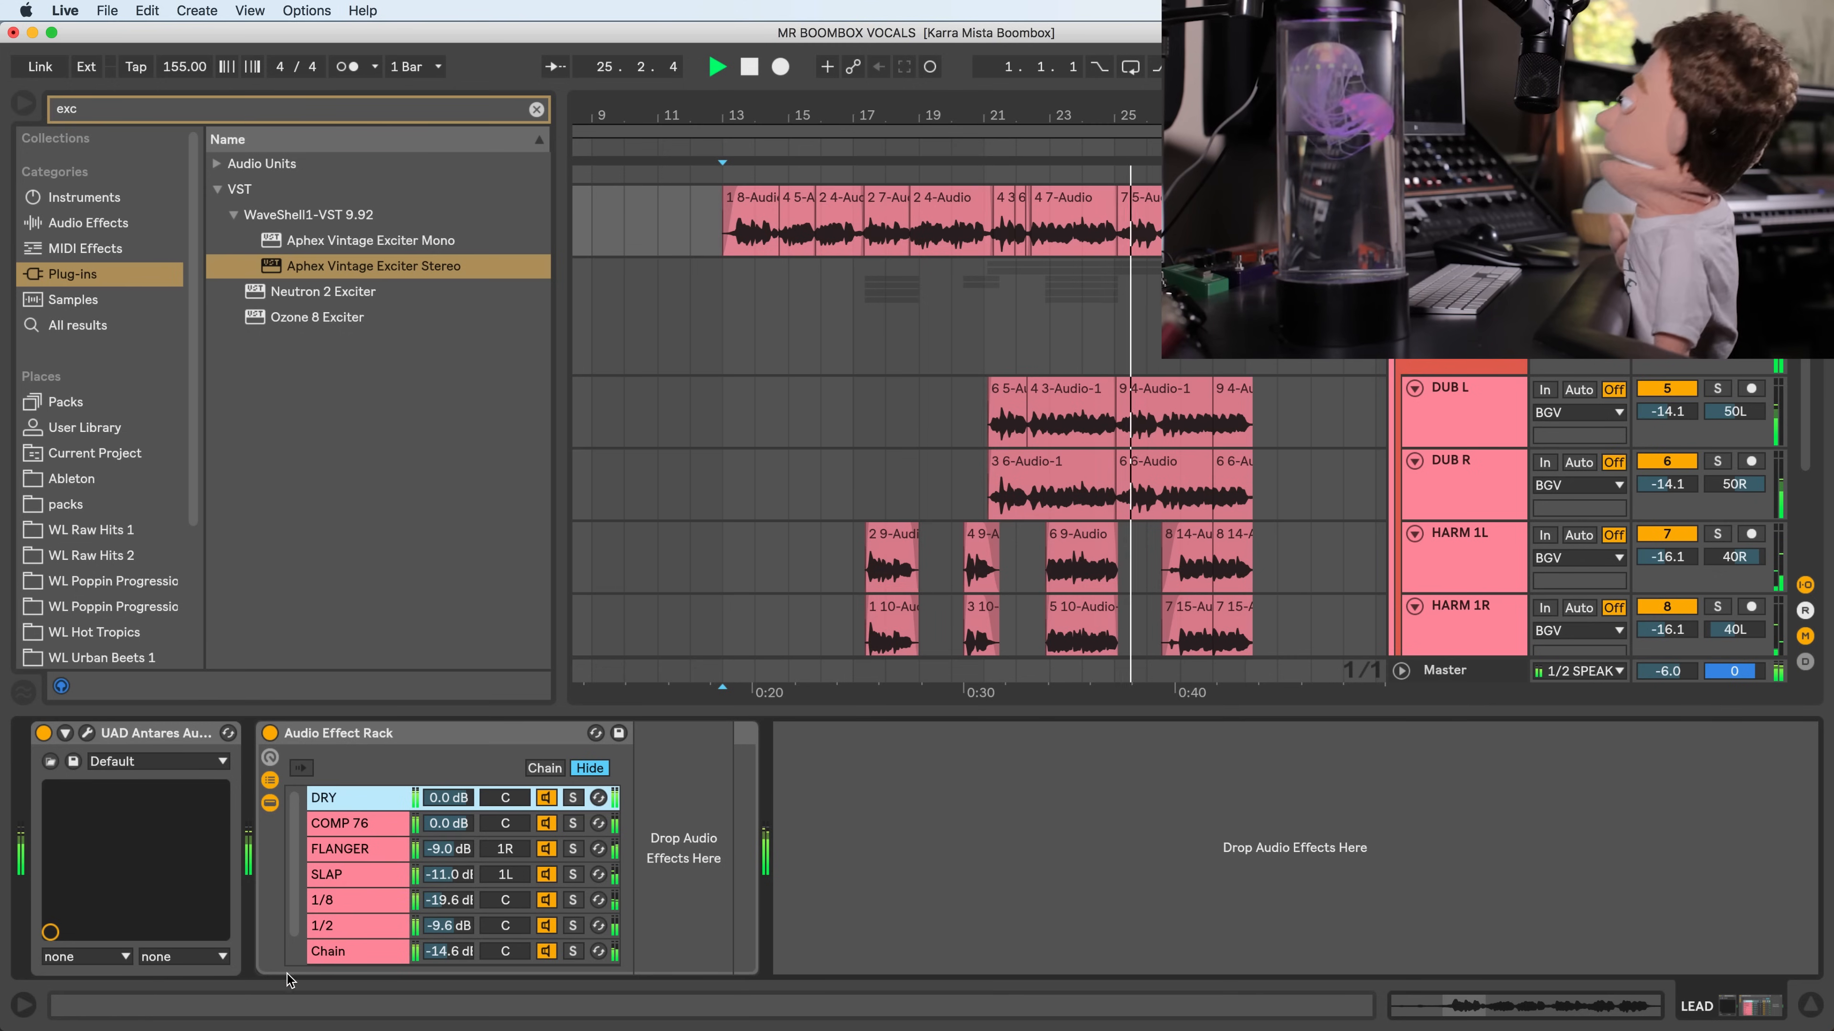
{"action": "left_click", "coordinate": [331, 953]}
{"action": "key", "text": "super+r"}
{"action": "type", "text": "REV SHORT"}
{"action": "key", "text": "Return"}
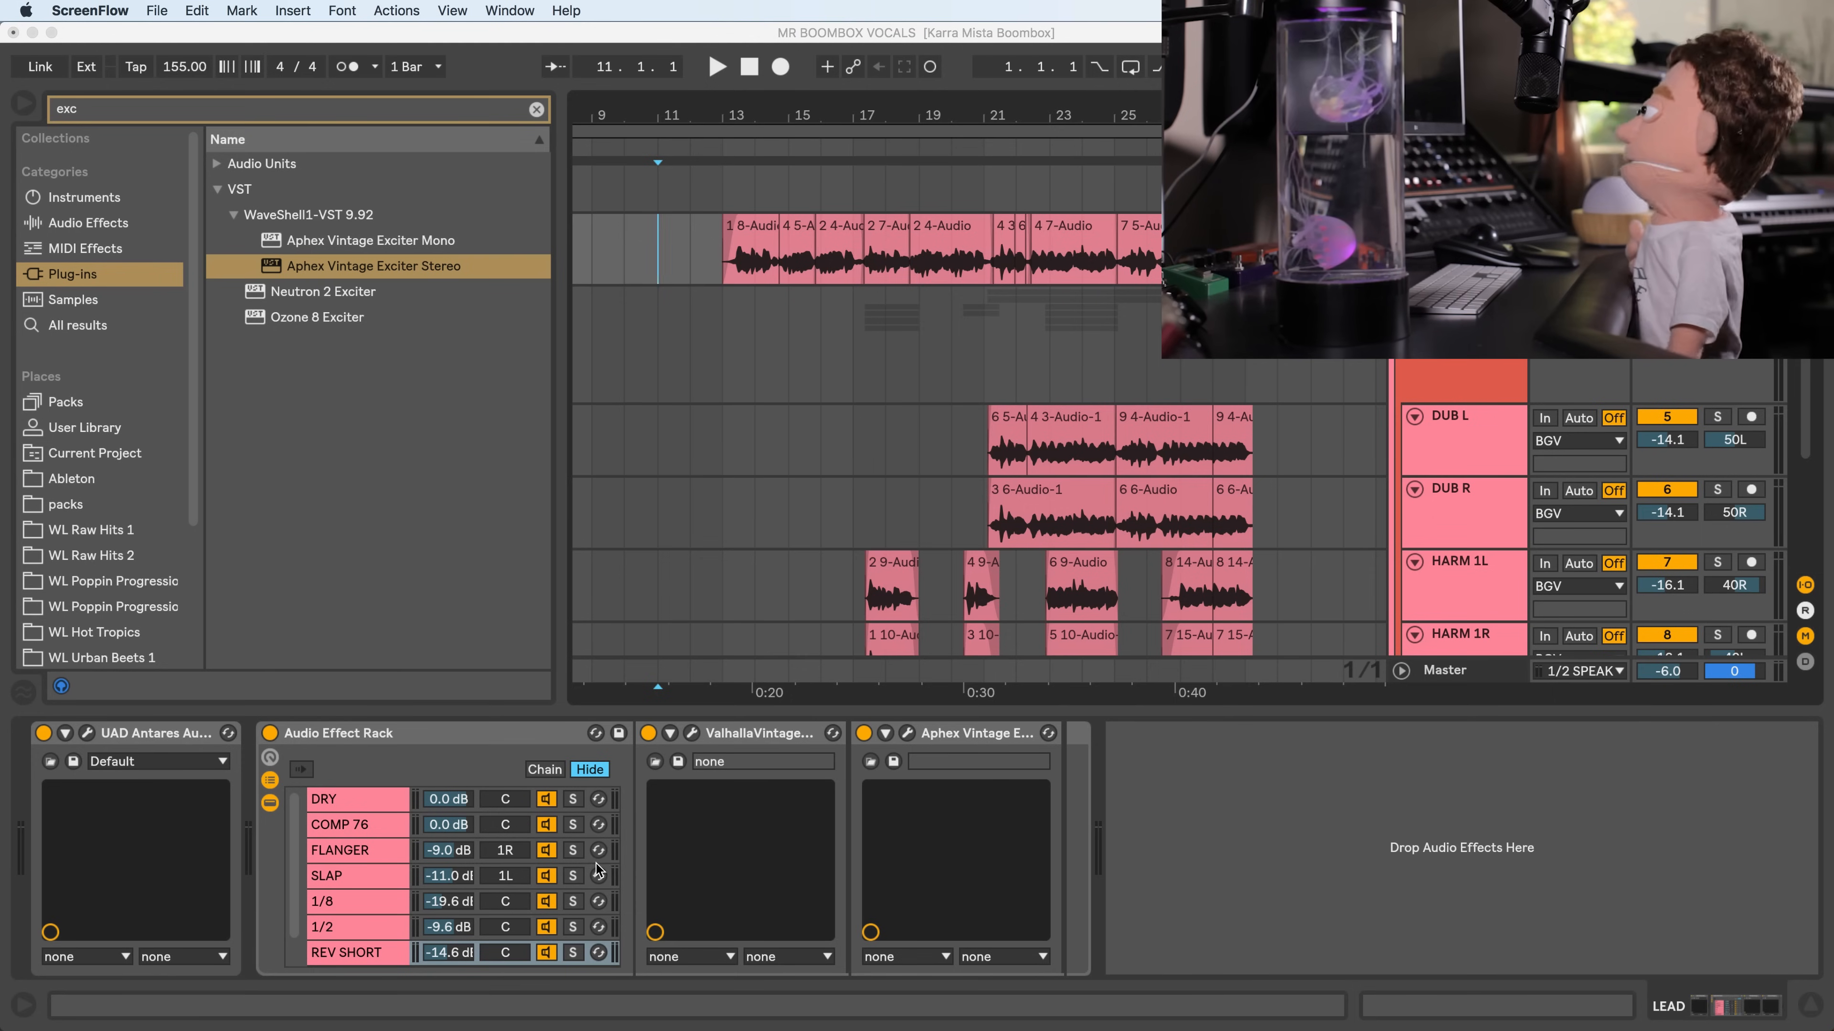
- Select bars 21 to 23 on the DUB L track to show its device chain
{"action": "scroll", "coordinate": [585, 871], "scroll_direction": "down", "scroll_amount": 1}
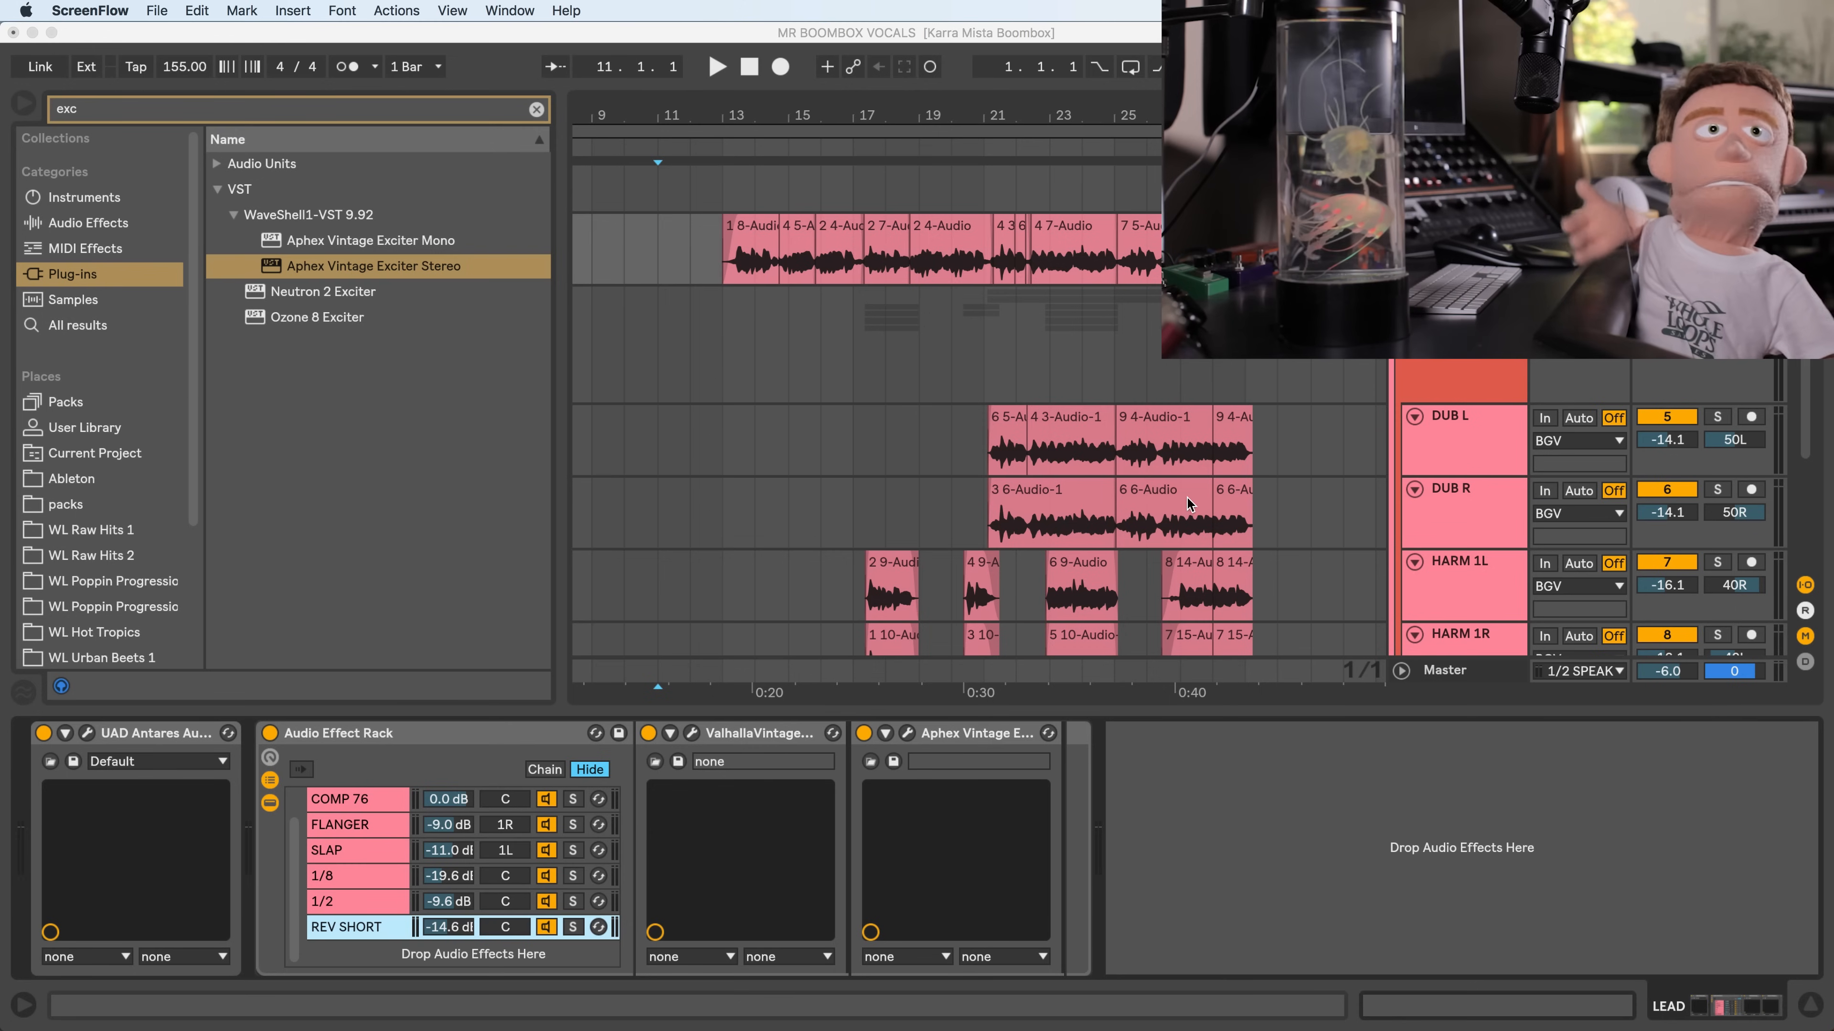
{"action": "scroll", "coordinate": [969, 414], "scroll_direction": "down", "scroll_amount": 3}
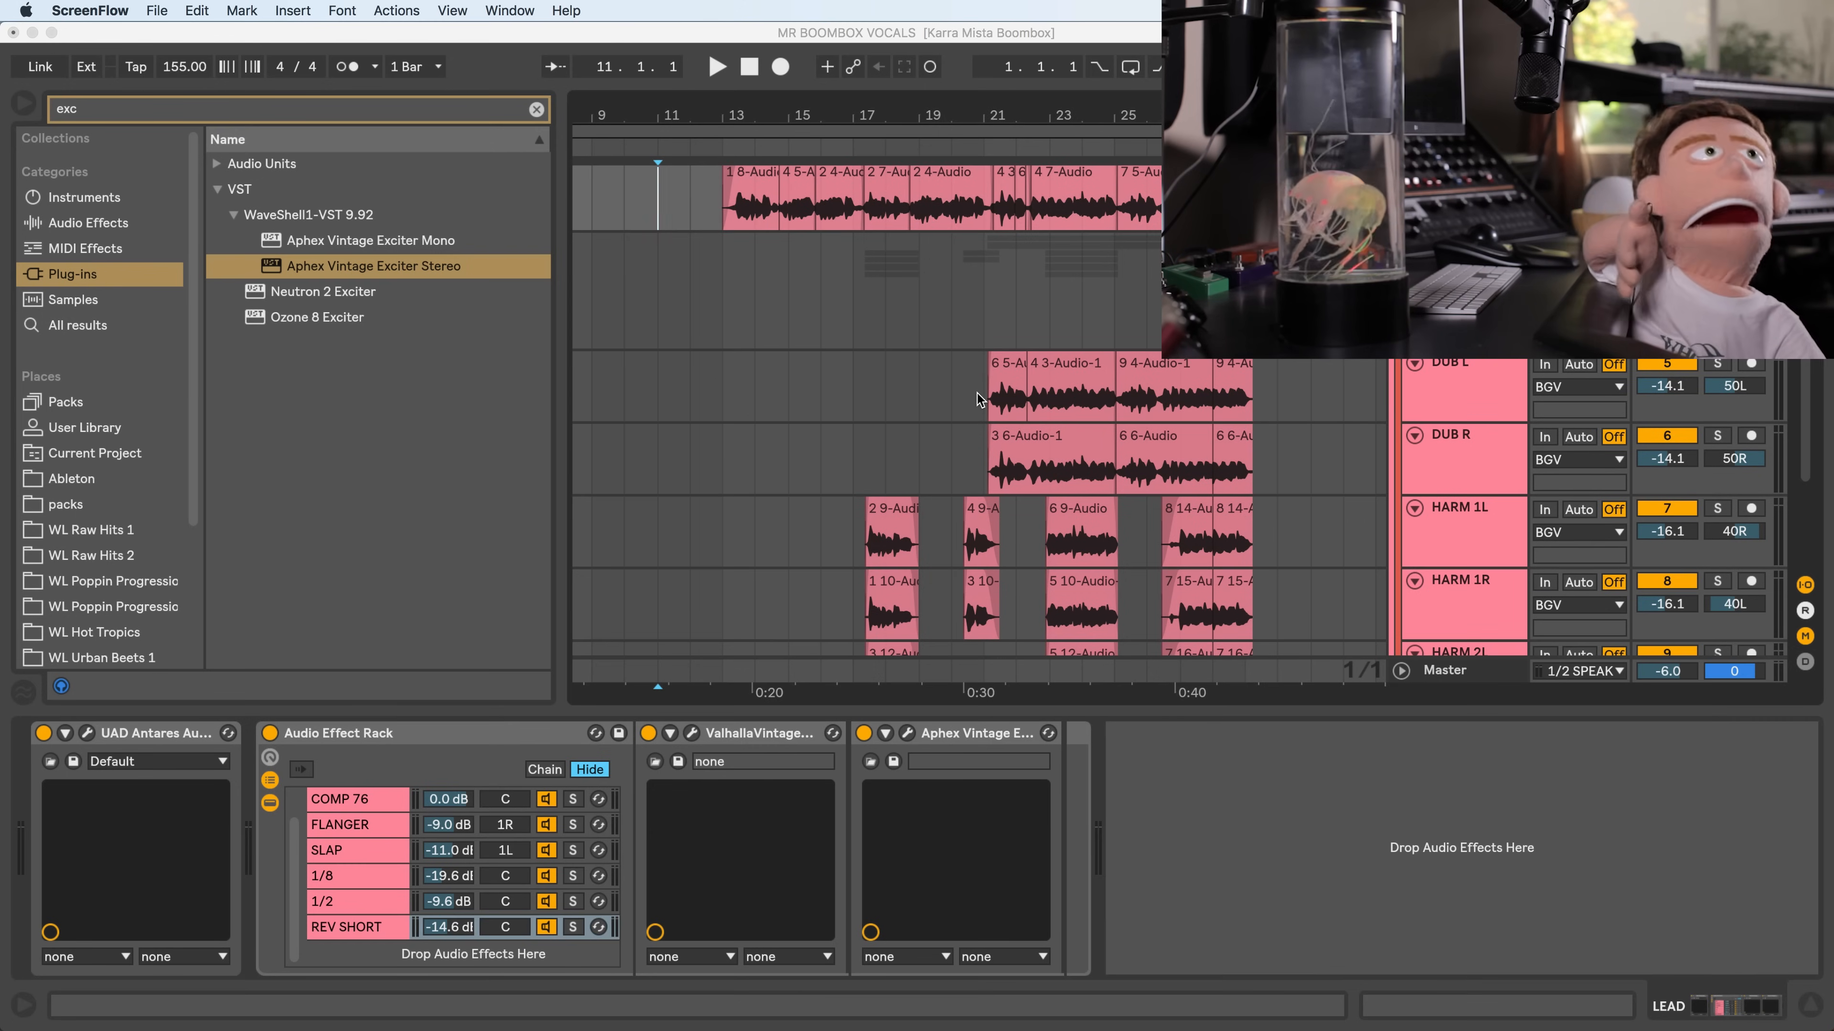
{"action": "left_click", "coordinate": [974, 399]}
{"action": "left_click_drag", "start_coordinate": [982, 383], "coordinate": [1055, 402]}
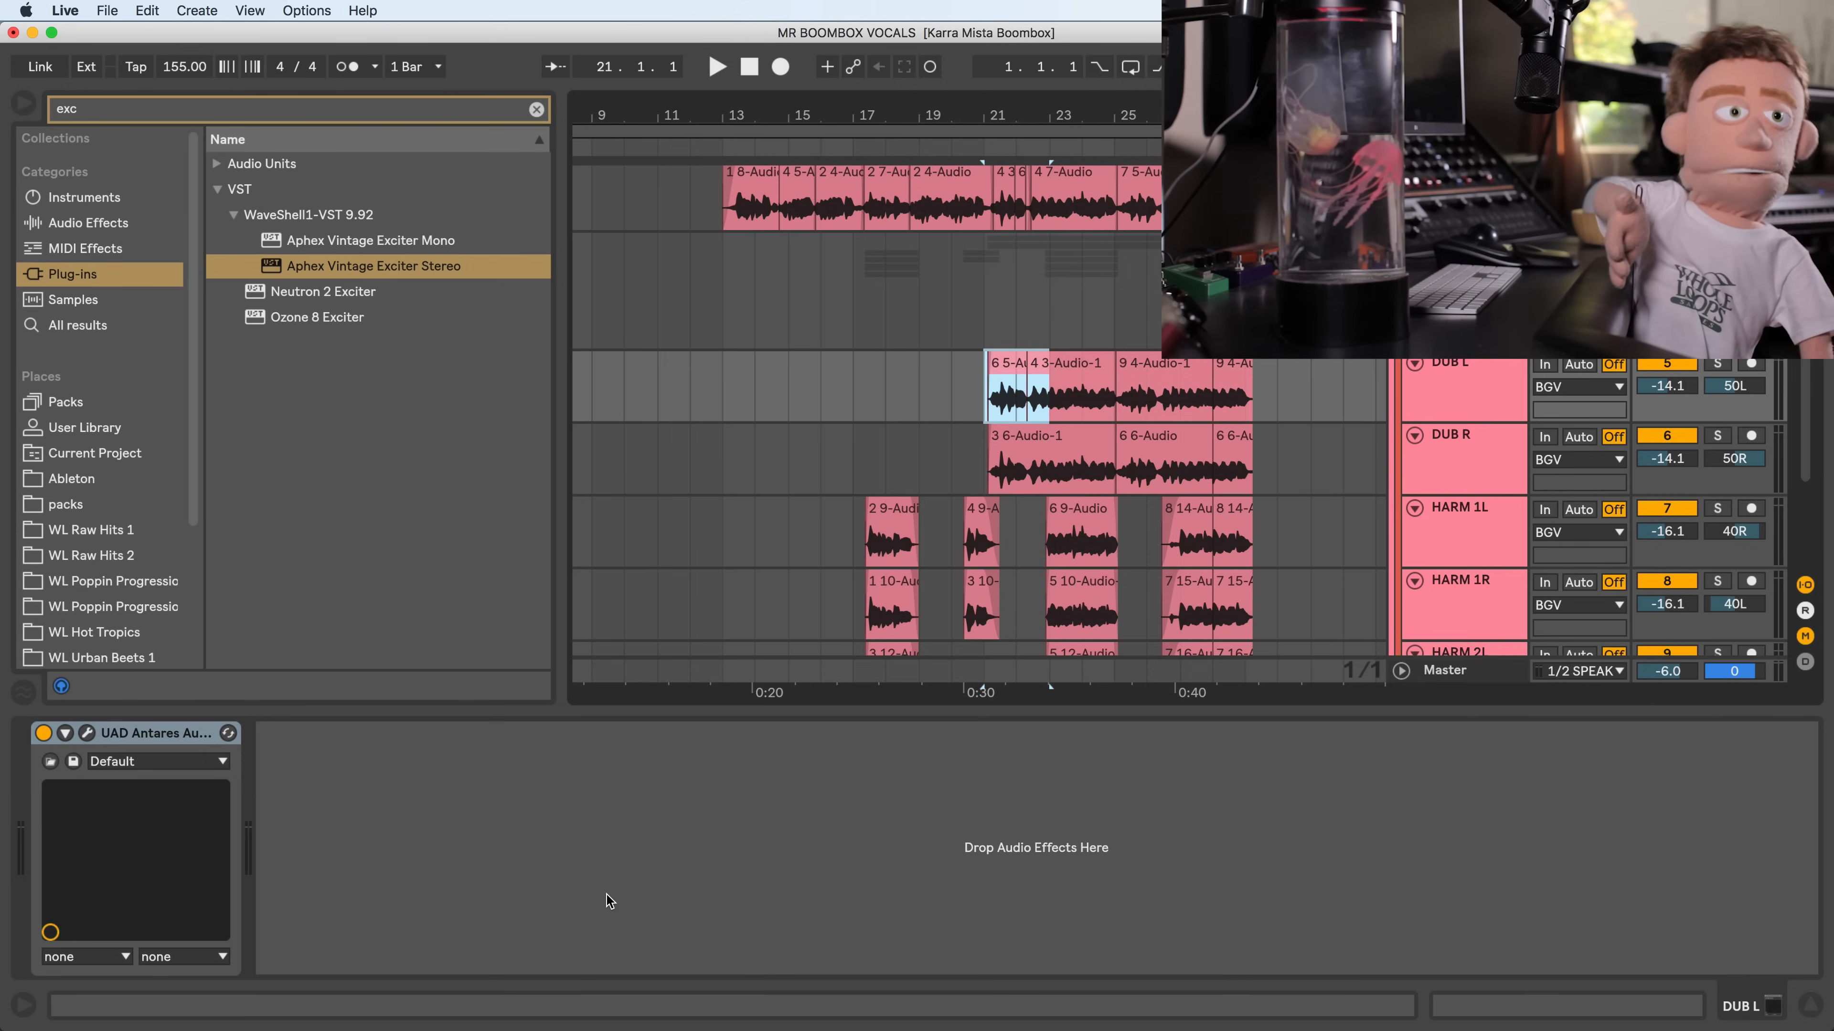
- Search the plug-ins for an EQ and load FabFilter Pro-Q 2 (Mono) after the Antares plug-in on DUB L
{"action": "left_click", "coordinate": [537, 110]}
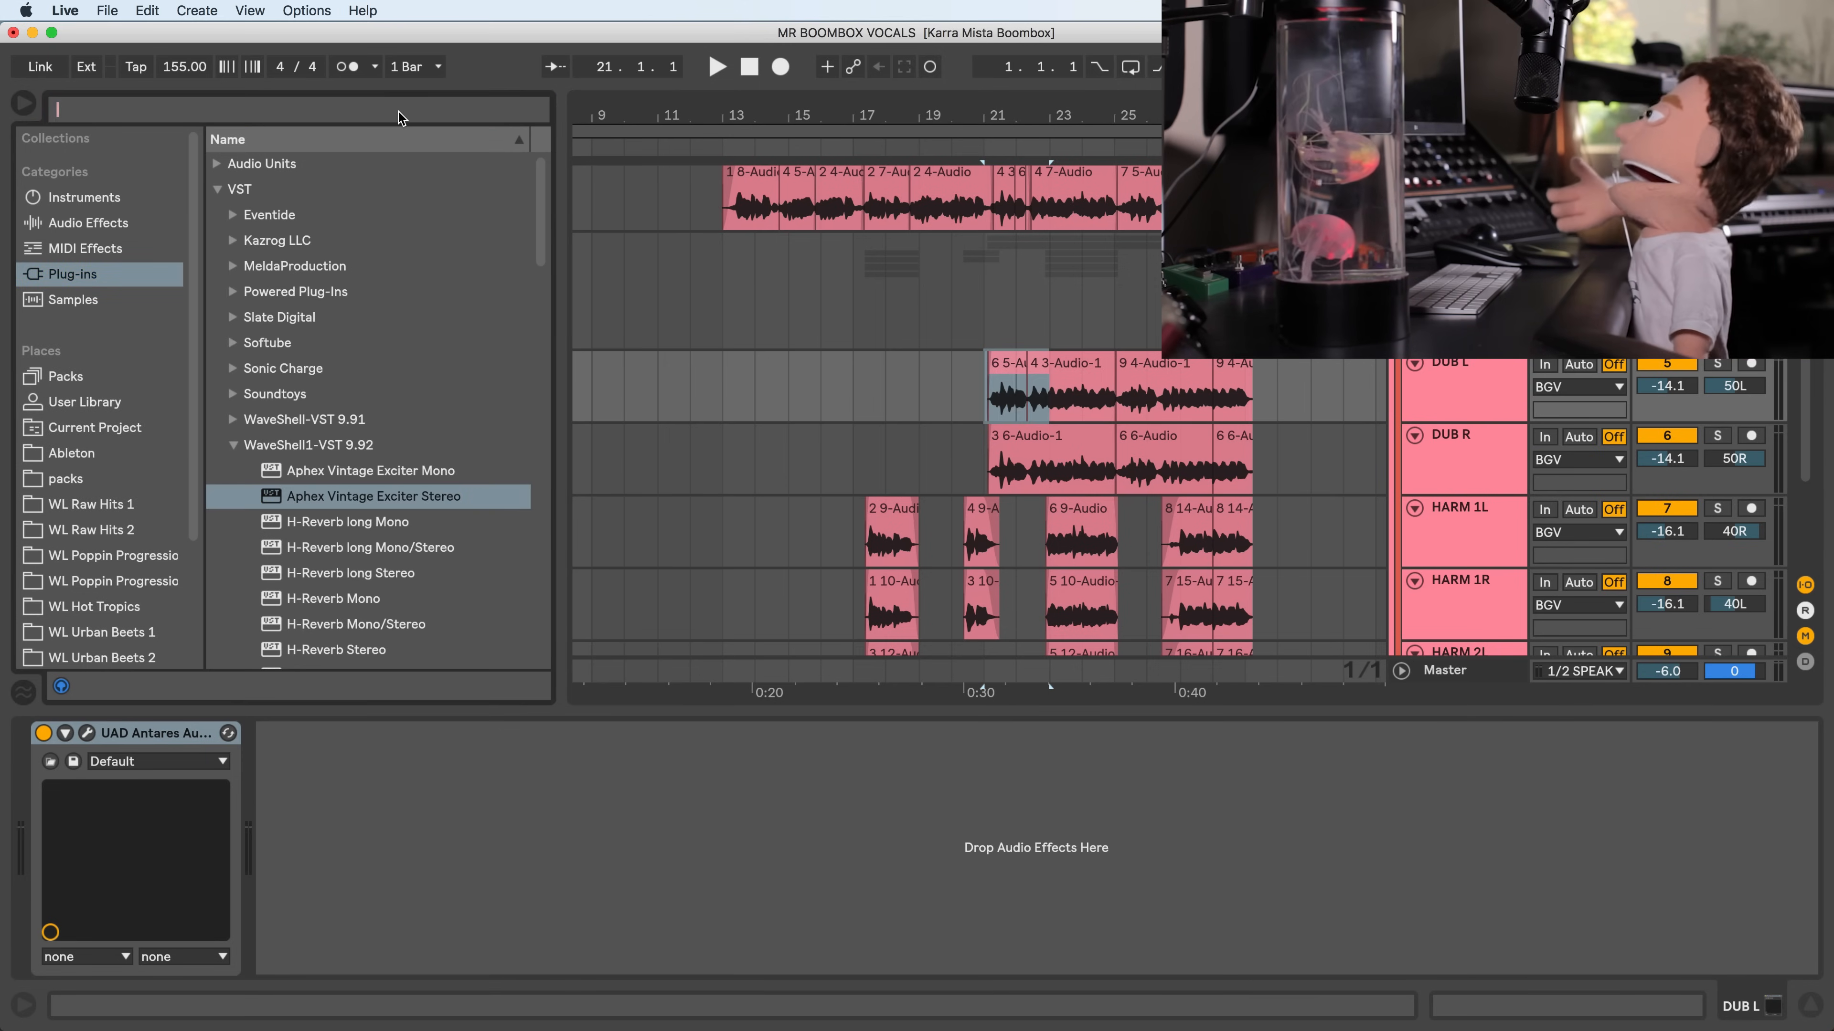
{"action": "type", "text": "eq"}
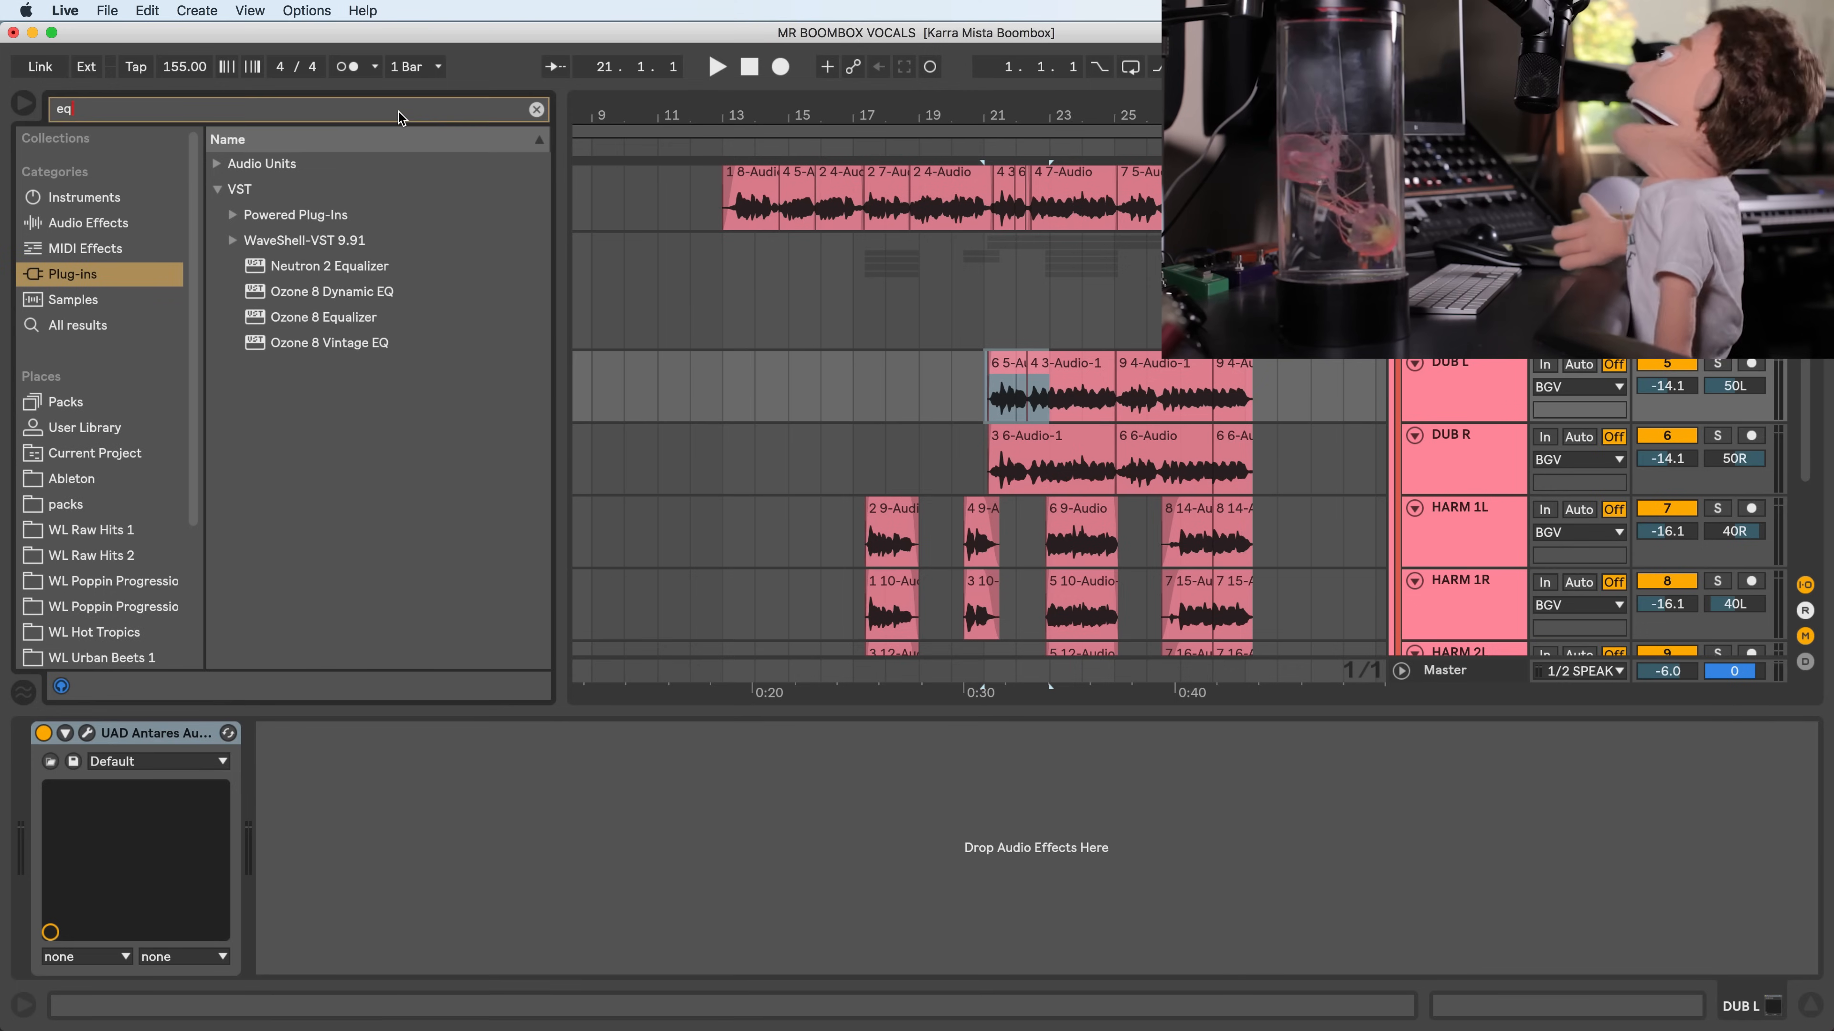
{"action": "left_click", "coordinate": [267, 242]}
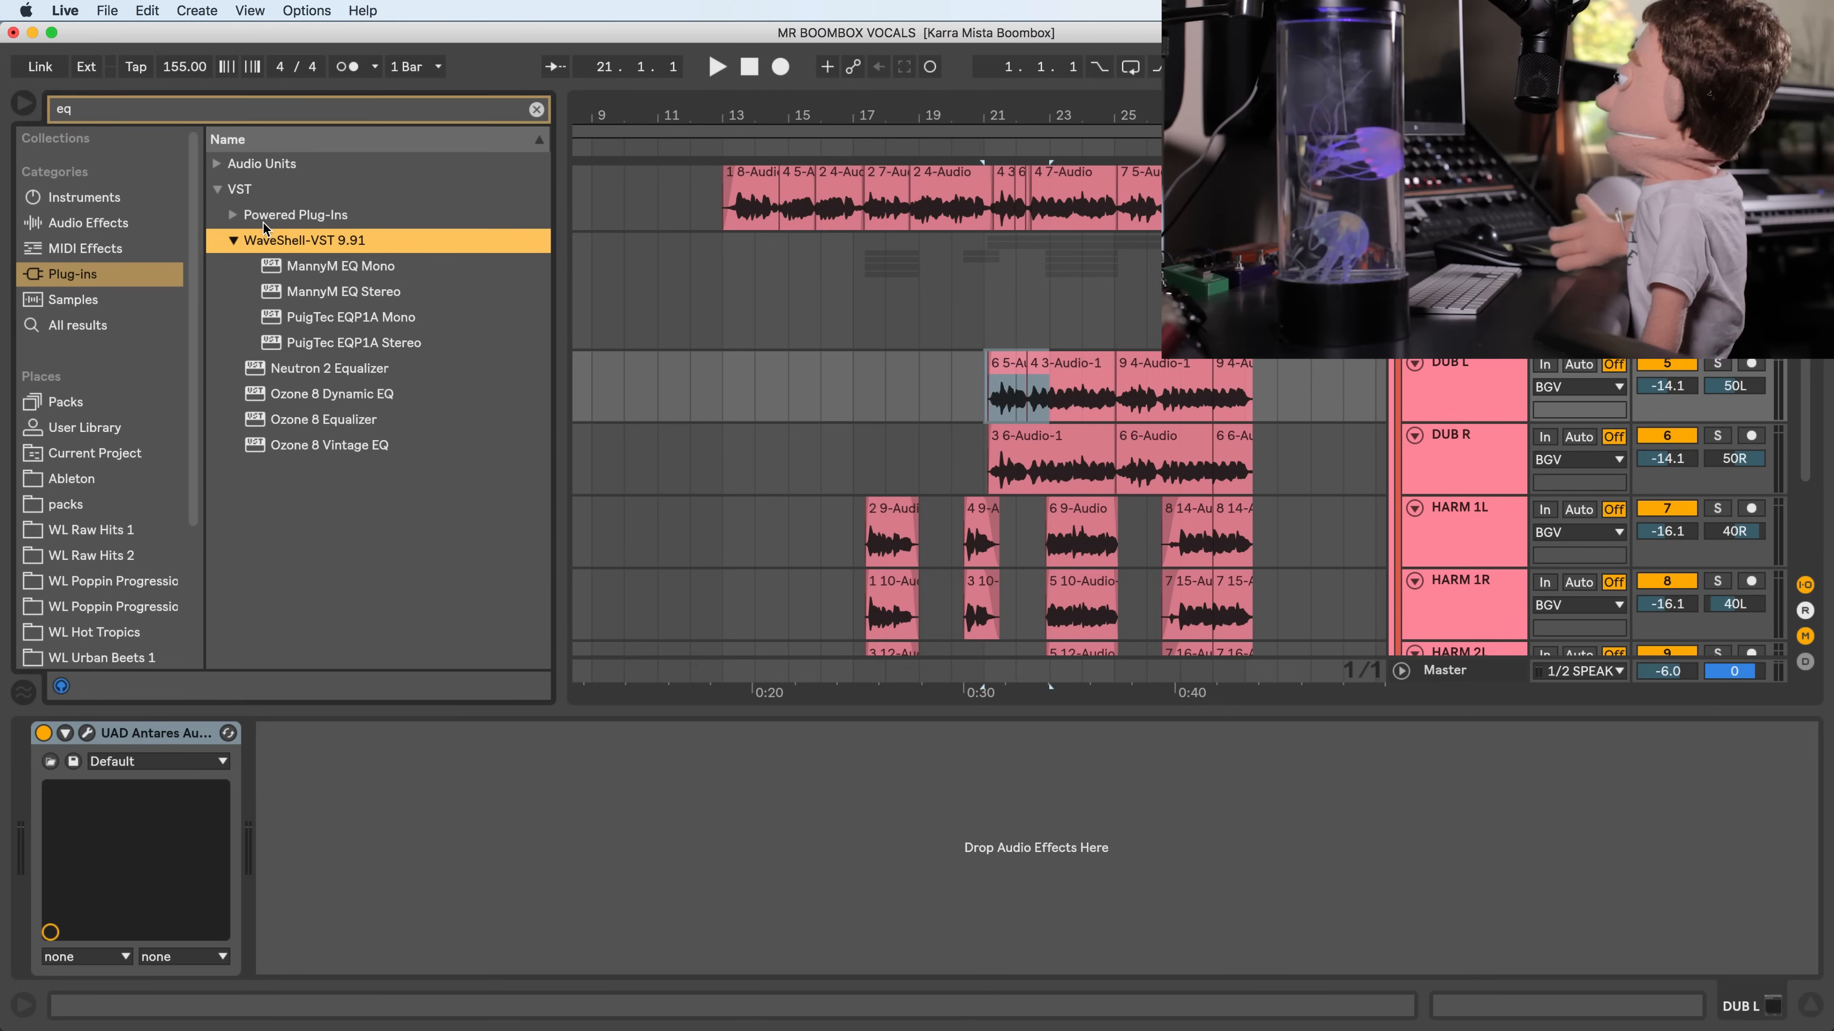
{"action": "left_click", "coordinate": [179, 111]}
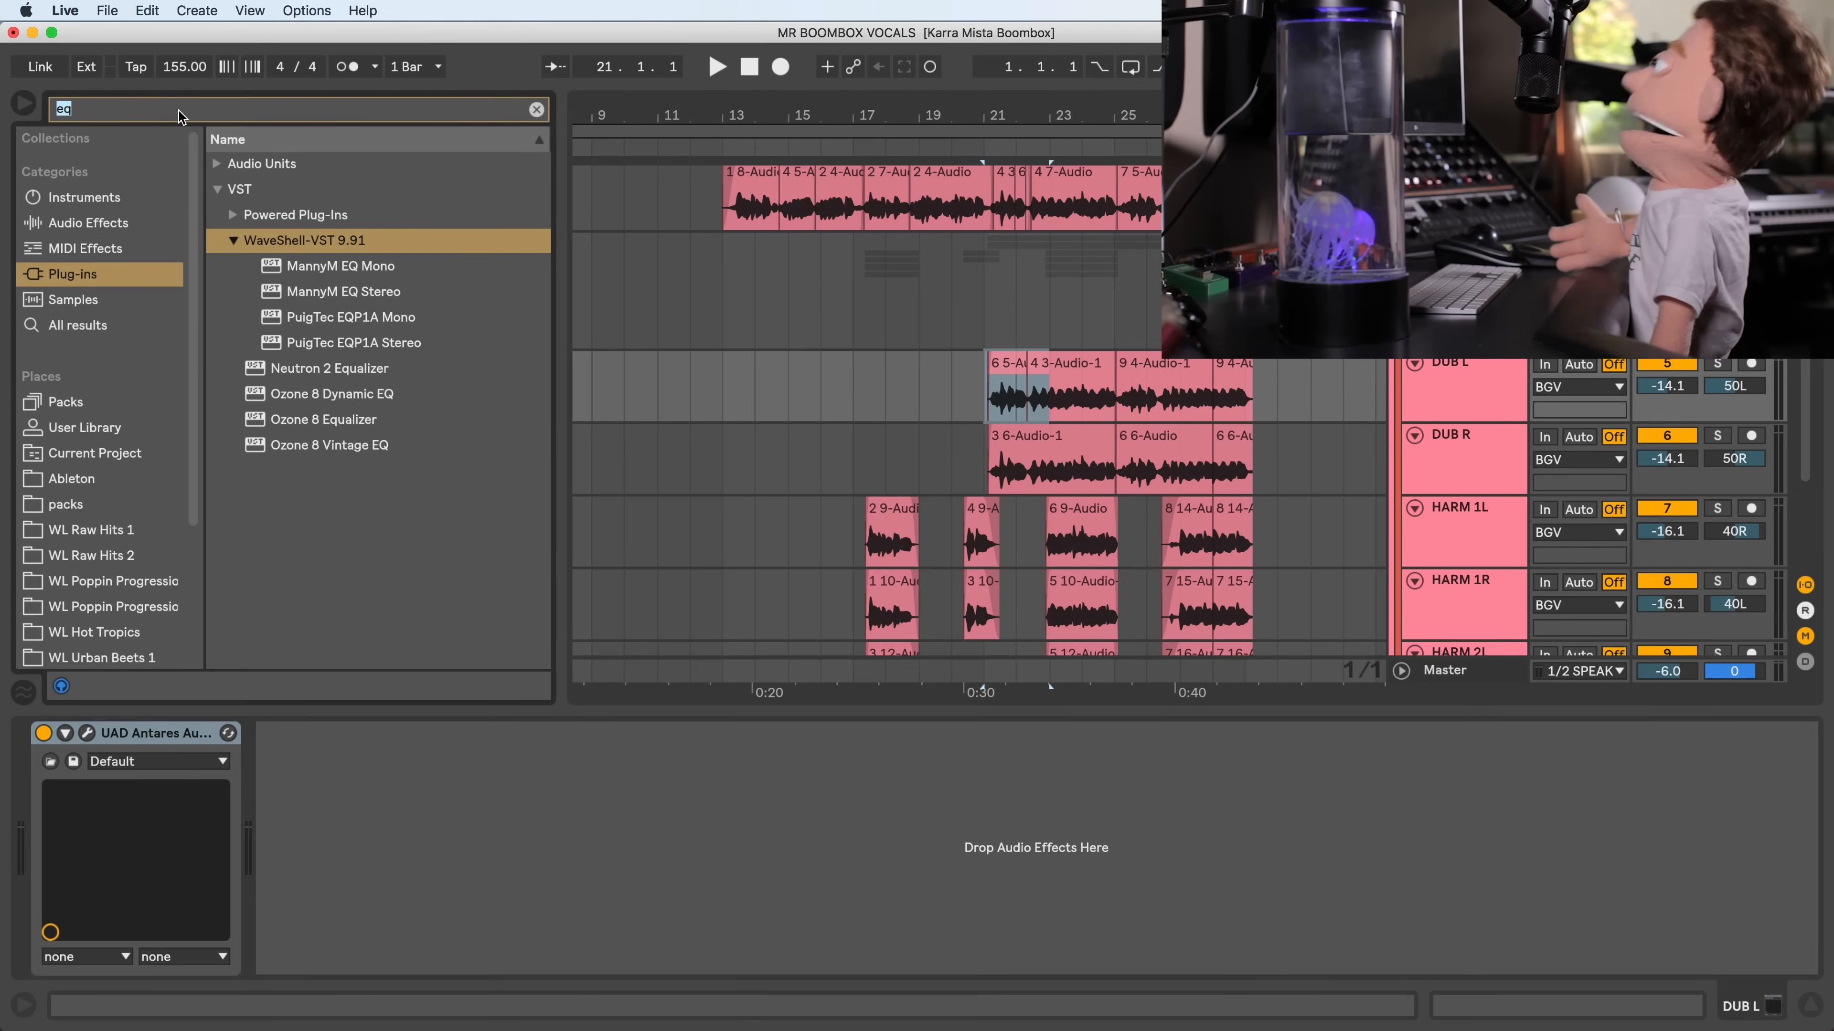
{"action": "type", "text": "q3"}
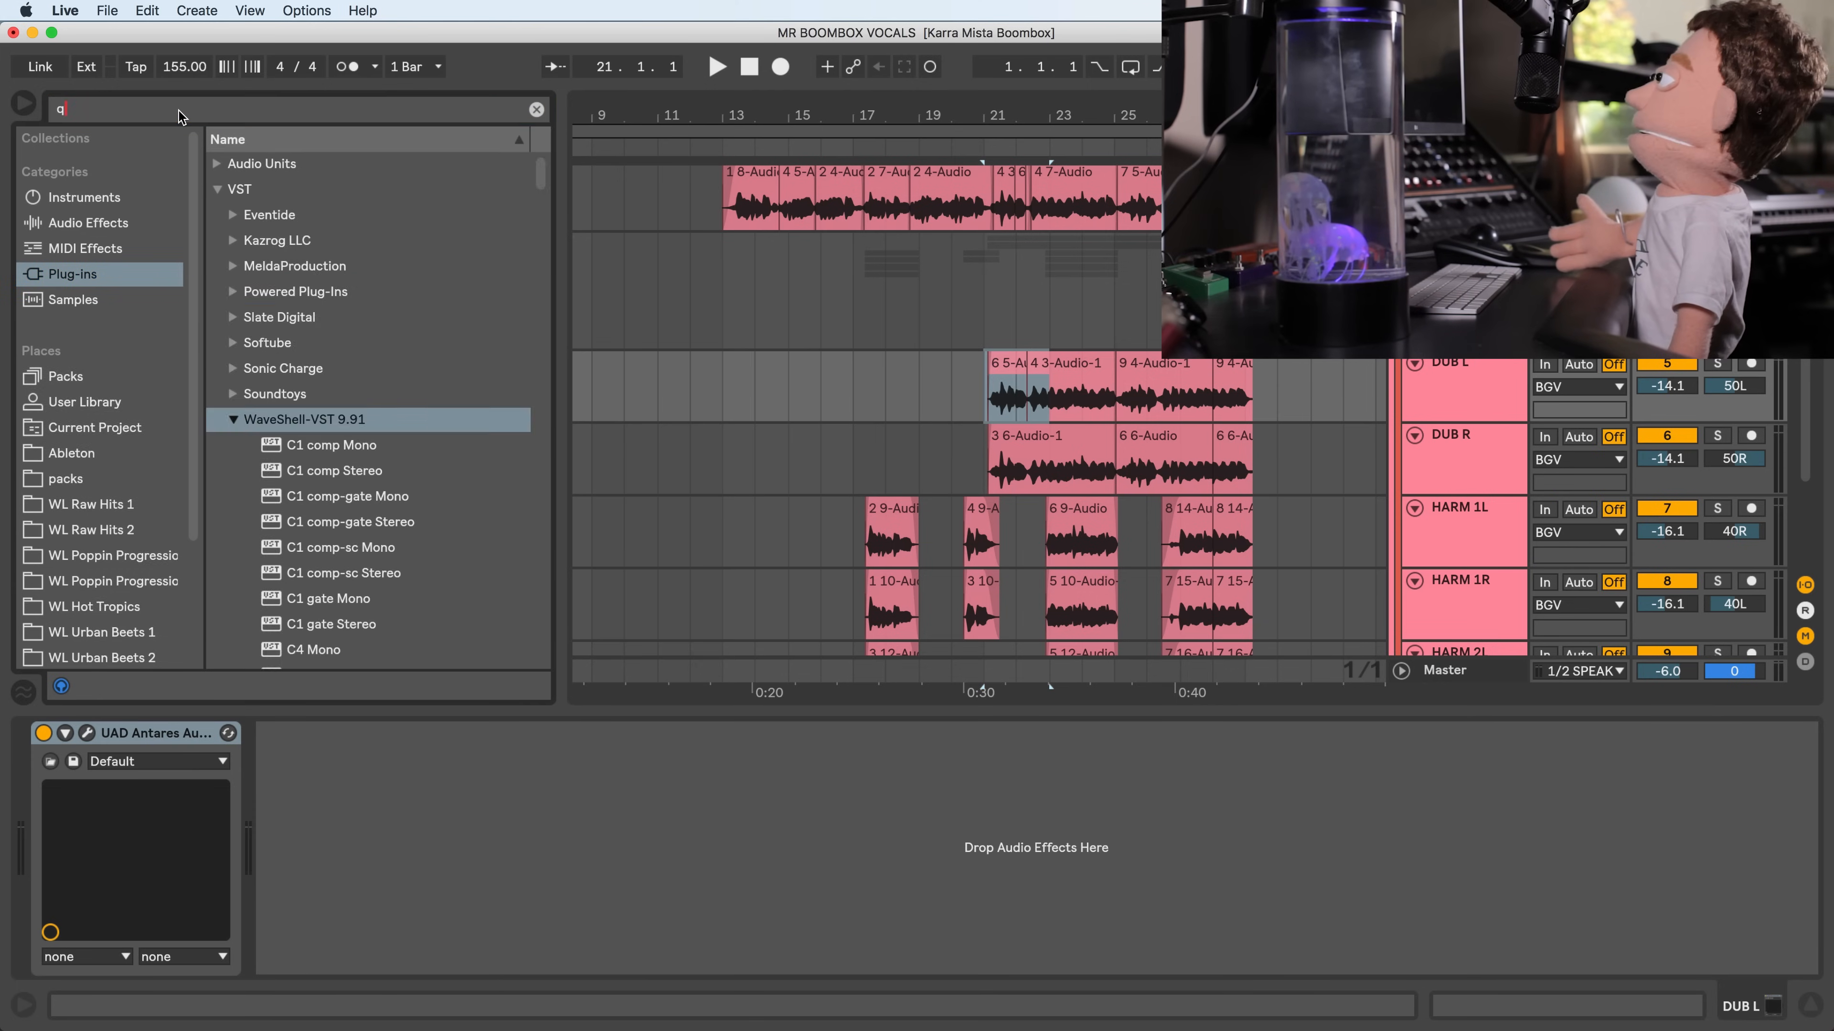
{"action": "key", "text": "BackSpace"}
{"action": "key", "text": "BackSpace"}
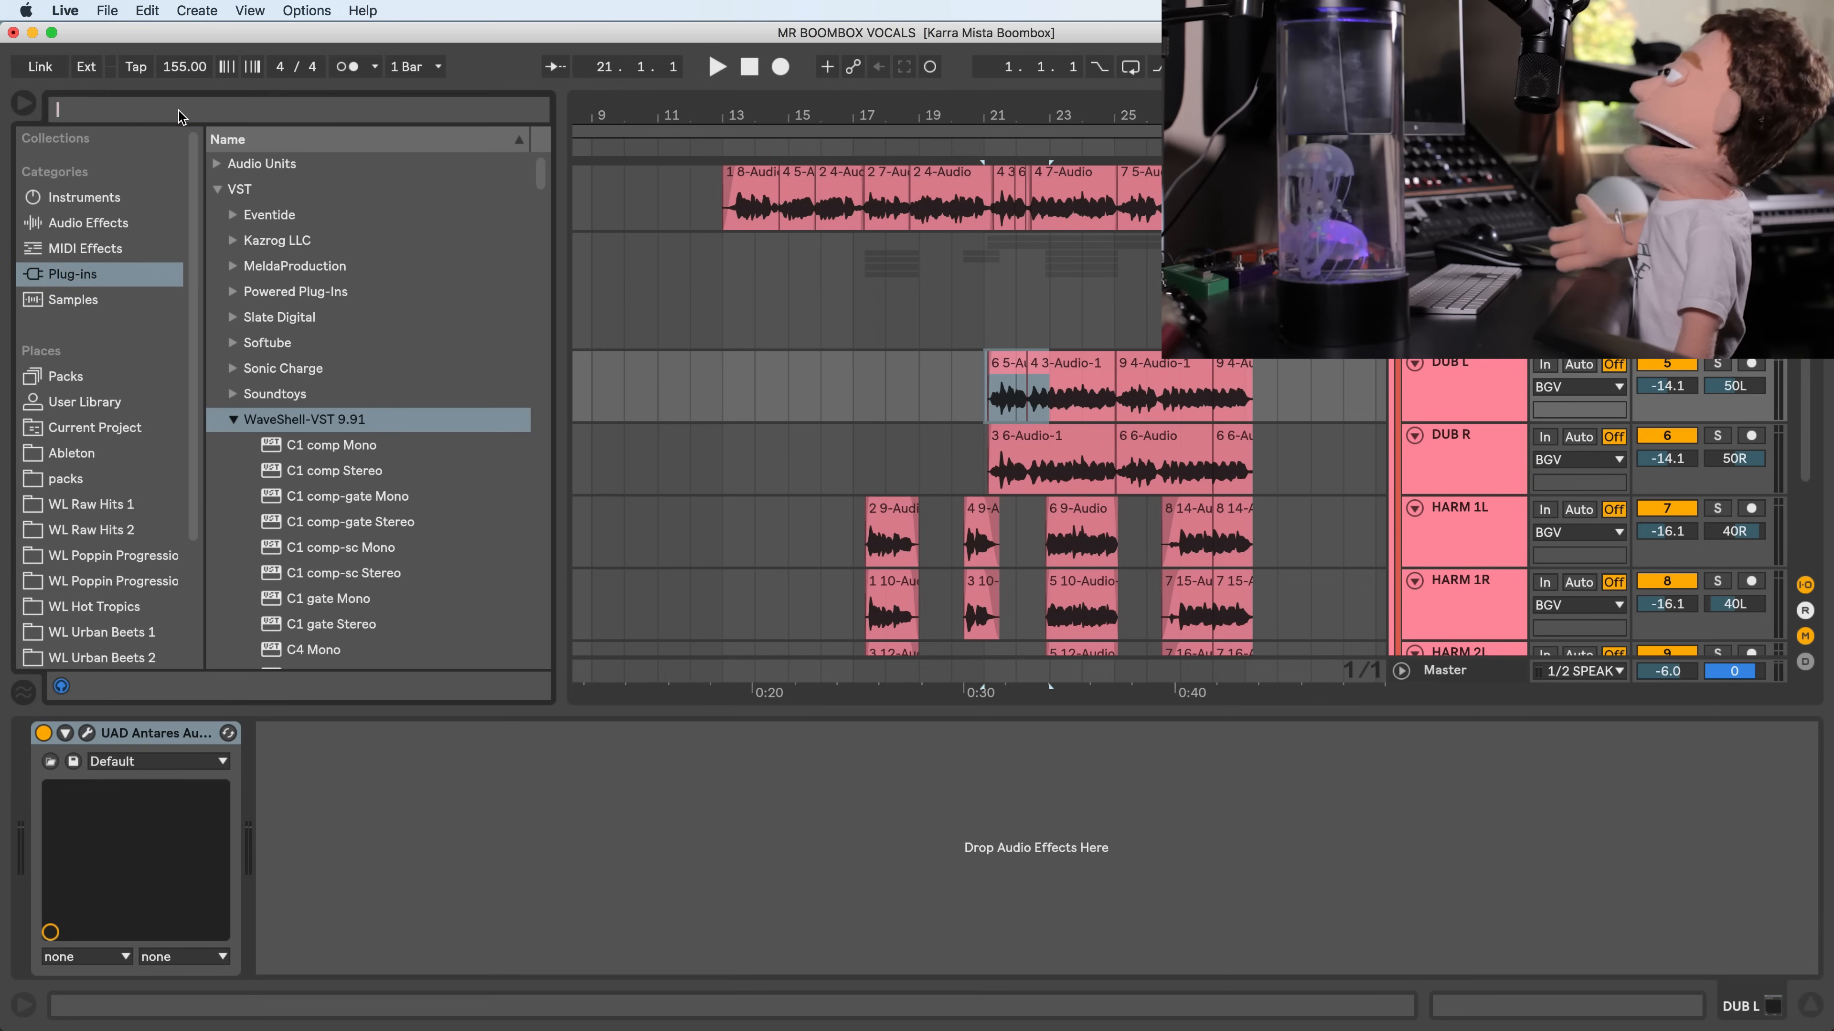
{"action": "type", "text": "fa"}
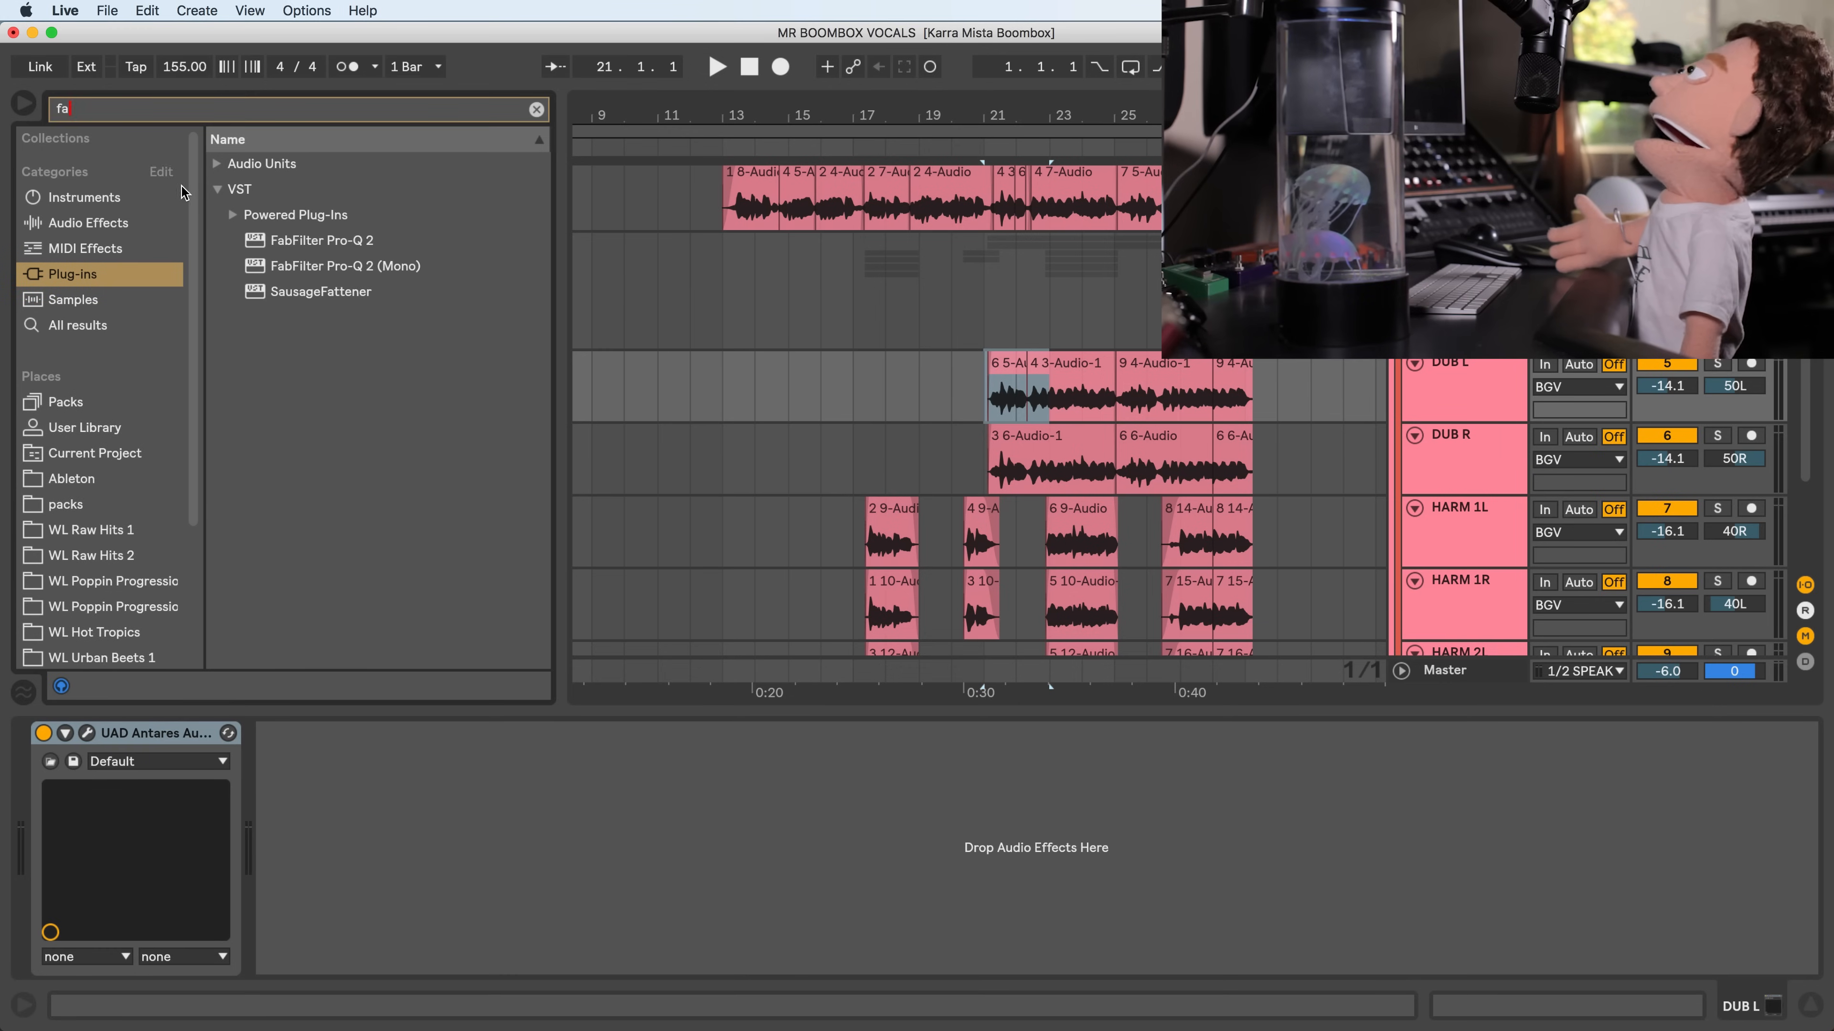
{"action": "left_click_drag", "start_coordinate": [309, 270], "coordinate": [704, 823]}
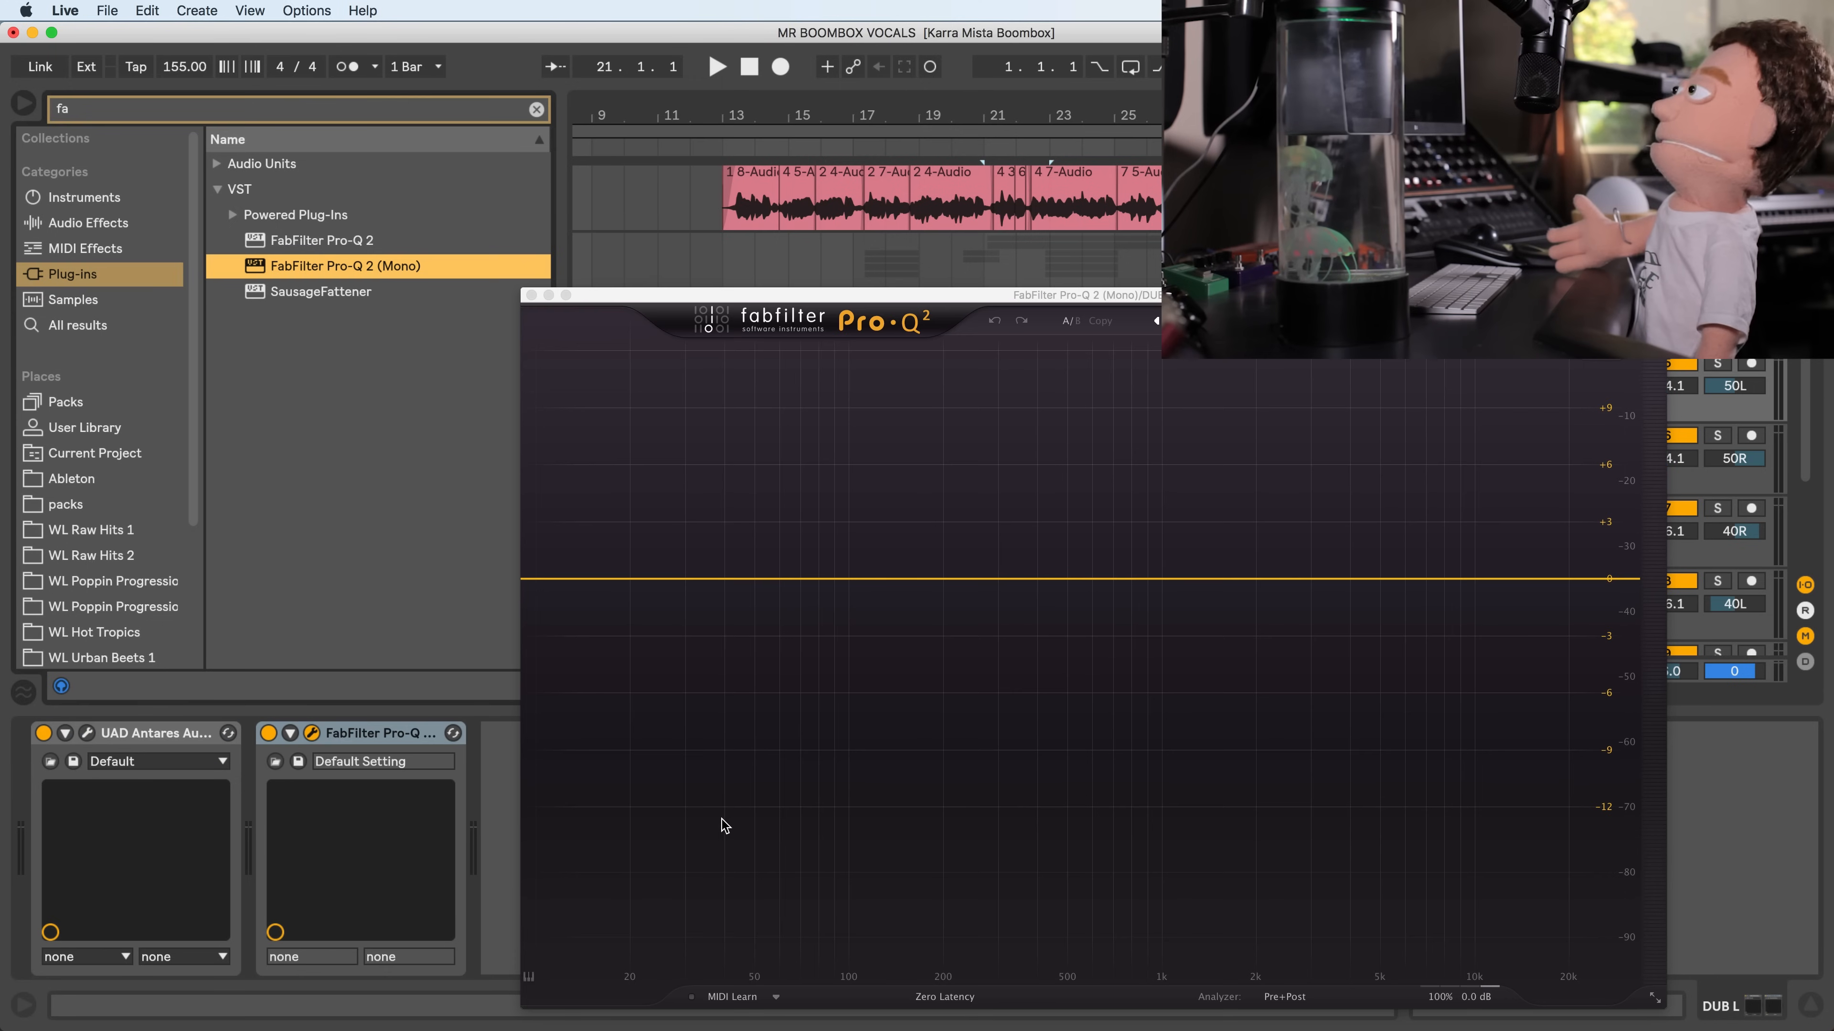
- Add a Low Shelf band at the EQ's low end and set its slope to 30 dB/oct
{"action": "left_click_drag", "start_coordinate": [580, 578], "coordinate": [626, 650]}
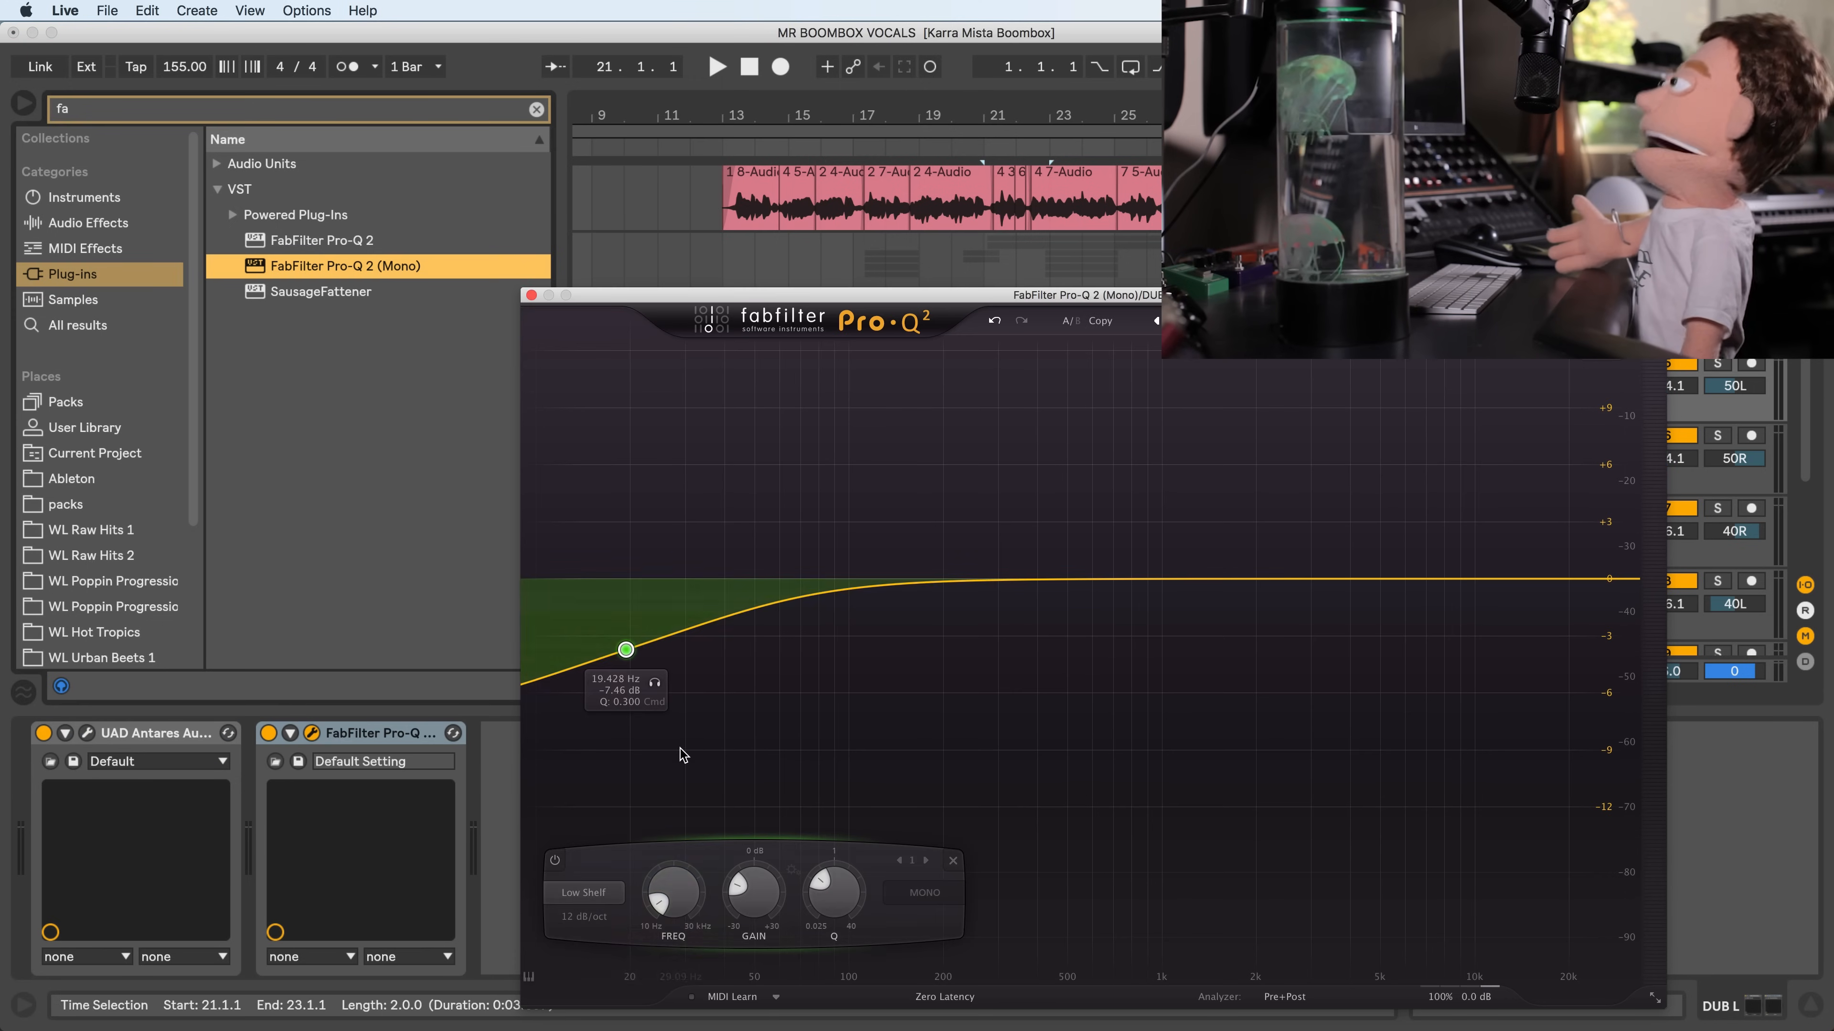
{"action": "left_click", "coordinate": [584, 894]}
{"action": "mouse_move", "coordinate": [606, 1012]}
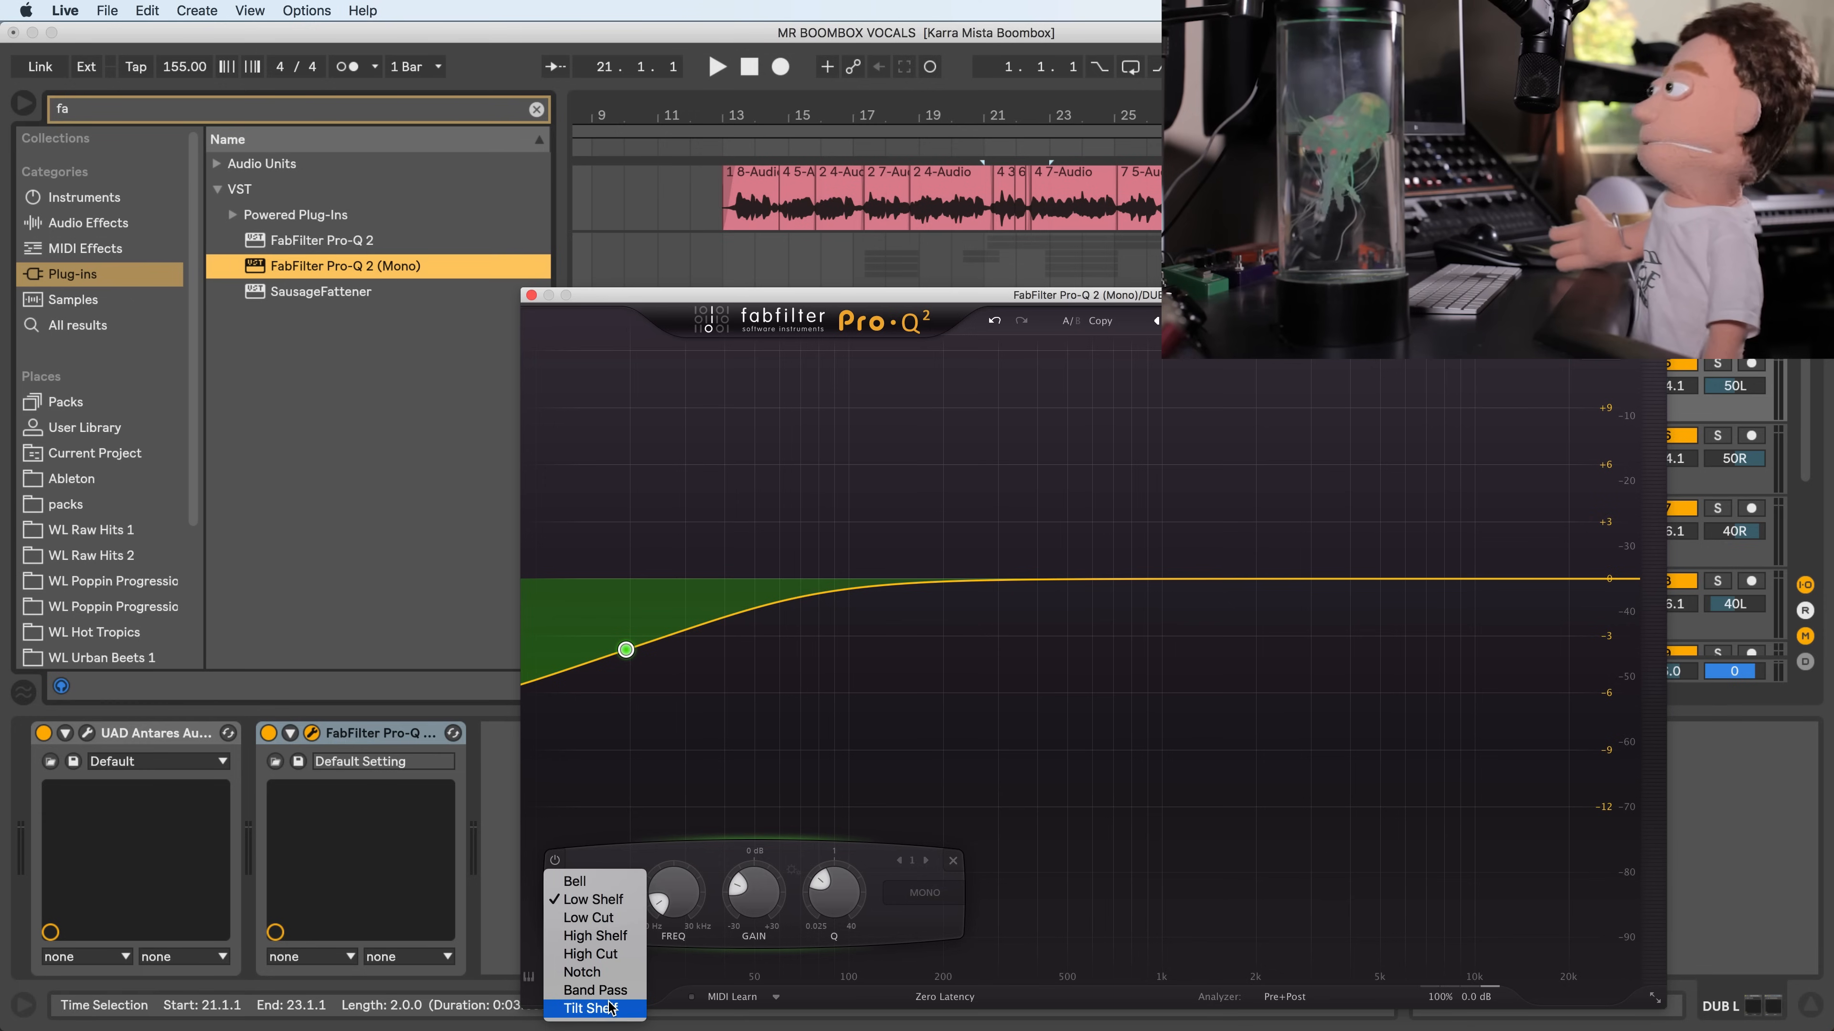
{"action": "left_click", "coordinate": [625, 870]}
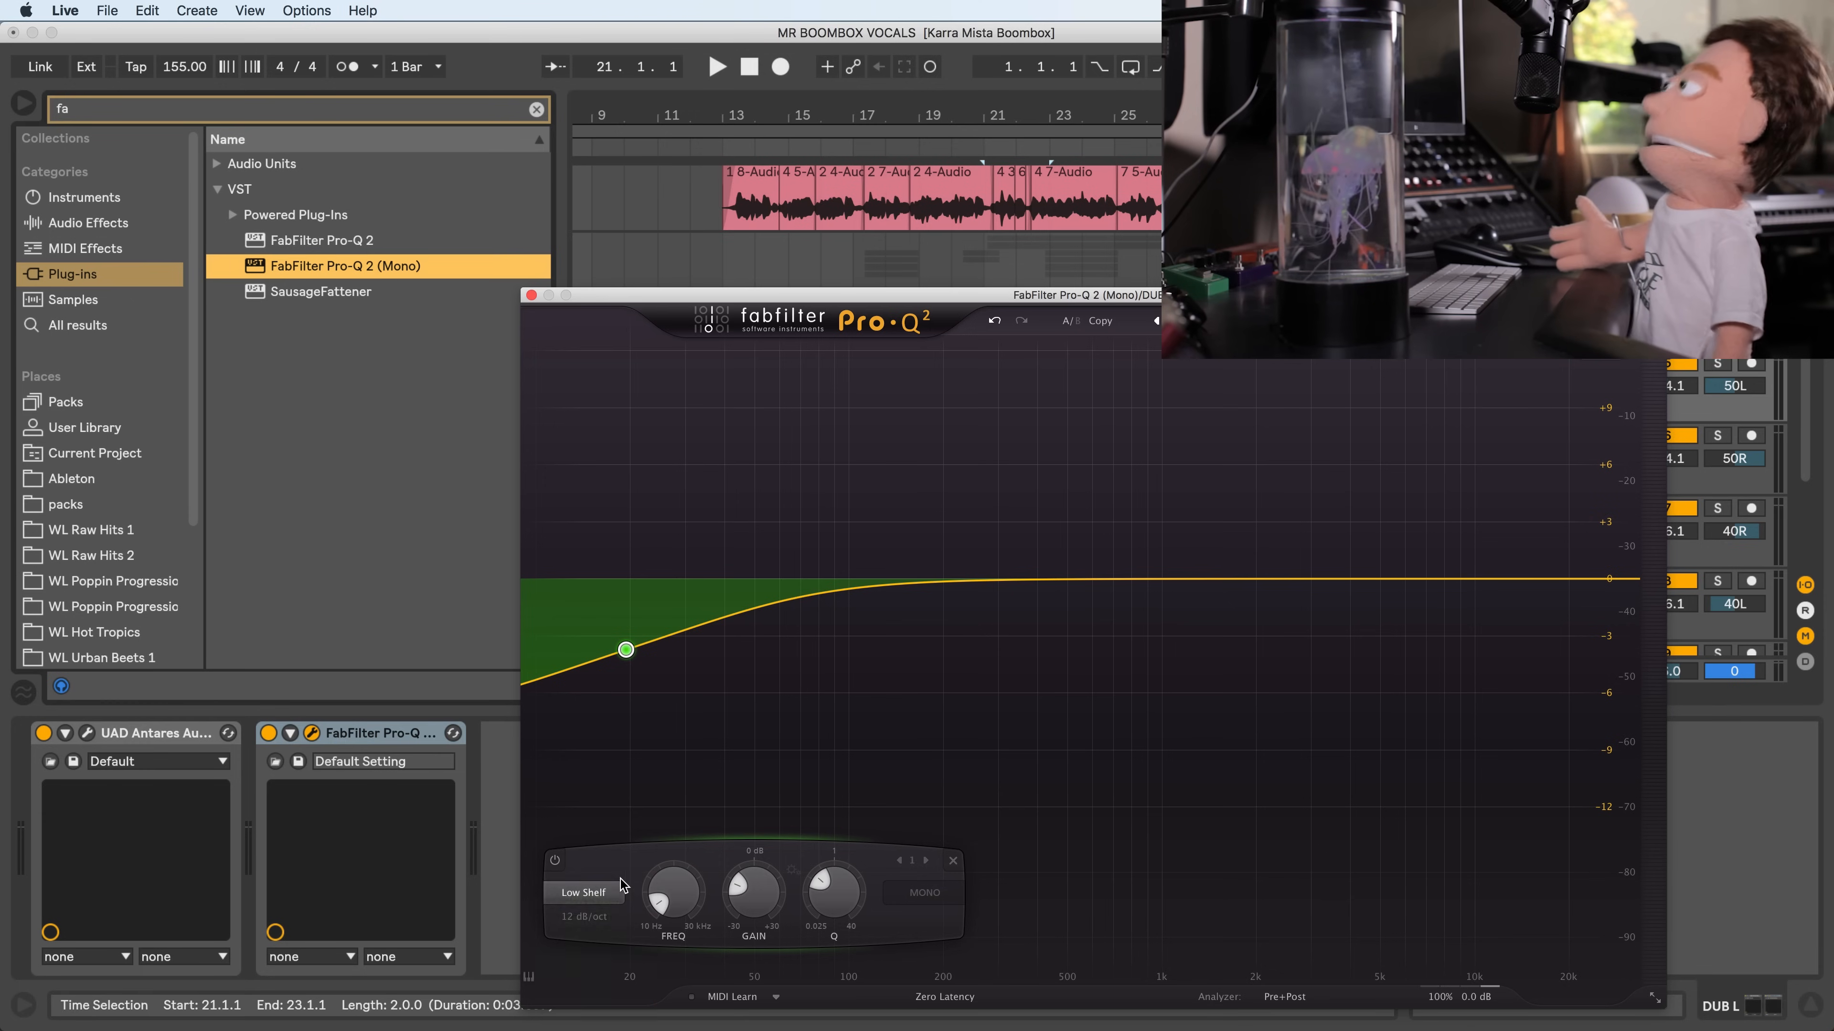
{"action": "left_click", "coordinate": [584, 916]}
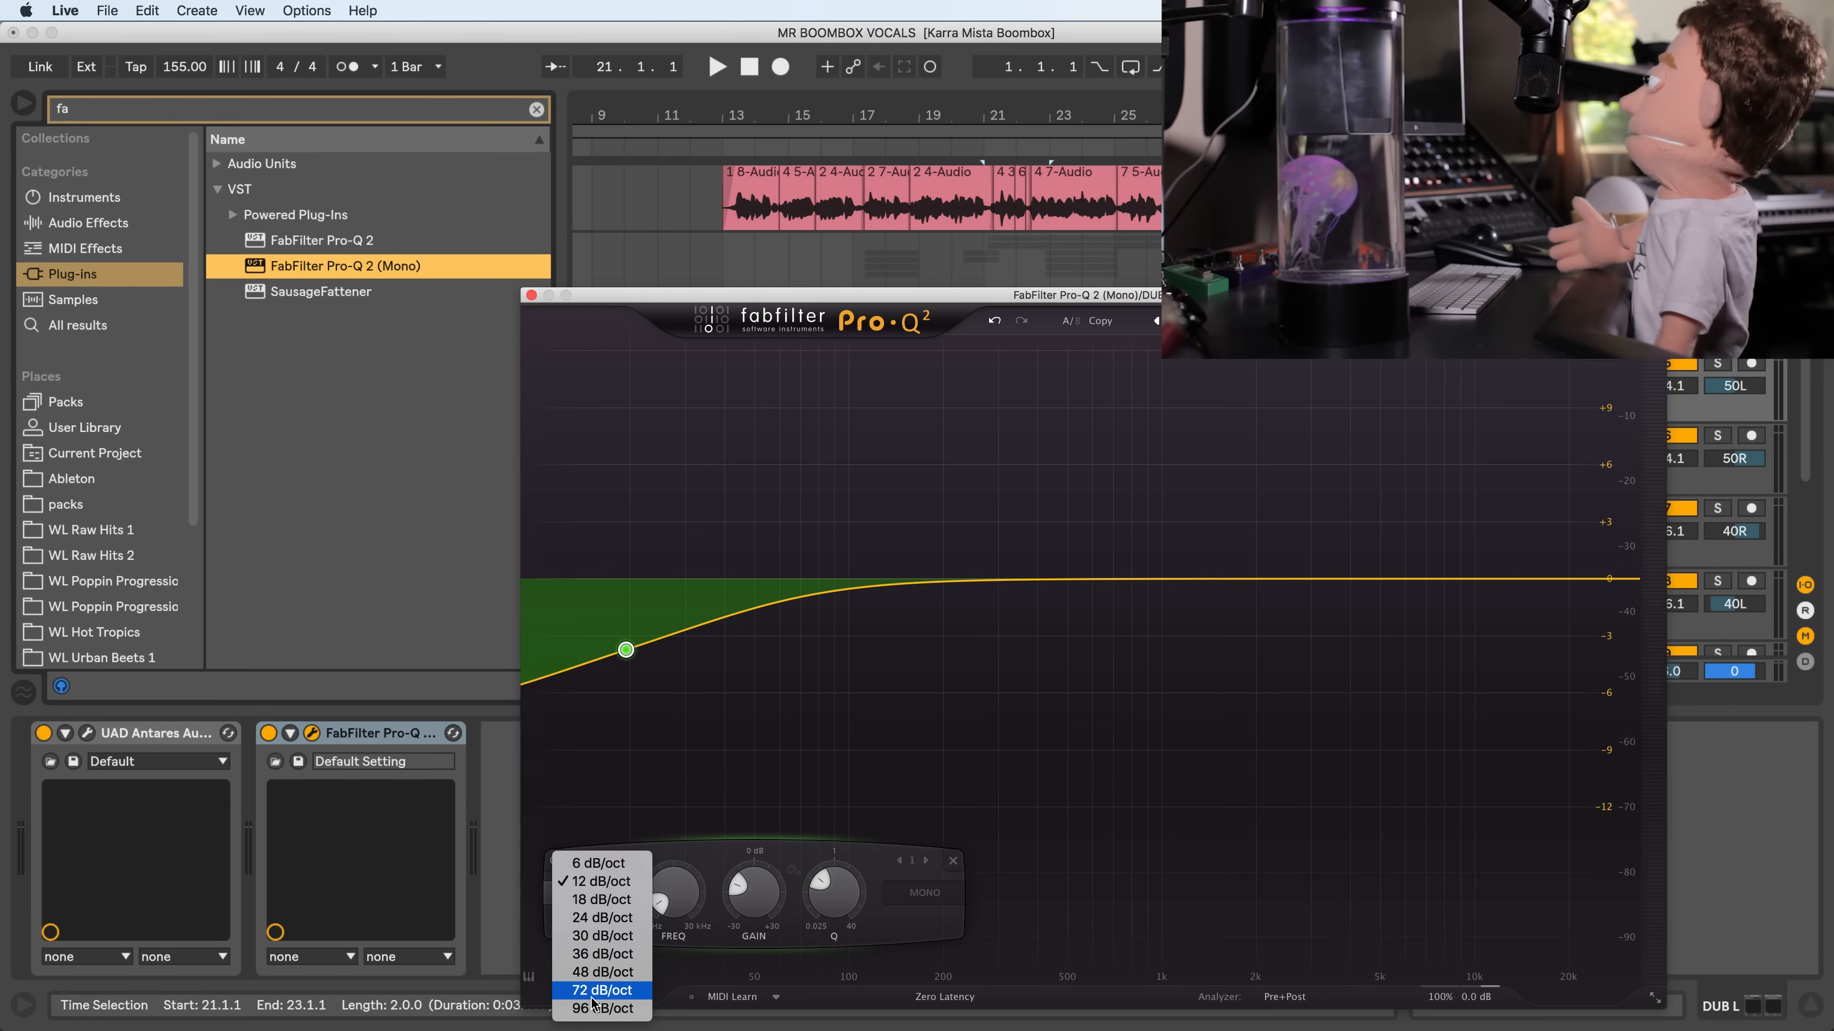
{"action": "left_click", "coordinate": [603, 937]}
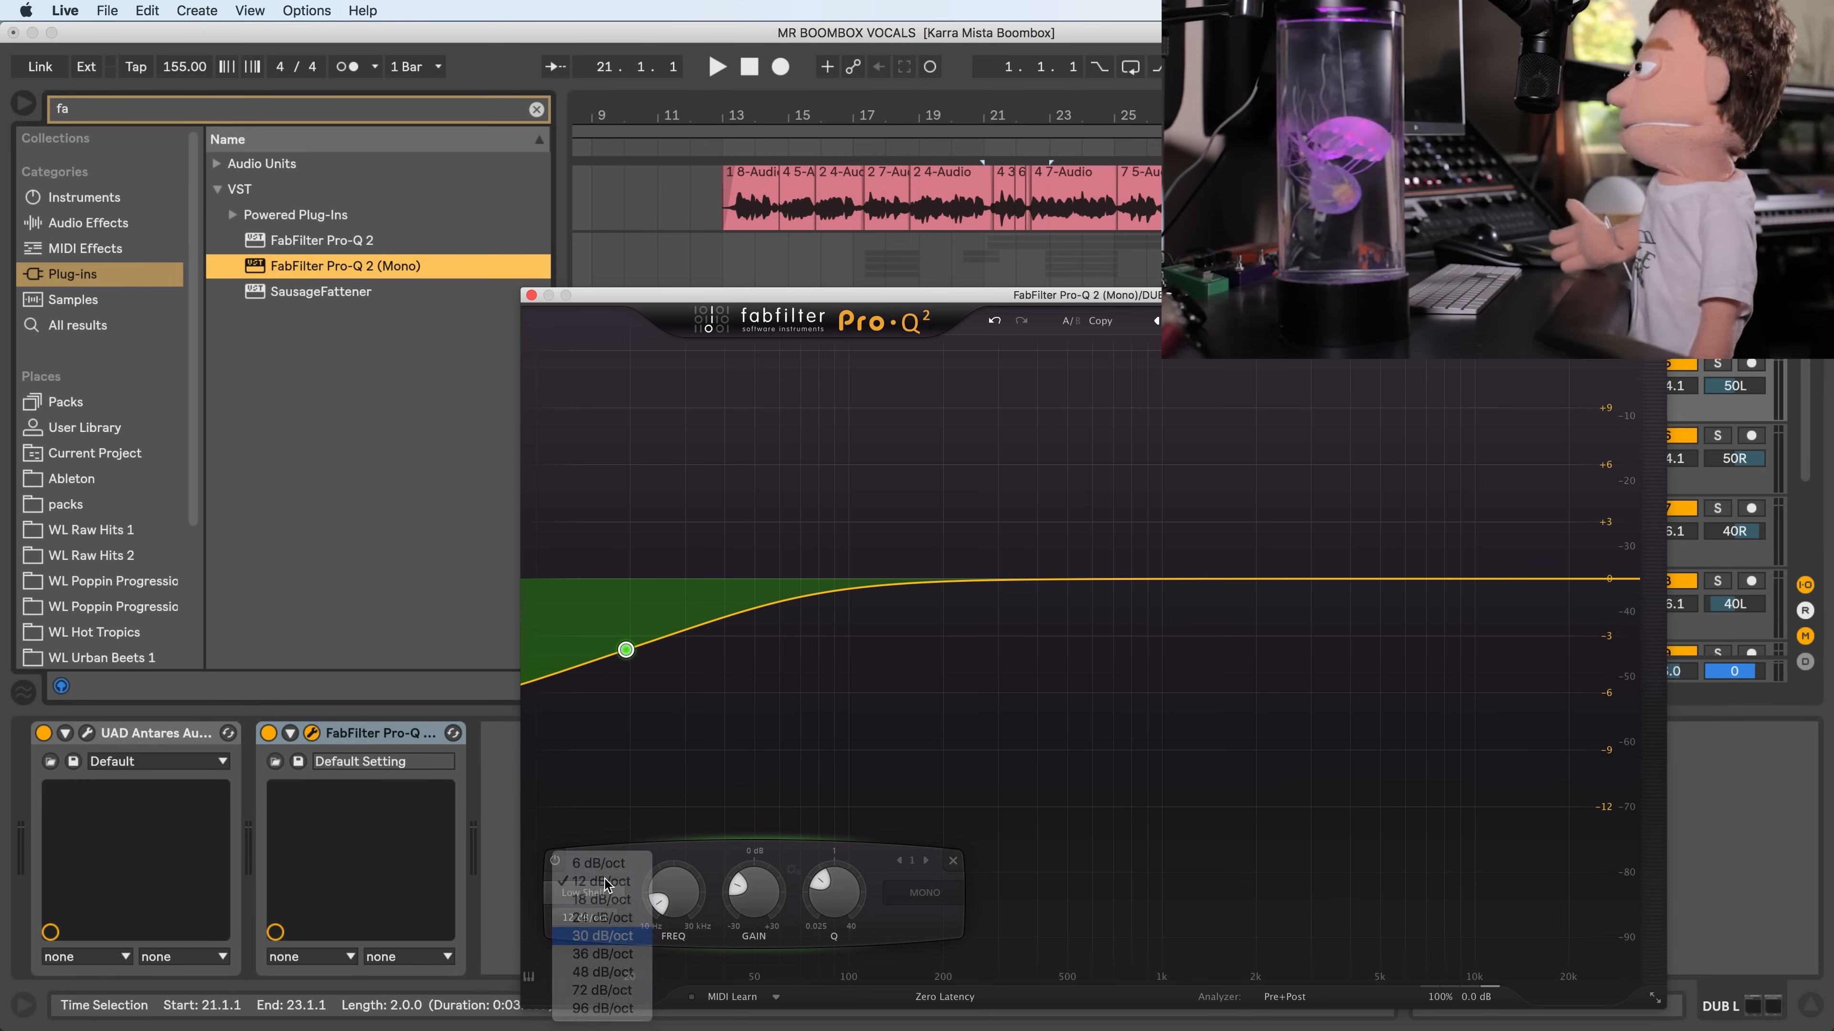
- Change the low band to a Low Cut at about 194 Hz with a Q of 0.300
{"action": "left_click", "coordinate": [598, 894]}
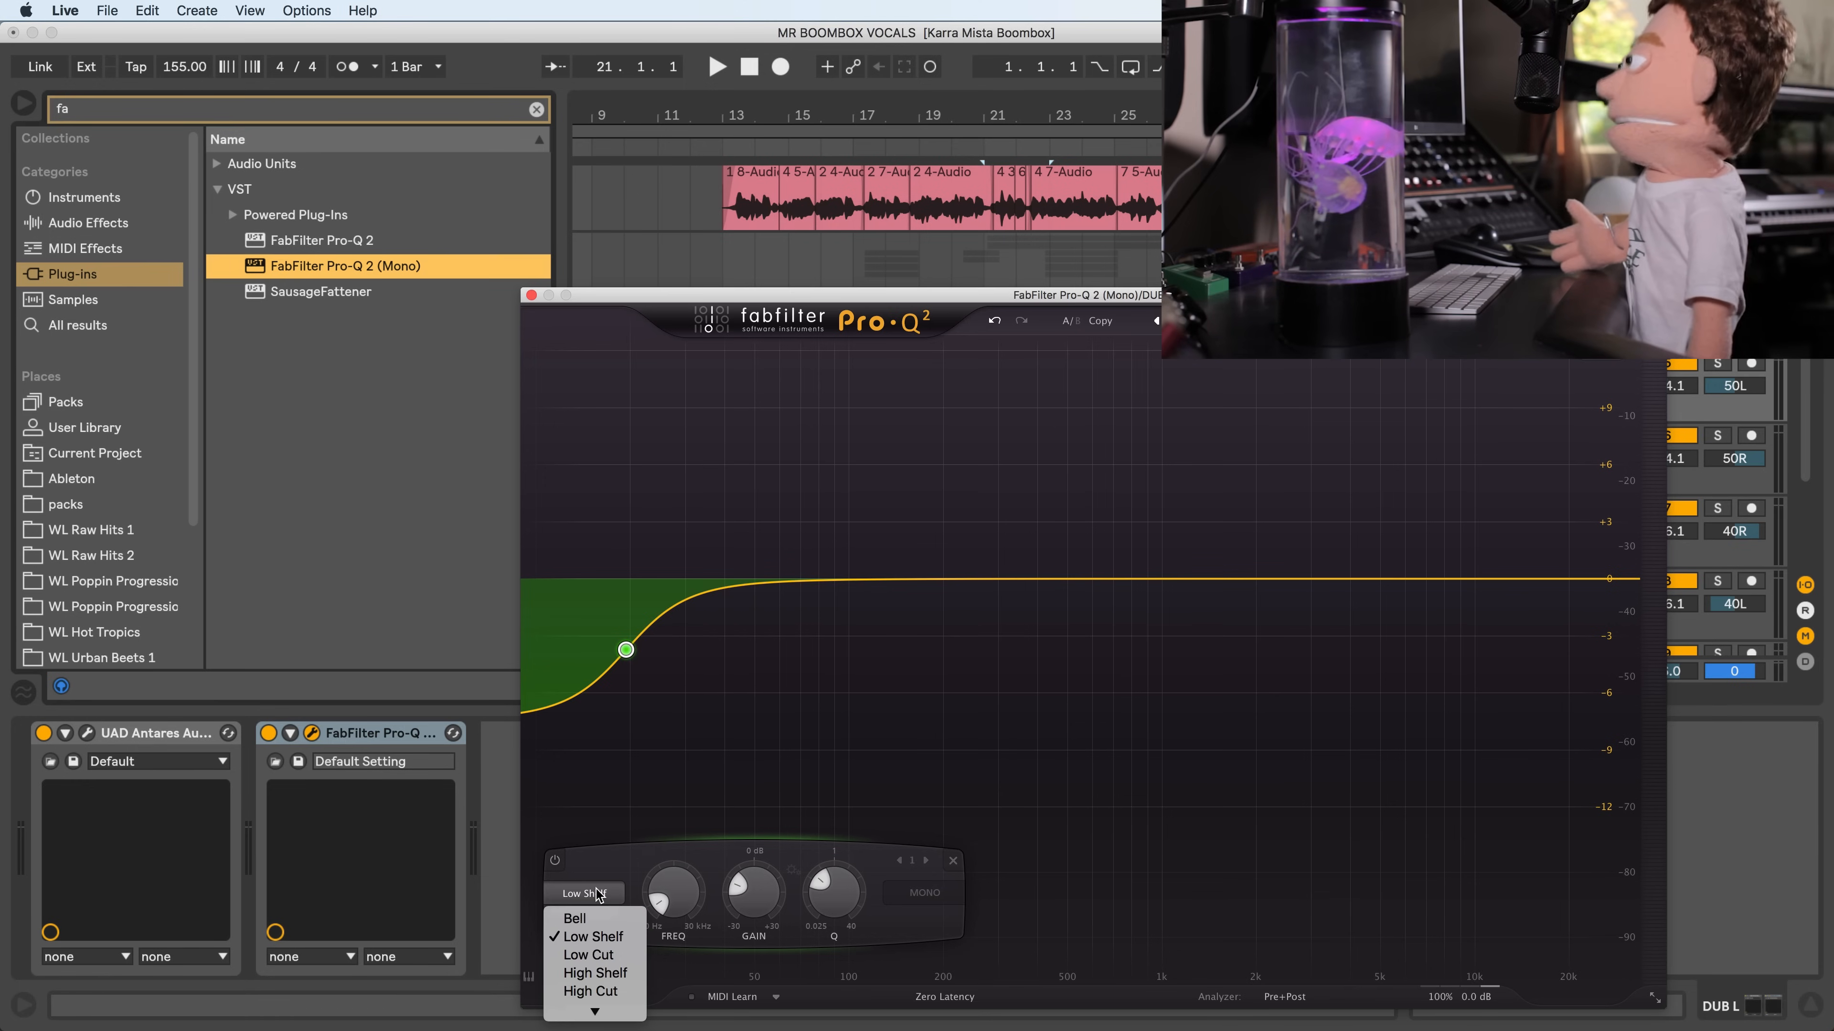
{"action": "left_click", "coordinate": [599, 955]}
{"action": "left_click_drag", "start_coordinate": [668, 892], "coordinate": [665, 778]}
{"action": "mouse_move", "coordinate": [832, 889]}
{"action": "left_mouse_down"}
{"action": "mouse_move", "coordinate": [832, 906]}
{"action": "mouse_move", "coordinate": [831, 881]}
{"action": "left_mouse_up"}
{"action": "left_click_drag", "start_coordinate": [592, 291], "coordinate": [353, 448]}
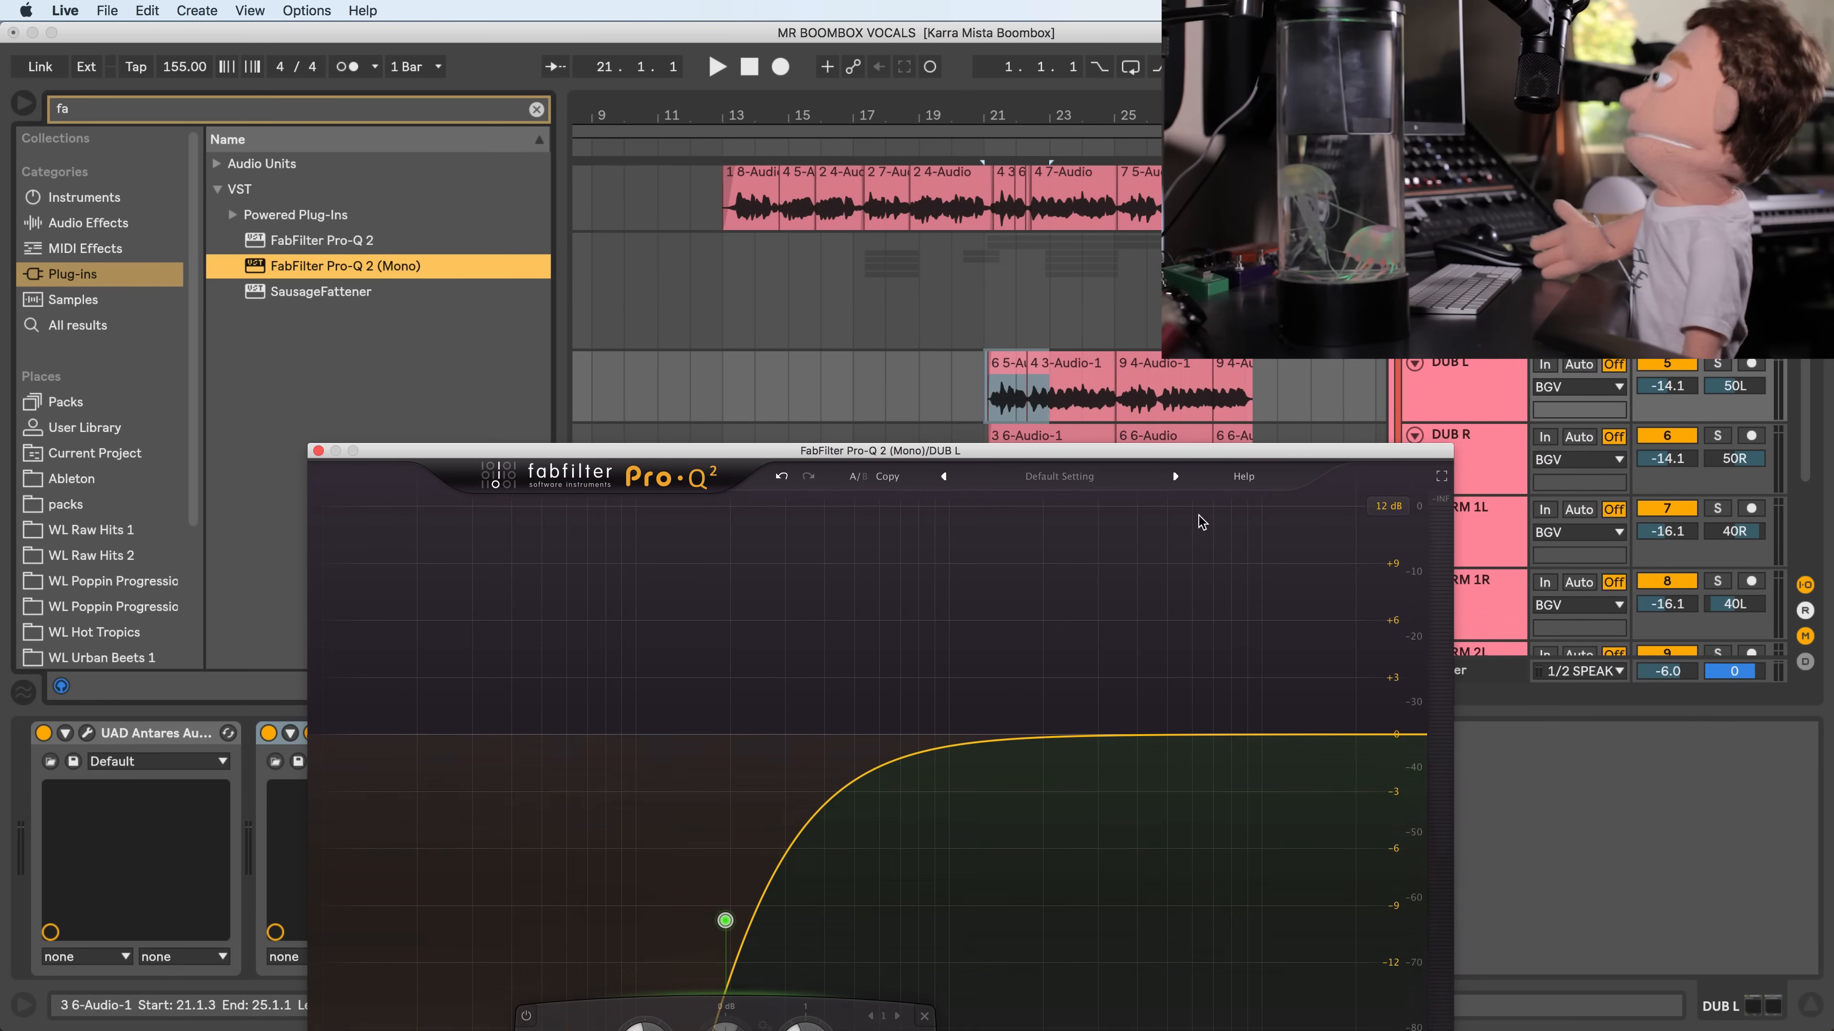
- Add a band at the high end of the DUB L EQ and make it a High Cut with a 36 dB/oct slope
{"action": "left_click_drag", "start_coordinate": [1210, 451], "coordinate": [1067, 467]}
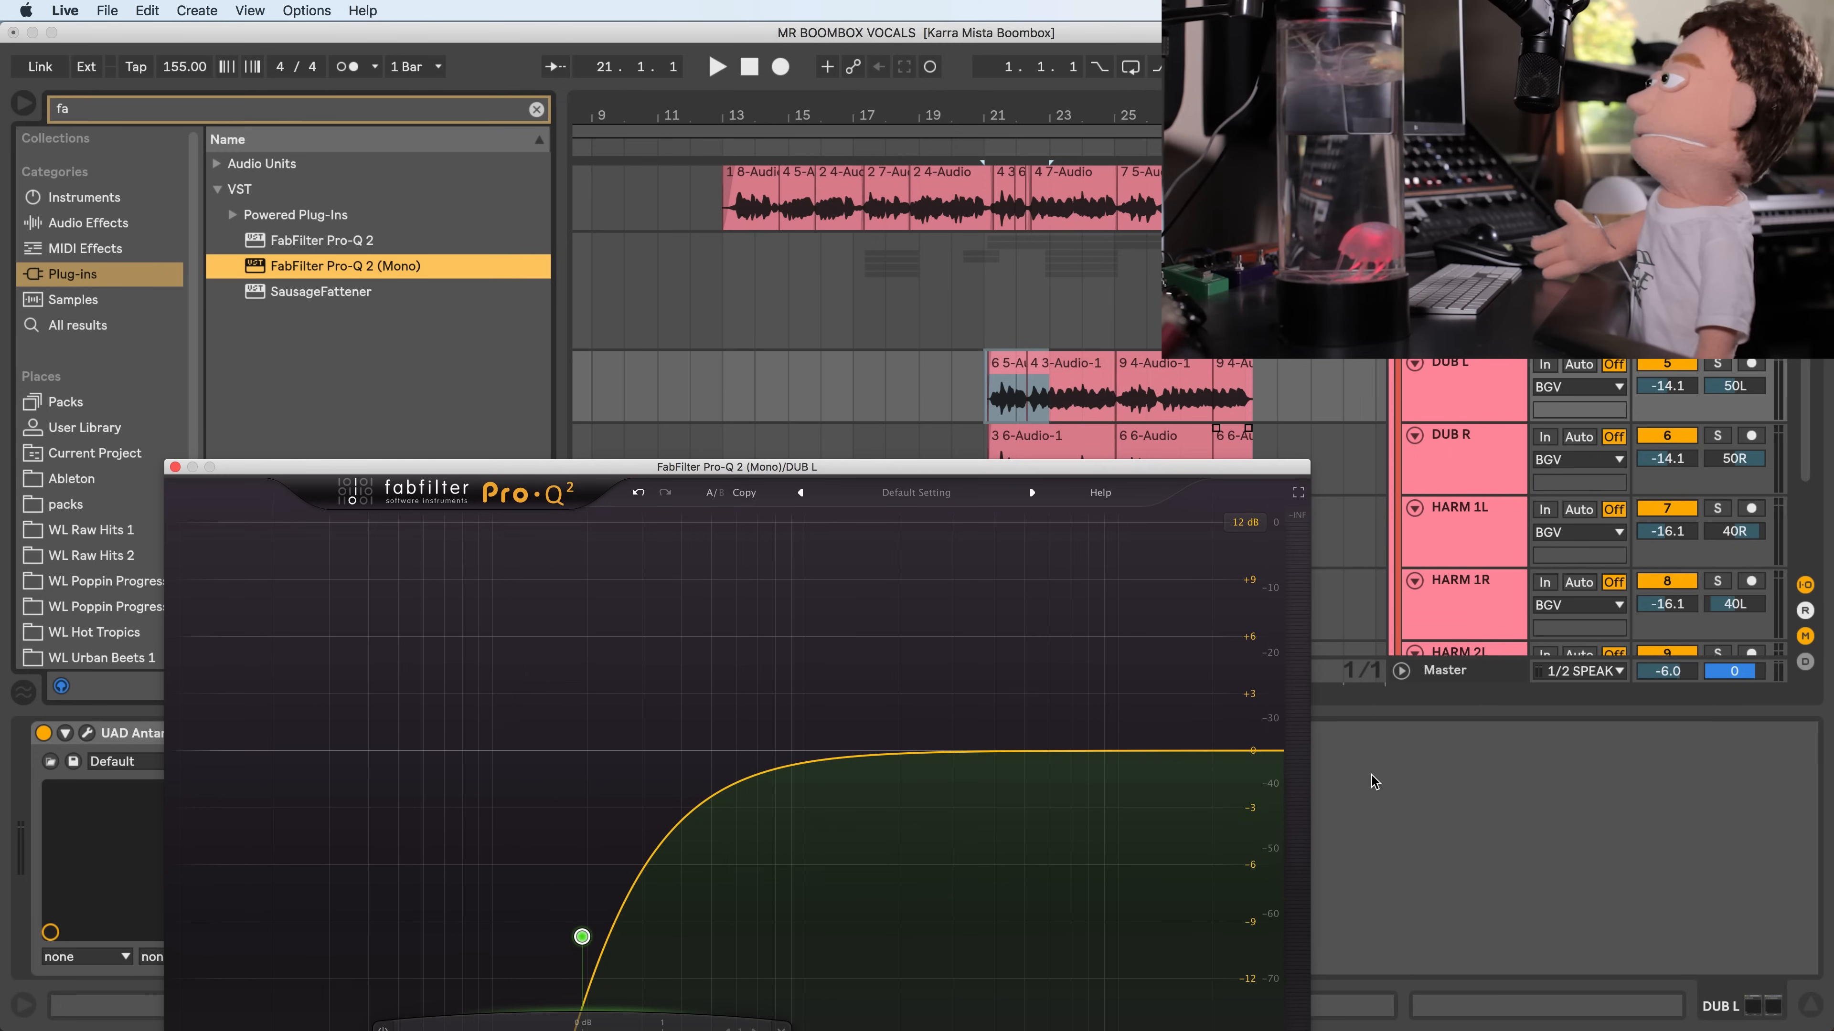
{"action": "left_click_drag", "start_coordinate": [1268, 751], "coordinate": [1222, 810]}
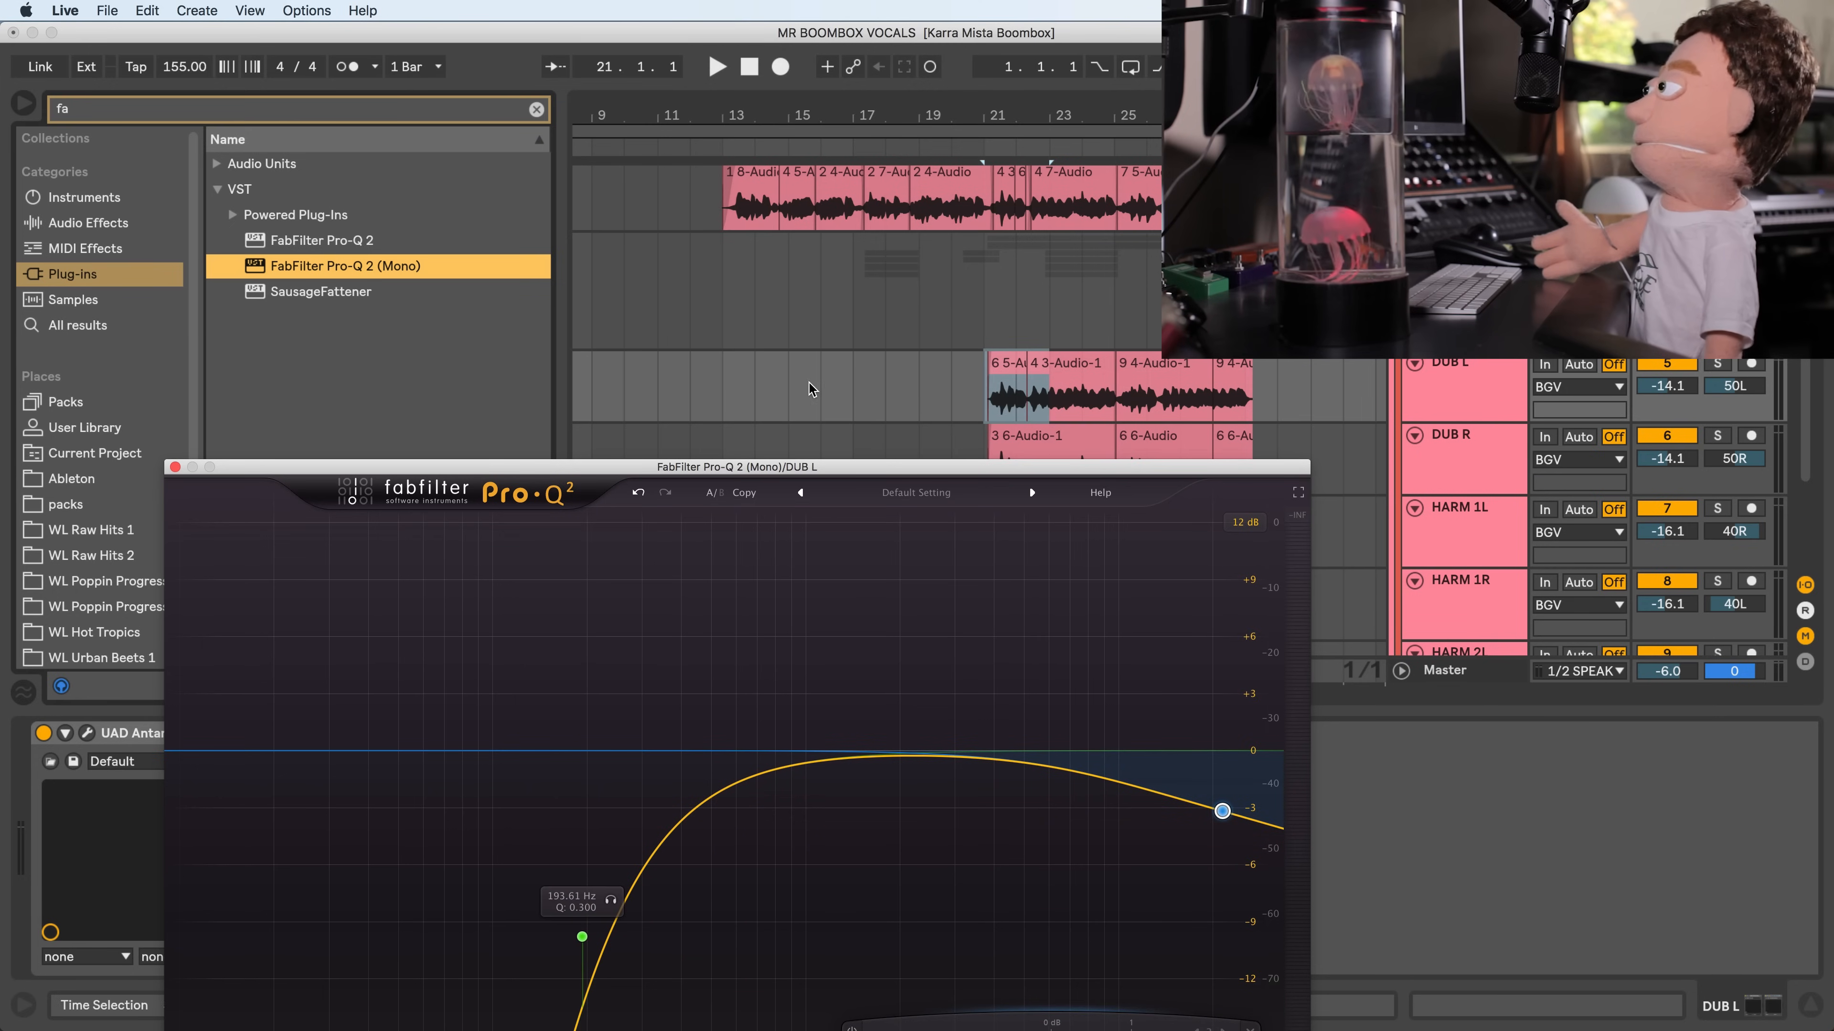
{"action": "left_click_drag", "start_coordinate": [688, 467], "coordinate": [667, 383]}
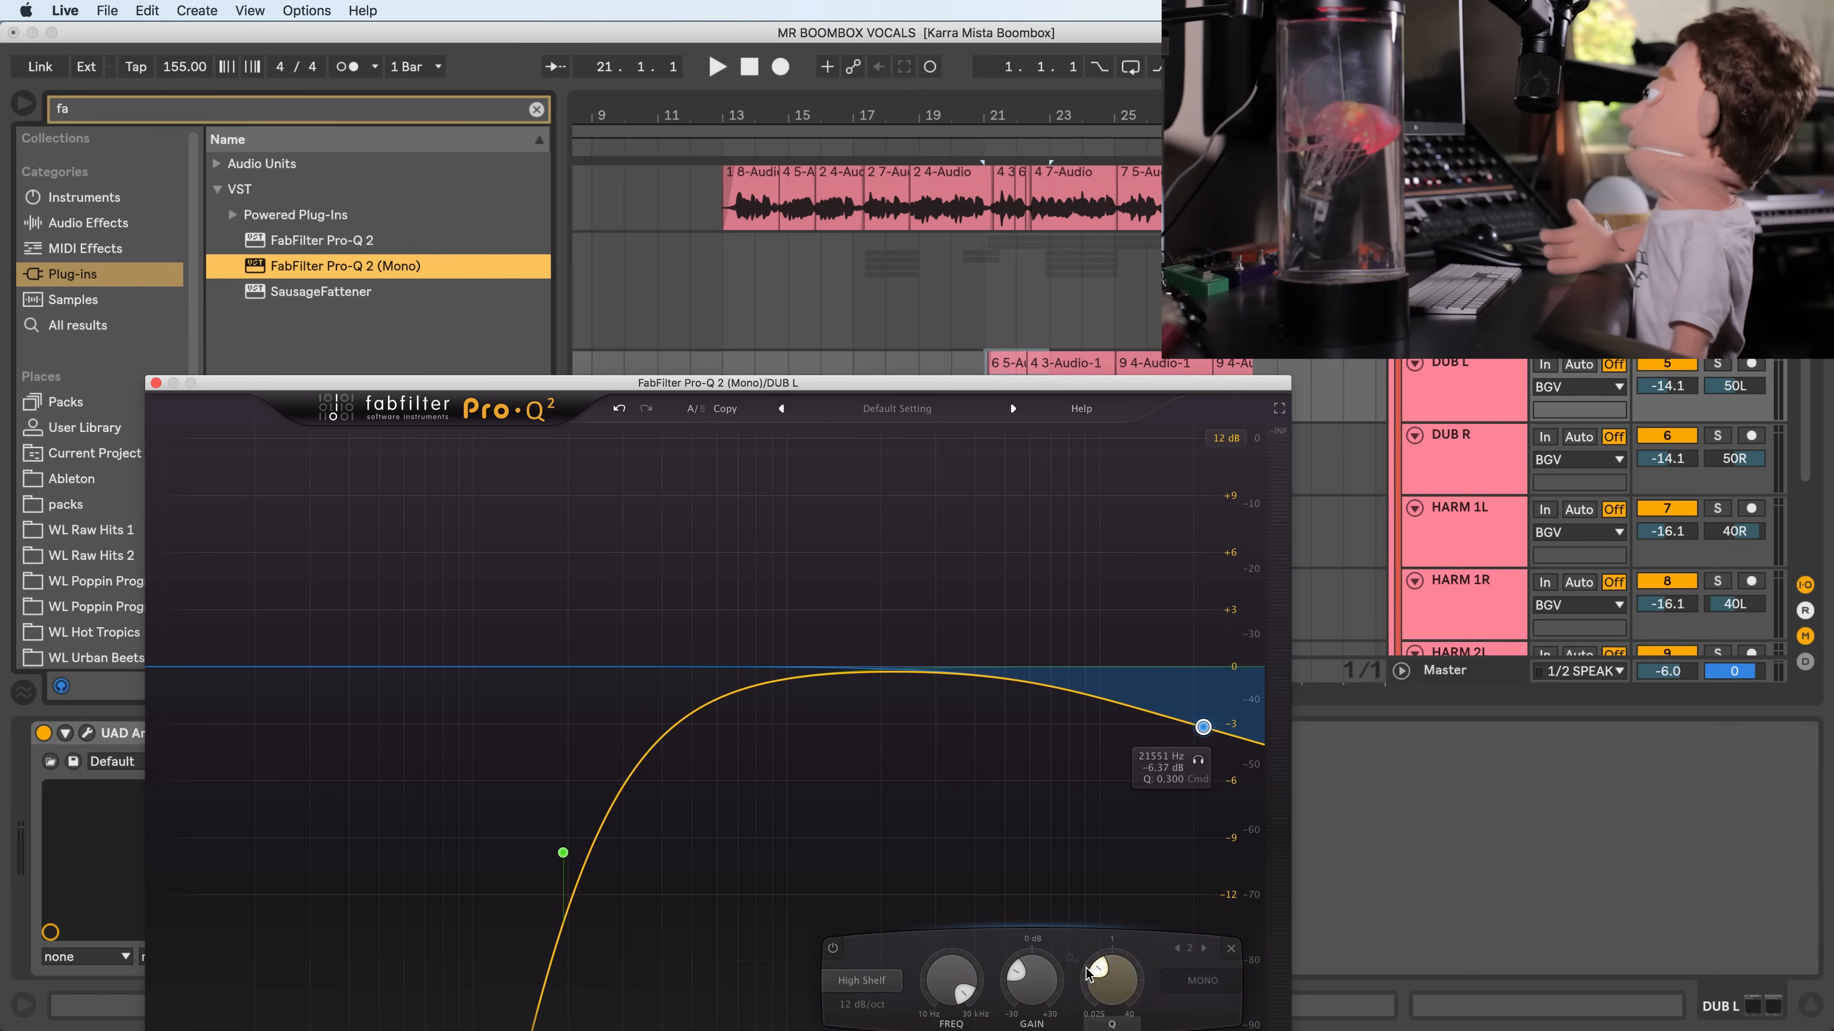
{"action": "left_click", "coordinate": [870, 980]}
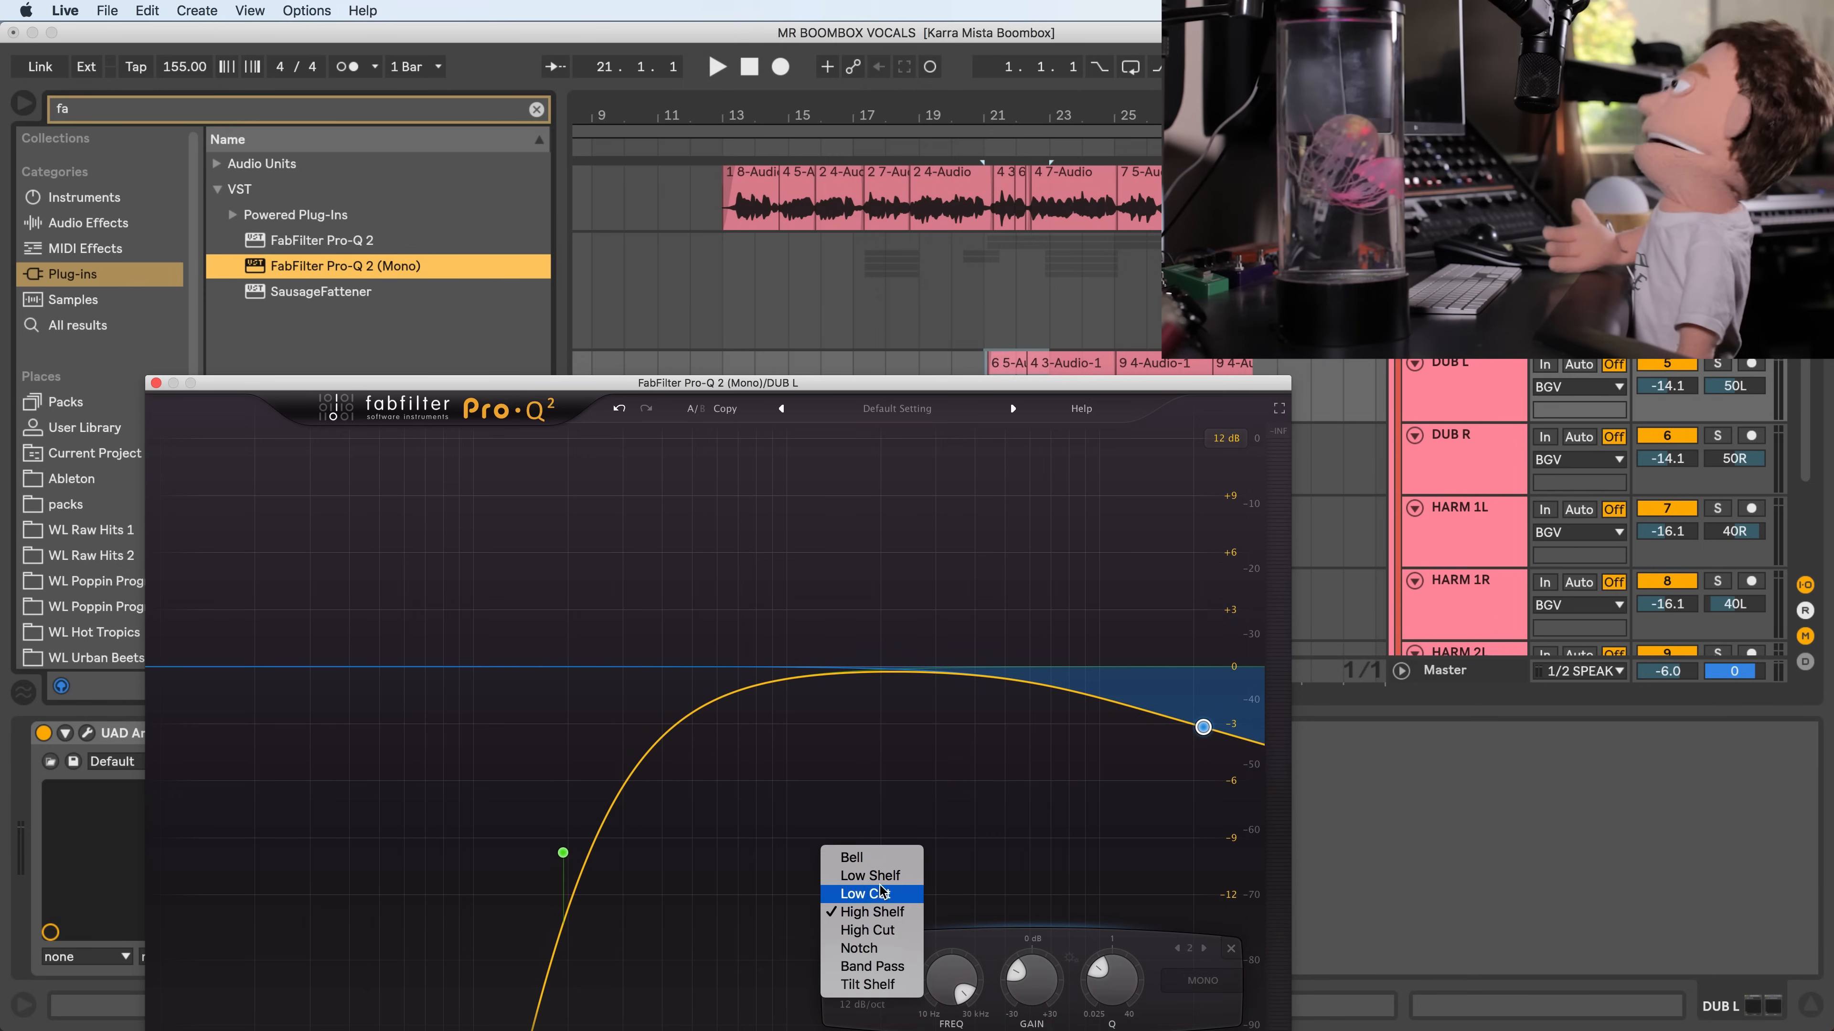
{"action": "left_click", "coordinate": [869, 930]}
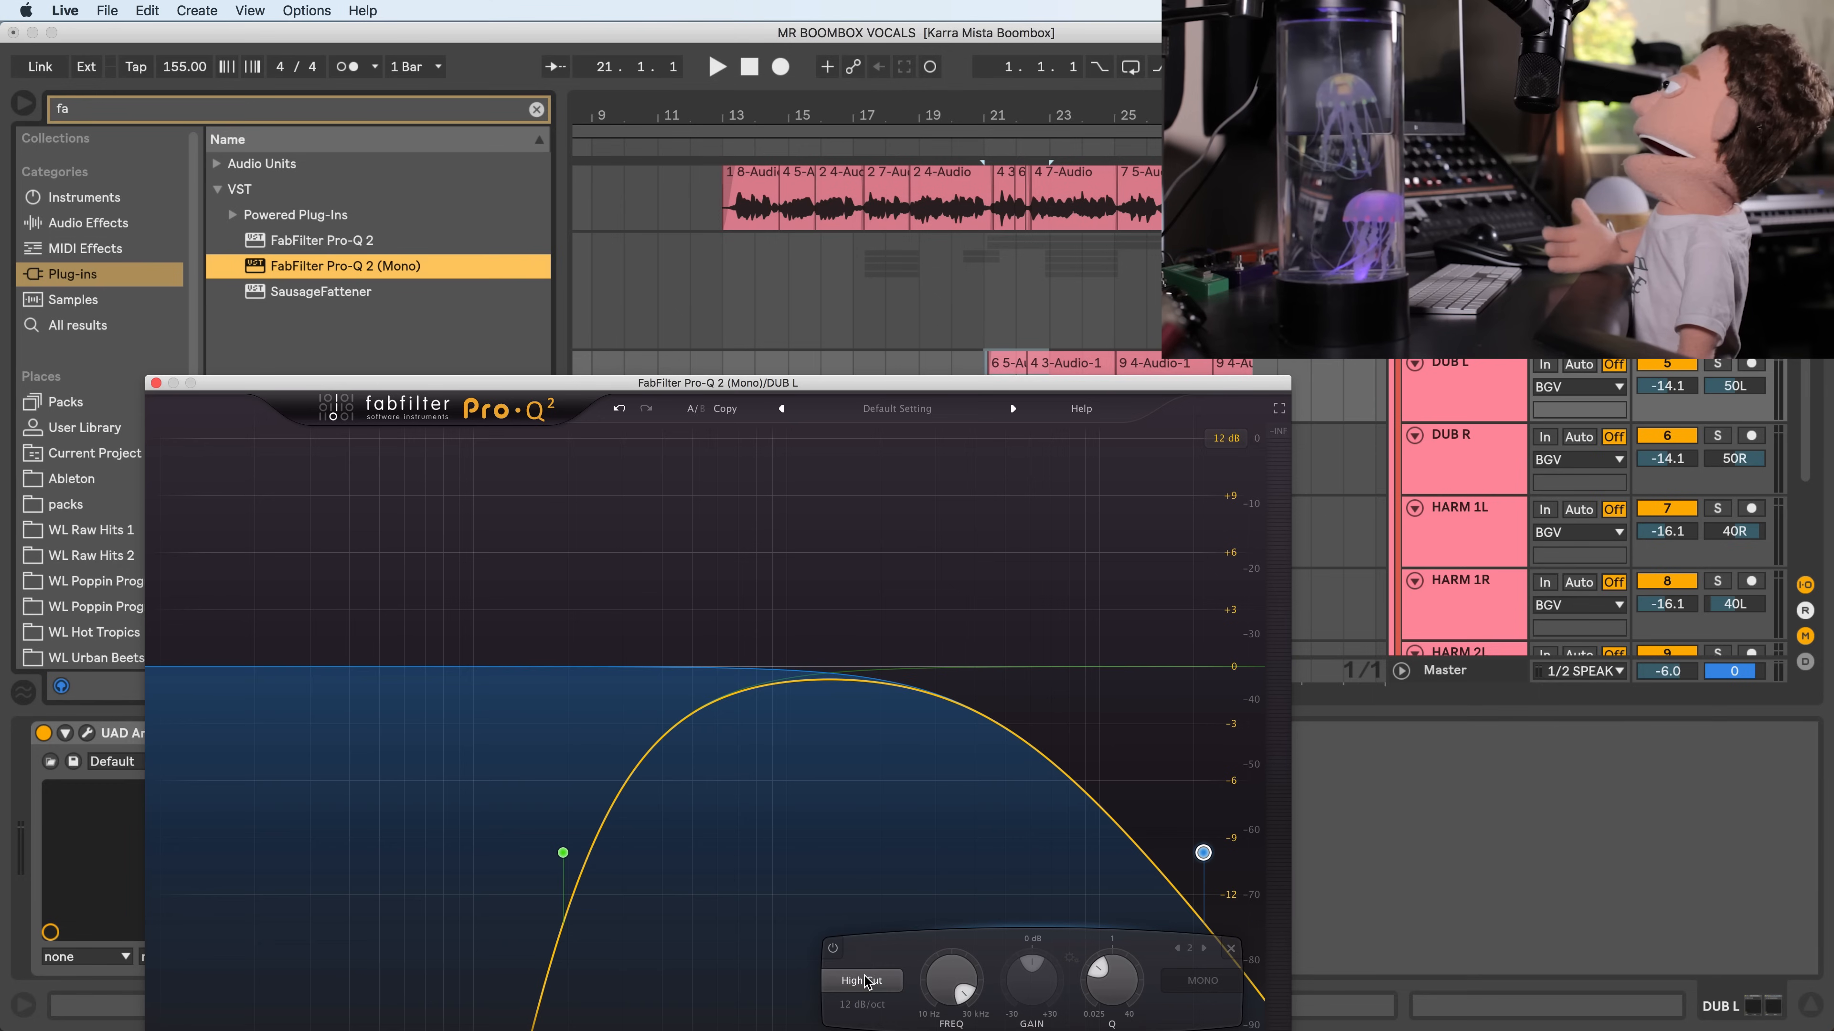
{"action": "left_click", "coordinate": [861, 1004]}
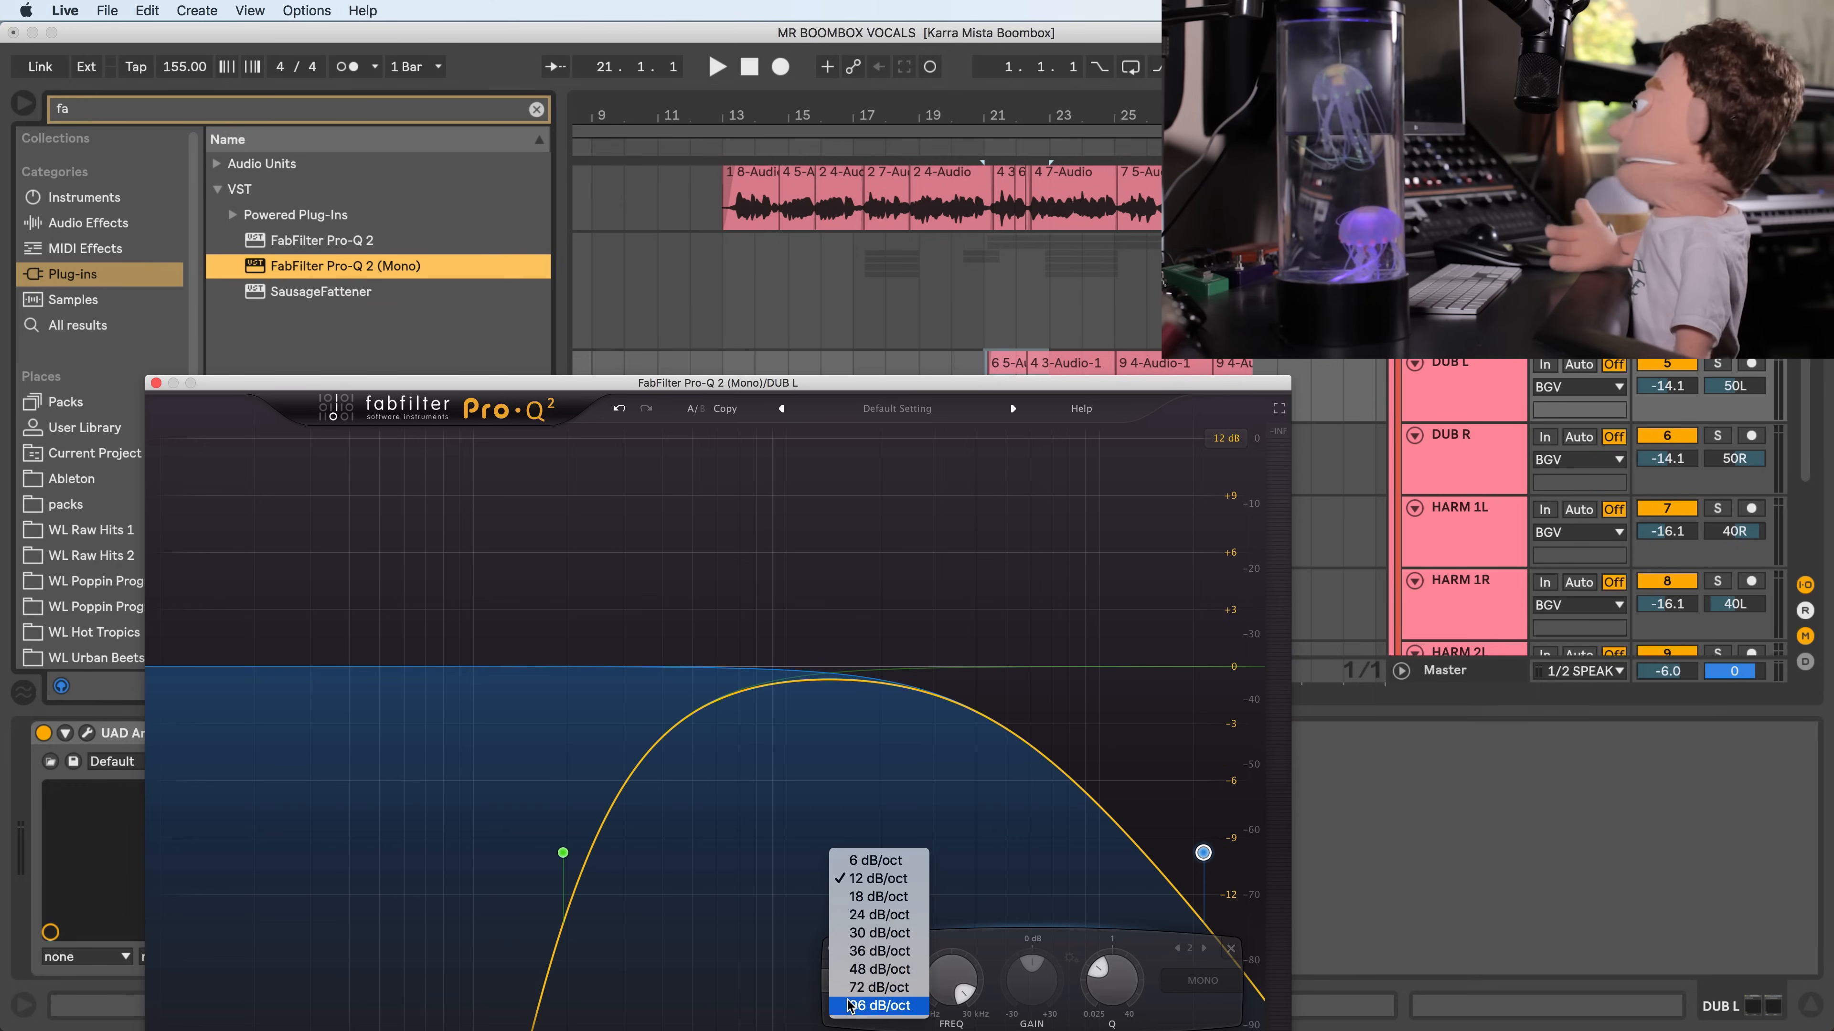
{"action": "left_click", "coordinate": [880, 952]}
- Solo DUB L, play from bar 20, and lower the High Cut frequency to about 7.6 kHz
{"action": "scroll", "coordinate": [955, 1004], "scroll_direction": "up", "scroll_amount": 2}
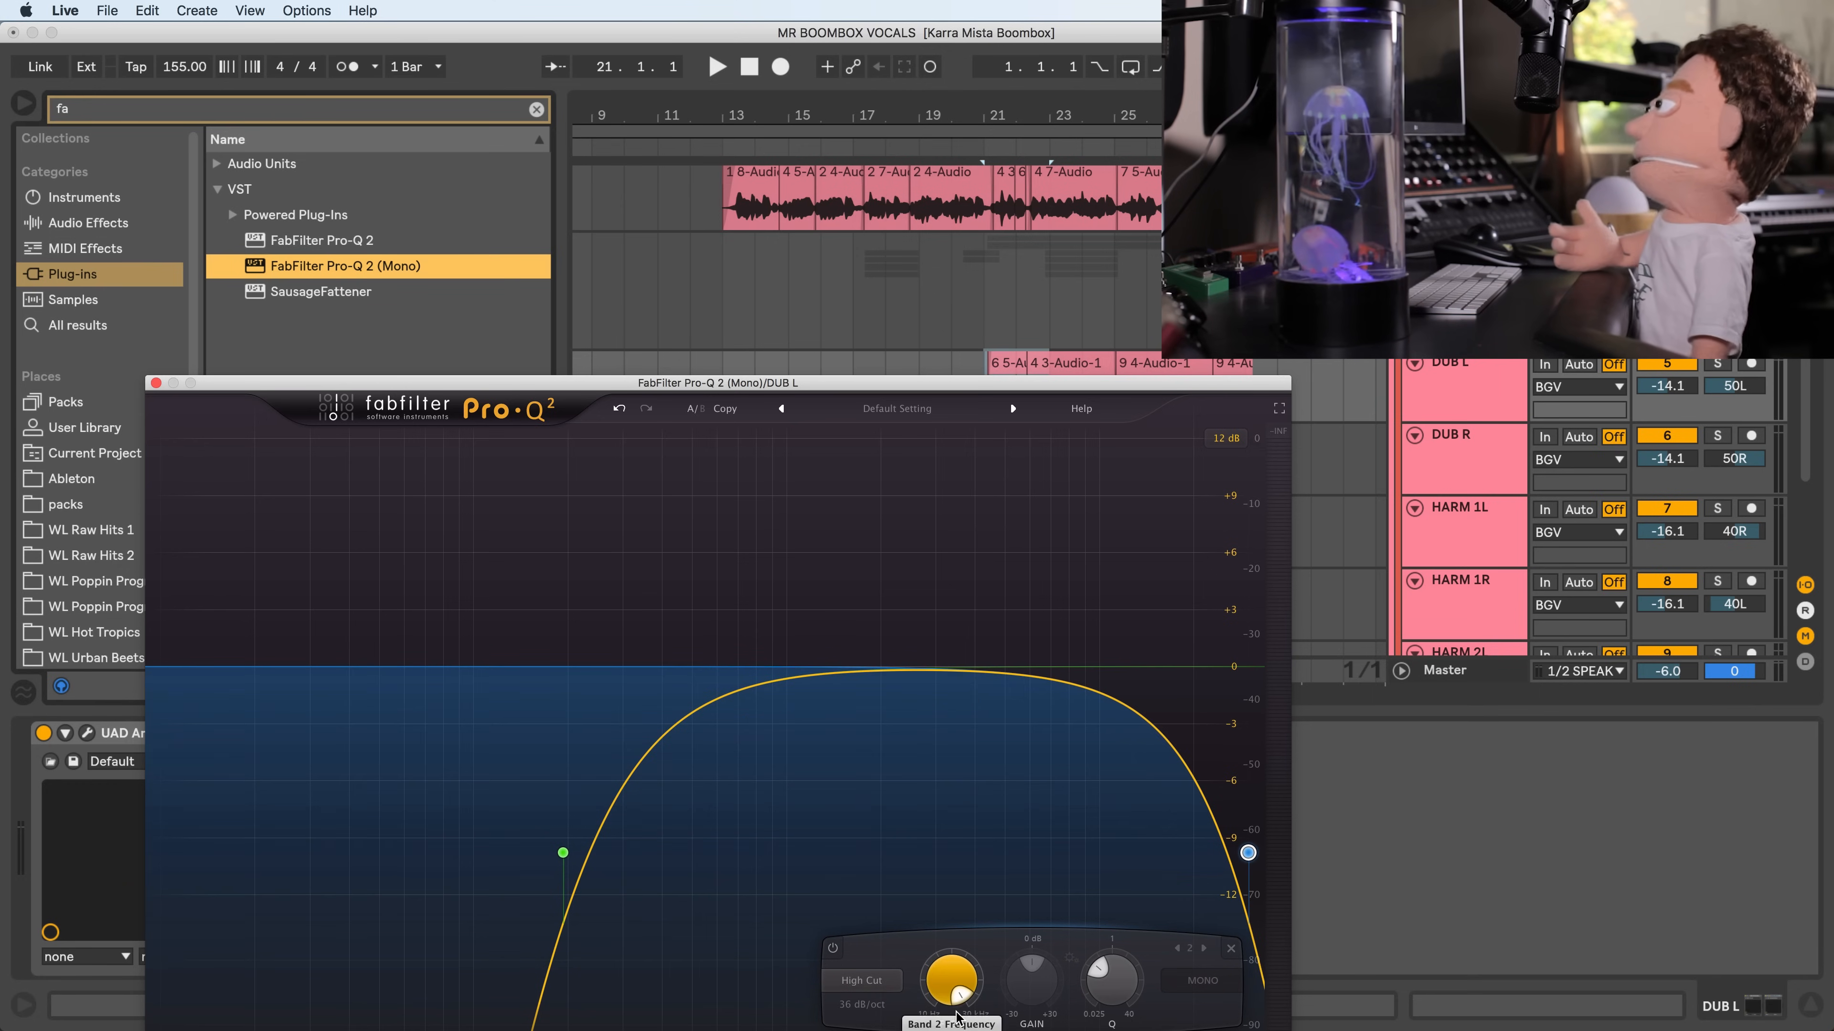
{"action": "left_click", "coordinate": [962, 367]}
{"action": "left_click_drag", "start_coordinate": [956, 383], "coordinate": [921, 156]}
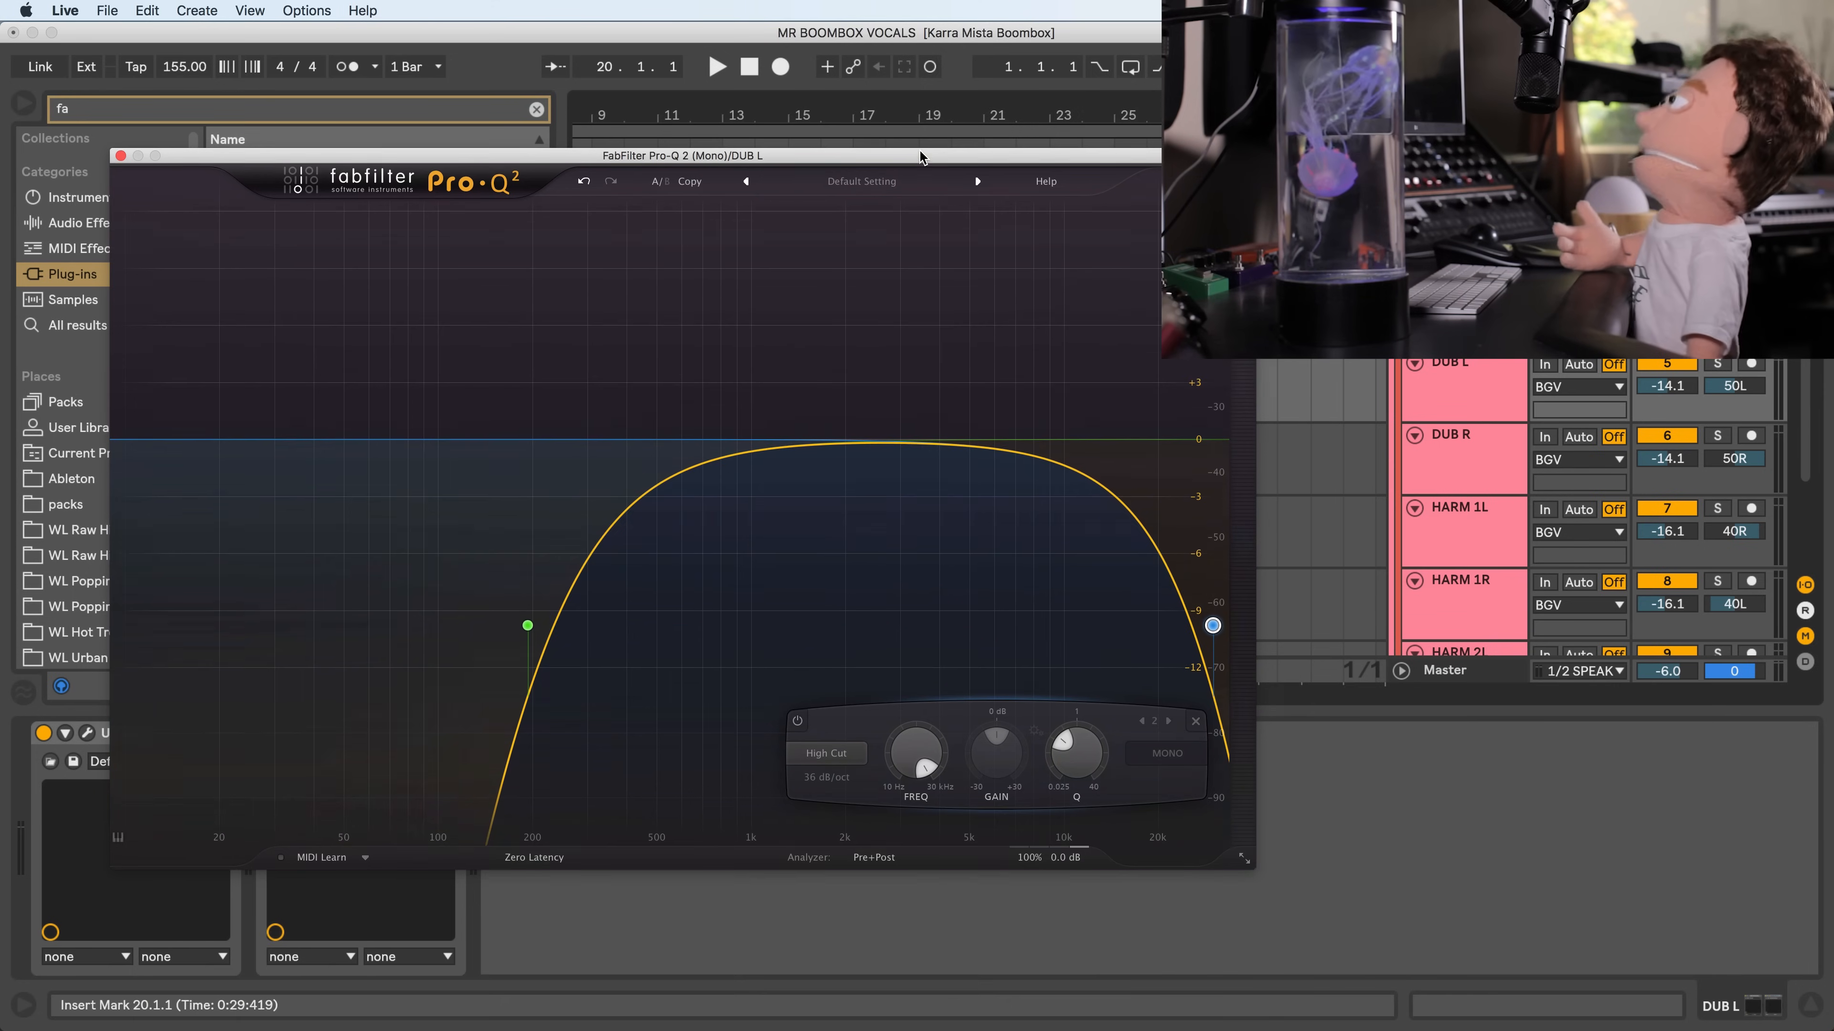
{"action": "key", "text": "space"}
{"action": "scroll", "coordinate": [916, 762], "scroll_direction": "down", "scroll_amount": 2}
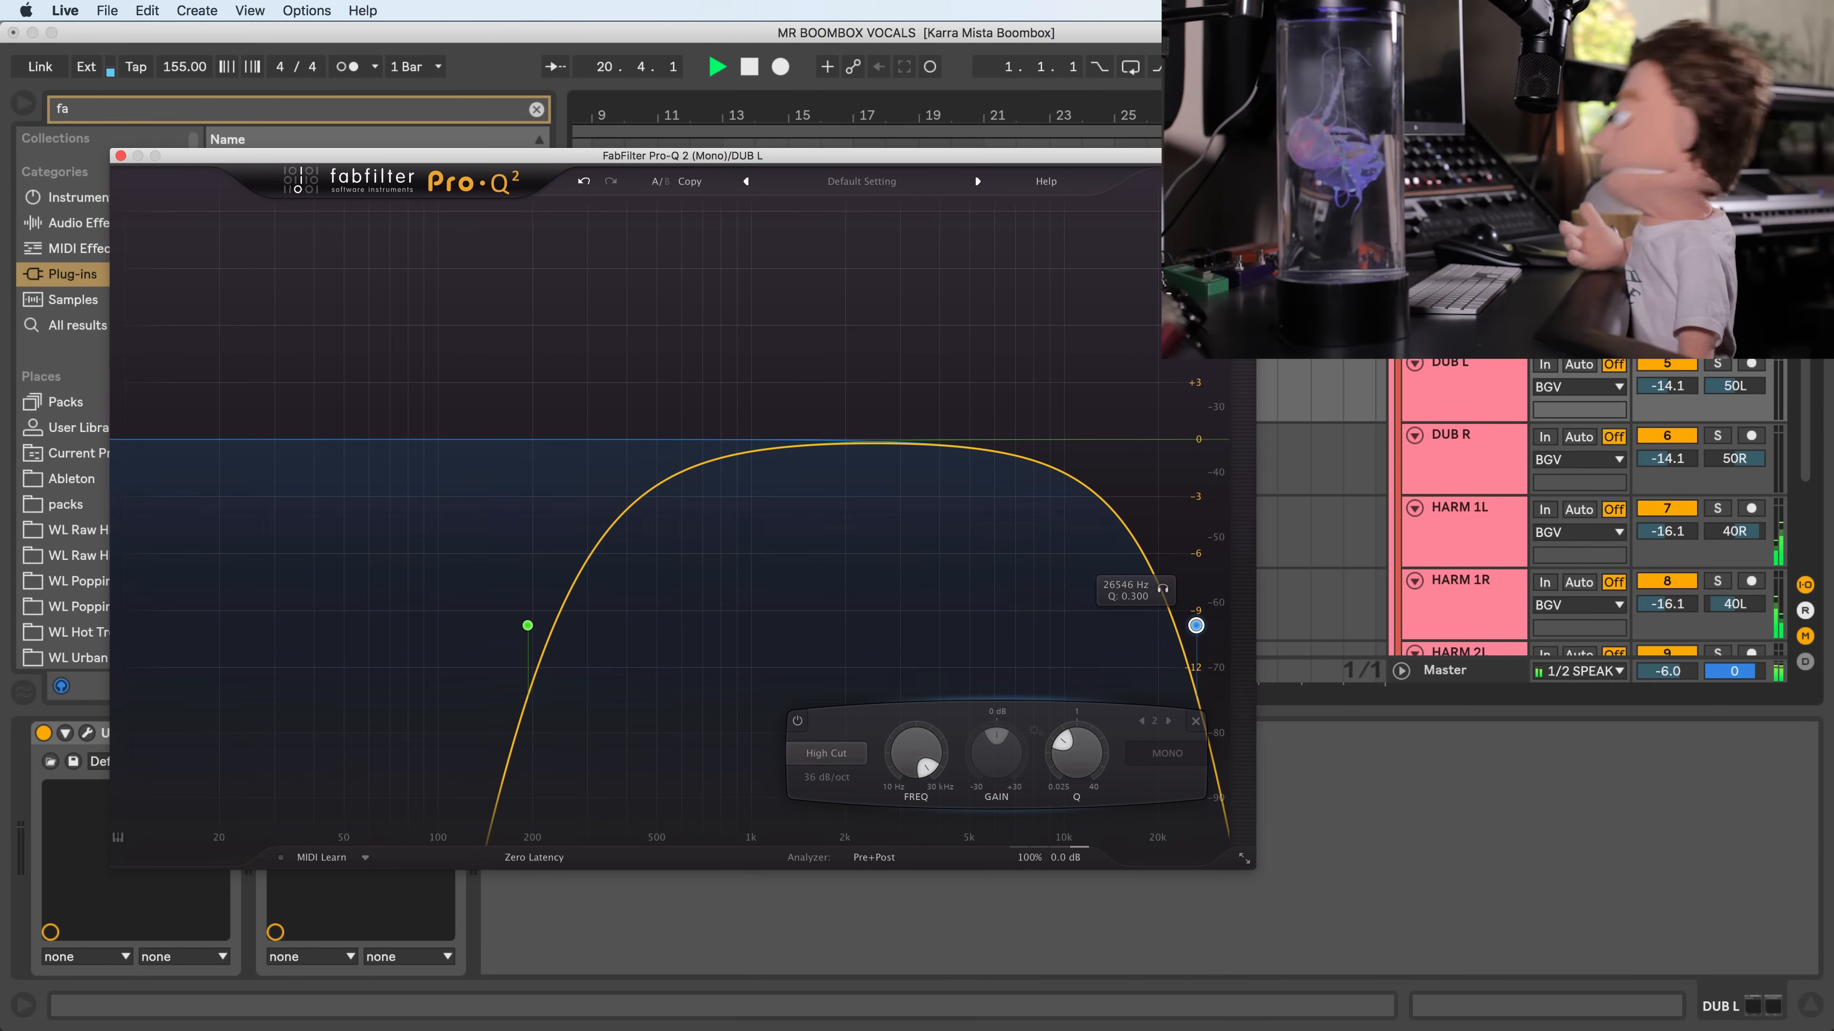
{"action": "left_click", "coordinate": [1717, 364]}
{"action": "left_click", "coordinate": [900, 762]}
{"action": "left_click_drag", "start_coordinate": [899, 758], "coordinate": [885, 763]}
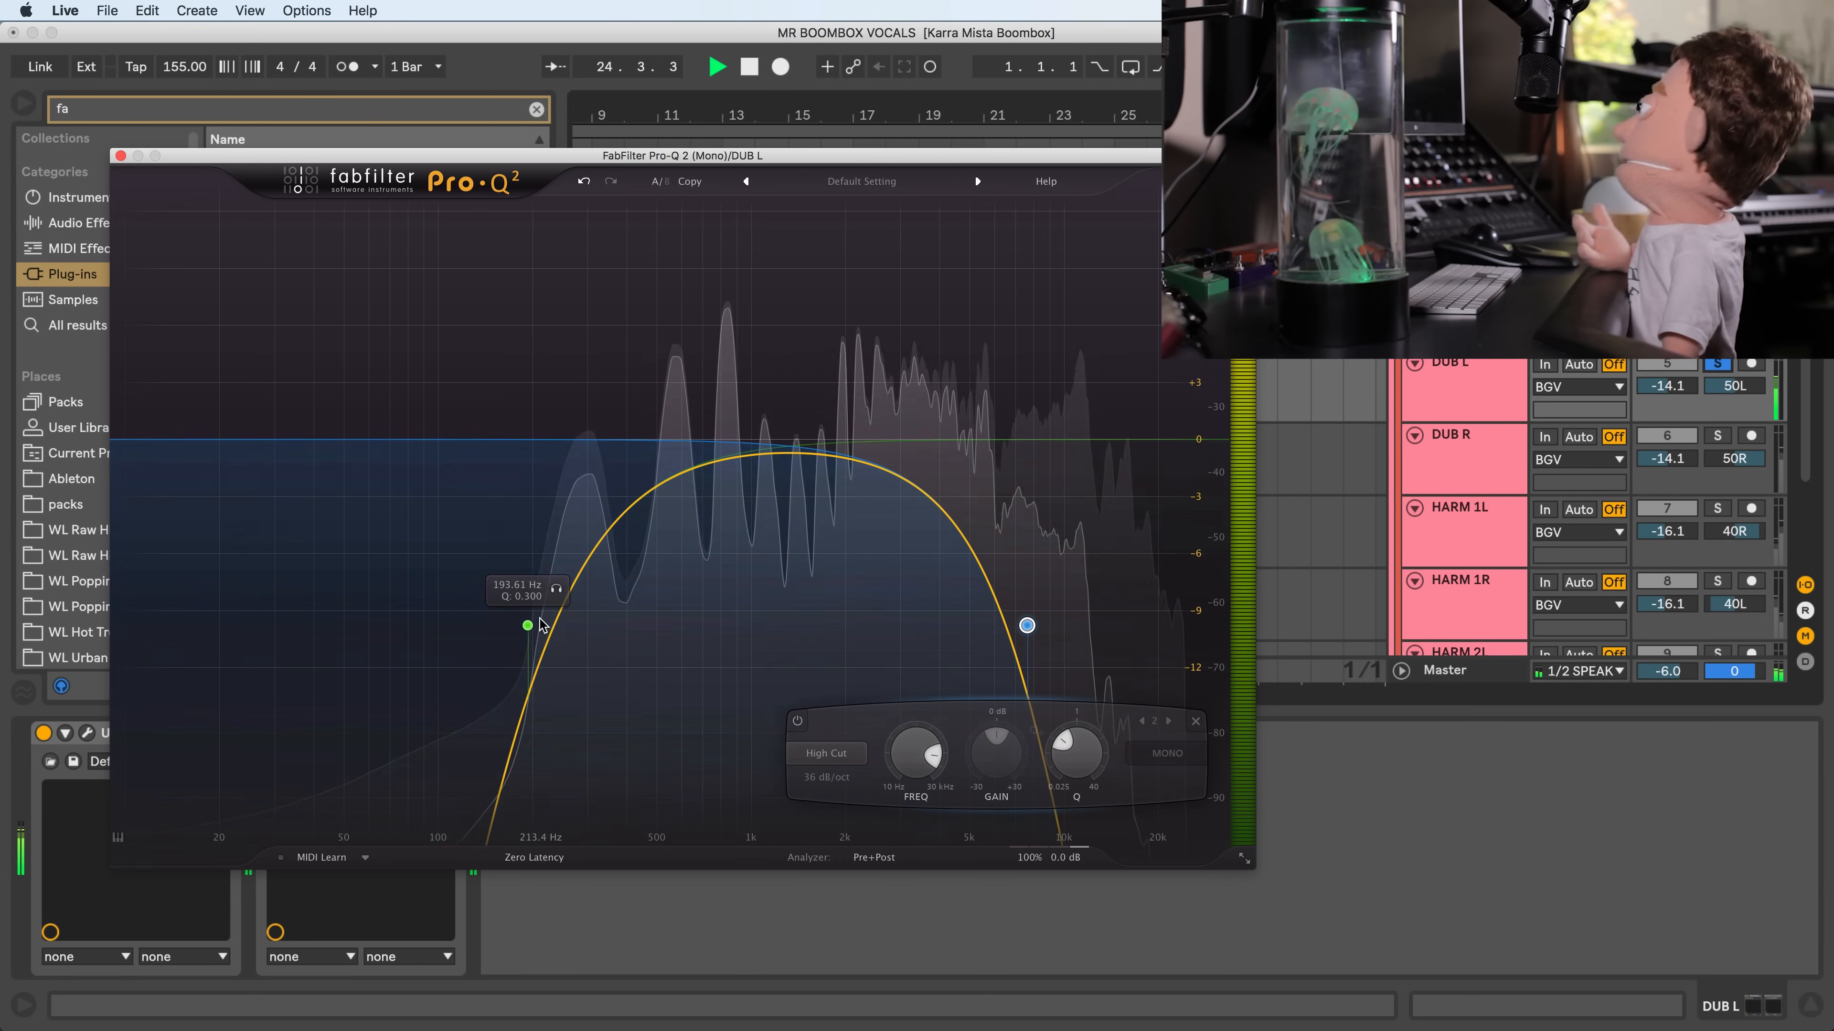
- Raise DUB L's Low Cut to about 296 Hz with a Q of 0.306, stop playback, and close the EQ
{"action": "left_click_drag", "start_coordinate": [529, 625], "coordinate": [585, 623]}
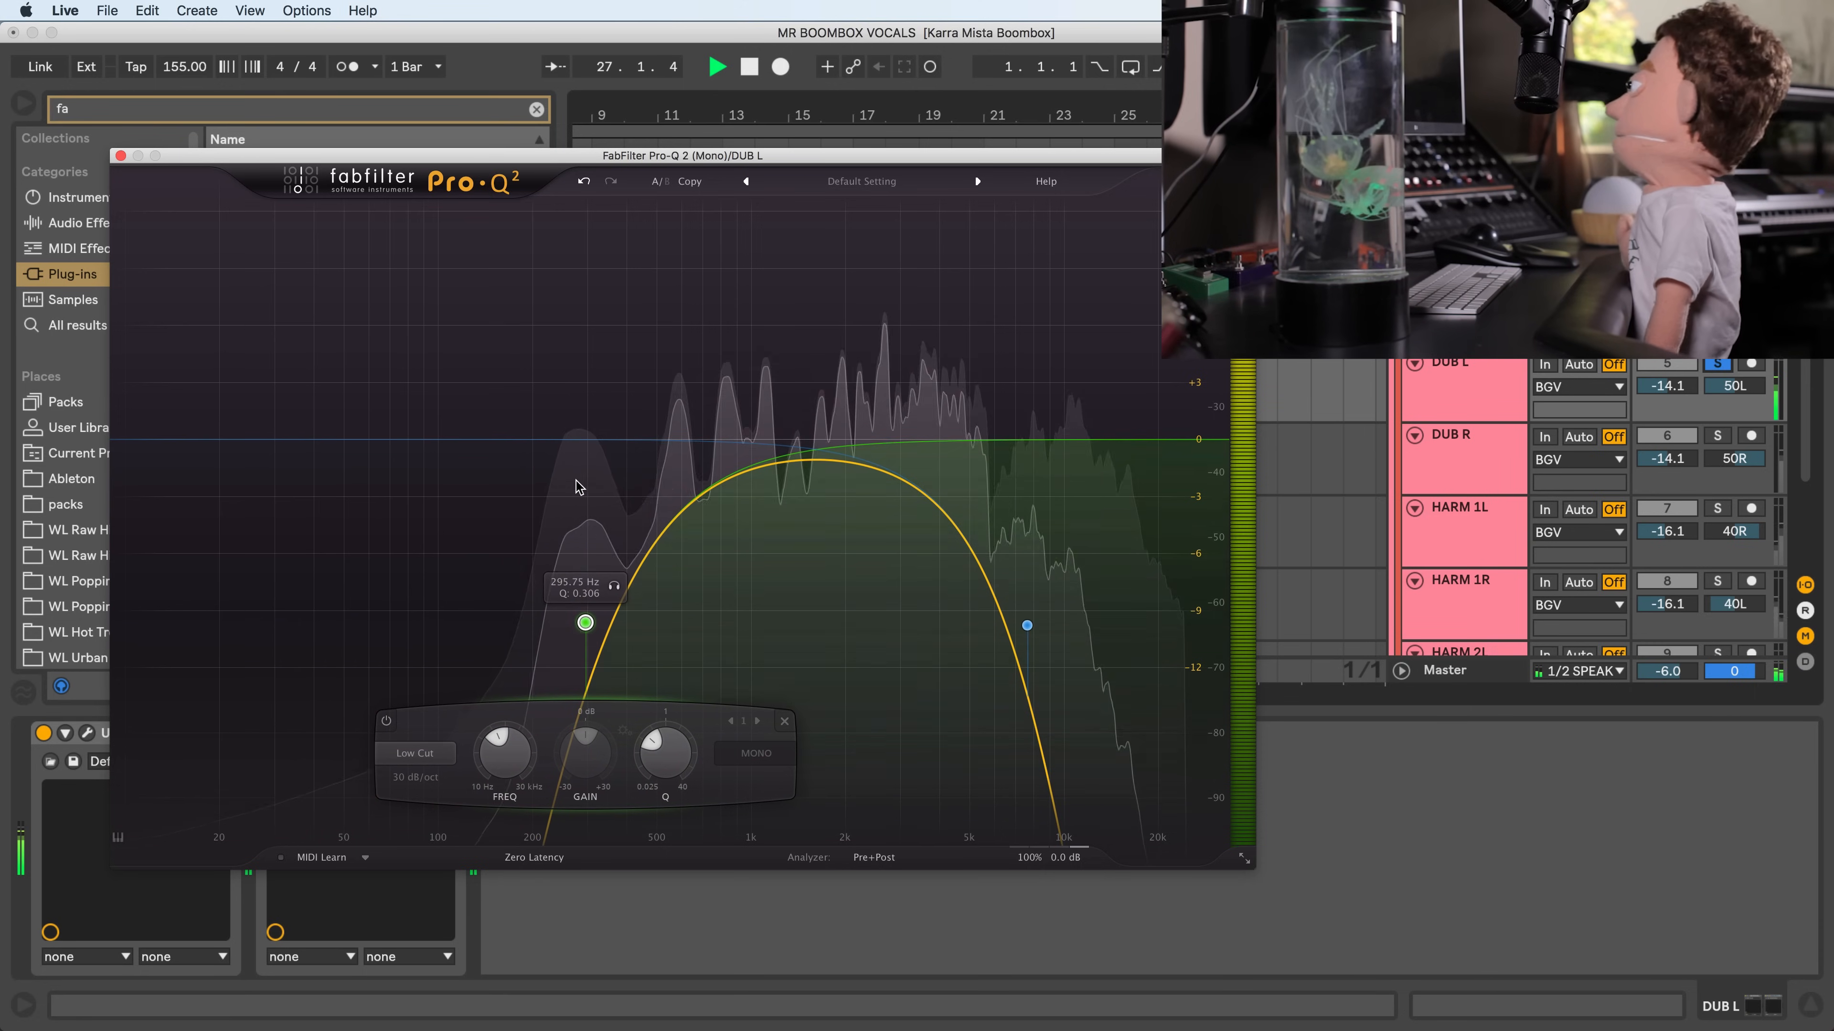
{"action": "key", "text": "space"}
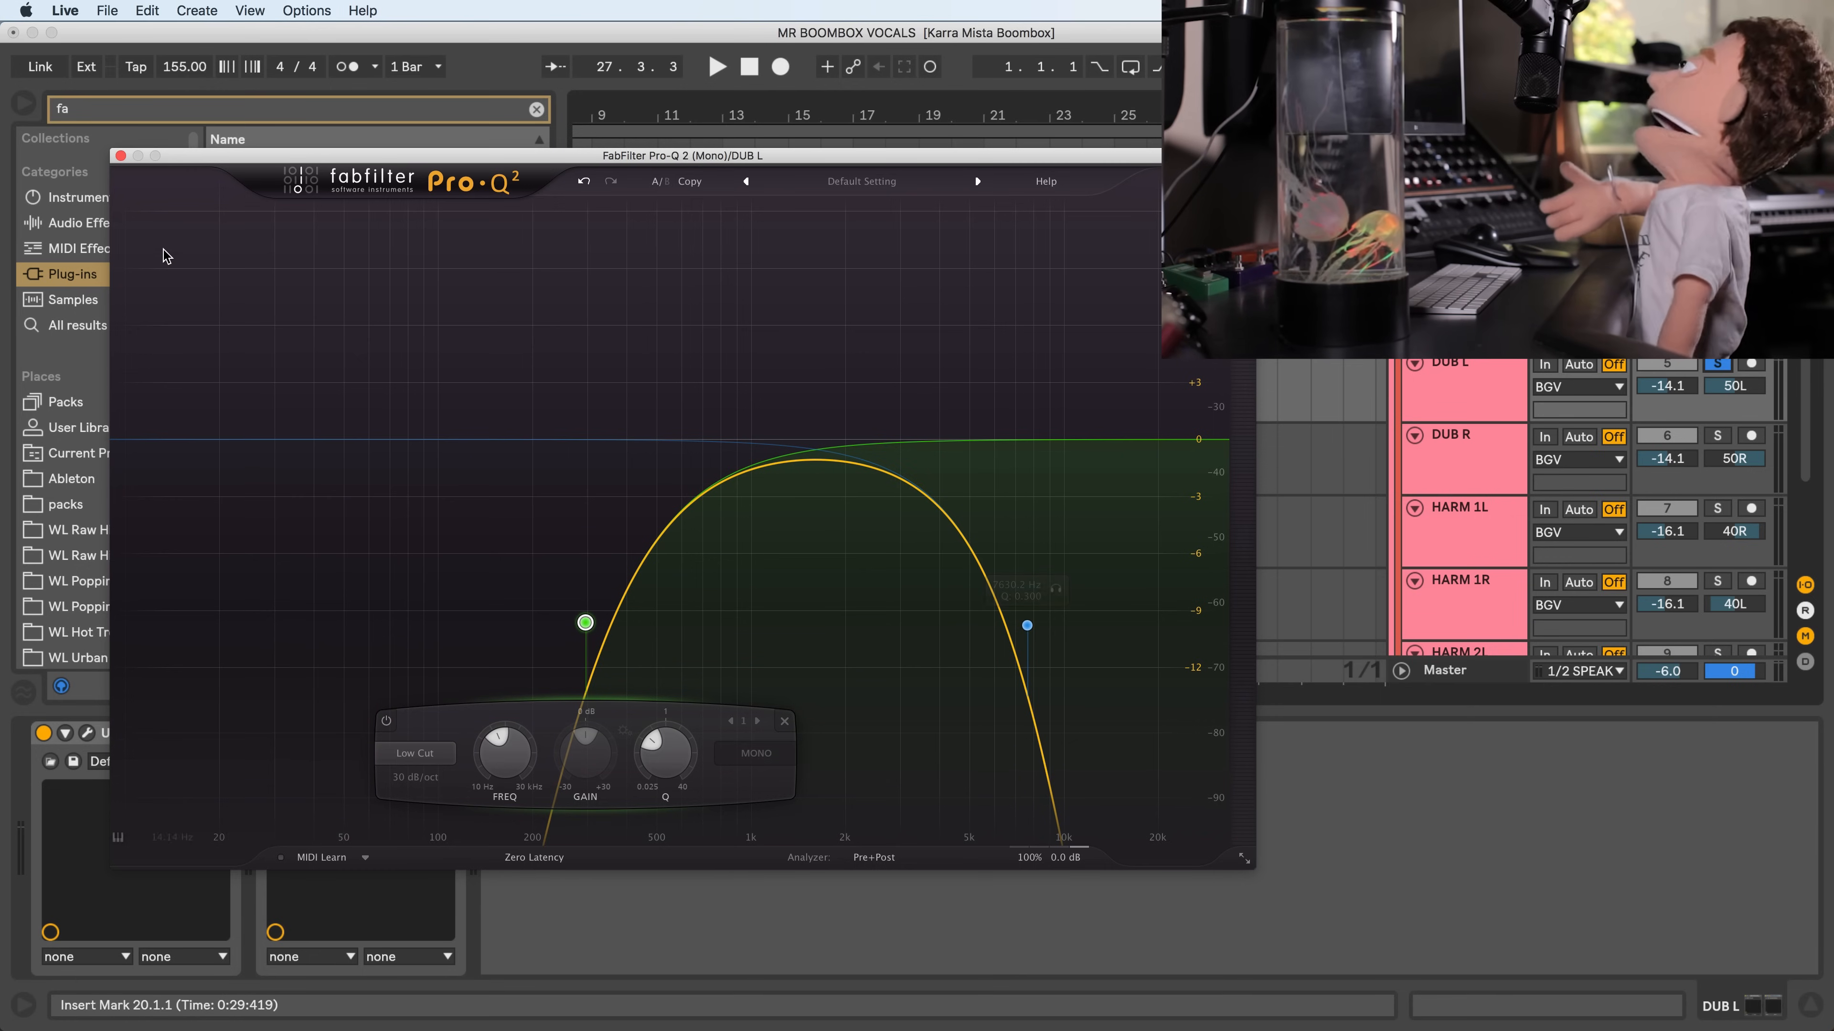
{"action": "left_click", "coordinate": [118, 156]}
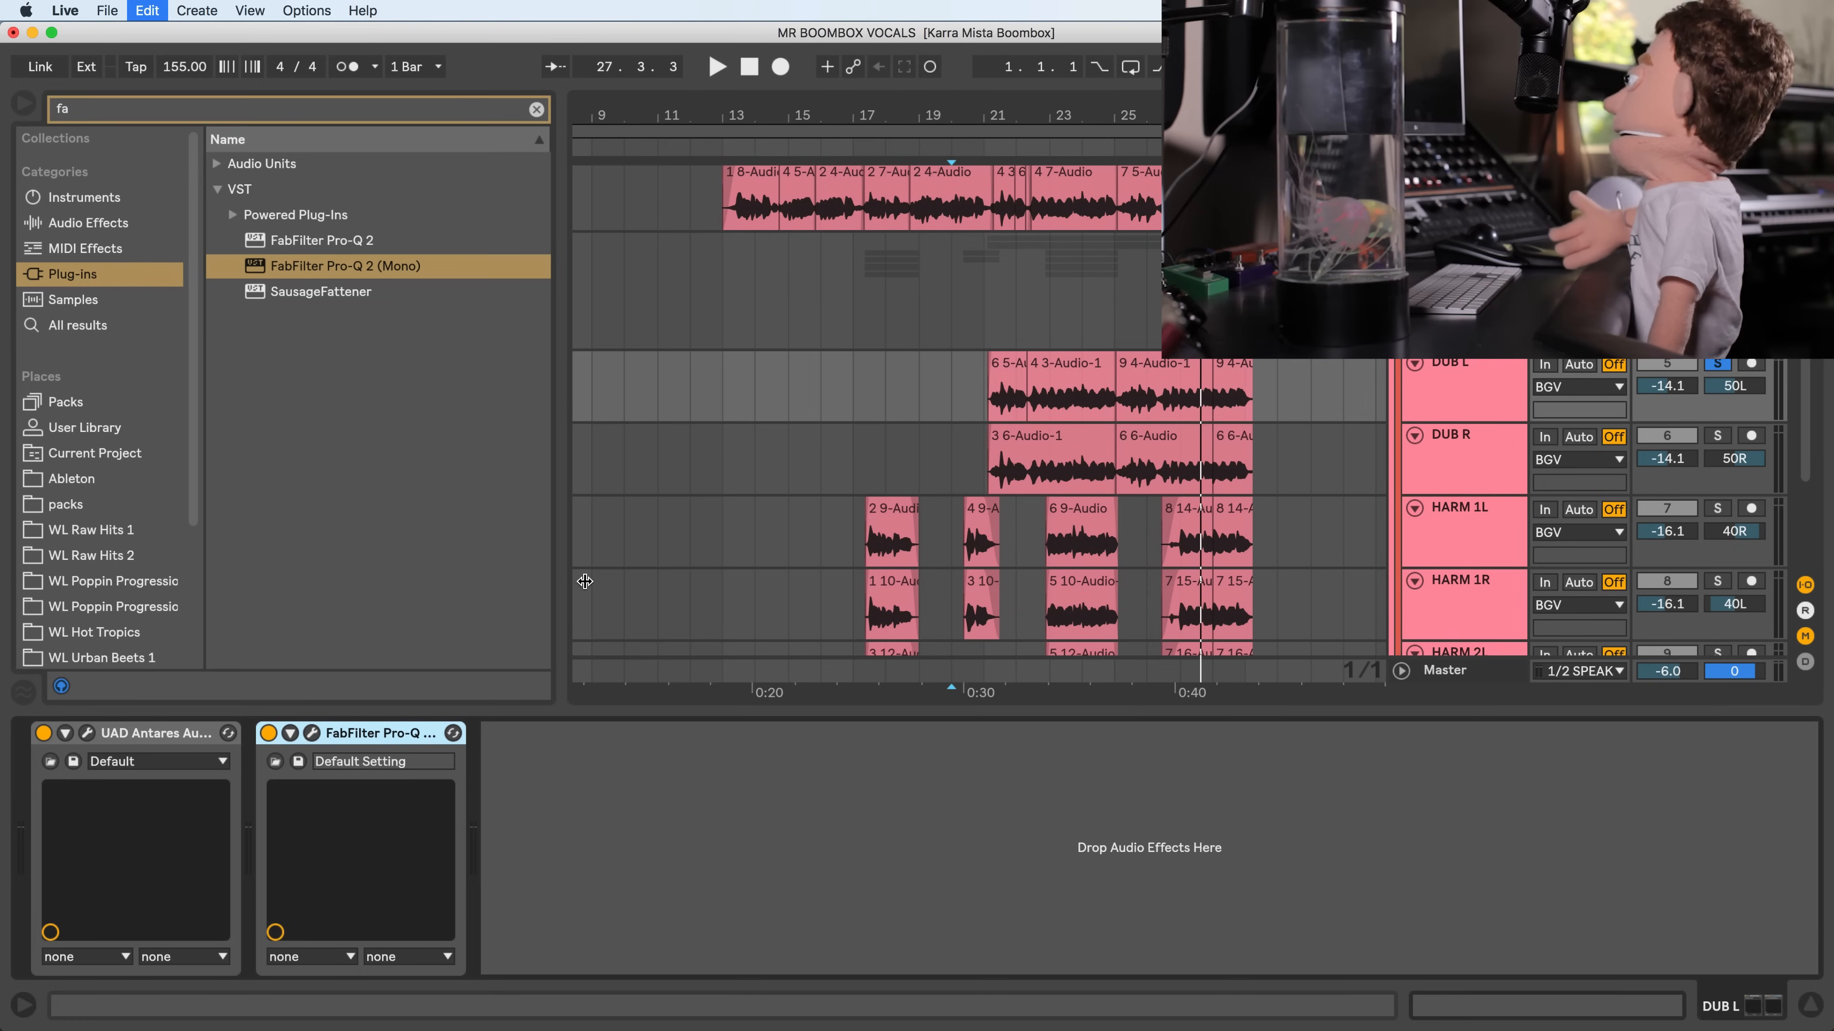
- Paste DUB L's FabFilter Pro-Q 2 after the Antares plug-in on both the DUB R and HARM 1L tracks
{"action": "left_click", "coordinate": [789, 471]}
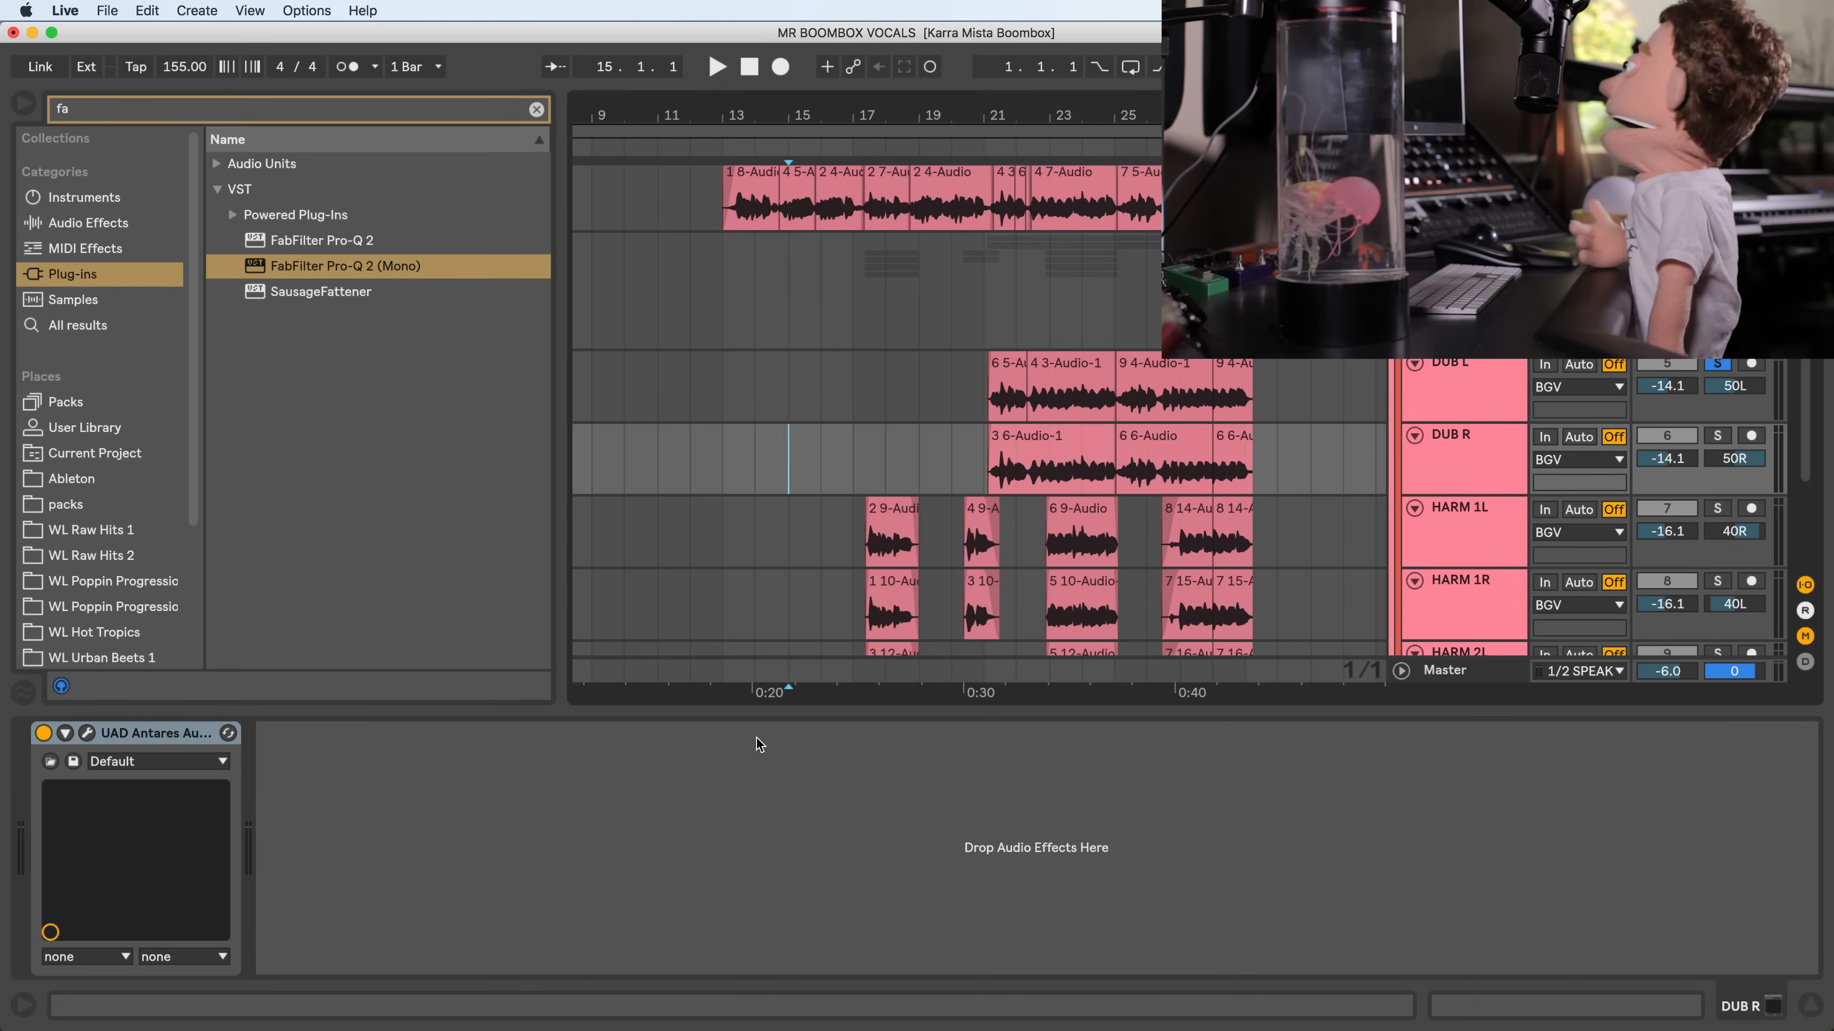
{"action": "right_click", "coordinate": [749, 770]}
{"action": "left_click", "coordinate": [759, 792]}
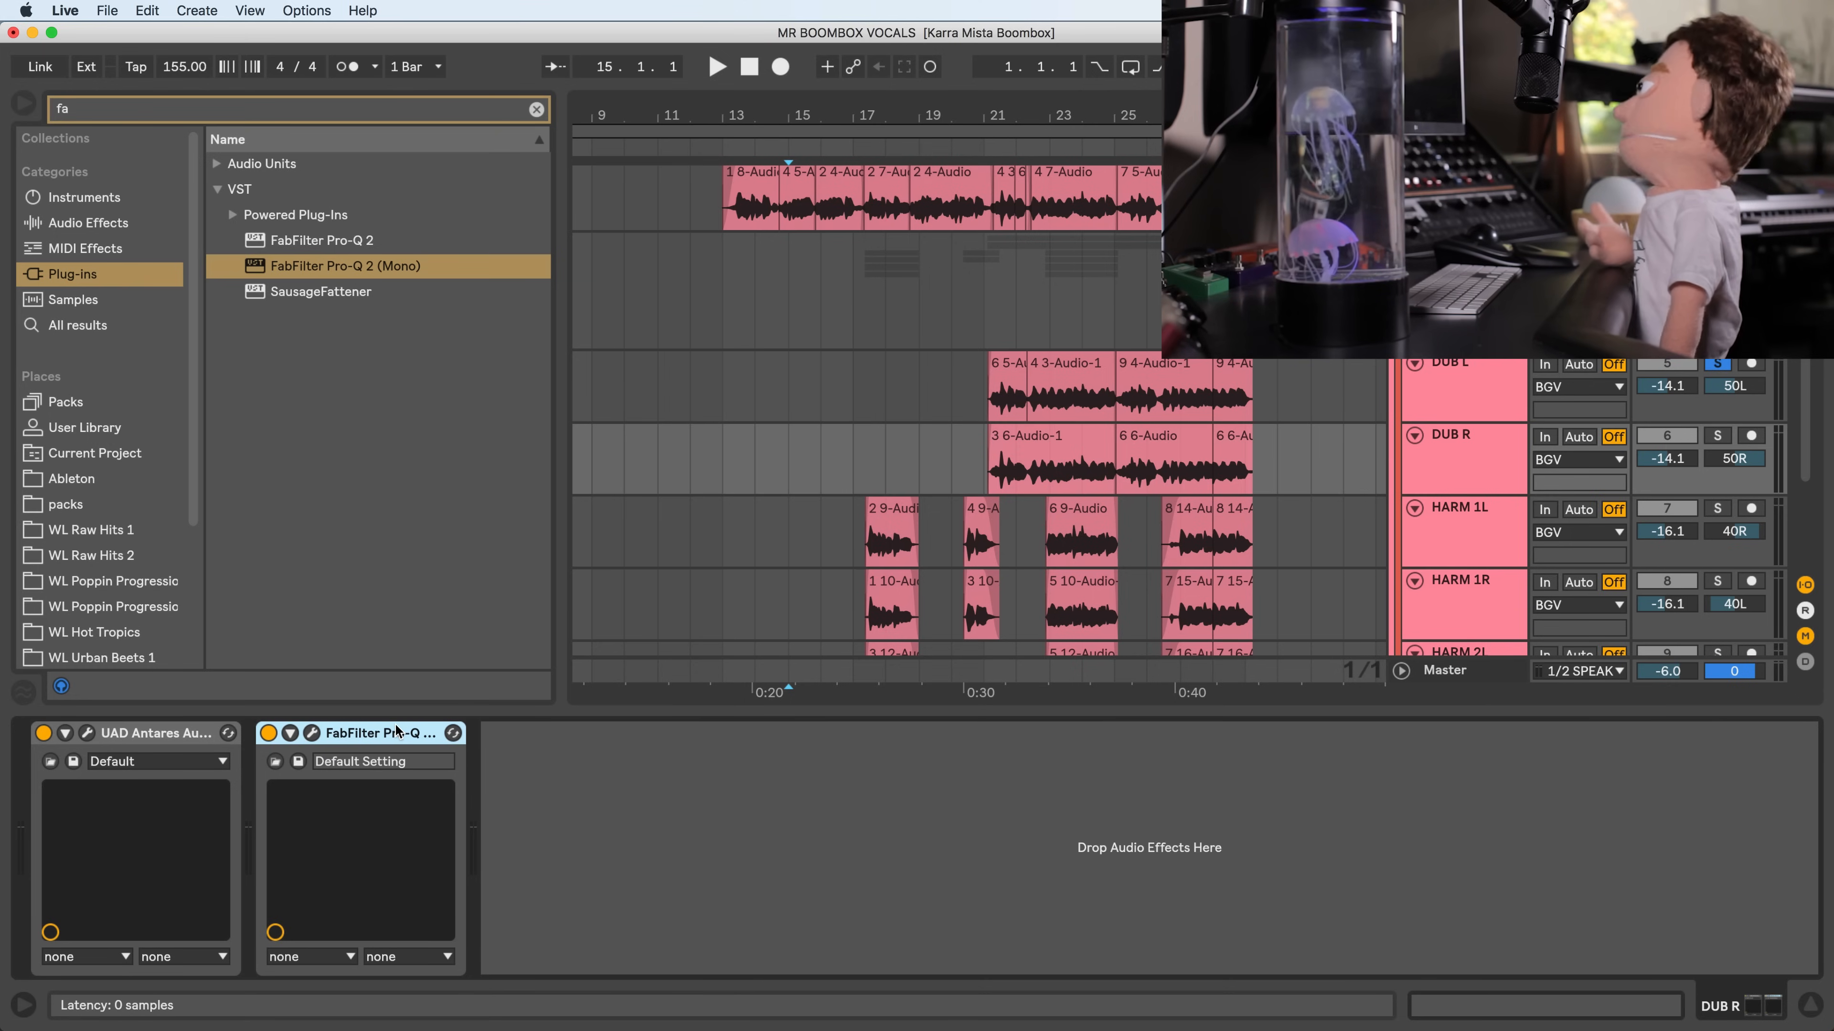
{"action": "key", "text": "Down"}
{"action": "right_click", "coordinate": [655, 858]}
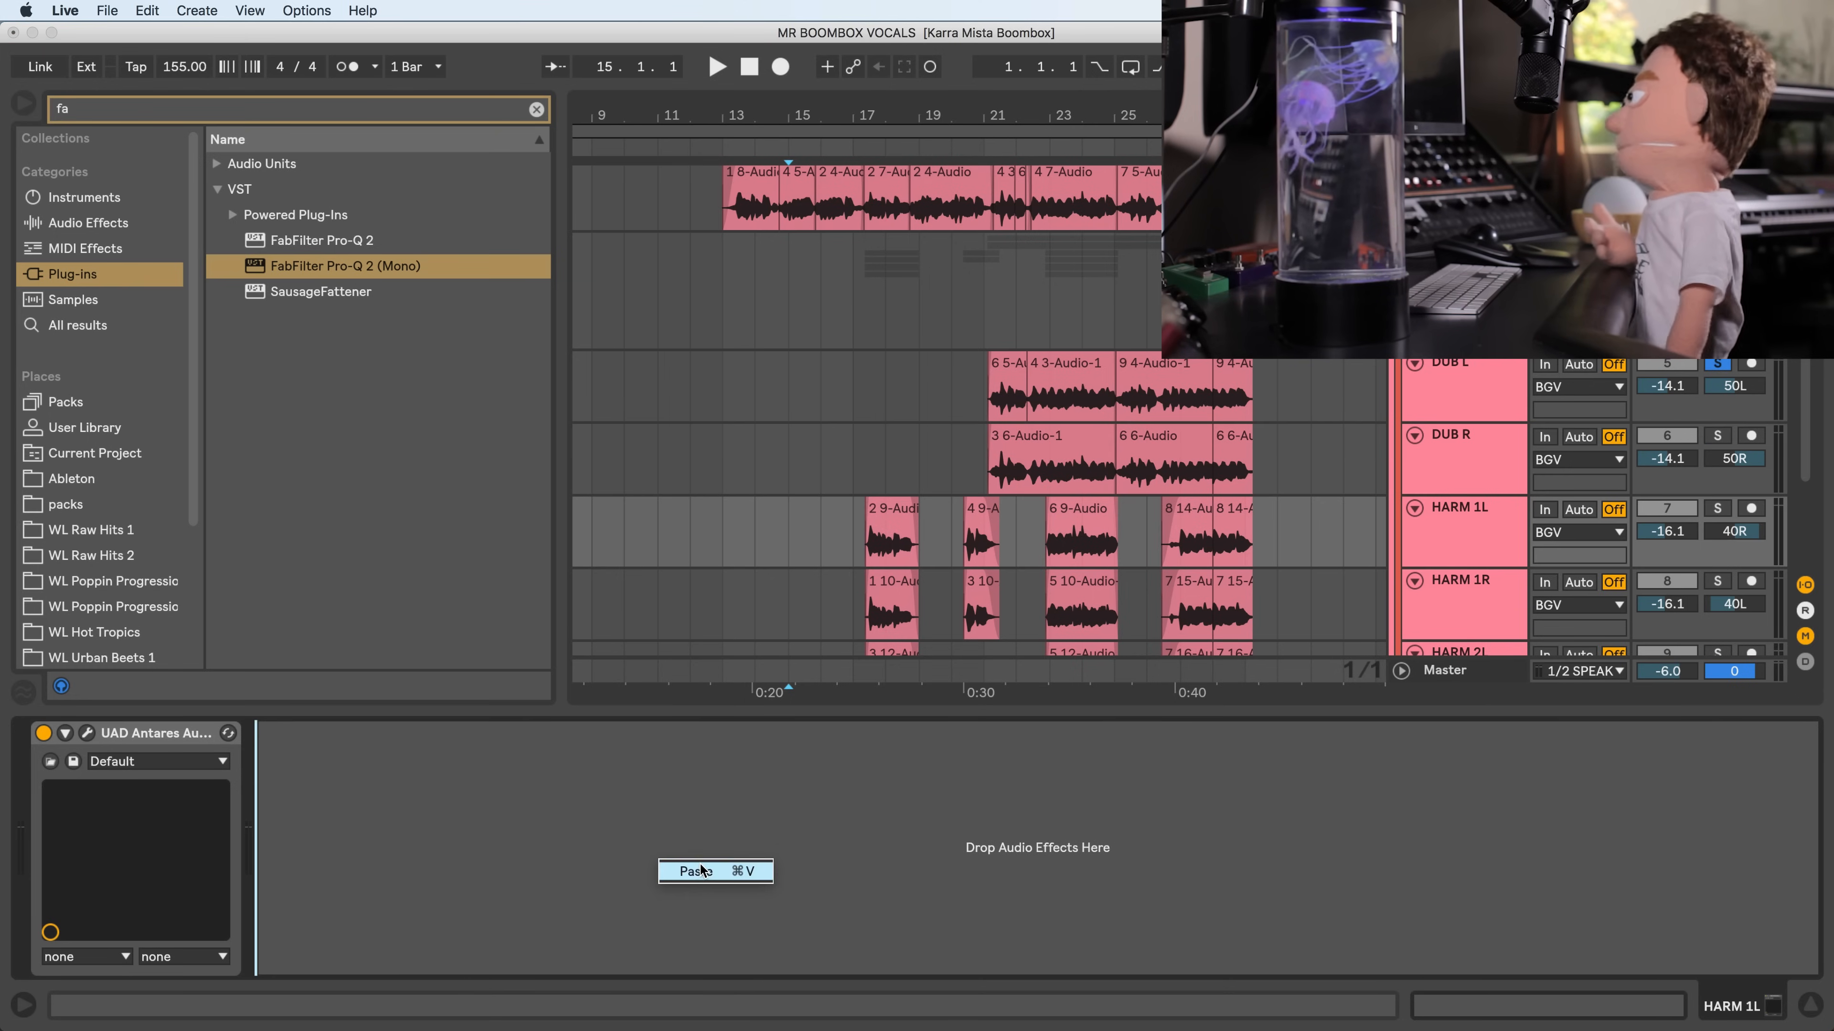
- Solo HARM 1L from bar 17 and raise its EQ's Low Cut to about 457 Hz with a Q of 0.327
{"action": "left_click", "coordinate": [855, 518]}
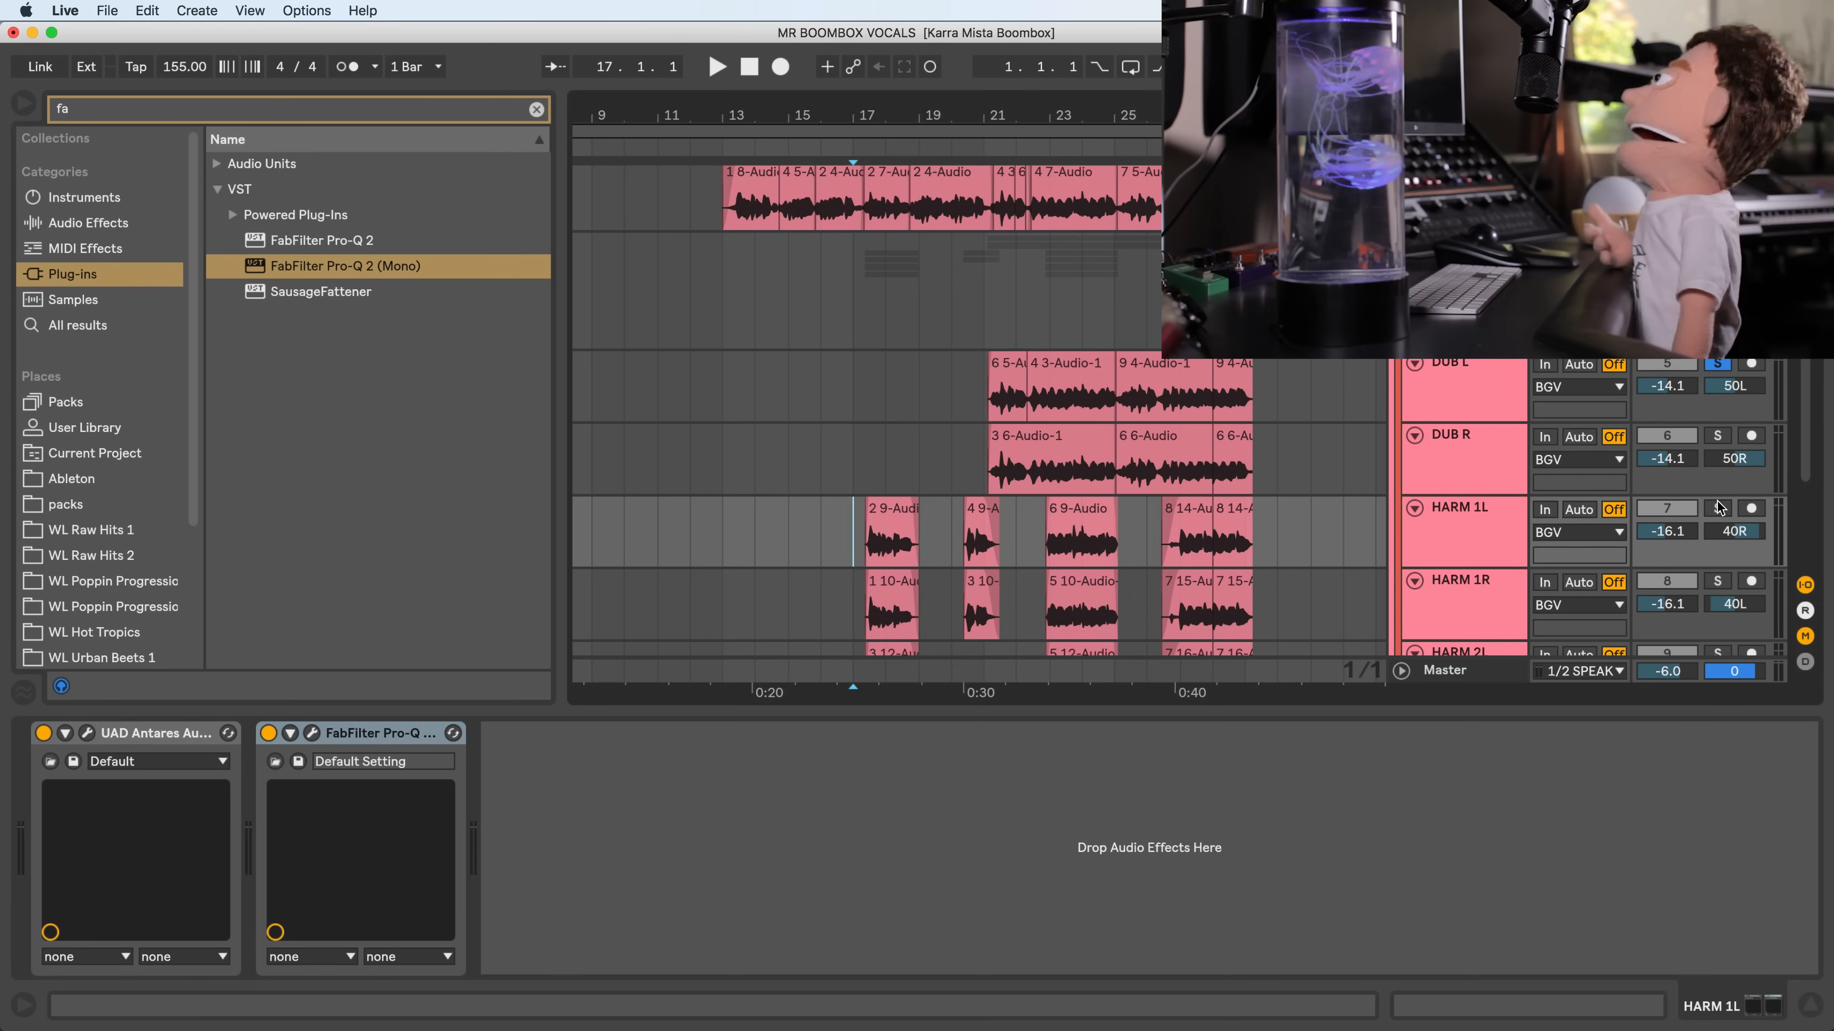
{"action": "left_click", "coordinate": [312, 734]}
{"action": "left_click_drag", "start_coordinate": [585, 623], "coordinate": [644, 614]}
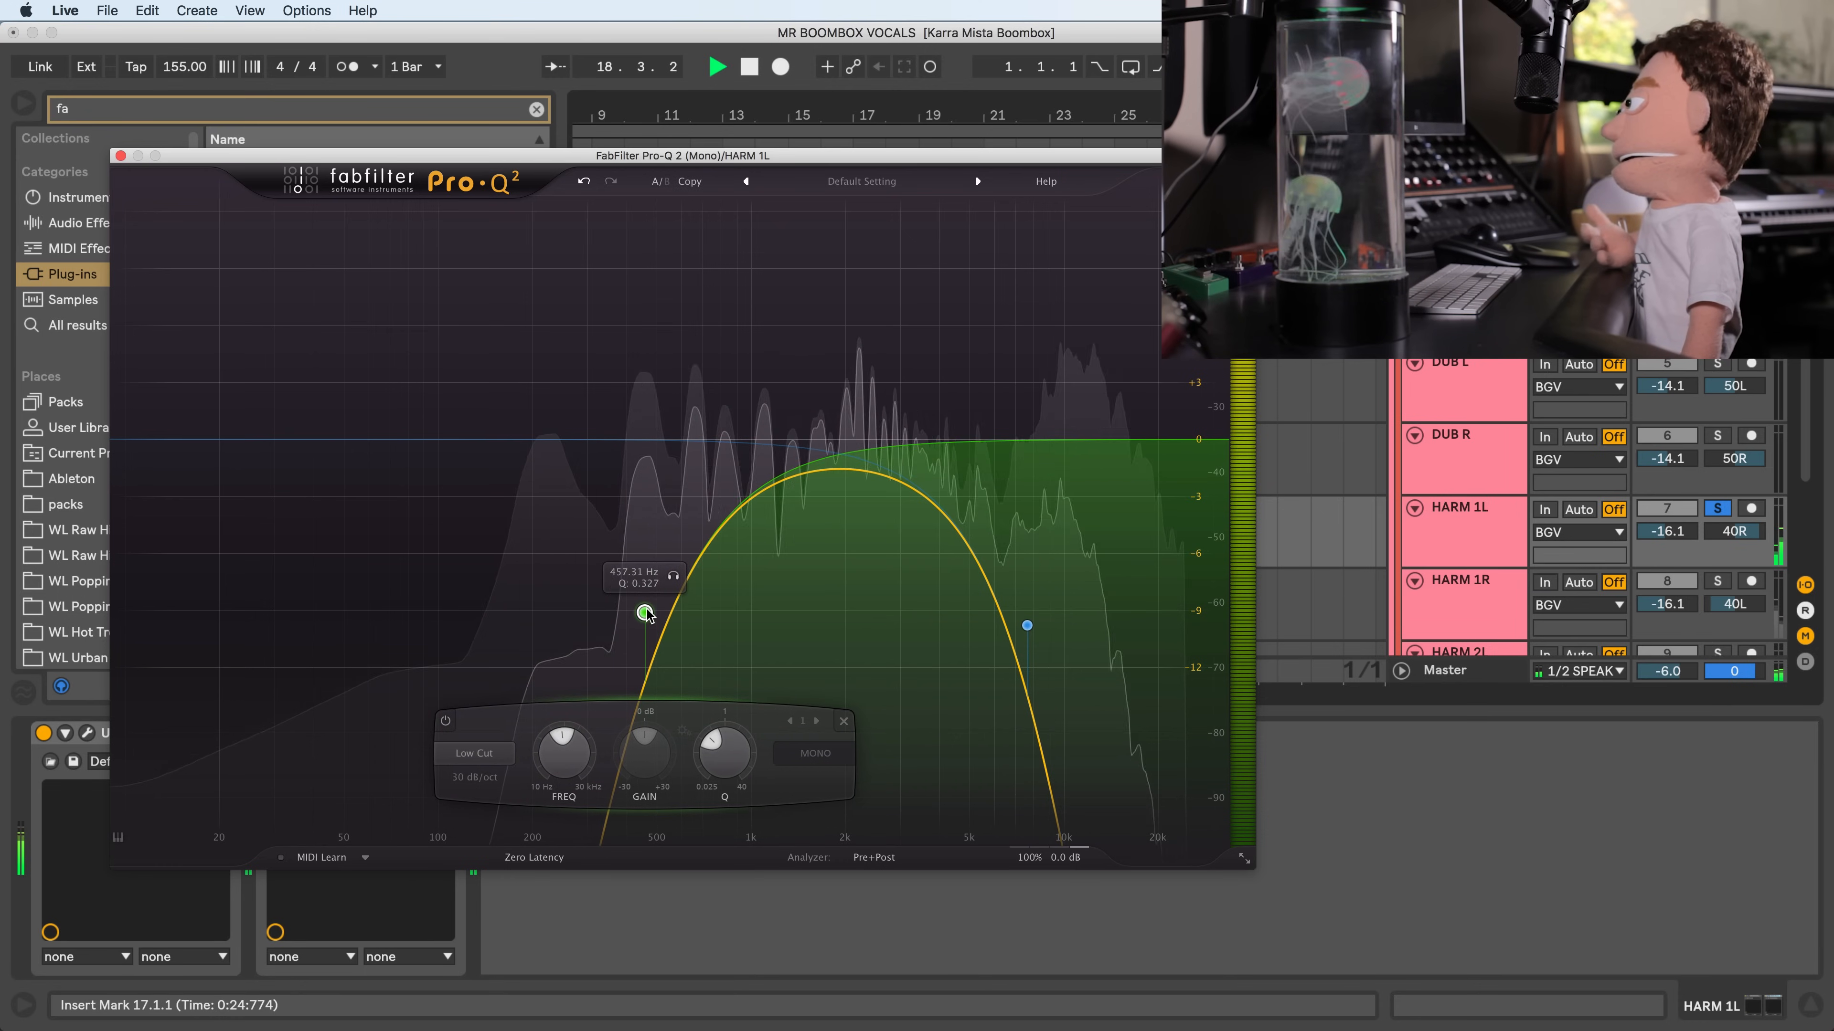
{"action": "left_click", "coordinate": [120, 156]}
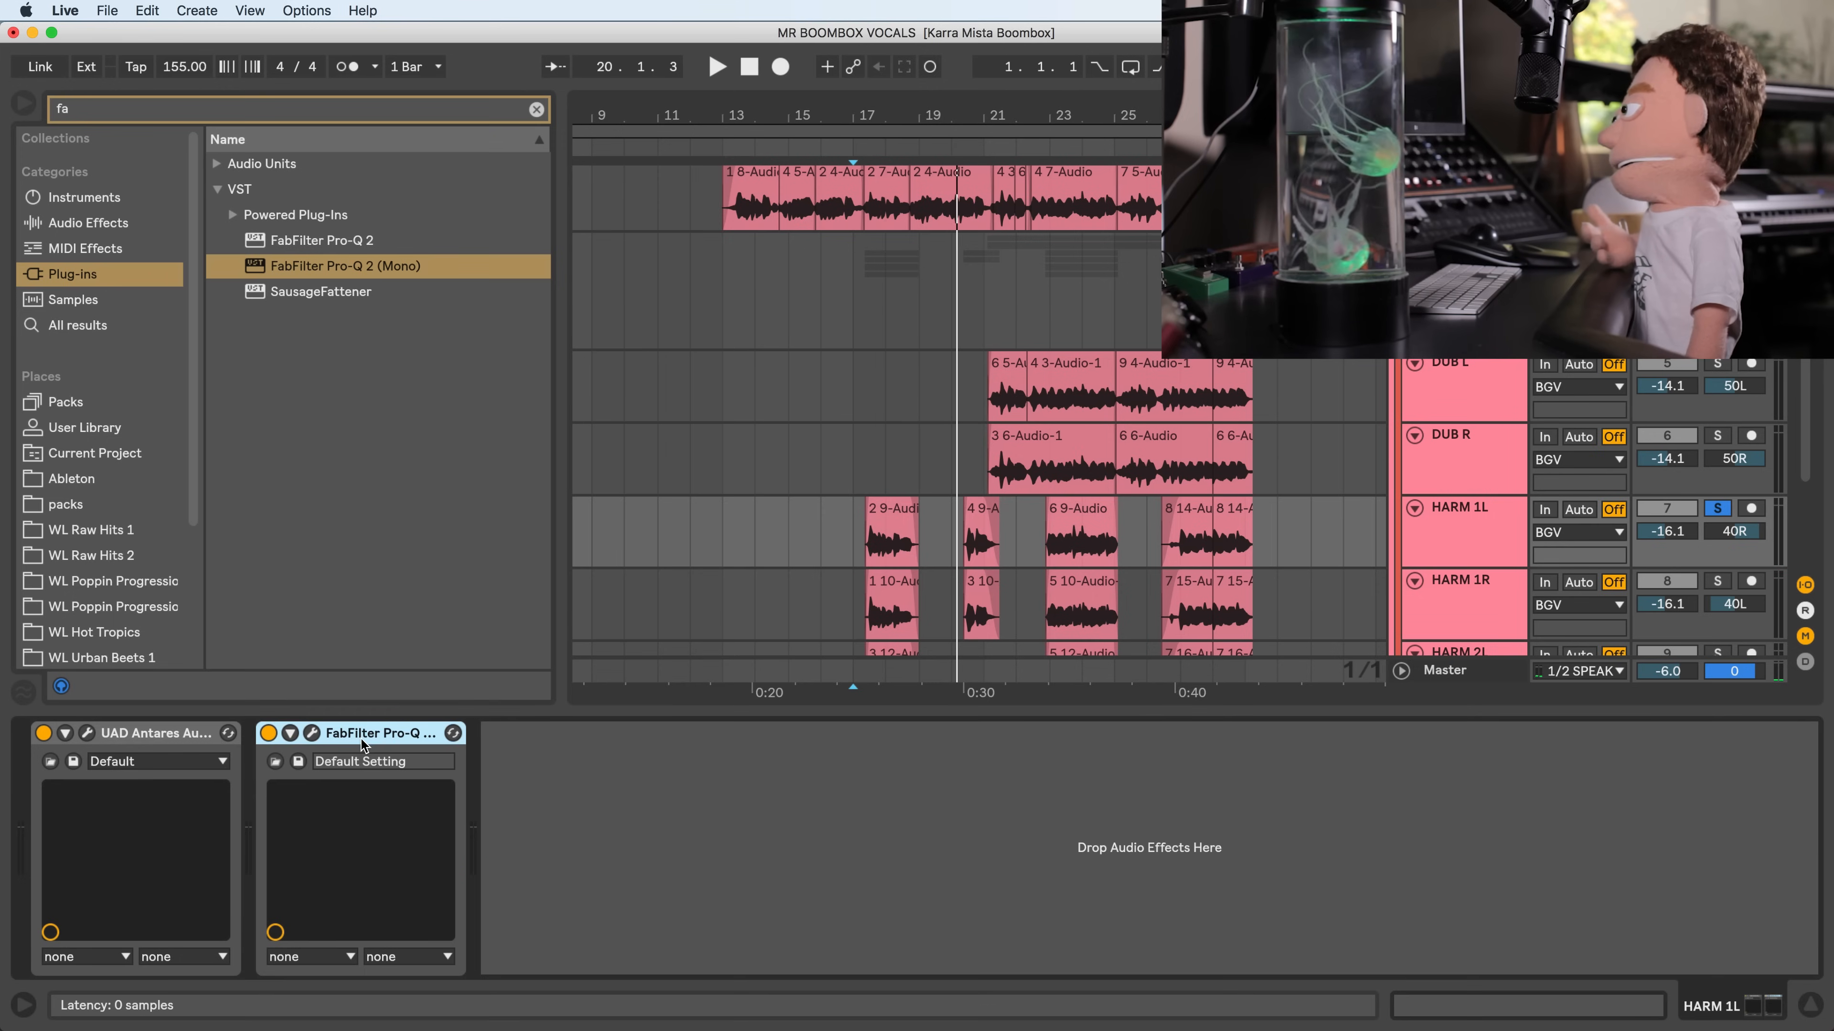
- Paste HARM 1L's EQ after the Antares plug-in on both the HARM 1R and HARM 2L tracks
{"action": "left_click", "coordinate": [788, 603]}
{"action": "right_click", "coordinate": [601, 817]}
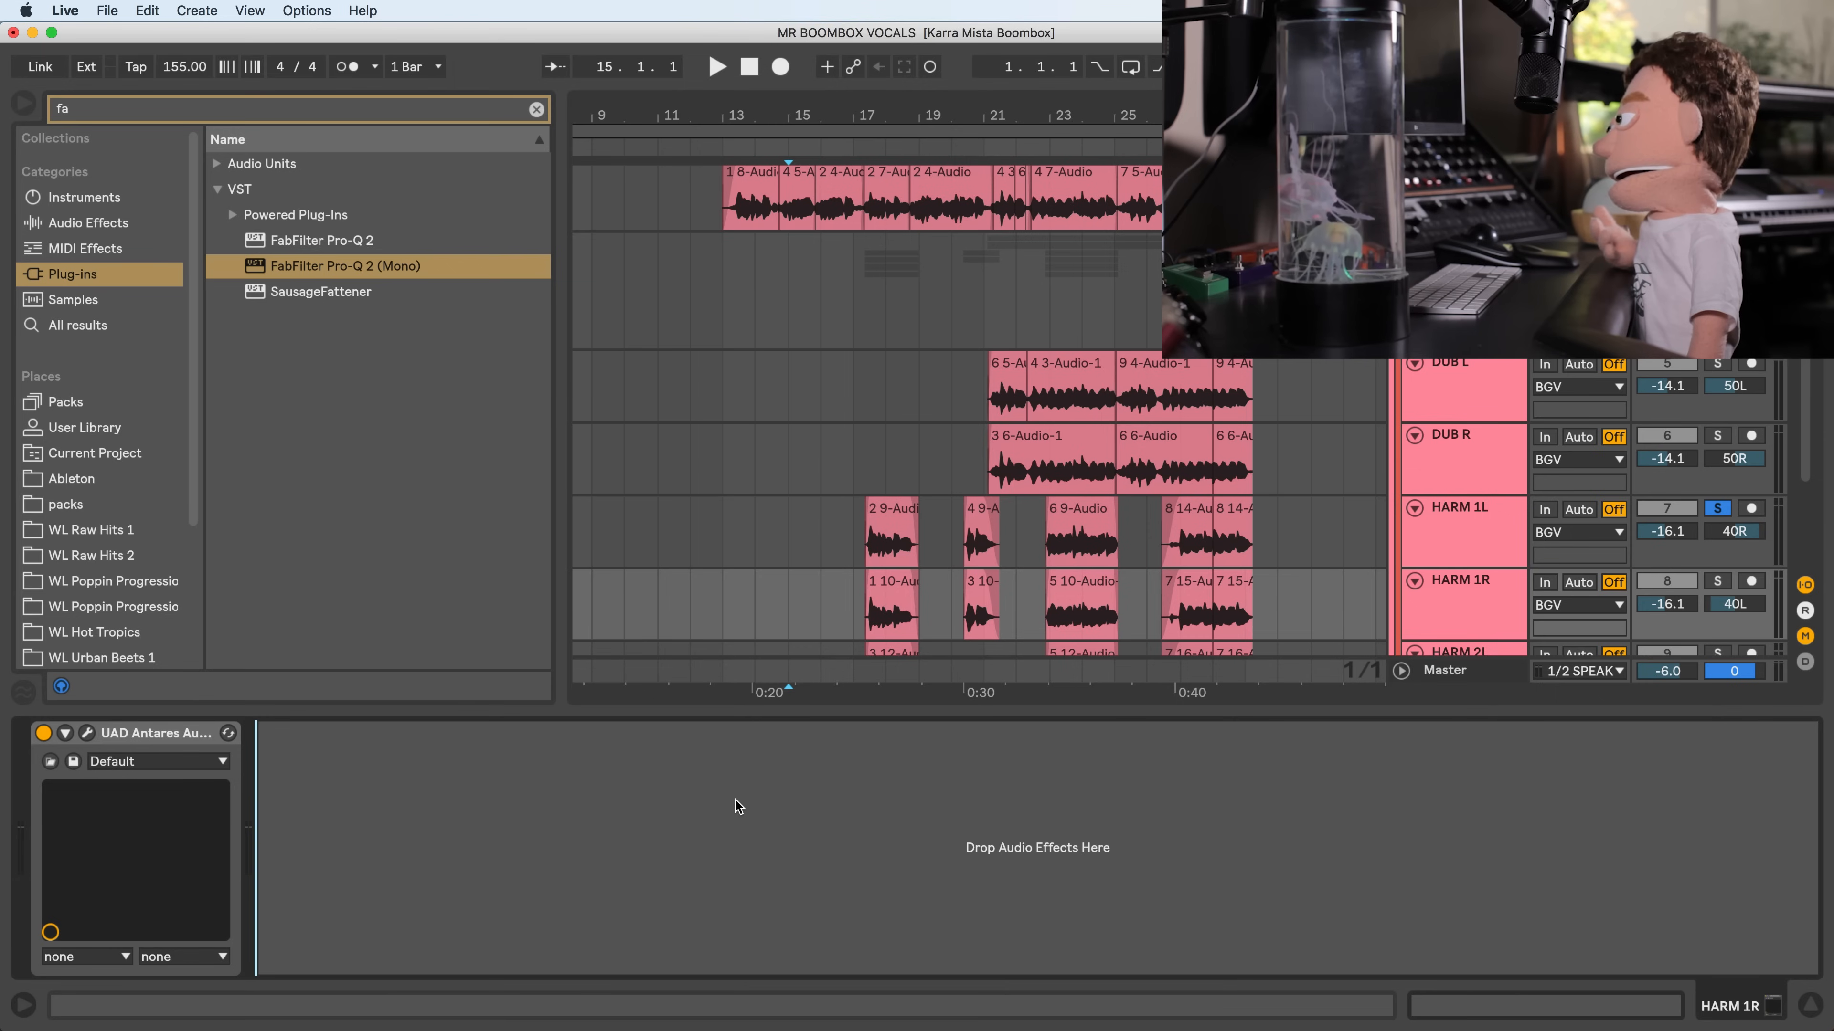
{"action": "left_click", "coordinate": [786, 821]}
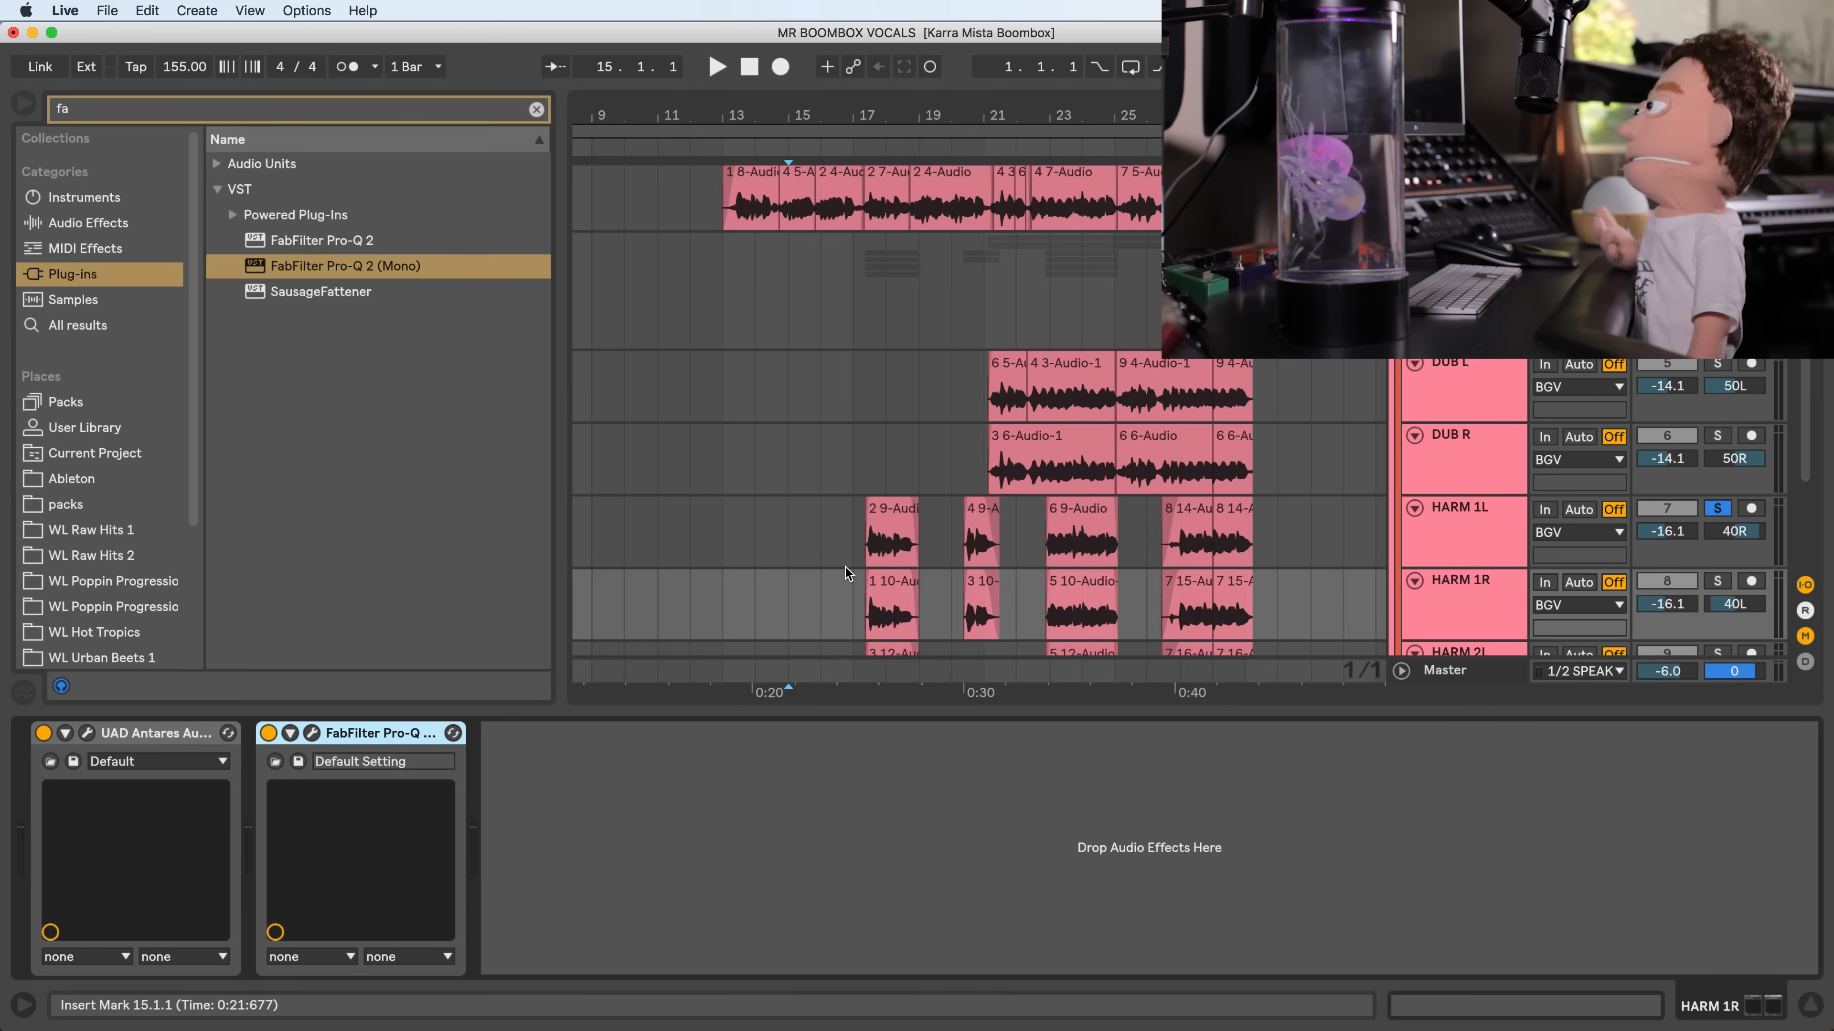
{"action": "scroll", "coordinate": [847, 568], "scroll_direction": "down", "scroll_amount": 1}
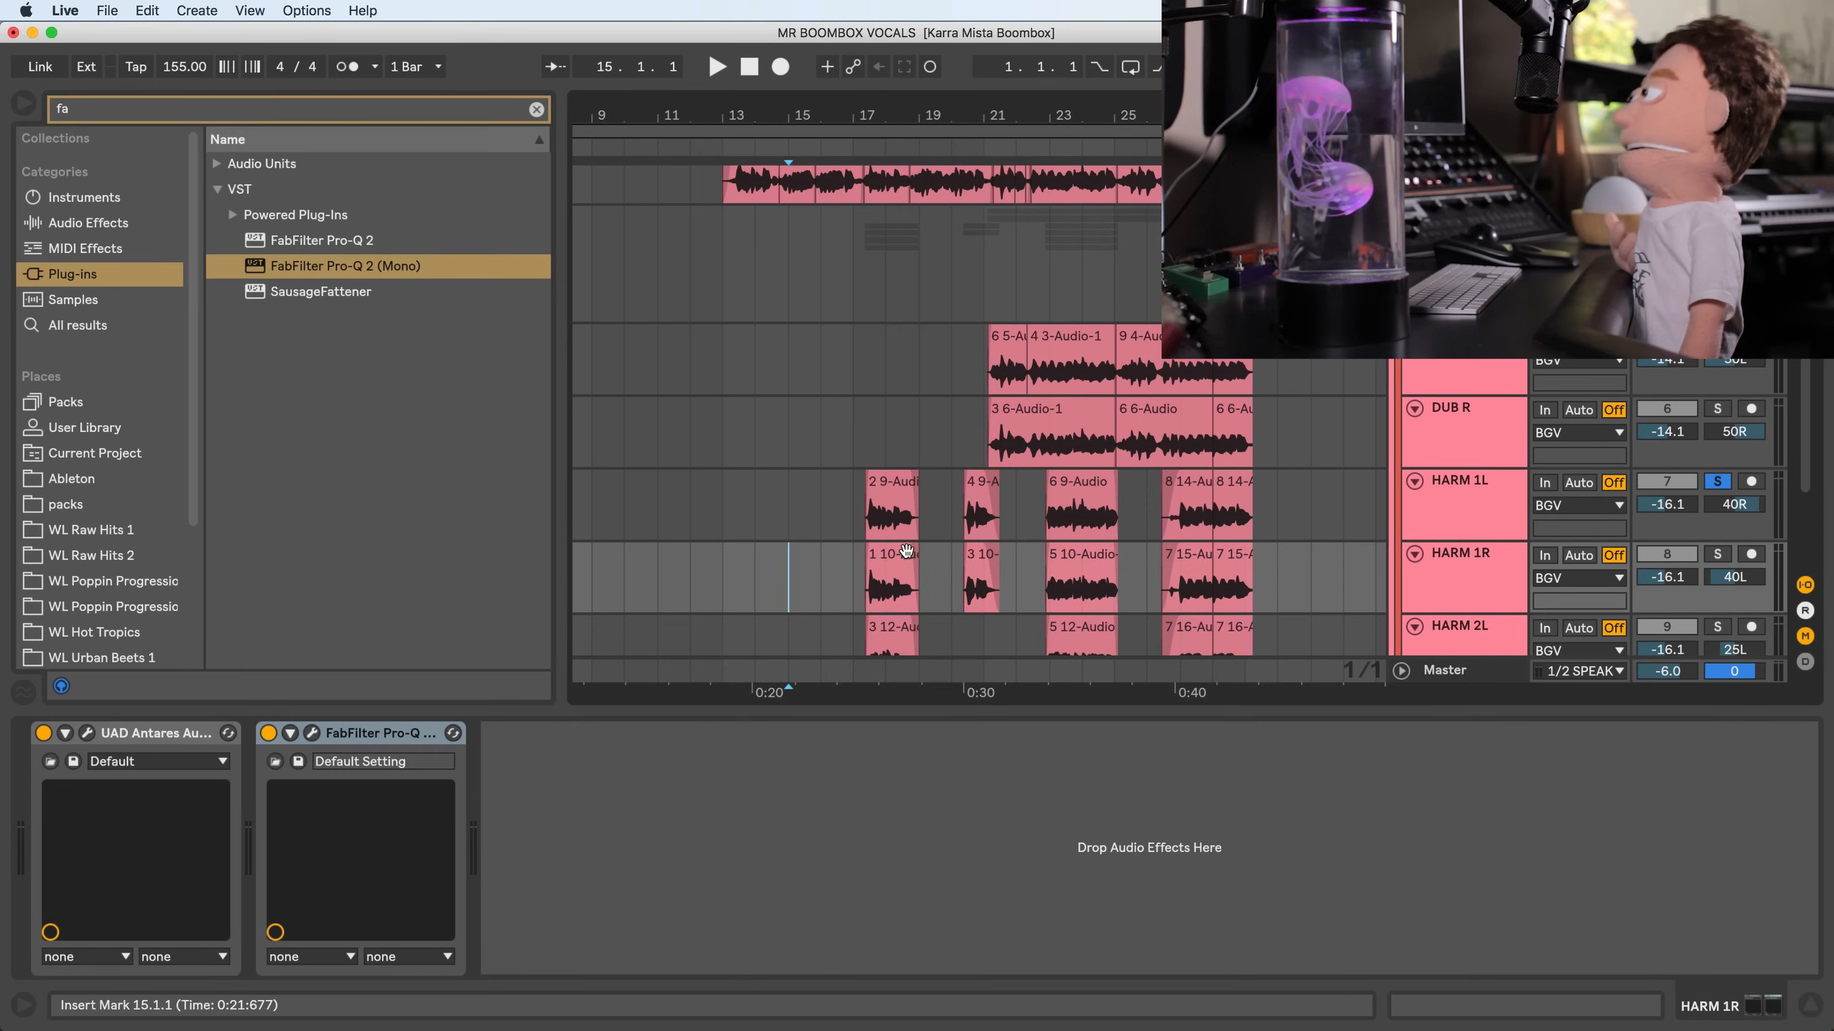
{"action": "scroll", "coordinate": [877, 525], "scroll_direction": "down", "scroll_amount": 5}
{"action": "left_click", "coordinate": [822, 456]}
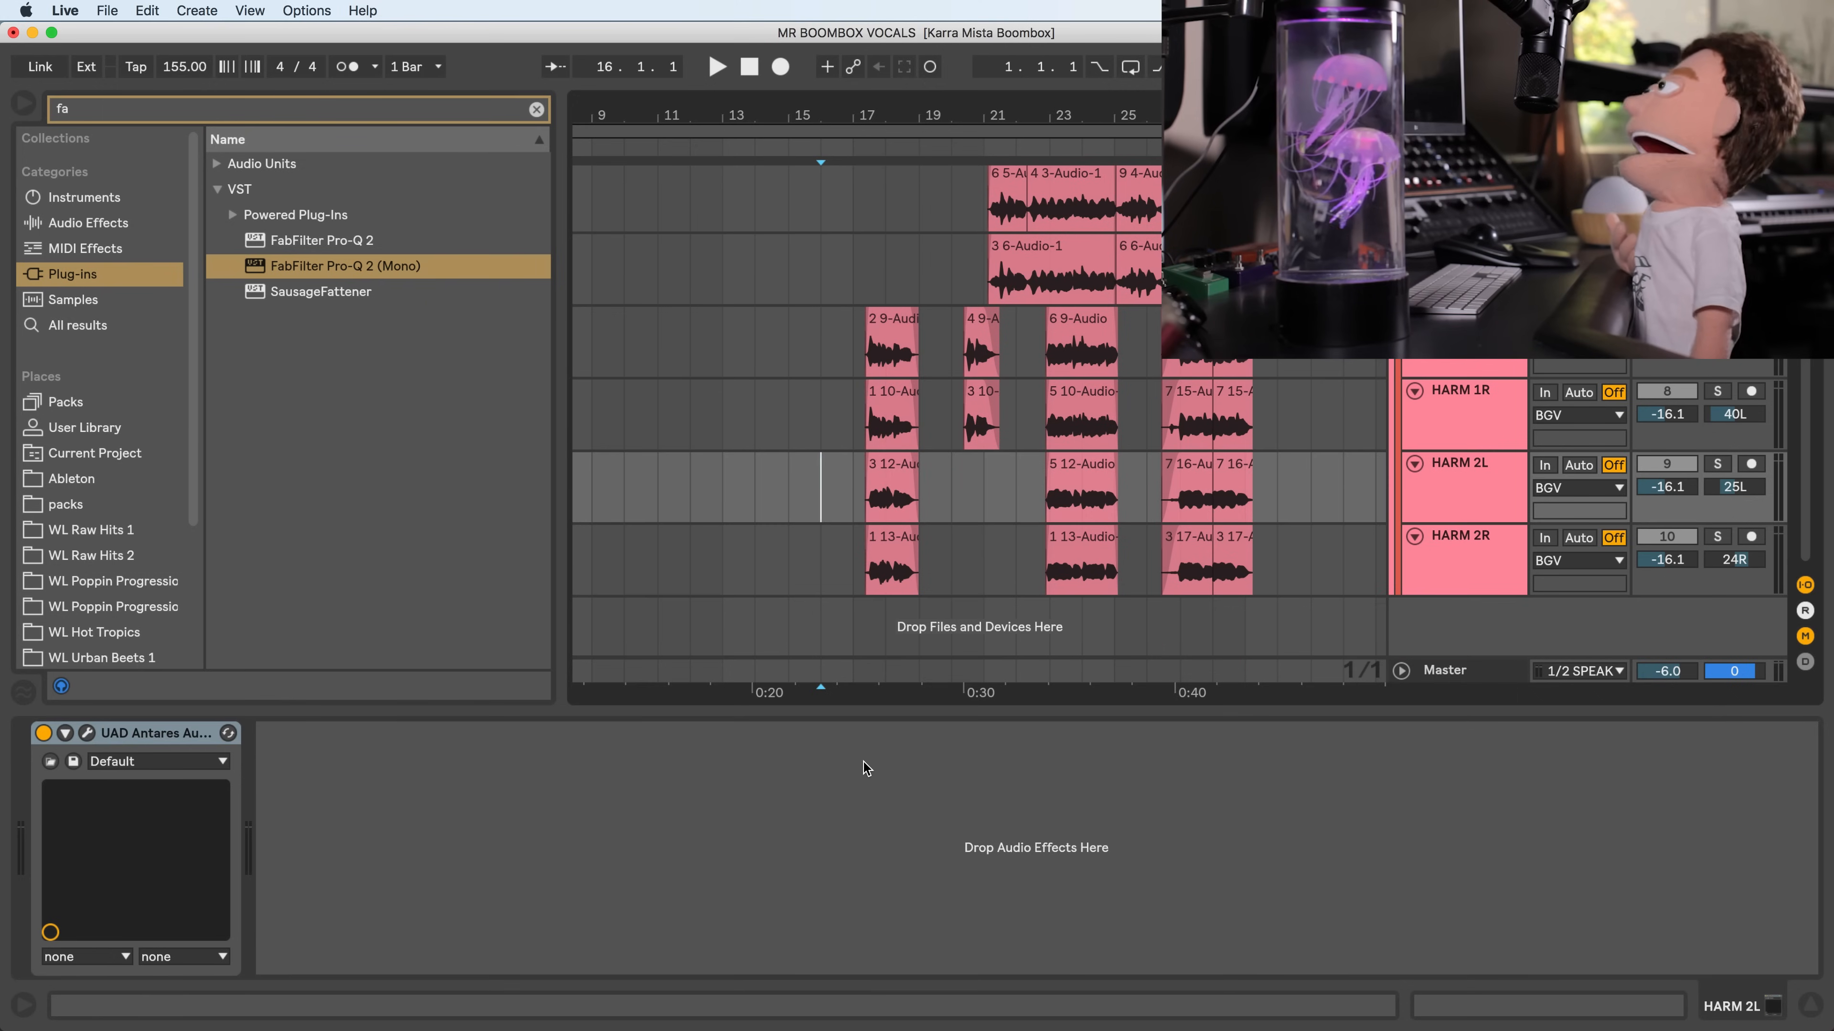
{"action": "right_click", "coordinate": [867, 773]}
{"action": "left_click", "coordinate": [890, 777]}
- Solo HARM 2L from bar 17 and set its EQ's Low Cut to about 553 Hz and High Cut to about 16 kHz
{"action": "left_click", "coordinate": [849, 502]}
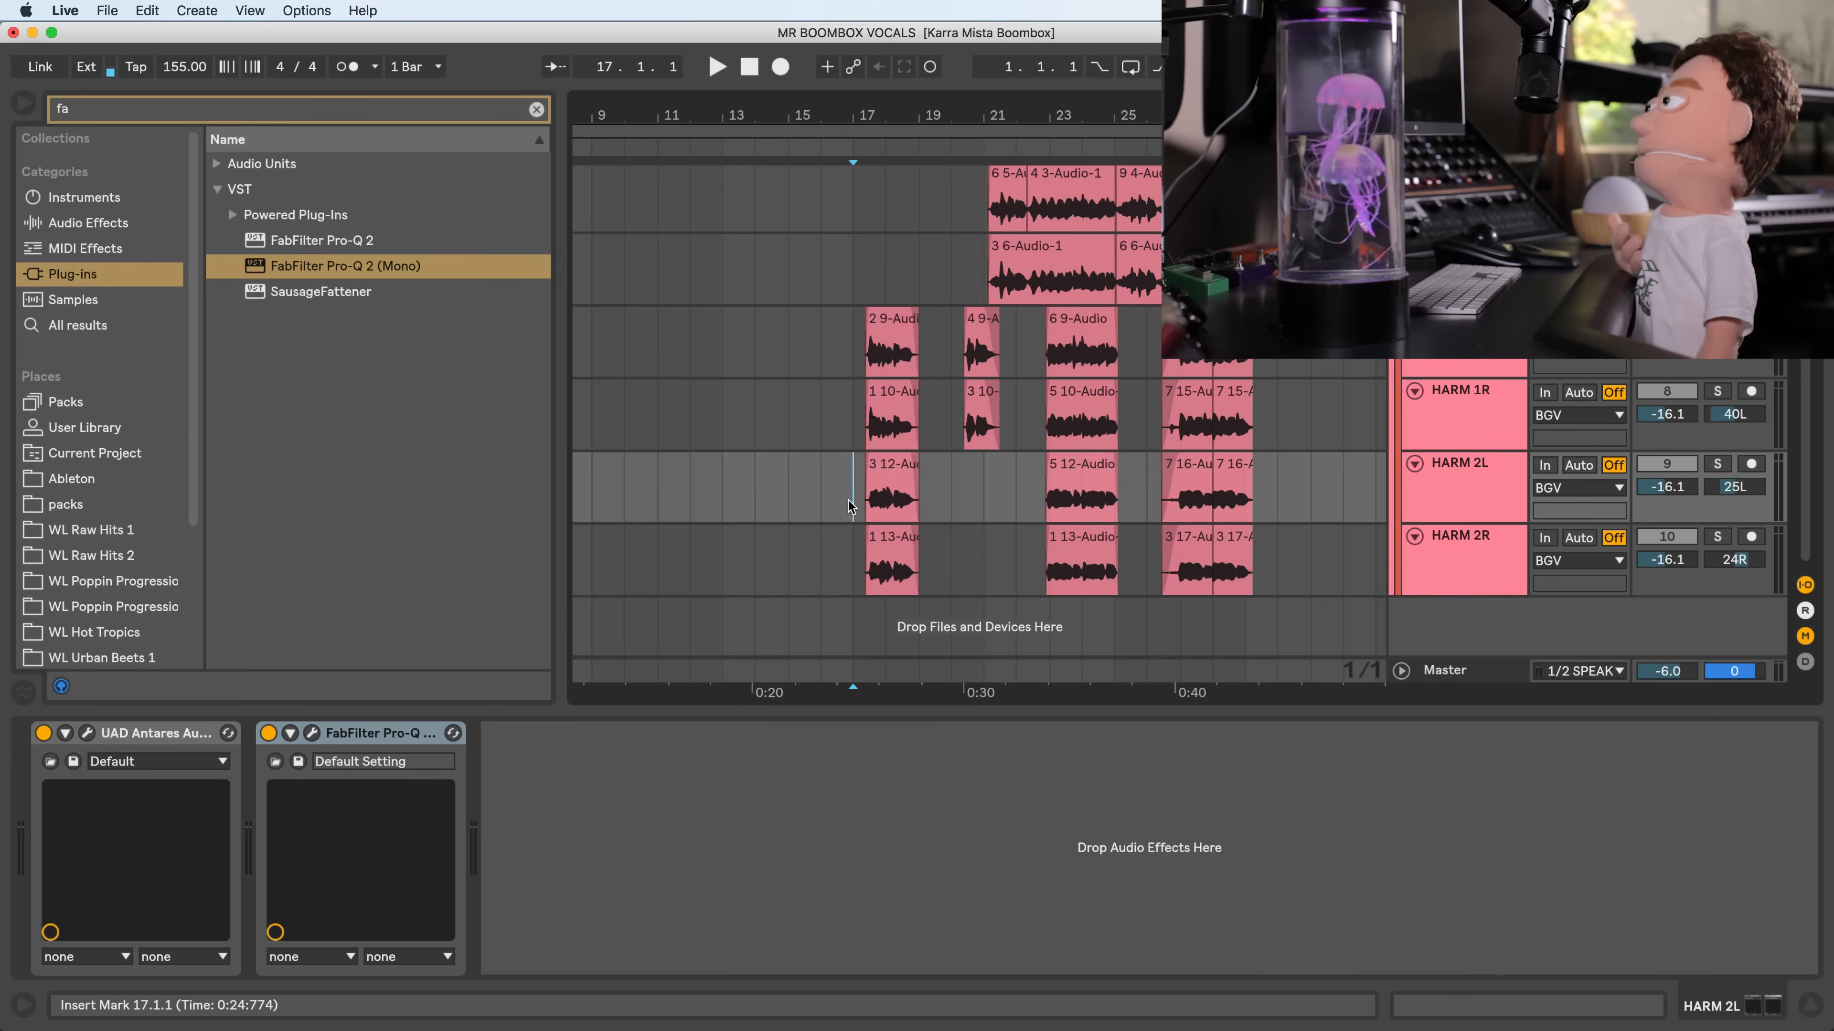
{"action": "left_click", "coordinate": [1719, 466]}
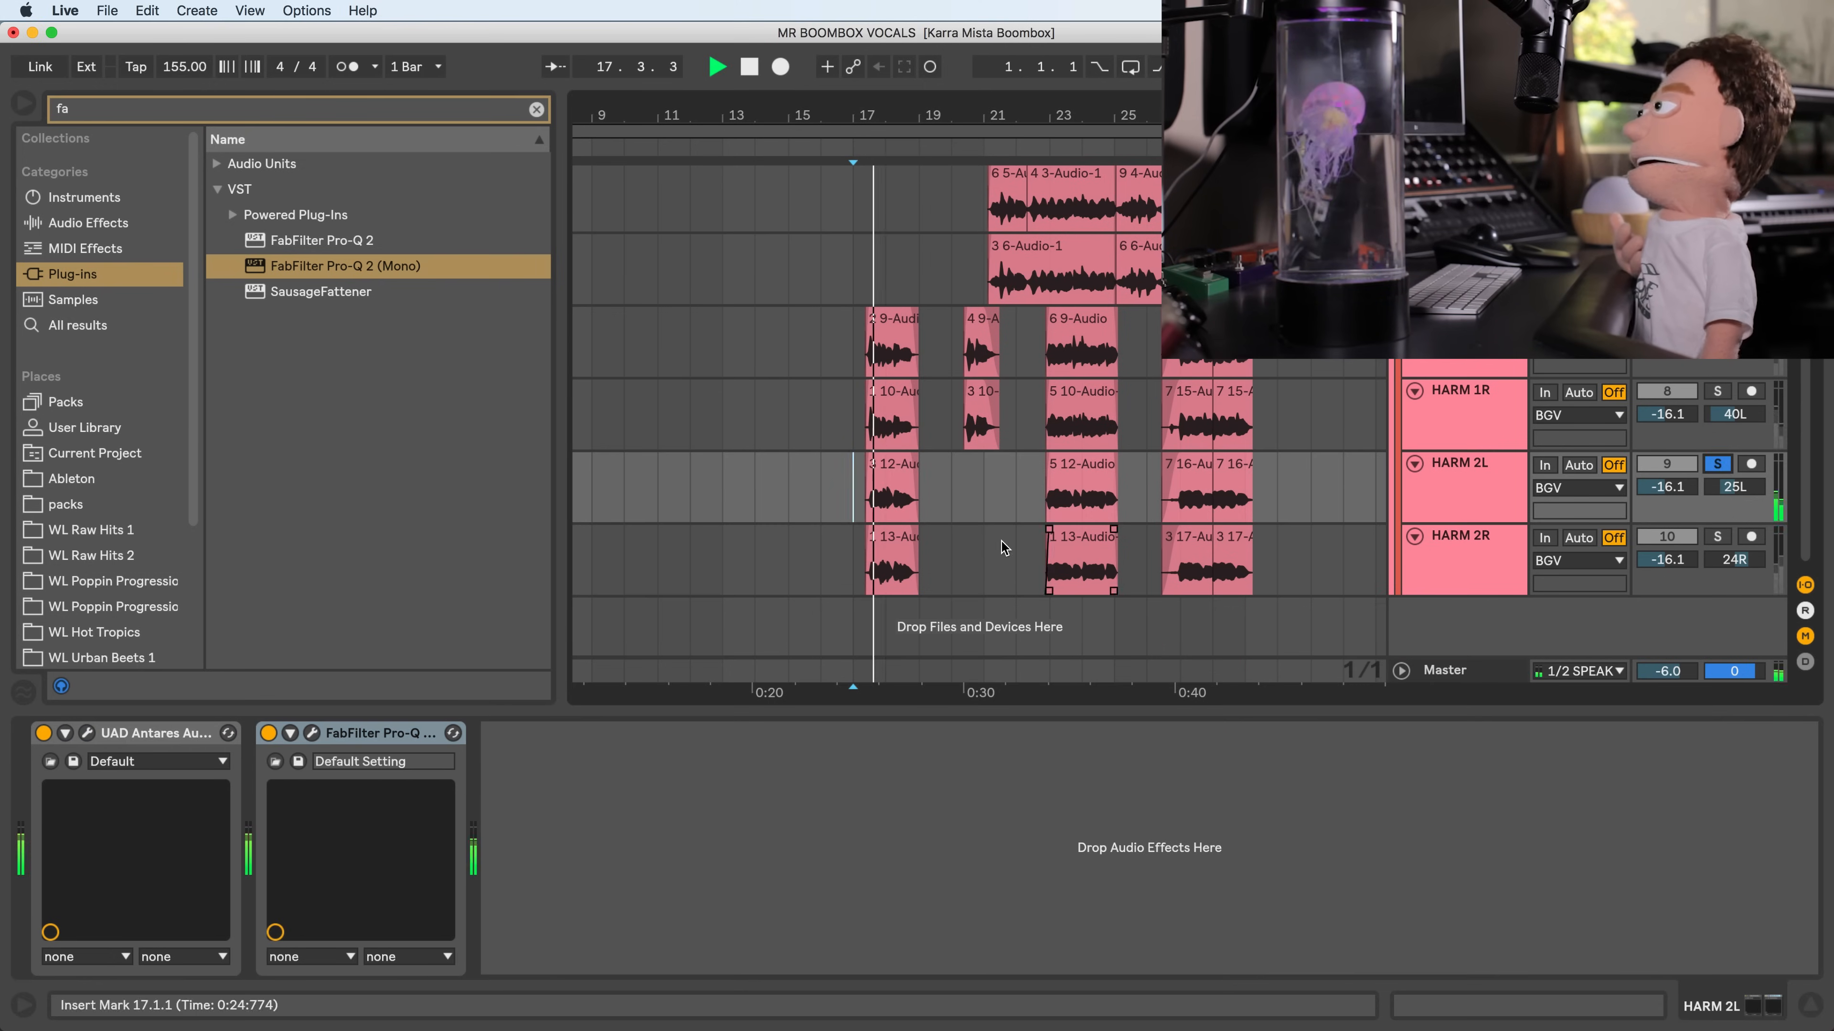
{"action": "left_click", "coordinate": [312, 733]}
{"action": "key", "text": "space"}
{"action": "left_click_drag", "start_coordinate": [645, 613], "coordinate": [670, 614]}
{"action": "left_click_drag", "start_coordinate": [1030, 635], "coordinate": [1130, 588]}
- Play HARM 2L and raise its Low Cut to about 655 Hz with a Q of 0.348, then close the EQ
{"action": "key", "text": "space"}
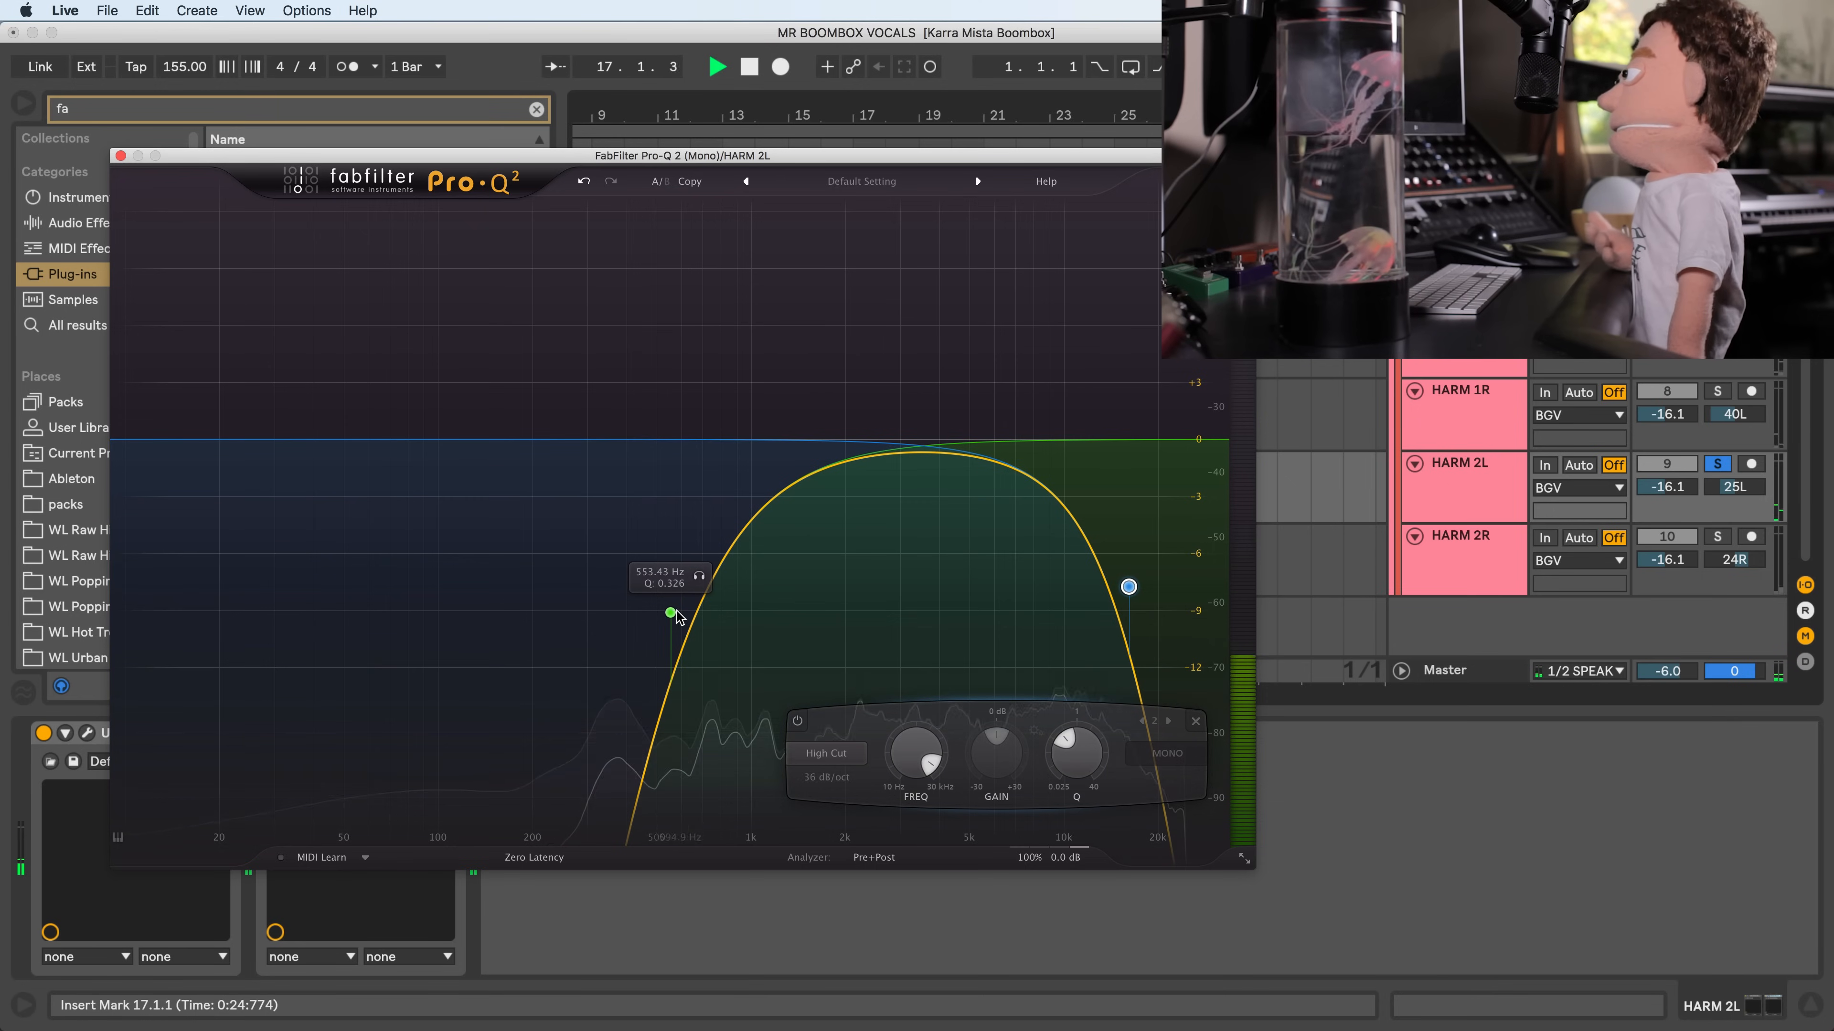
{"action": "mouse_move", "coordinate": [670, 613]}
{"action": "left_mouse_down"}
{"action": "mouse_move", "coordinate": [649, 610]}
{"action": "mouse_move", "coordinate": [692, 603]}
{"action": "left_mouse_up"}
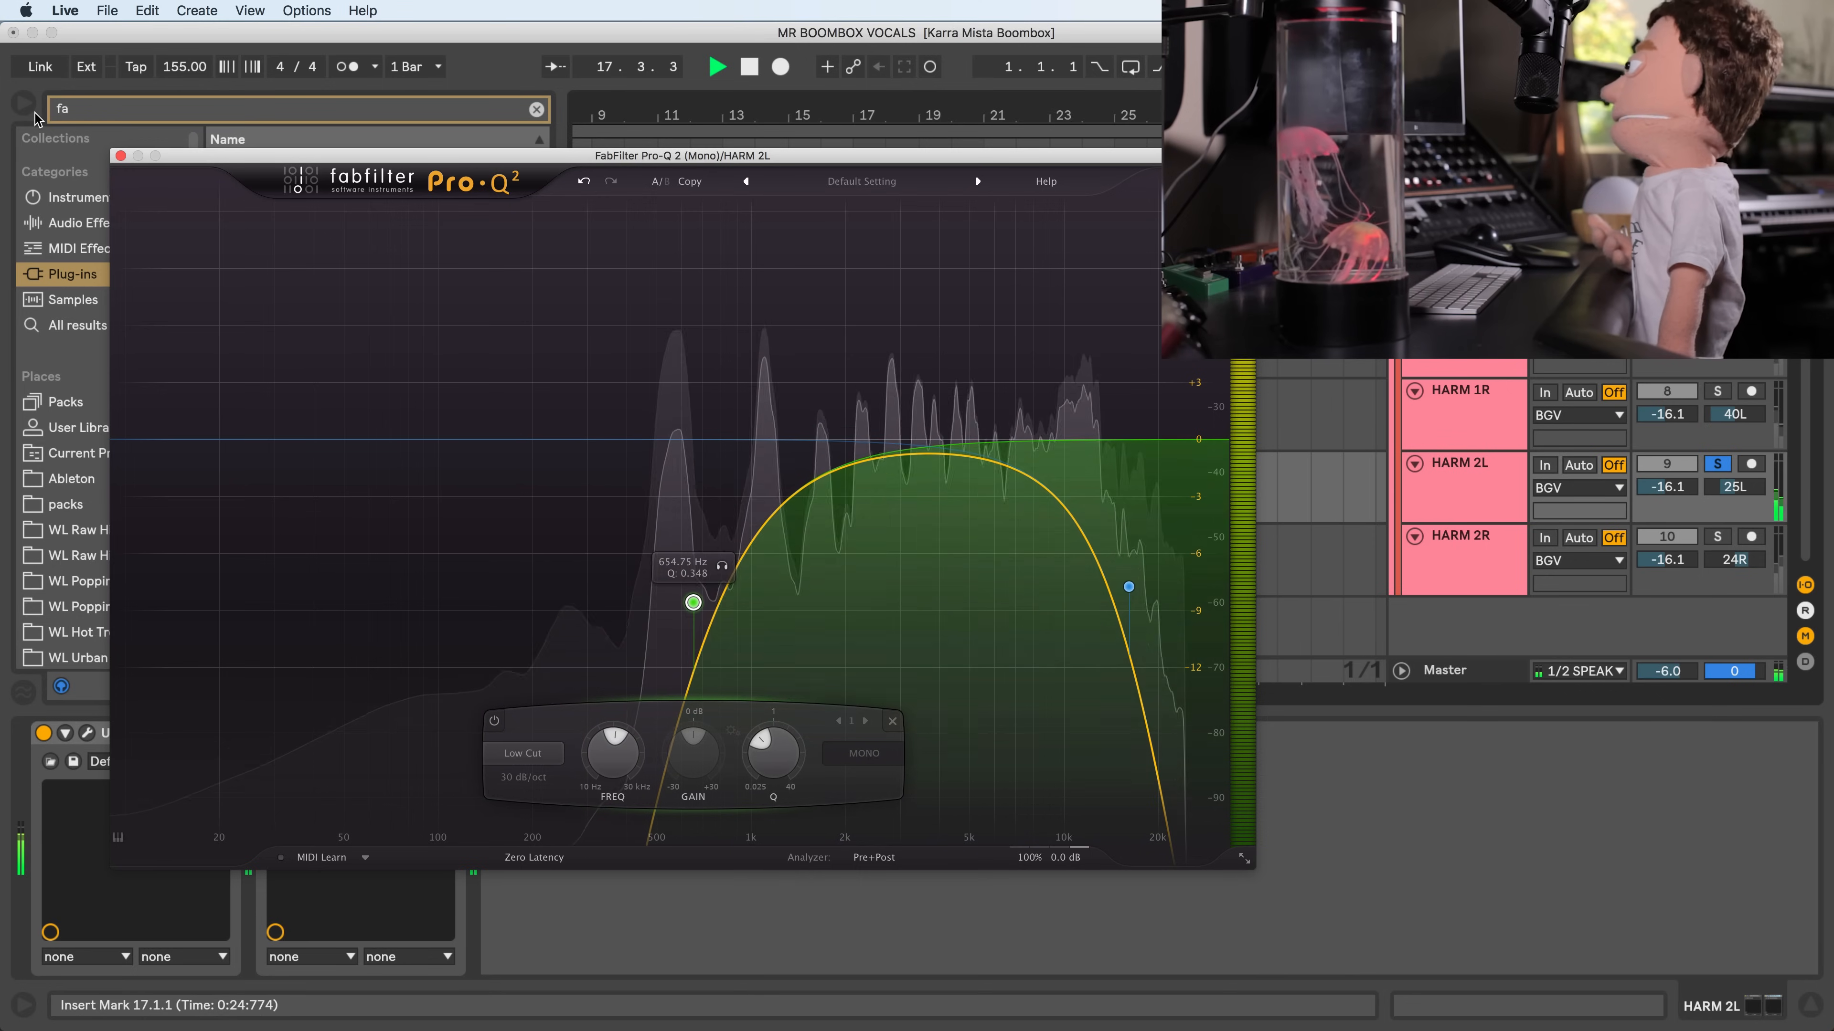
{"action": "left_click", "coordinate": [120, 155]}
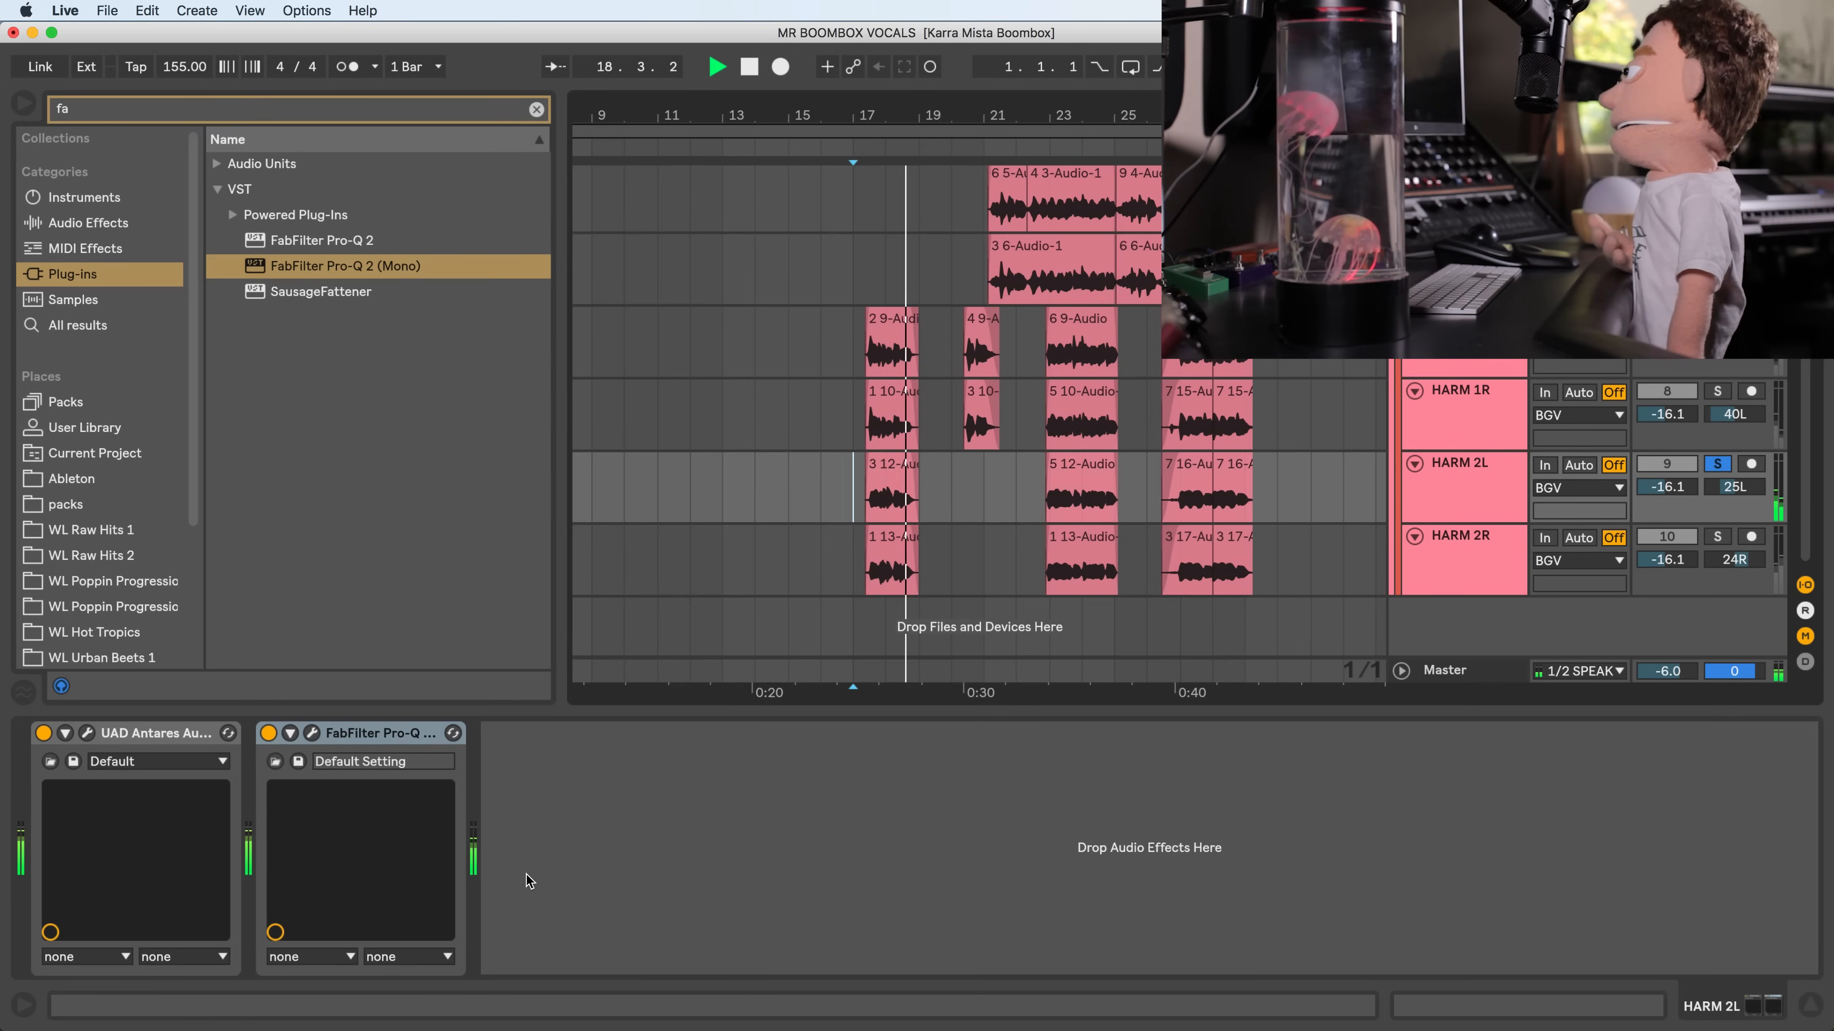
- Copy HARM 2L's FabFilter Pro-Q 2 and paste it after the Antares plug-in on HARM 2R
{"action": "left_click", "coordinate": [406, 738]}
{"action": "key", "text": "super+c"}
{"action": "left_click", "coordinate": [829, 551]}
{"action": "right_click", "coordinate": [765, 757]}
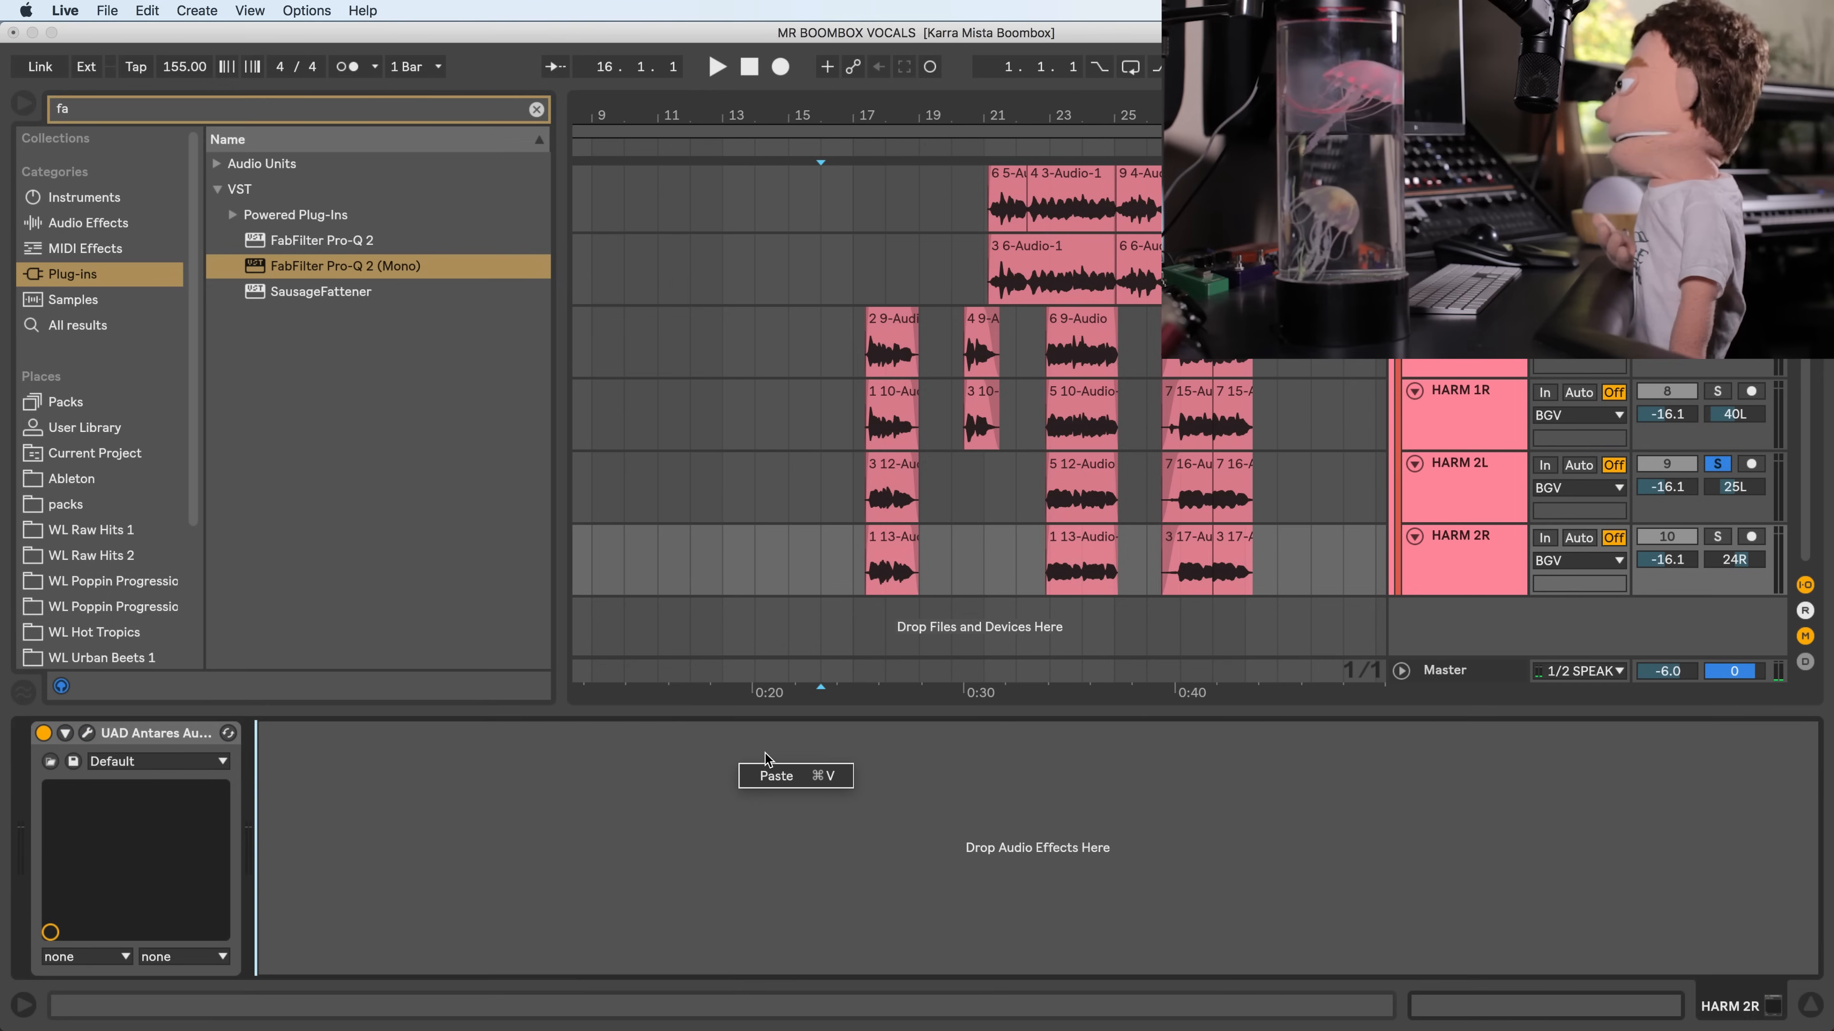
{"action": "left_click", "coordinate": [776, 775]}
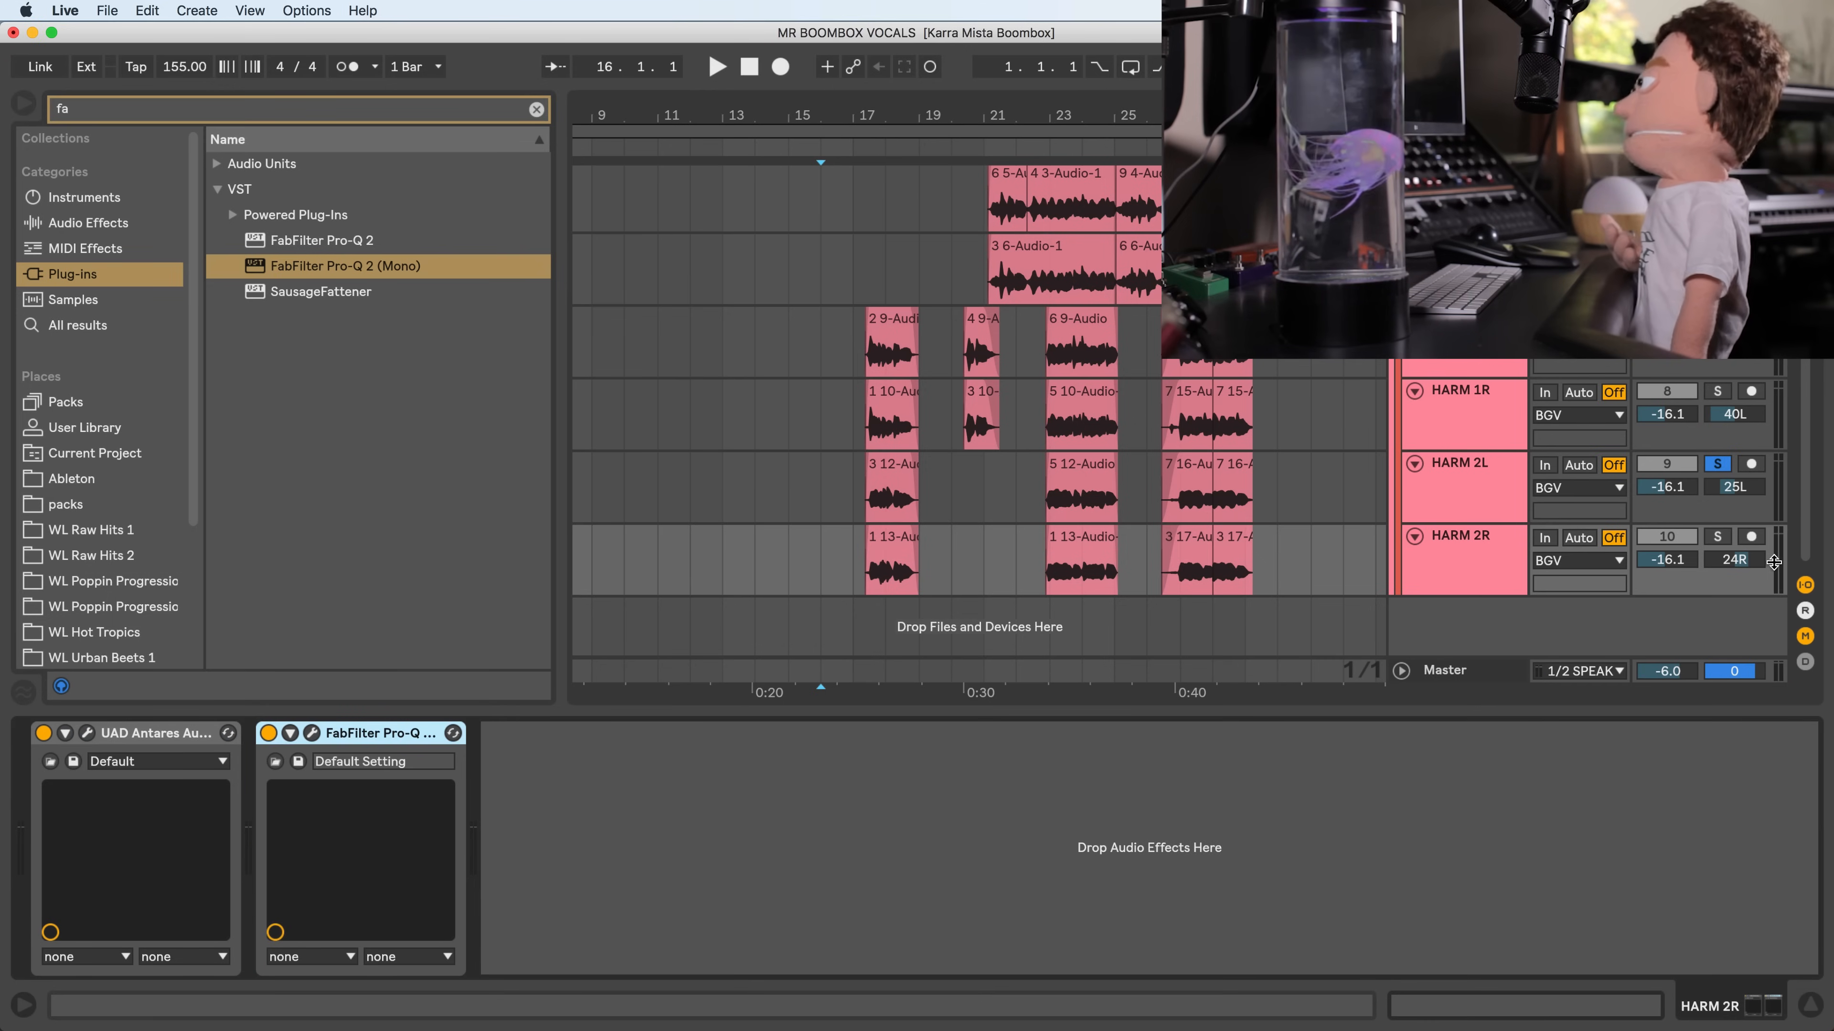
- Pan HARM 2L to 50L and HARM 2R to 50R, and set their volumes to -15.4 dB and -14.8 dB during playback
{"action": "left_click_drag", "start_coordinate": [1753, 563], "coordinate": [1752, 557]}
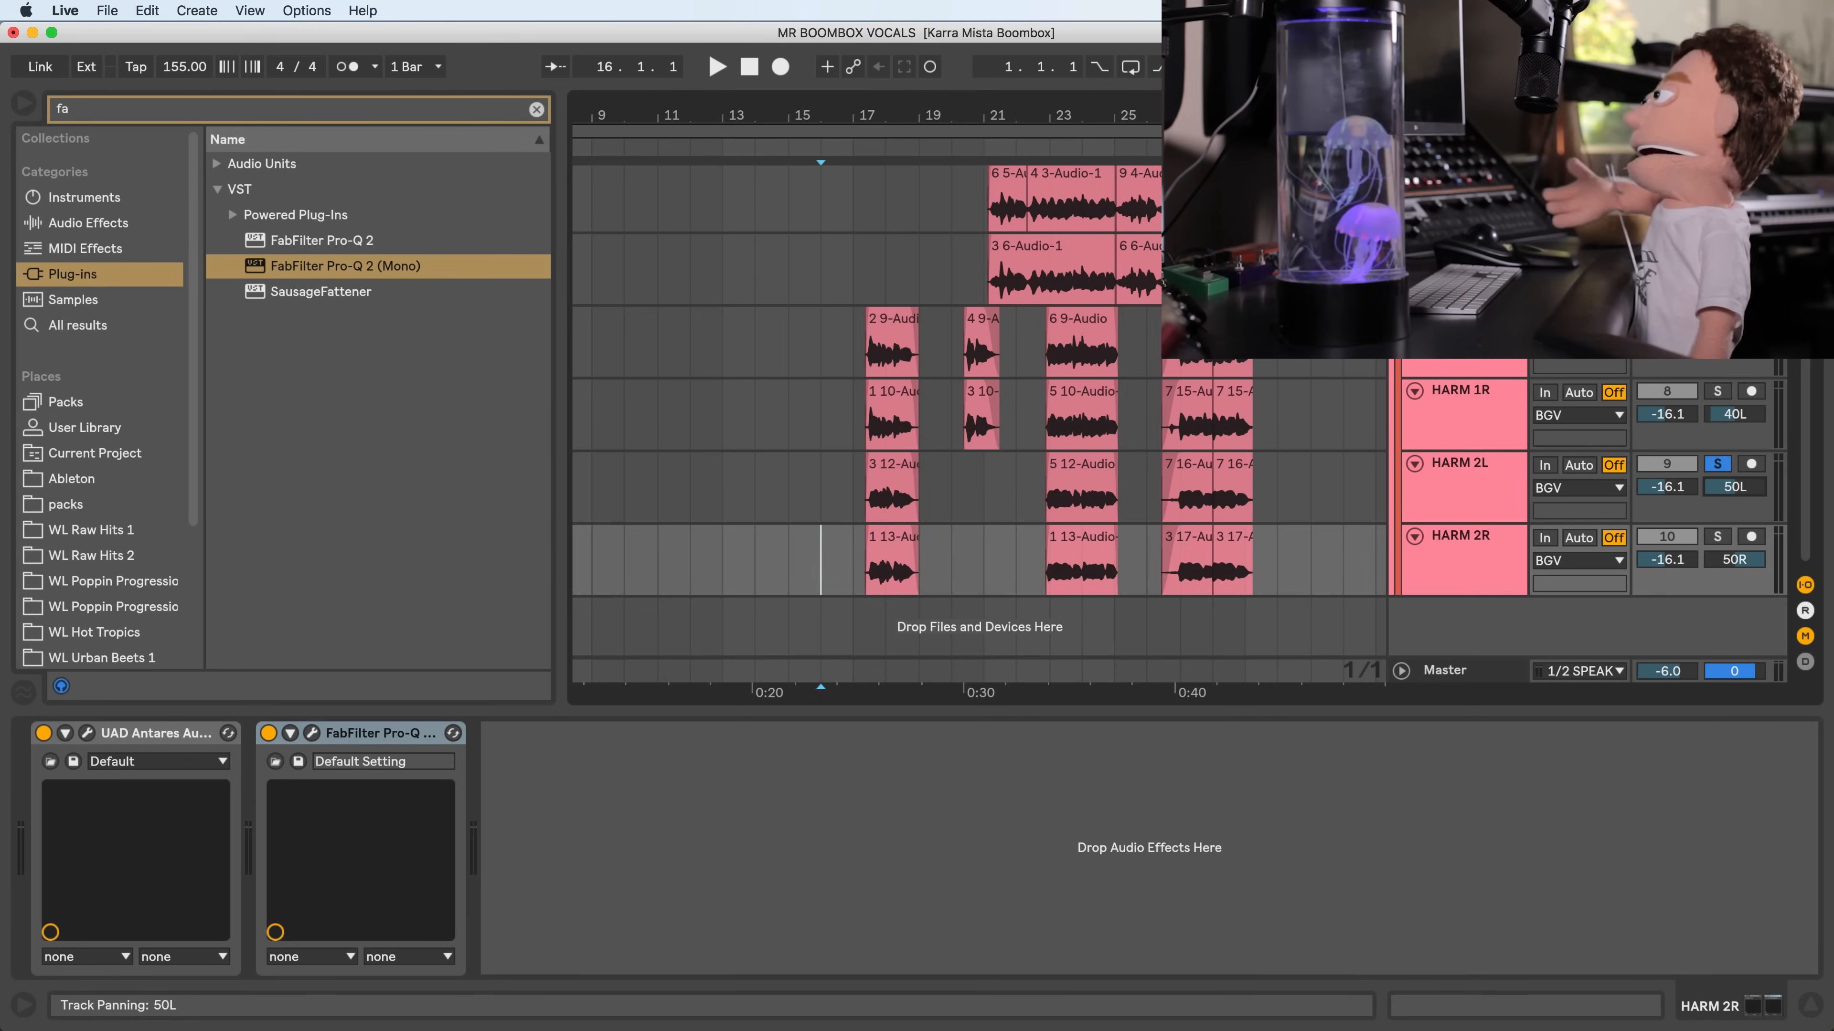
{"action": "key", "text": "space"}
{"action": "left_click", "coordinate": [852, 571]}
{"action": "left_click_drag", "start_coordinate": [1667, 488], "coordinate": [1667, 482]}
{"action": "left_click_drag", "start_coordinate": [1667, 561], "coordinate": [1667, 556]}
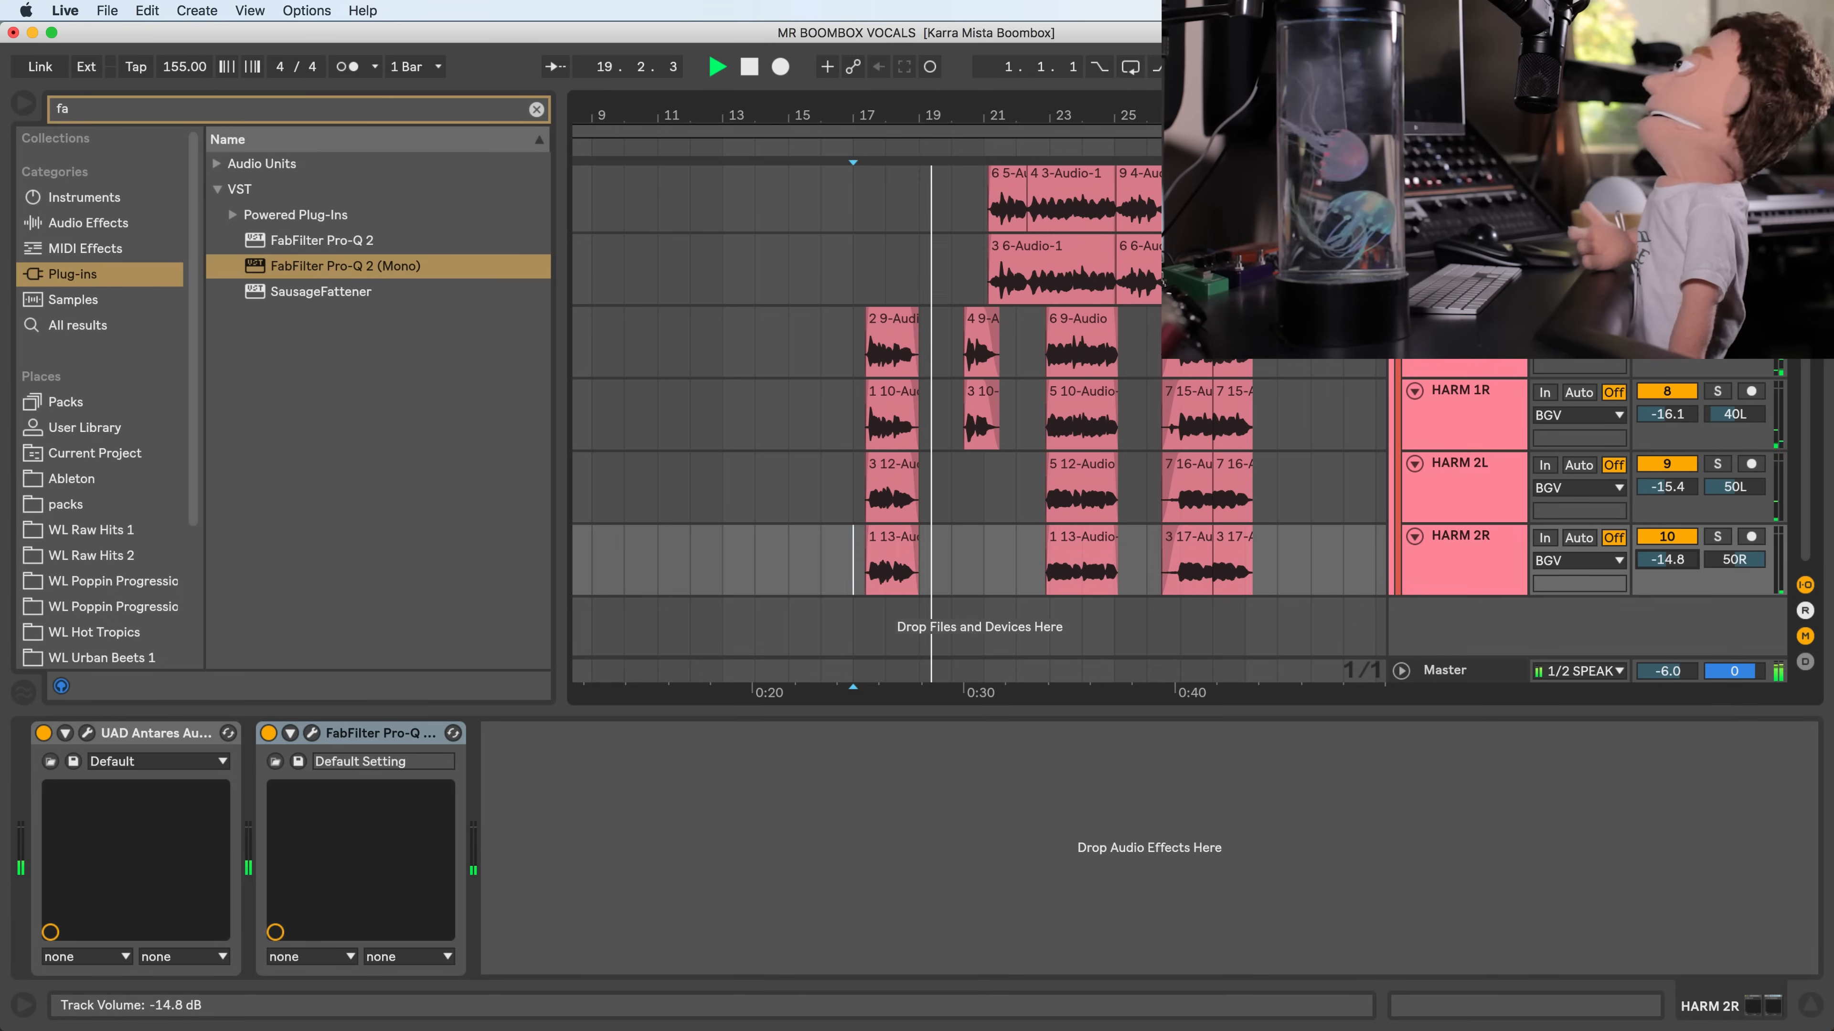
- Select the tracks from DUB L through HARM 2R, raise their volumes together until DUB L is at -8.2 dB, and play
{"action": "scroll", "coordinate": [1264, 530], "scroll_direction": "up", "scroll_amount": 2}
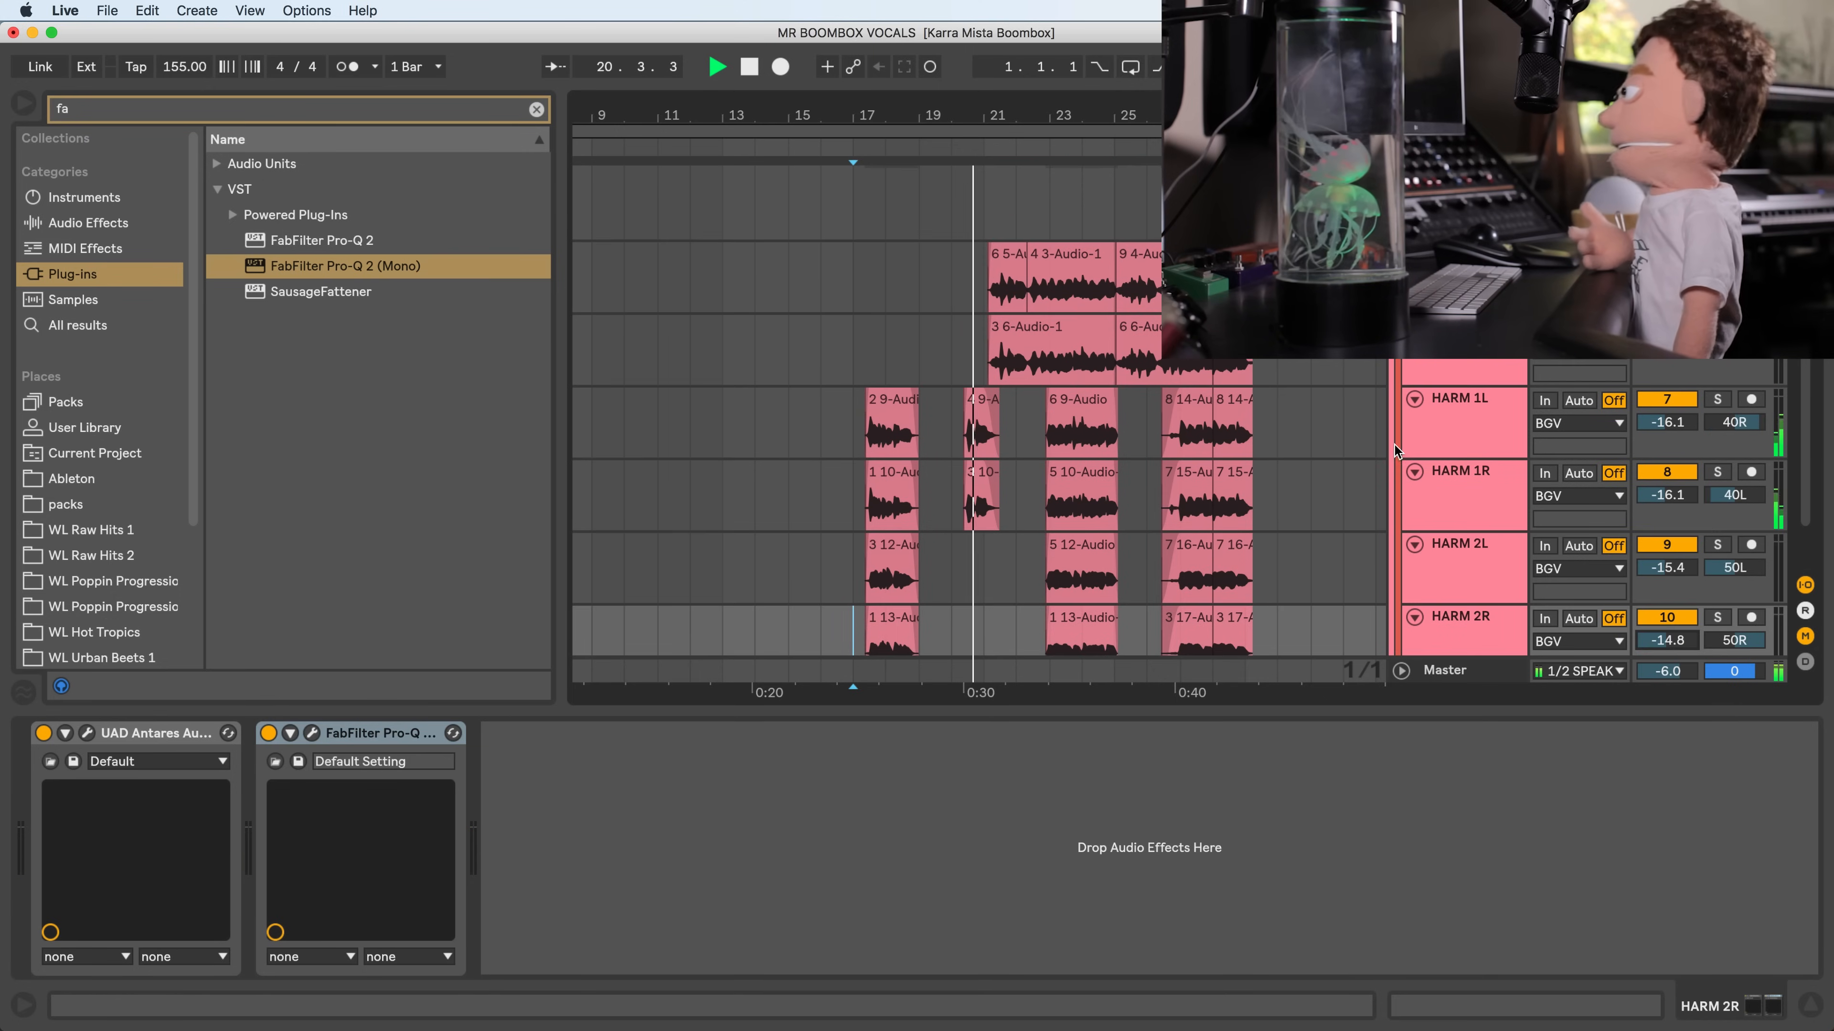
{"action": "key", "text": "space"}
{"action": "left_click", "coordinate": [1465, 255]}
{"action": "left_click", "coordinate": [1465, 620], "text": "shift"}
{"action": "left_click_drag", "start_coordinate": [1667, 349], "coordinate": [1667, 318]}
{"action": "key", "text": "space"}
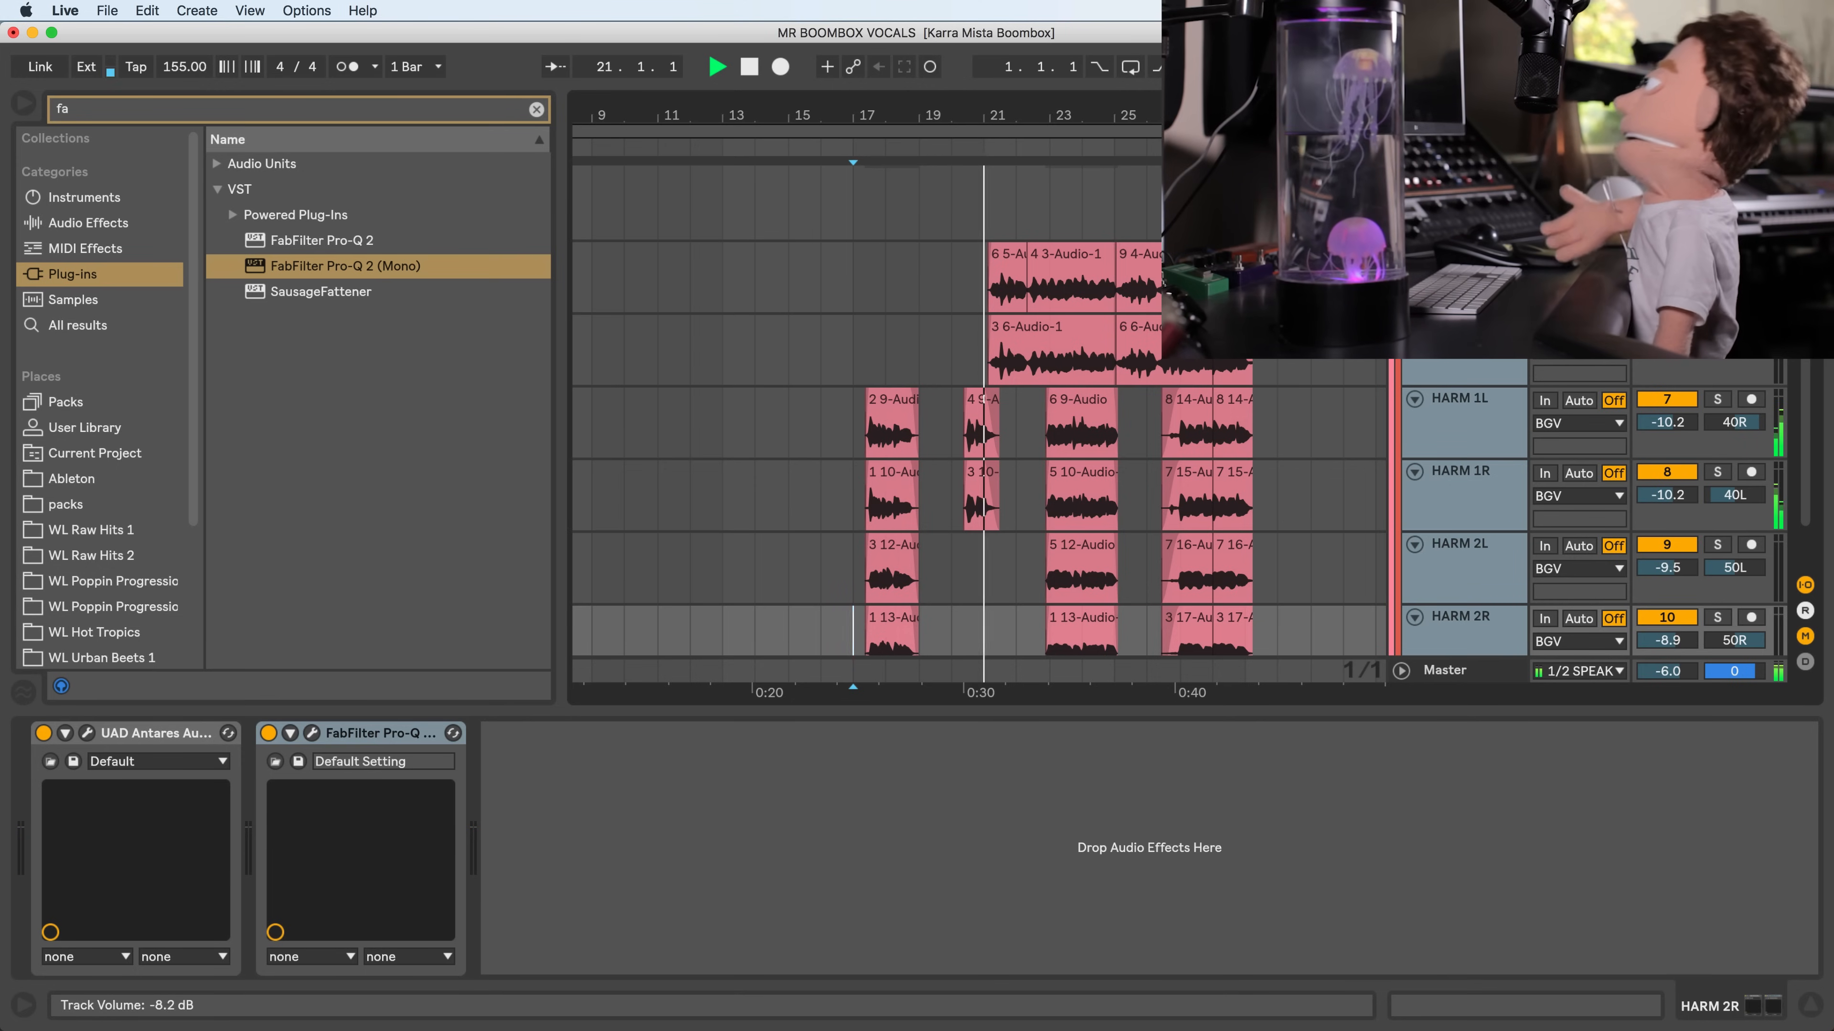